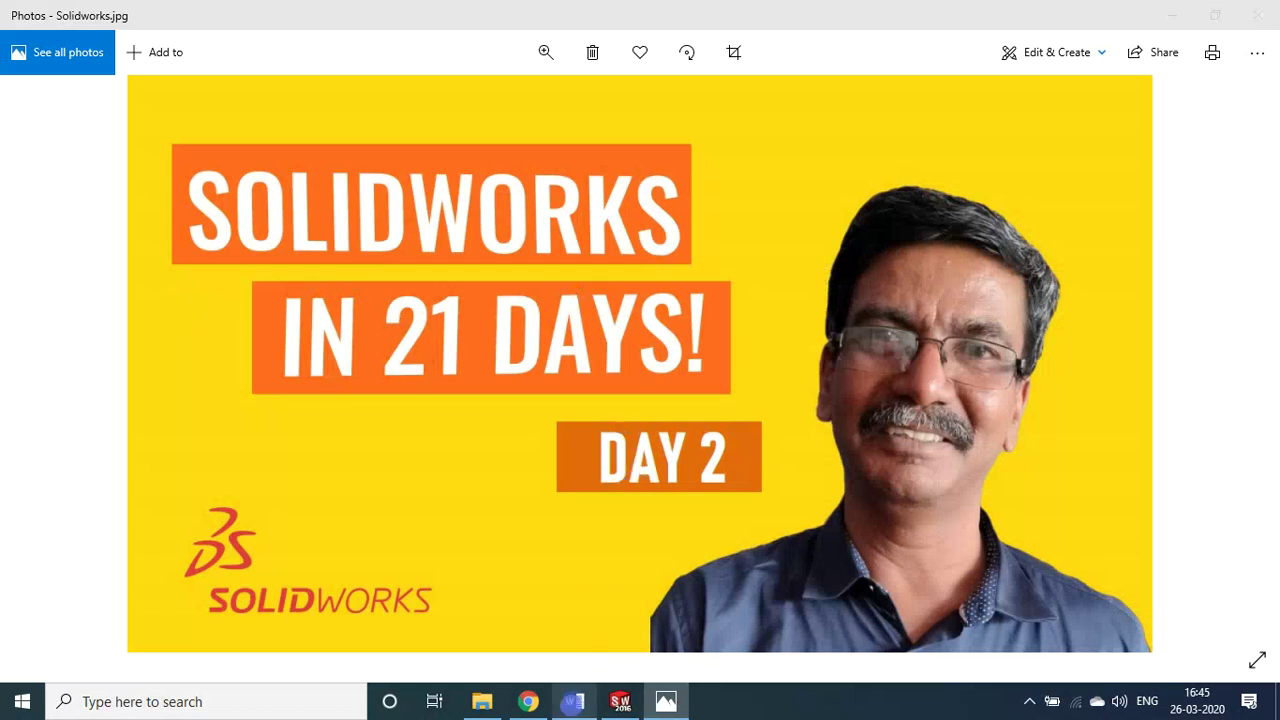
- Switch from the Photos viewer to the ForSolidWorks lesson notes in Word
{"action": "left_click", "coordinate": [574, 701]}
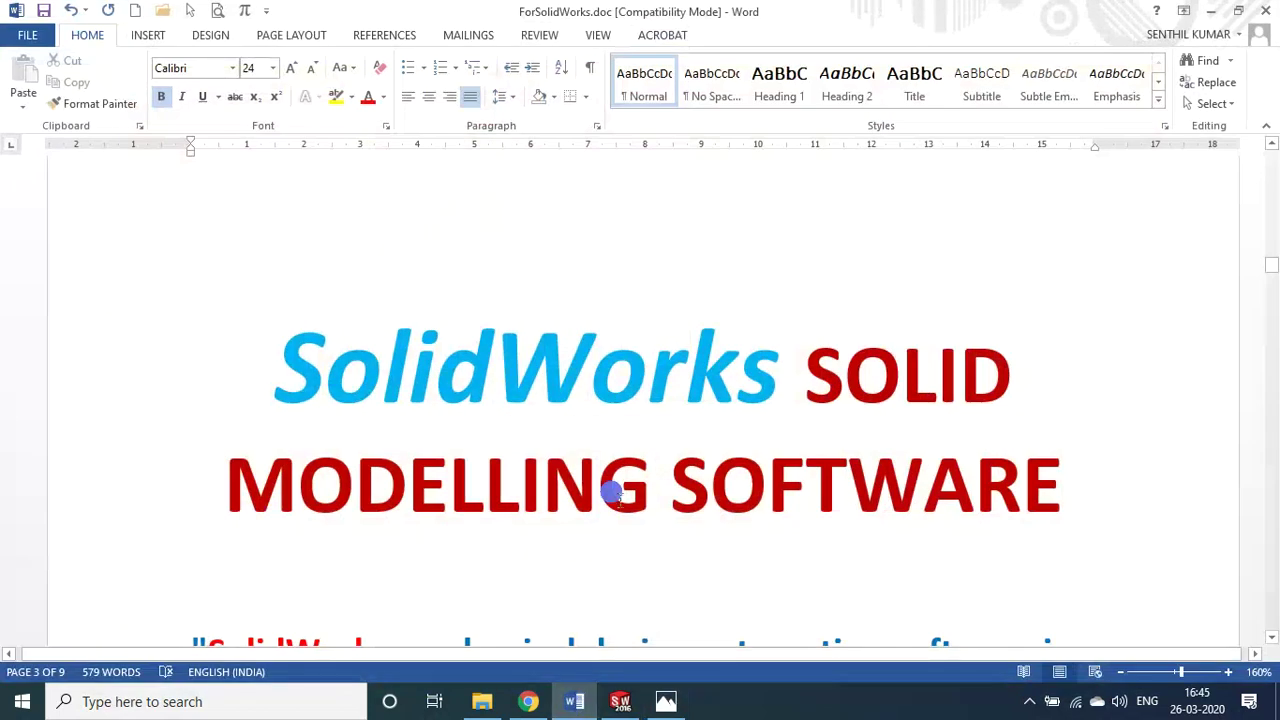
- Scroll down the notes and briefly highlight the Parametric paragraph
{"action": "scroll", "coordinate": [611, 492], "scroll_direction": "down", "scroll_amount": 1}
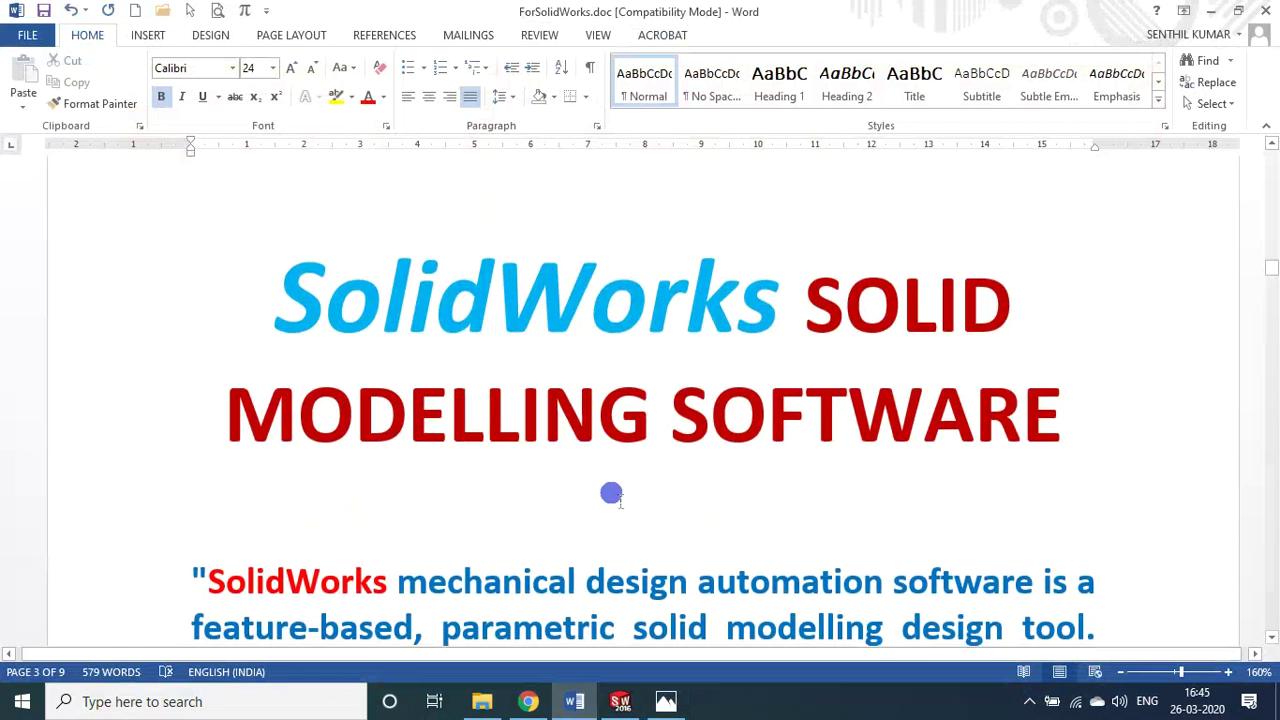
{"action": "scroll", "coordinate": [611, 492], "scroll_direction": "down", "scroll_amount": 4}
{"action": "scroll", "coordinate": [611, 492], "scroll_direction": "down", "scroll_amount": 5}
{"action": "scroll", "coordinate": [611, 492], "scroll_direction": "down", "scroll_amount": 5}
{"action": "scroll", "coordinate": [611, 492], "scroll_direction": "down", "scroll_amount": 5}
{"action": "scroll", "coordinate": [610, 502], "scroll_direction": "down", "scroll_amount": 5}
{"action": "scroll", "coordinate": [610, 505], "scroll_direction": "down", "scroll_amount": 5}
{"action": "scroll", "coordinate": [610, 508], "scroll_direction": "down", "scroll_amount": 5}
{"action": "scroll", "coordinate": [610, 512], "scroll_direction": "down", "scroll_amount": 5}
{"action": "scroll", "coordinate": [608, 512], "scroll_direction": "up", "scroll_amount": 2}
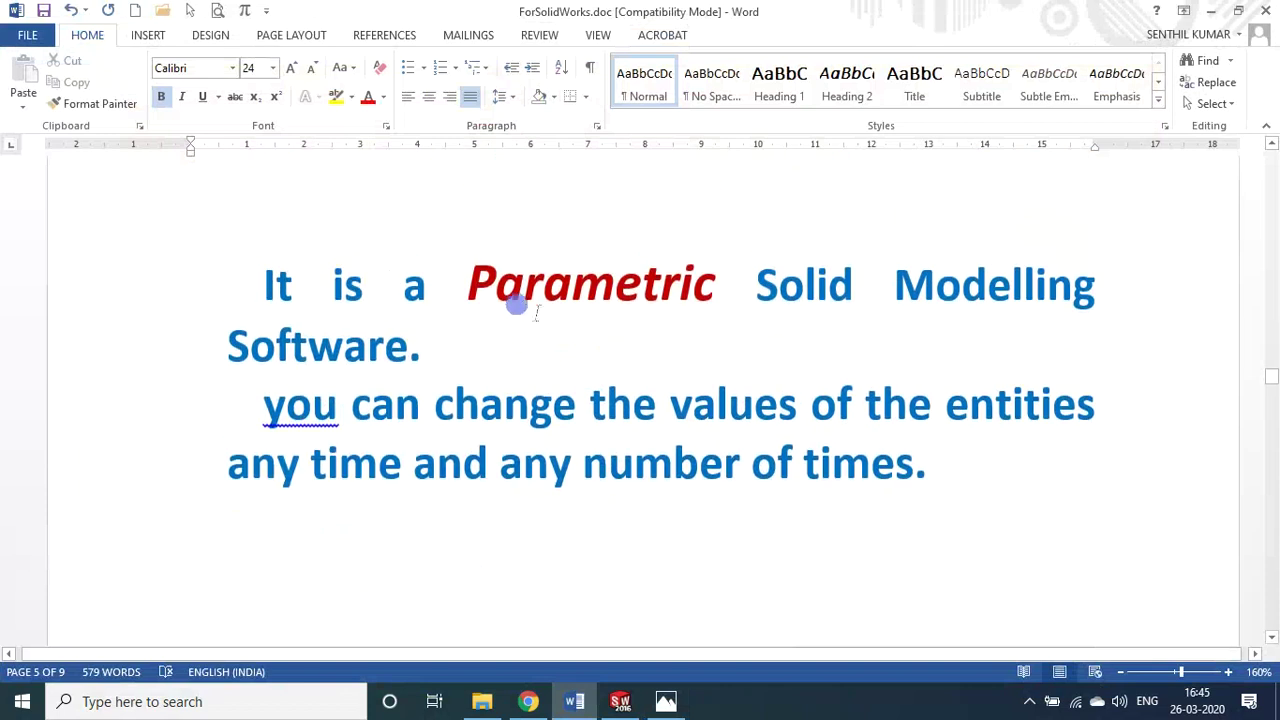
{"action": "left_click", "coordinate": [512, 292]}
{"action": "triple_click", "coordinate": [512, 292]}
{"action": "left_click", "coordinate": [565, 358]}
- Highlight the words cylinder, 60mm and 90mm in the notes, then clear the selection
{"action": "scroll", "coordinate": [586, 440], "scroll_direction": "down", "scroll_amount": 5}
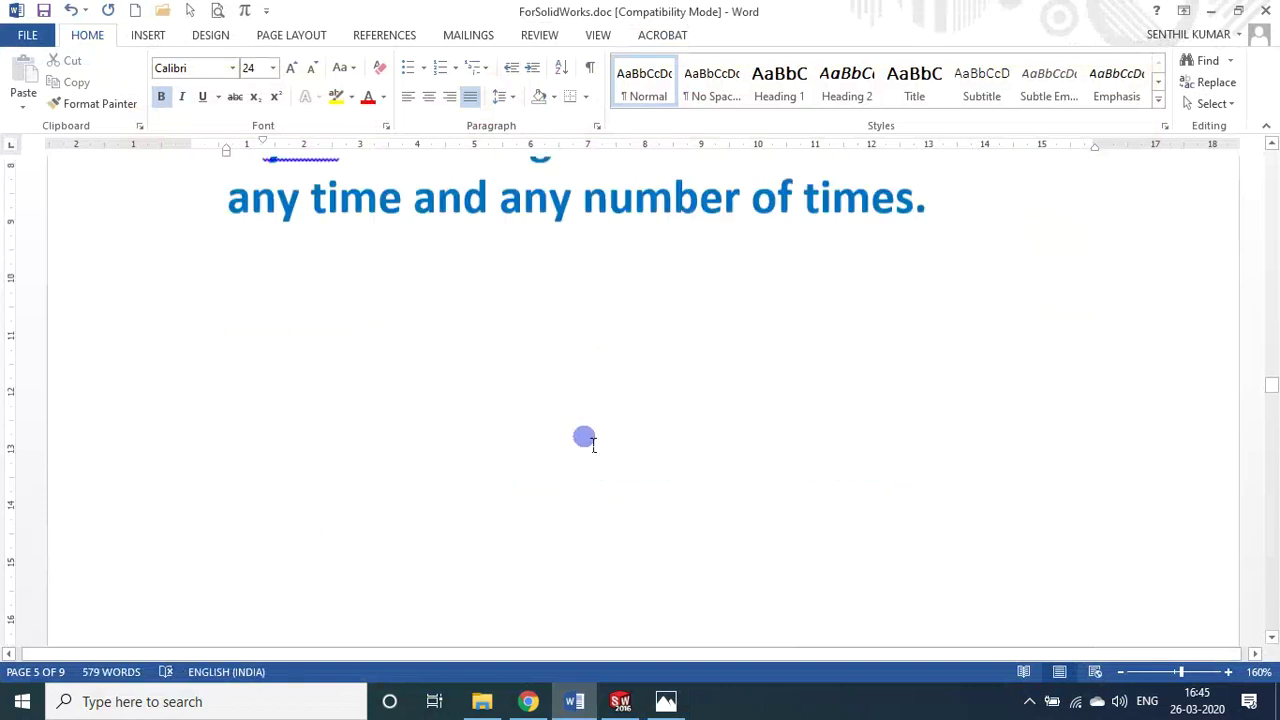
{"action": "scroll", "coordinate": [587, 447], "scroll_direction": "down", "scroll_amount": 5}
{"action": "scroll", "coordinate": [587, 449], "scroll_direction": "down", "scroll_amount": 5}
{"action": "scroll", "coordinate": [587, 451], "scroll_direction": "down", "scroll_amount": 5}
{"action": "scroll", "coordinate": [587, 453], "scroll_direction": "down", "scroll_amount": 5}
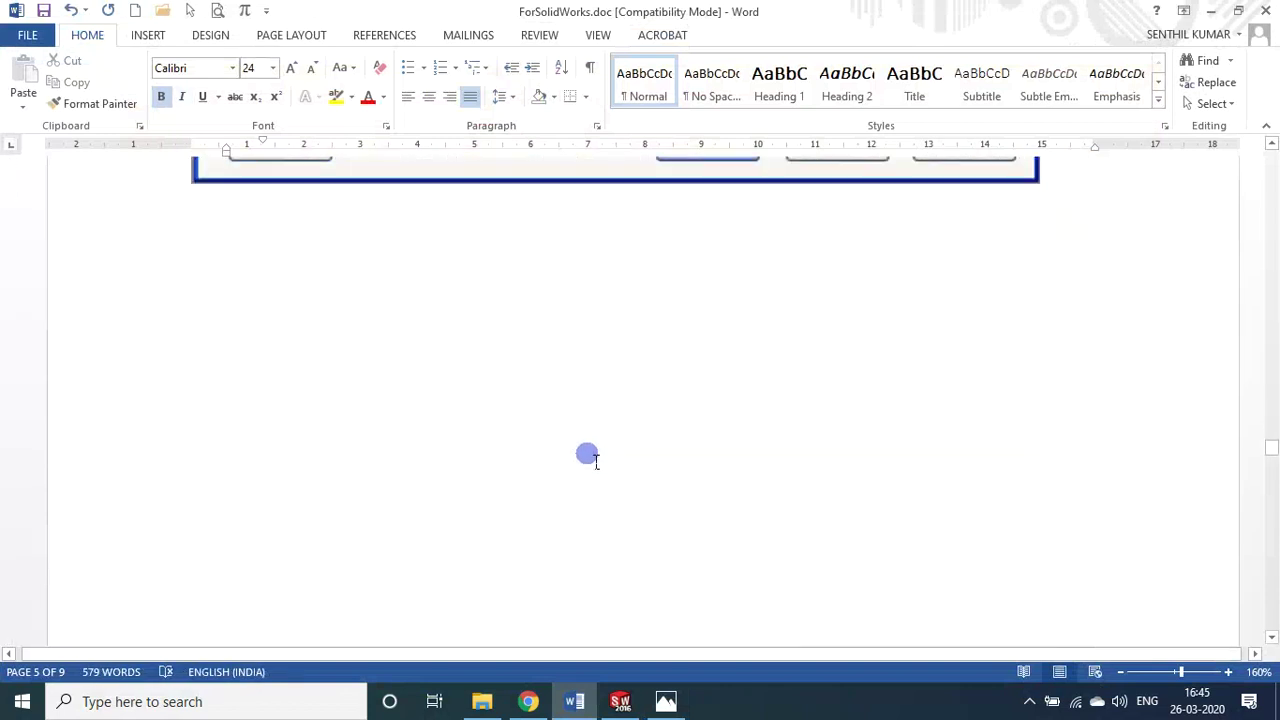
{"action": "scroll", "coordinate": [587, 456], "scroll_direction": "down", "scroll_amount": 15}
{"action": "scroll", "coordinate": [586, 457], "scroll_direction": "up", "scroll_amount": 3}
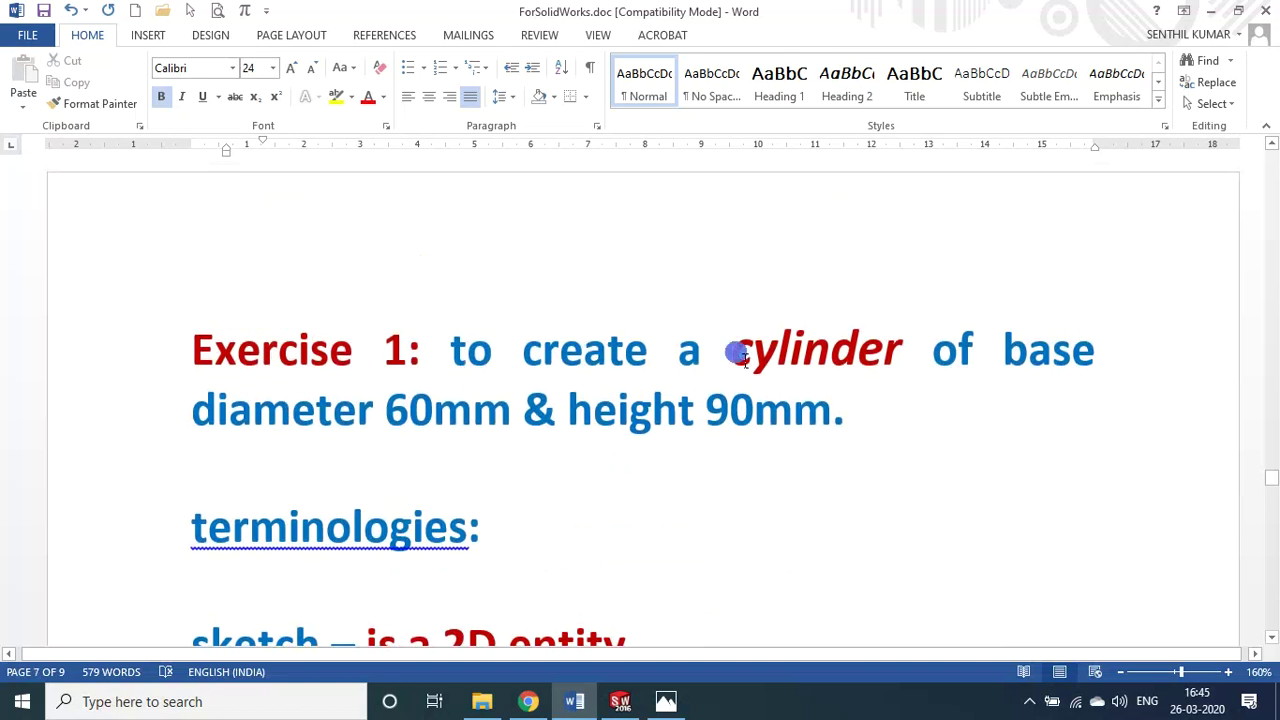
{"action": "left_click_drag", "start_coordinate": [741, 355], "coordinate": [926, 364]}
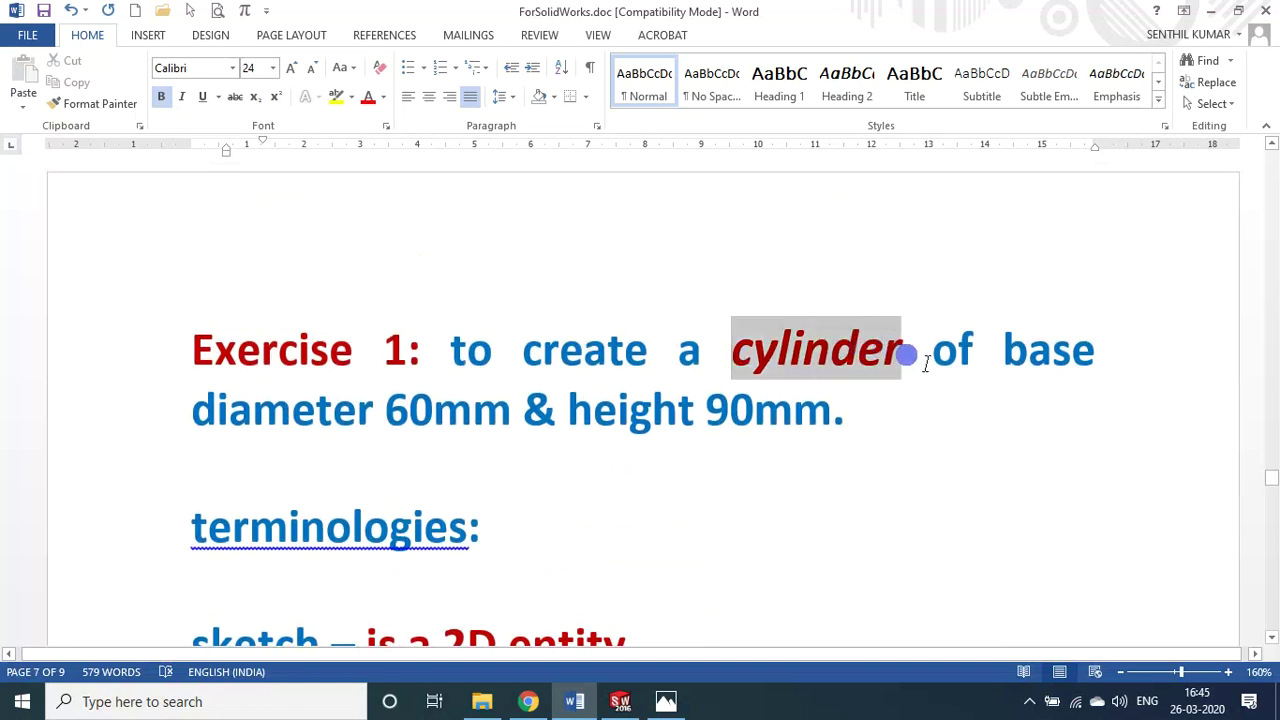
{"action": "double_click", "coordinate": [407, 410]}
{"action": "double_click", "coordinate": [771, 414]}
{"action": "left_click", "coordinate": [722, 517]}
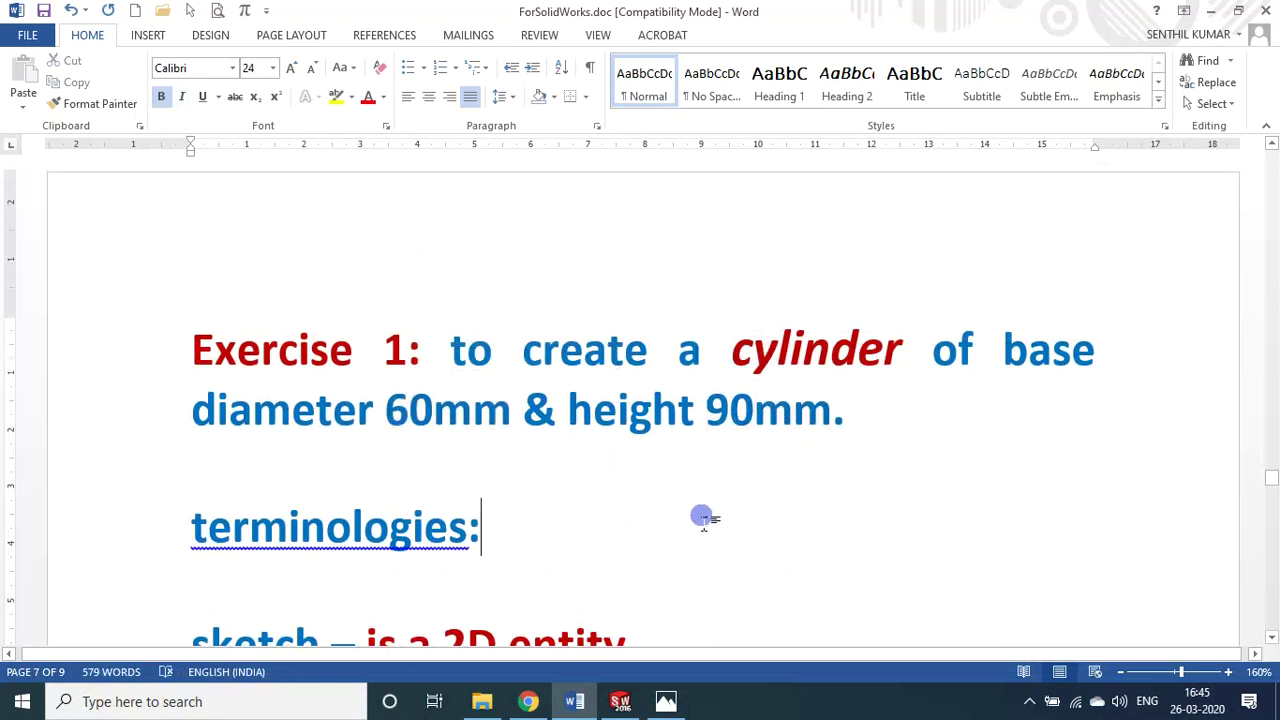
- Scroll on to the section on defining a sketch by dimension or by relations
{"action": "scroll", "coordinate": [697, 516], "scroll_direction": "down", "scroll_amount": 2}
{"action": "scroll", "coordinate": [697, 516], "scroll_direction": "down", "scroll_amount": 1}
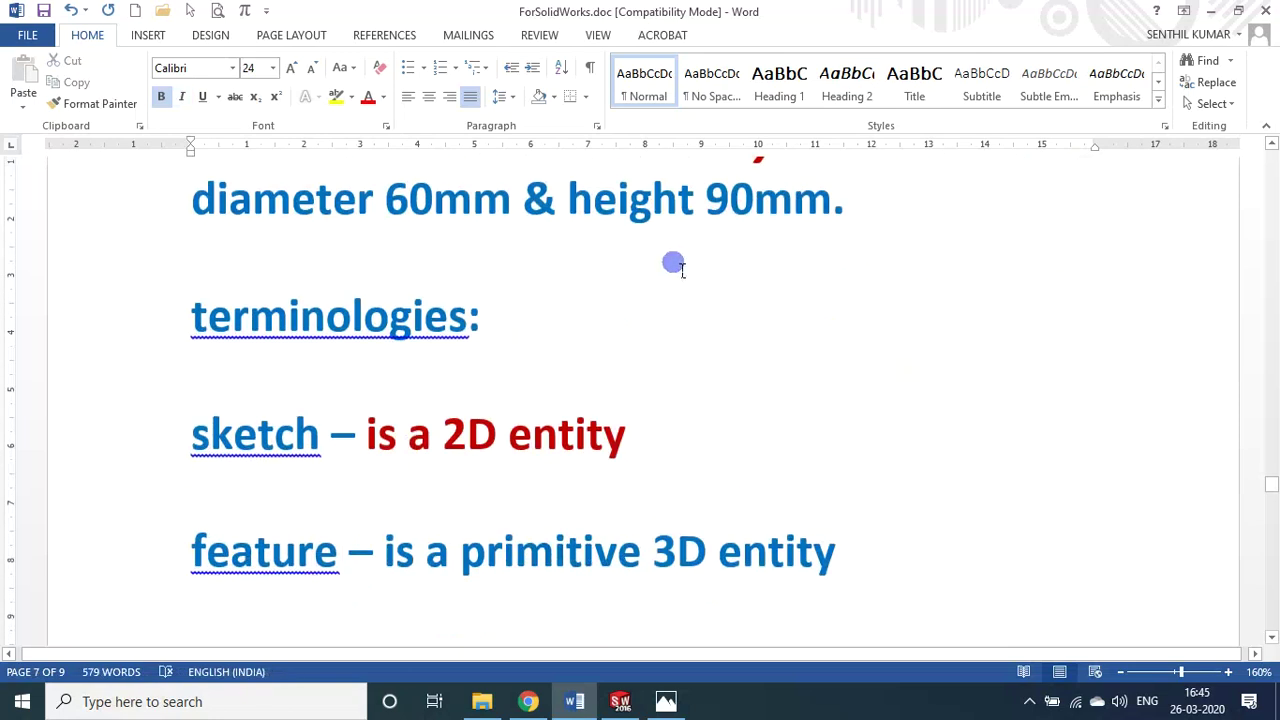
{"action": "scroll", "coordinate": [535, 330], "scroll_direction": "down", "scroll_amount": 1}
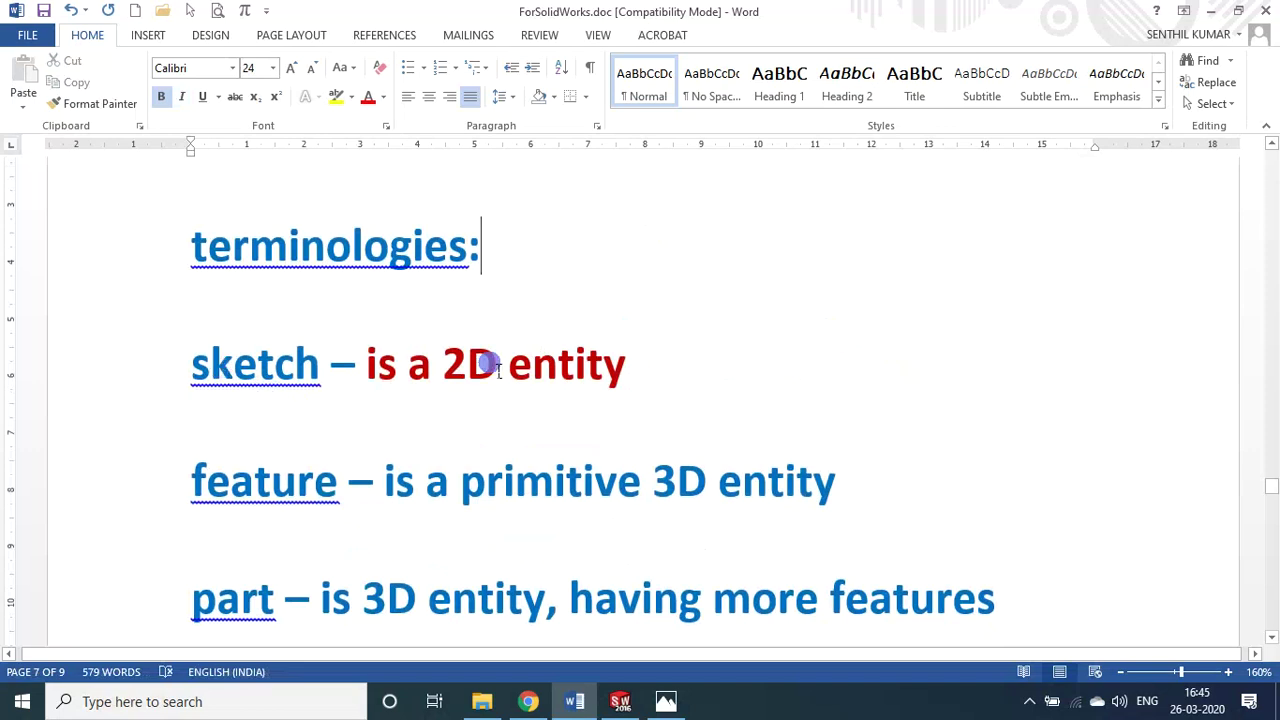
{"action": "scroll", "coordinate": [645, 370], "scroll_direction": "up", "scroll_amount": 3}
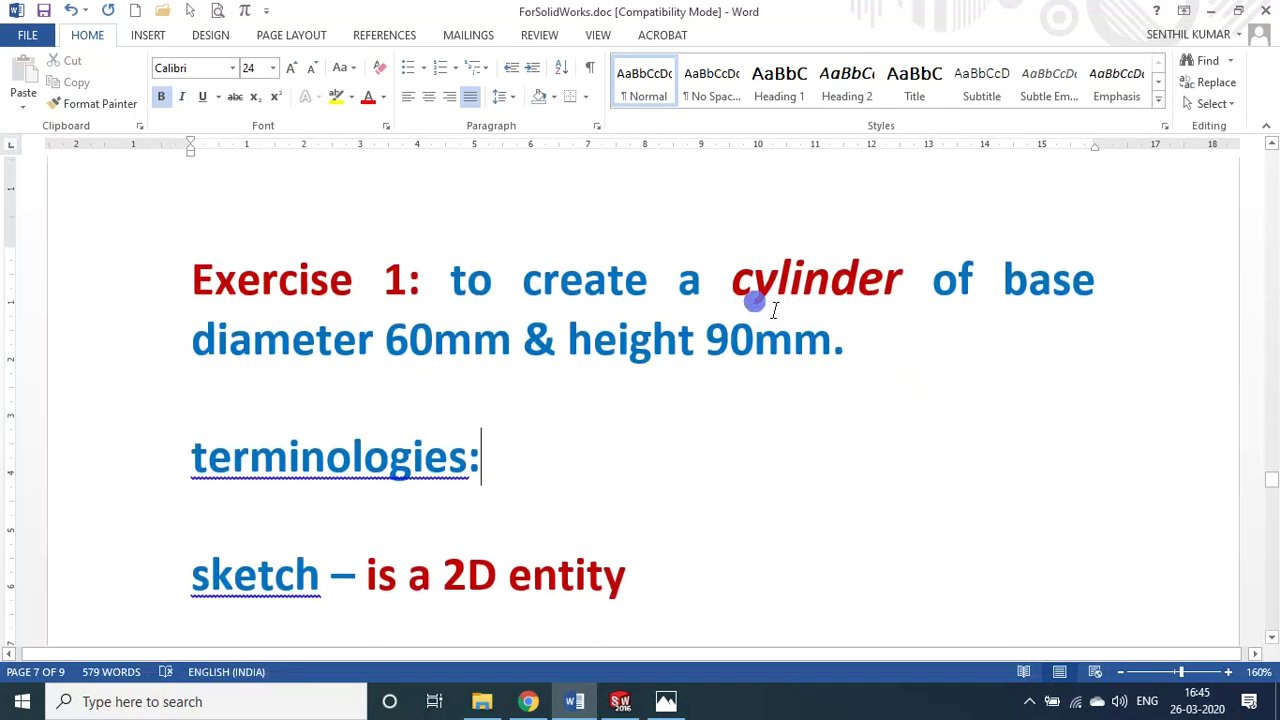
{"action": "scroll", "coordinate": [680, 417], "scroll_direction": "down", "scroll_amount": 2}
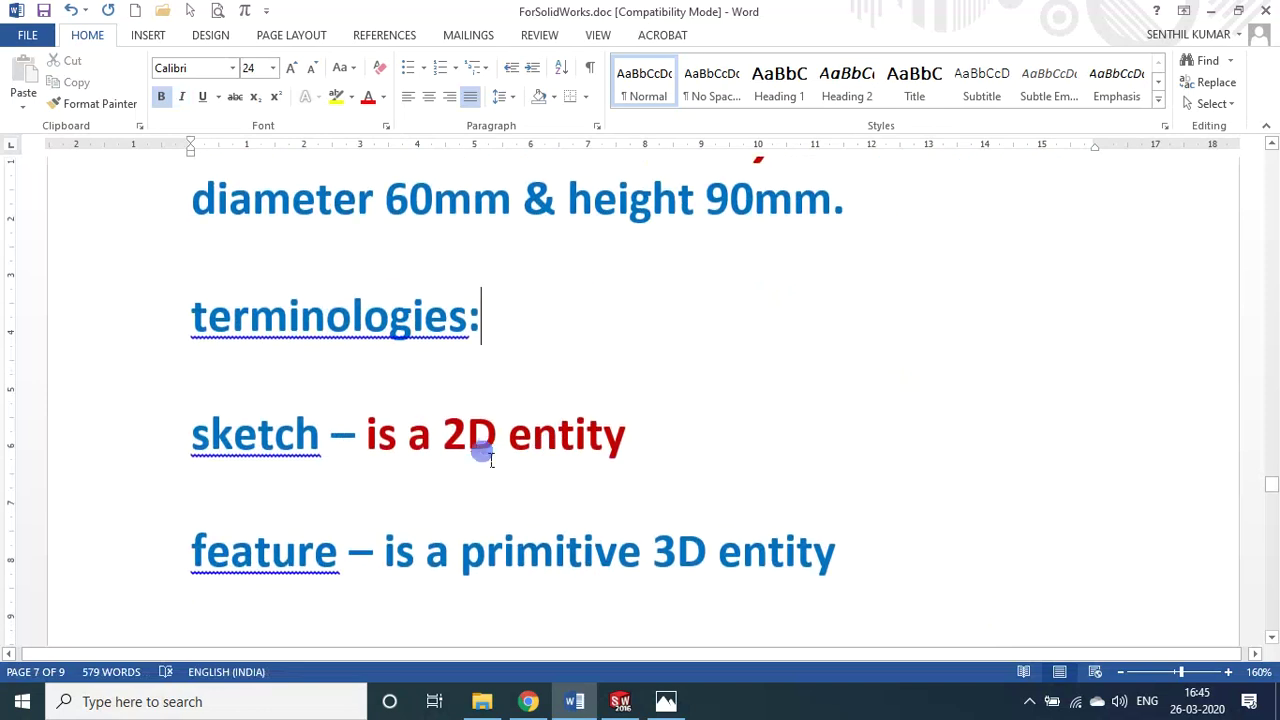
{"action": "scroll", "coordinate": [490, 450], "scroll_direction": "up", "scroll_amount": 2}
{"action": "scroll", "coordinate": [451, 455], "scroll_direction": "down", "scroll_amount": 4}
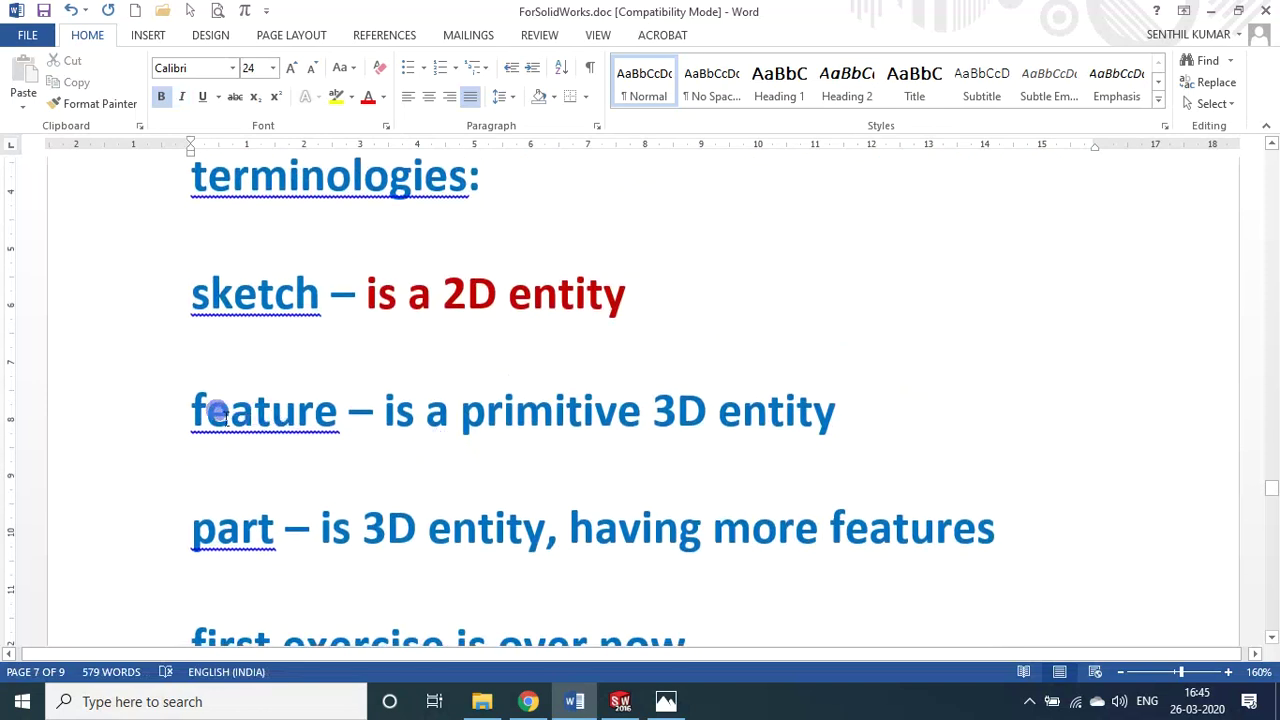
{"action": "scroll", "coordinate": [414, 440], "scroll_direction": "down", "scroll_amount": 2}
{"action": "scroll", "coordinate": [420, 443], "scroll_direction": "down", "scroll_amount": 3}
{"action": "scroll", "coordinate": [415, 456], "scroll_direction": "down", "scroll_amount": 8}
{"action": "scroll", "coordinate": [416, 456], "scroll_direction": "down", "scroll_amount": 2}
{"action": "scroll", "coordinate": [416, 458], "scroll_direction": "down", "scroll_amount": 5}
{"action": "scroll", "coordinate": [416, 460], "scroll_direction": "down", "scroll_amount": 2}
{"action": "scroll", "coordinate": [416, 462], "scroll_direction": "down", "scroll_amount": 1}
{"action": "scroll", "coordinate": [416, 462], "scroll_direction": "down", "scroll_amount": 1}
{"action": "scroll", "coordinate": [416, 462], "scroll_direction": "down", "scroll_amount": 1}
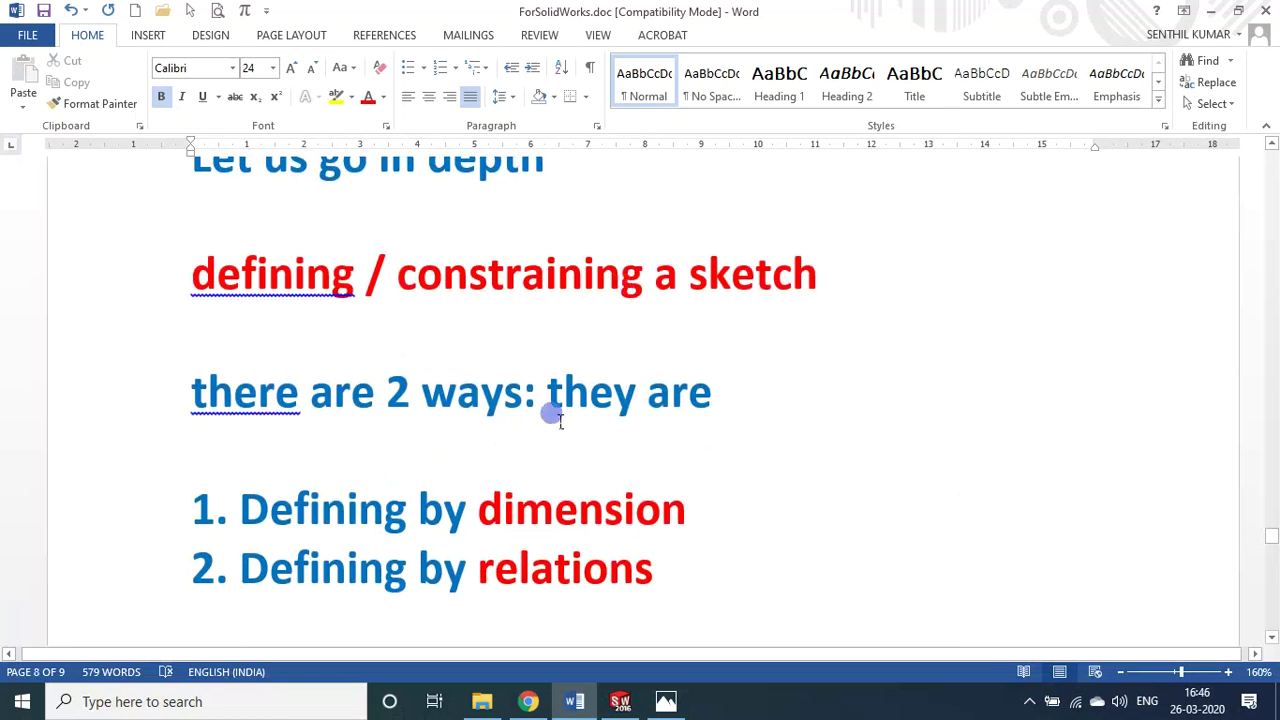
- Highlight the under defined and fully defined lines, then clear the highlight
{"action": "scroll", "coordinate": [550, 418], "scroll_direction": "down", "scroll_amount": 1}
{"action": "scroll", "coordinate": [535, 385], "scroll_direction": "down", "scroll_amount": 1}
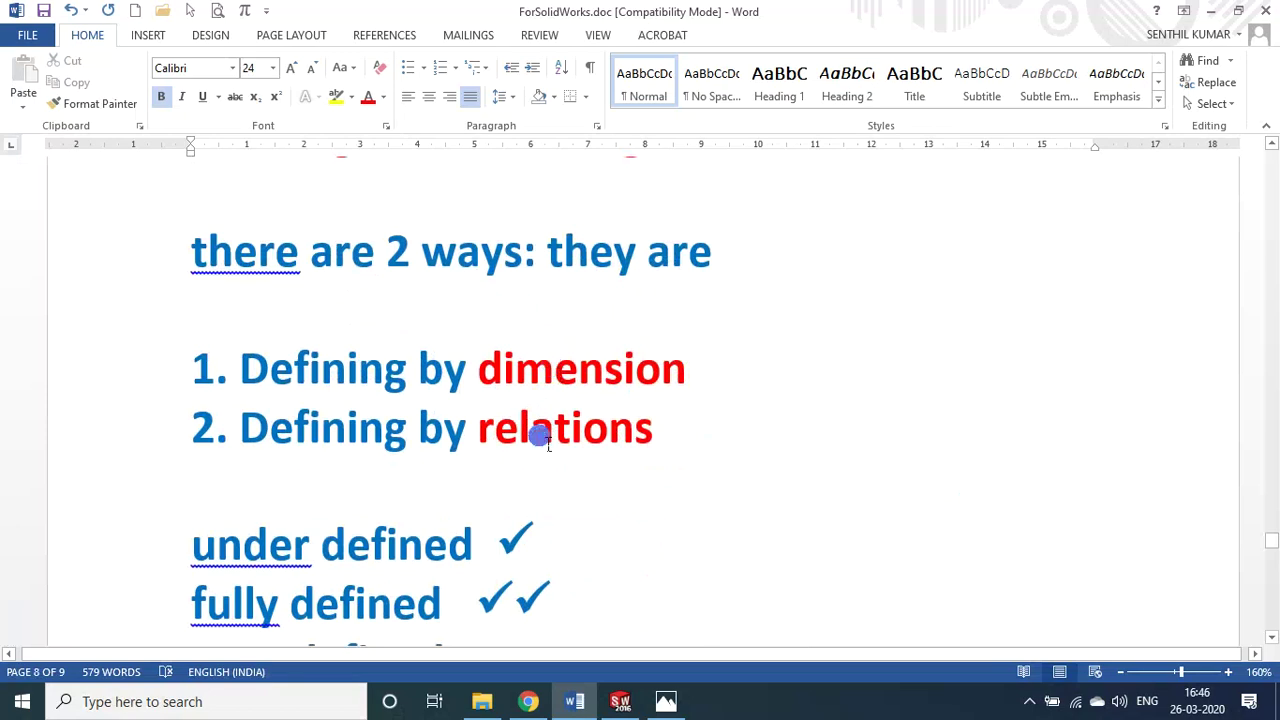
{"action": "scroll", "coordinate": [541, 437], "scroll_direction": "down", "scroll_amount": 1}
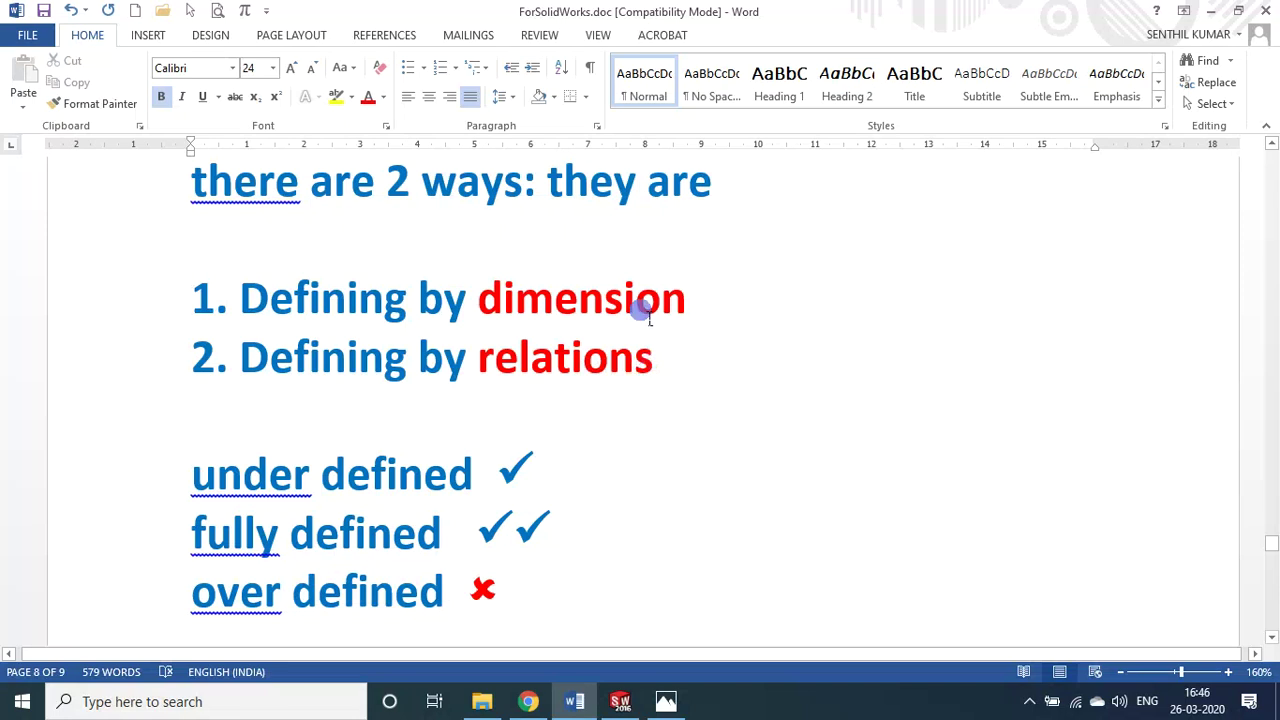
{"action": "scroll", "coordinate": [634, 430], "scroll_direction": "down", "scroll_amount": 2}
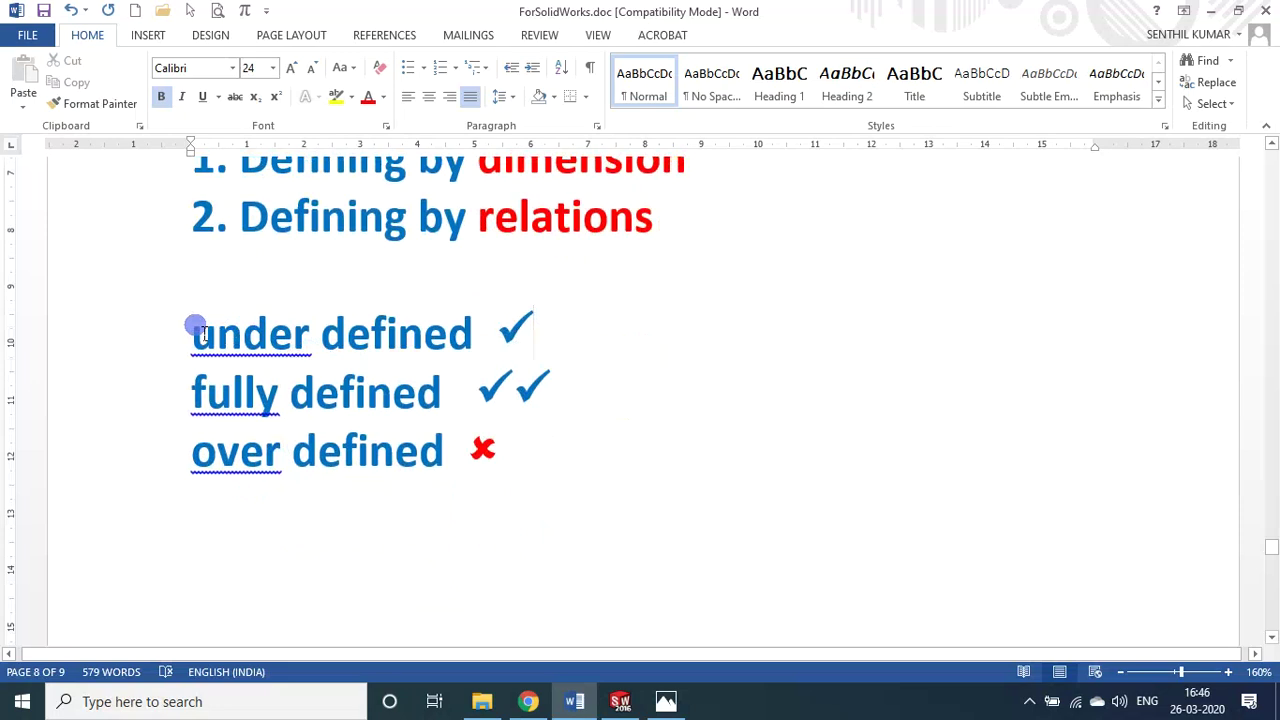
{"action": "mouse_move", "coordinate": [195, 332]}
{"action": "left_mouse_down"}
{"action": "mouse_move", "coordinate": [566, 366]}
{"action": "mouse_move", "coordinate": [573, 379]}
{"action": "left_mouse_up"}
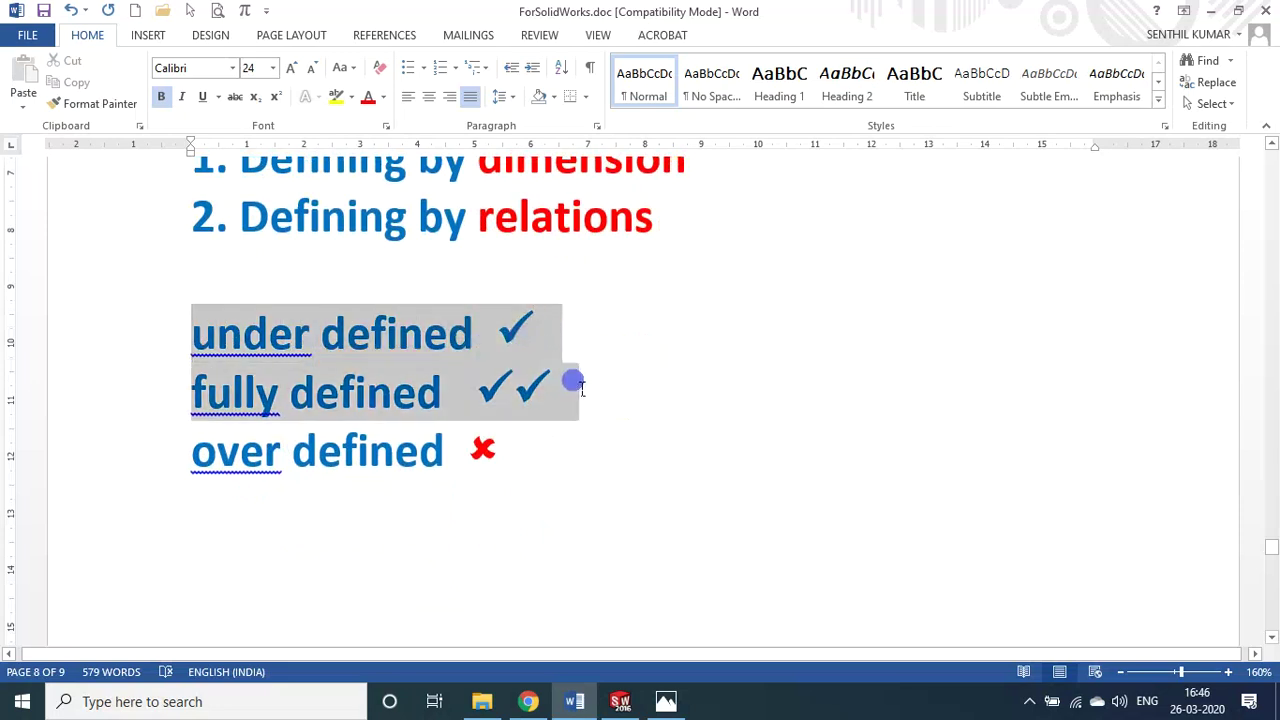
{"action": "left_click_drag", "start_coordinate": [573, 381], "coordinate": [573, 381]}
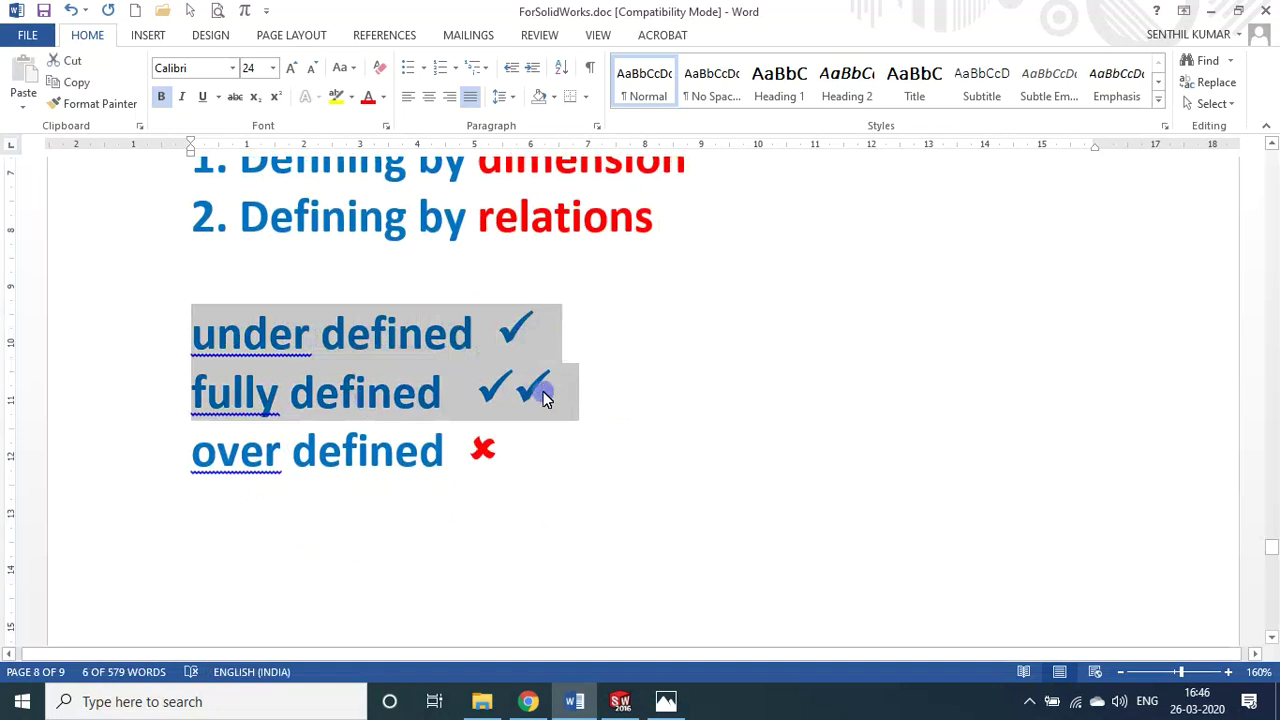
{"action": "left_click", "coordinate": [514, 366]}
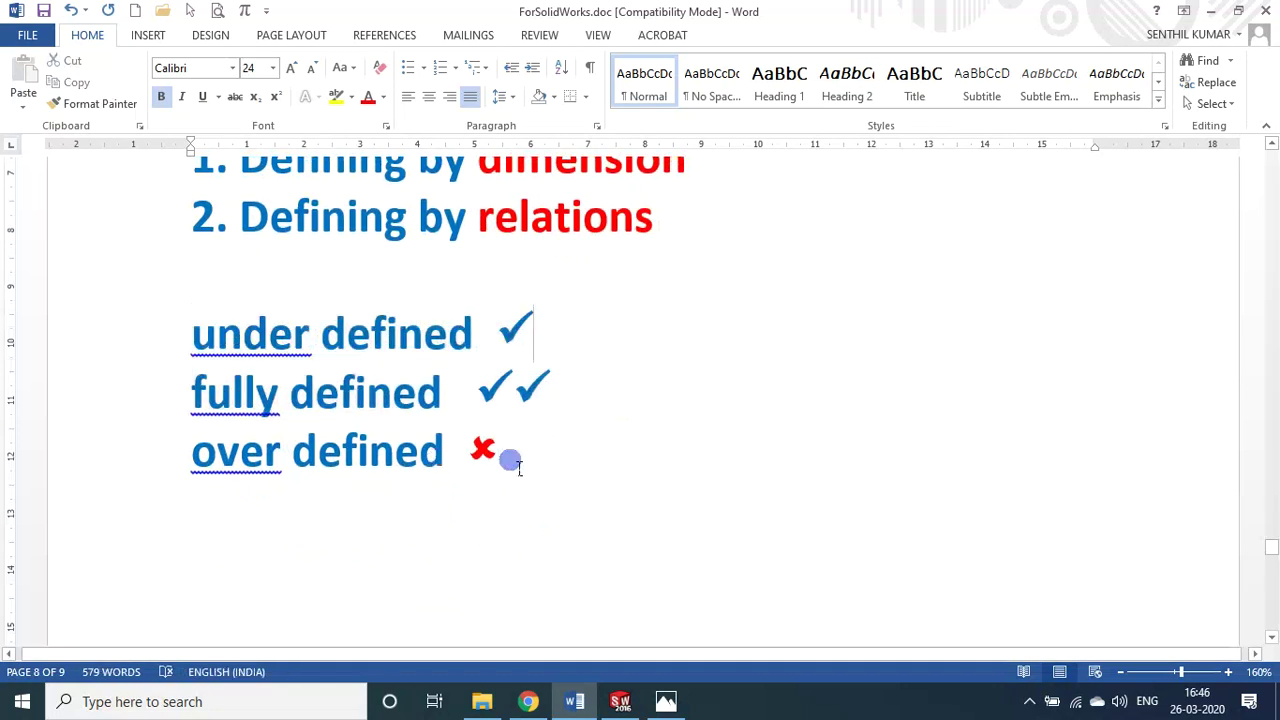
- Add an empty line below the over defined note
{"action": "scroll", "coordinate": [511, 461], "scroll_direction": "down", "scroll_amount": 1}
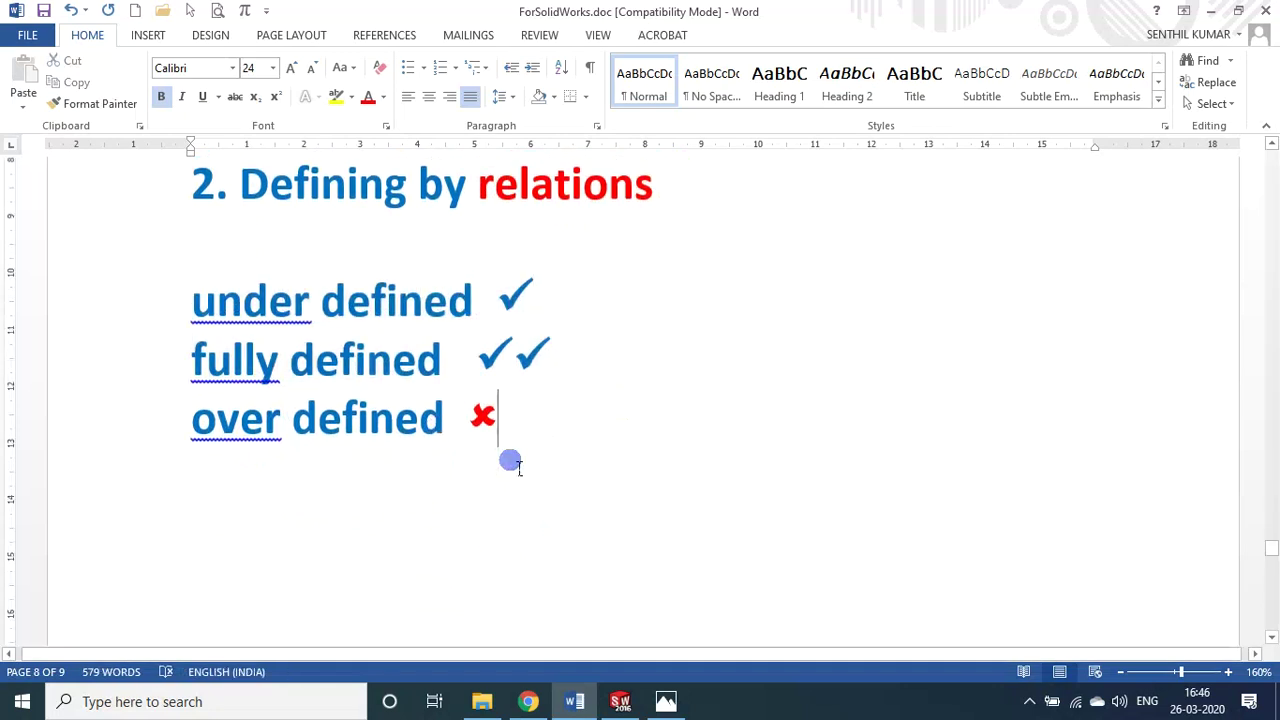
{"action": "scroll", "coordinate": [511, 461], "scroll_direction": "down", "scroll_amount": 2}
{"action": "key", "text": "Return"}
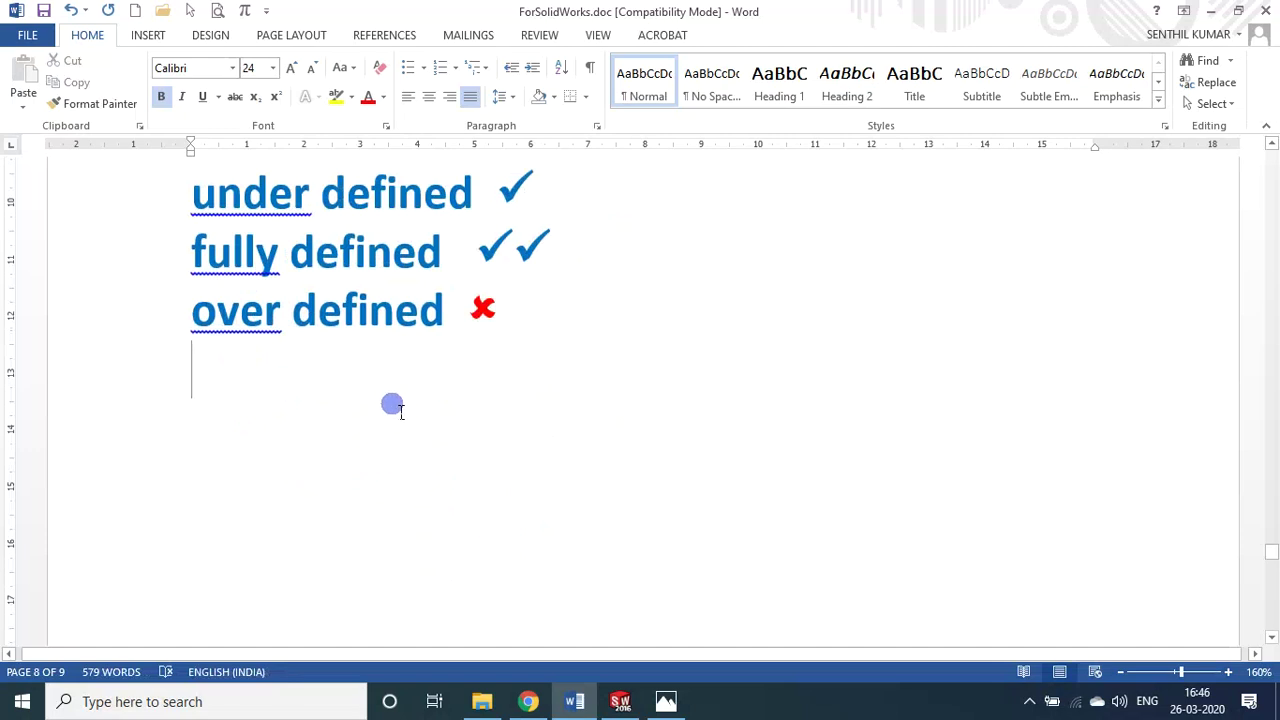
{"action": "scroll", "coordinate": [467, 395], "scroll_direction": "down", "scroll_amount": 5}
- Return to the Exercise 1 heading: cylinder of 60mm base diameter, 90mm height
{"action": "scroll", "coordinate": [469, 391], "scroll_direction": "up", "scroll_amount": 4}
{"action": "scroll", "coordinate": [469, 391], "scroll_direction": "up", "scroll_amount": 3}
{"action": "scroll", "coordinate": [470, 392], "scroll_direction": "up", "scroll_amount": 2}
{"action": "scroll", "coordinate": [472, 393], "scroll_direction": "up", "scroll_amount": 3}
{"action": "scroll", "coordinate": [472, 393], "scroll_direction": "up", "scroll_amount": 1}
{"action": "scroll", "coordinate": [472, 393], "scroll_direction": "up", "scroll_amount": 3}
{"action": "scroll", "coordinate": [472, 393], "scroll_direction": "up", "scroll_amount": 3}
{"action": "scroll", "coordinate": [472, 393], "scroll_direction": "up", "scroll_amount": 5}
{"action": "scroll", "coordinate": [472, 393], "scroll_direction": "up", "scroll_amount": 3}
{"action": "scroll", "coordinate": [472, 394], "scroll_direction": "up", "scroll_amount": 3}
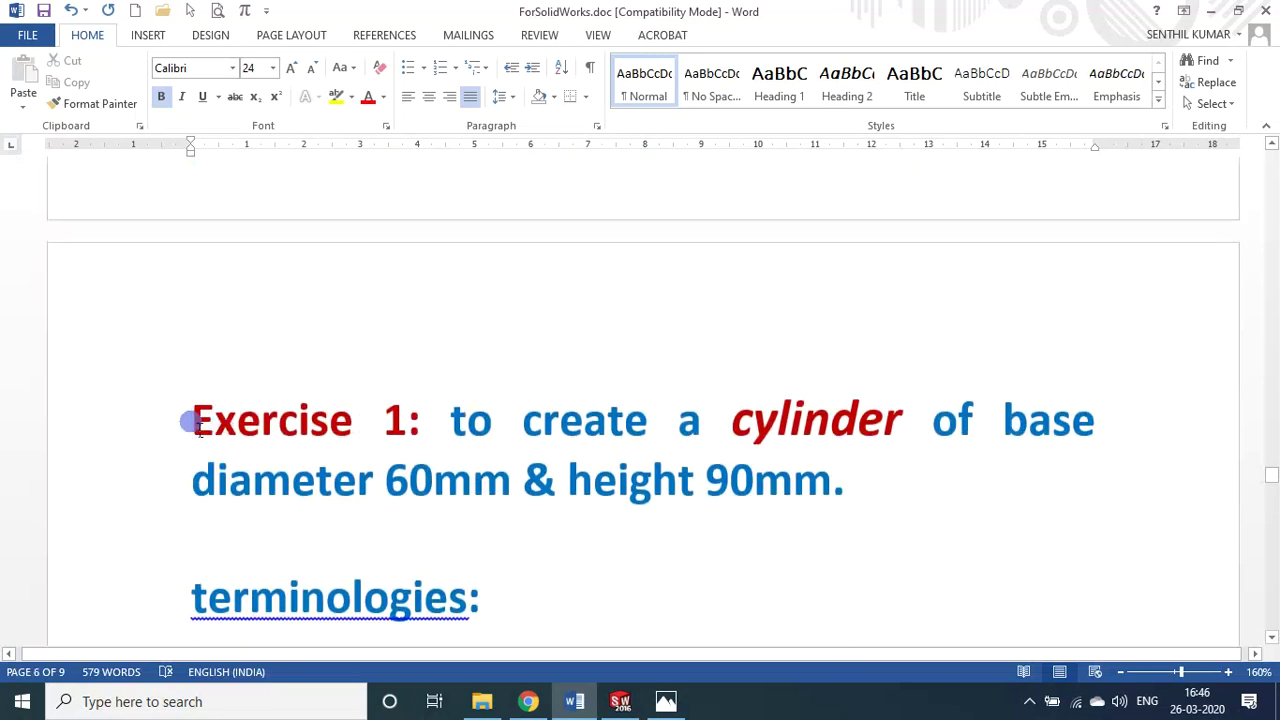
- Paste 'Exercise 1: to' on a new line after 'first exercise is over now'
{"action": "left_click_drag", "start_coordinate": [194, 421], "coordinate": [531, 427]}
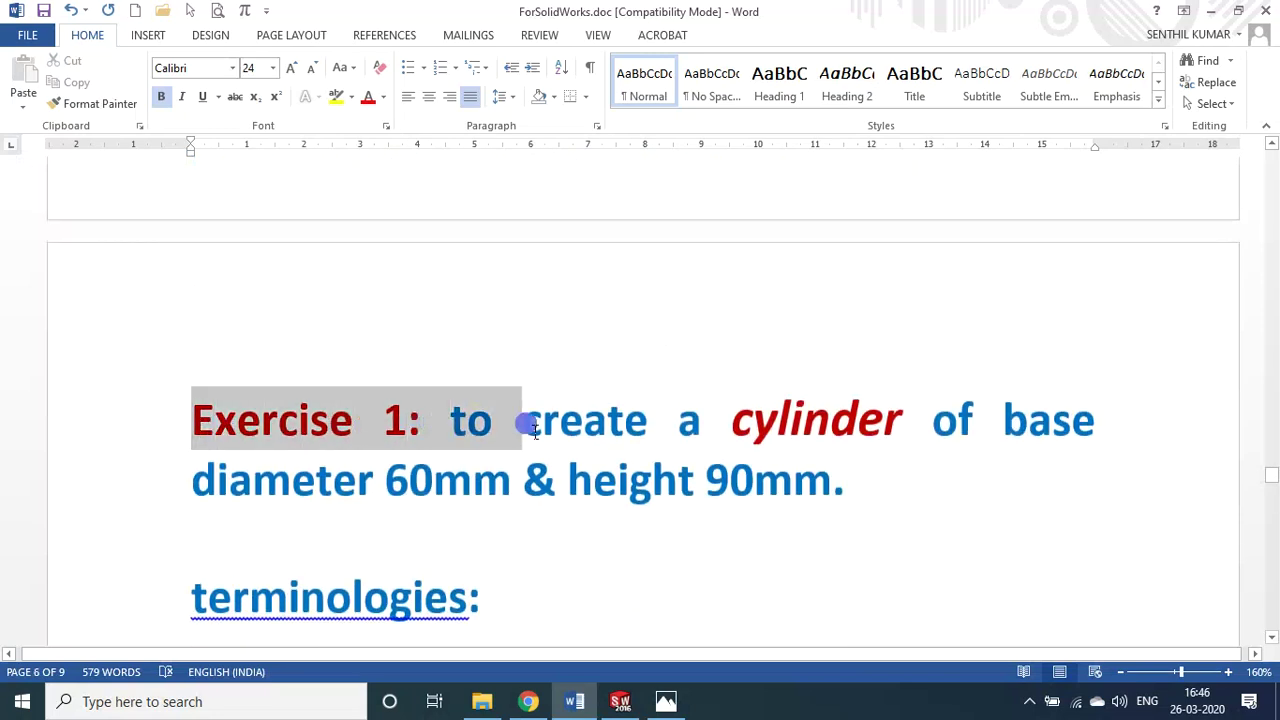
{"action": "scroll", "coordinate": [523, 420], "scroll_direction": "down", "scroll_amount": 8}
{"action": "scroll", "coordinate": [523, 420], "scroll_direction": "down", "scroll_amount": 5}
{"action": "scroll", "coordinate": [523, 420], "scroll_direction": "down", "scroll_amount": 2}
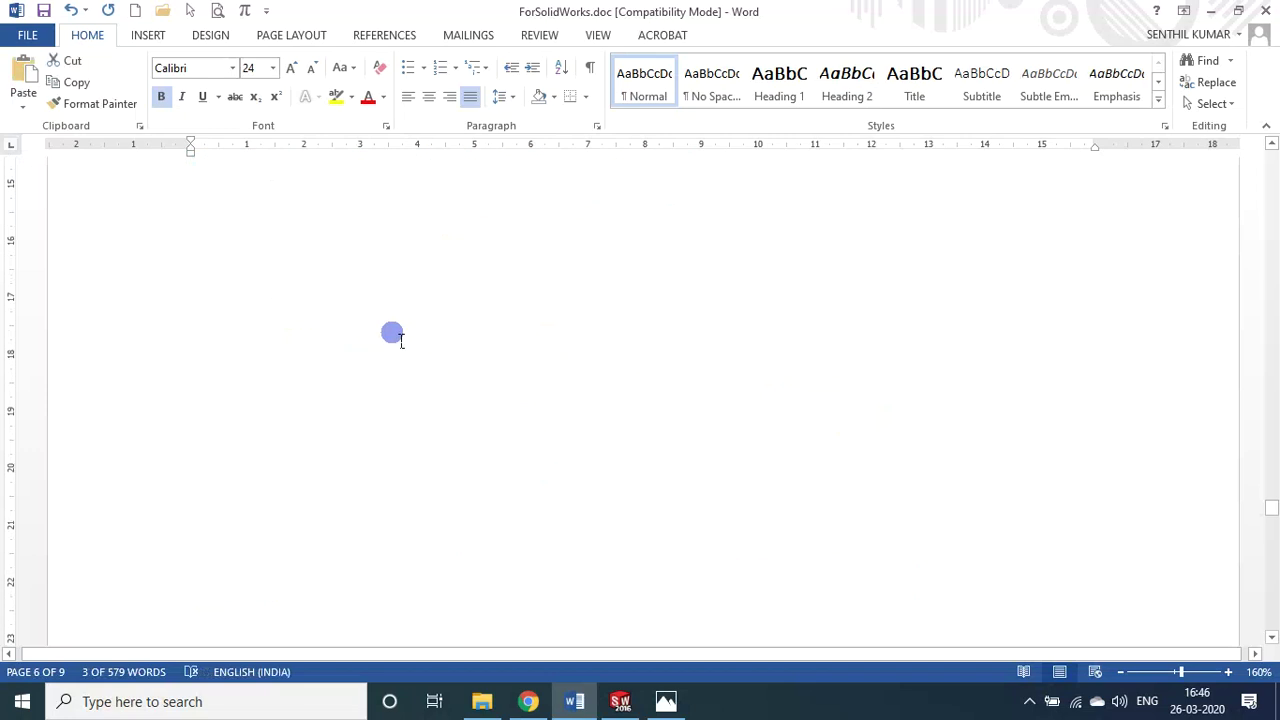
{"action": "scroll", "coordinate": [392, 340], "scroll_direction": "up", "scroll_amount": 3}
{"action": "left_click", "coordinate": [357, 486]}
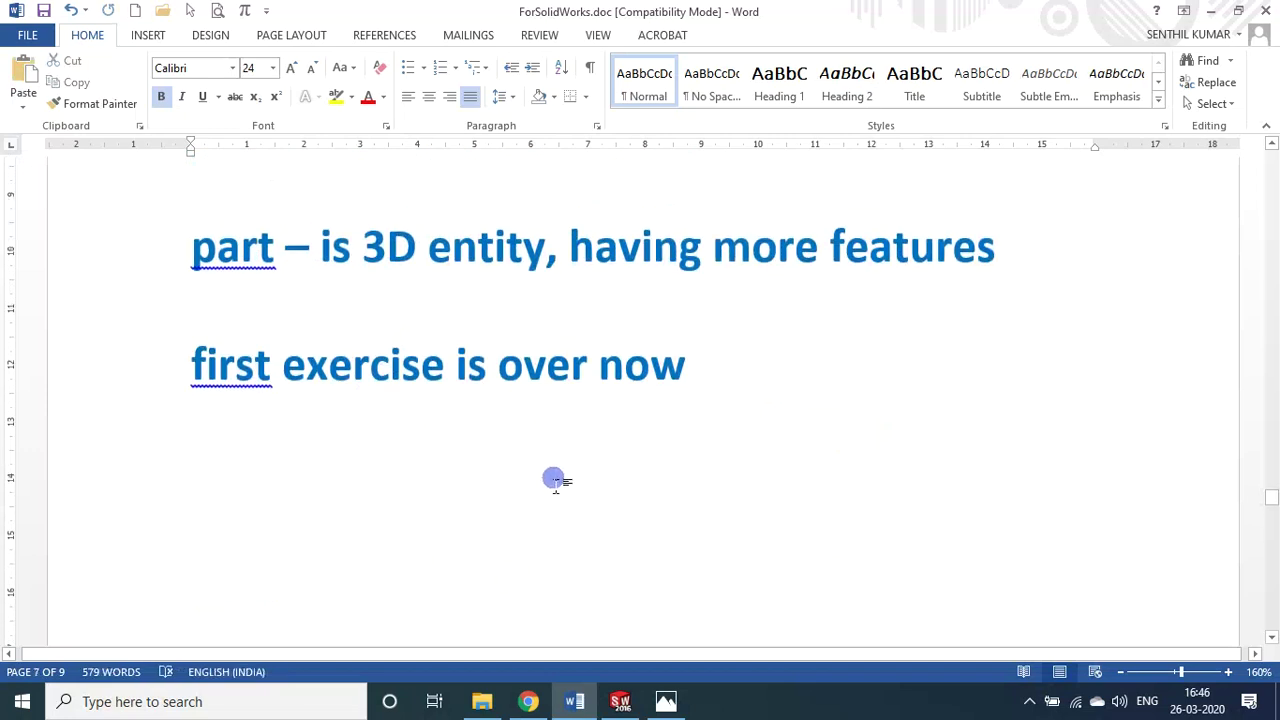
{"action": "left_click", "coordinate": [737, 380]}
{"action": "key", "text": "Return"}
{"action": "key", "text": "Return"}
{"action": "key", "text": "Return"}
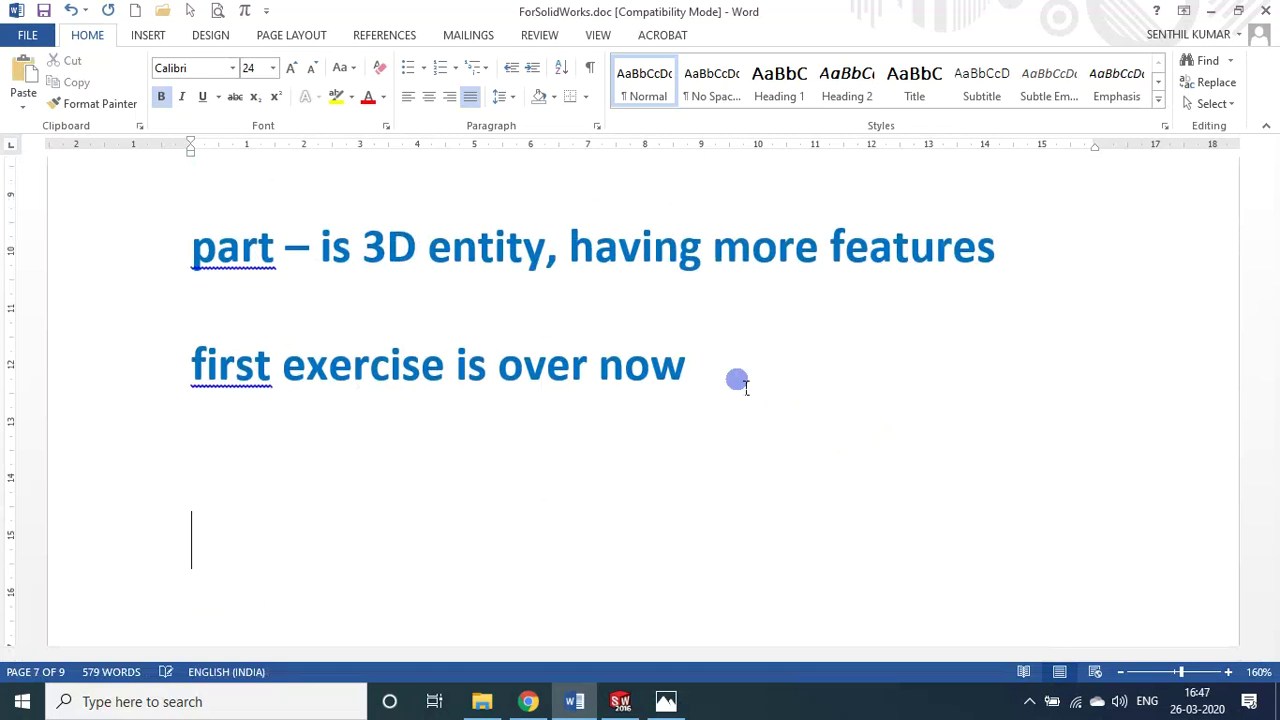
{"action": "type", "text": "Exercise 1: to"}
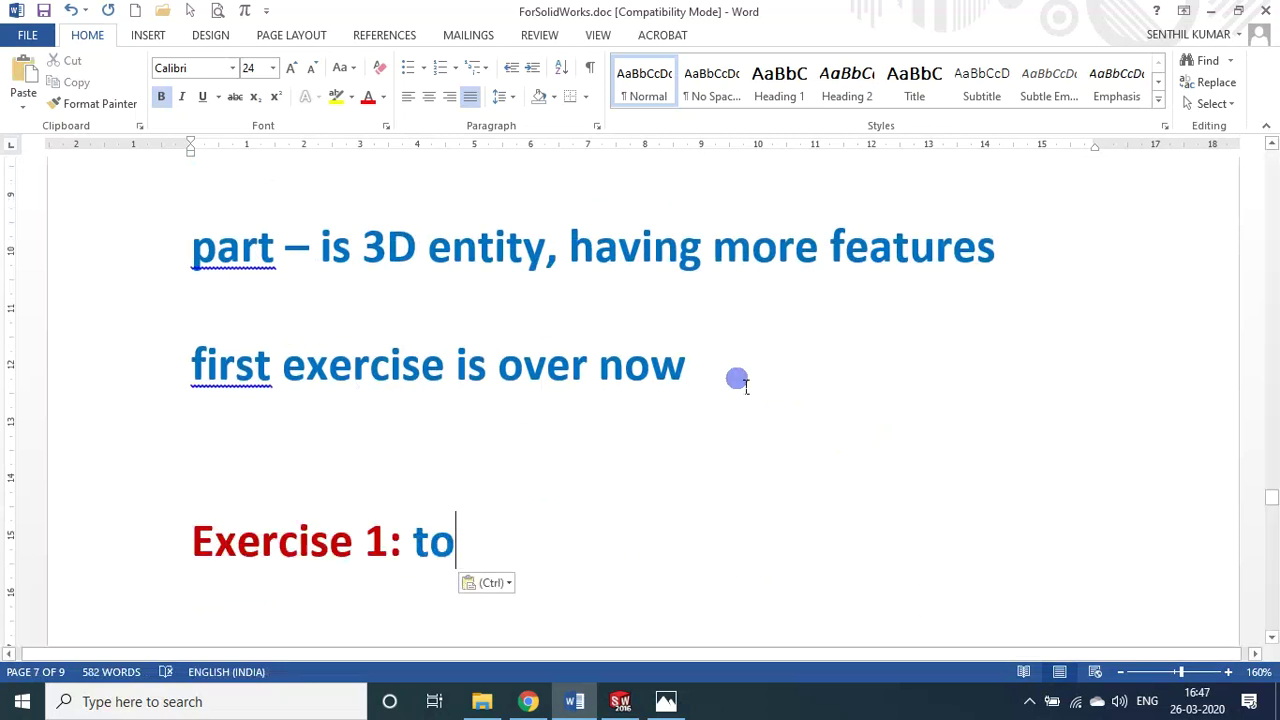
- Change it to 'Exercise 2: to draw a pentagonal prism of base side 25mm and height 70mm'
{"action": "key", "text": "shift+Right"}
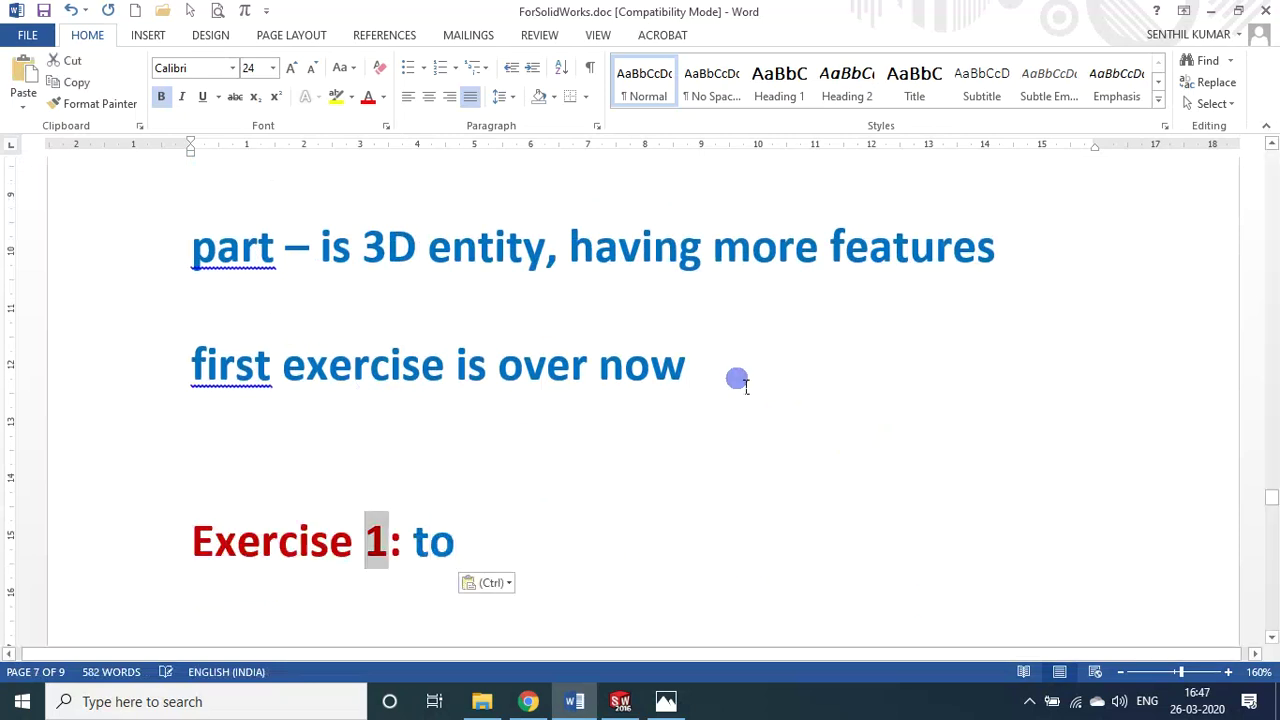
{"action": "type", "text": "2:"}
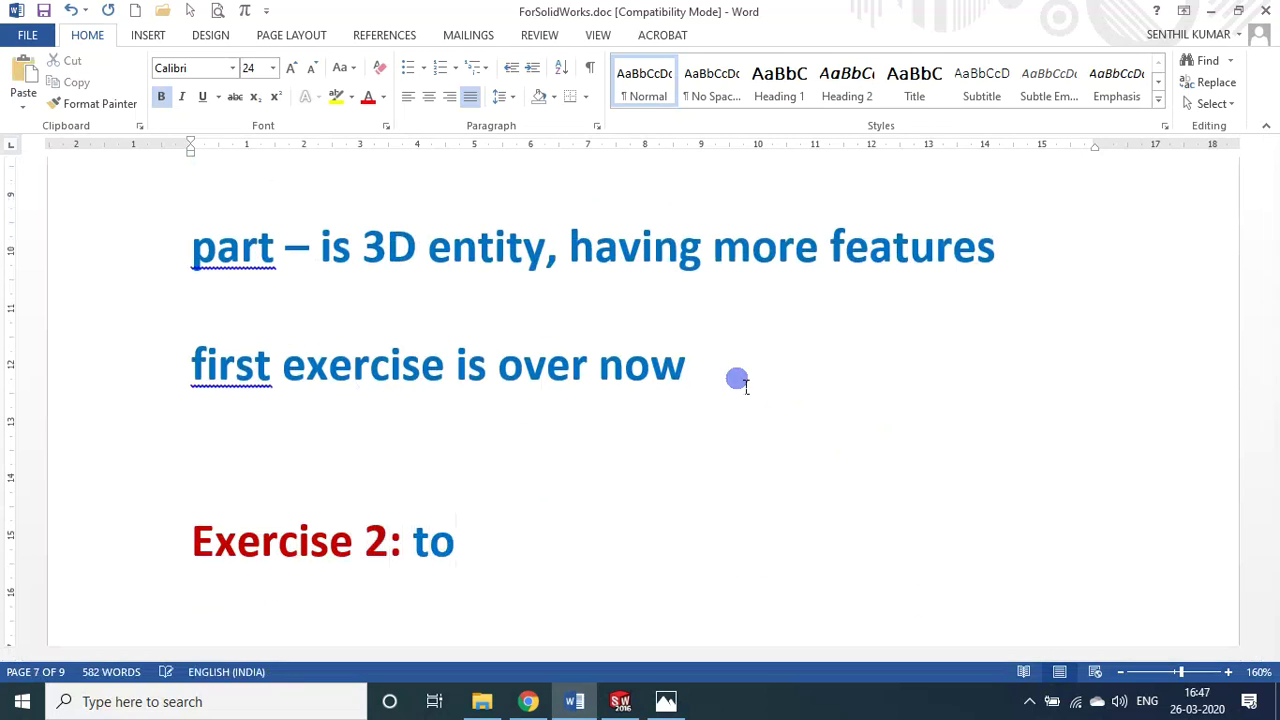
{"action": "type", "text": " to draw"}
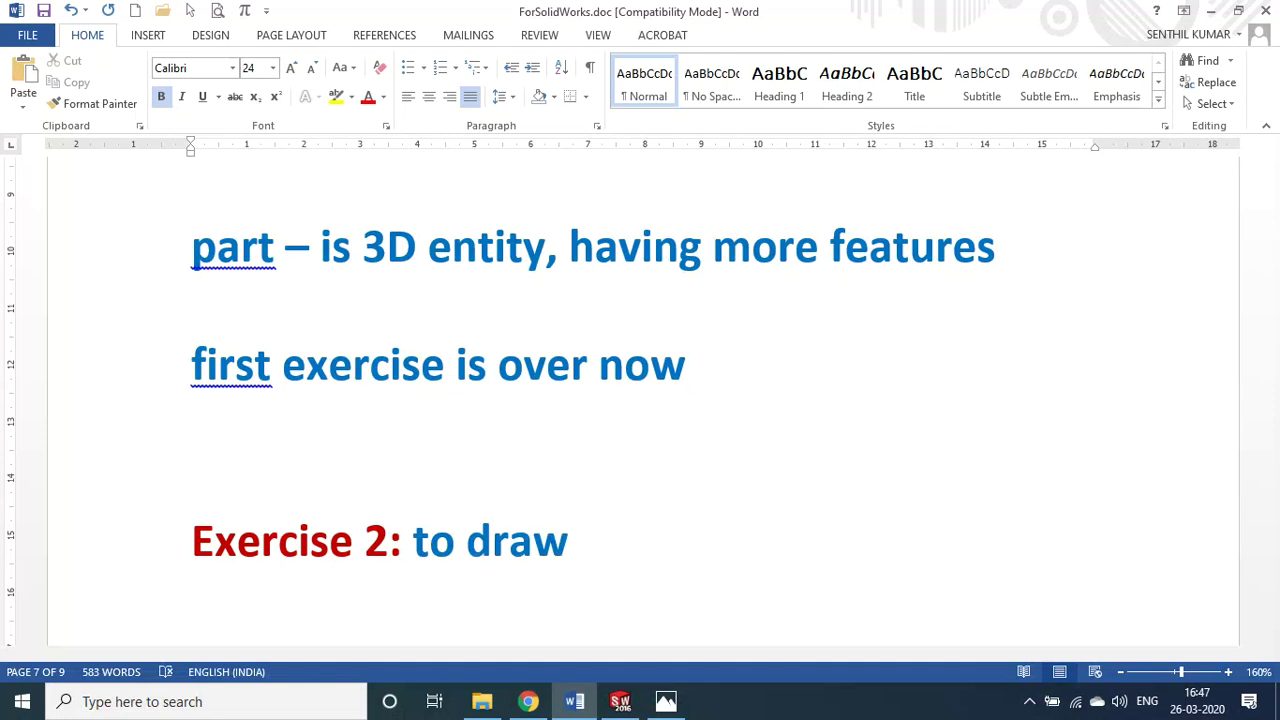
{"action": "type", "text": " a p"}
{"action": "type", "text": "end"}
{"action": "key", "text": "BackSpace"}
{"action": "type", "text": "ta"}
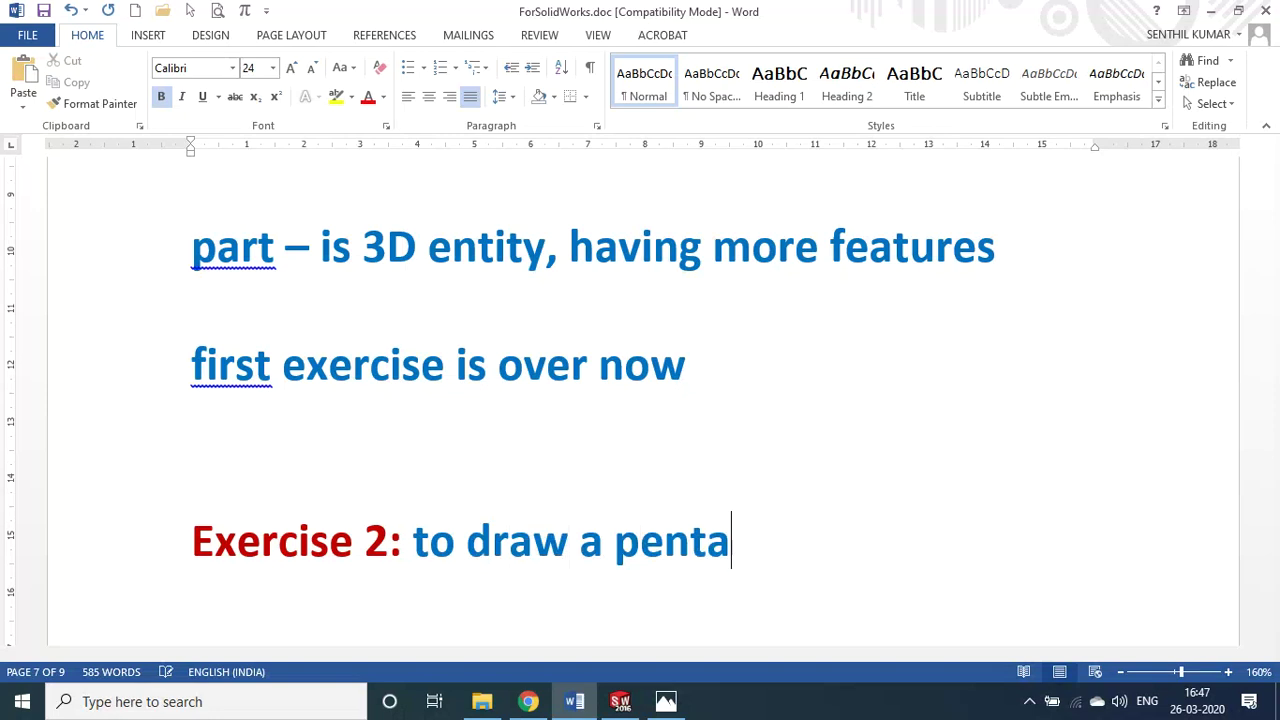
{"action": "type", "text": "toanl"}
{"action": "key", "text": "BackSpace"}
{"action": "key", "text": "BackSpace"}
{"action": "key", "text": "BackSpace"}
{"action": "key", "text": "BackSpace"}
{"action": "key", "text": "BackSpace"}
{"action": "key", "text": "BackSpace"}
{"action": "type", "text": "penta"}
{"action": "type", "text": "gonal p"}
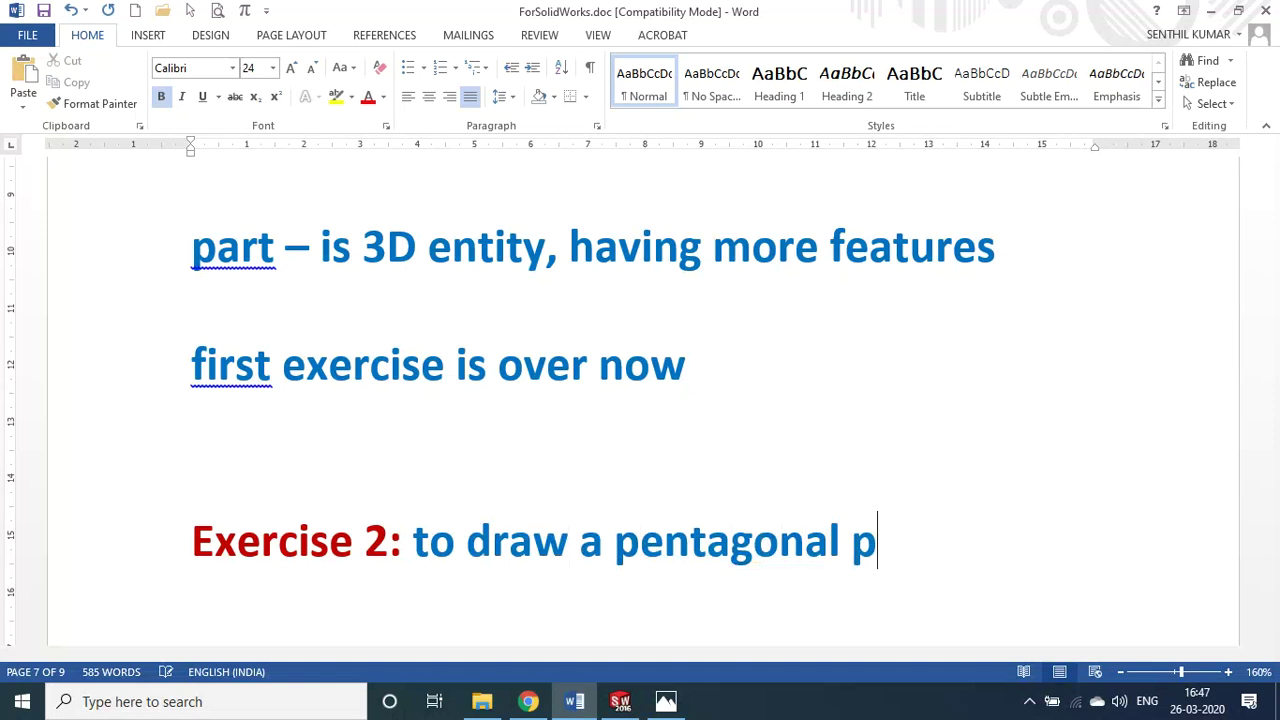
{"action": "type", "text": "rizm"}
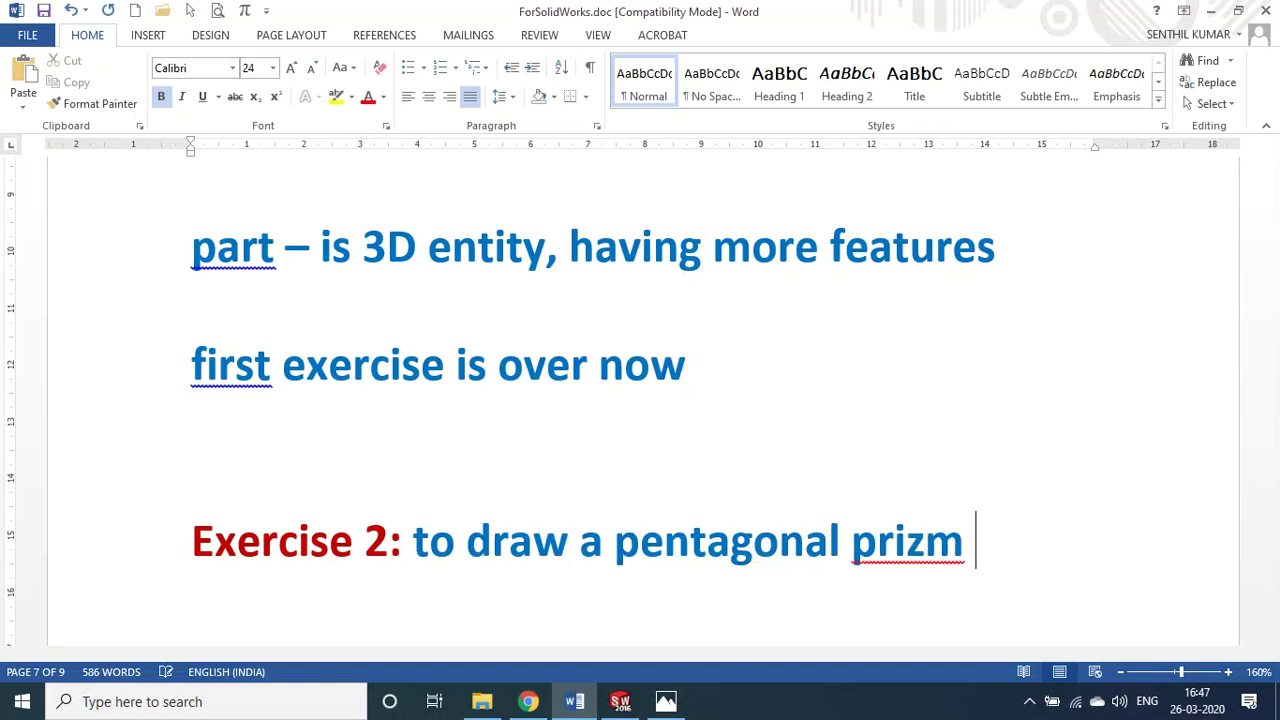
{"action": "key", "text": "BackSpace"}
{"action": "key", "text": "BackSpace"}
{"action": "key", "text": "BackSpace"}
{"action": "type", "text": "si"}
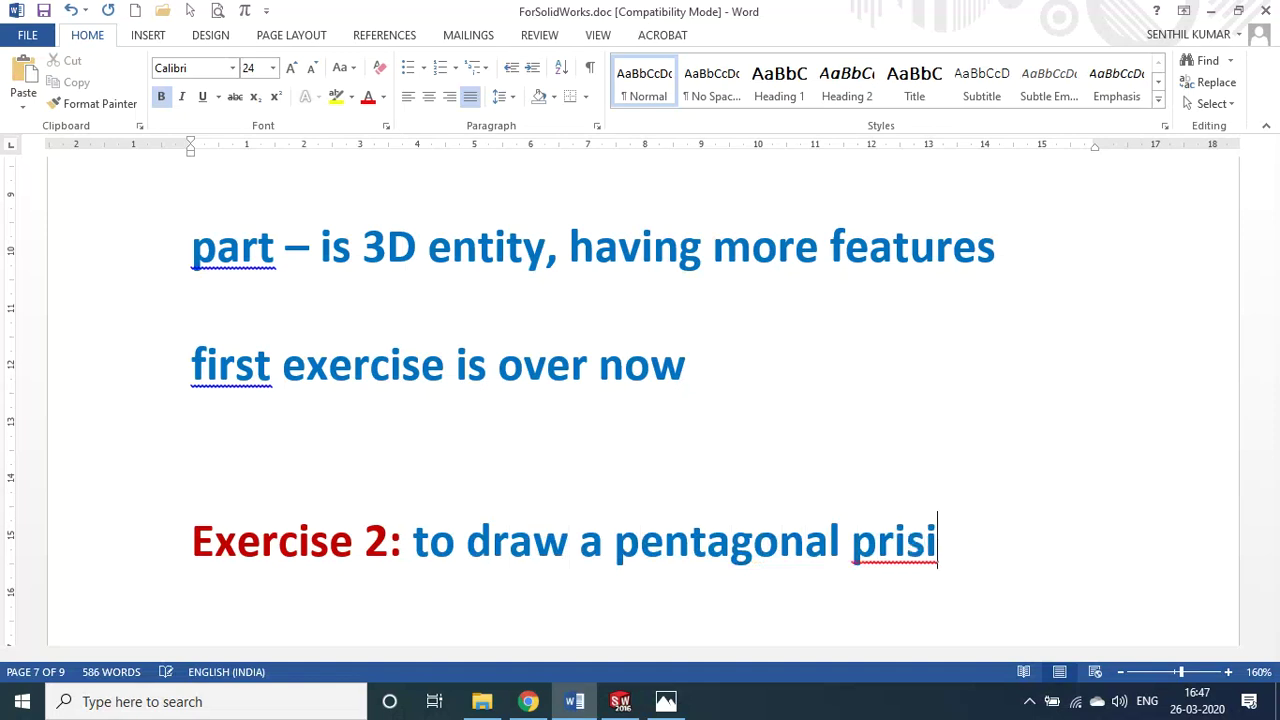
{"action": "key", "text": "BackSpace"}
{"action": "type", "text": "m"}
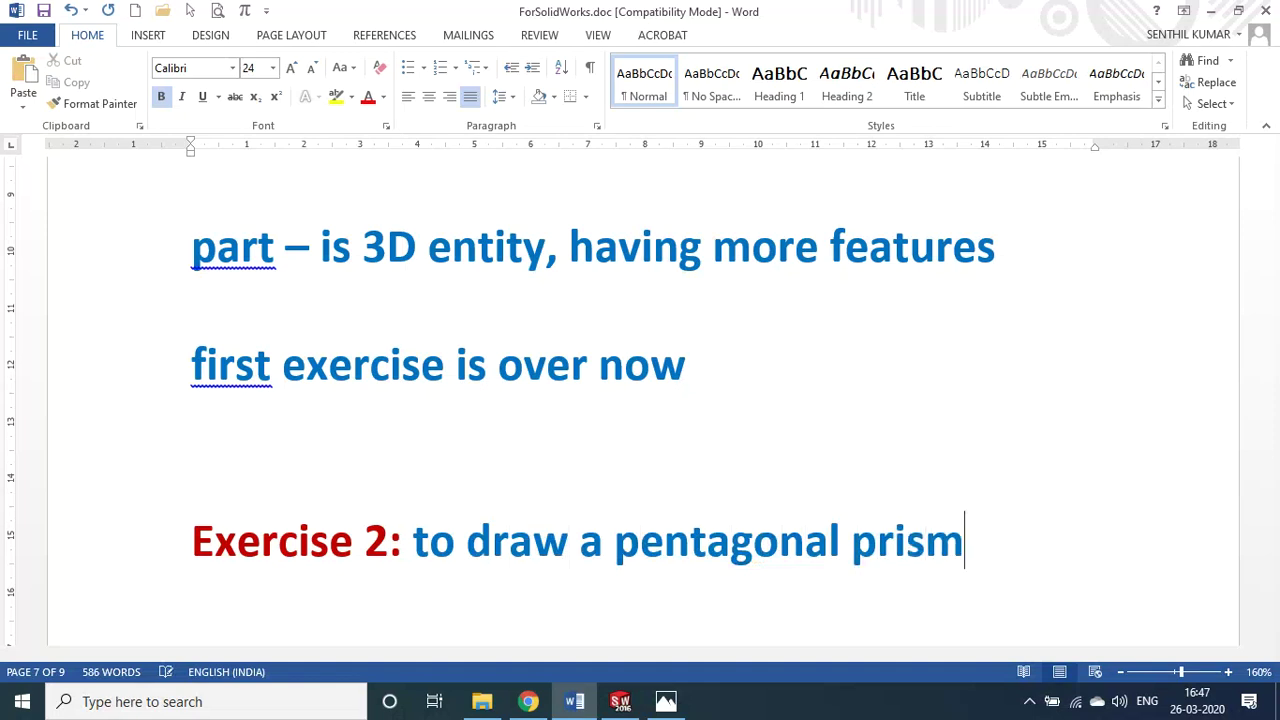
{"action": "type", "text": "ofbase"}
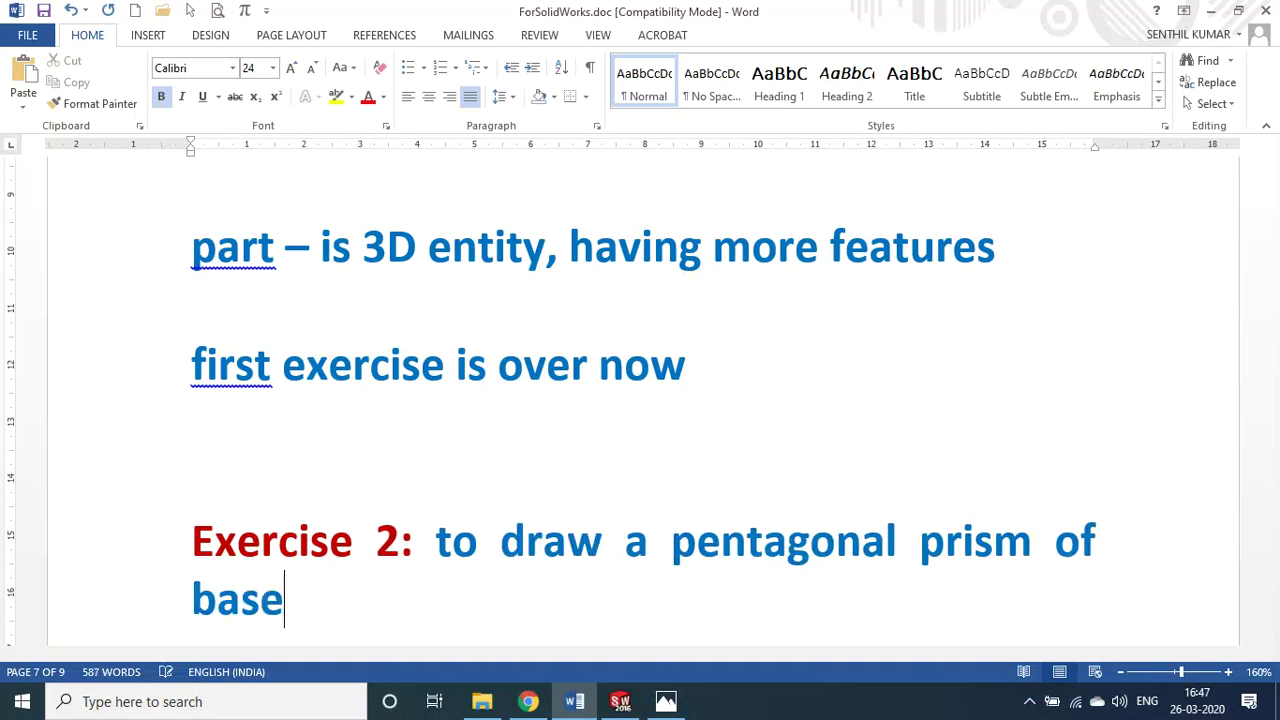
{"action": "type", "text": " side "}
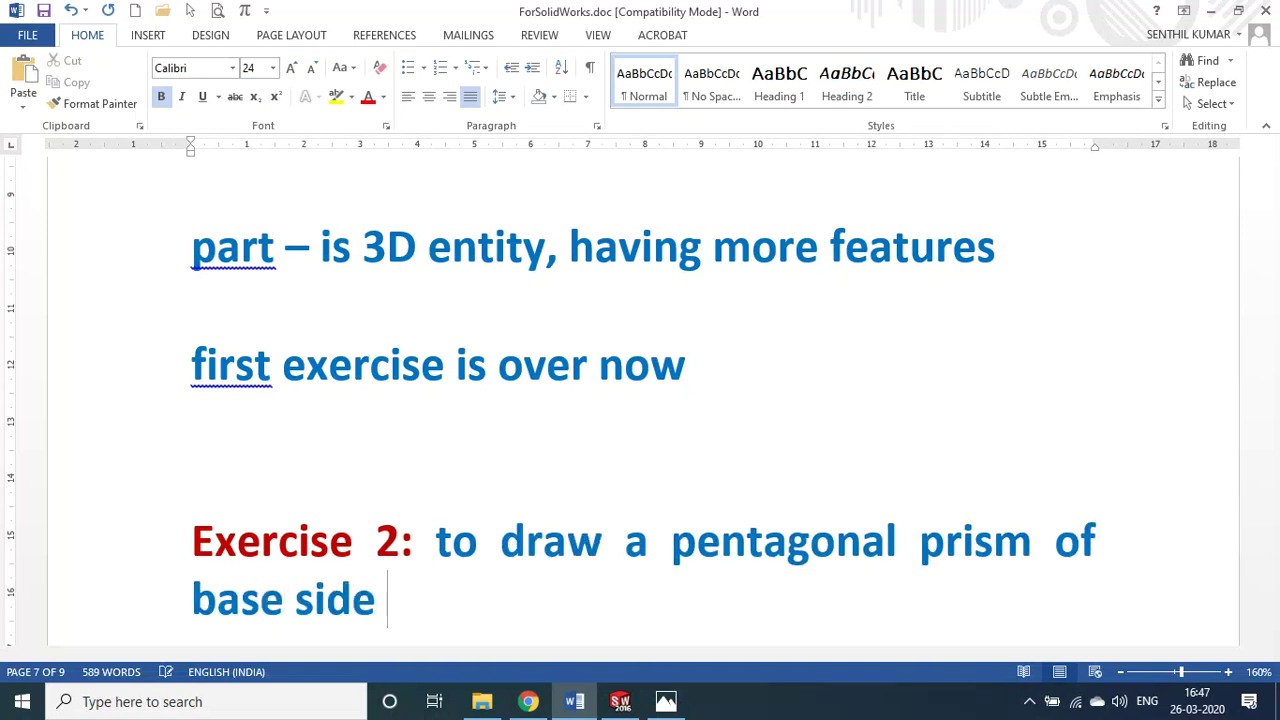
{"action": "type", "text": "25mm and e"}
{"action": "key", "text": "BackSpace"}
{"action": "type", "text": "height "}
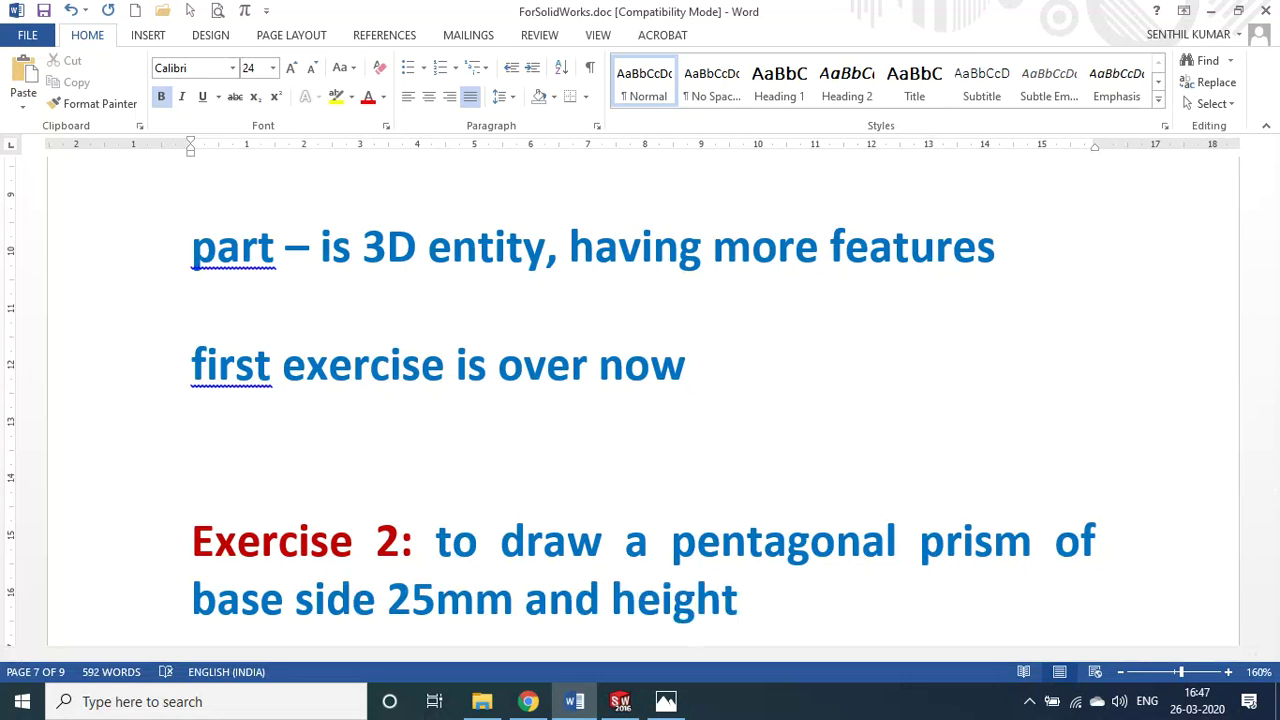
{"action": "type", "text": "70"}
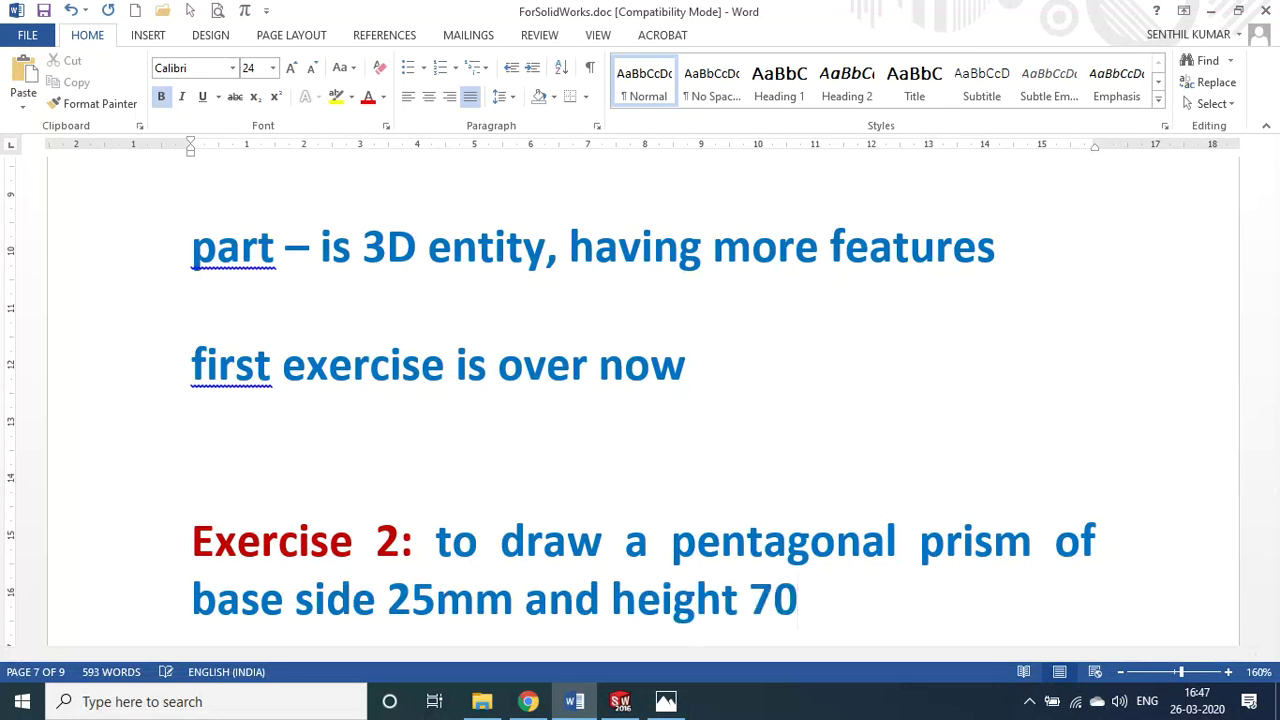
{"action": "type", "text": "mm."}
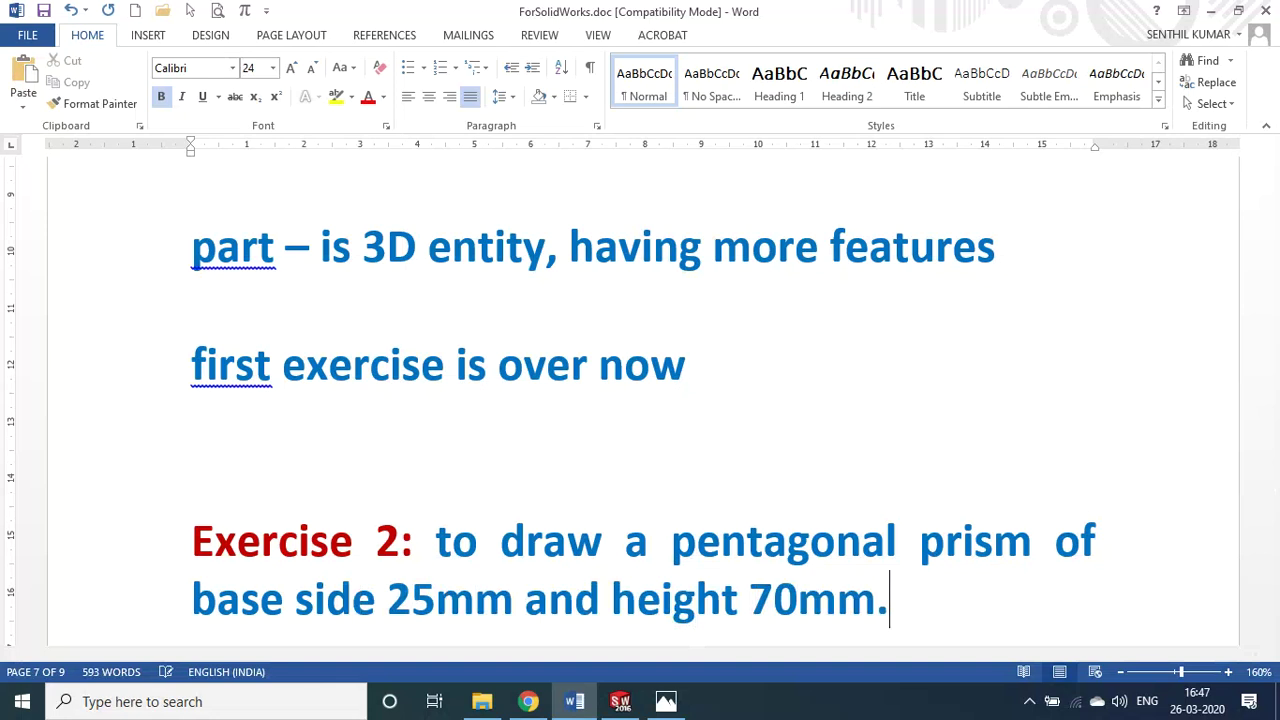
{"action": "scroll", "coordinate": [680, 366], "scroll_direction": "down", "scroll_amount": 3}
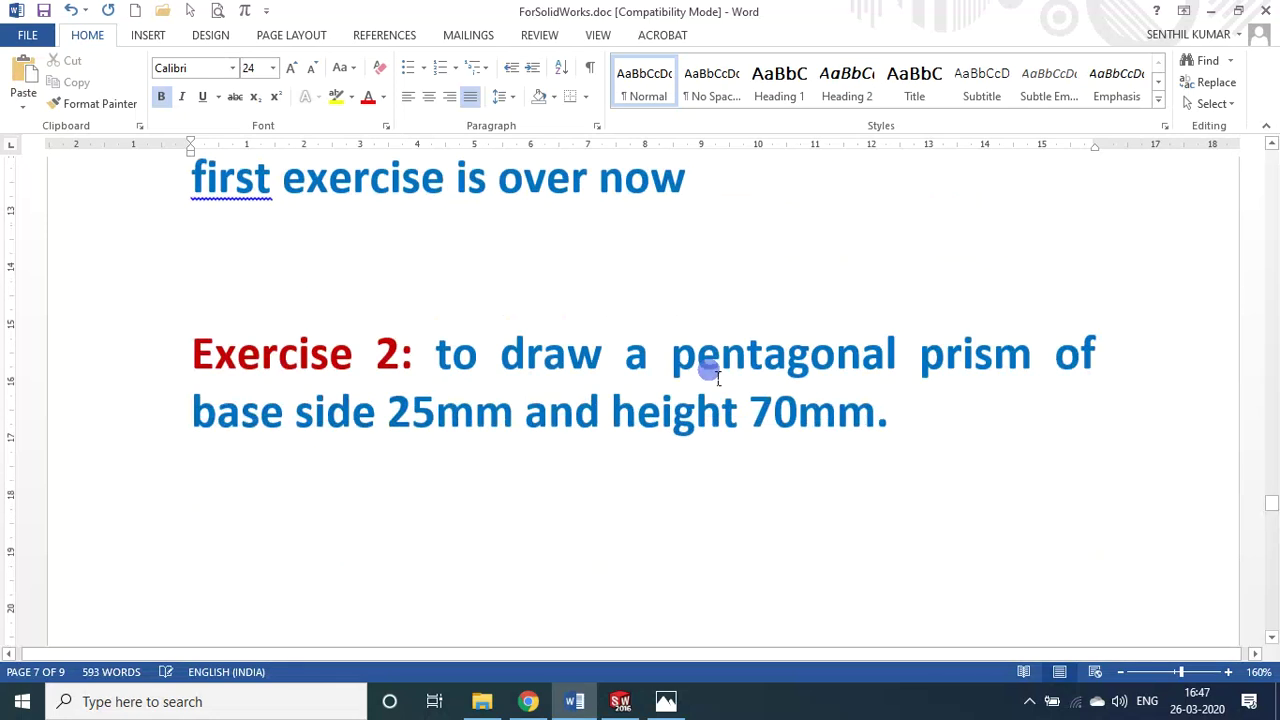
{"action": "left_click", "coordinate": [1078, 460]}
- Leave a blank line under the Exercise 2 description and bring SOLIDWORKS forward
{"action": "key", "text": "Return"}
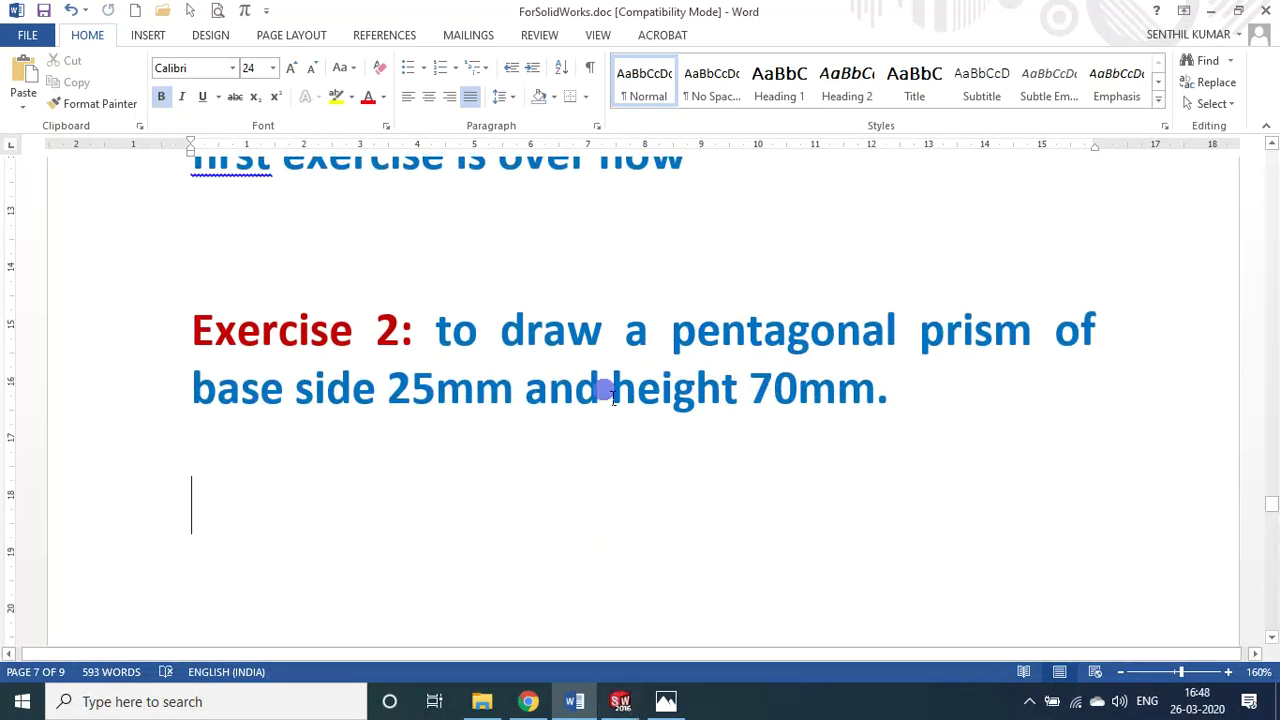
{"action": "left_click", "coordinate": [216, 476]}
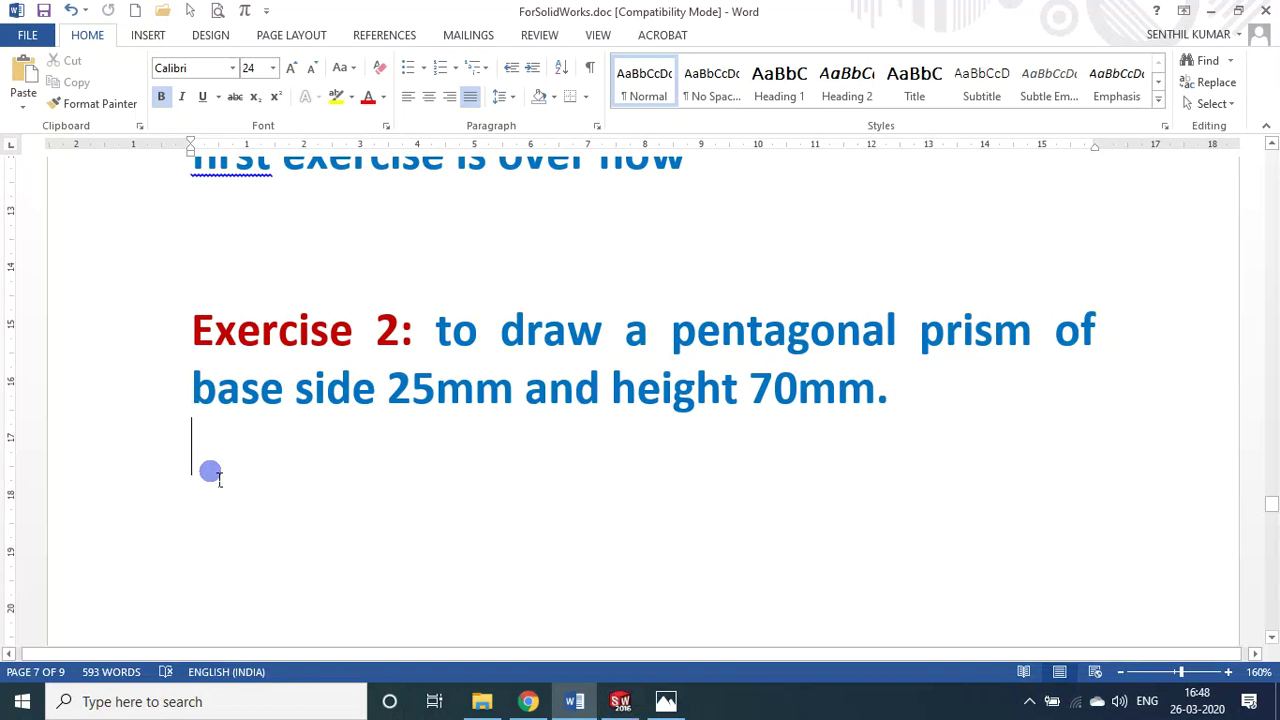
{"action": "left_click", "coordinate": [620, 701]}
{"action": "left_click", "coordinate": [177, 16]}
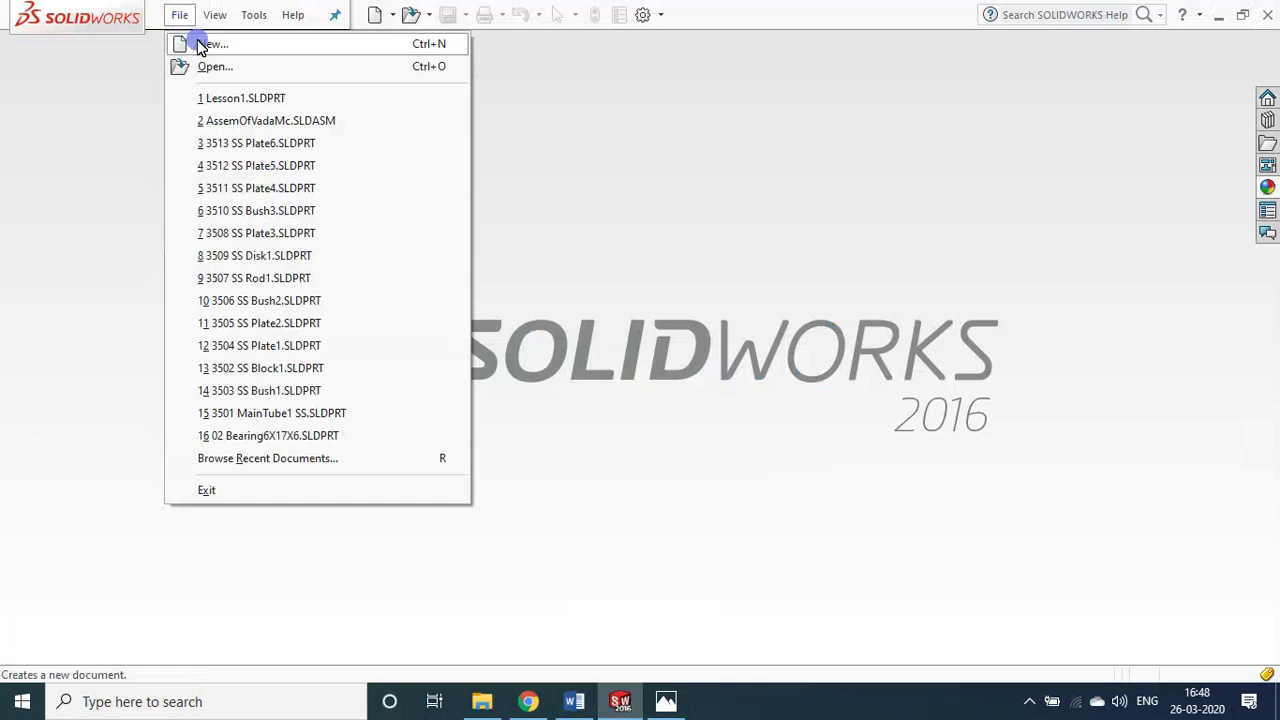
- Create a new Part document, Part1, from File > New
{"action": "left_click", "coordinate": [200, 44]}
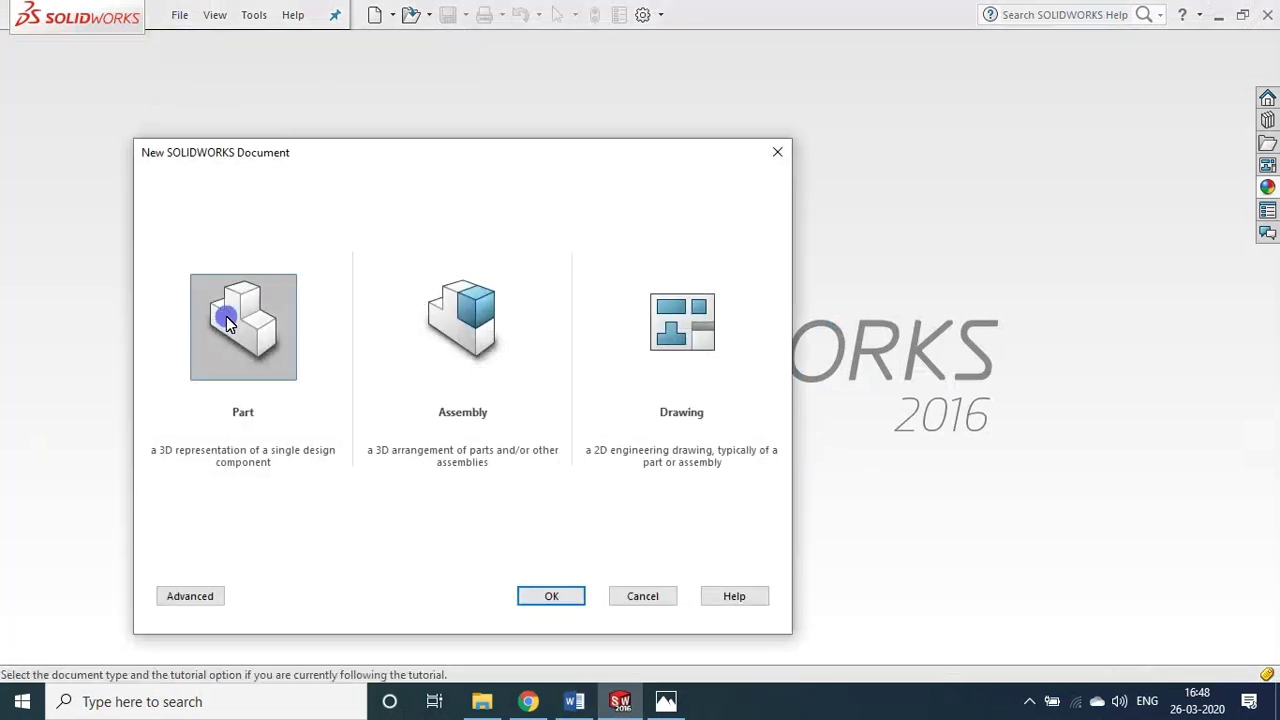
{"action": "left_click", "coordinate": [556, 600]}
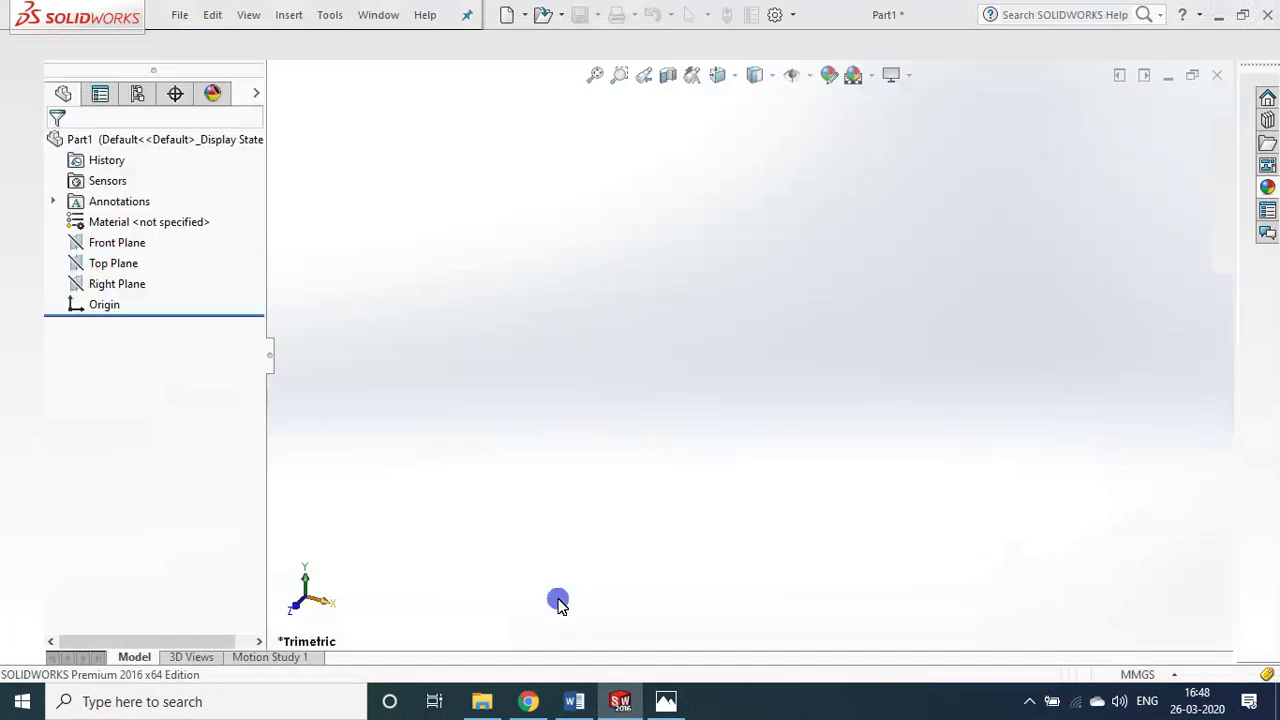
{"action": "left_click", "coordinate": [853, 75]}
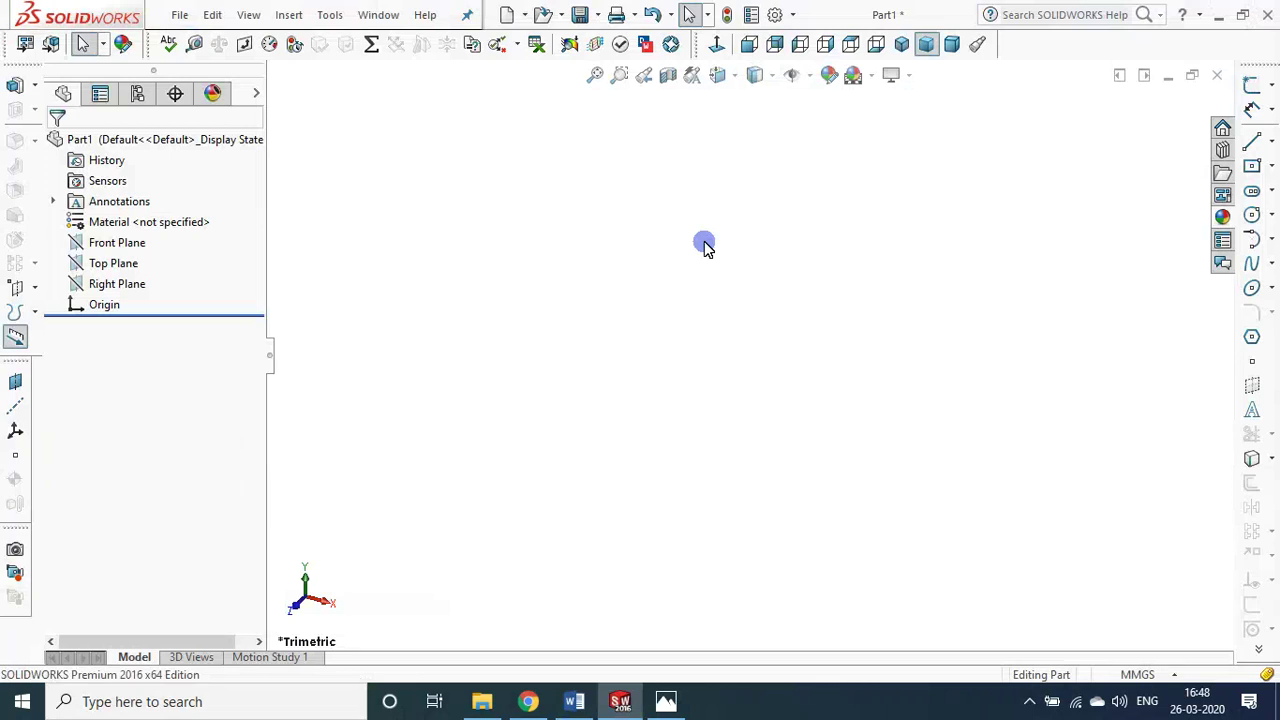
- Select the Front, Top and Right Planes in turn to preview each, then clear the selection
{"action": "left_click", "coordinate": [112, 248]}
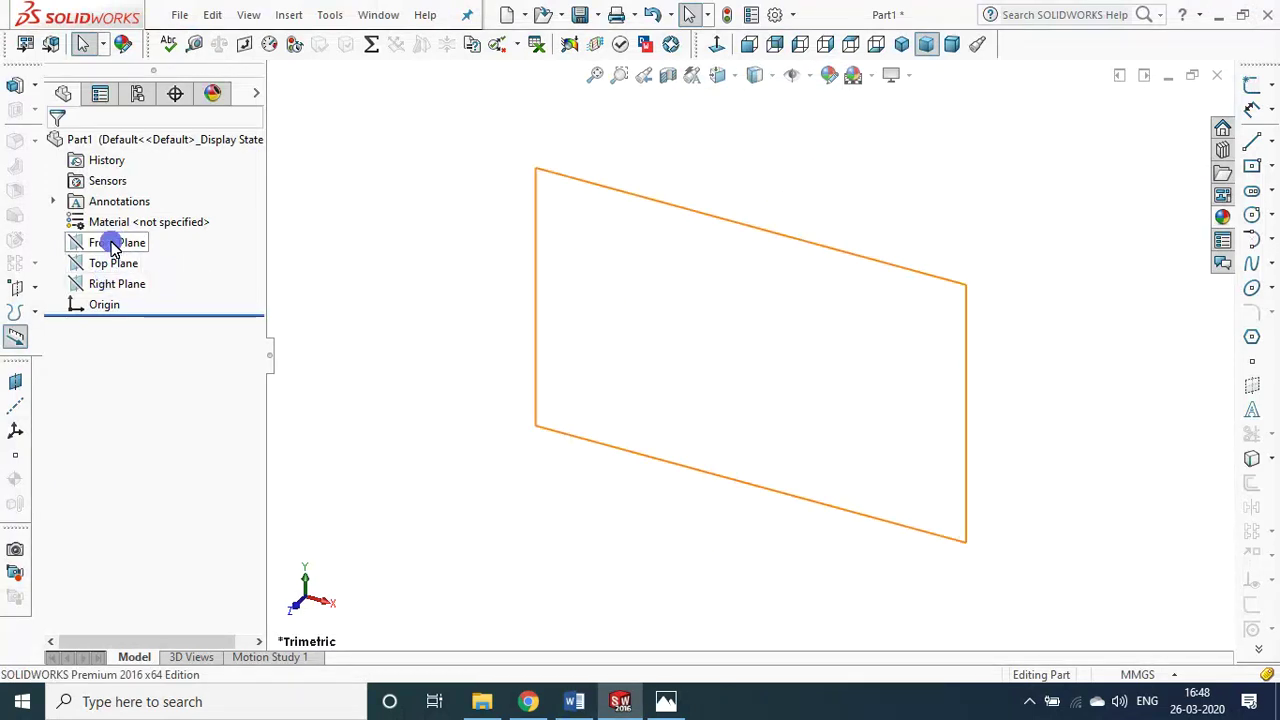
{"action": "left_click", "coordinate": [115, 265]}
{"action": "left_click", "coordinate": [115, 247]}
{"action": "left_click", "coordinate": [110, 263]}
{"action": "left_click", "coordinate": [127, 287]}
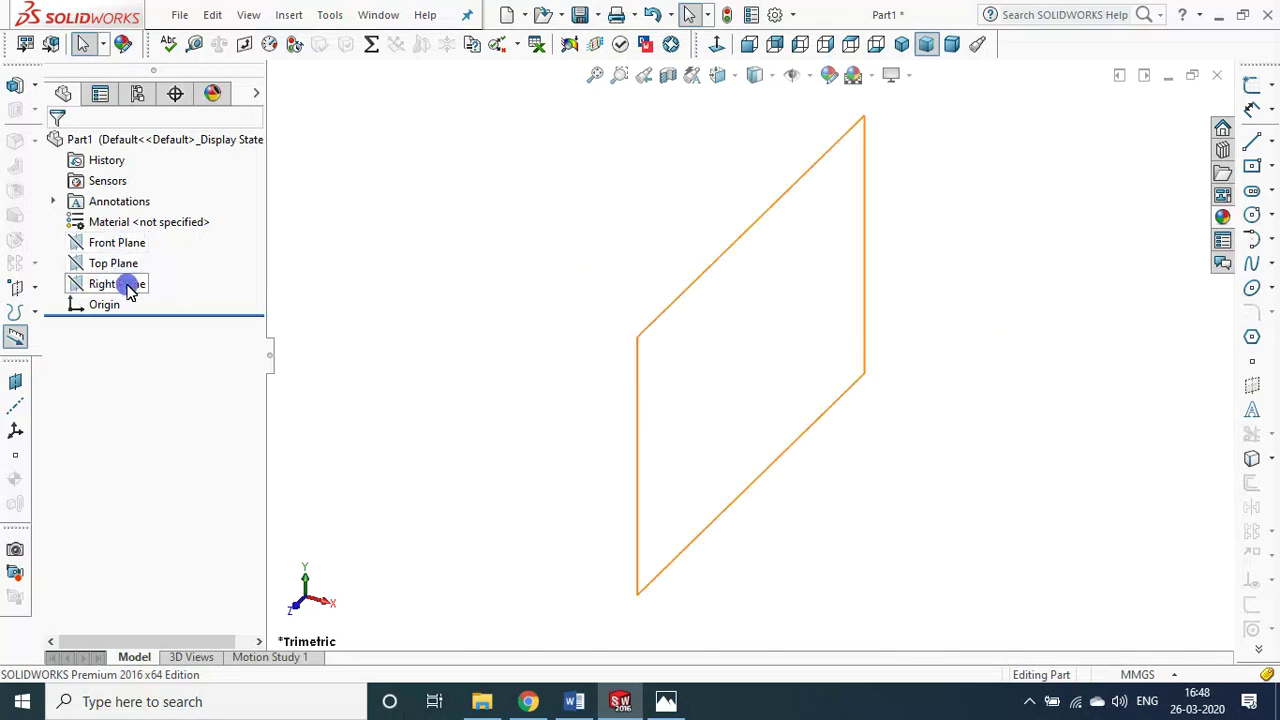
{"action": "left_click", "coordinate": [122, 265]}
{"action": "left_click", "coordinate": [115, 245]}
{"action": "left_click", "coordinate": [115, 247]}
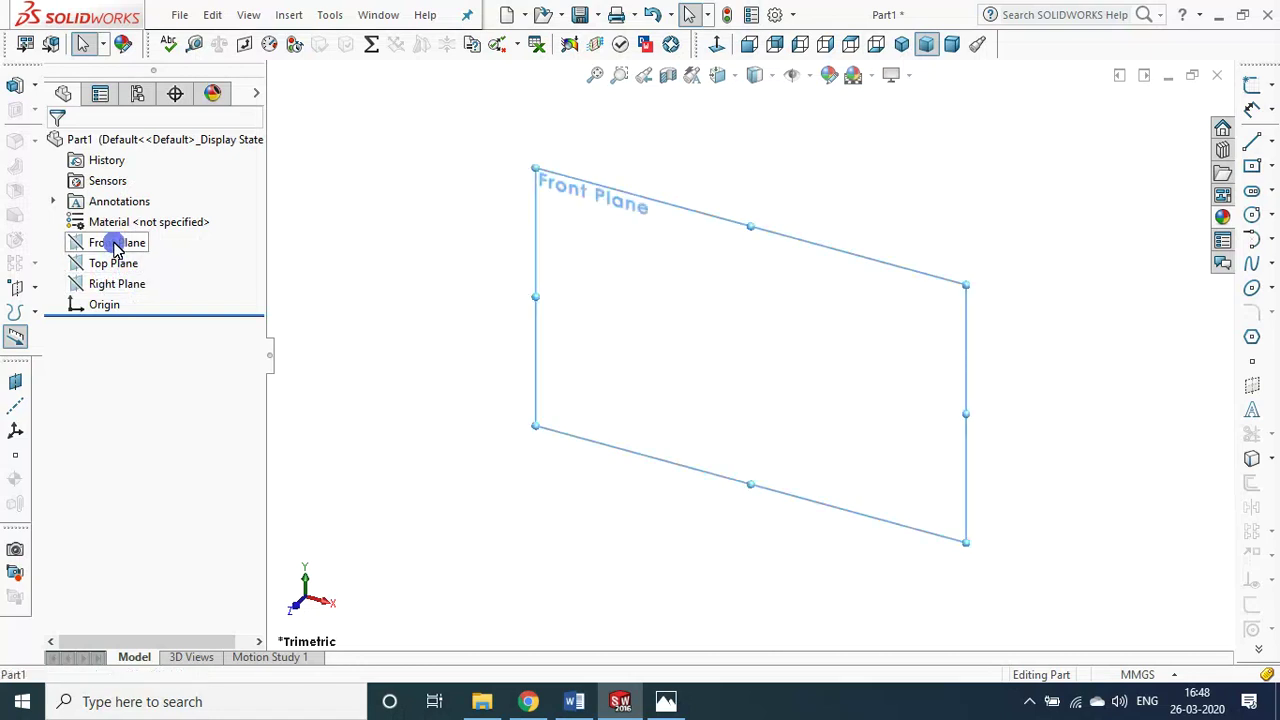
{"action": "left_click", "coordinate": [117, 263]}
{"action": "left_click", "coordinate": [124, 285]}
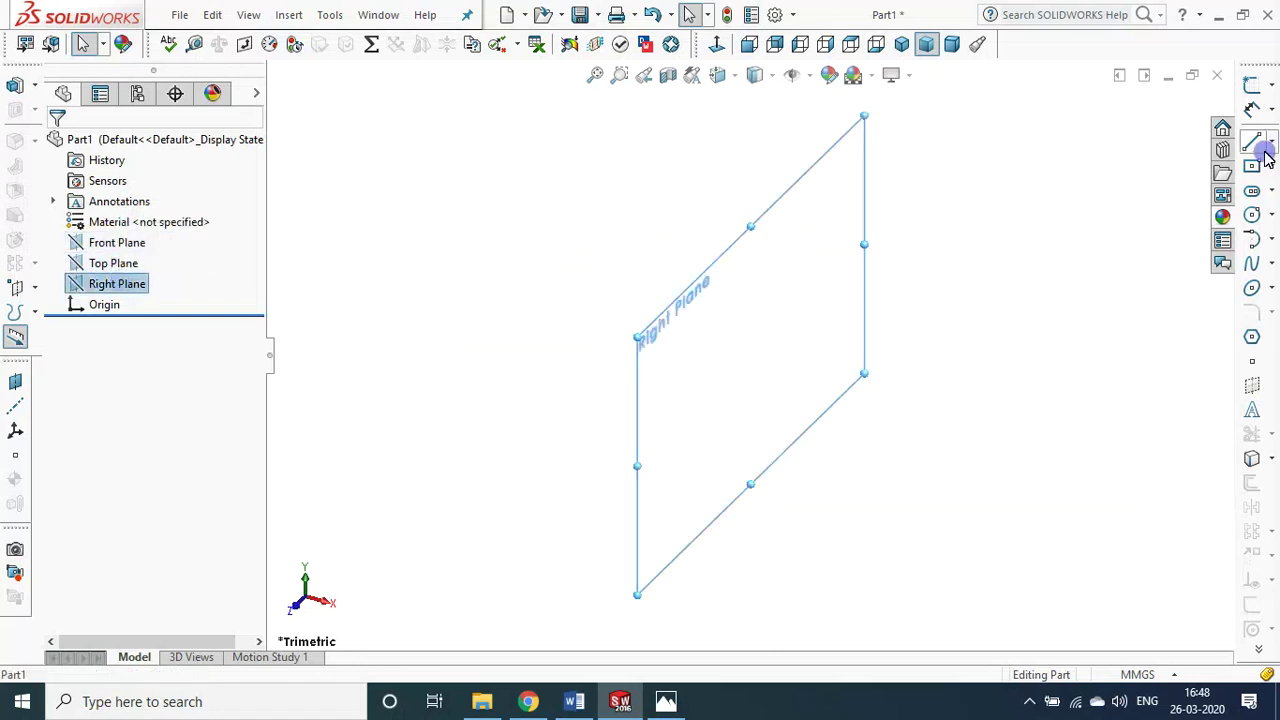
{"action": "left_click", "coordinate": [571, 154]}
- Start and cancel a sketch, reselect the three planes, then bring up the Insert menu
{"action": "left_click", "coordinate": [1256, 85]}
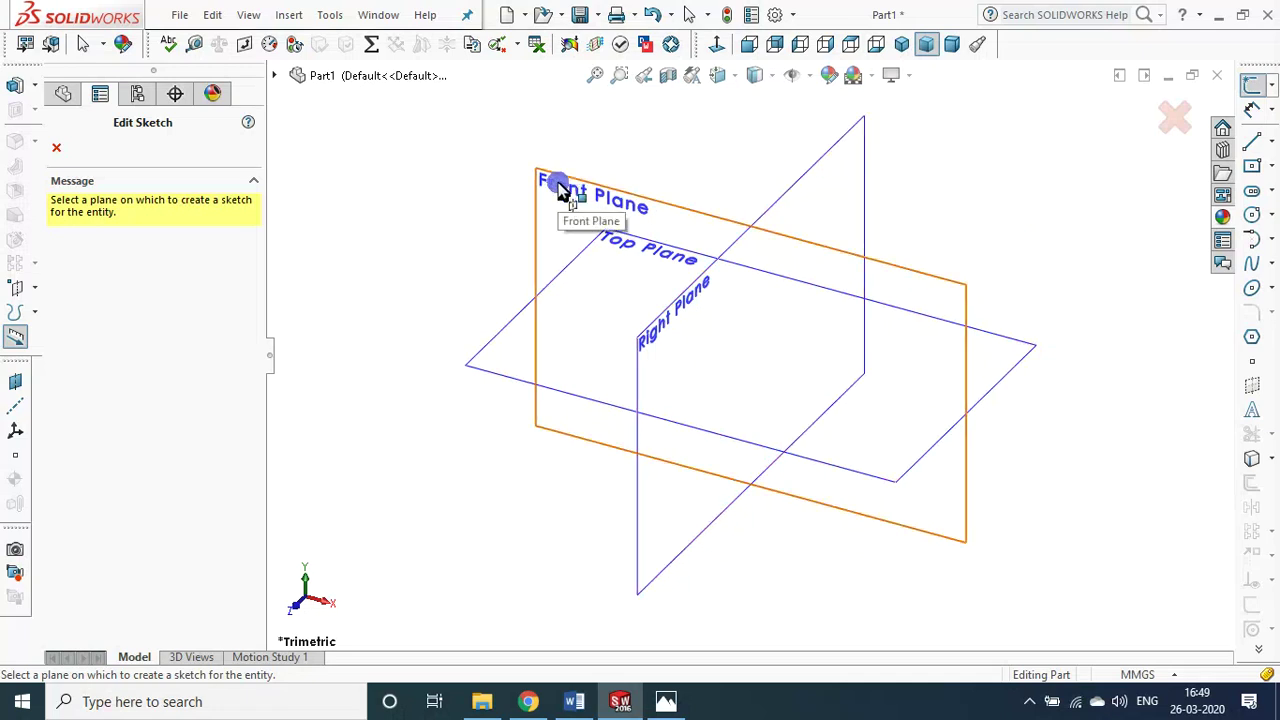
{"action": "left_click", "coordinate": [1168, 118]}
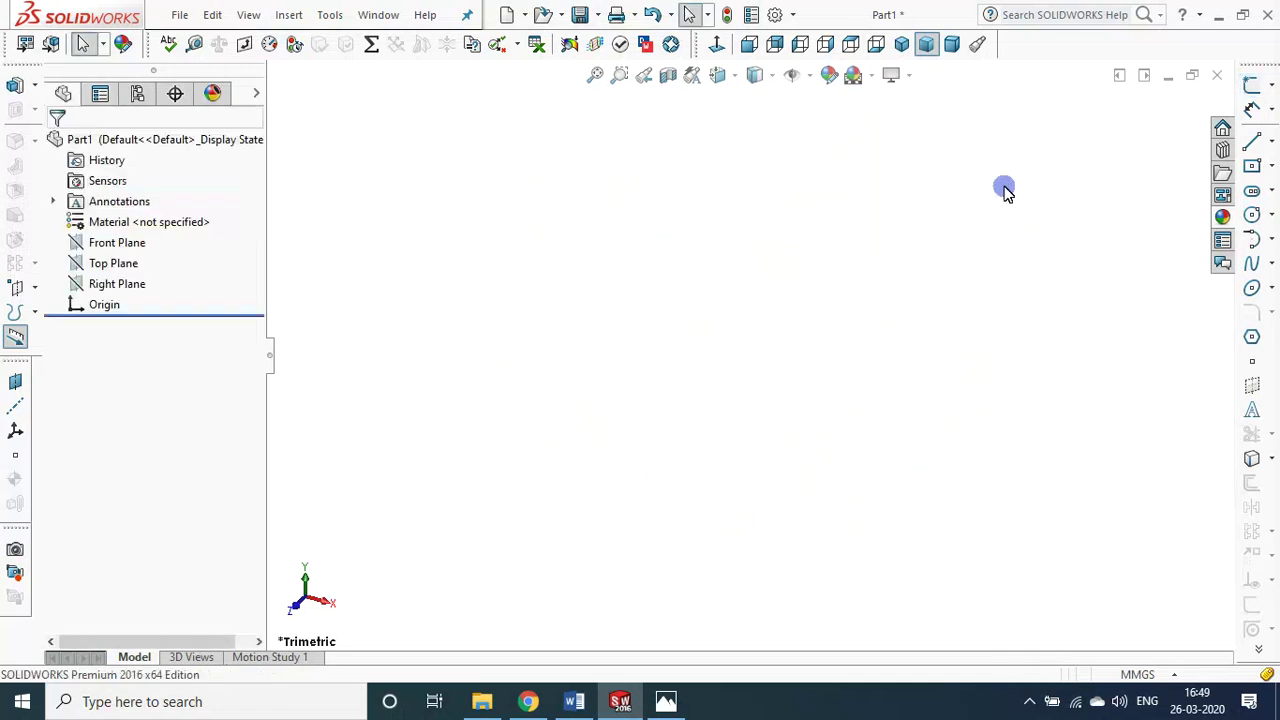
{"action": "left_click", "coordinate": [104, 265]}
{"action": "left_click", "coordinate": [100, 244]}
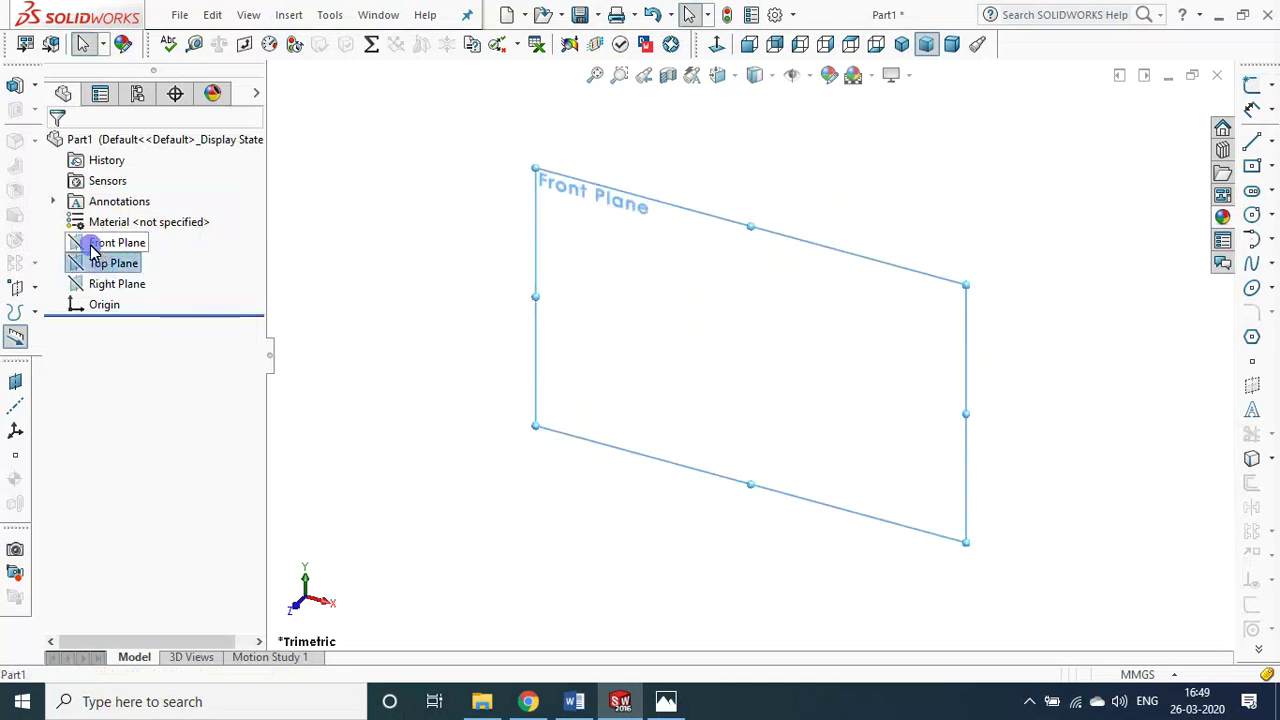
{"action": "left_click", "coordinate": [105, 285]}
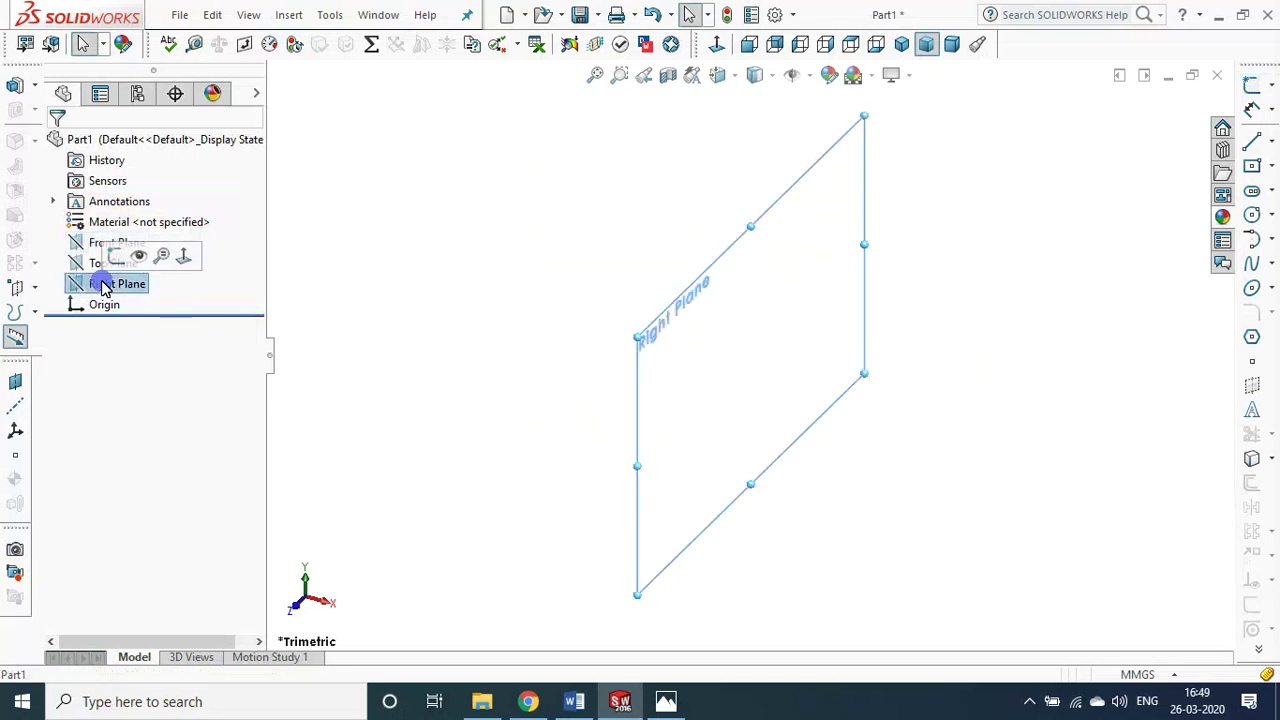
{"action": "left_click", "coordinate": [1250, 90]}
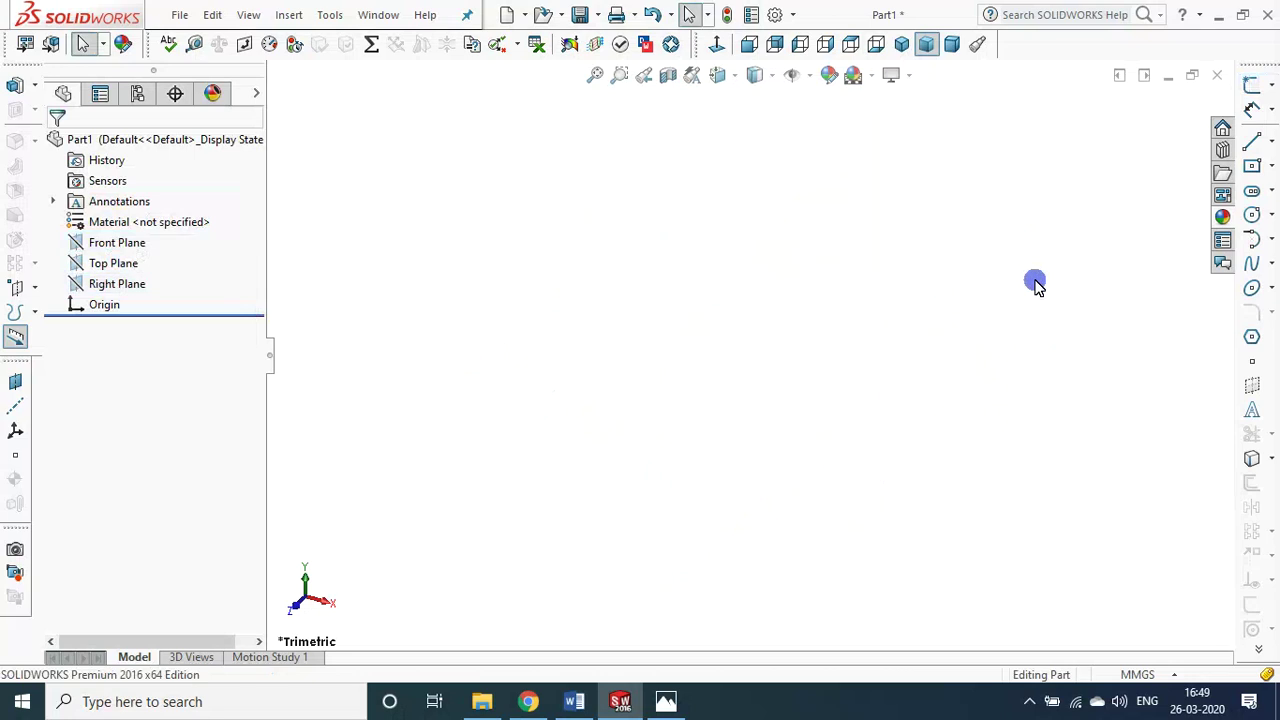
{"action": "left_click", "coordinate": [289, 16]}
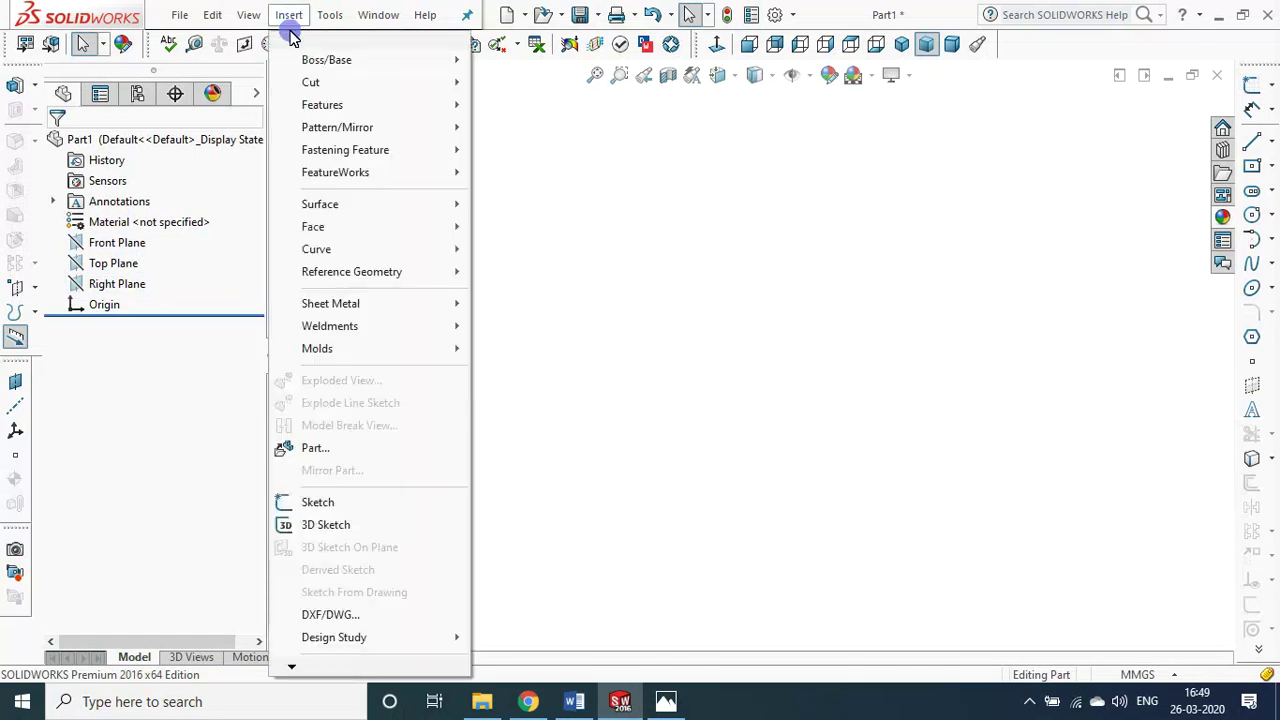
{"action": "mouse_move", "coordinate": [322, 105]}
{"action": "left_click", "coordinate": [330, 14]}
{"action": "left_click", "coordinate": [333, 15]}
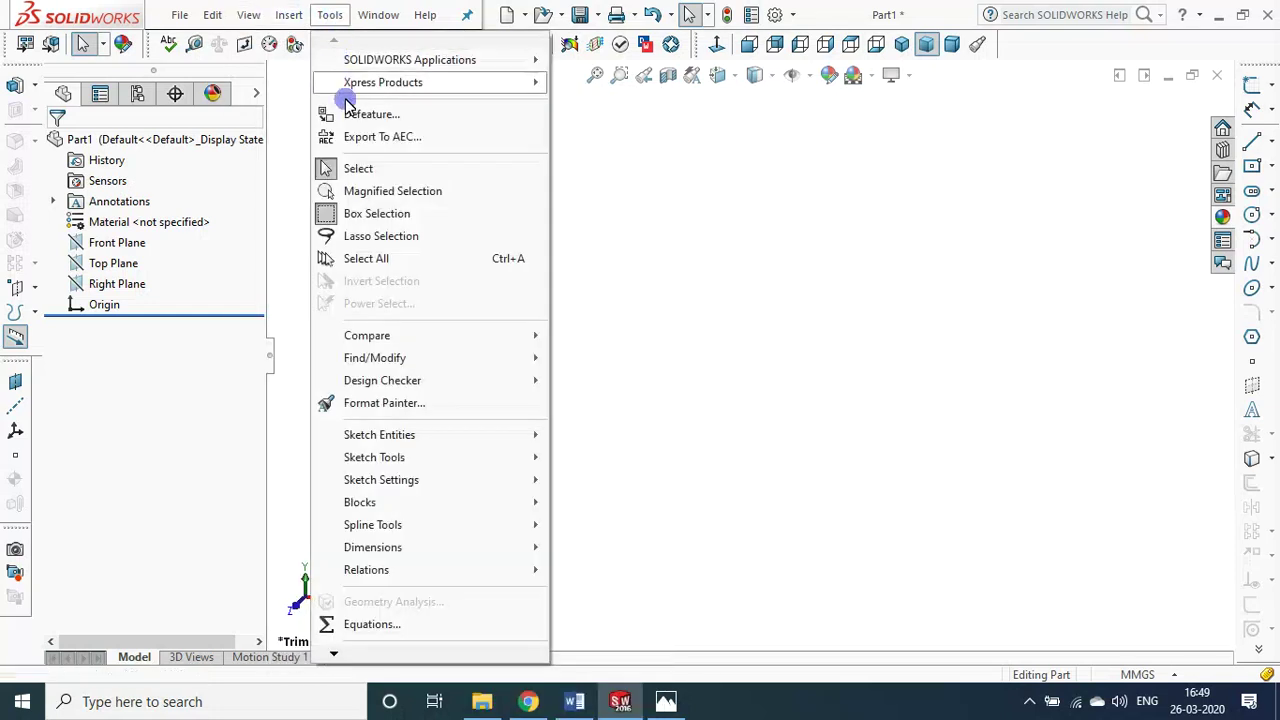
{"action": "mouse_move", "coordinate": [379, 434]}
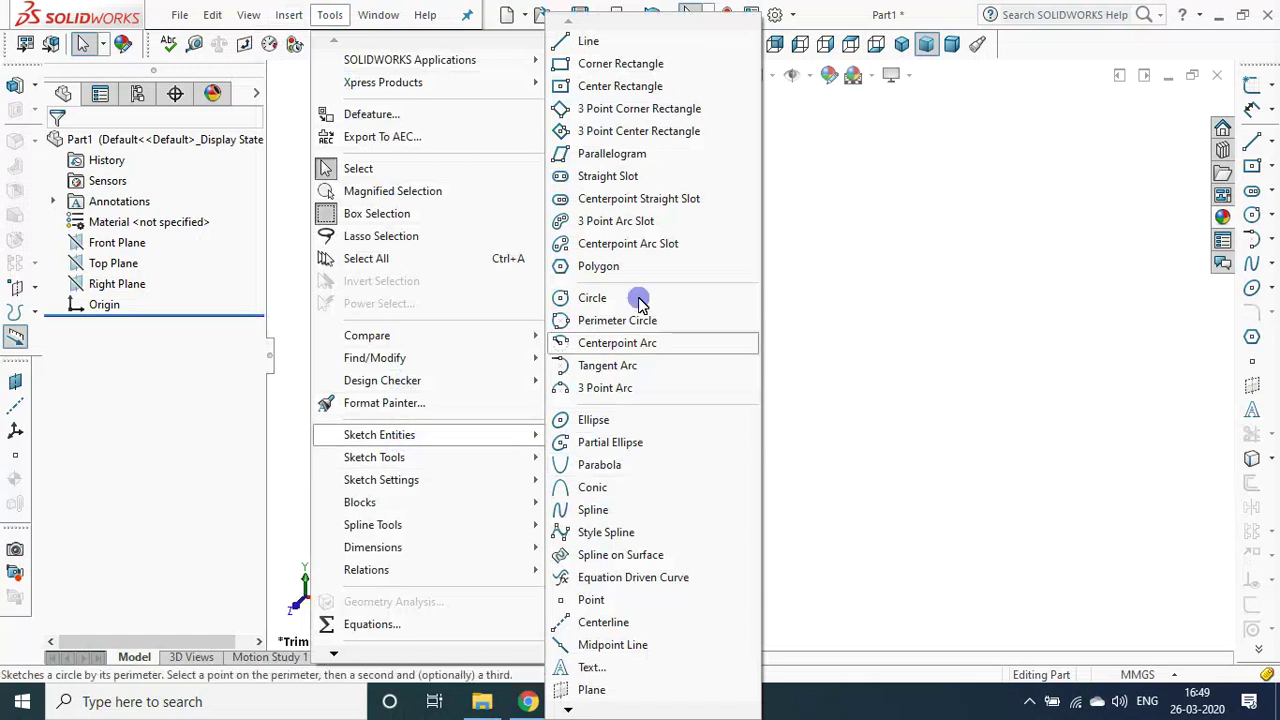
{"action": "left_click", "coordinate": [977, 343]}
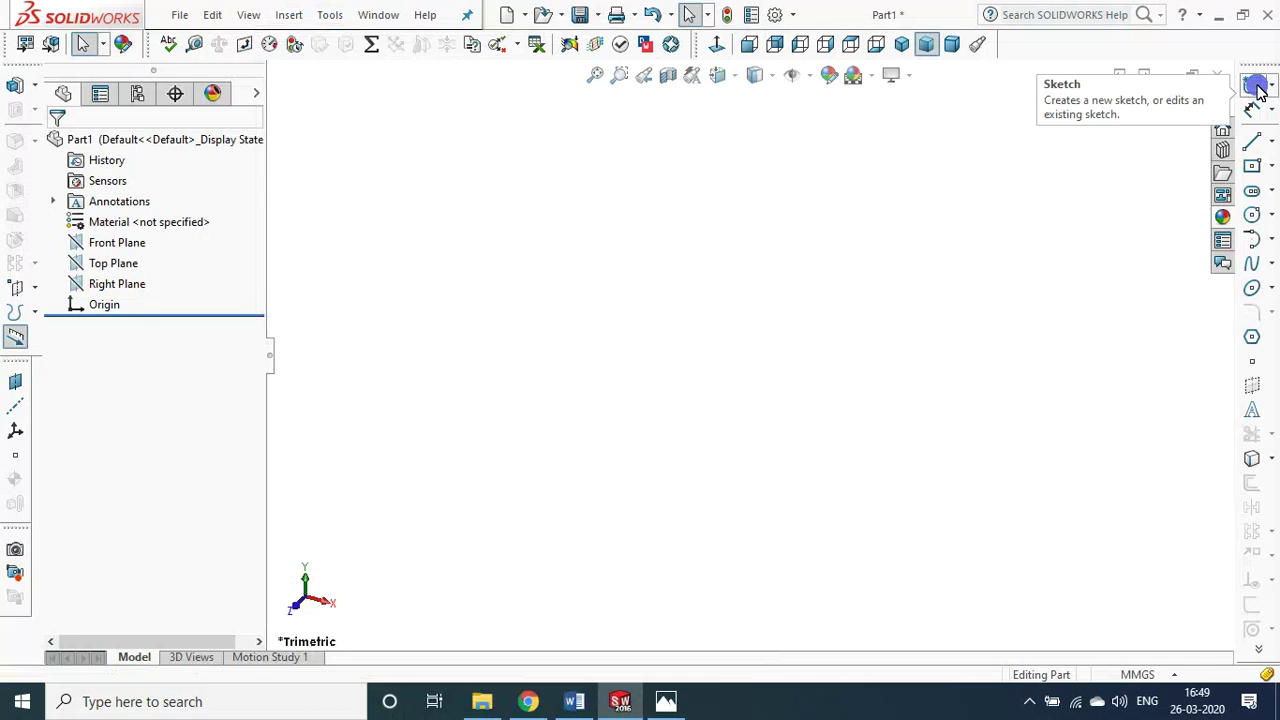
{"action": "left_click", "coordinate": [574, 701]}
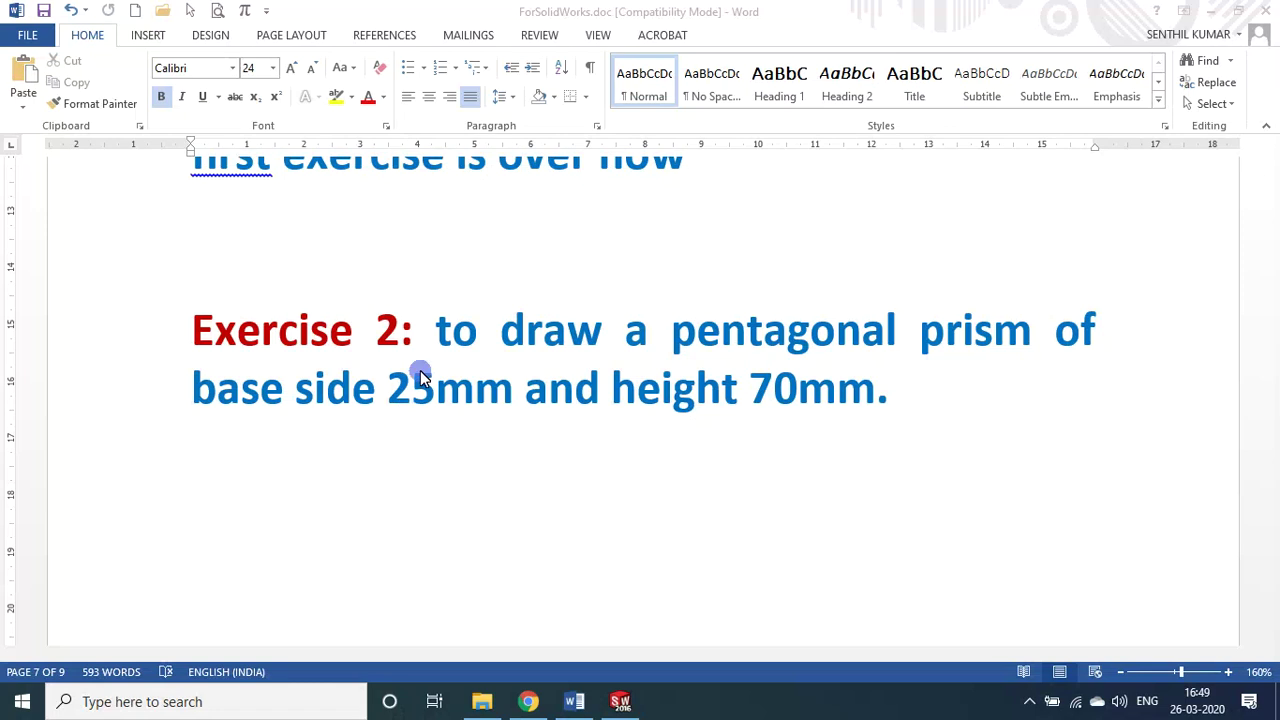
{"action": "left_click", "coordinate": [462, 337]}
{"action": "mouse_move", "coordinate": [574, 702]}
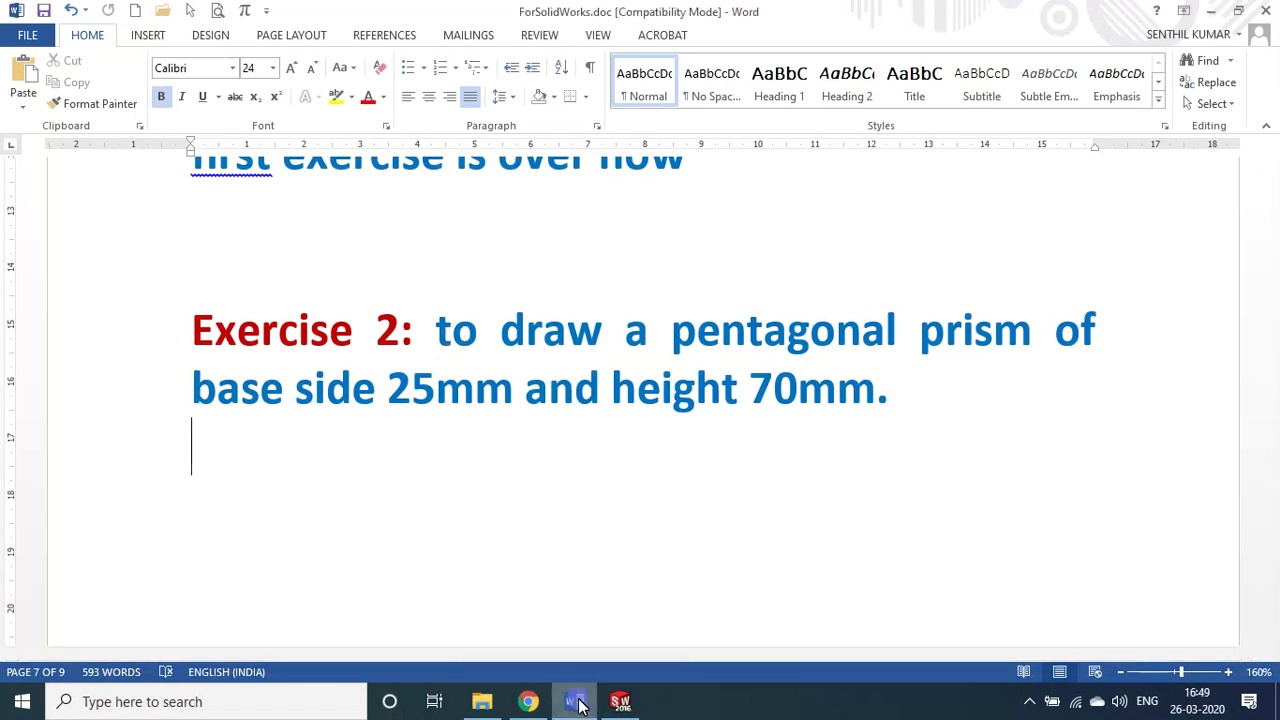
{"action": "left_click", "coordinate": [620, 701]}
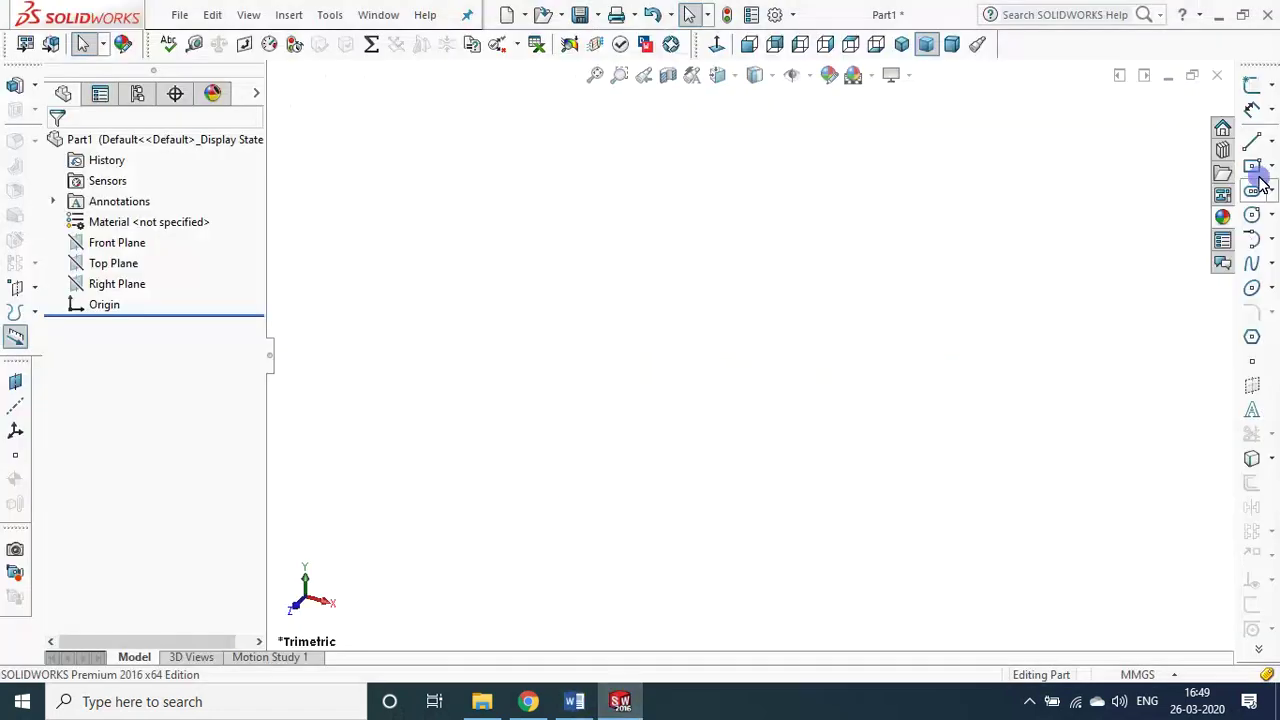
- Create Sketch1 on the Top Plane
{"action": "left_click", "coordinate": [1251, 93]}
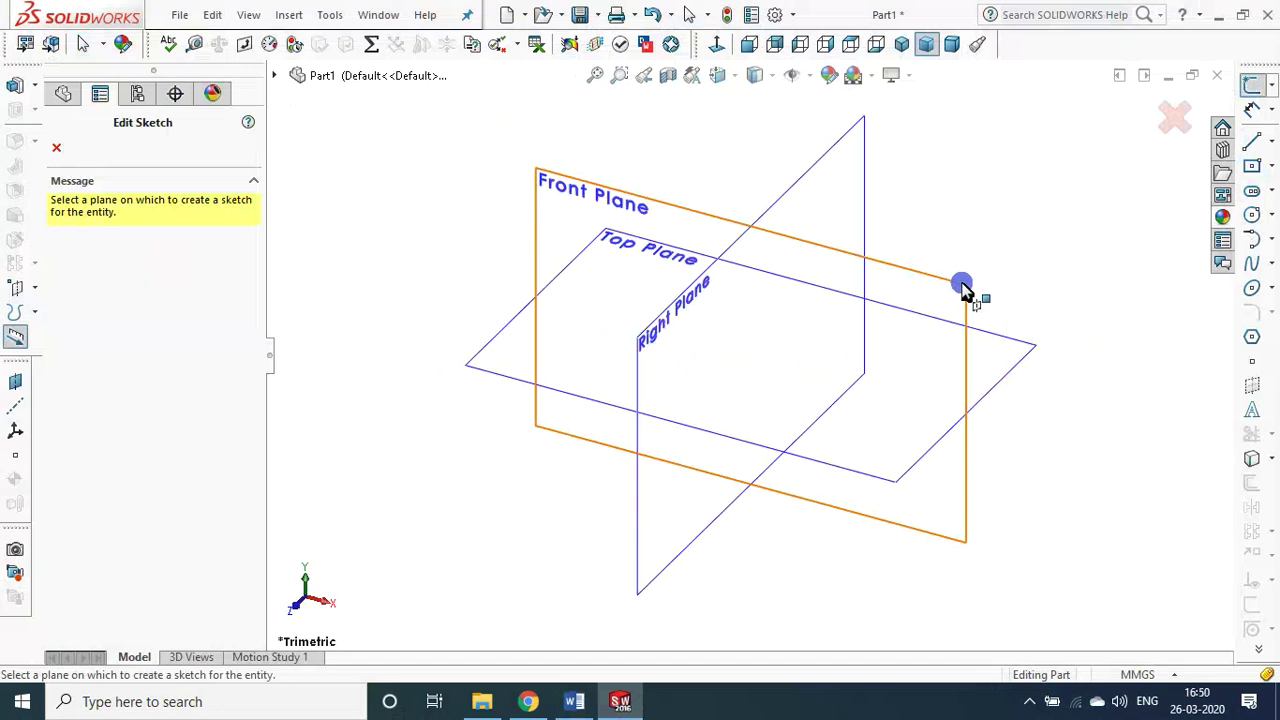
{"action": "left_click", "coordinate": [1034, 364]}
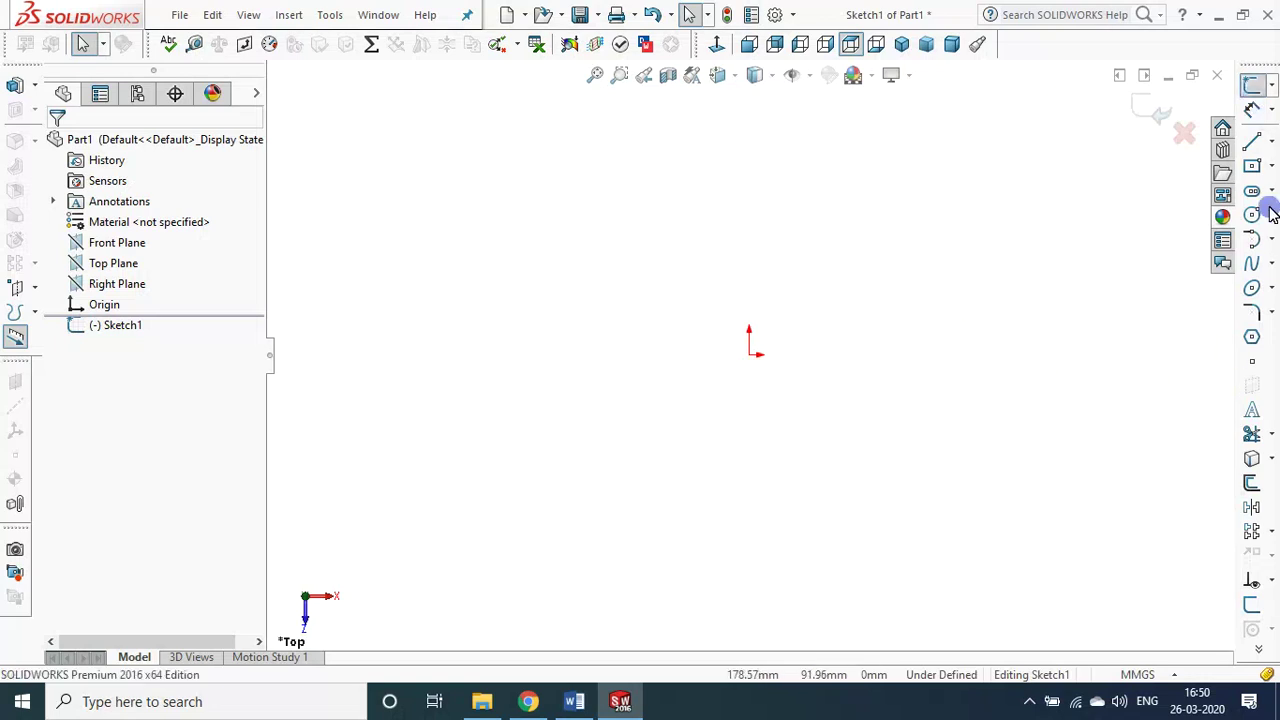
{"action": "left_click", "coordinate": [1252, 410]}
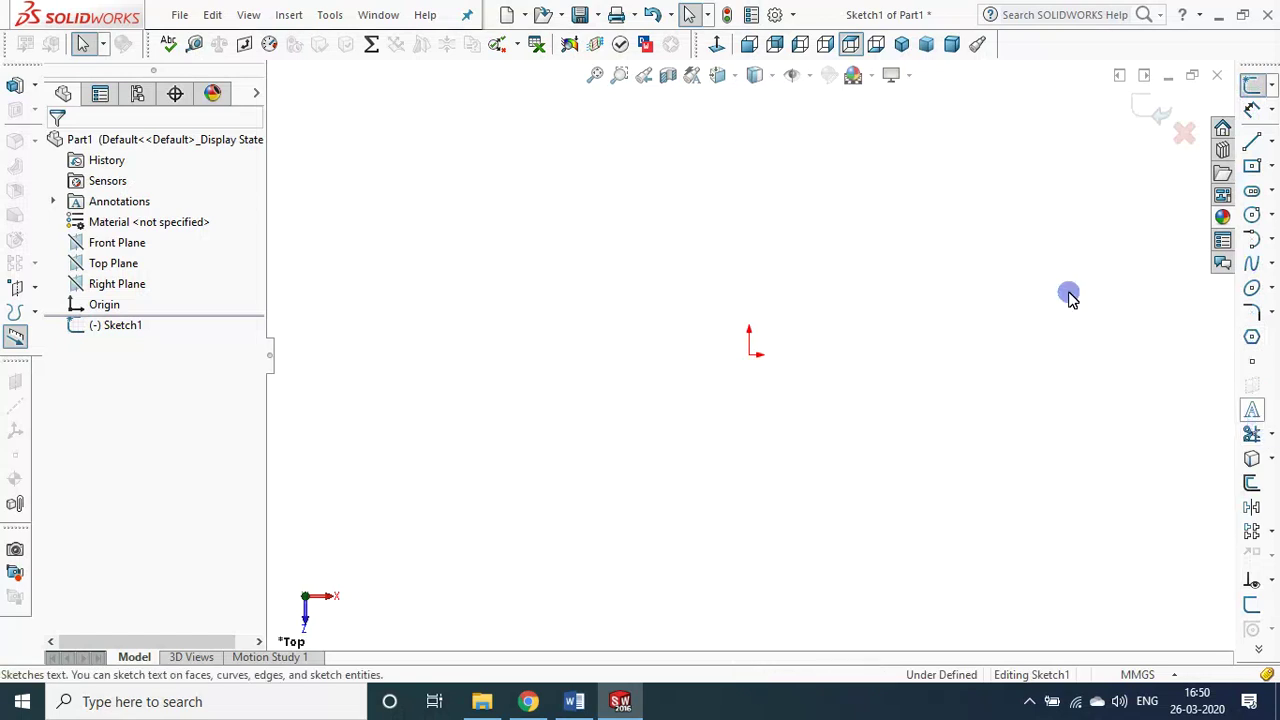
{"action": "left_click", "coordinate": [333, 16]}
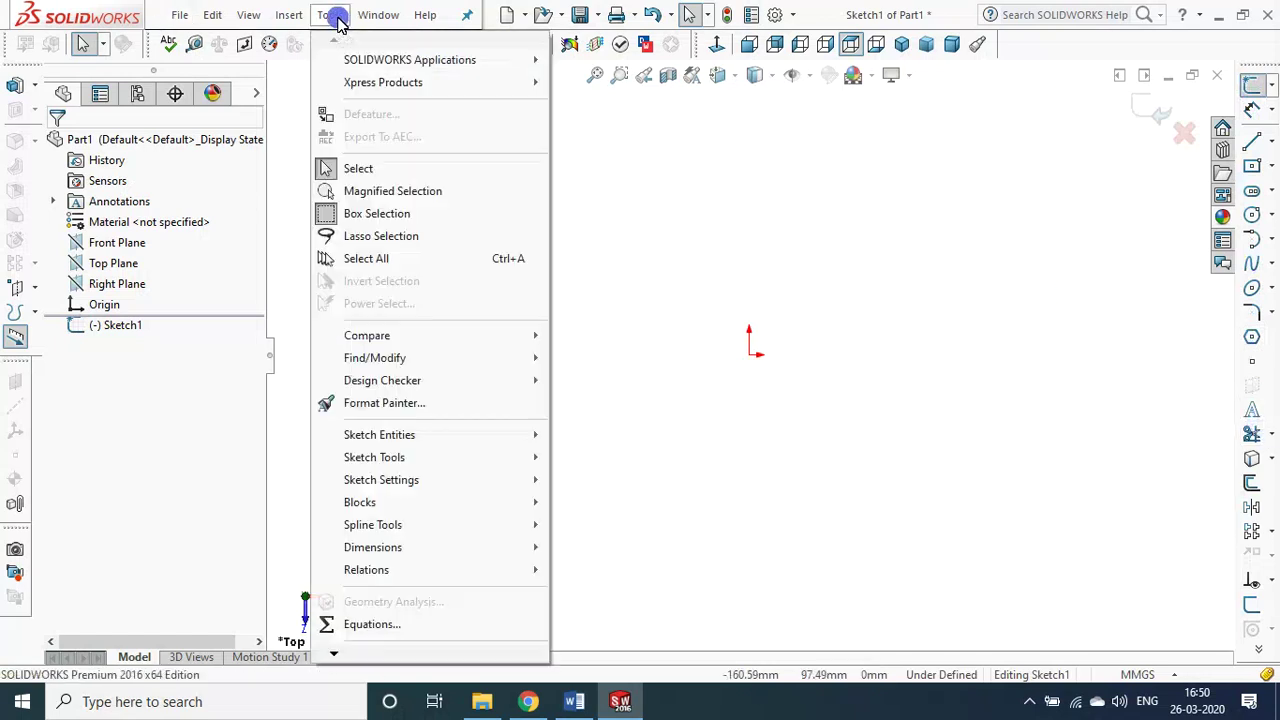
{"action": "left_click", "coordinate": [350, 440]}
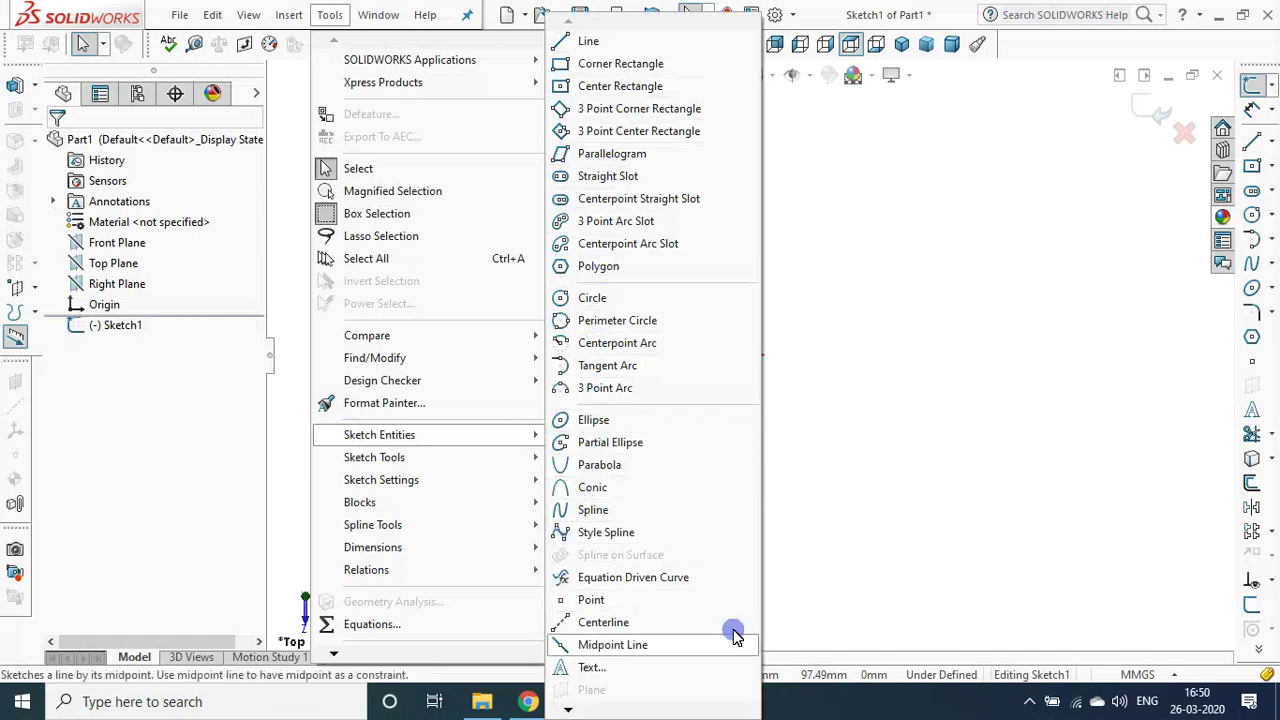
{"action": "left_click", "coordinate": [862, 480]}
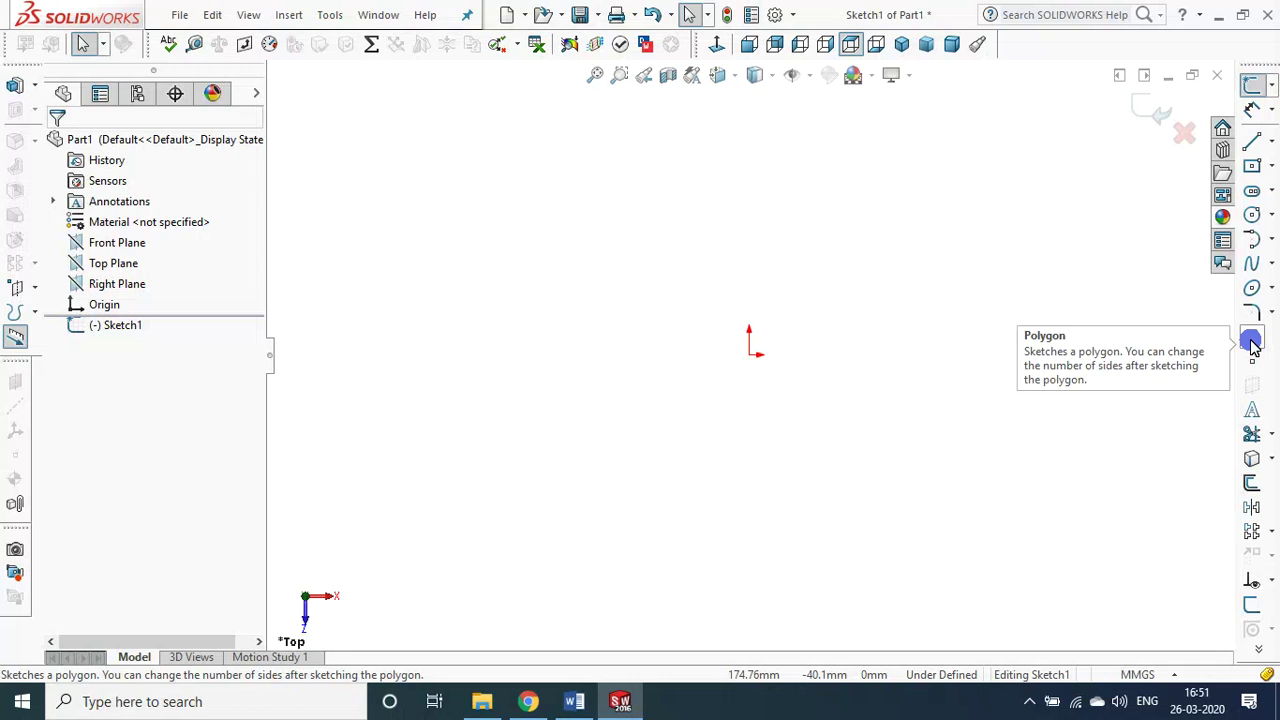
- Start the Polygon tool and select its number-of-sides value
{"action": "left_click", "coordinate": [1252, 341]}
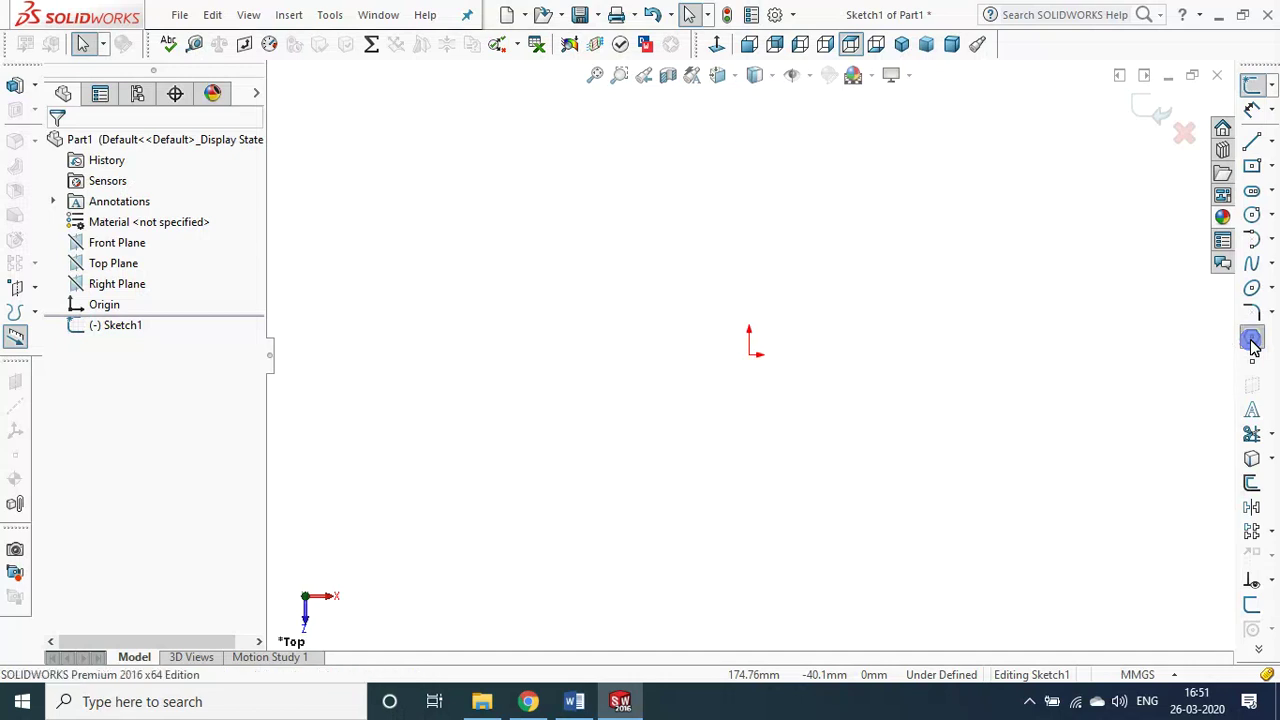
{"action": "left_click", "coordinate": [87, 134]}
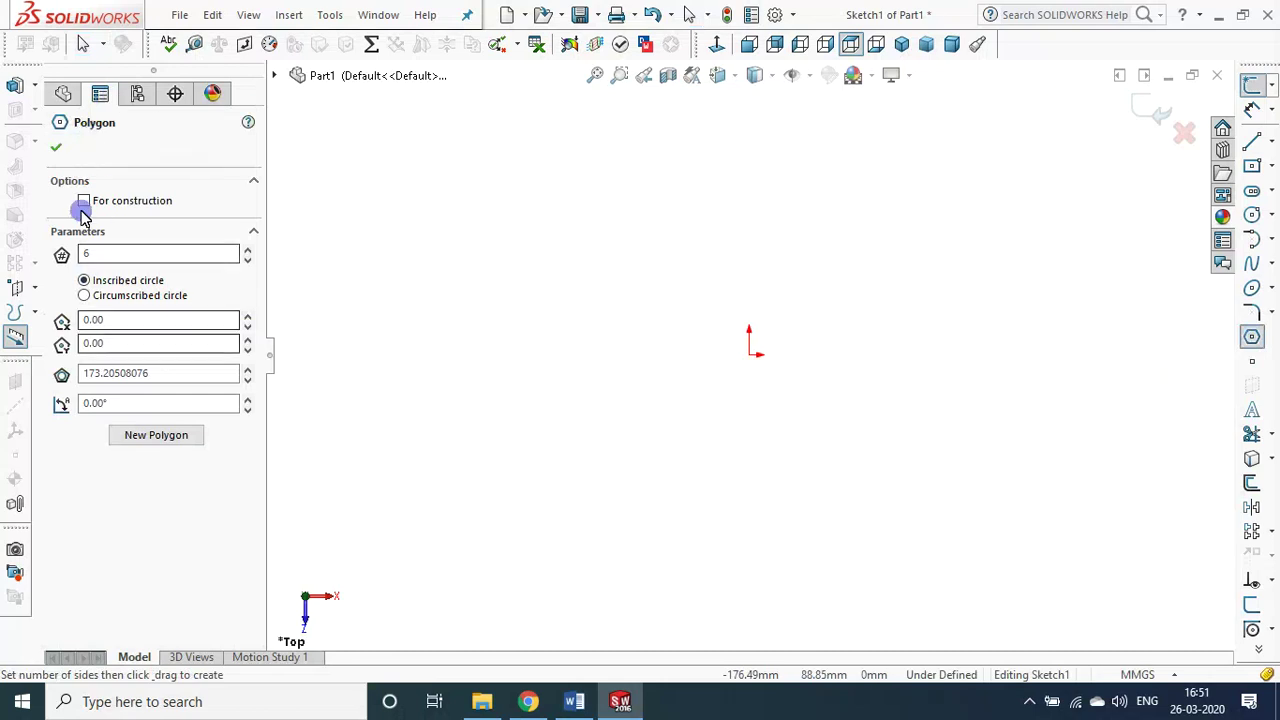
{"action": "double_click", "coordinate": [97, 255]}
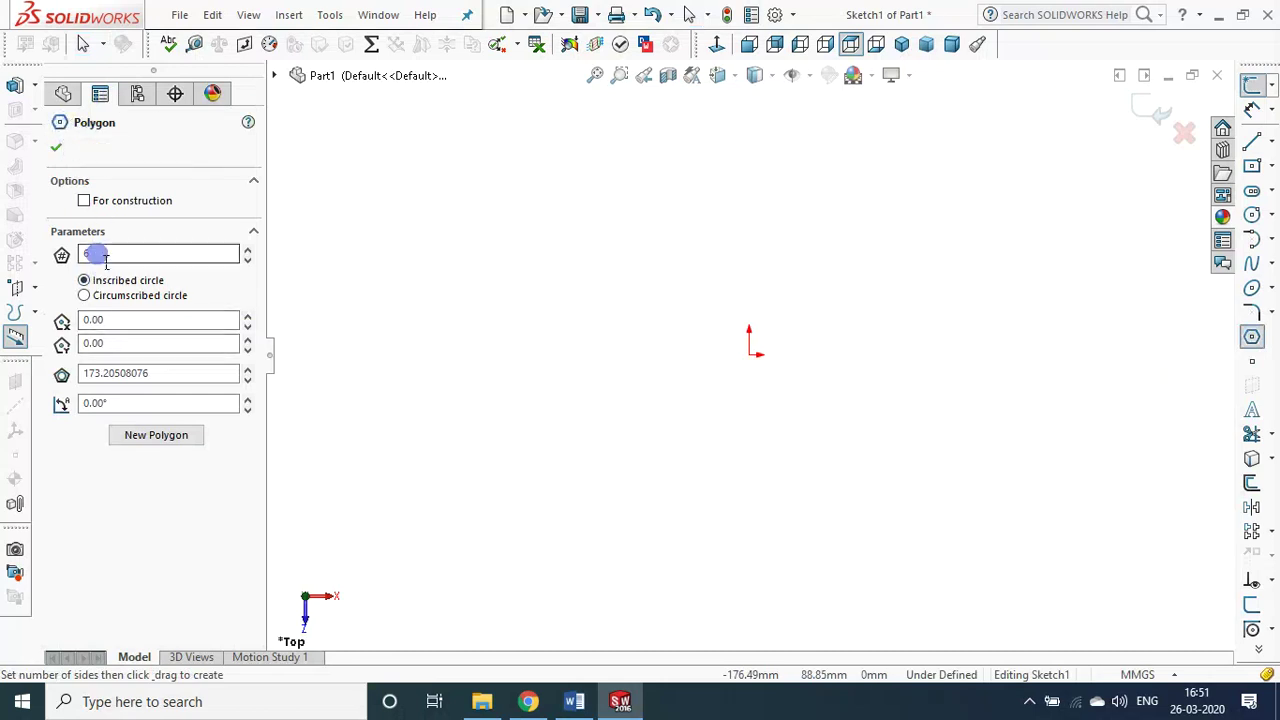
{"action": "left_click", "coordinate": [103, 256]}
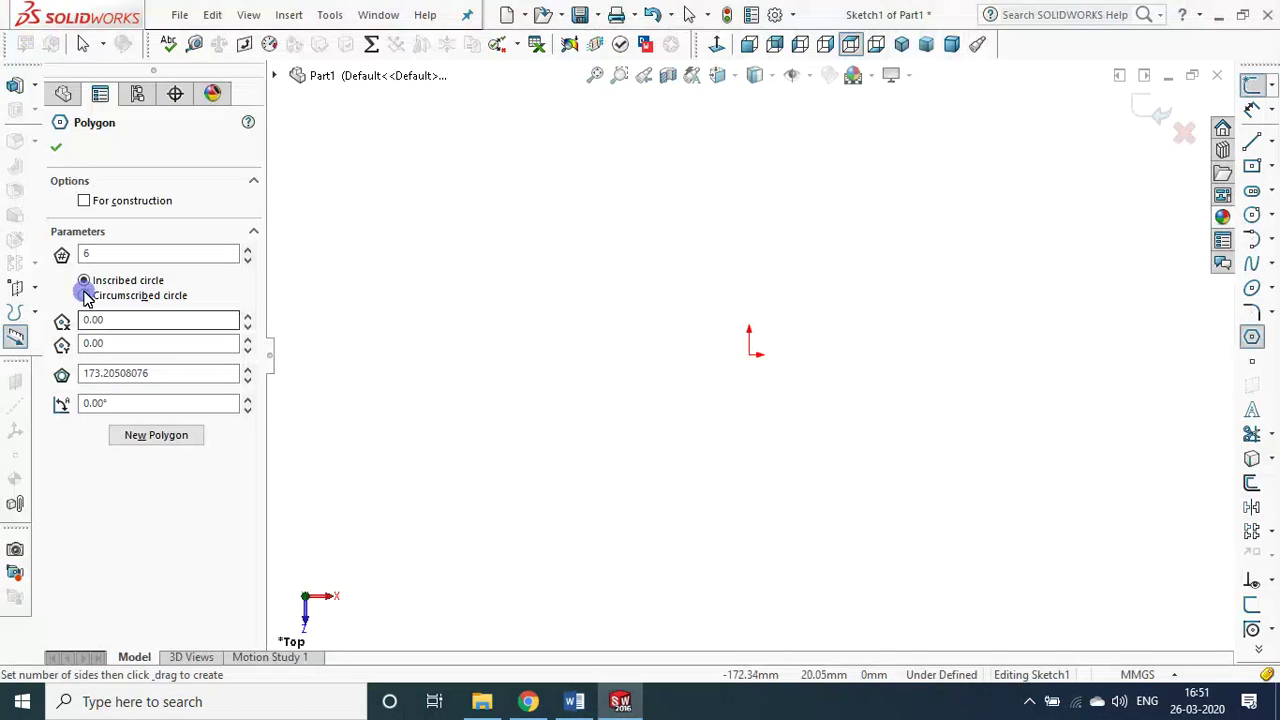
- Select the current side count of 6 in the Polygon sides field
{"action": "double_click", "coordinate": [92, 254]}
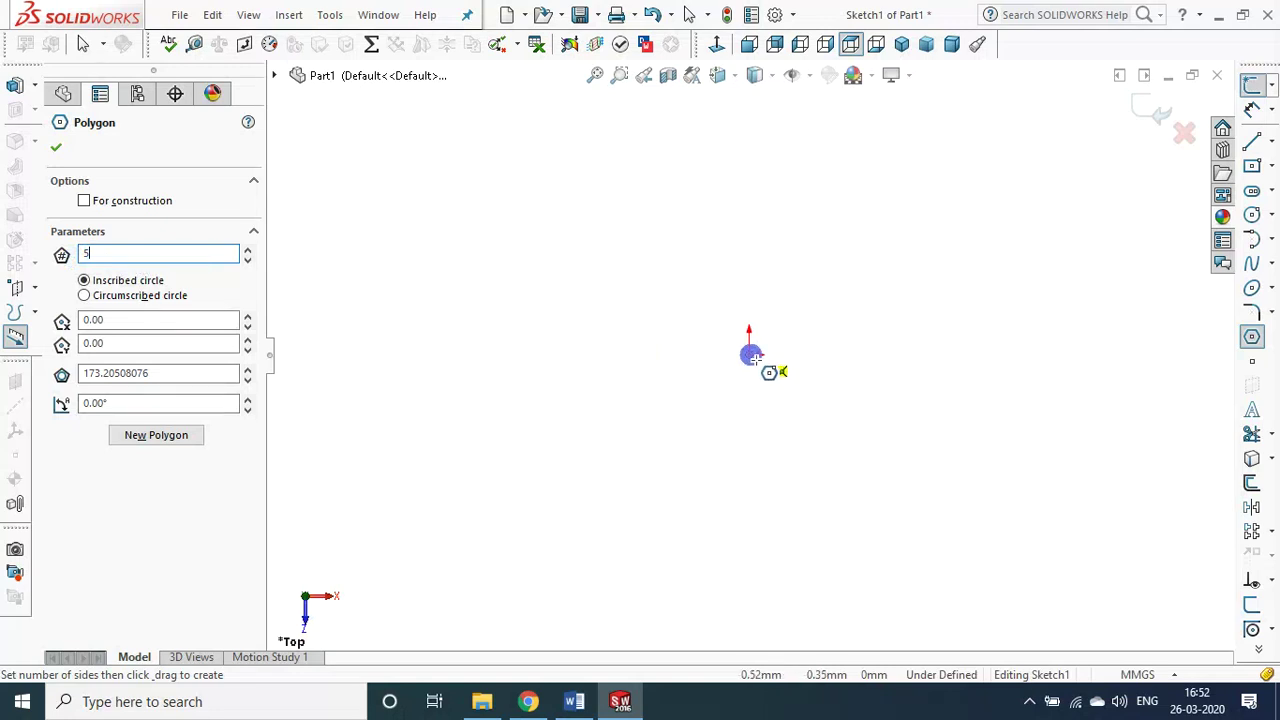
- Draw a five-sided polygon centred on the origin, sized to a corner on its right
{"action": "left_click", "coordinate": [752, 357]}
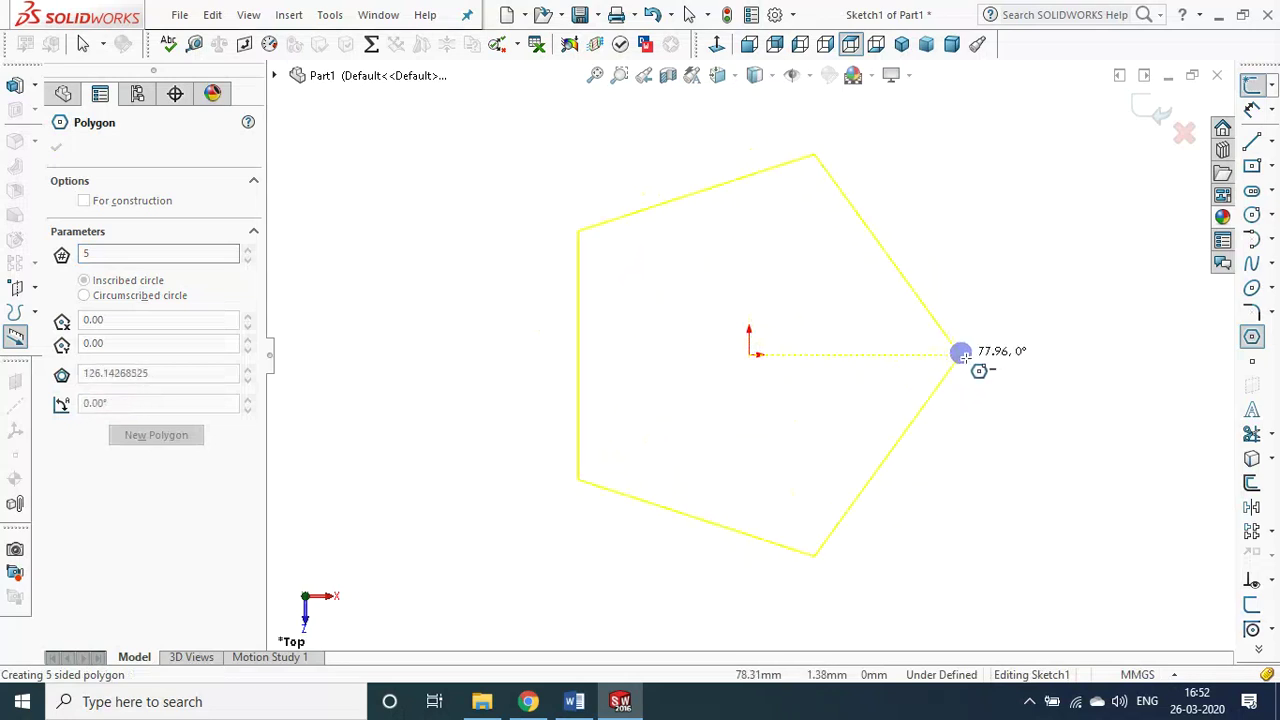
{"action": "left_click", "coordinate": [895, 355]}
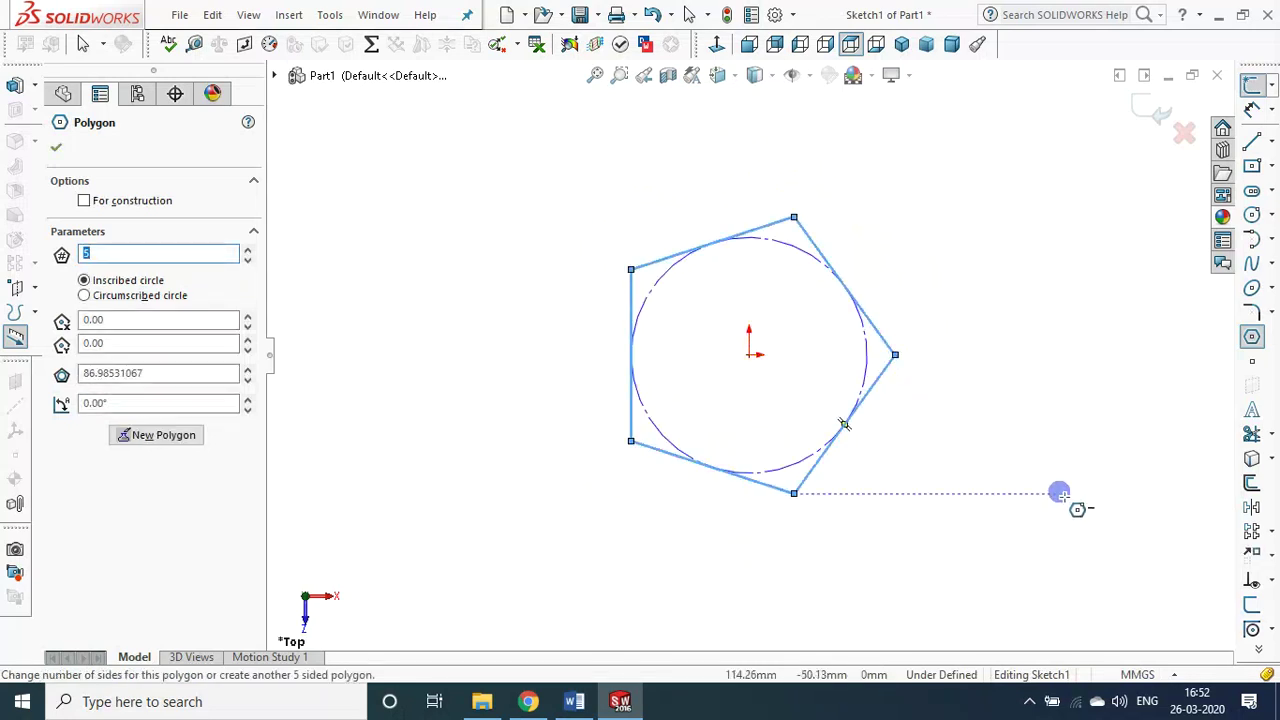
{"action": "key", "text": "Escape"}
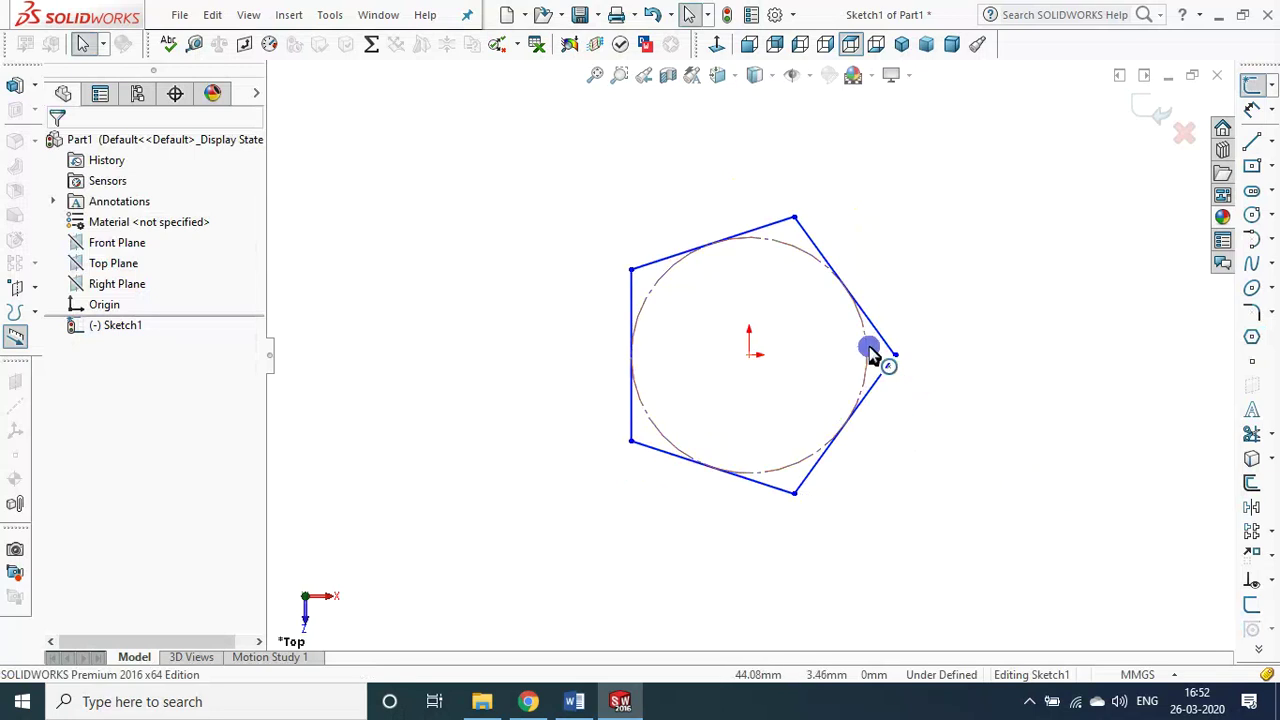
- Deselect the pentagon sketch and bring Word's ForSolidWorks notes to the front
{"action": "left_click", "coordinate": [870, 351]}
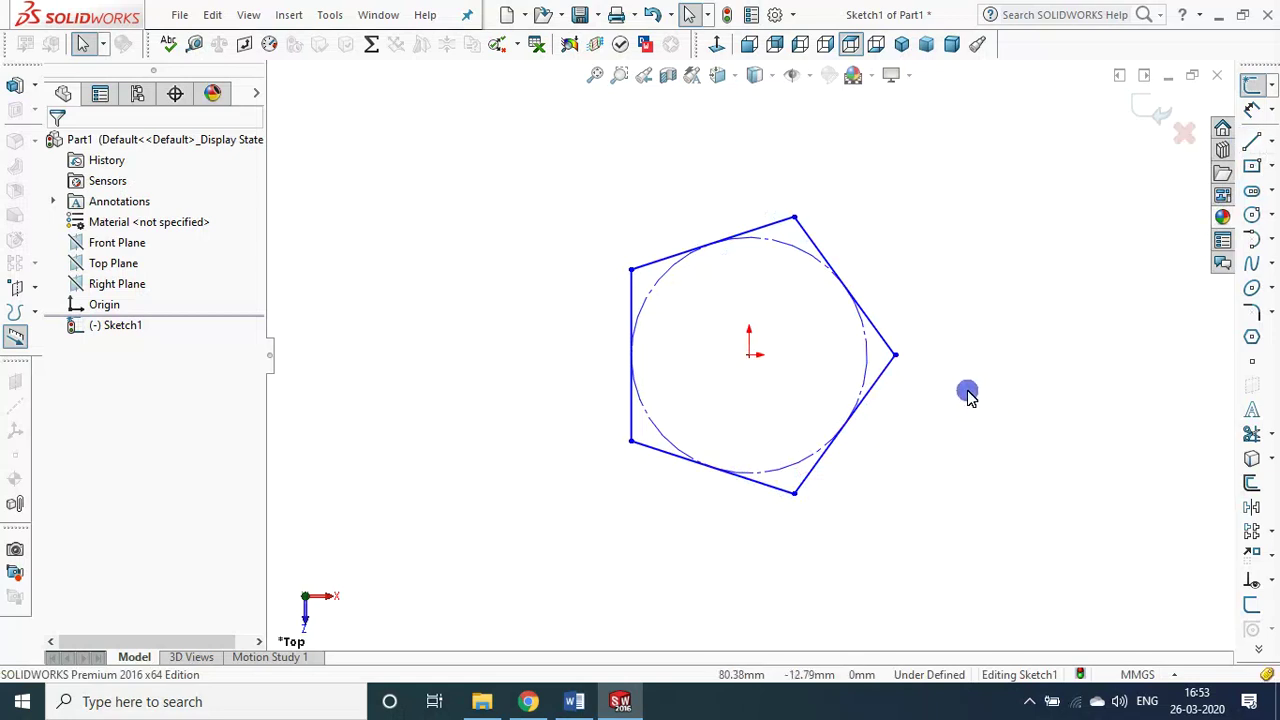
{"action": "left_click", "coordinate": [574, 701]}
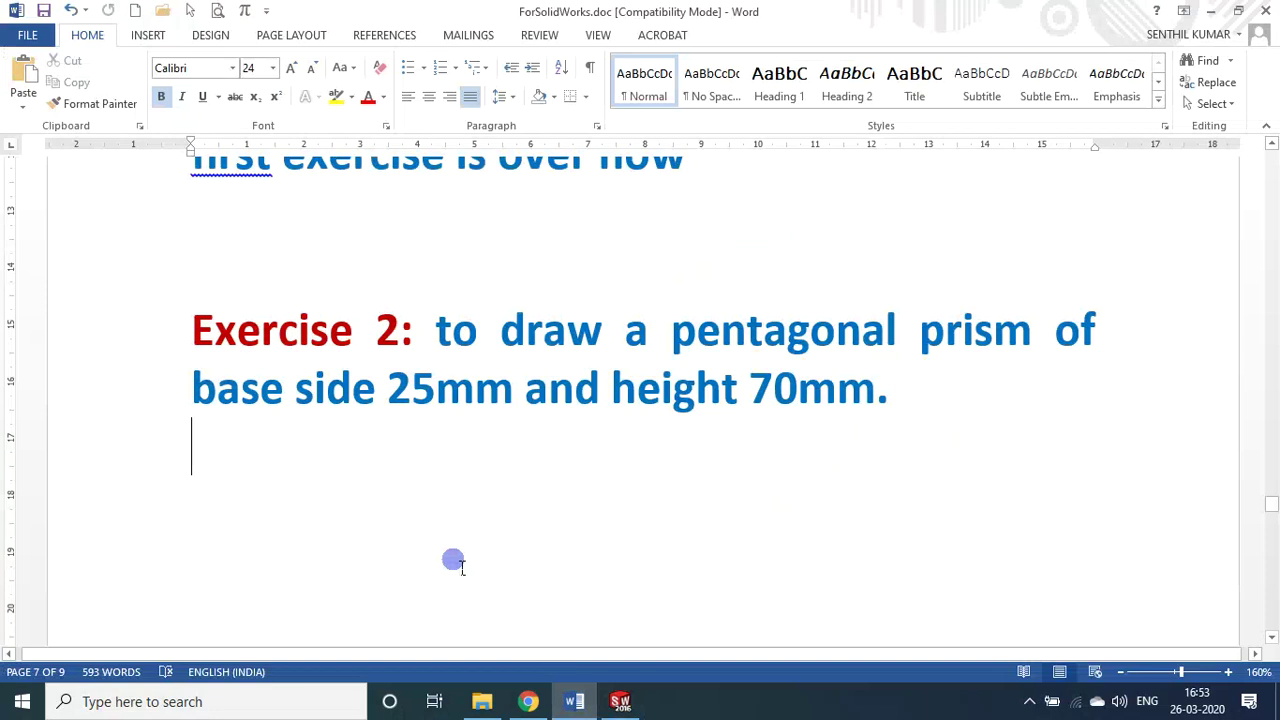
- Type a linetypes list with object line as thick continuous and a construction line entry
{"action": "key", "text": "Return"}
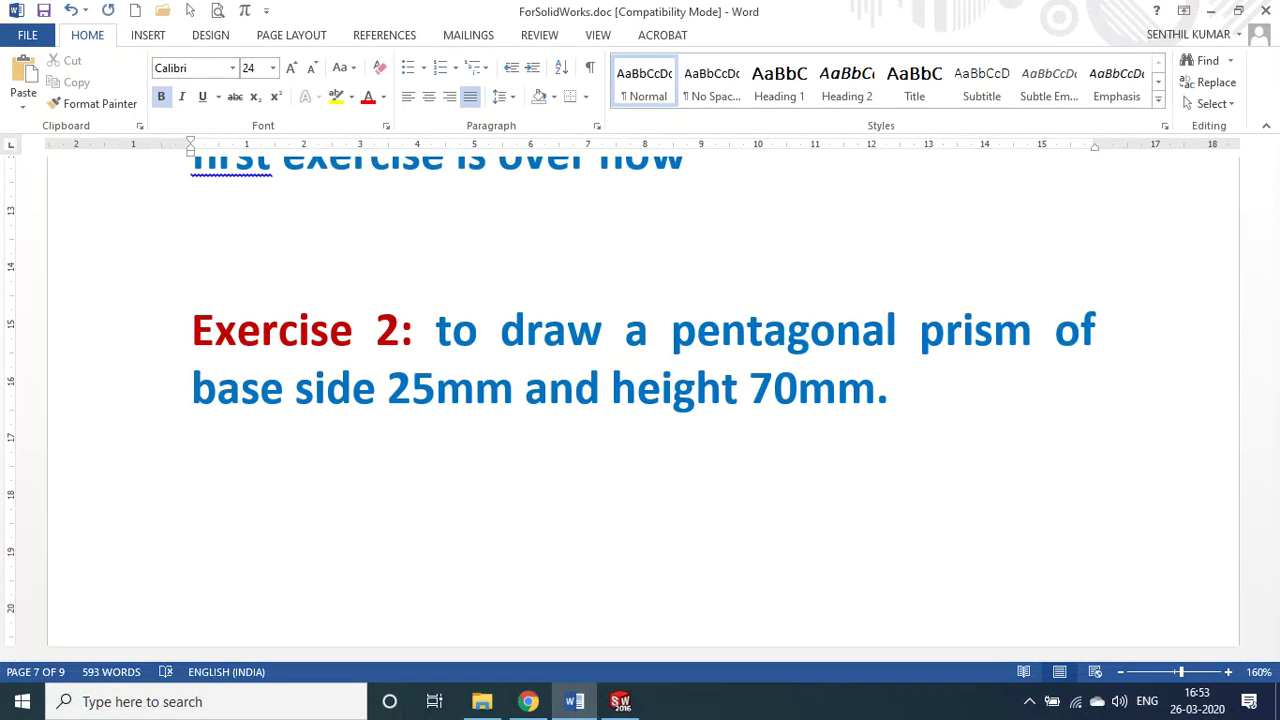
{"action": "type", "text": "2line"}
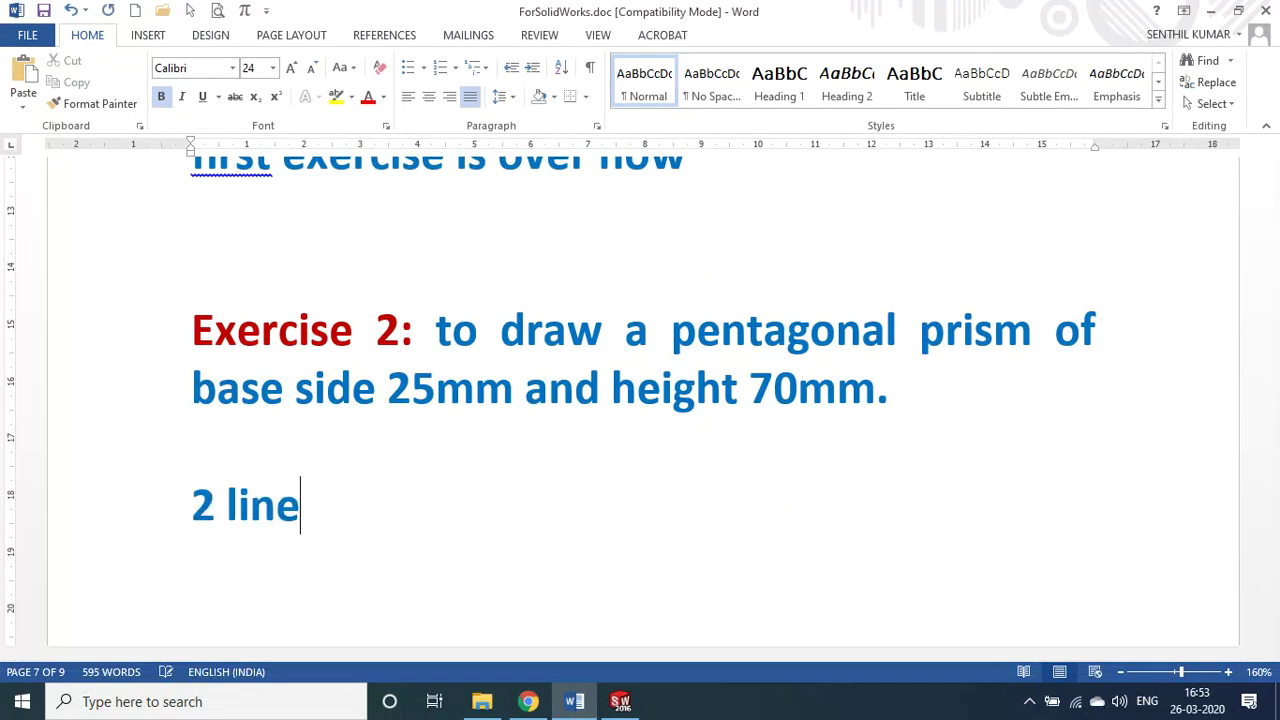
{"action": "type", "text": "types:"}
{"action": "key", "text": "Return"}
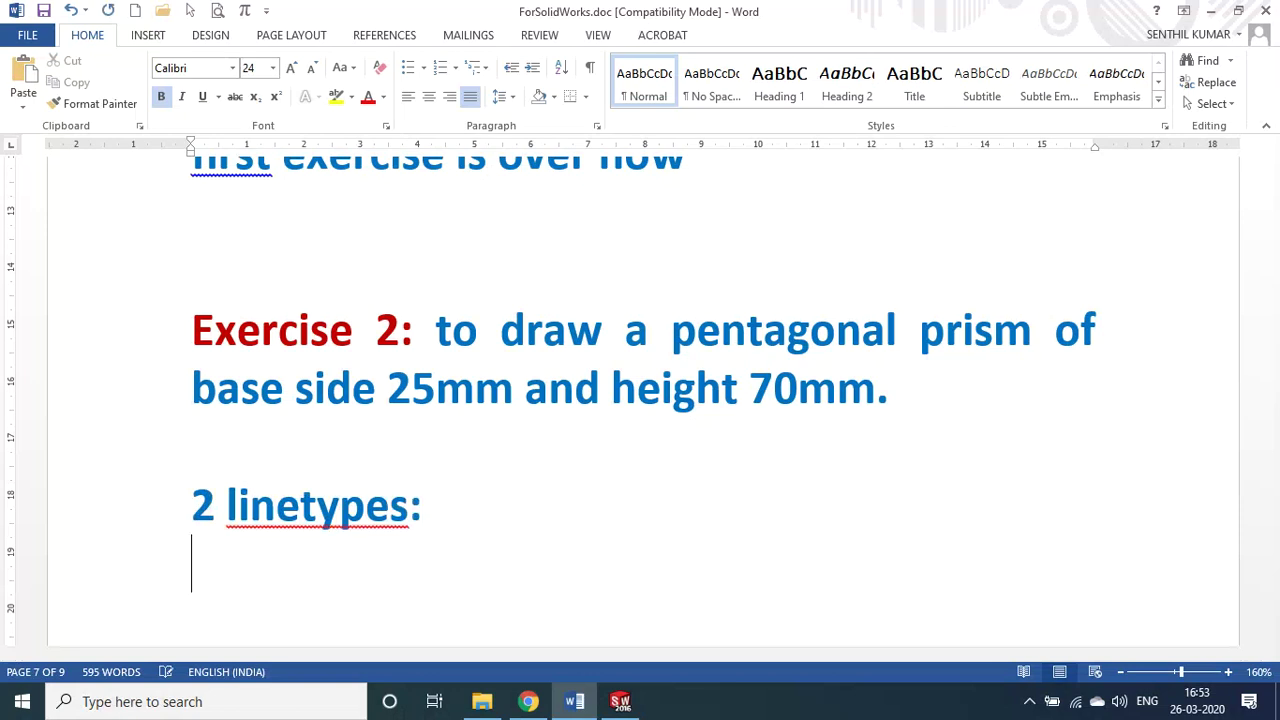
{"action": "type", "text": "object line"}
{"action": "key", "text": "BackSpace"}
{"action": "key", "text": "Return"}
{"action": "type", "text": "construc"}
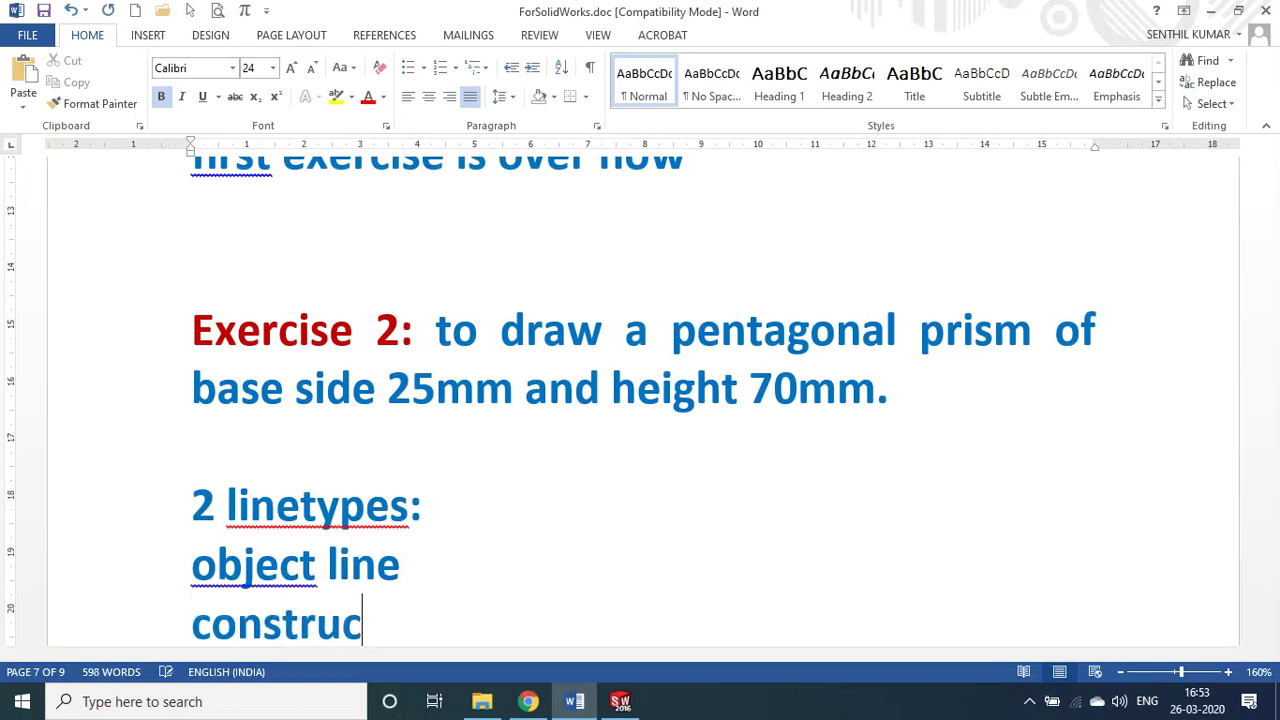
{"action": "type", "text": "tion line"}
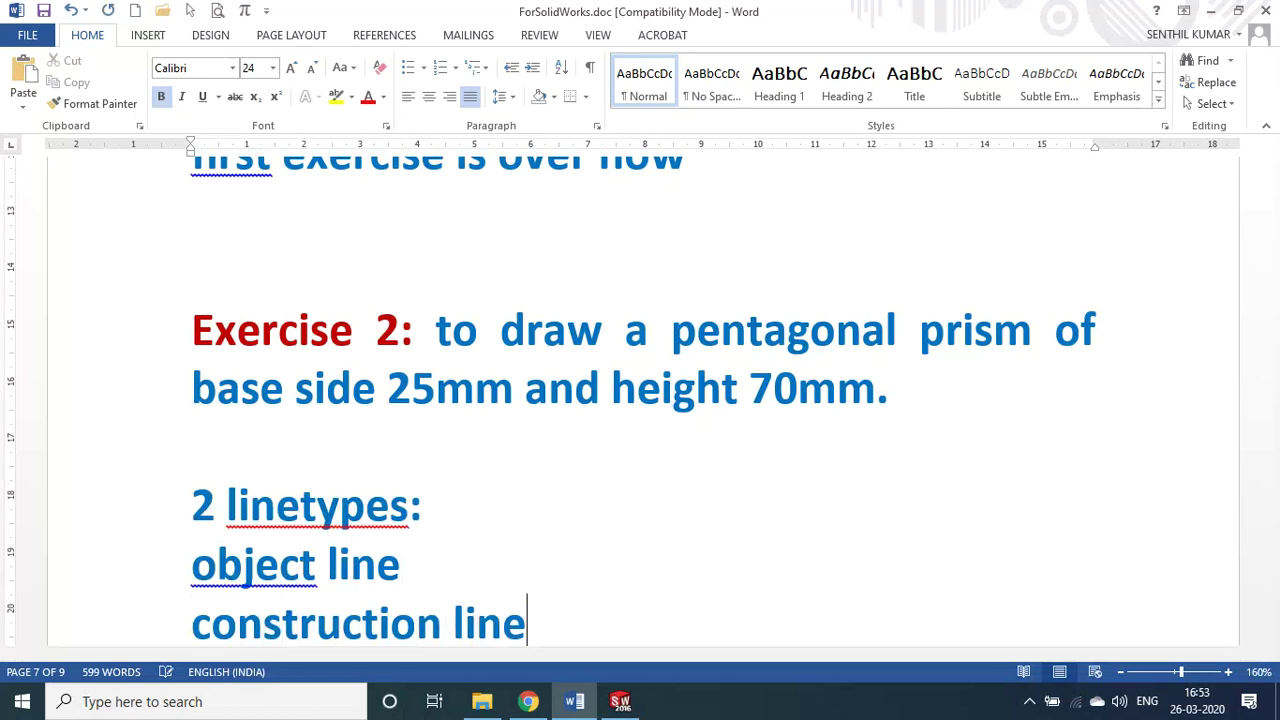
{"action": "key", "text": "Return"}
{"action": "key", "text": "Return"}
{"action": "key", "text": "Return"}
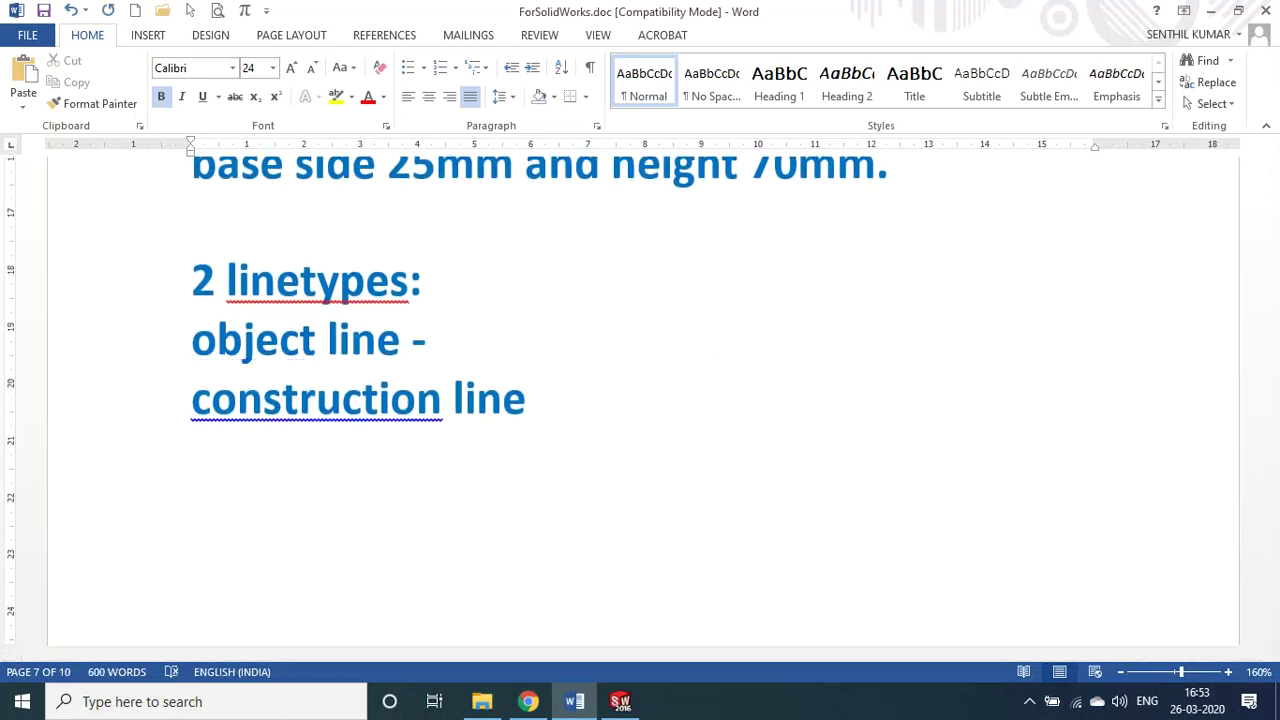
{"action": "type", "text": "thin"}
{"action": "key", "text": "BackSpace"}
{"action": "type", "text": "ck continuious"}
{"action": "key", "text": "BackSpace"}
{"action": "key", "text": "BackSpace"}
{"action": "key", "text": "BackSpace"}
{"action": "key", "text": "BackSpace"}
{"action": "type", "text": "ous"}
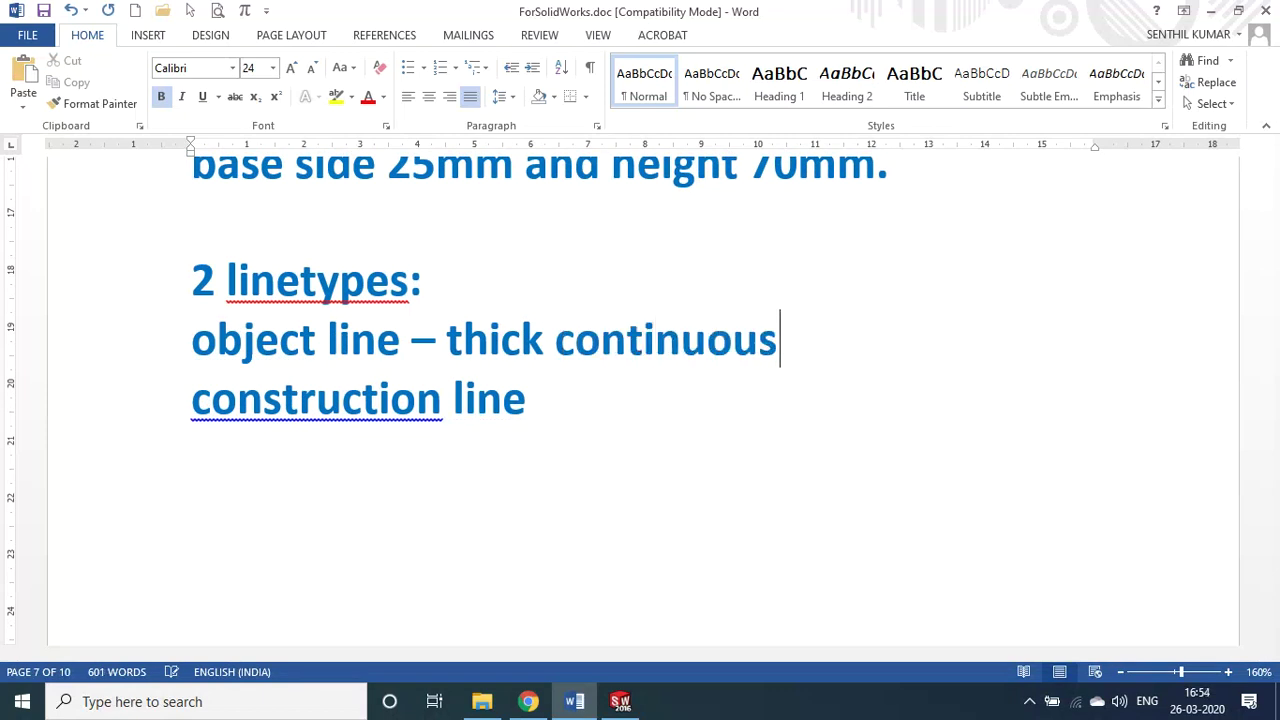
{"action": "type", "text": " linet"}
{"action": "key", "text": "BackSpace"}
{"action": "type", "text": "etype"}
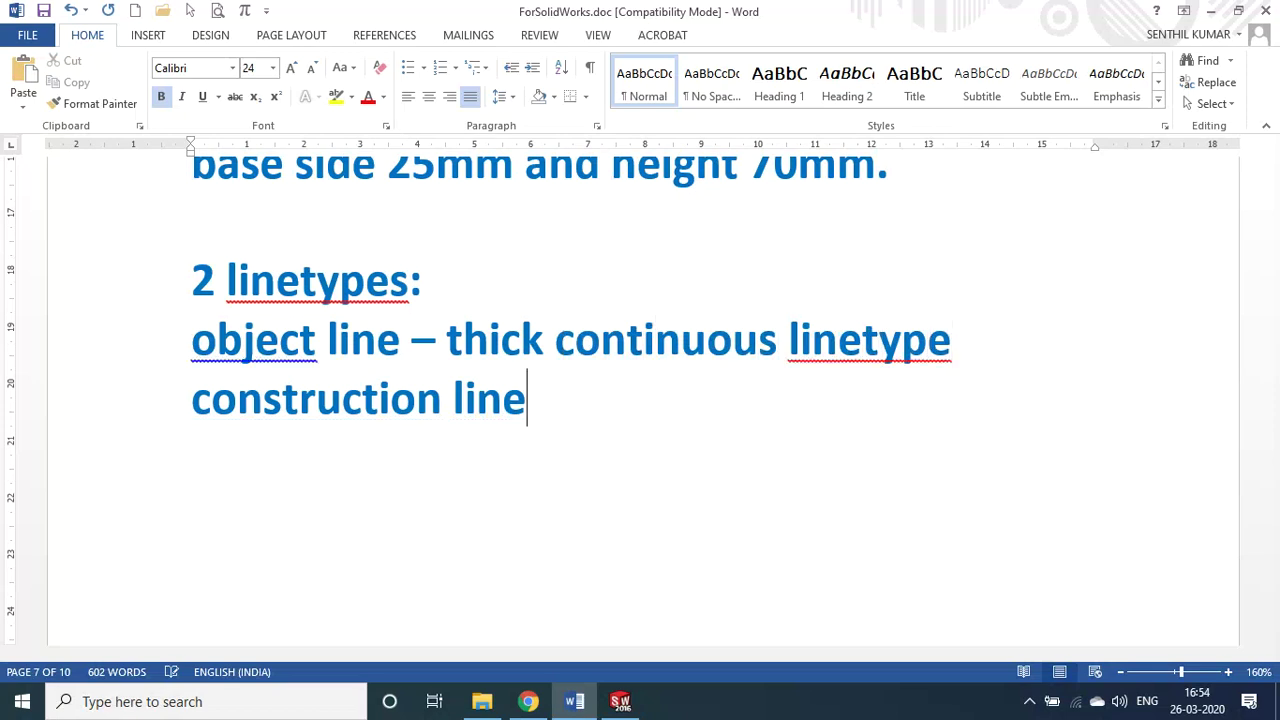
- Split 'linetype' into 'line type' and add '- centre line' after construction line
{"action": "left_click", "coordinate": [862, 345]}
{"action": "left_click", "coordinate": [568, 390]}
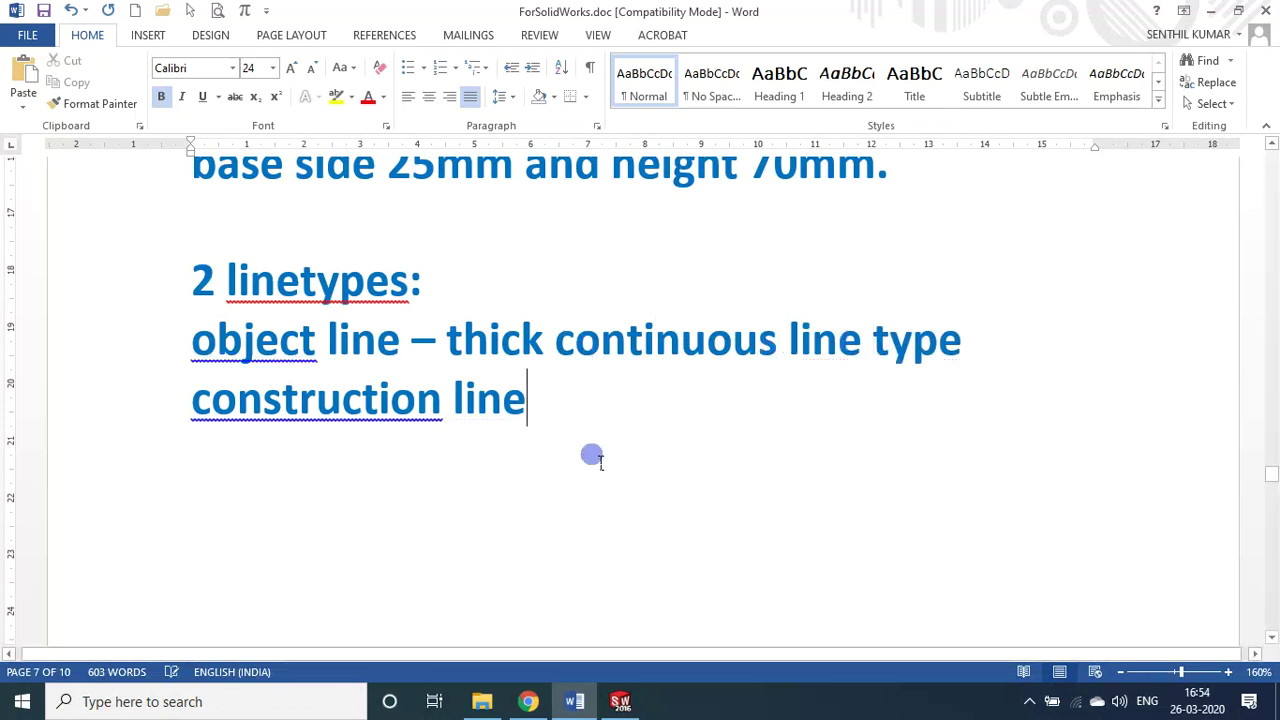
{"action": "type", "text": " -"}
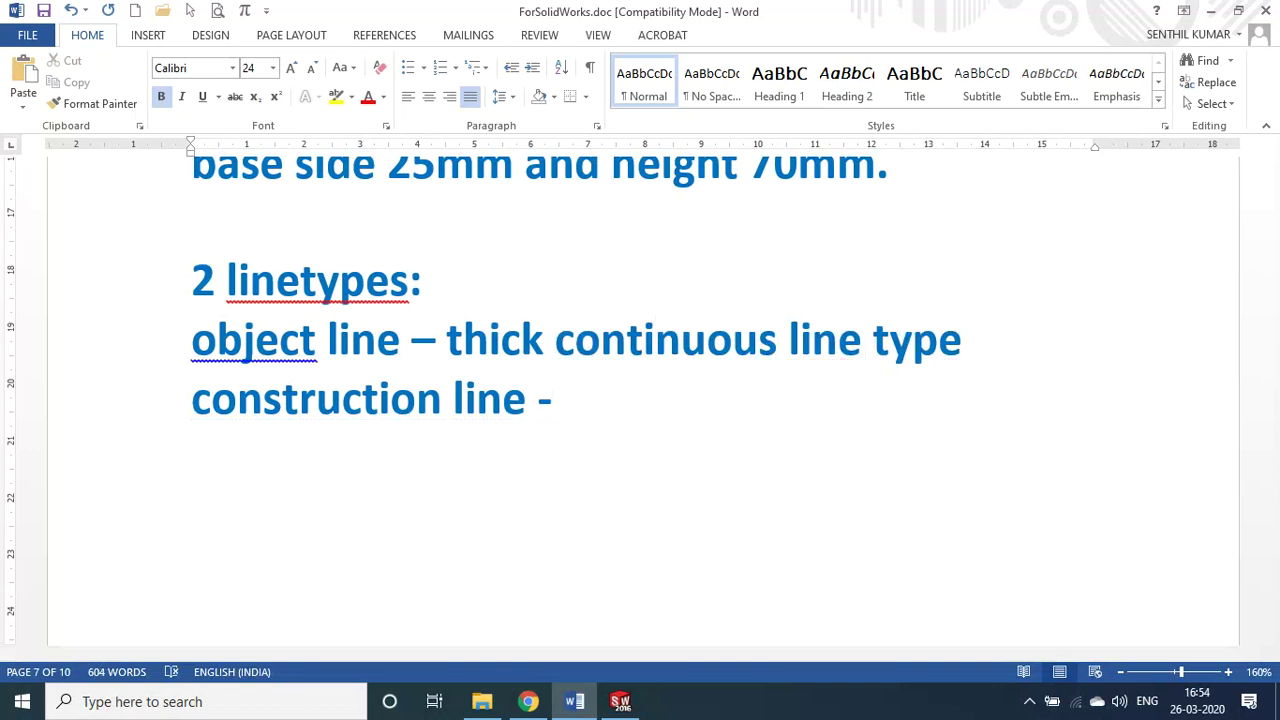
{"action": "type", "text": " ceh"}
{"action": "key", "text": "BackSpace"}
{"action": "type", "text": "ntre line"}
{"action": "left_click", "coordinate": [631, 486]}
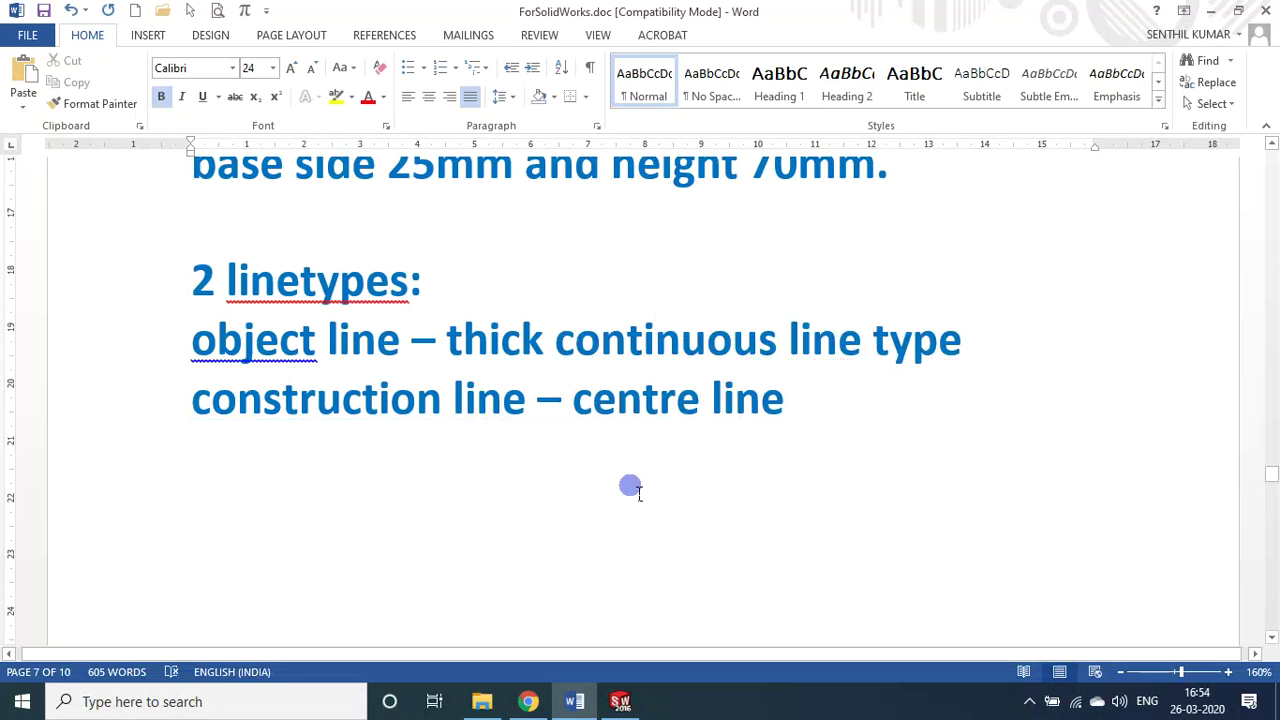
{"action": "key", "text": "alt+Tab"}
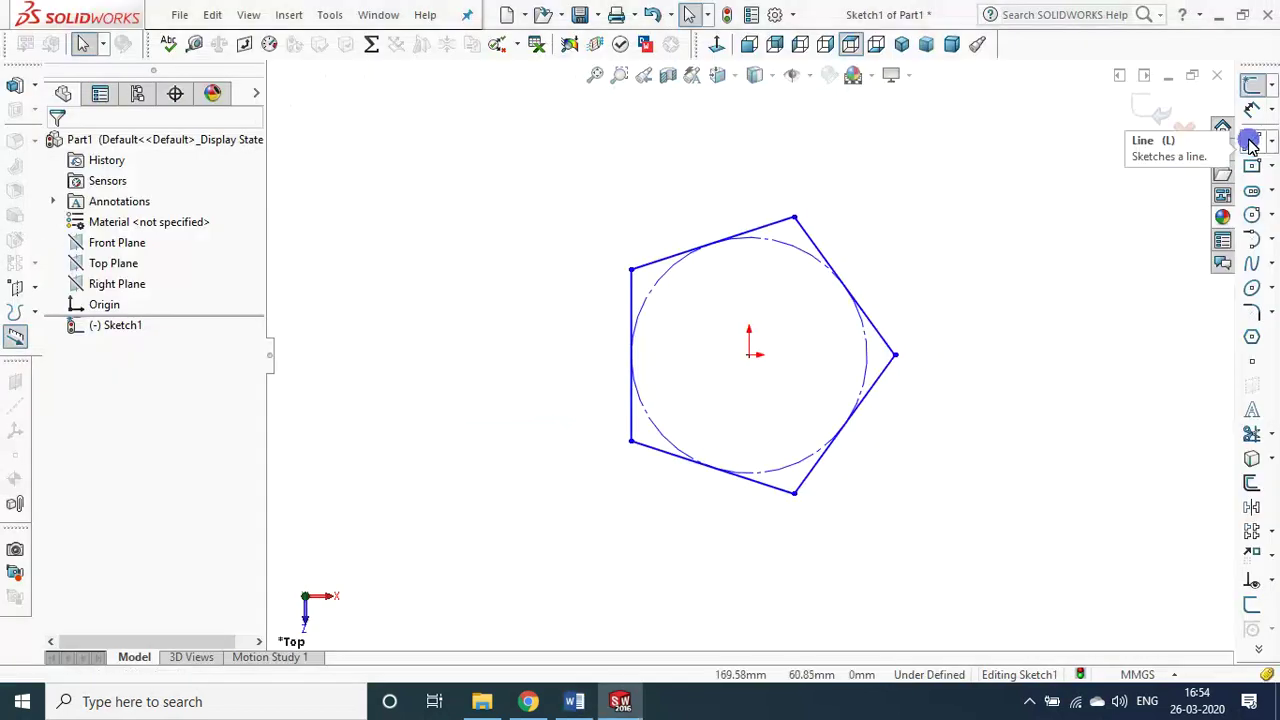
- Draw a solid slanted sketch line to the right of the pentagon
{"action": "left_click", "coordinate": [1250, 145]}
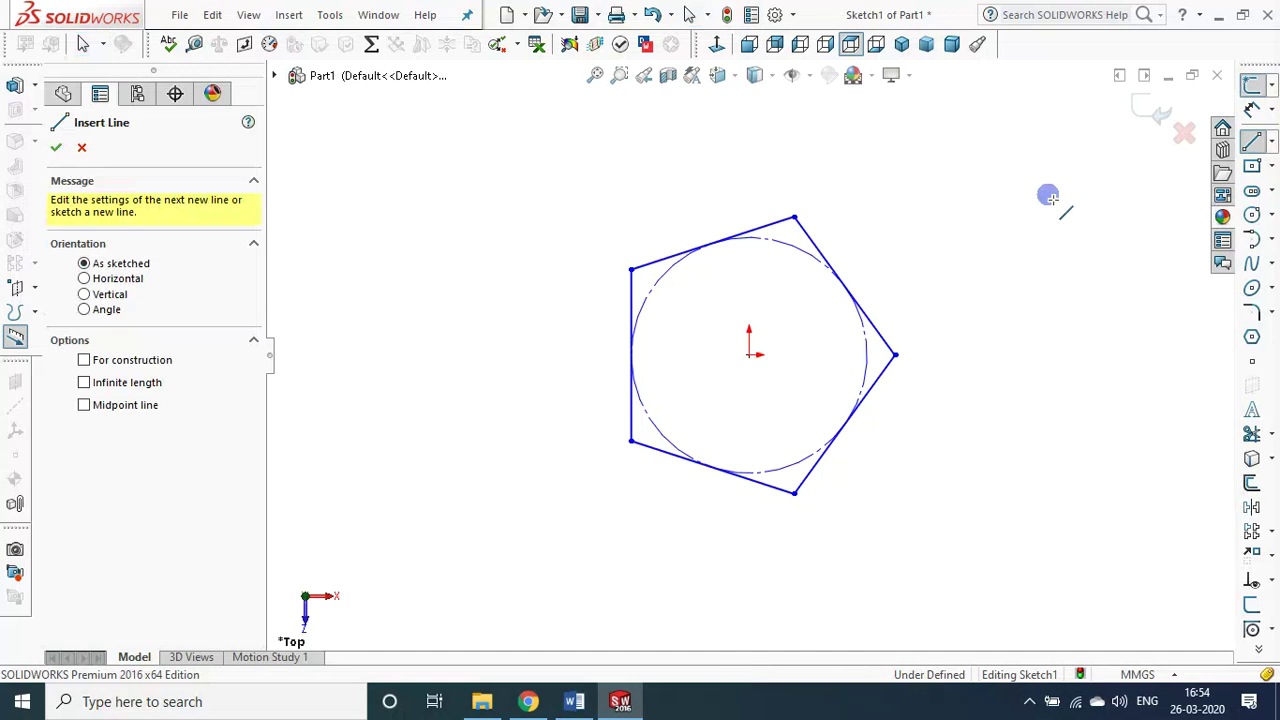
{"action": "left_click", "coordinate": [1048, 194]}
{"action": "left_click", "coordinate": [966, 541]}
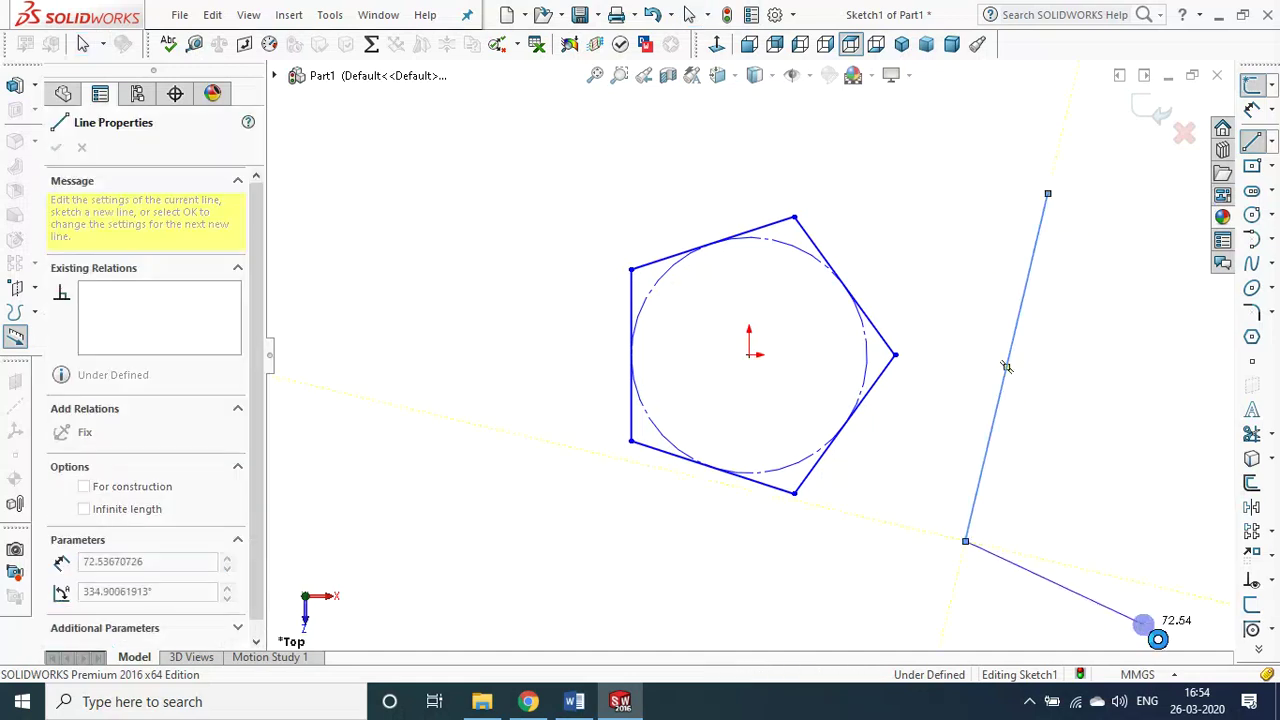
{"action": "key", "text": "Escape"}
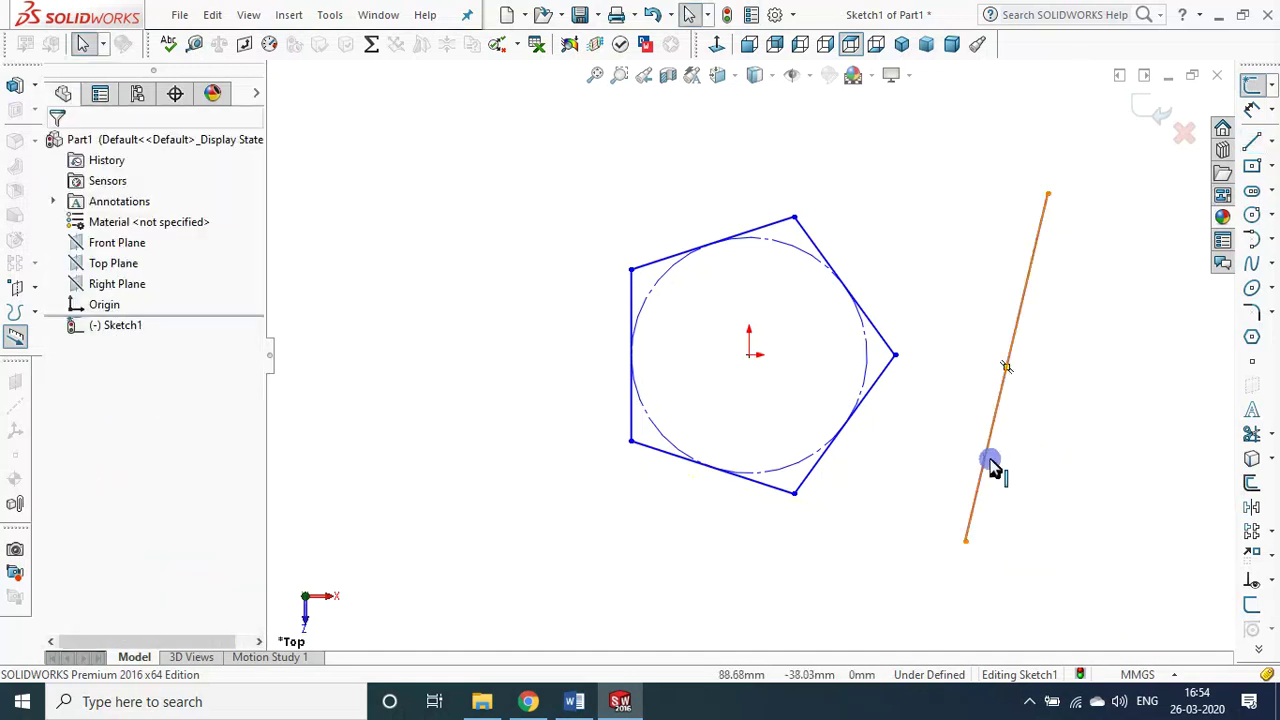
- Draw a dashed centre line beside the solid line using Centerline
{"action": "left_click", "coordinate": [1275, 146]}
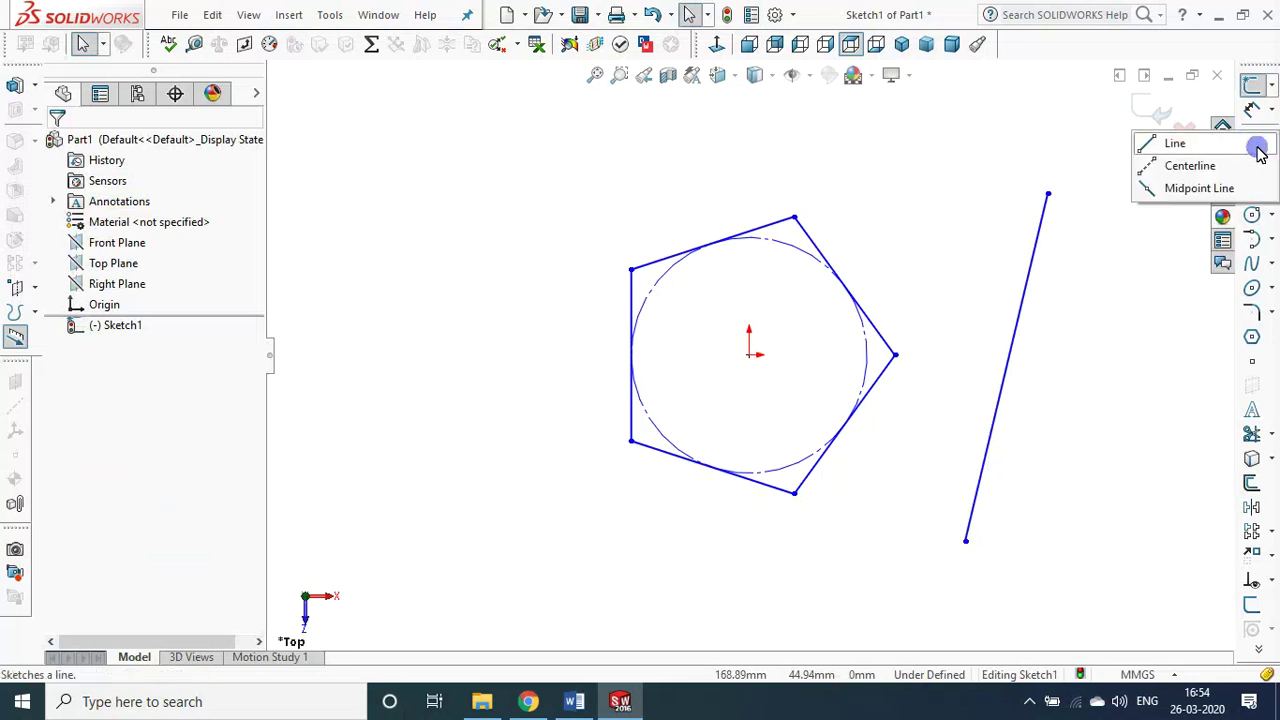
{"action": "left_click", "coordinate": [1183, 166]}
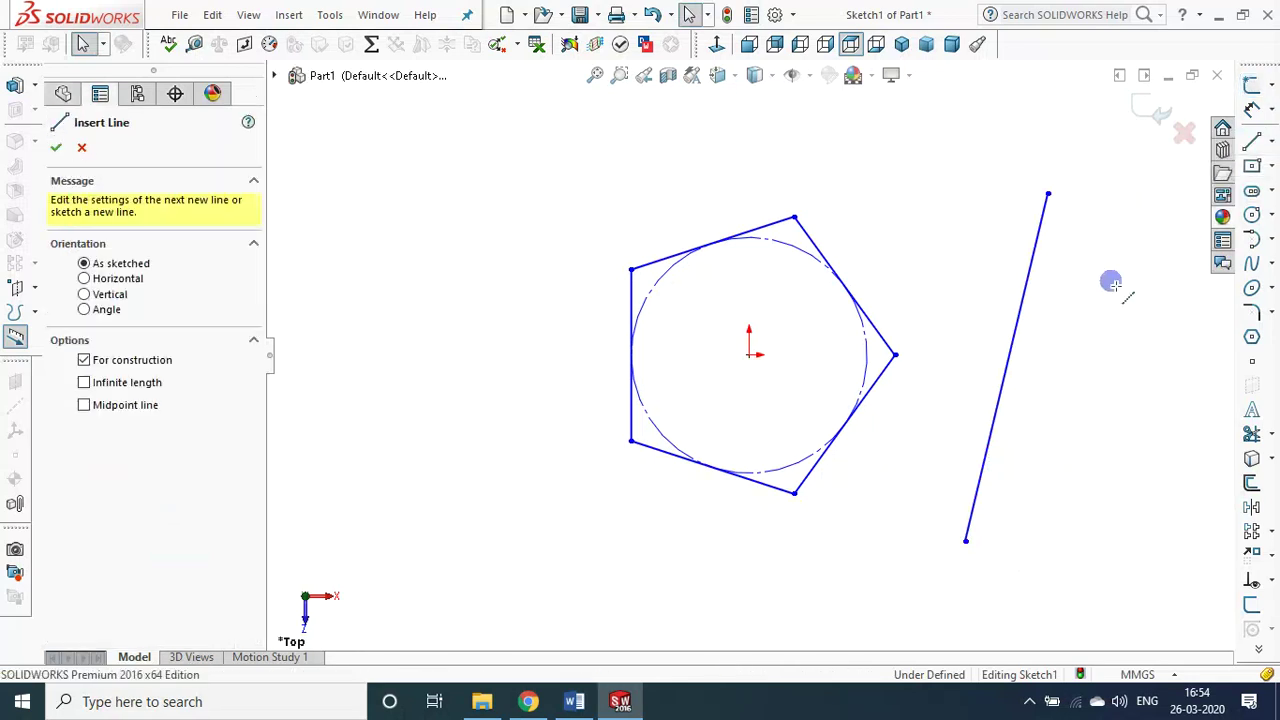
{"action": "left_click", "coordinate": [1128, 215]}
{"action": "left_click", "coordinate": [1048, 567]}
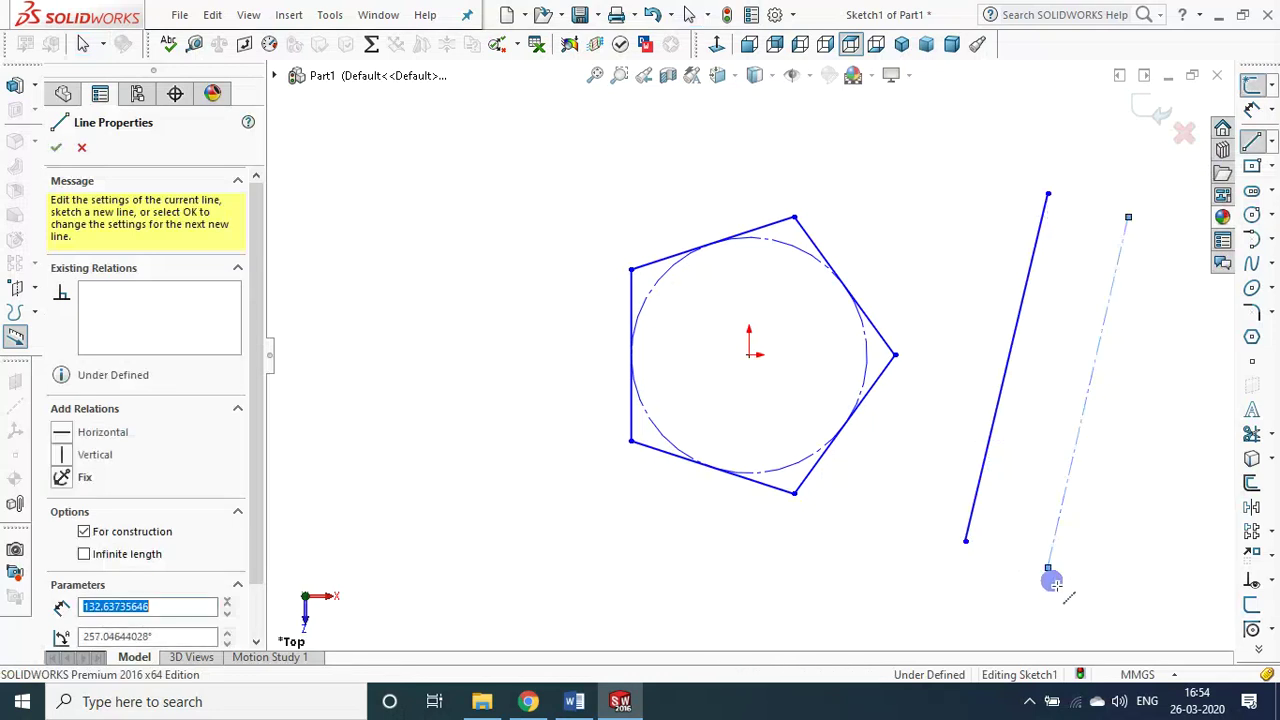
{"action": "key", "text": "Escape"}
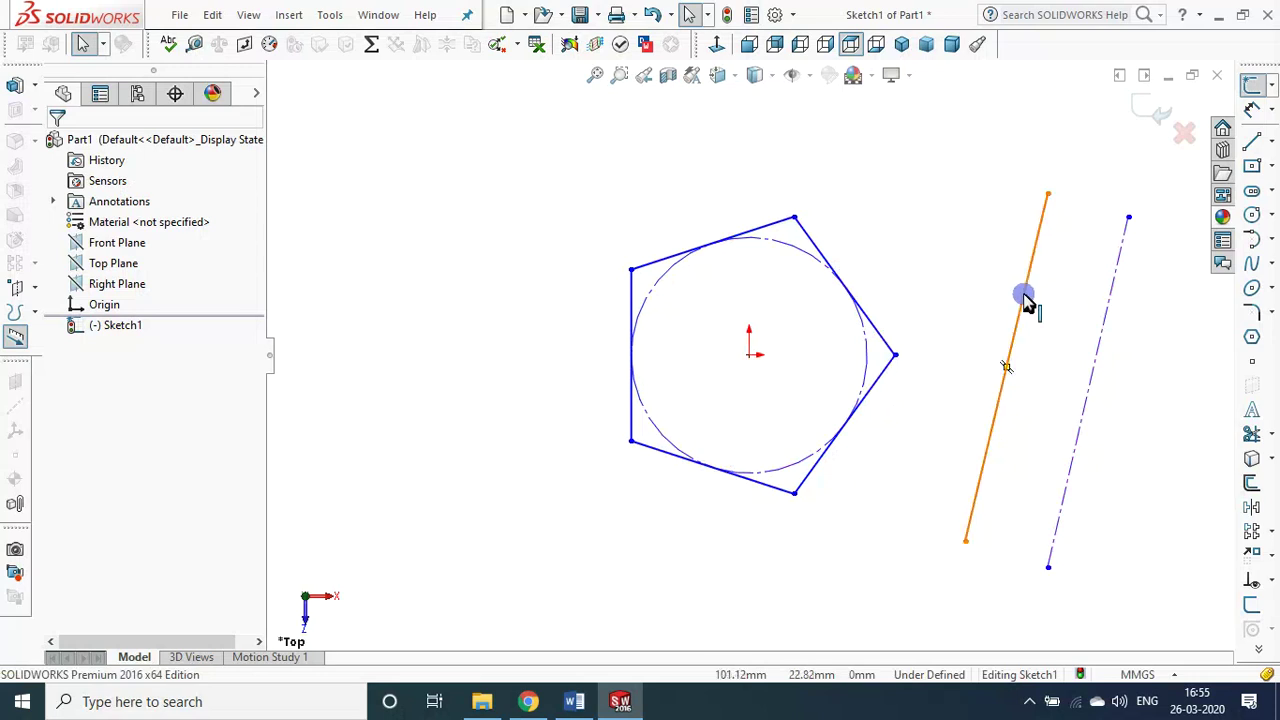
{"action": "left_click", "coordinate": [1251, 142]}
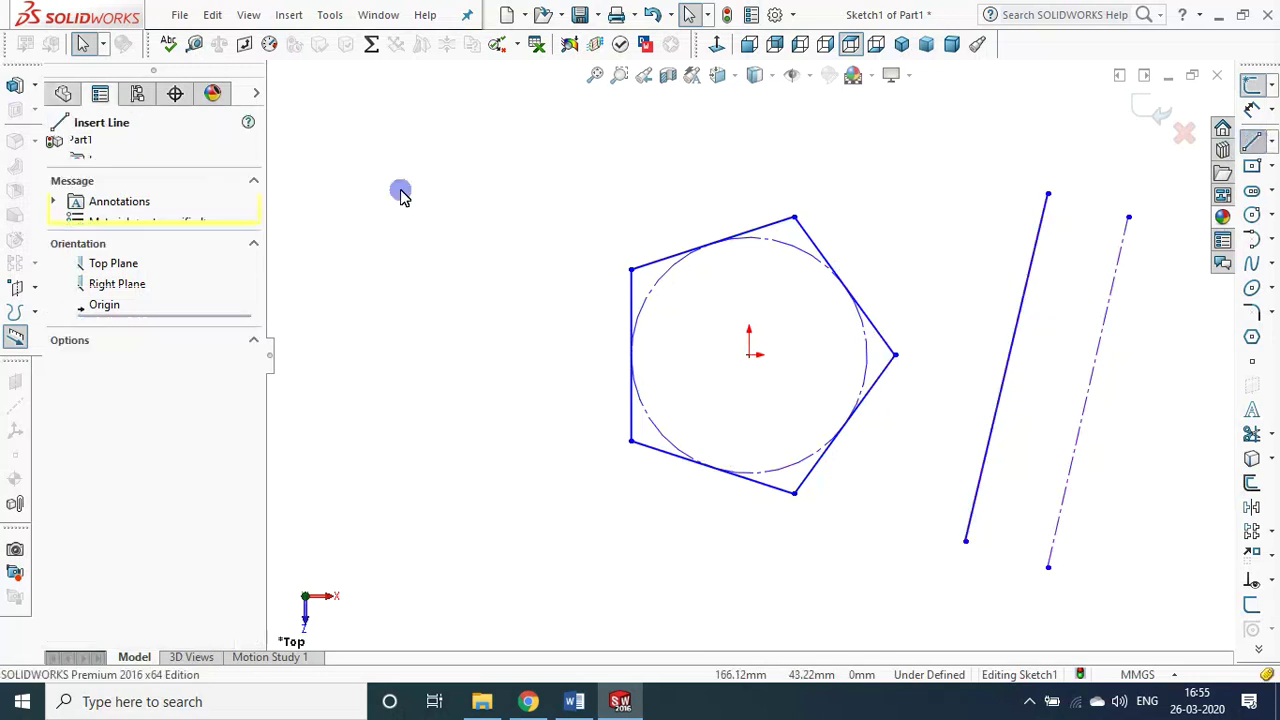
{"action": "left_click", "coordinate": [351, 229]}
{"action": "left_click", "coordinate": [539, 134]}
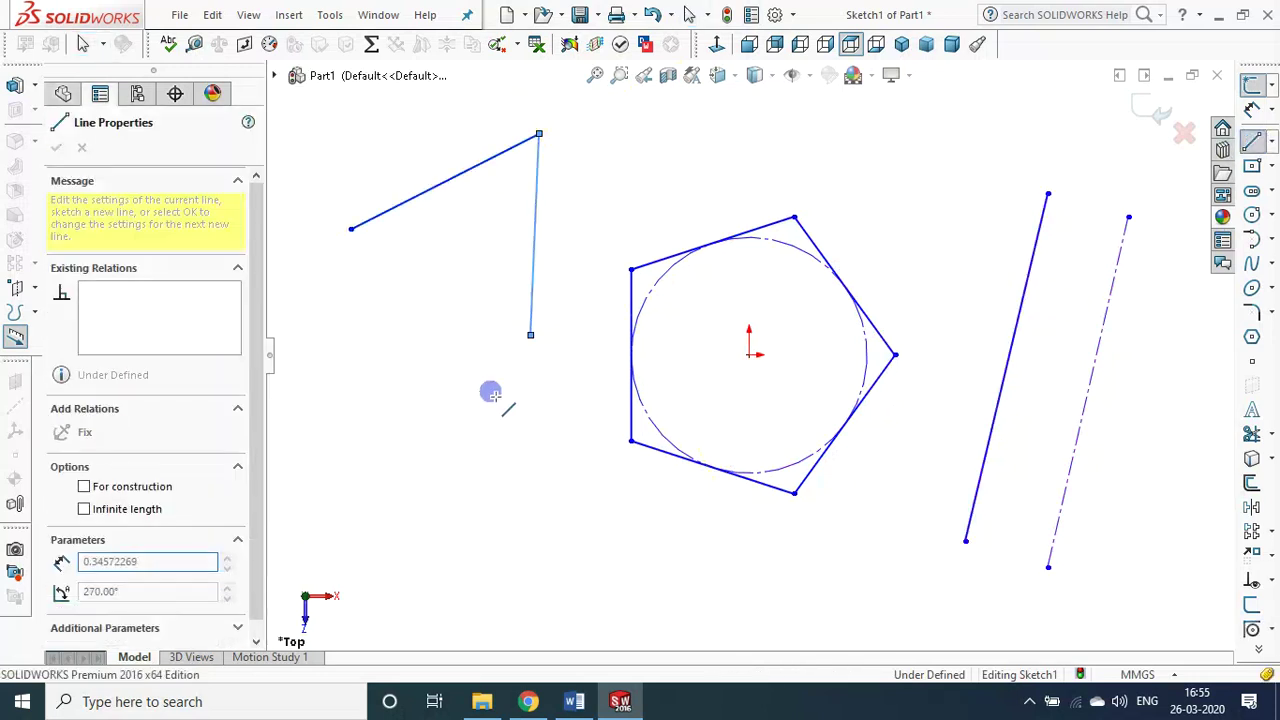
{"action": "key", "text": "Escape"}
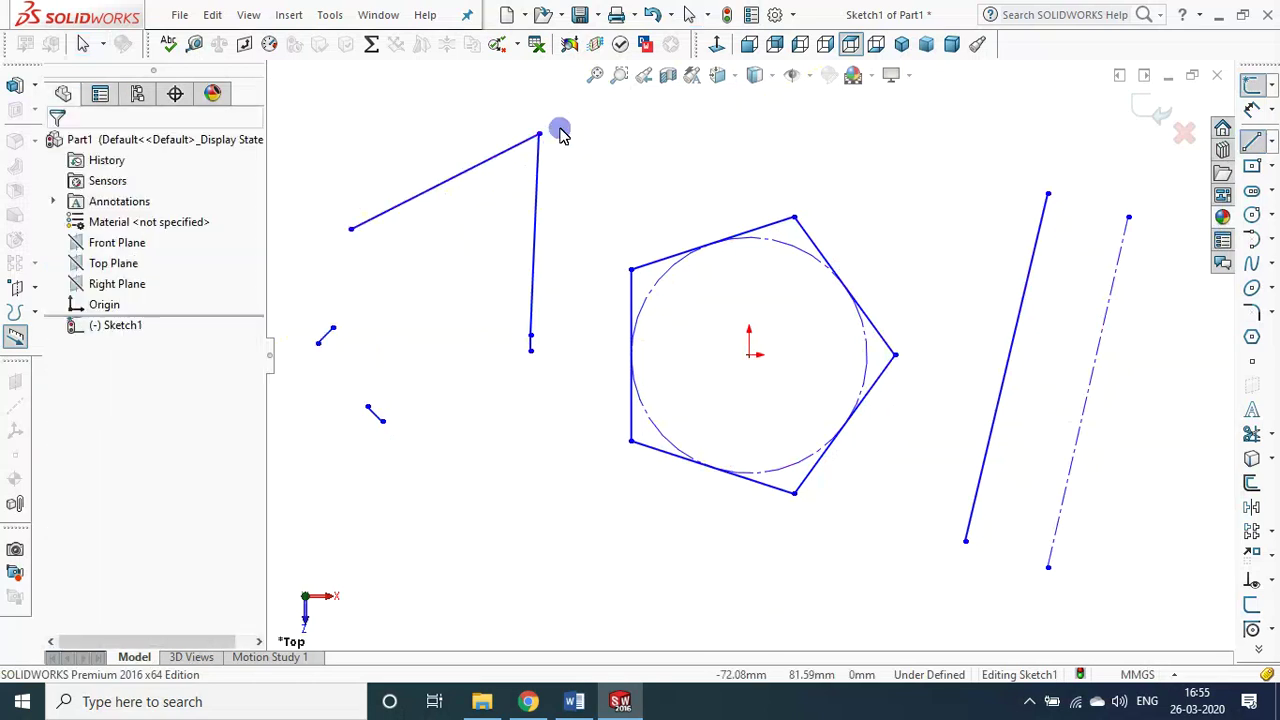
{"action": "left_click_drag", "start_coordinate": [560, 128], "coordinate": [303, 470]}
{"action": "key", "text": "Delete"}
{"action": "left_click", "coordinate": [1252, 140]}
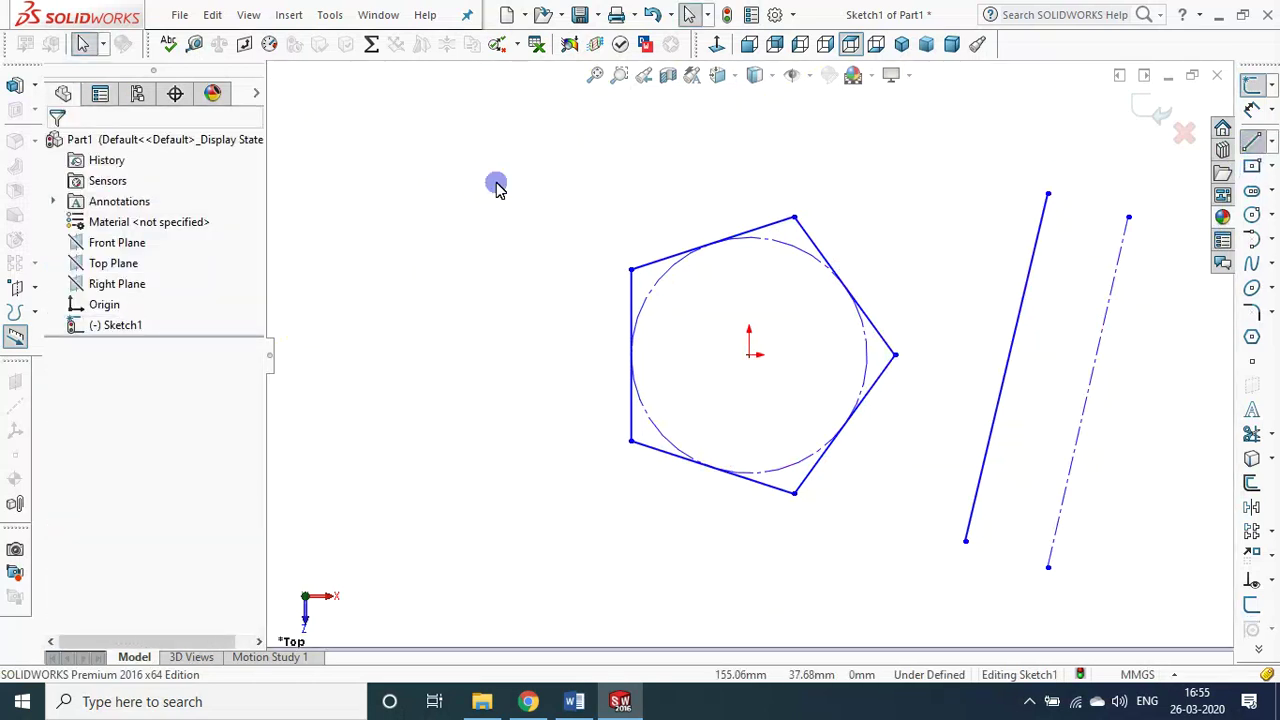
{"action": "left_click", "coordinate": [391, 194]}
{"action": "left_click", "coordinate": [567, 255]}
{"action": "left_click", "coordinate": [494, 446]}
{"action": "left_click", "coordinate": [391, 195]}
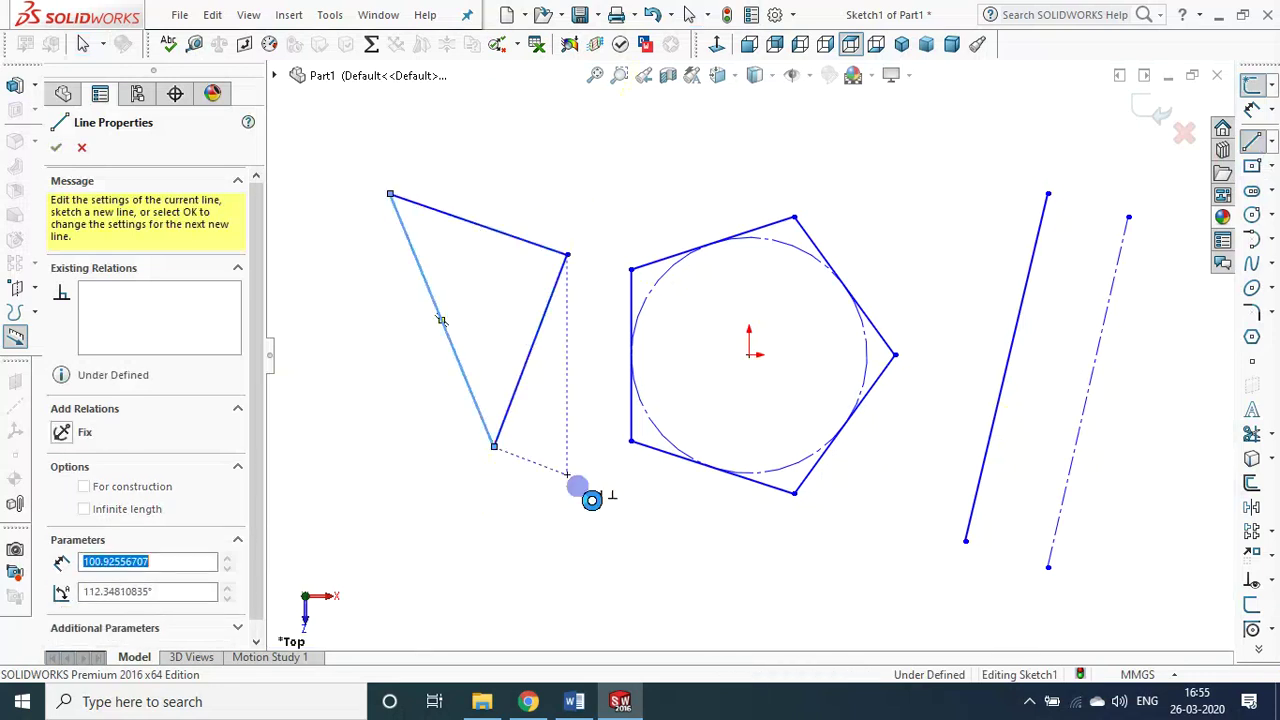
{"action": "key", "text": "Escape"}
{"action": "mouse_move", "coordinate": [320, 162]}
{"action": "left_mouse_down"}
{"action": "mouse_move", "coordinate": [520, 491]}
{"action": "mouse_move", "coordinate": [592, 521]}
{"action": "left_mouse_up"}
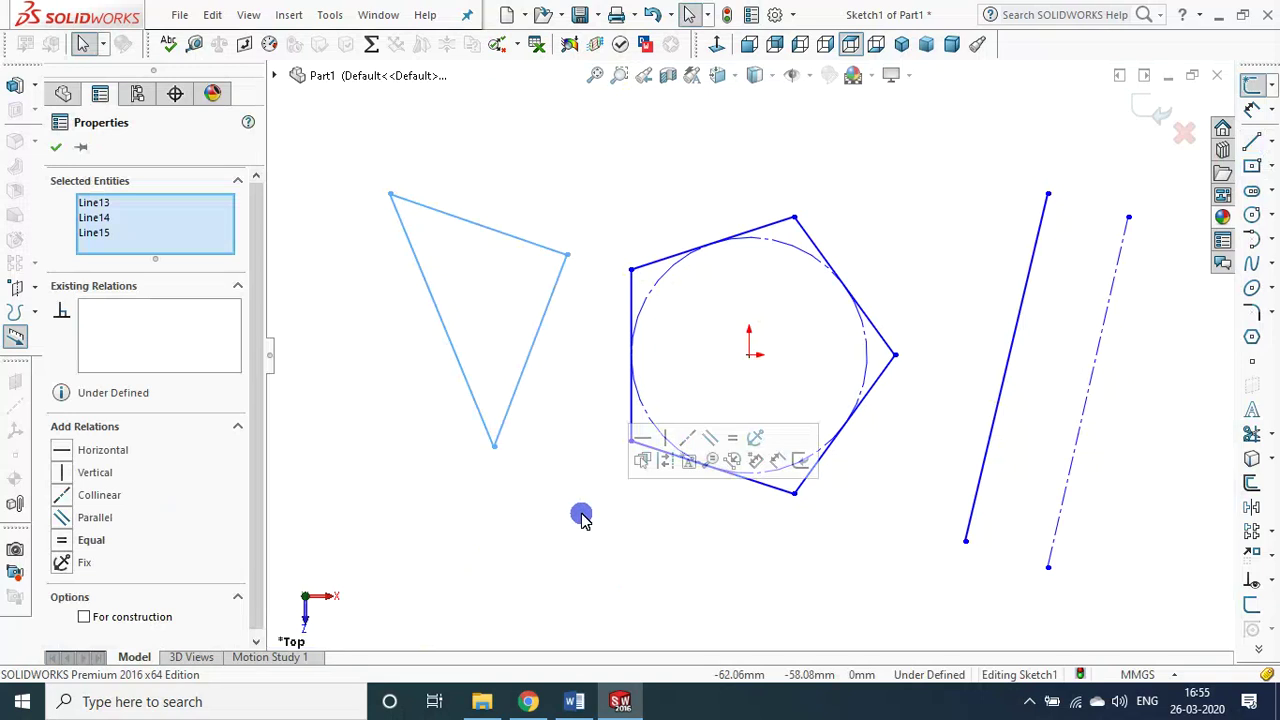
{"action": "key", "text": "Delete"}
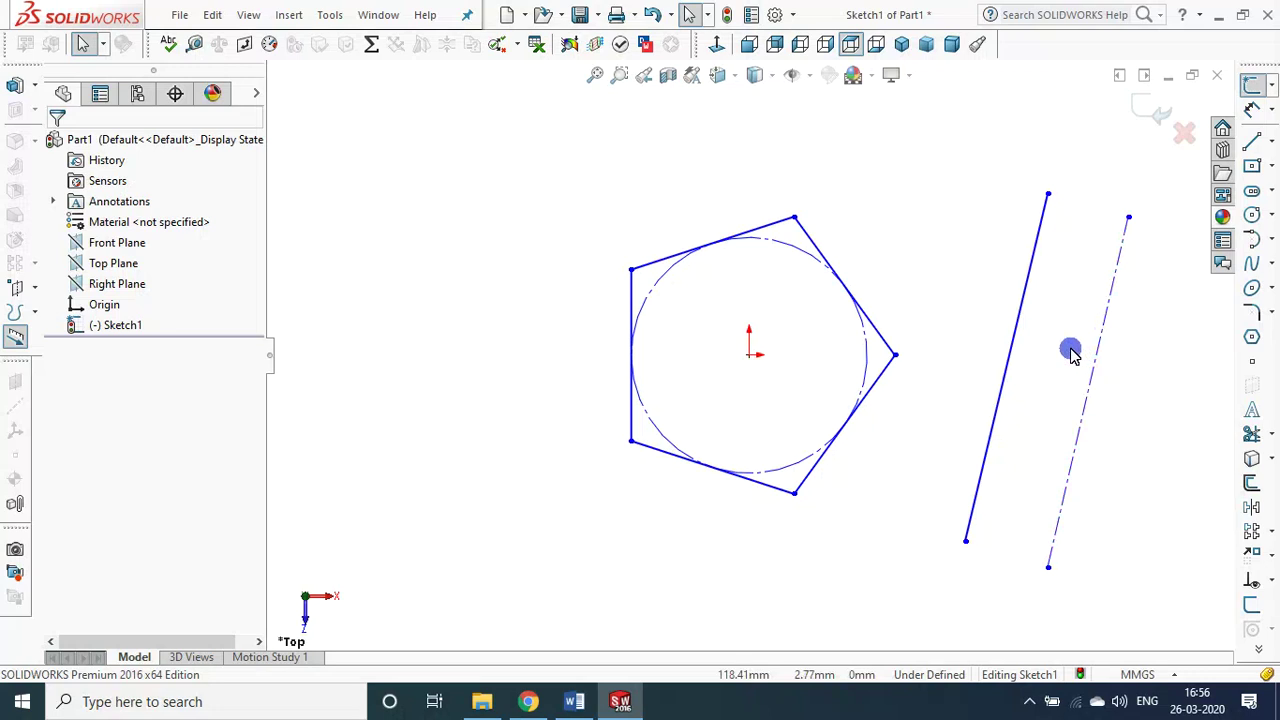
- Inspect the centre line's and solid line's properties, then window-select and delete both
{"action": "left_click", "coordinate": [1122, 268]}
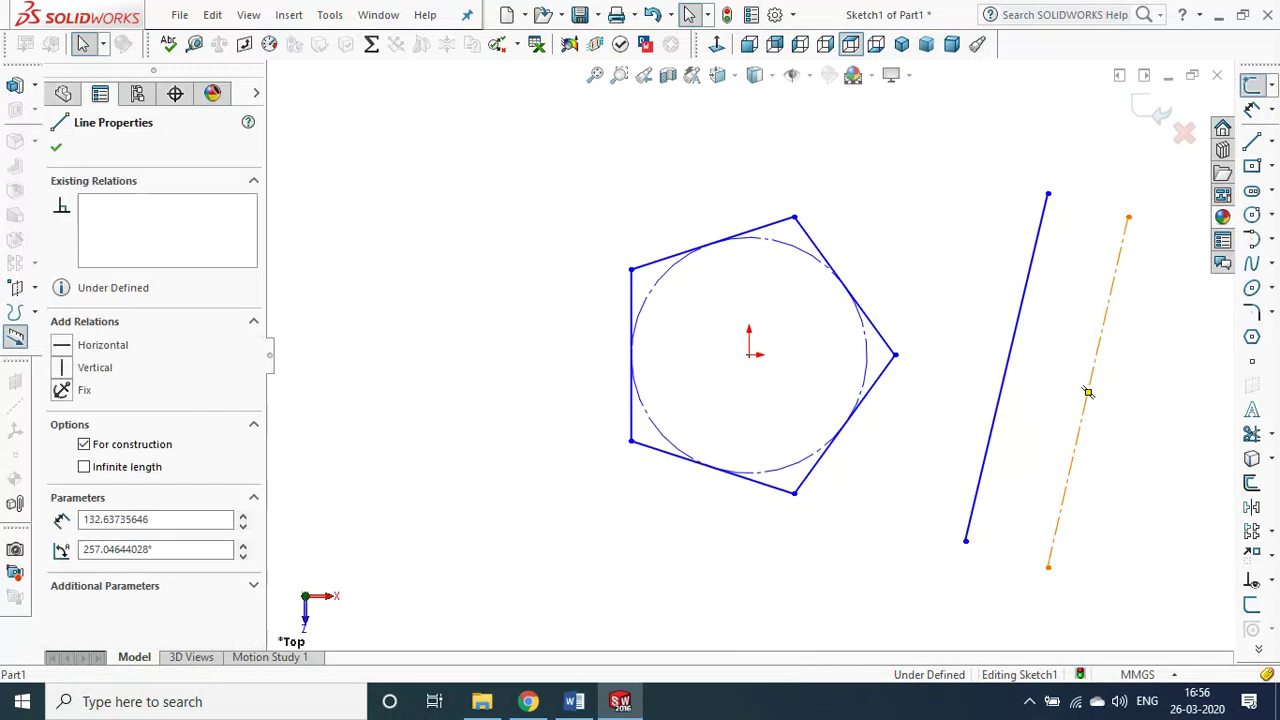
{"action": "left_click", "coordinate": [1126, 342]}
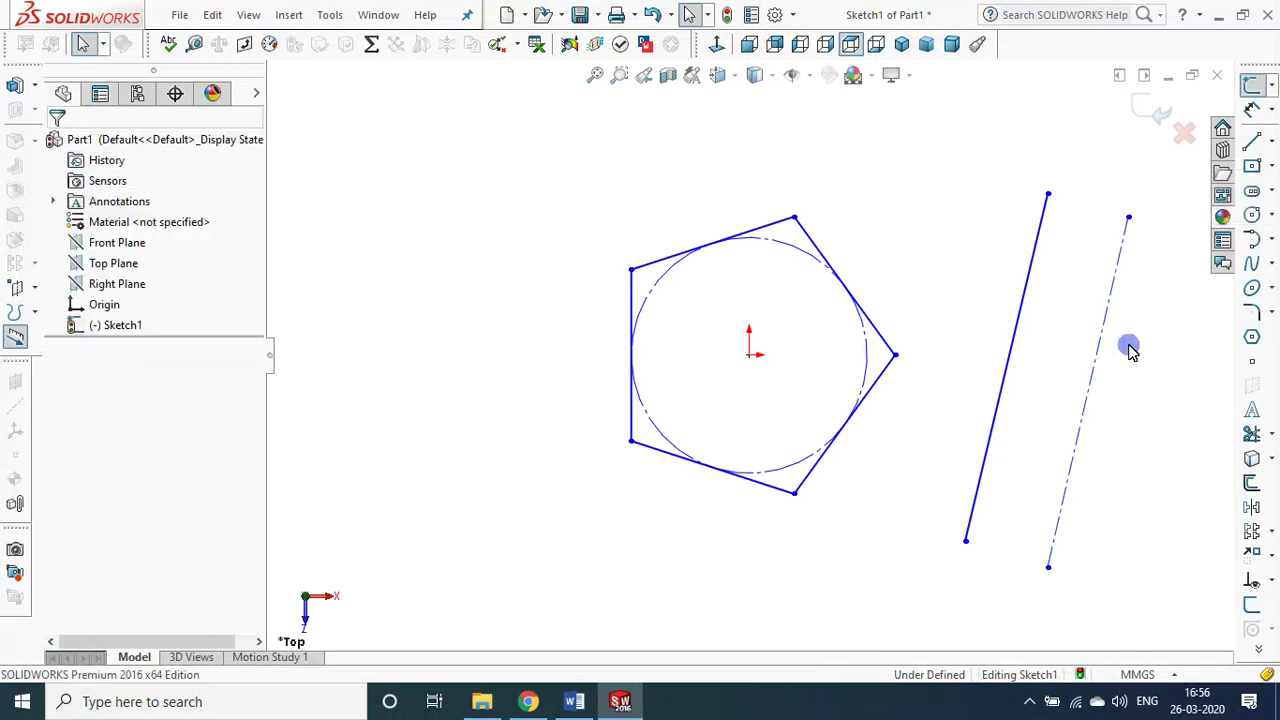
{"action": "left_click", "coordinate": [1033, 265]}
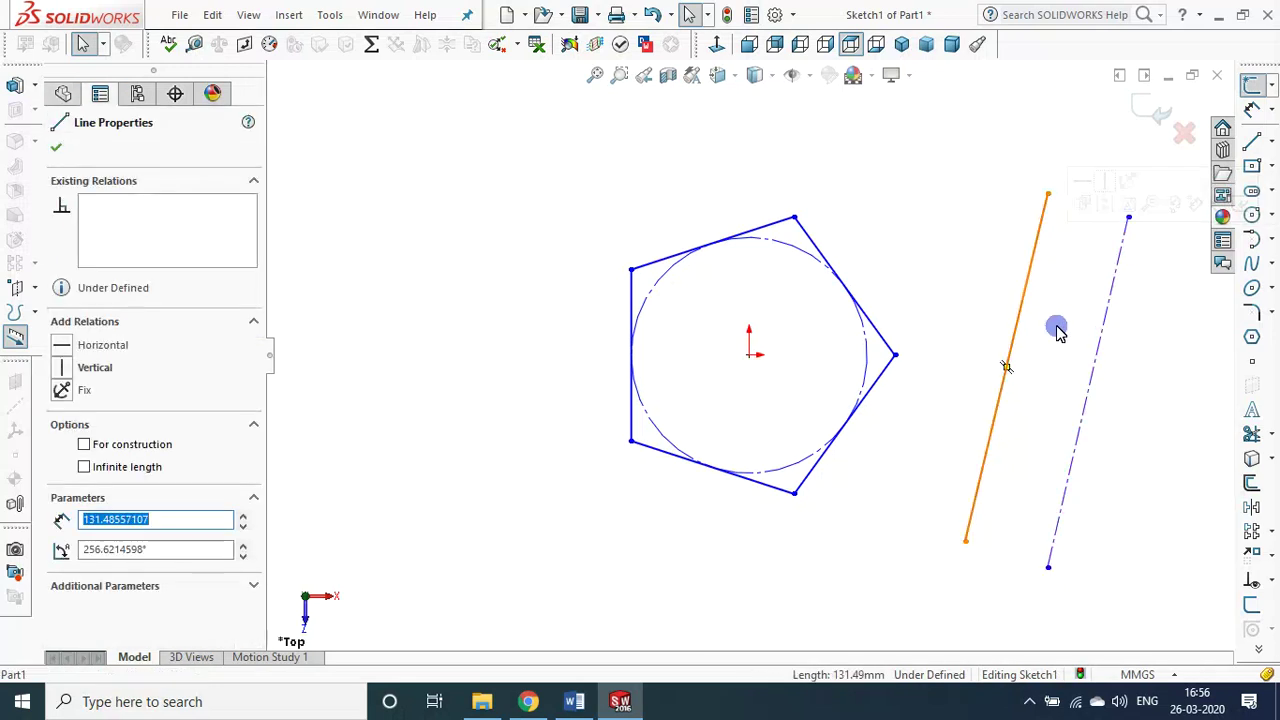
{"action": "left_click", "coordinate": [1058, 333]}
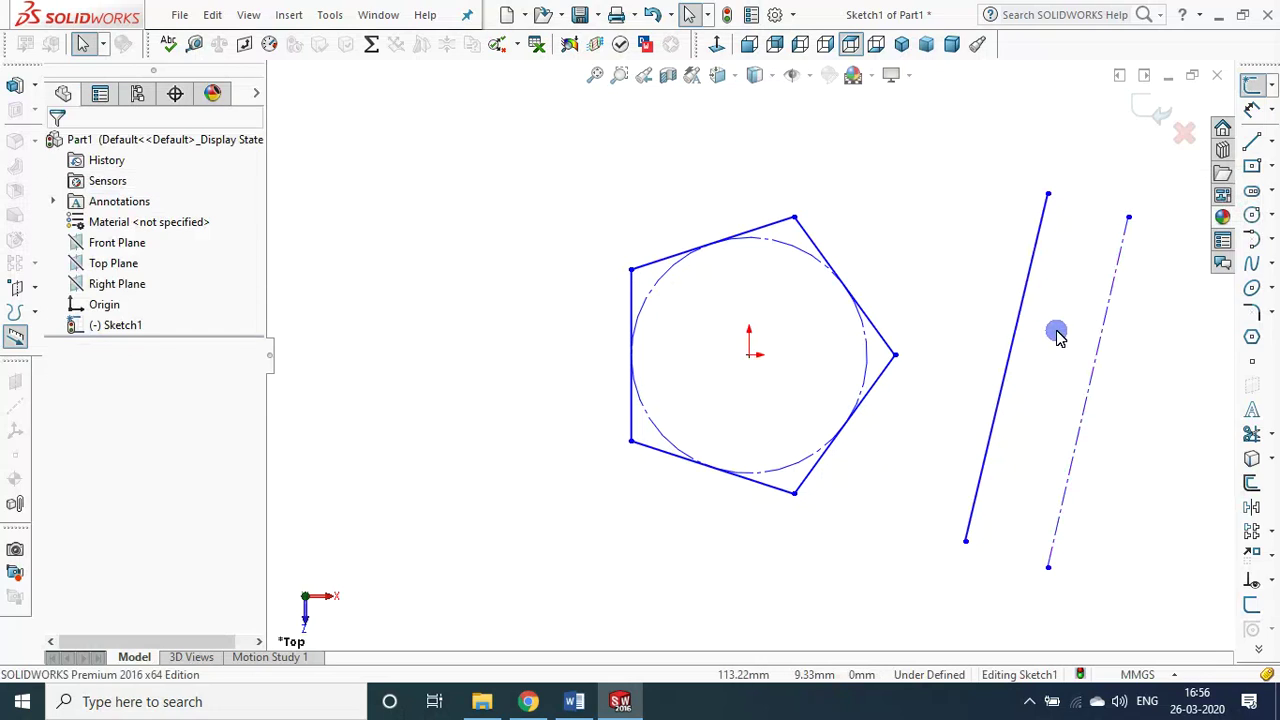
{"action": "left_click", "coordinate": [1115, 295]}
{"action": "left_click", "coordinate": [1120, 370]}
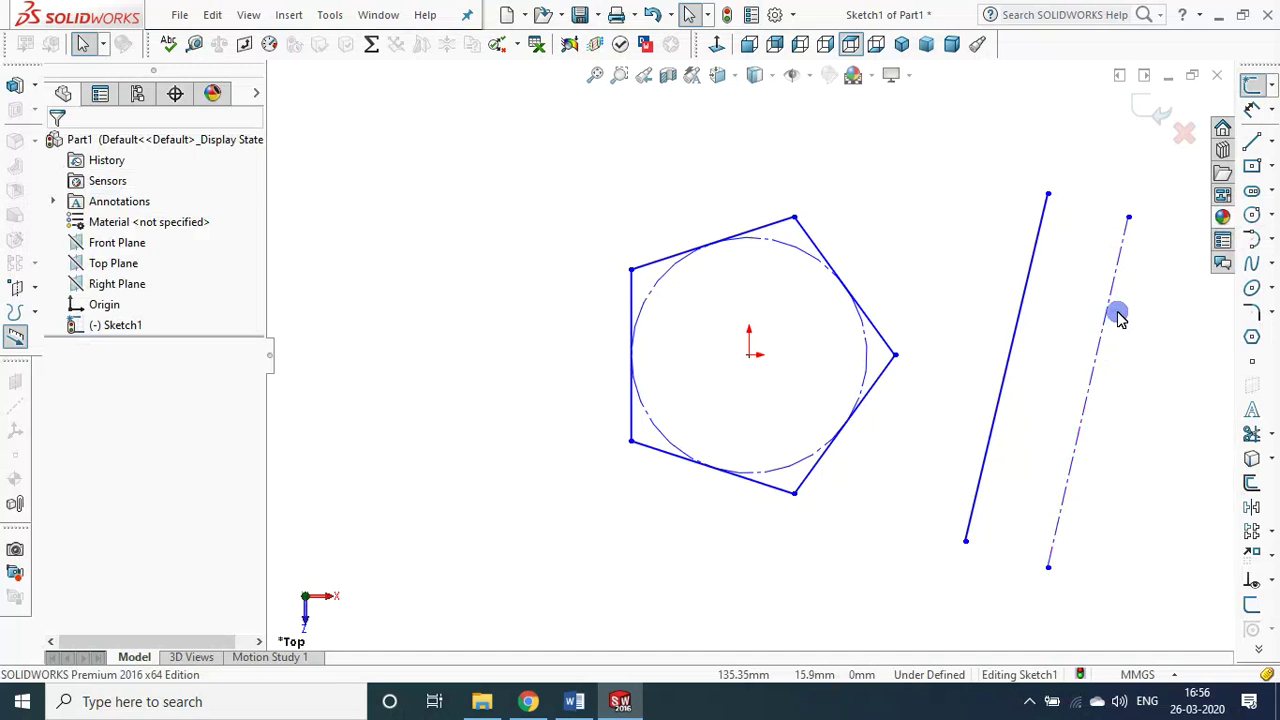
{"action": "mouse_move", "coordinate": [1148, 185]}
{"action": "left_mouse_down"}
{"action": "mouse_move", "coordinate": [953, 612]}
{"action": "mouse_move", "coordinate": [933, 610]}
{"action": "left_mouse_up"}
{"action": "key", "text": "Delete"}
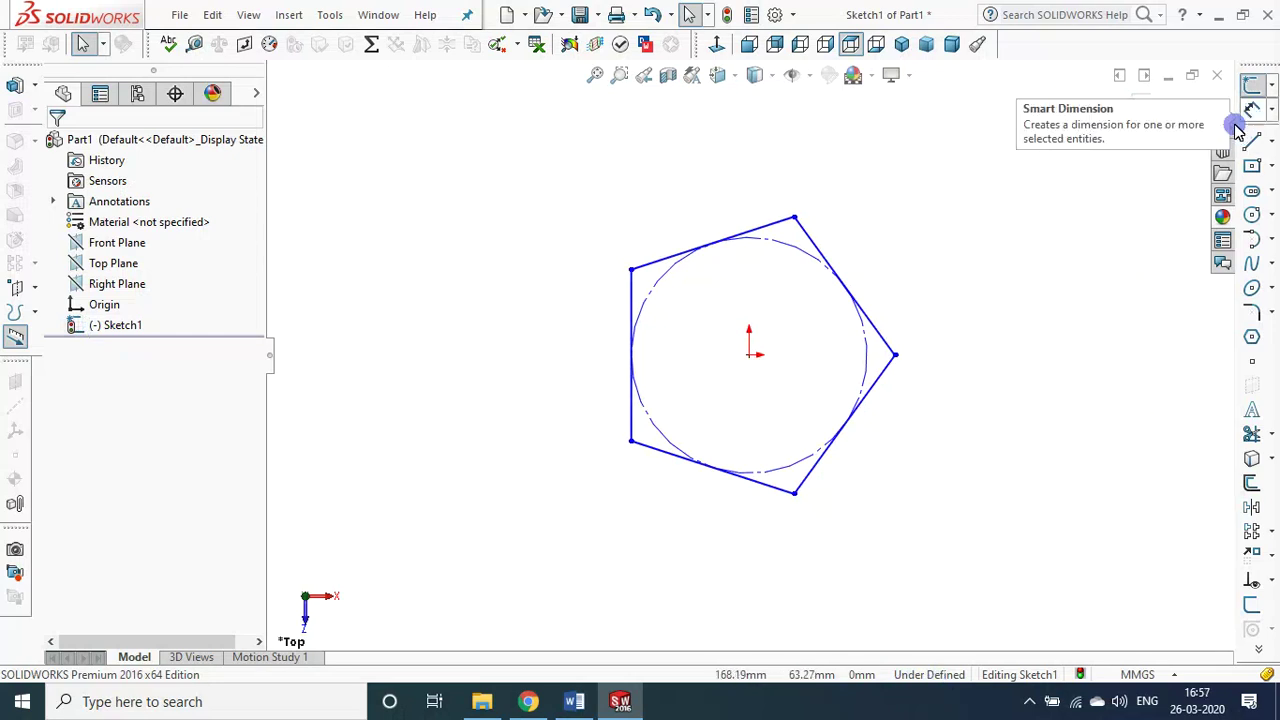
- Check the 25mm base side value in the Word notes before returning to SOLIDWORKS
{"action": "key", "text": "alt+Tab"}
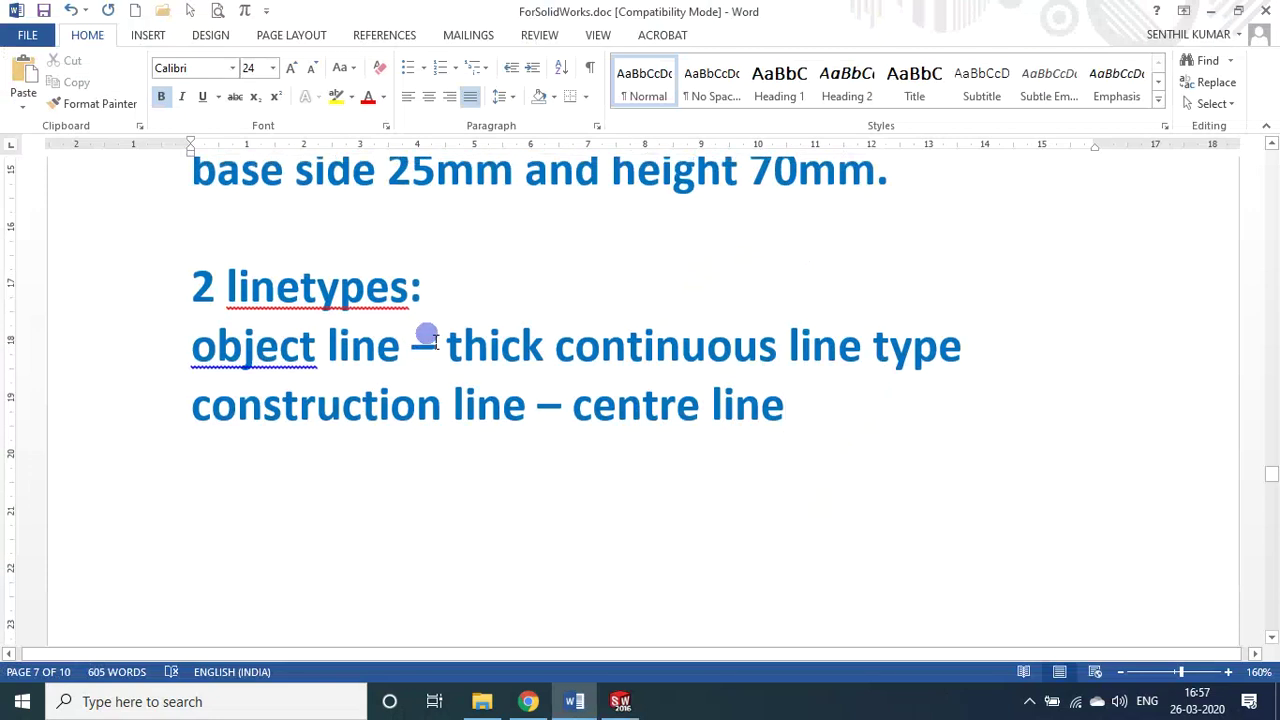
{"action": "scroll", "coordinate": [420, 342], "scroll_direction": "up", "scroll_amount": 3}
{"action": "left_click", "coordinate": [436, 375]}
{"action": "double_click", "coordinate": [428, 376]}
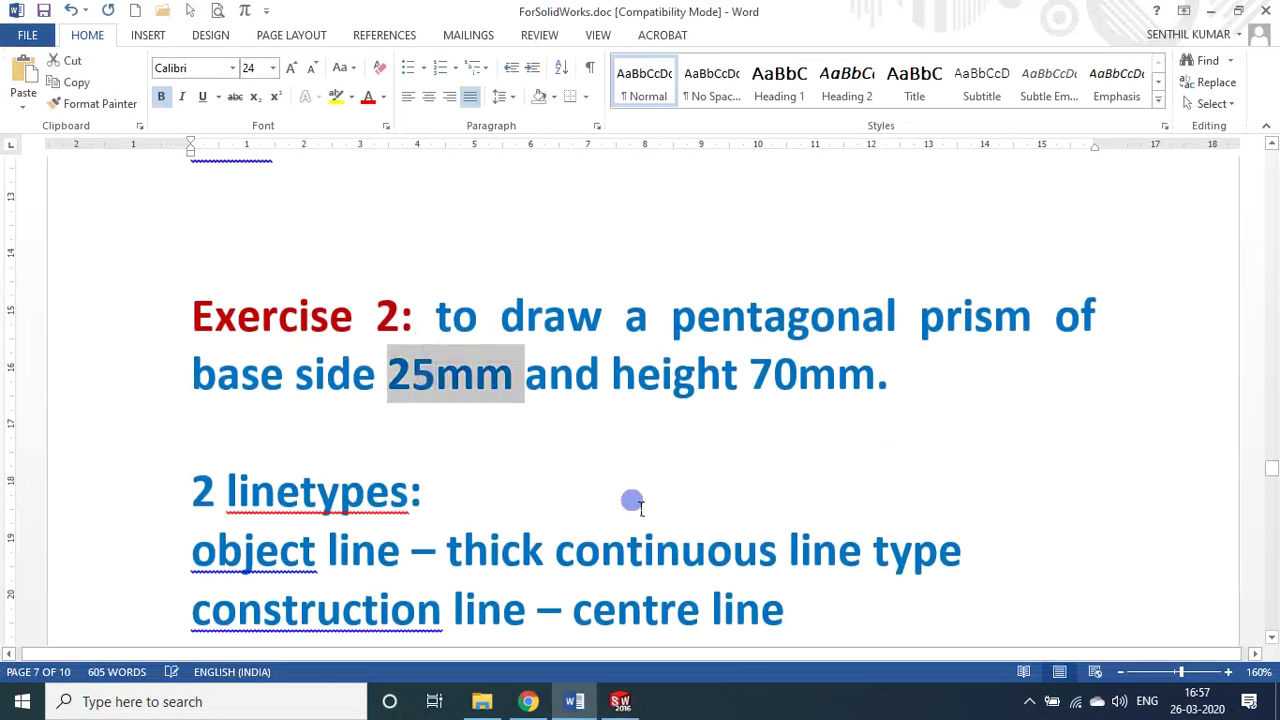
{"action": "key", "text": "alt+Tab"}
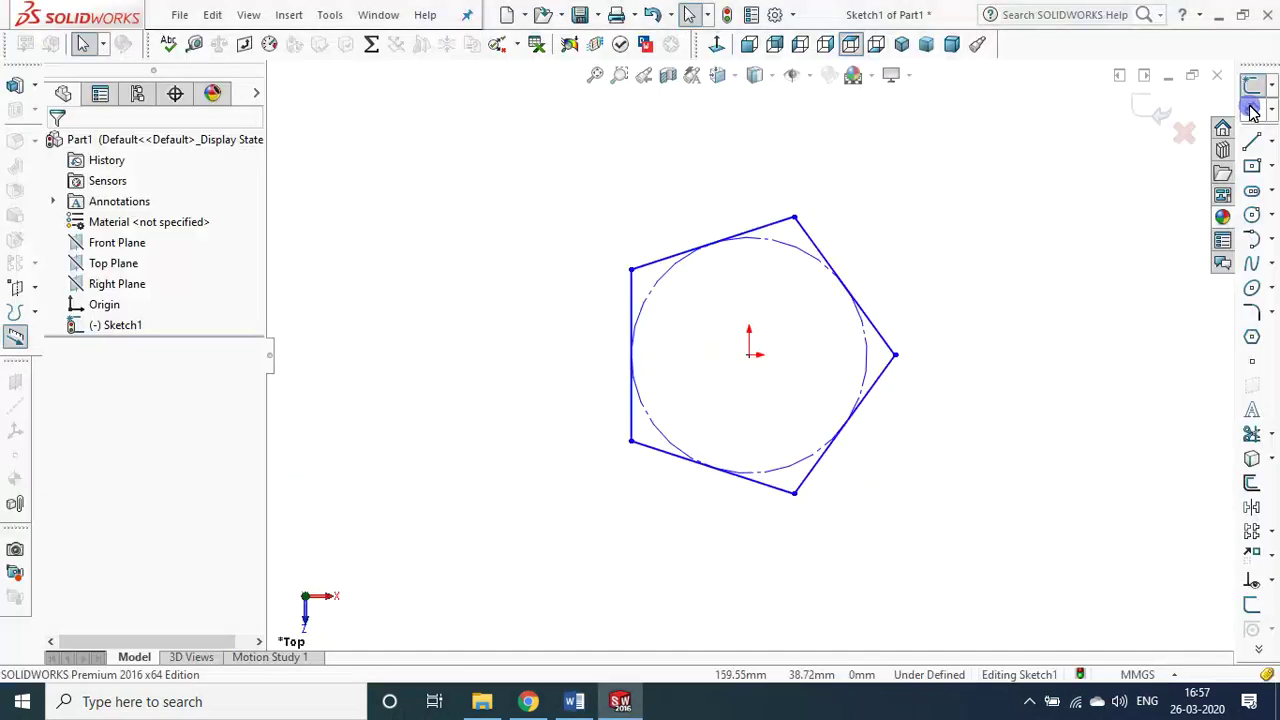
- Smart Dimension the pentagon's left edge to a length of 25 mm
{"action": "left_click", "coordinate": [1252, 108]}
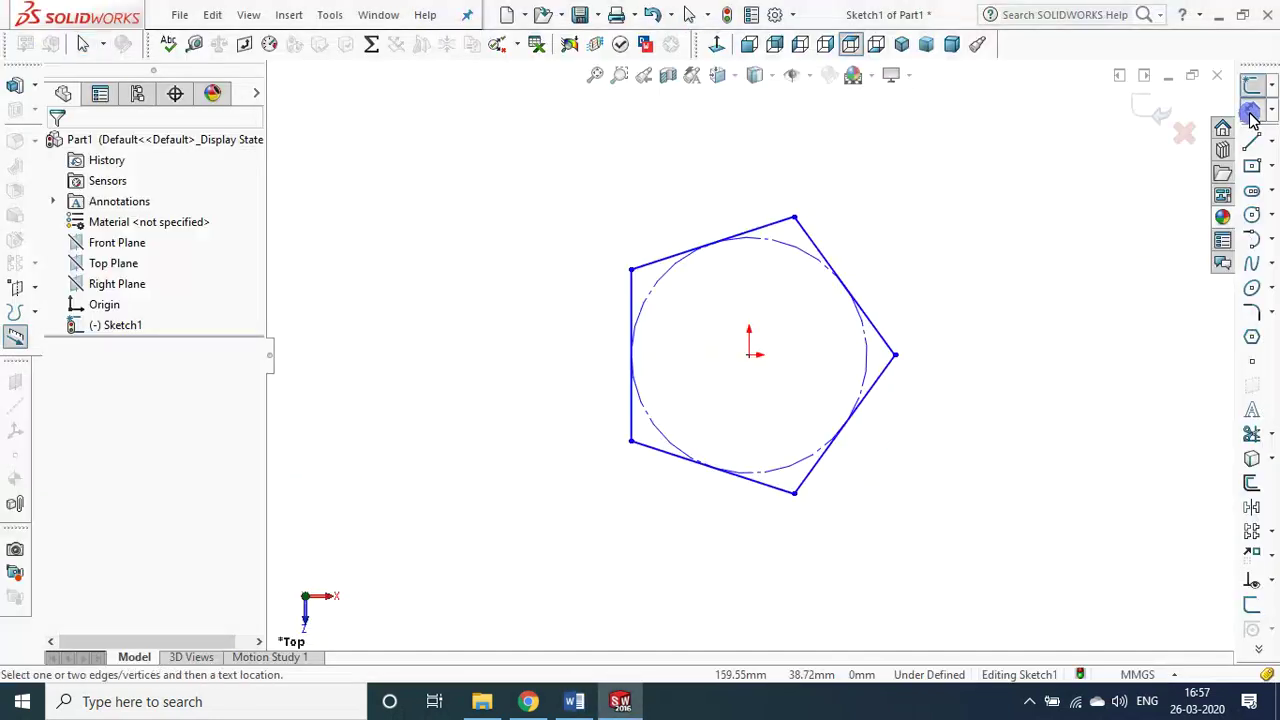
{"action": "left_click", "coordinate": [630, 292]}
{"action": "left_click", "coordinate": [570, 333]}
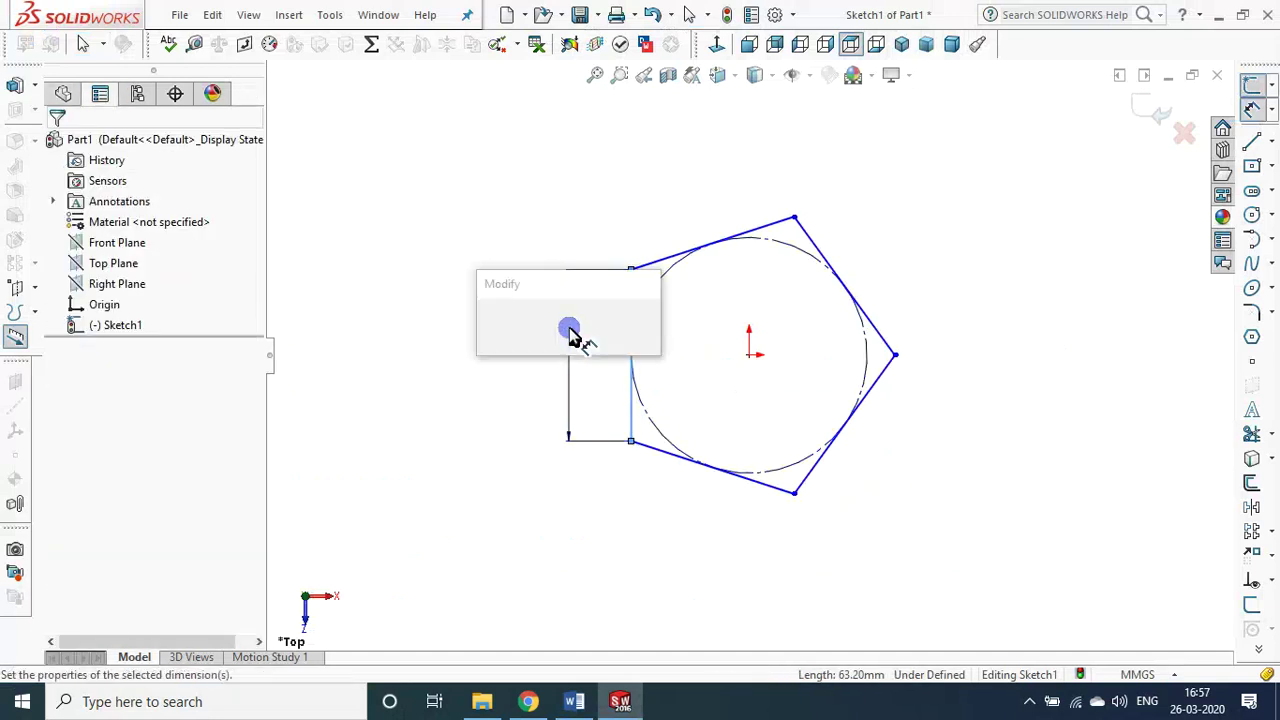
{"action": "type", "text": "25"}
{"action": "key", "text": "Return"}
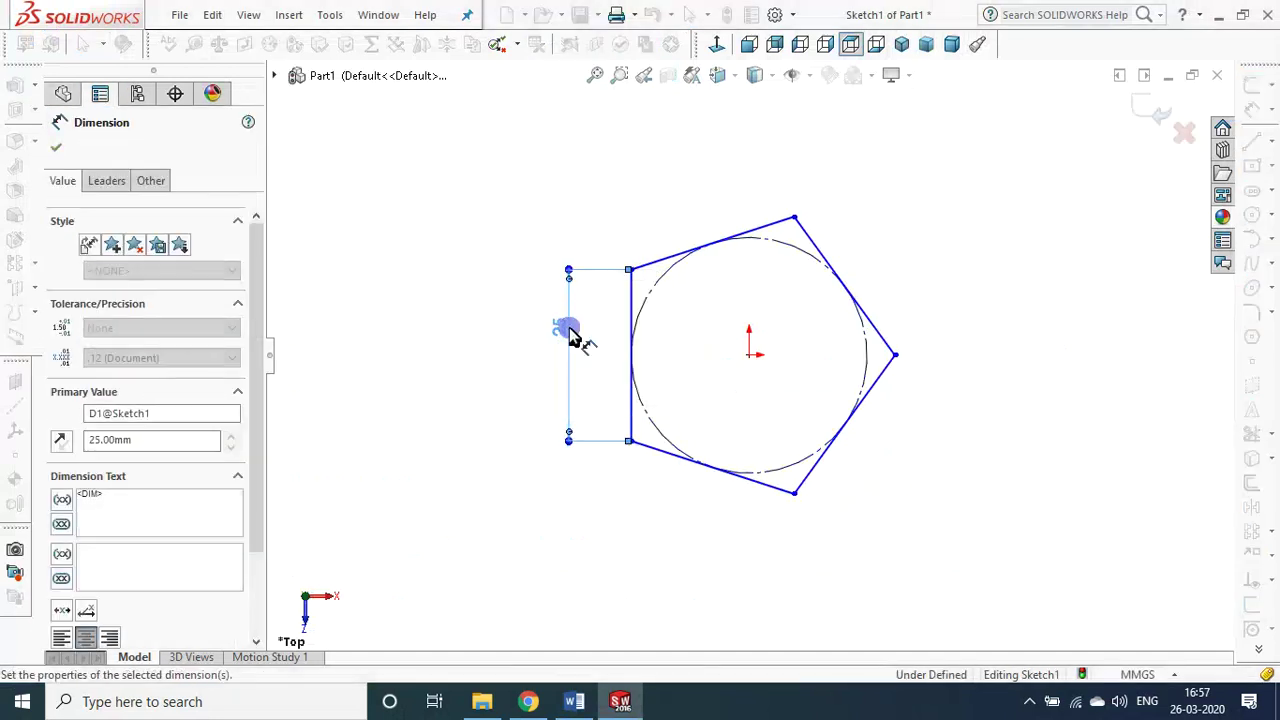
{"action": "left_click", "coordinate": [950, 278]}
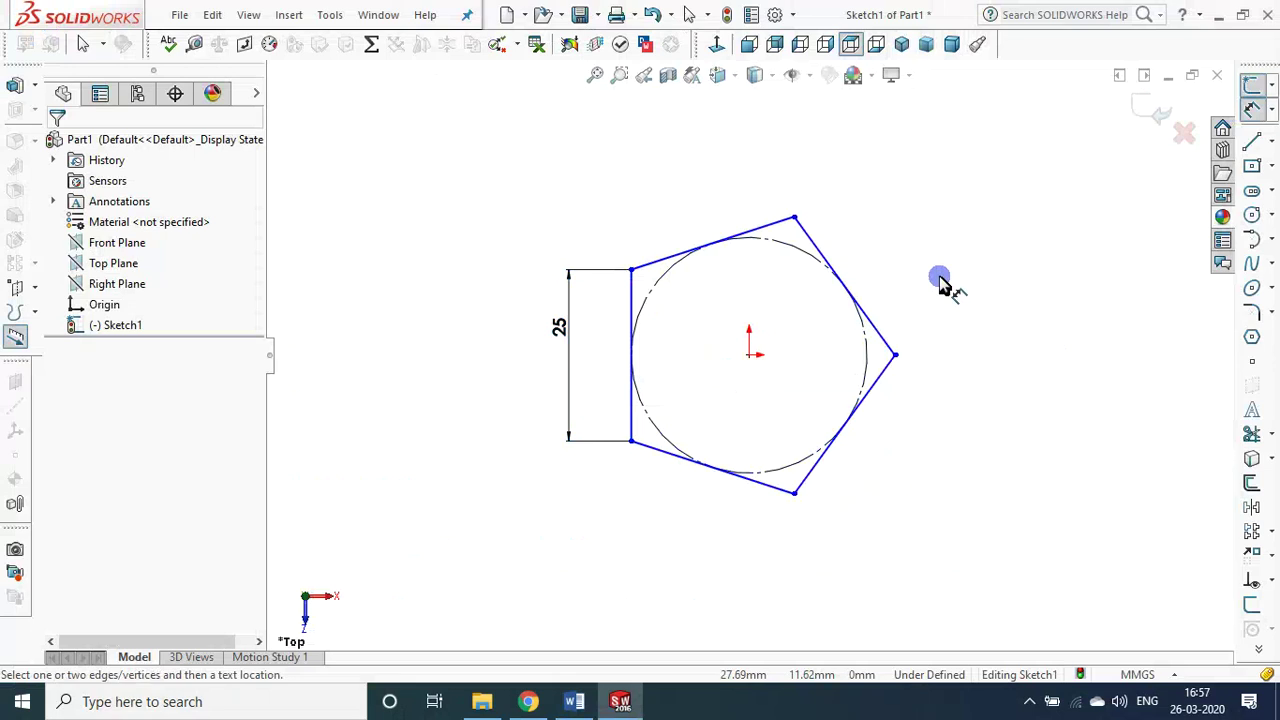
{"action": "key", "text": "Escape"}
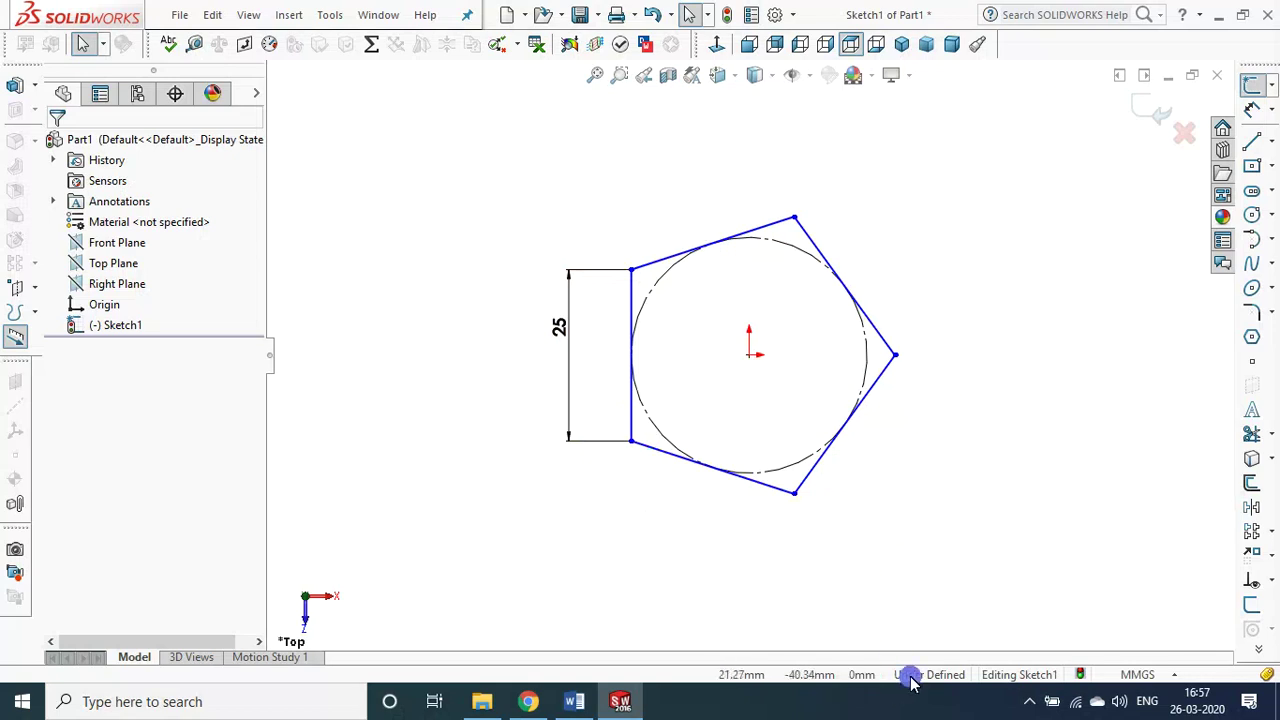
- Add a Vertical relation to the pentagon's 25 mm left side
{"action": "left_click", "coordinate": [632, 292]}
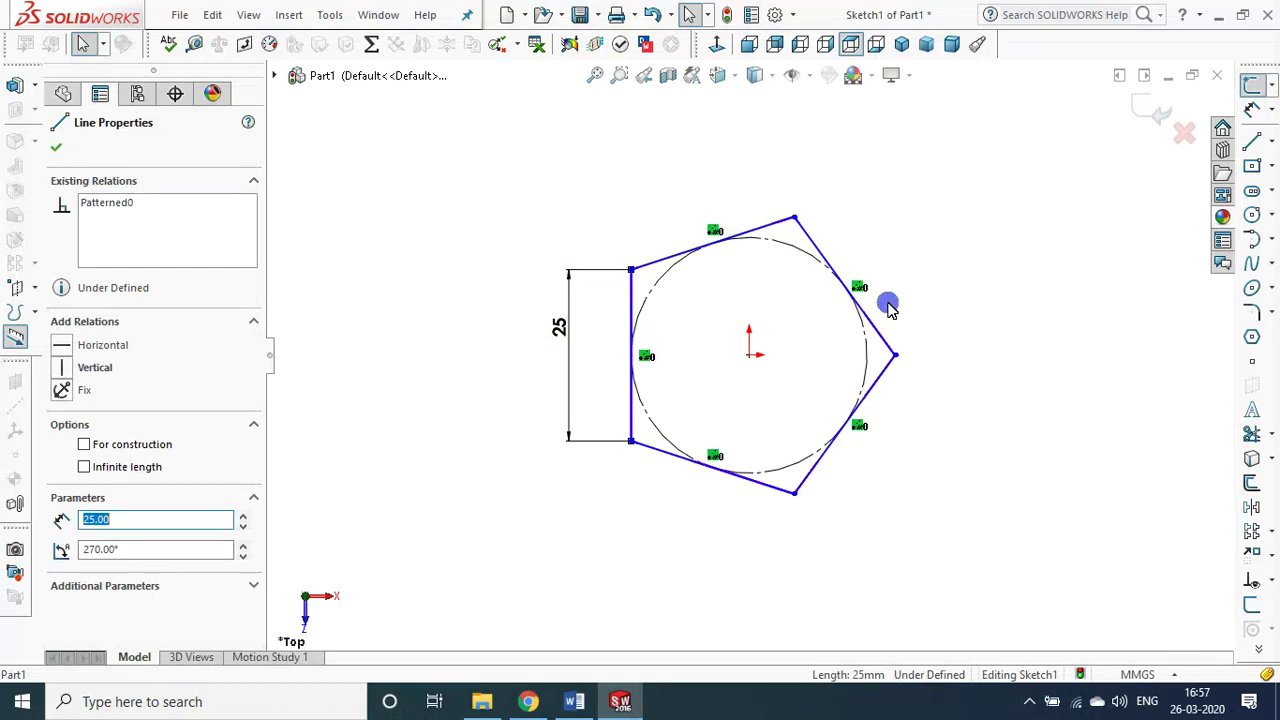
{"action": "left_click", "coordinate": [626, 200]}
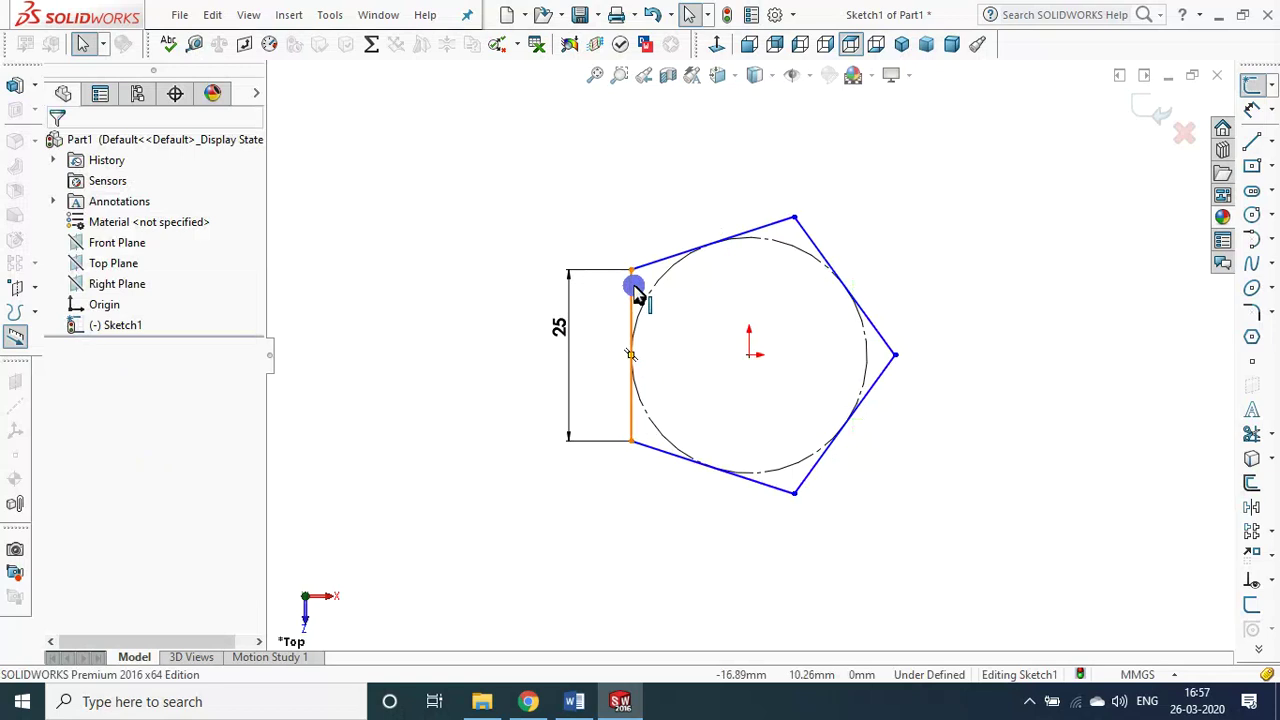
{"action": "left_click", "coordinate": [635, 292]}
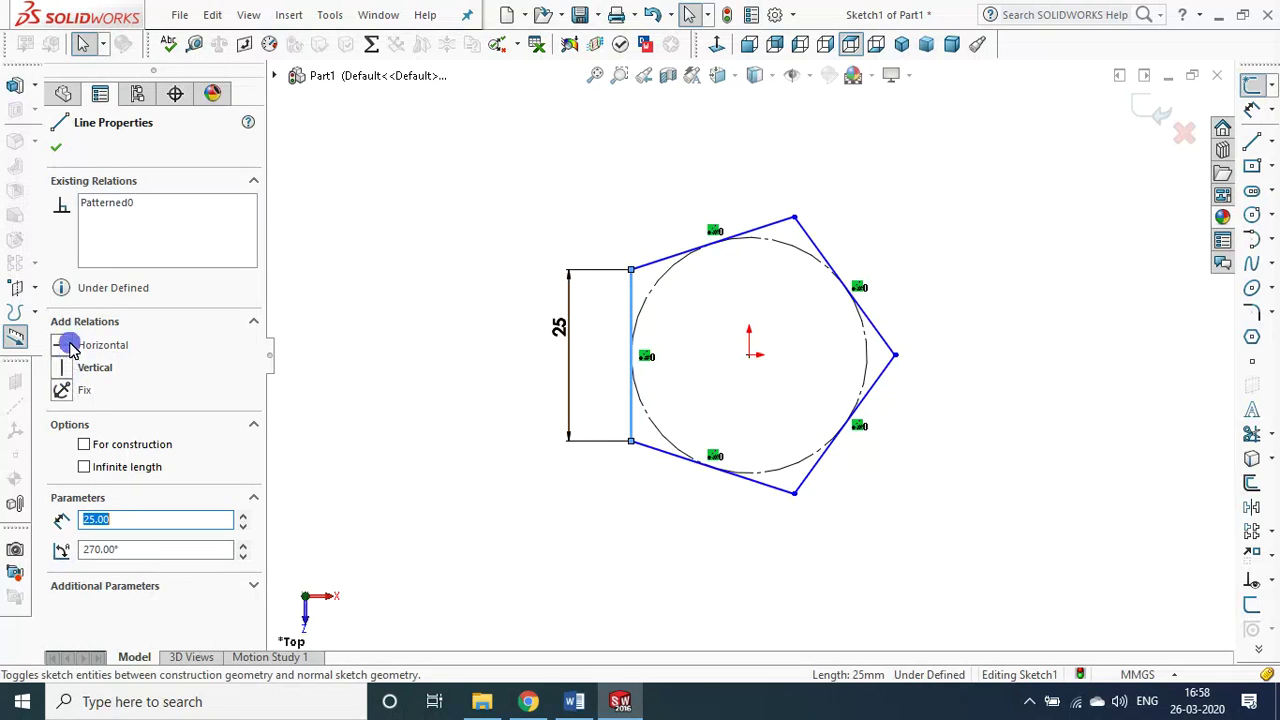
{"action": "left_click", "coordinate": [62, 370]}
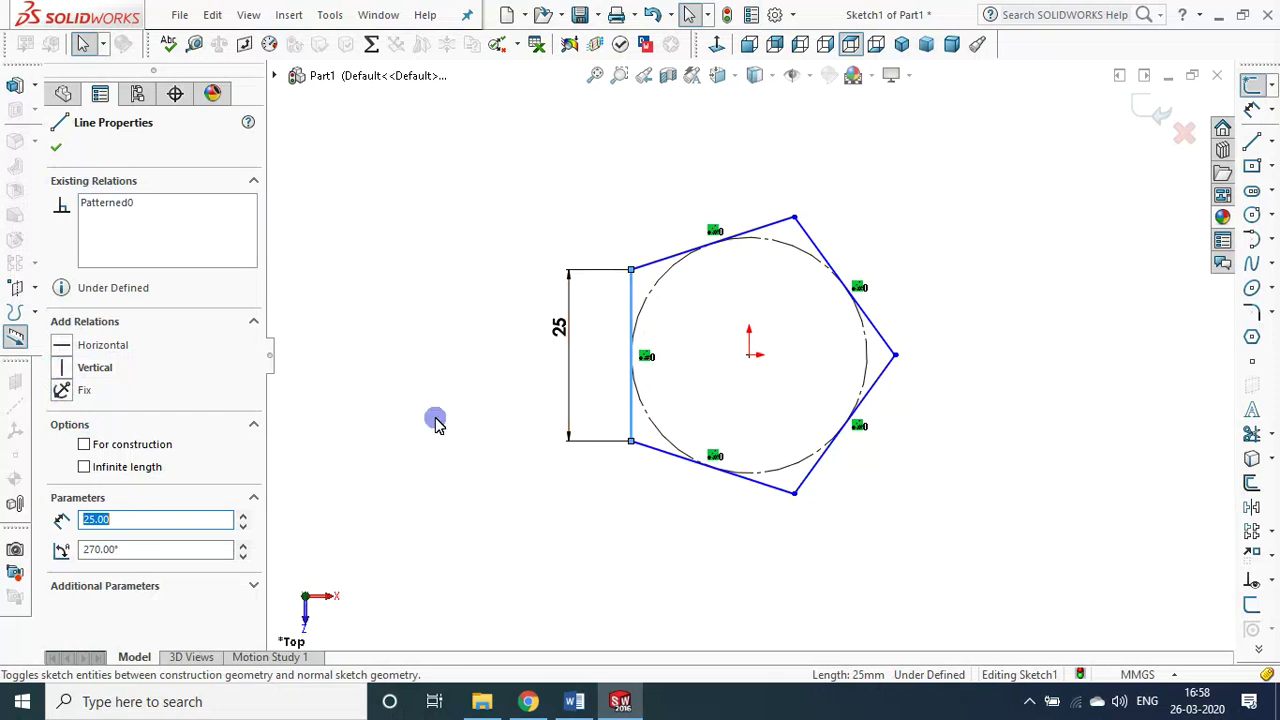
{"action": "left_click", "coordinate": [64, 370]}
{"action": "left_click", "coordinate": [450, 282]}
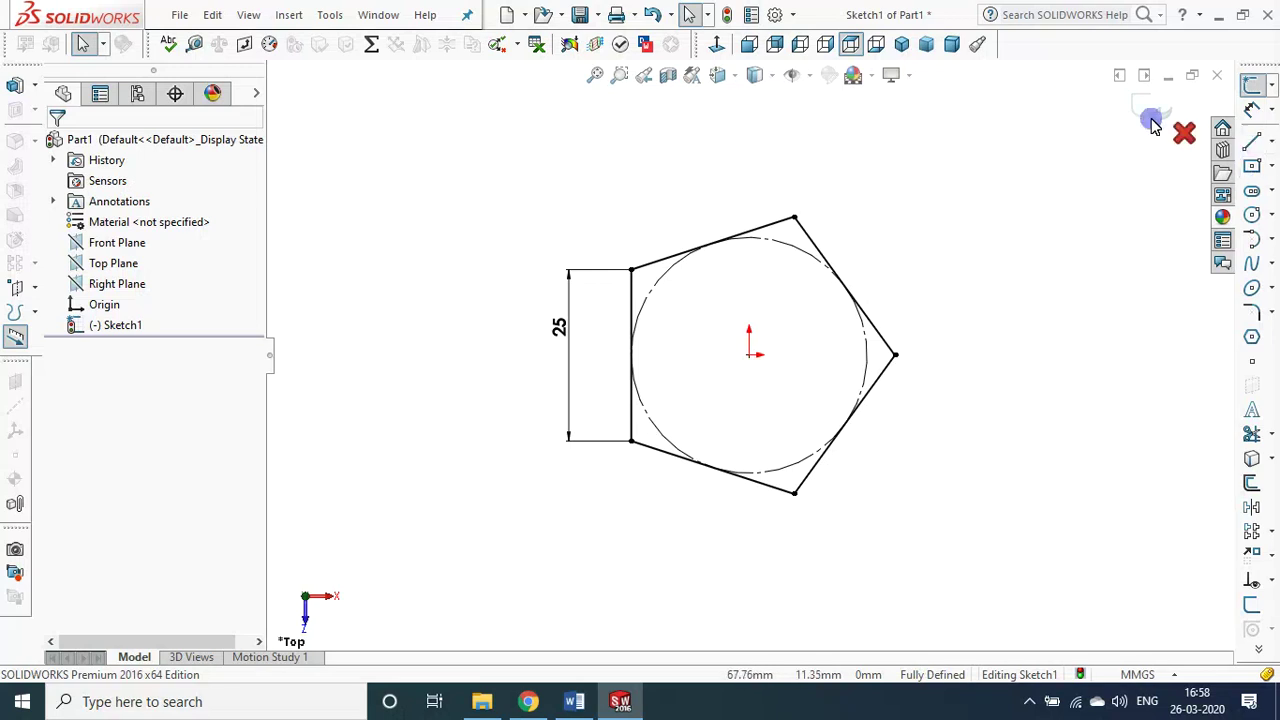
- Dimension origin to right corner horizontally at 21.27 mm, then bring up the Word notes
{"action": "left_click", "coordinate": [1258, 116]}
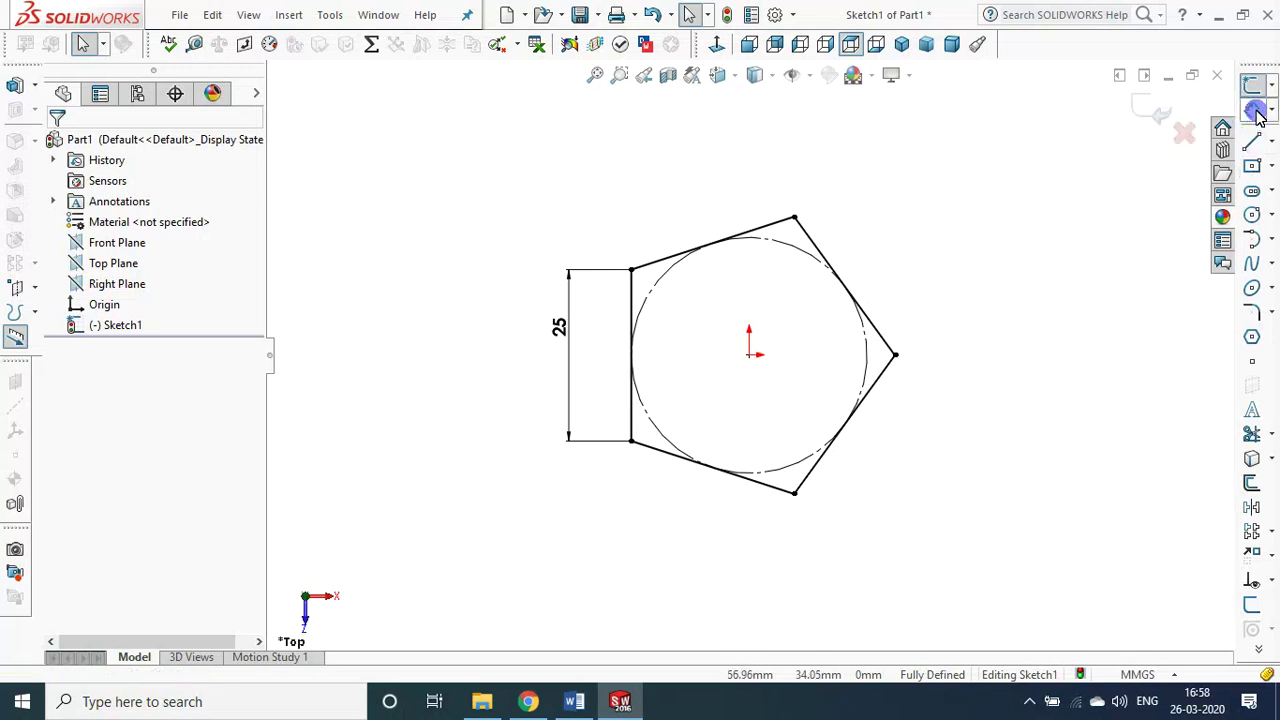
{"action": "left_click", "coordinate": [748, 356]}
{"action": "left_click", "coordinate": [895, 355]}
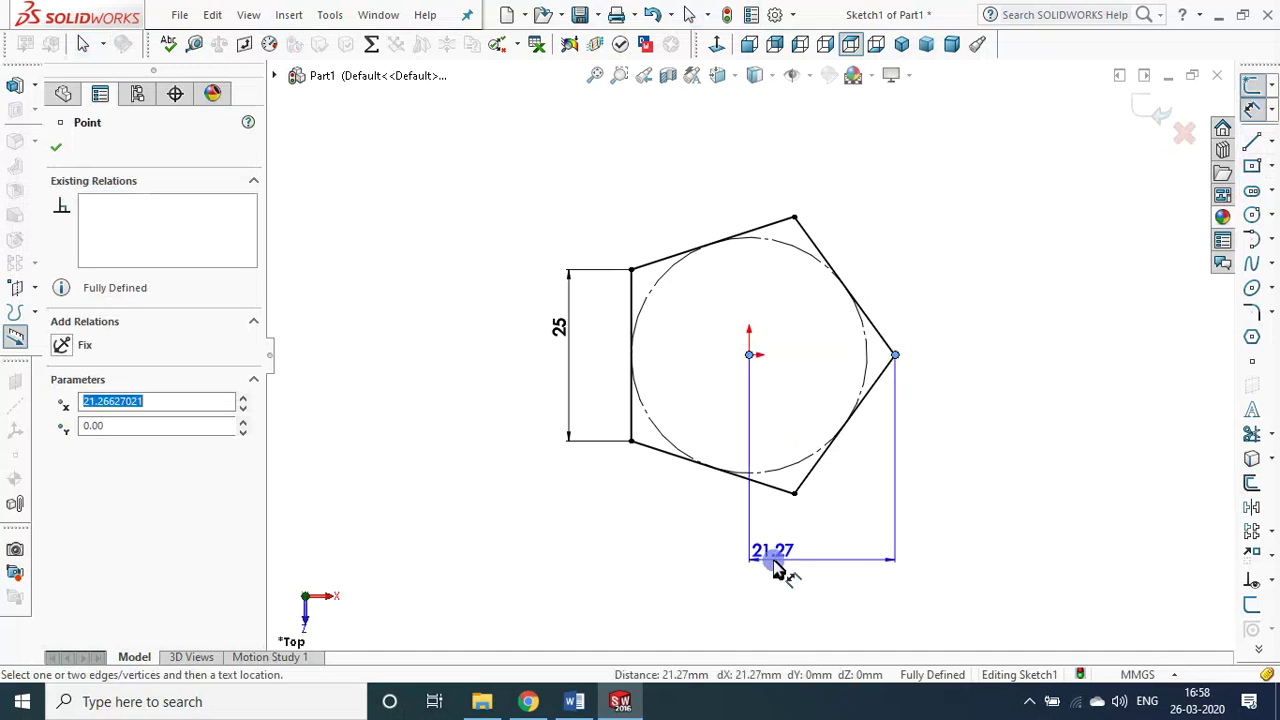
{"action": "left_click", "coordinate": [785, 565]}
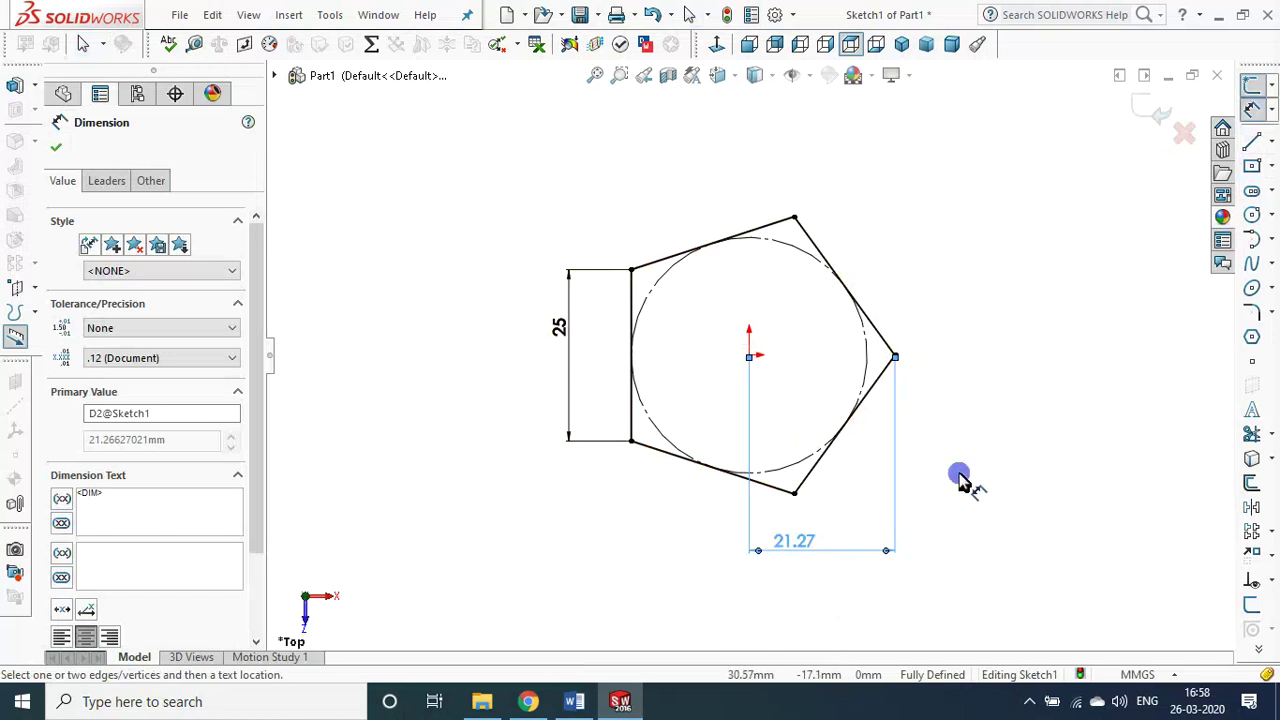
{"action": "key", "text": "Escape"}
{"action": "key", "text": "Escape"}
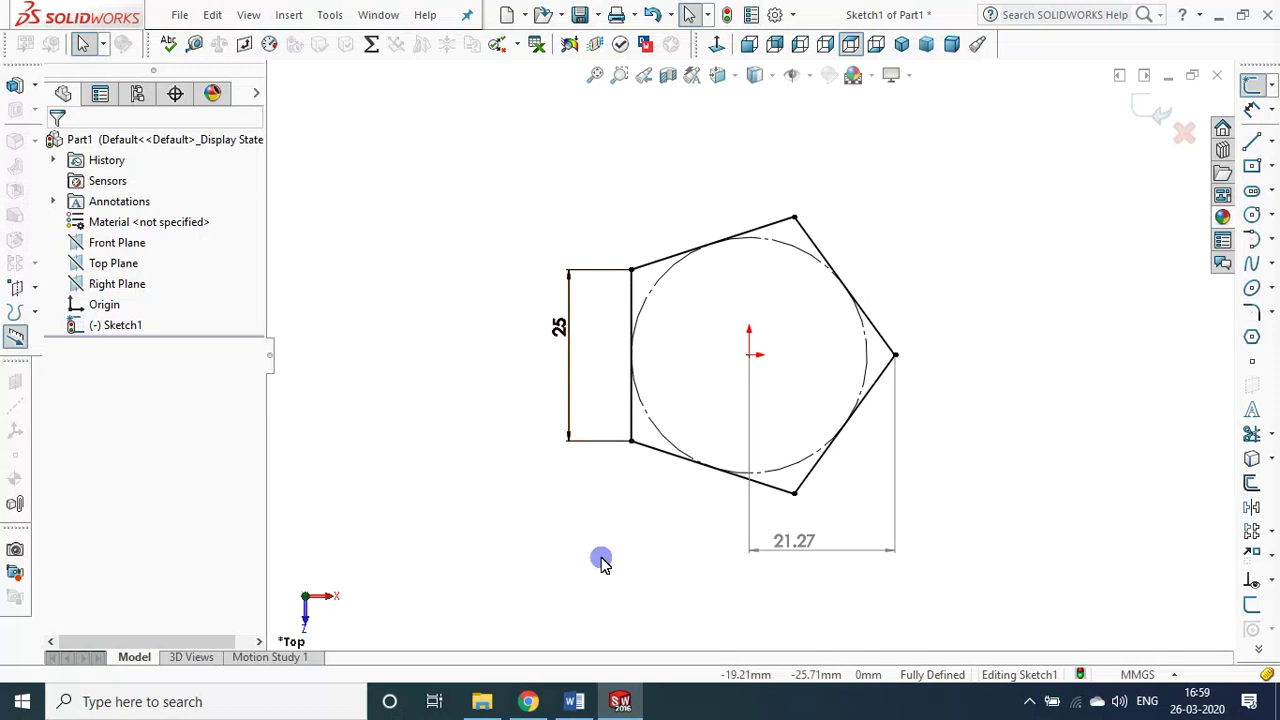
{"action": "left_click", "coordinate": [578, 702]}
{"action": "scroll", "coordinate": [456, 448], "scroll_direction": "down", "scroll_amount": 3}
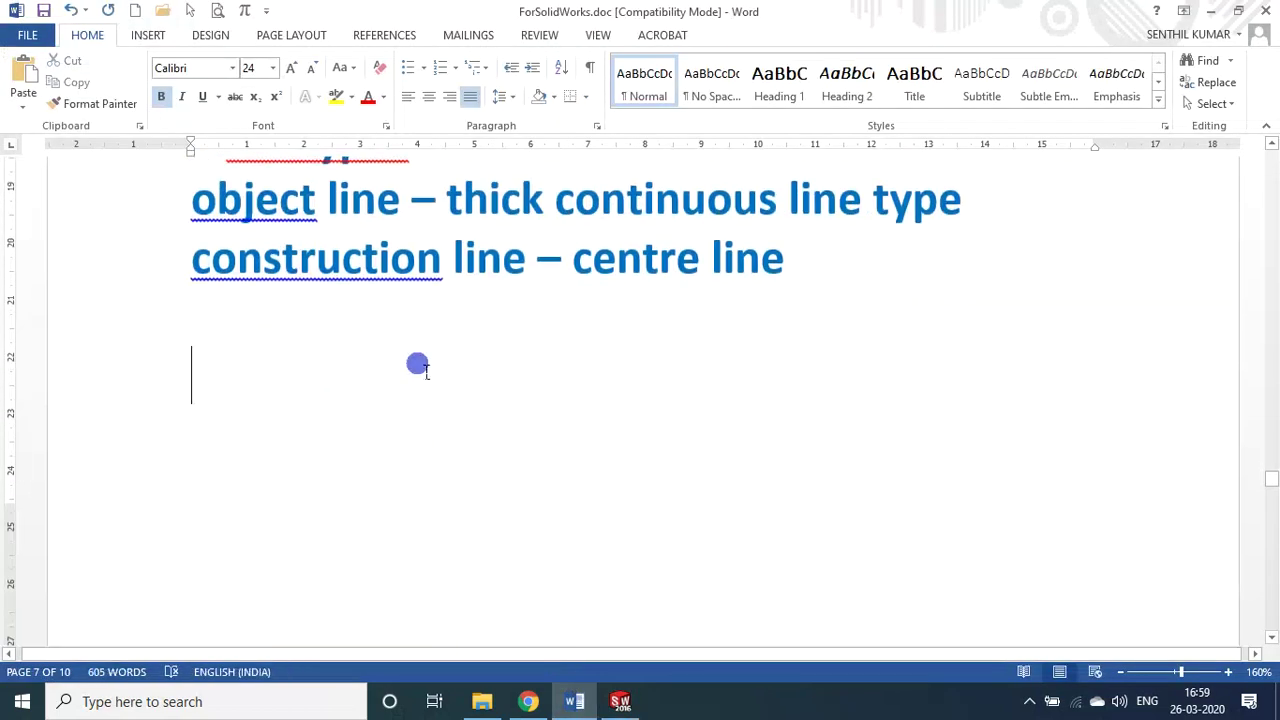
- Type '2 types of dimensions' with numbered items Driving and Driven, and hide page white space
{"action": "type", "text": "2 "}
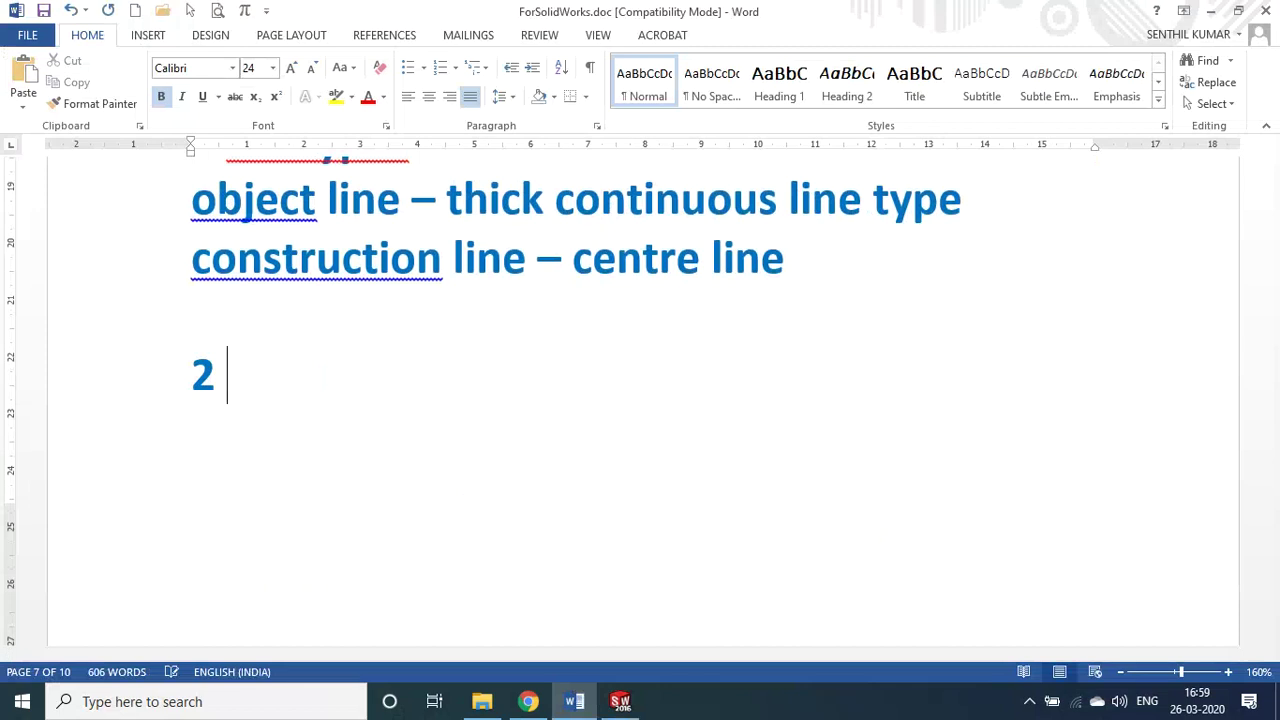
{"action": "type", "text": "types ofdim"}
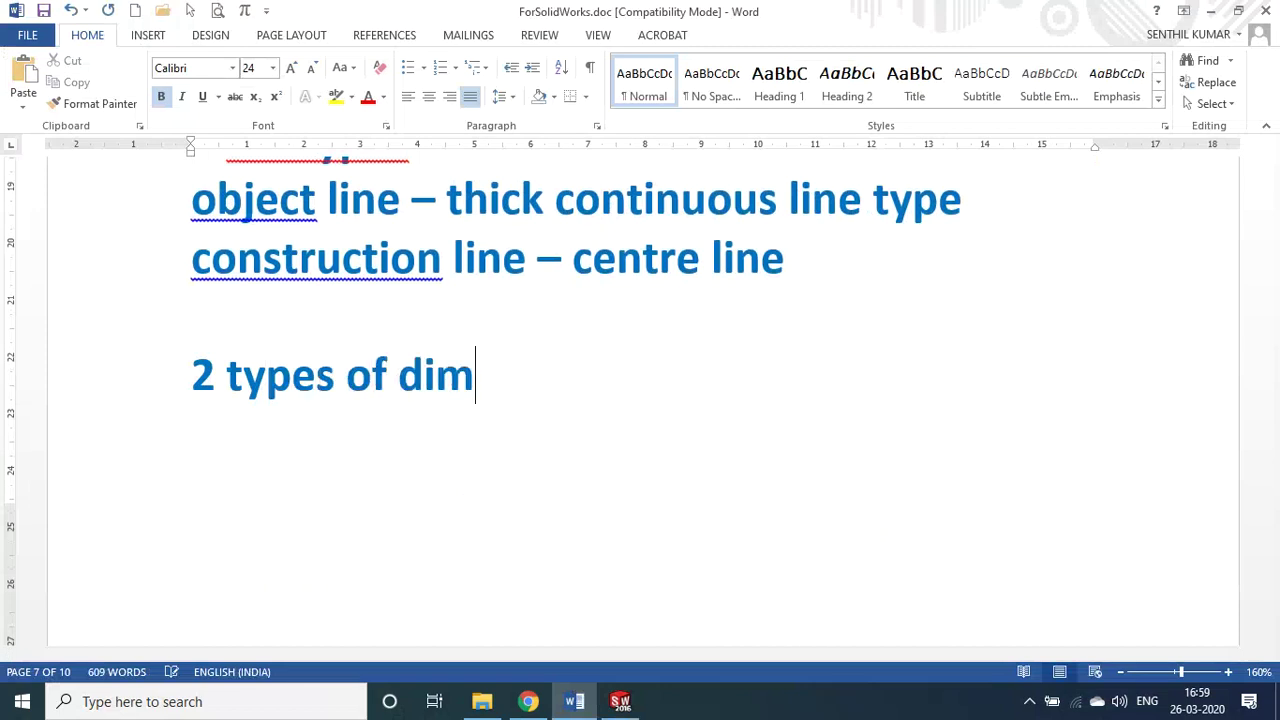
{"action": "type", "text": "sions"}
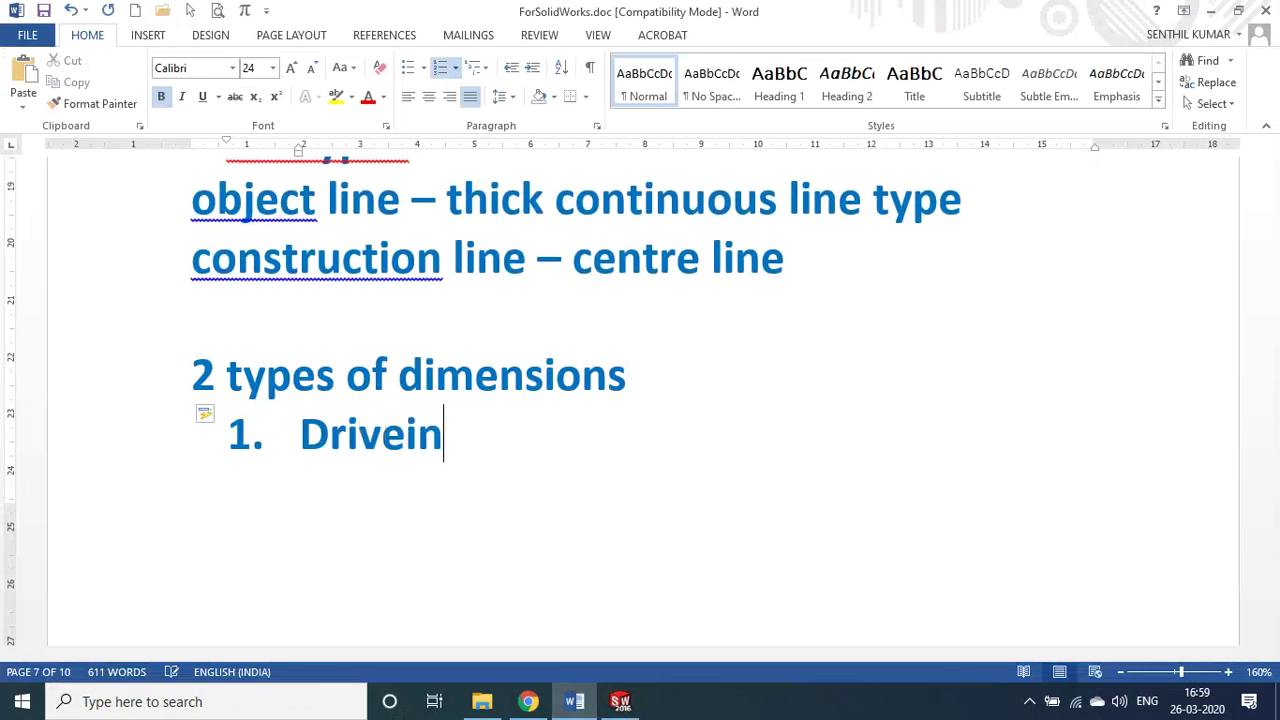
{"action": "type", "text": "Driving"}
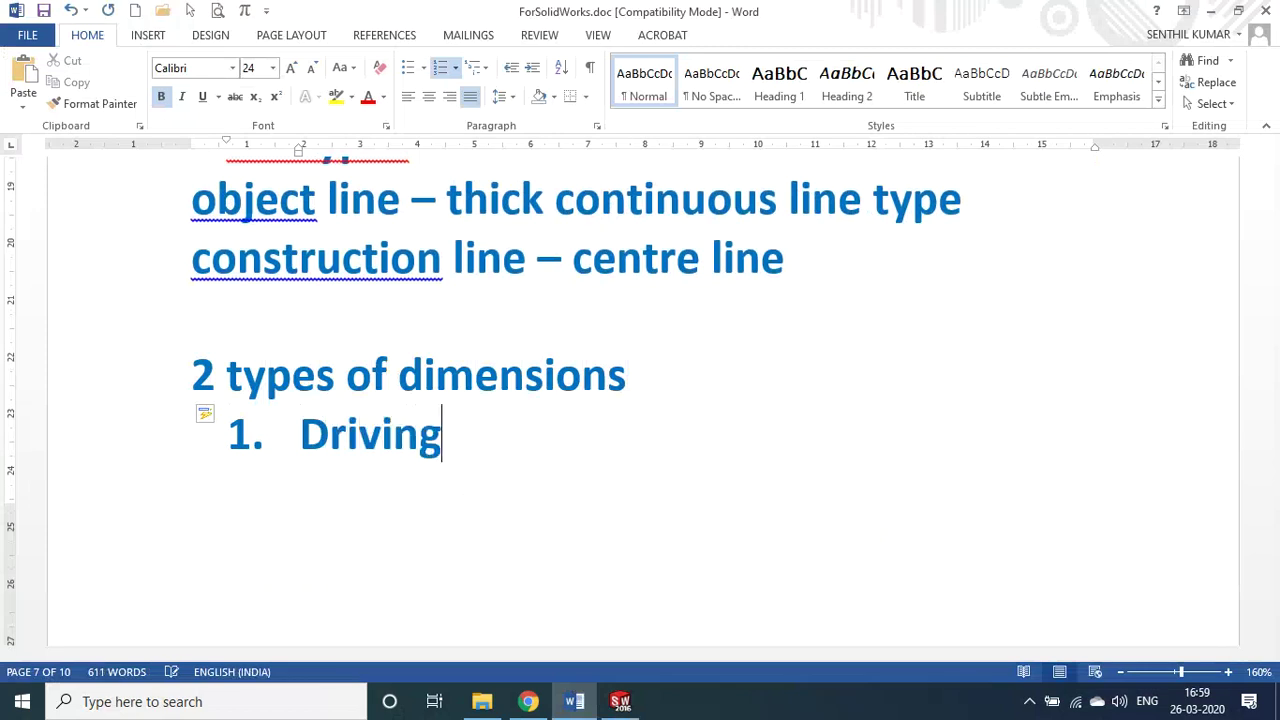
{"action": "key", "text": "Return"}
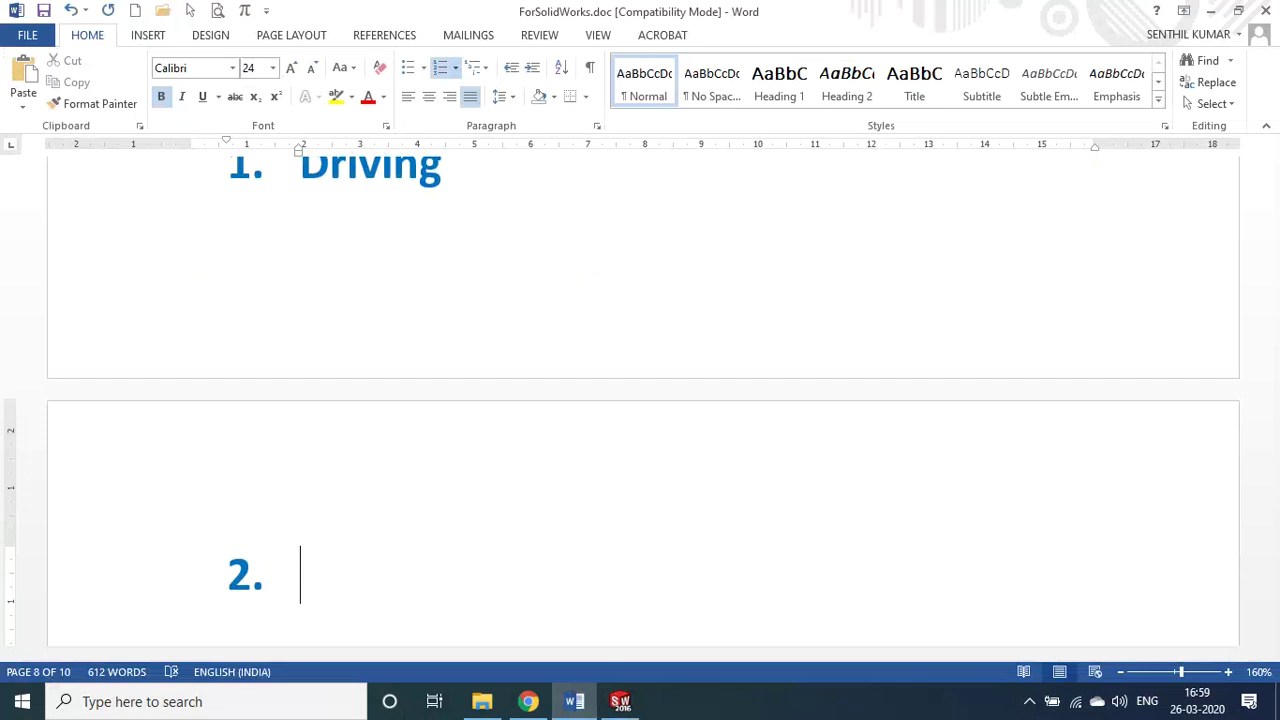
{"action": "type", "text": "riven"}
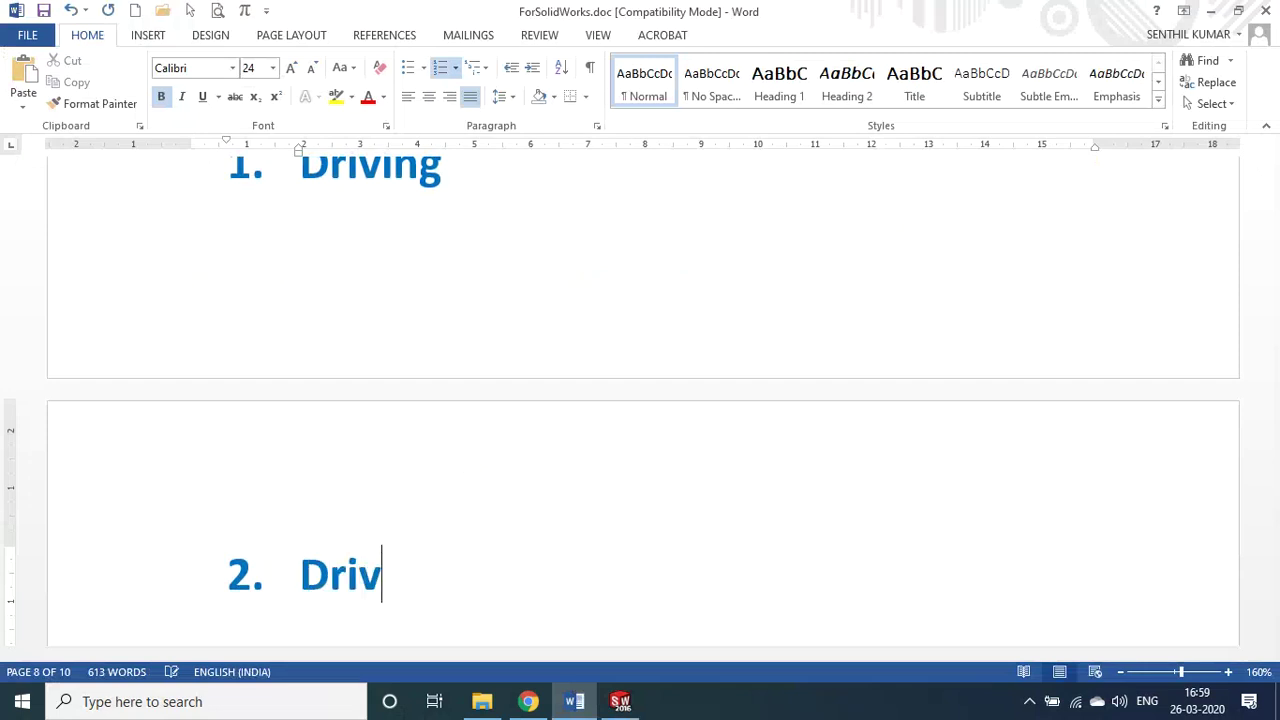
{"action": "double_click", "coordinate": [623, 372]}
{"action": "double_click", "coordinate": [520, 420]}
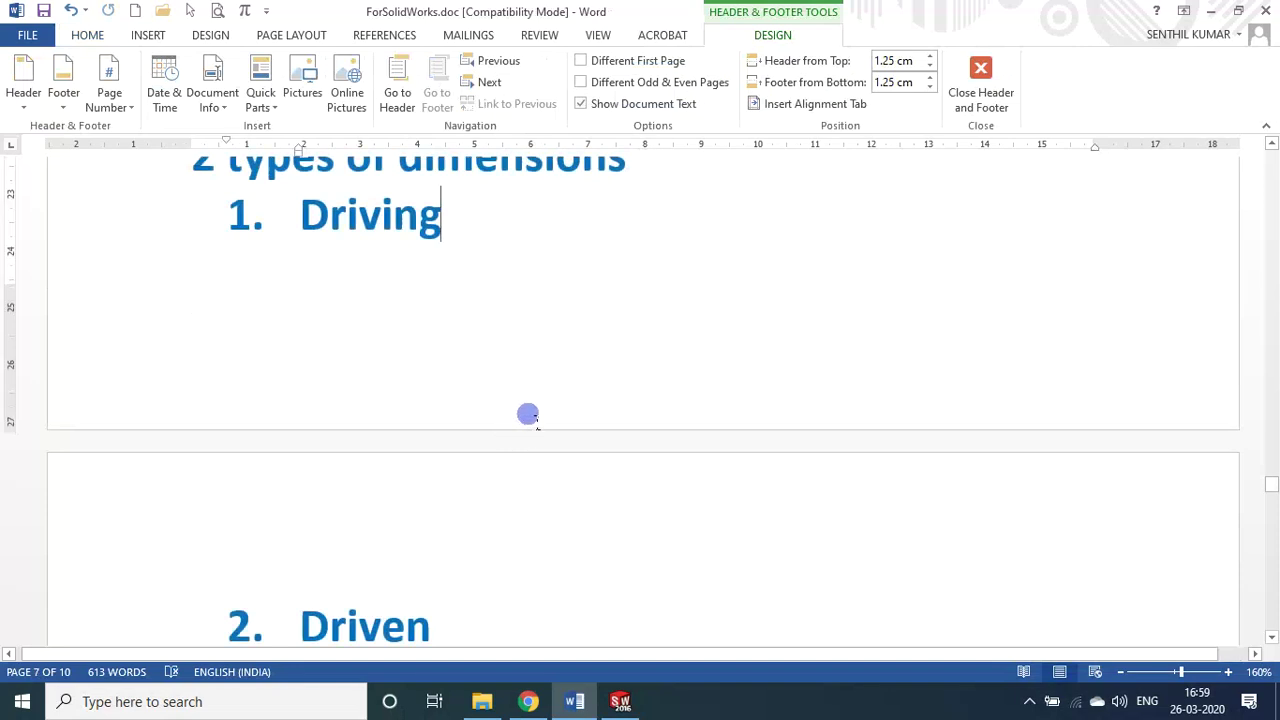
{"action": "double_click", "coordinate": [541, 447]}
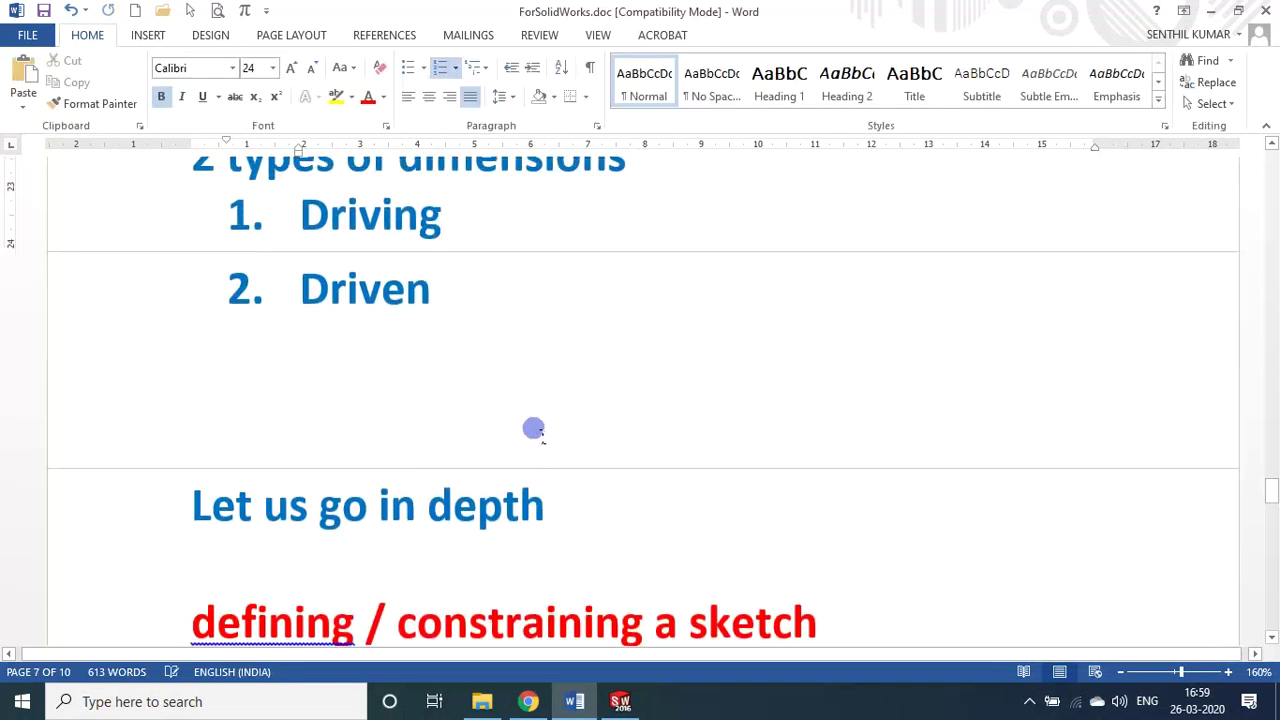
- Select the Exercise 2 notes block and cut it from its current position
{"action": "scroll", "coordinate": [533, 428], "scroll_direction": "down", "scroll_amount": 4}
{"action": "scroll", "coordinate": [533, 428], "scroll_direction": "down", "scroll_amount": 3}
{"action": "scroll", "coordinate": [530, 430], "scroll_direction": "down", "scroll_amount": 4}
{"action": "scroll", "coordinate": [527, 434], "scroll_direction": "down", "scroll_amount": 4}
{"action": "scroll", "coordinate": [524, 435], "scroll_direction": "down", "scroll_amount": 1}
{"action": "scroll", "coordinate": [523, 437], "scroll_direction": "up", "scroll_amount": 1}
{"action": "scroll", "coordinate": [522, 437], "scroll_direction": "up", "scroll_amount": 3}
{"action": "scroll", "coordinate": [522, 437], "scroll_direction": "up", "scroll_amount": 1}
{"action": "scroll", "coordinate": [521, 437], "scroll_direction": "up", "scroll_amount": 1}
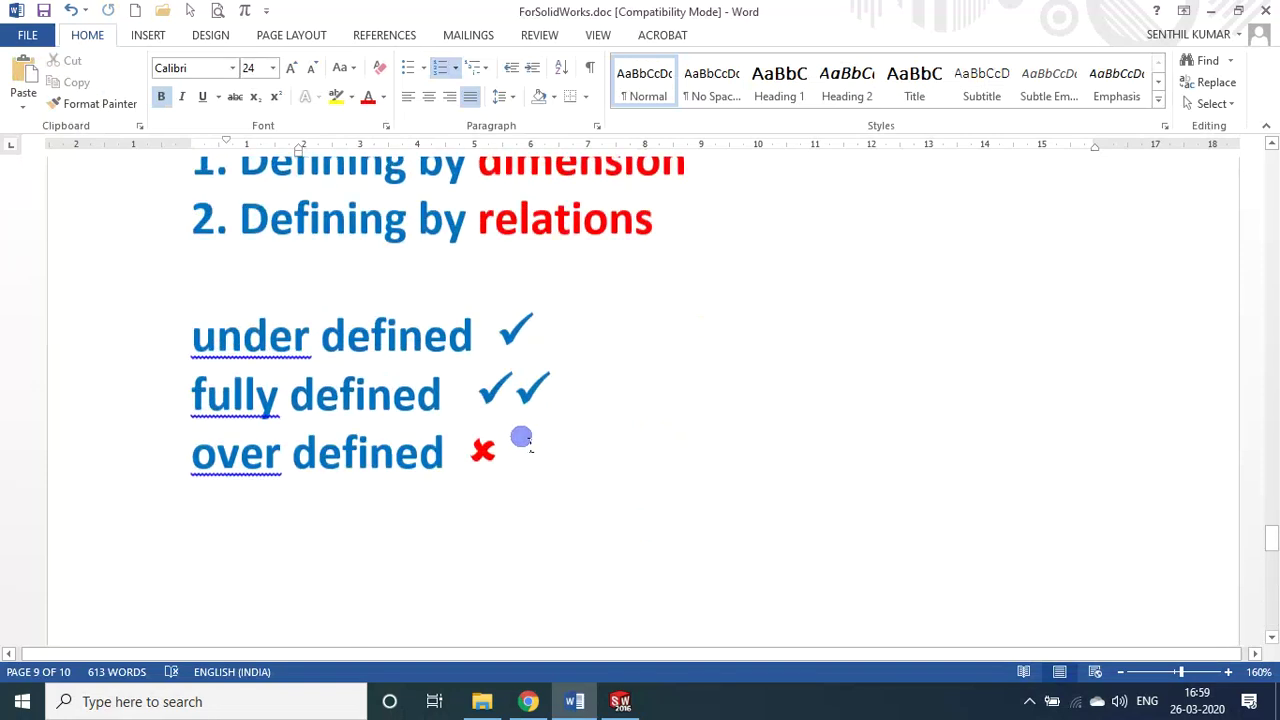
{"action": "scroll", "coordinate": [521, 437], "scroll_direction": "up", "scroll_amount": 1}
{"action": "scroll", "coordinate": [521, 437], "scroll_direction": "up", "scroll_amount": 3}
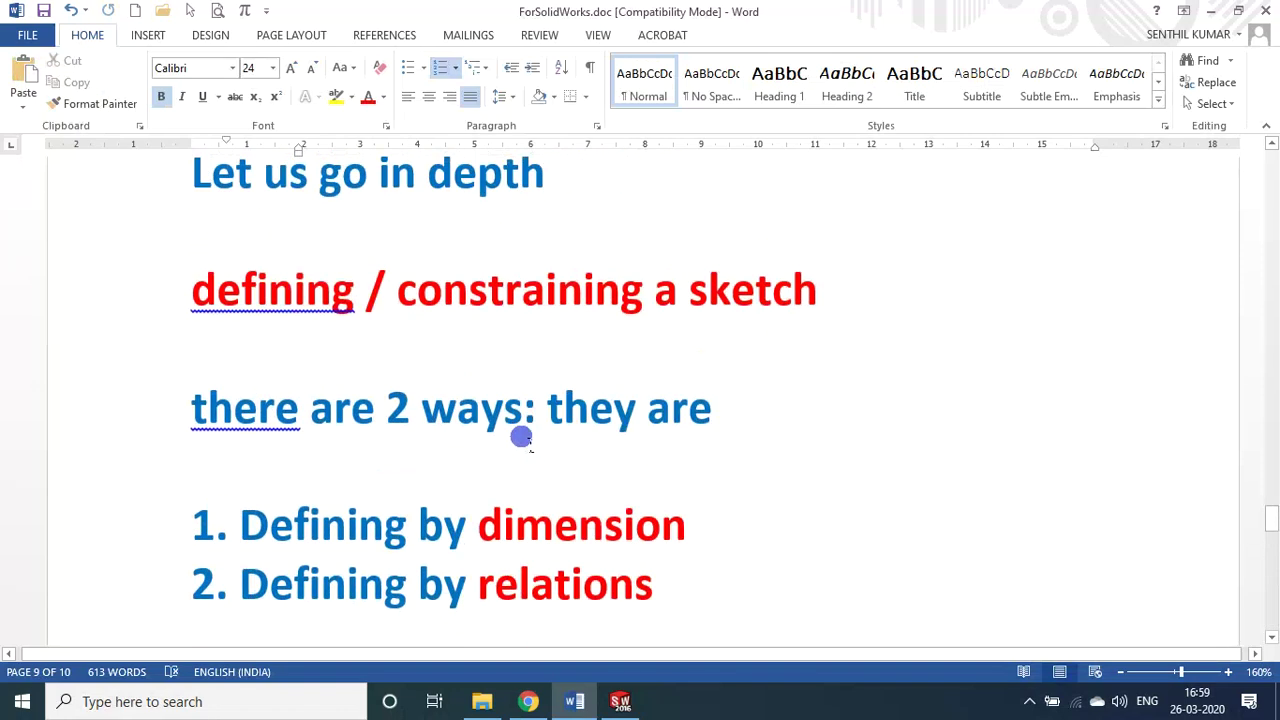
{"action": "scroll", "coordinate": [521, 437], "scroll_direction": "down", "scroll_amount": 3}
{"action": "scroll", "coordinate": [521, 437], "scroll_direction": "down", "scroll_amount": 1}
{"action": "scroll", "coordinate": [522, 438], "scroll_direction": "down", "scroll_amount": 3}
{"action": "scroll", "coordinate": [522, 440], "scroll_direction": "down", "scroll_amount": 2}
{"action": "scroll", "coordinate": [522, 440], "scroll_direction": "up", "scroll_amount": 1}
{"action": "scroll", "coordinate": [522, 440], "scroll_direction": "up", "scroll_amount": 2}
{"action": "scroll", "coordinate": [522, 440], "scroll_direction": "up", "scroll_amount": 3}
{"action": "scroll", "coordinate": [522, 440], "scroll_direction": "up", "scroll_amount": 3}
{"action": "scroll", "coordinate": [522, 440], "scroll_direction": "up", "scroll_amount": 1}
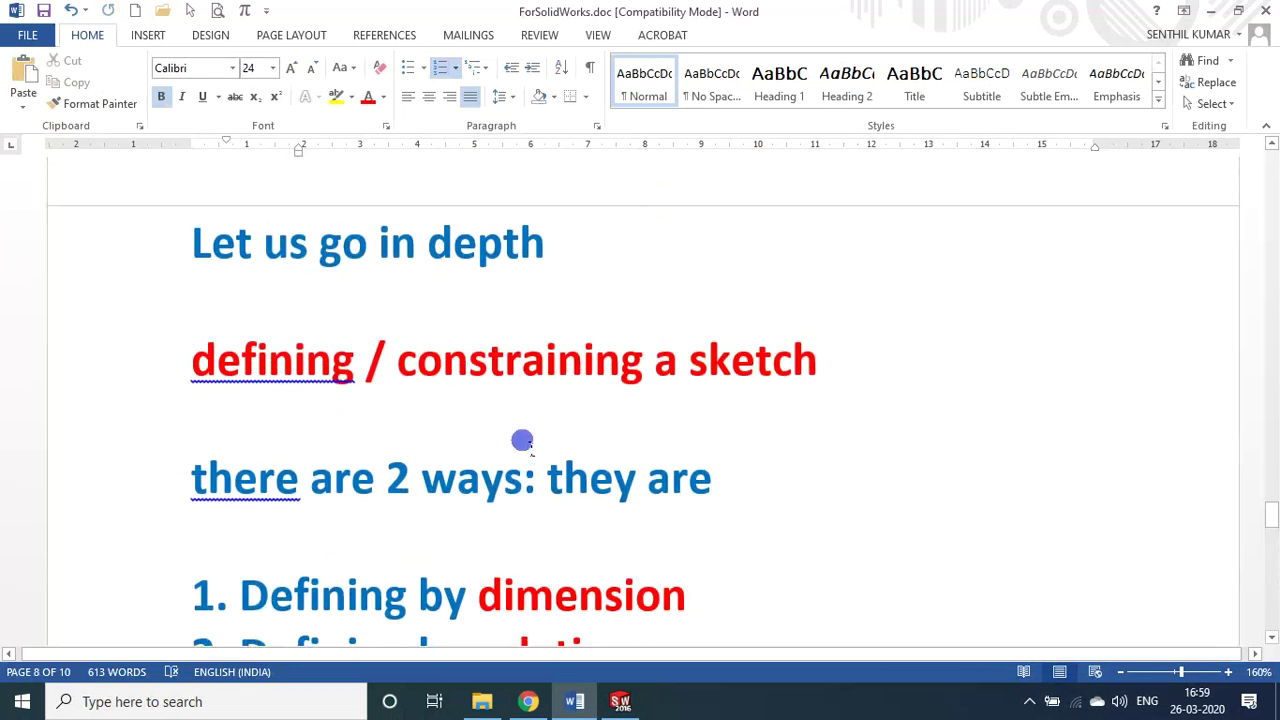
{"action": "scroll", "coordinate": [522, 440], "scroll_direction": "up", "scroll_amount": 4}
{"action": "scroll", "coordinate": [522, 440], "scroll_direction": "up", "scroll_amount": 4}
{"action": "scroll", "coordinate": [522, 440], "scroll_direction": "up", "scroll_amount": 4}
{"action": "left_click_drag", "start_coordinate": [188, 319], "coordinate": [468, 539]}
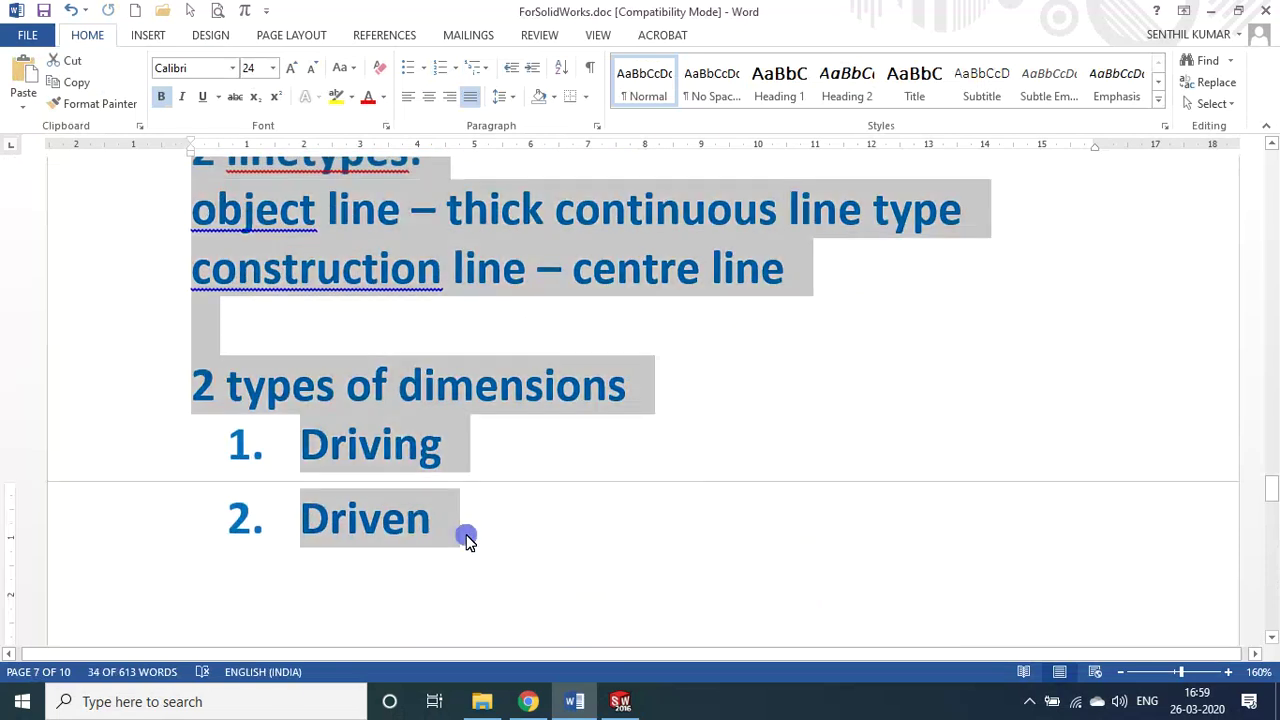
{"action": "key", "text": "Delete"}
- Paste the Exercise 2 notes at the document's end, after the Driven entry
{"action": "scroll", "coordinate": [476, 490], "scroll_direction": "down", "scroll_amount": 3}
{"action": "scroll", "coordinate": [476, 460], "scroll_direction": "down", "scroll_amount": 3}
{"action": "scroll", "coordinate": [474, 457], "scroll_direction": "down", "scroll_amount": 3}
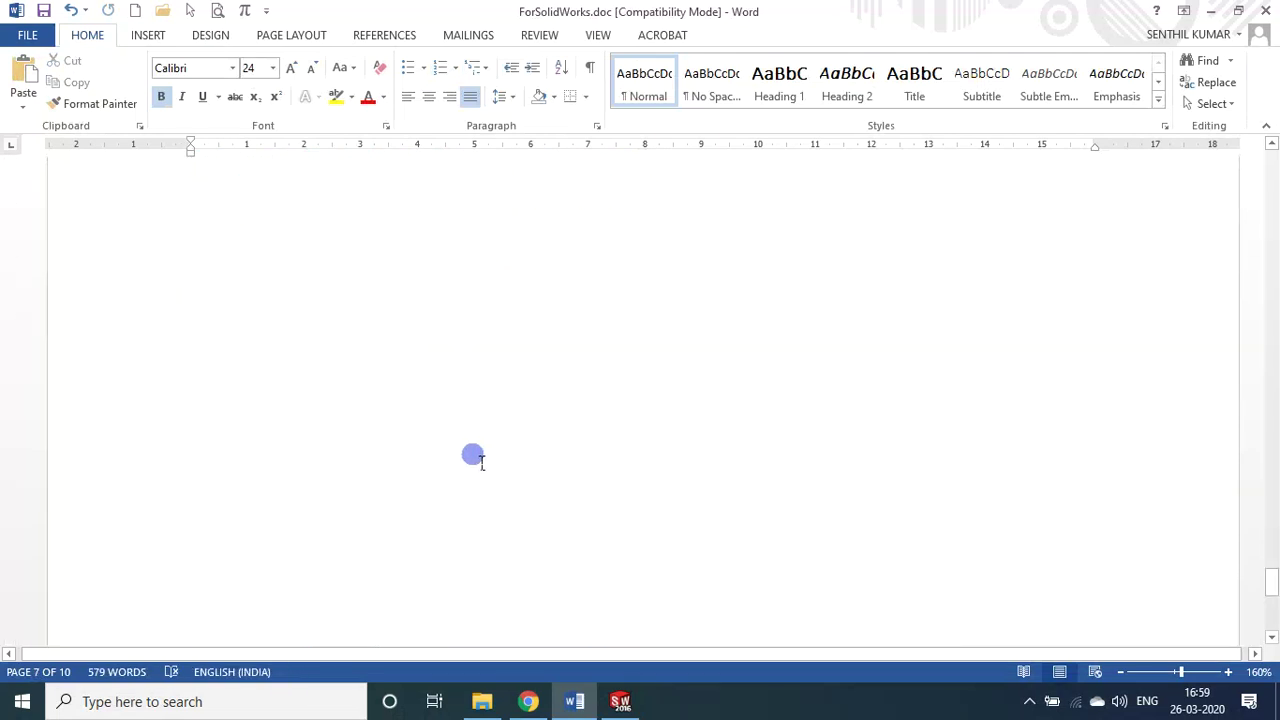
{"action": "scroll", "coordinate": [472, 456], "scroll_direction": "up", "scroll_amount": 3}
{"action": "left_click", "coordinate": [376, 333]}
{"action": "key", "text": "ctrl+v"}
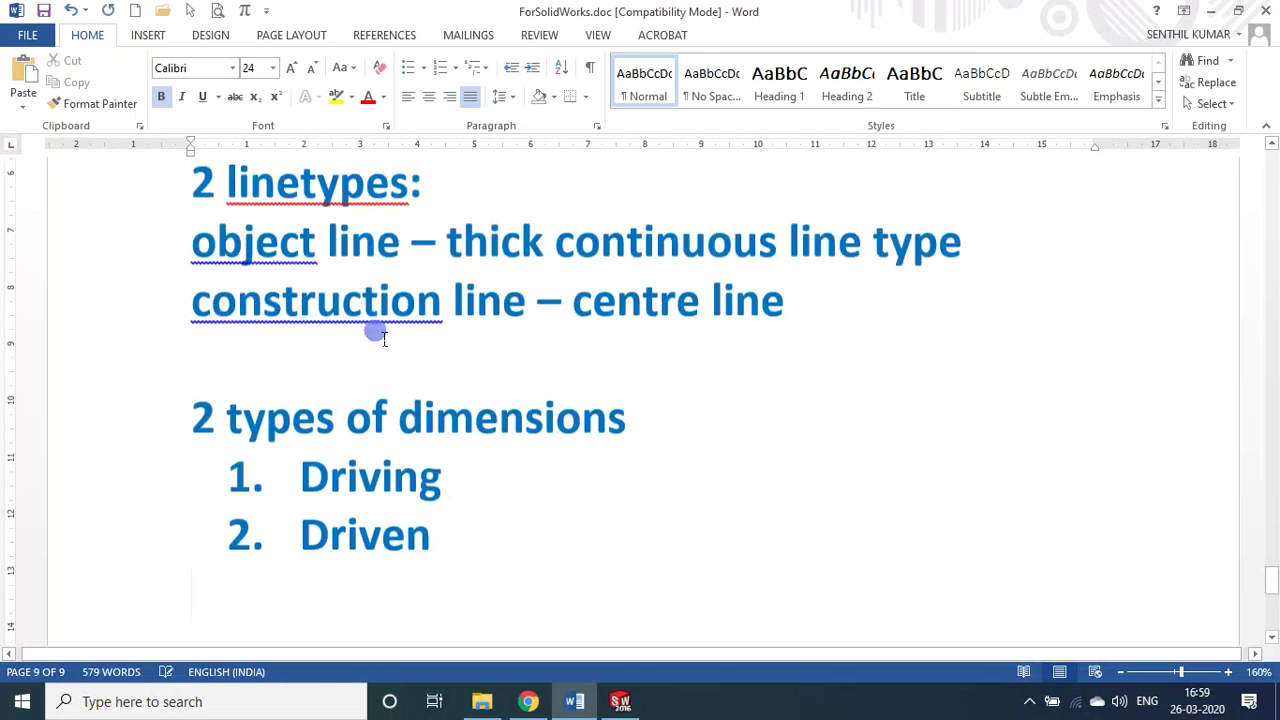
{"action": "key", "text": "Return"}
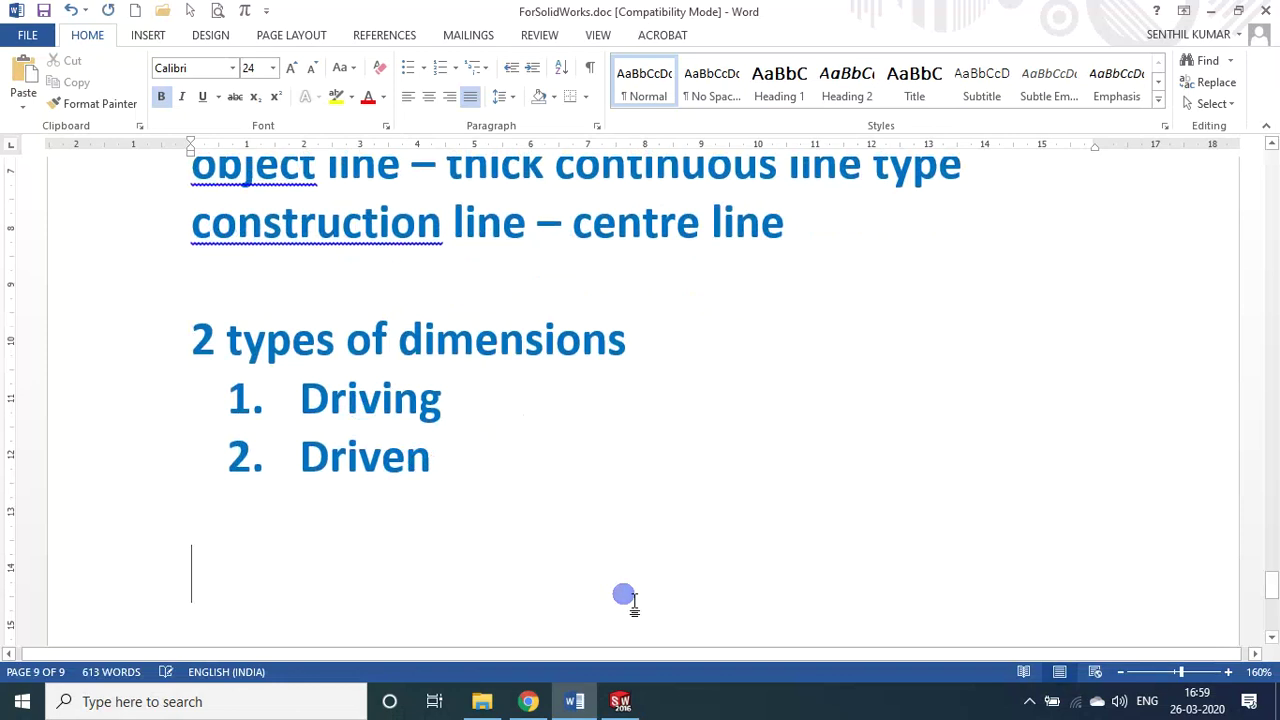
{"action": "key", "text": "alt+Tab"}
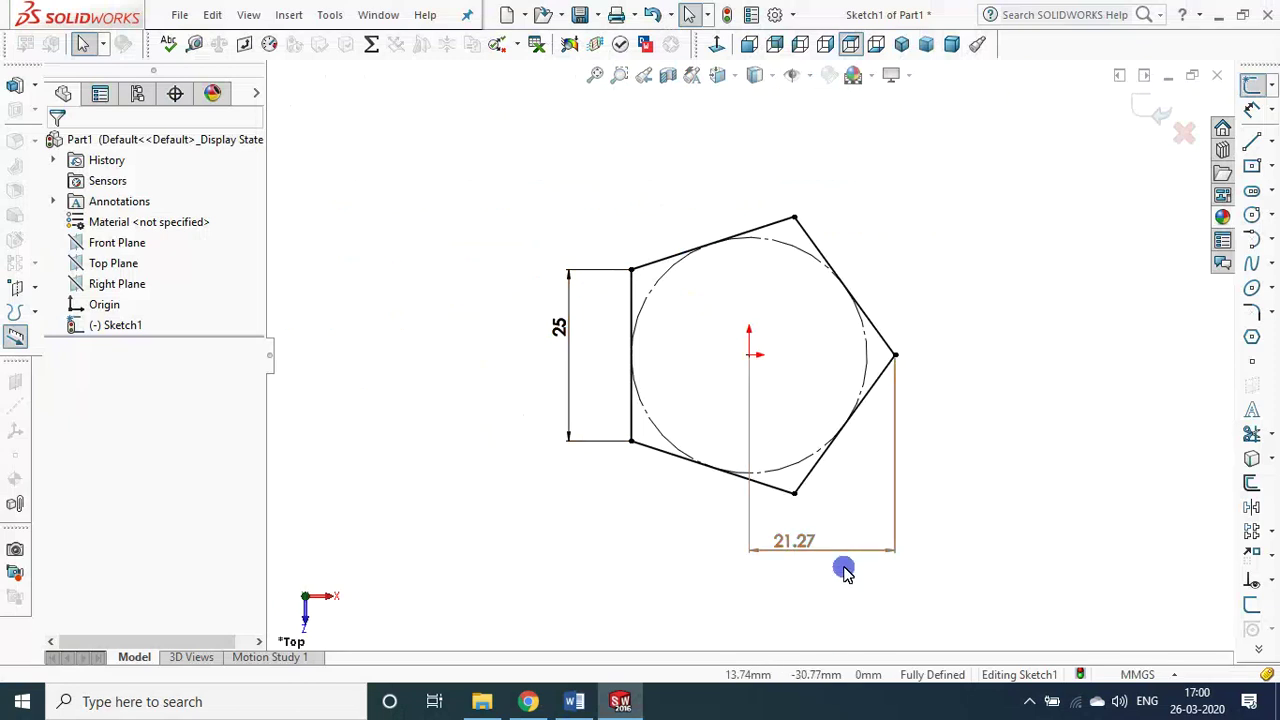
- Find the 21.27 dimension is driven, then test the side at 15 mm and restore 25 mm
{"action": "double_click", "coordinate": [781, 541]}
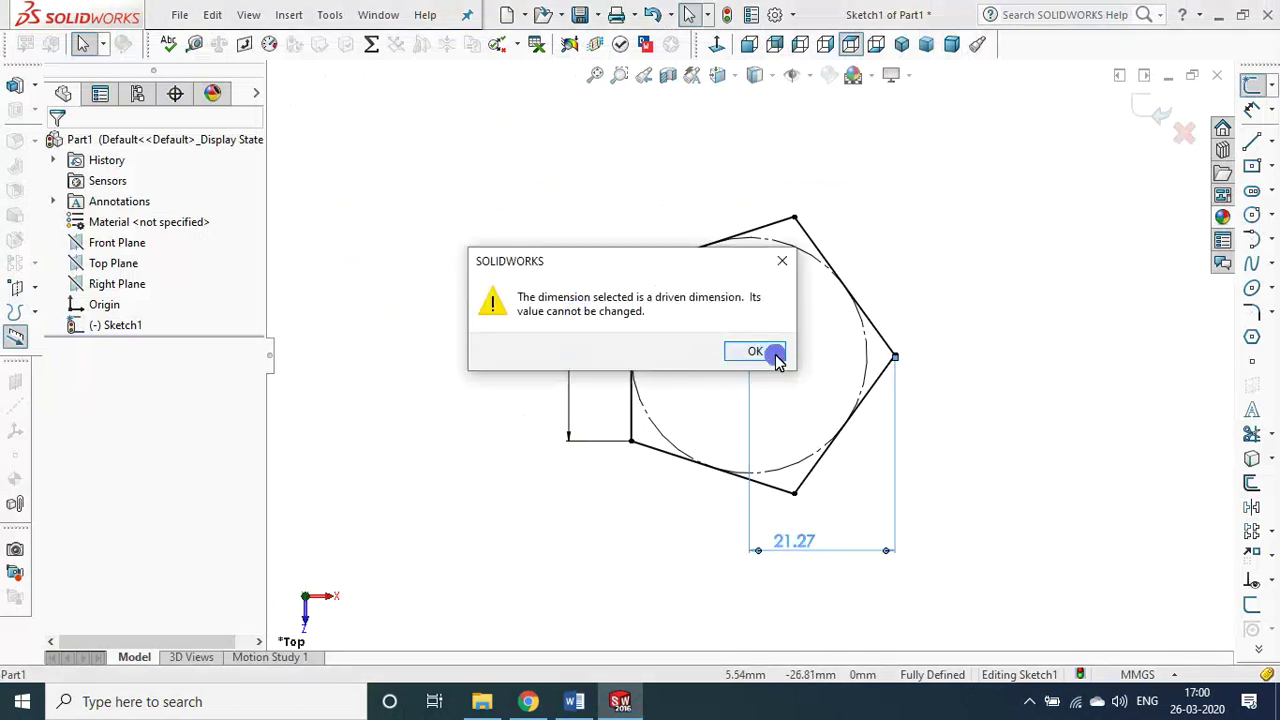
{"action": "left_click", "coordinate": [778, 360]}
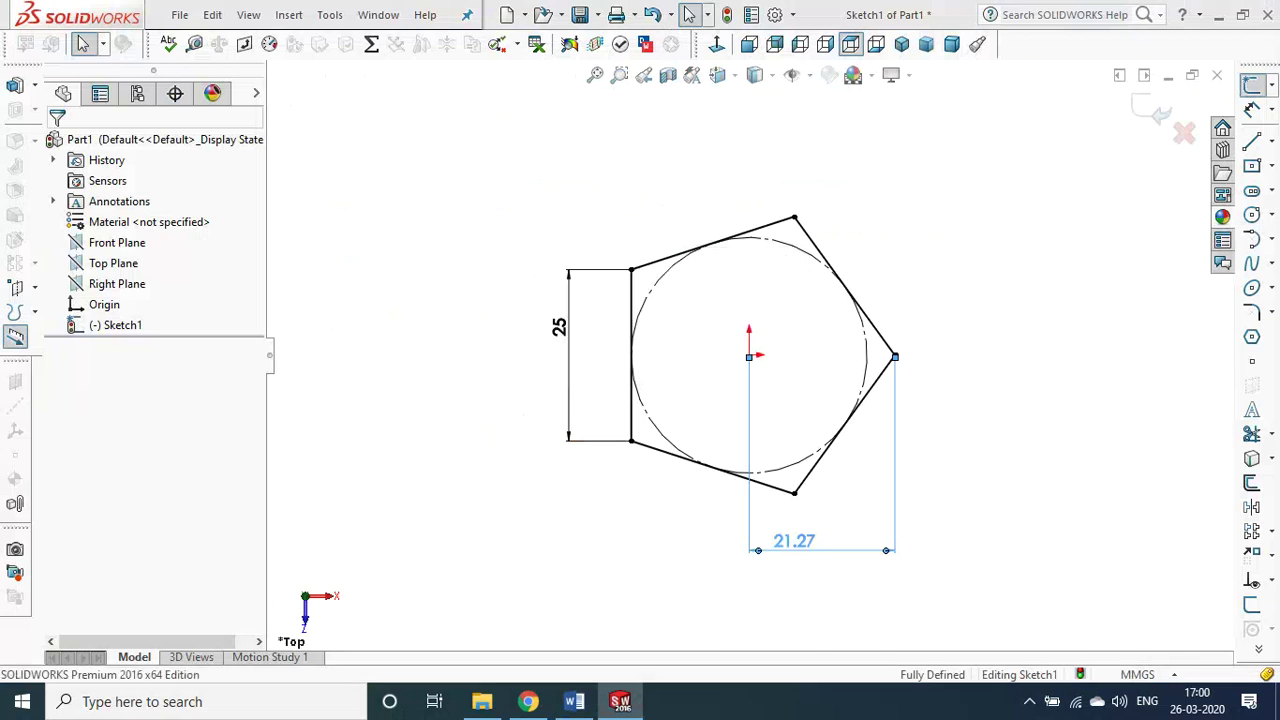
{"action": "double_click", "coordinate": [567, 328]}
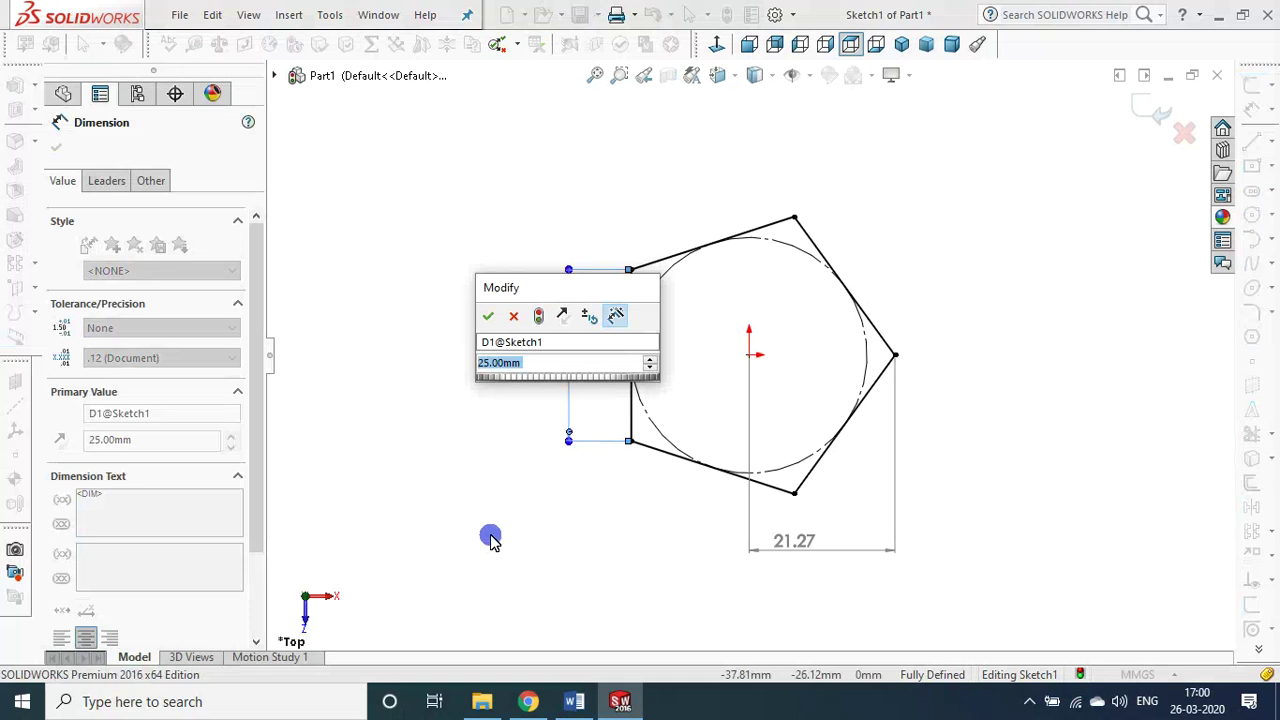
{"action": "type", "text": "15"}
{"action": "key", "text": "Return"}
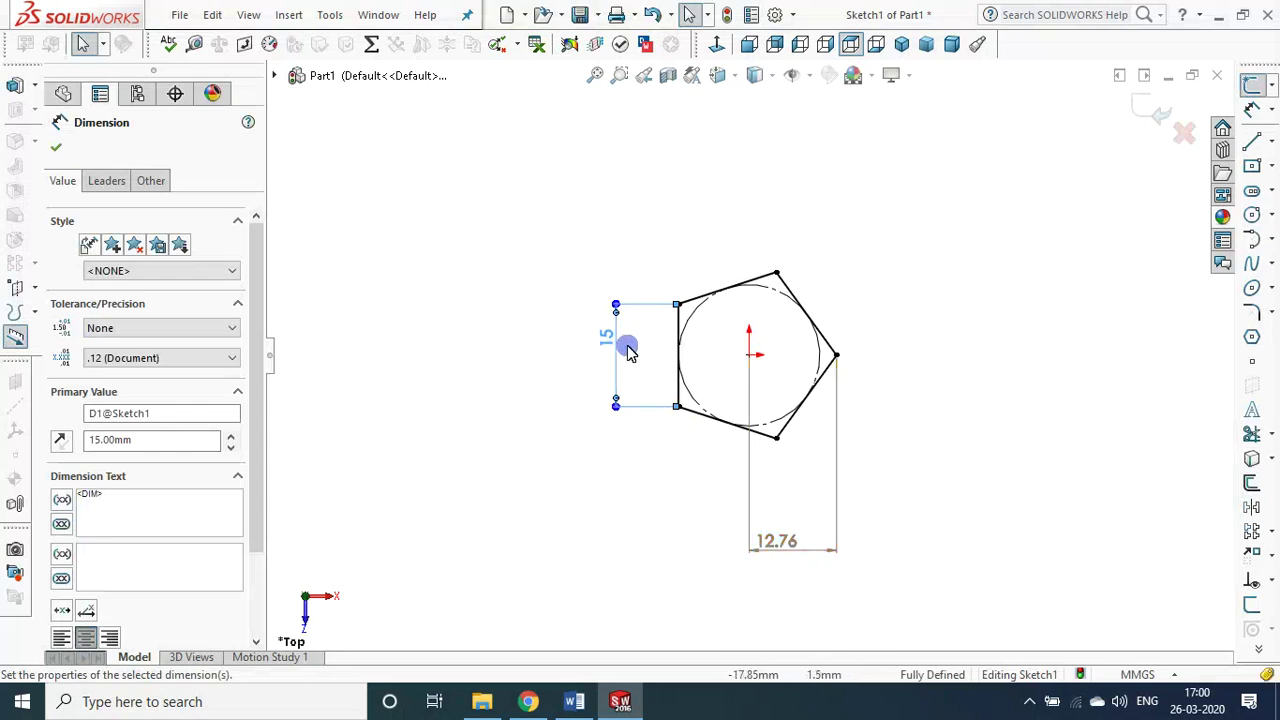
{"action": "double_click", "coordinate": [596, 345]}
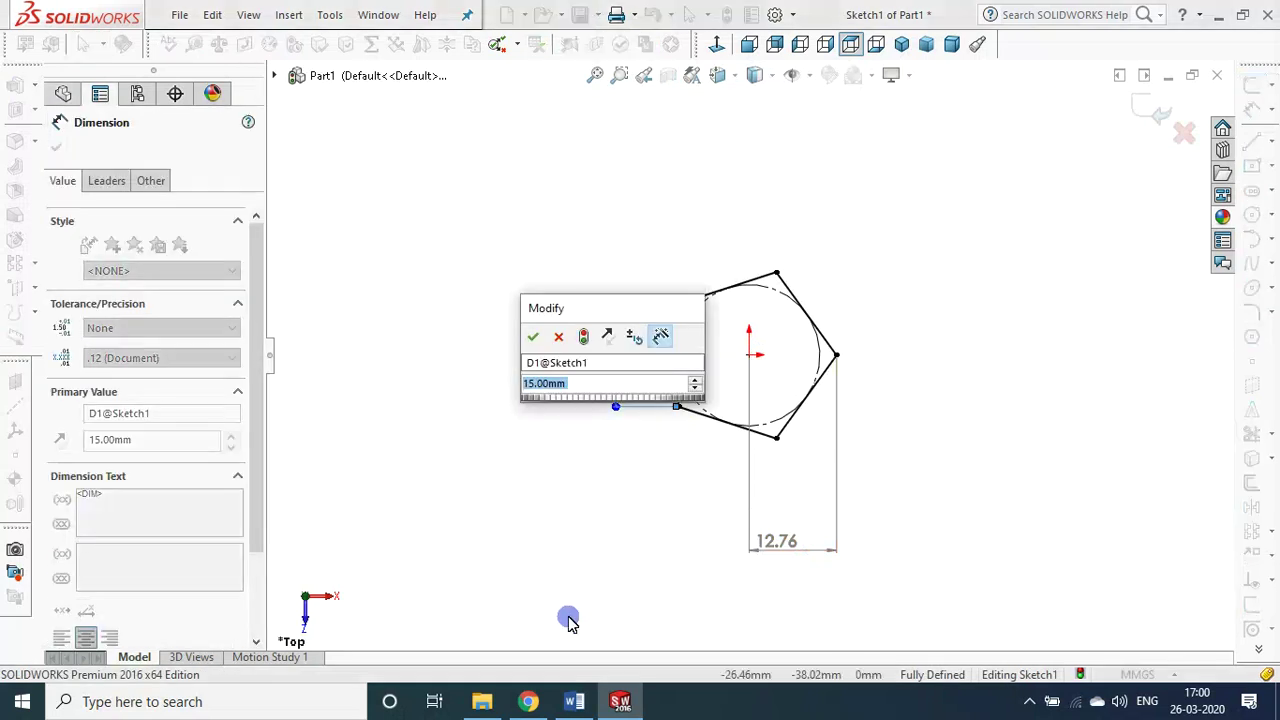
{"action": "type", "text": "25"}
{"action": "key", "text": "Return"}
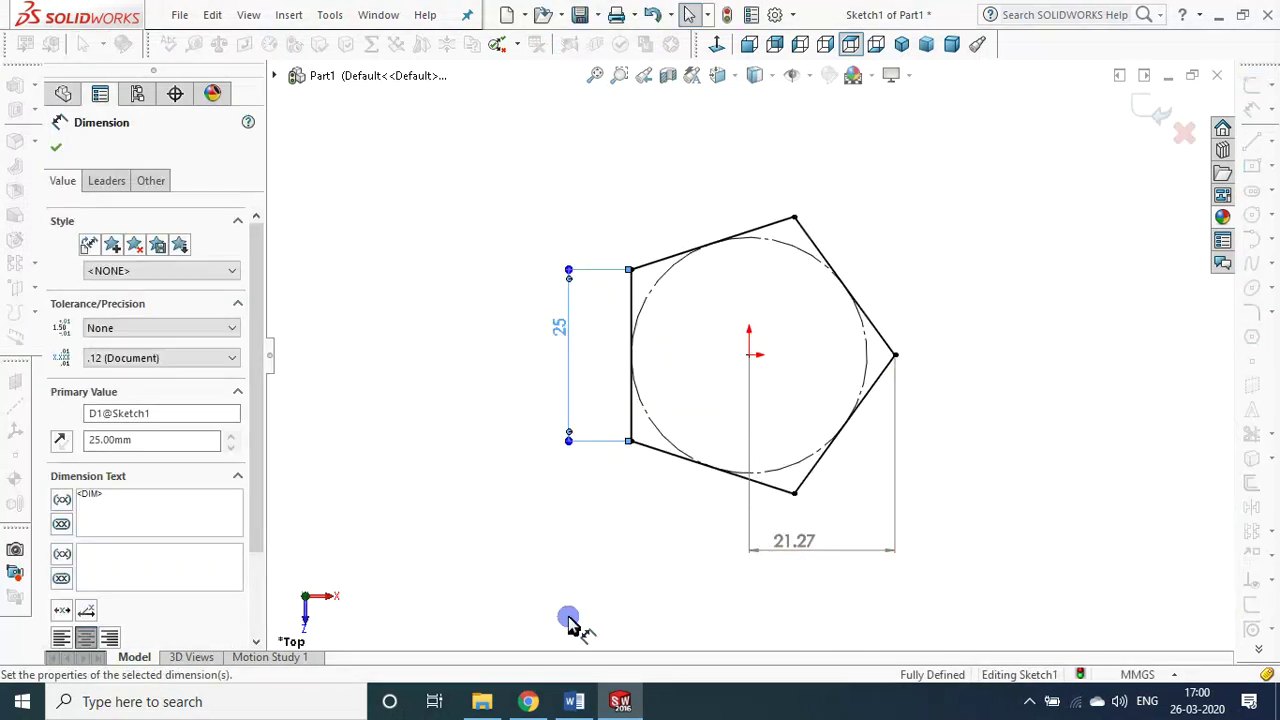
{"action": "left_click", "coordinate": [488, 392]}
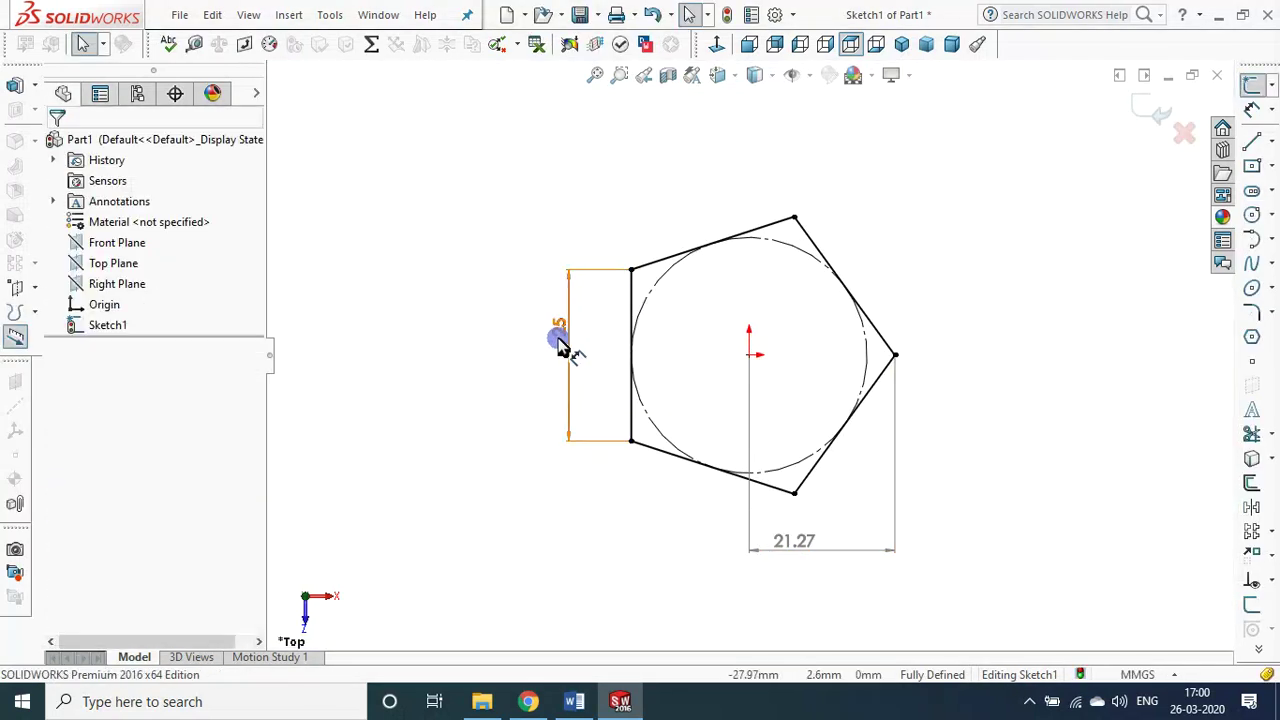
- Delete the driven 21.27 mm width dimension and bring up the Word notes
{"action": "left_click", "coordinate": [895, 507]}
{"action": "key", "text": "Delete"}
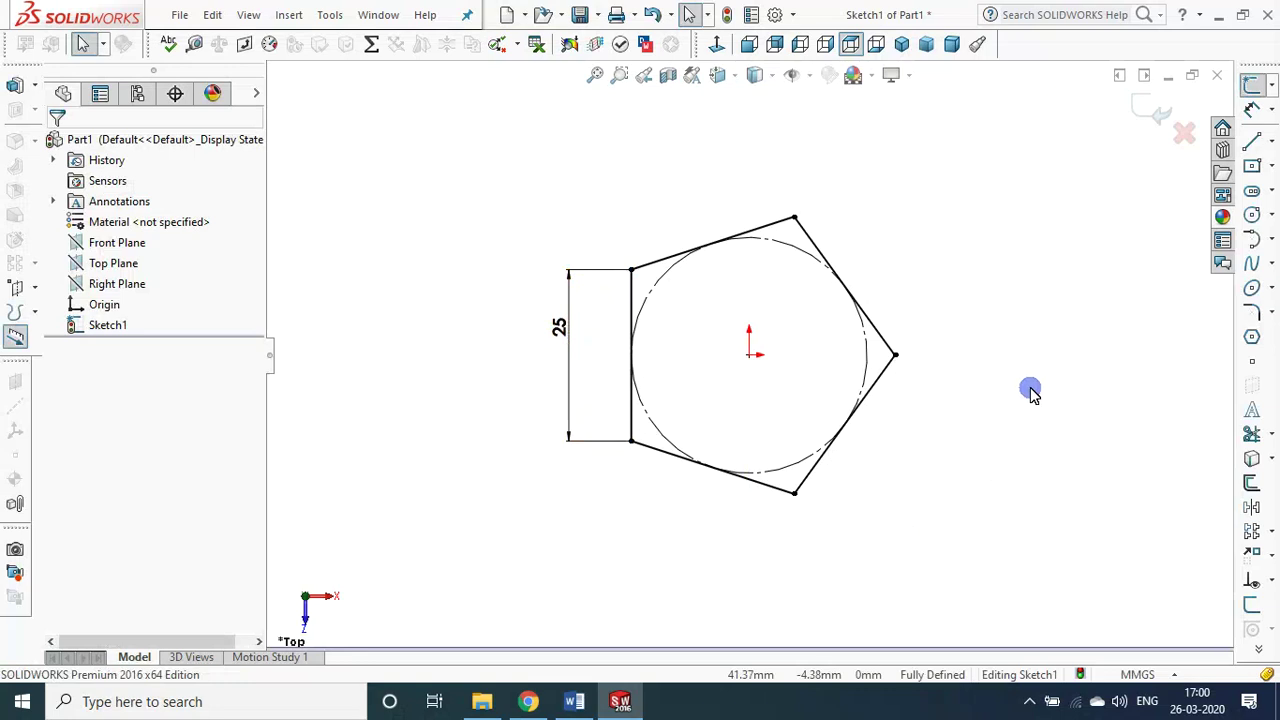
{"action": "left_click", "coordinate": [574, 701]}
- Add a Vertical relation to the pentagon's lower-right edge, over-defining Sketch1
{"action": "scroll", "coordinate": [600, 512], "scroll_direction": "up", "scroll_amount": 5}
{"action": "scroll", "coordinate": [606, 491], "scroll_direction": "up", "scroll_amount": 5}
{"action": "scroll", "coordinate": [450, 420], "scroll_direction": "down", "scroll_amount": 2}
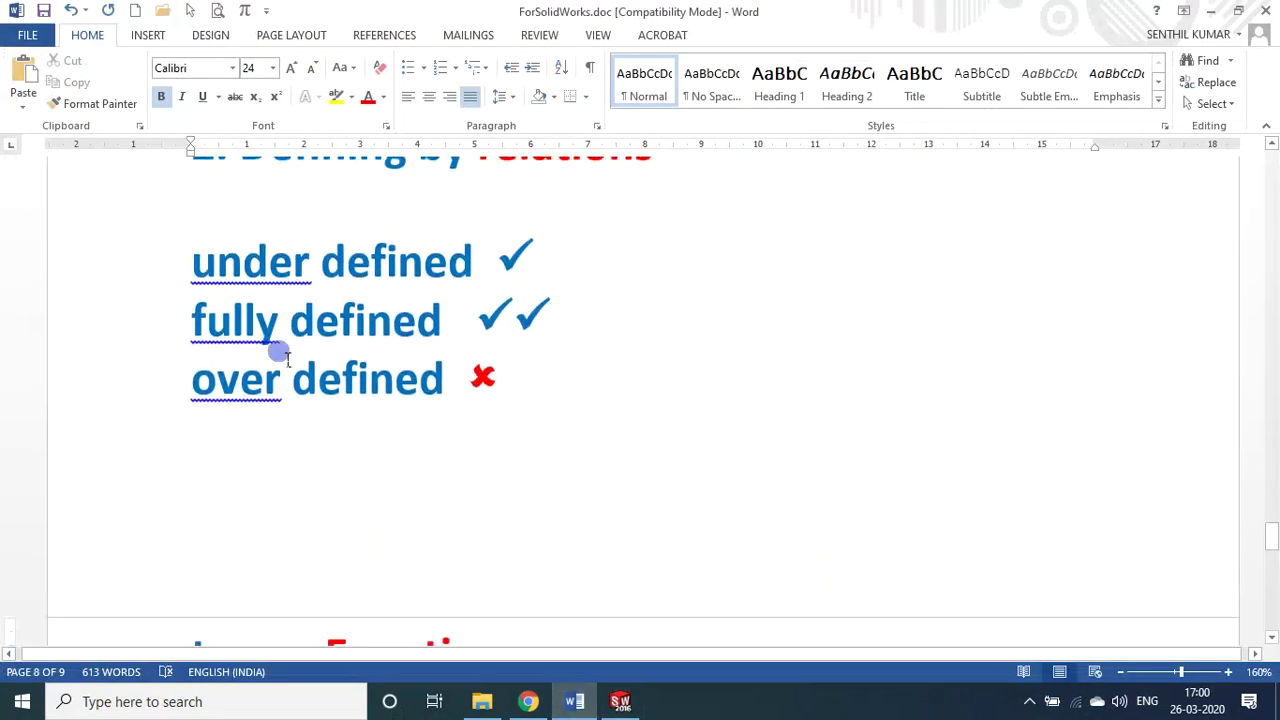
{"action": "left_click", "coordinate": [621, 701]}
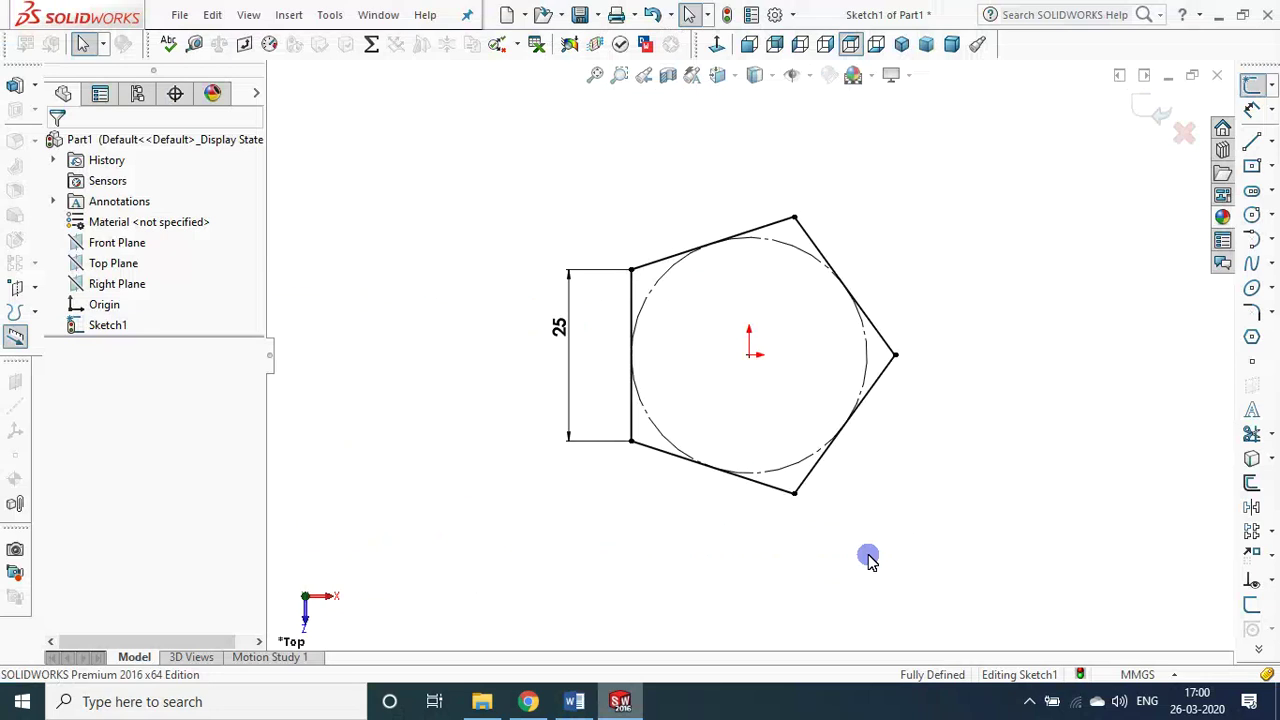
{"action": "left_click", "coordinate": [884, 387]}
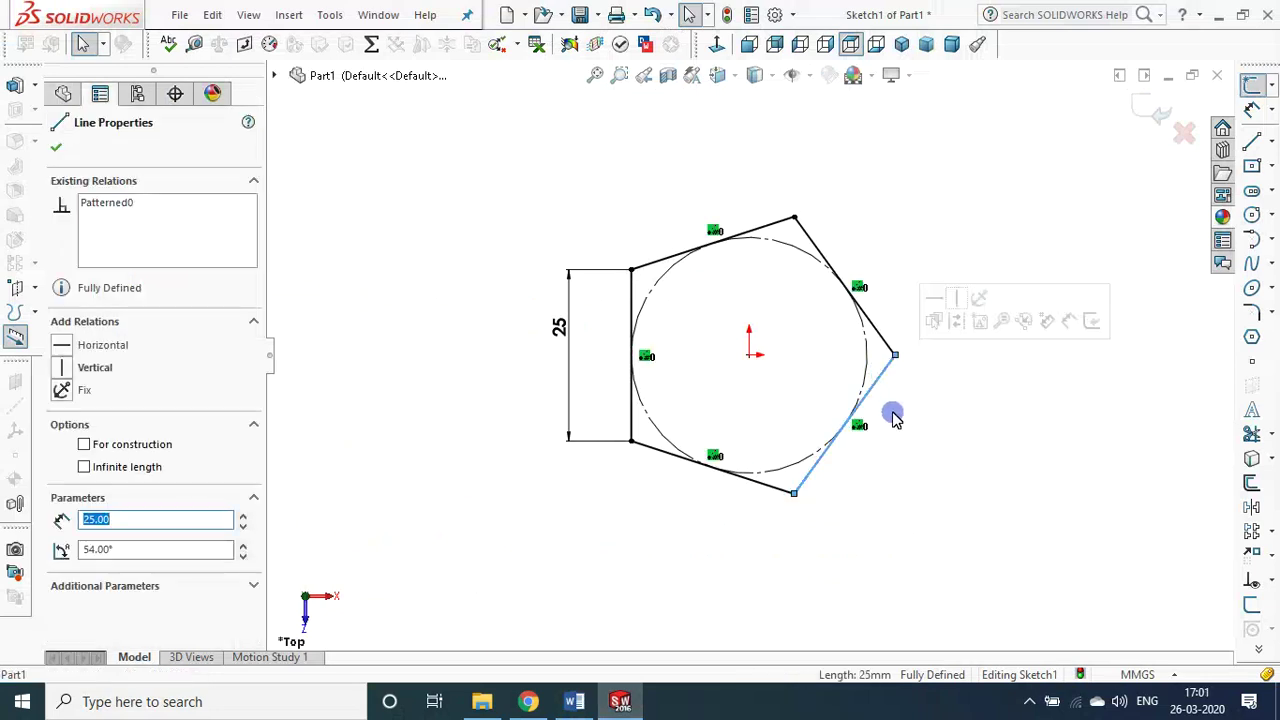
{"action": "left_click", "coordinate": [60, 377]}
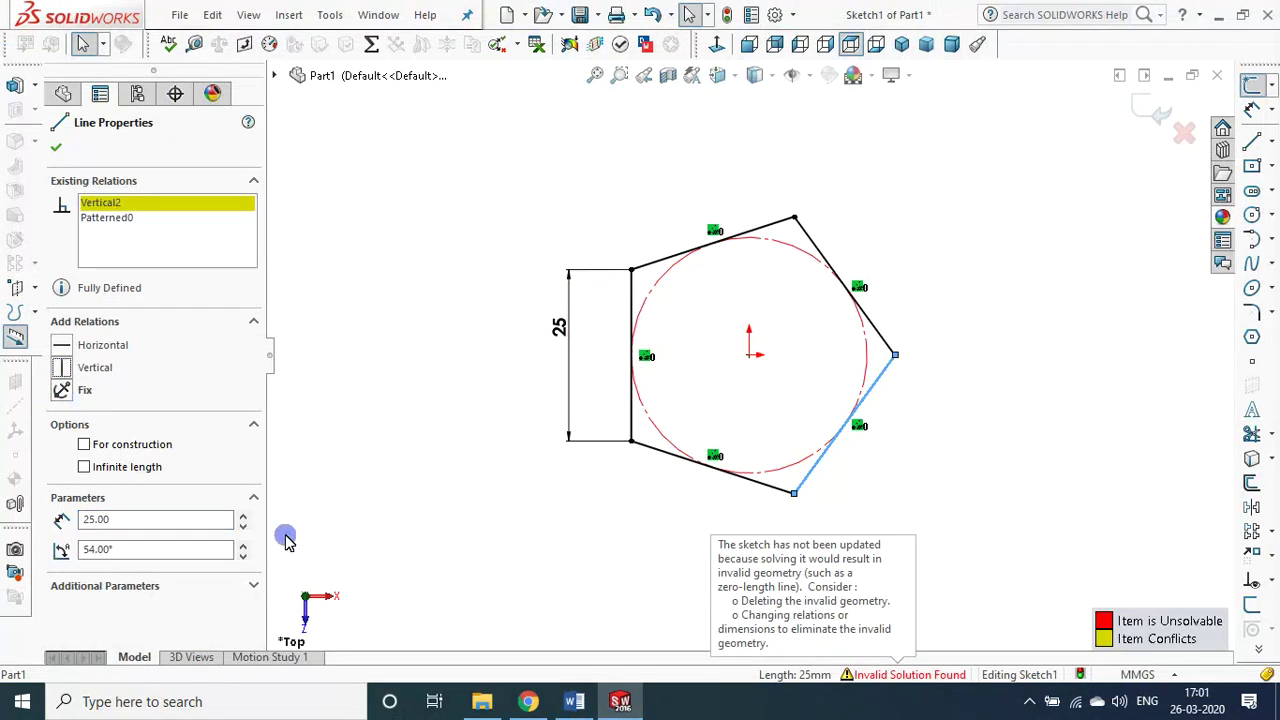
{"action": "left_click", "coordinate": [265, 368]}
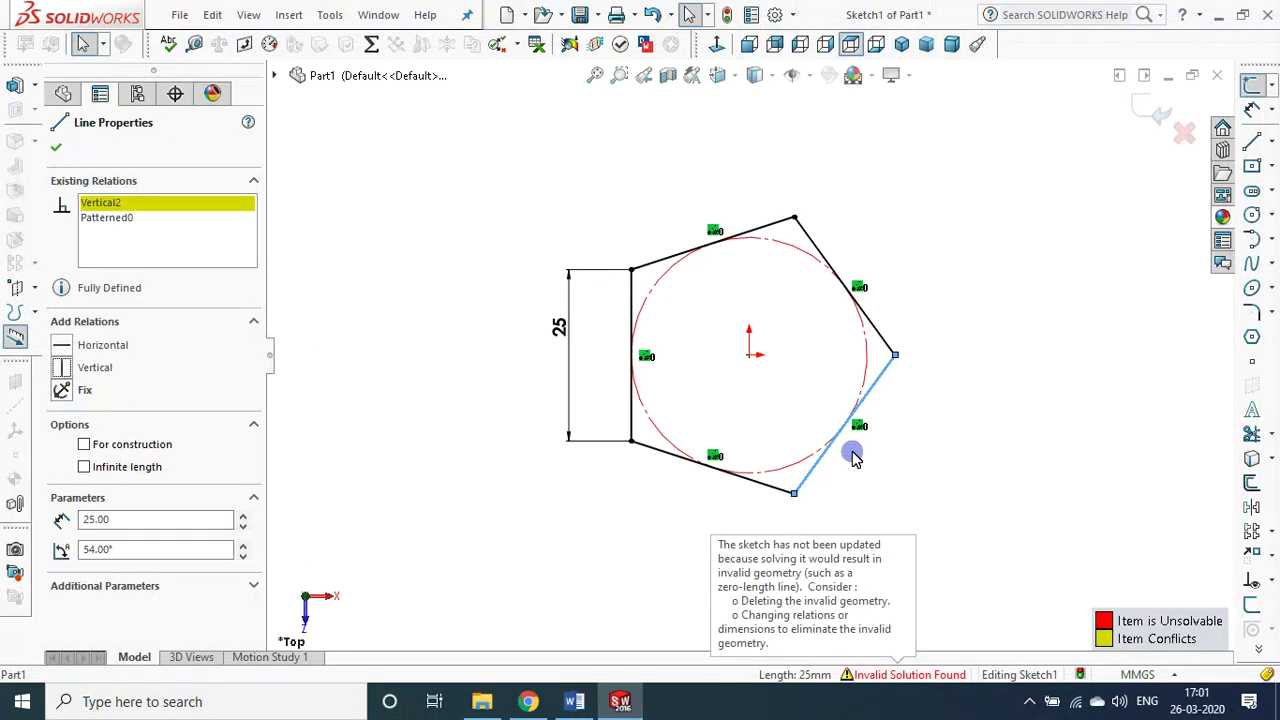
{"action": "left_click", "coordinate": [619, 340]}
{"action": "mouse_move", "coordinate": [619, 340]}
{"action": "left_mouse_down"}
{"action": "mouse_move", "coordinate": [632, 313]}
{"action": "mouse_move", "coordinate": [887, 385]}
{"action": "left_mouse_up"}
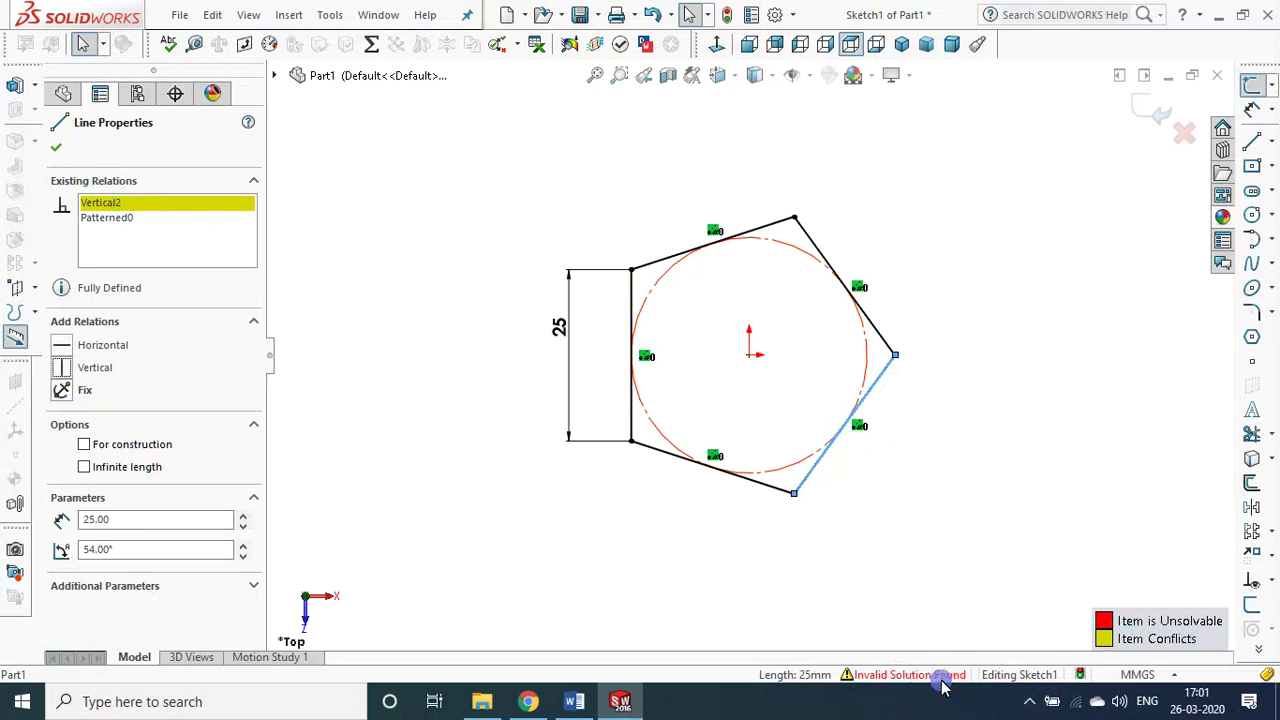
{"action": "left_click", "coordinate": [52, 150]}
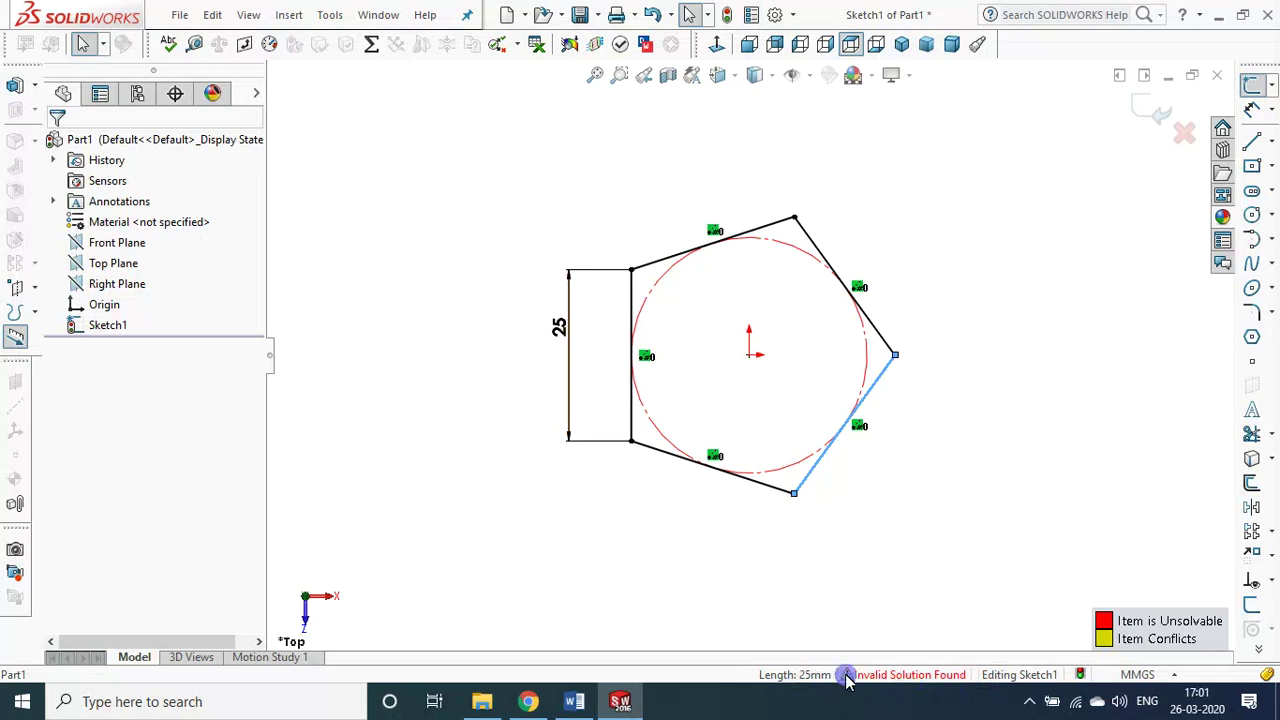
- Read the Word note on over-defined sketches, then return to the flagged pentagon sketch
{"action": "left_click", "coordinate": [574, 701]}
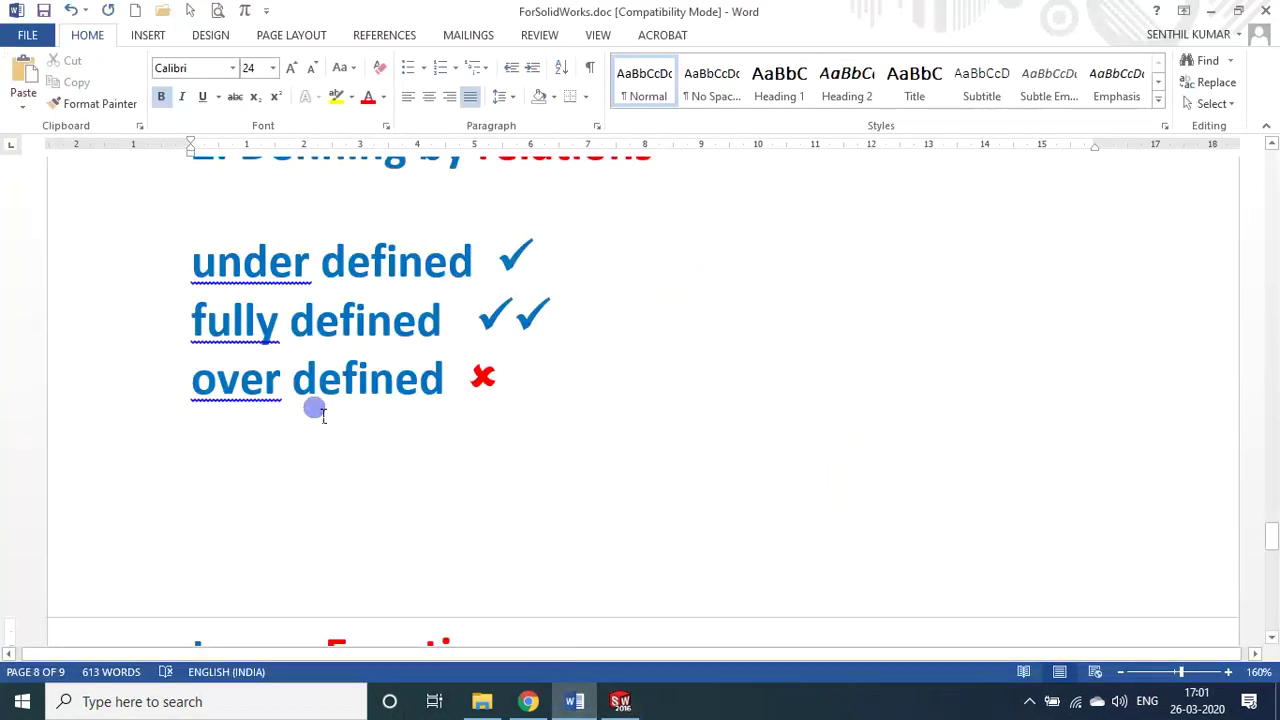
{"action": "left_click_drag", "start_coordinate": [213, 400], "coordinate": [700, 455]}
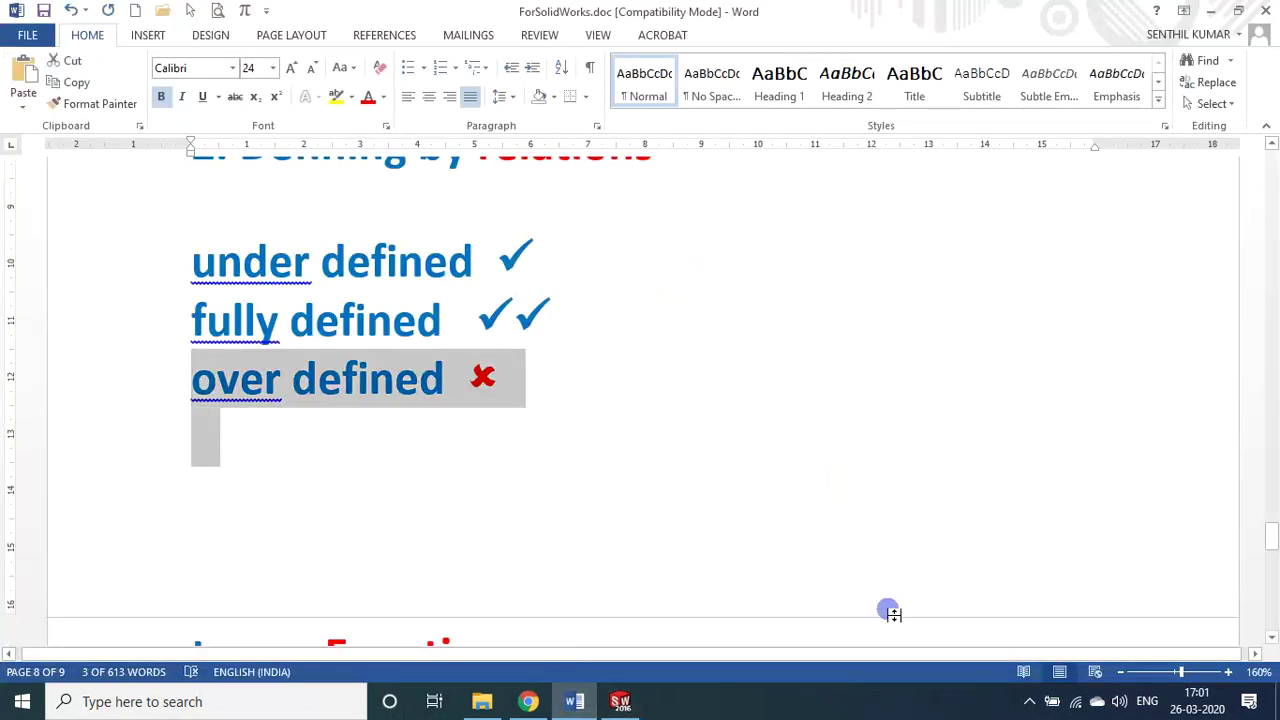
{"action": "left_click", "coordinate": [861, 585]}
{"action": "left_click", "coordinate": [620, 701]}
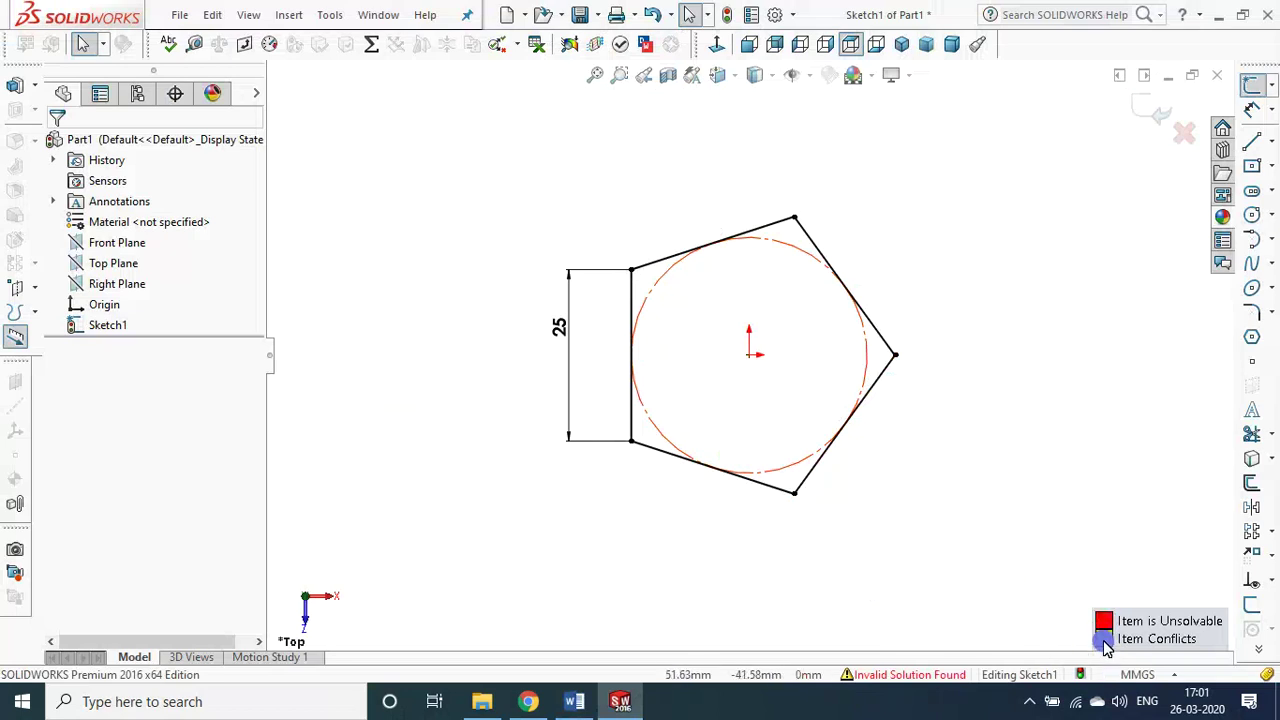
{"action": "left_click", "coordinate": [924, 563]}
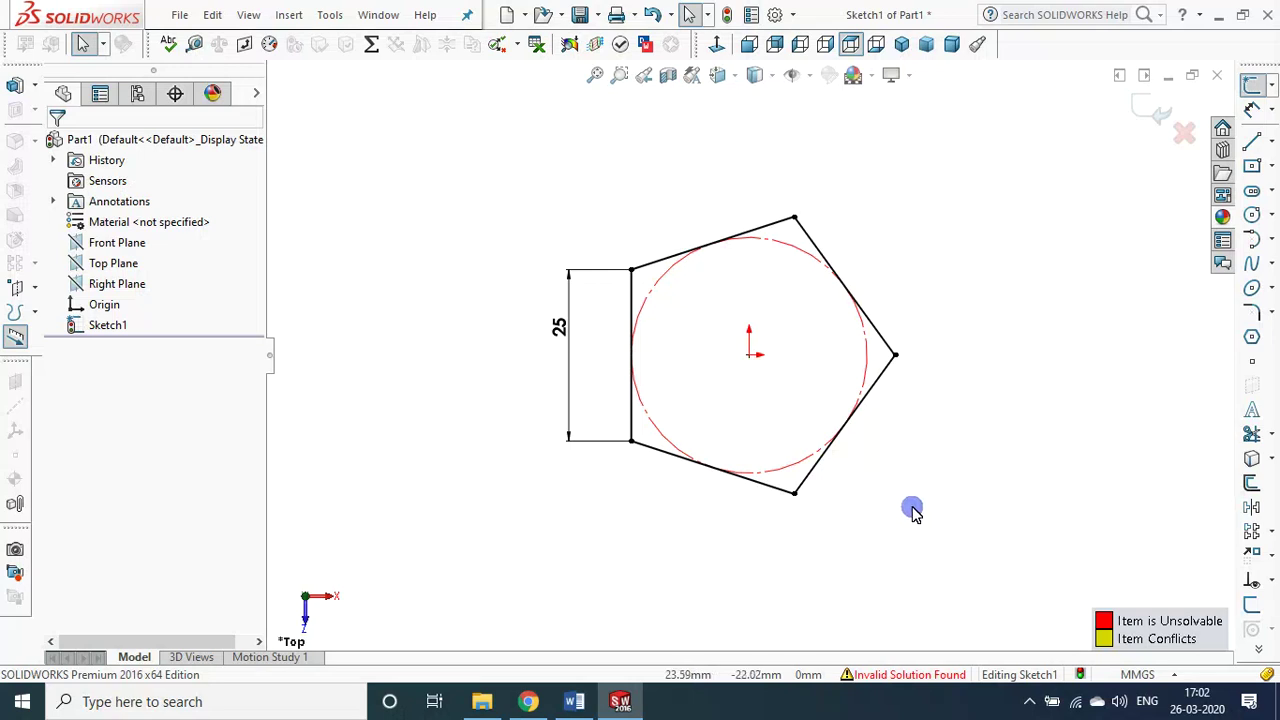
- Delete the conflicting Vertical2 relation from the lower-right edge and close Line Properties
{"action": "left_click", "coordinate": [845, 425]}
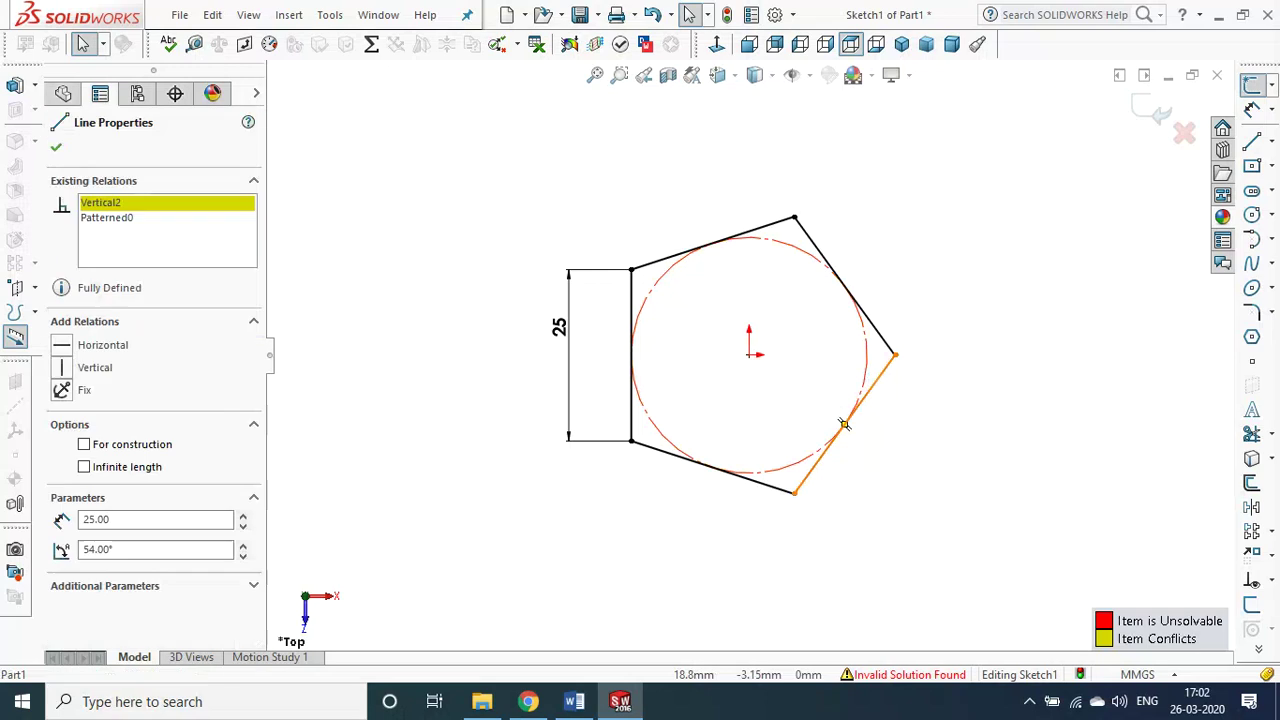
{"action": "left_click", "coordinate": [113, 206]}
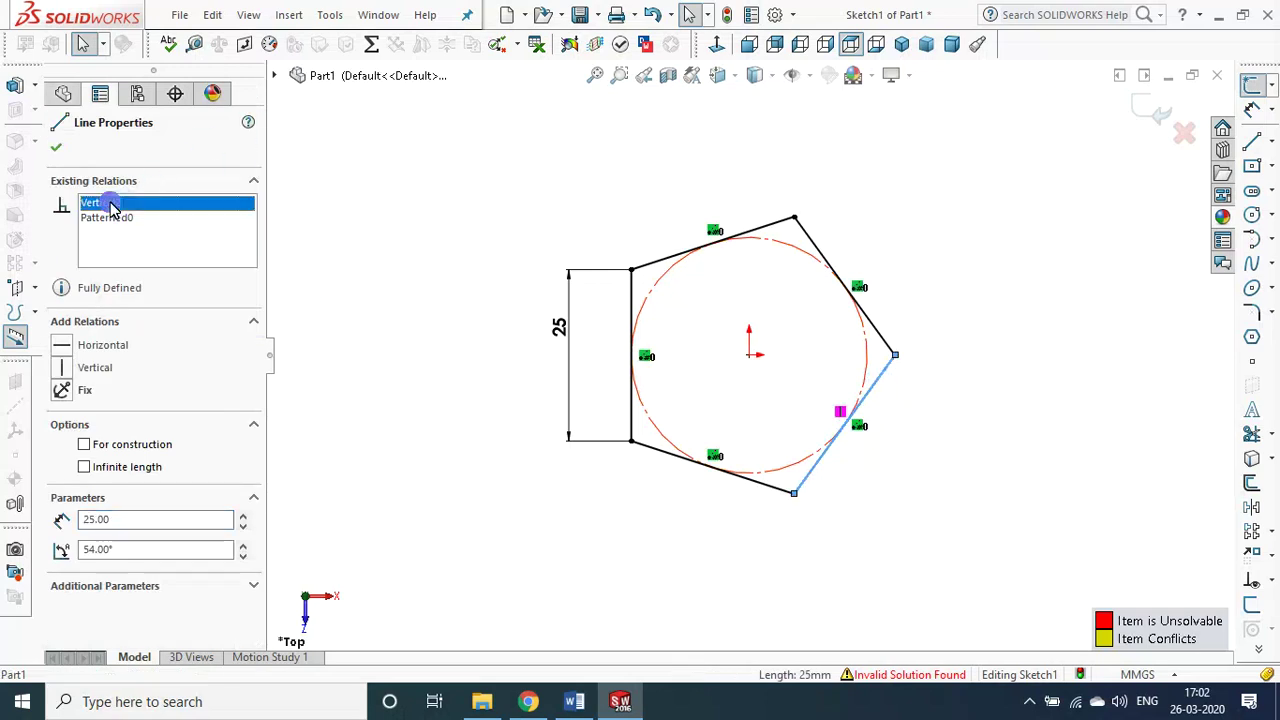
{"action": "key", "text": "Delete"}
{"action": "left_click", "coordinate": [335, 197]}
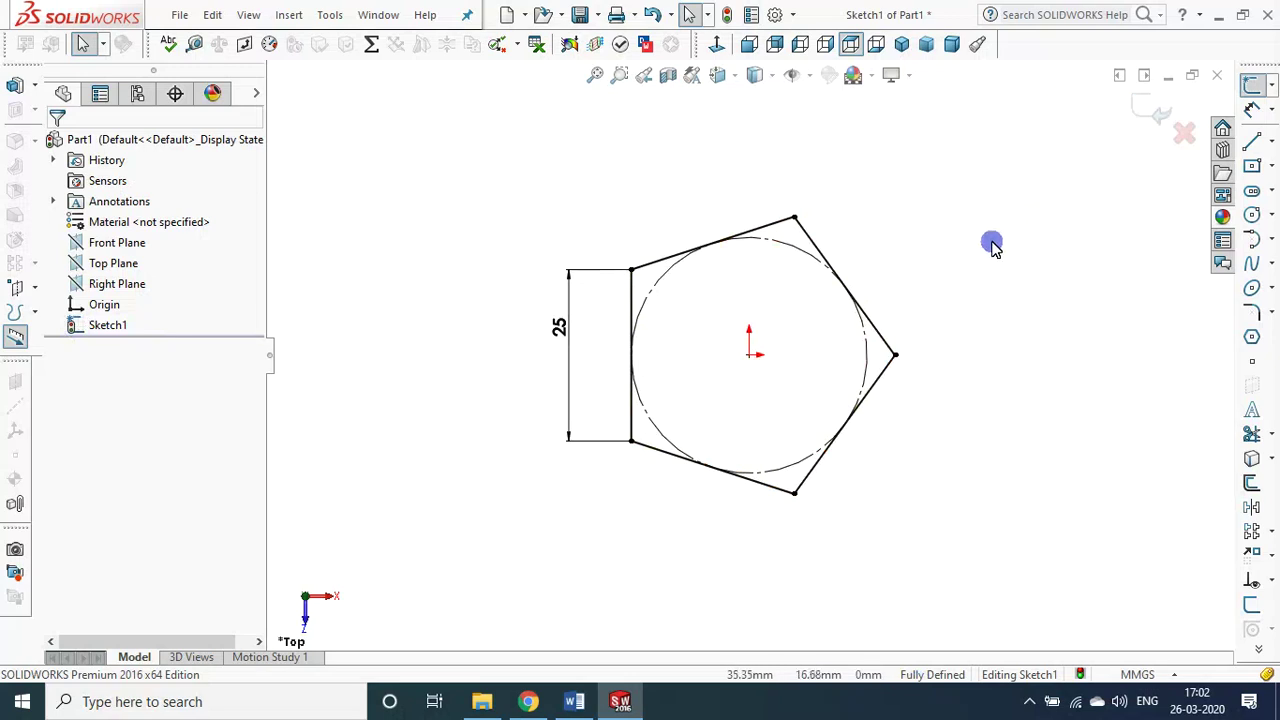
- Colour the Exercise 2 pentagonal prism paragraph red in the Word notes
{"action": "key", "text": "alt+Tab"}
{"action": "scroll", "coordinate": [943, 266], "scroll_direction": "up", "scroll_amount": 3}
{"action": "scroll", "coordinate": [826, 309], "scroll_direction": "up", "scroll_amount": 2}
{"action": "scroll", "coordinate": [826, 310], "scroll_direction": "up", "scroll_amount": 1}
{"action": "scroll", "coordinate": [826, 311], "scroll_direction": "up", "scroll_amount": 2}
{"action": "scroll", "coordinate": [826, 311], "scroll_direction": "up", "scroll_amount": 3}
{"action": "scroll", "coordinate": [826, 311], "scroll_direction": "down", "scroll_amount": 5}
{"action": "scroll", "coordinate": [826, 311], "scroll_direction": "up", "scroll_amount": 3}
{"action": "scroll", "coordinate": [826, 311], "scroll_direction": "up", "scroll_amount": 2}
{"action": "scroll", "coordinate": [826, 311], "scroll_direction": "up", "scroll_amount": 2}
{"action": "scroll", "coordinate": [826, 311], "scroll_direction": "up", "scroll_amount": 1}
{"action": "scroll", "coordinate": [826, 312], "scroll_direction": "down", "scroll_amount": 7}
{"action": "scroll", "coordinate": [826, 314], "scroll_direction": "down", "scroll_amount": 4}
{"action": "scroll", "coordinate": [826, 315], "scroll_direction": "down", "scroll_amount": 4}
{"action": "scroll", "coordinate": [826, 316], "scroll_direction": "down", "scroll_amount": 6}
{"action": "scroll", "coordinate": [826, 318], "scroll_direction": "down", "scroll_amount": 5}
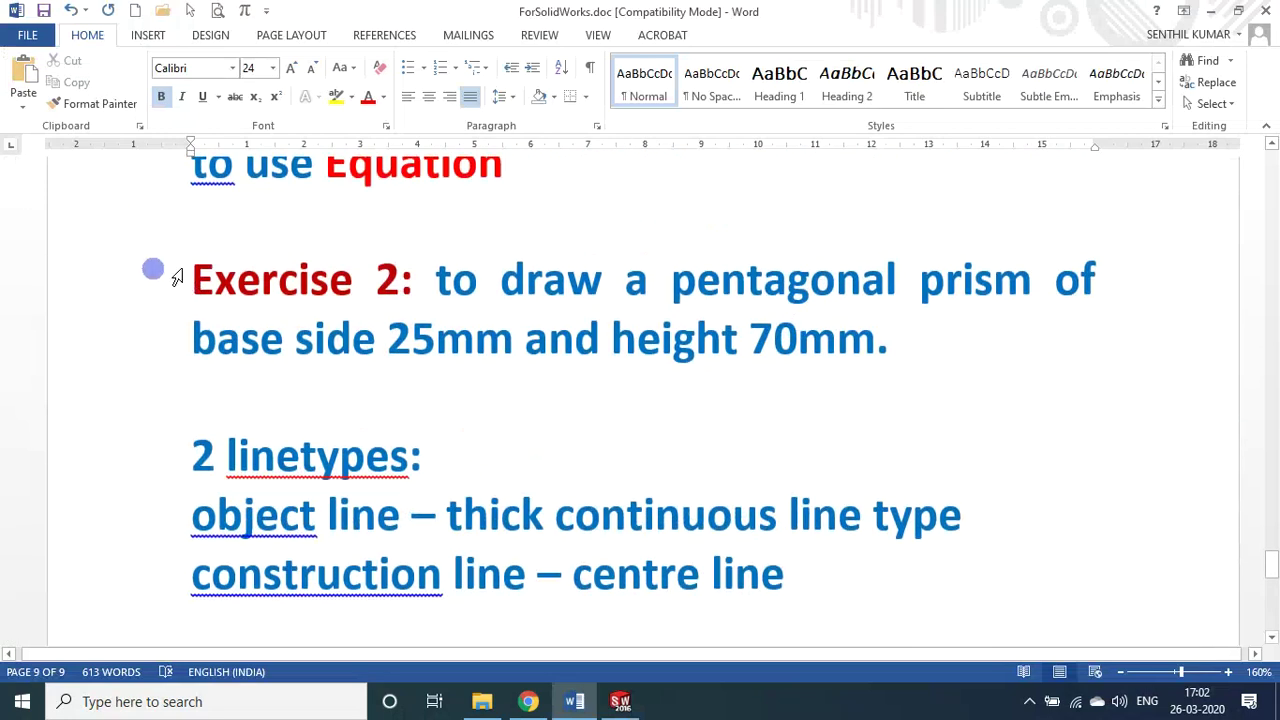
{"action": "left_click_drag", "start_coordinate": [156, 275], "coordinate": [178, 330]}
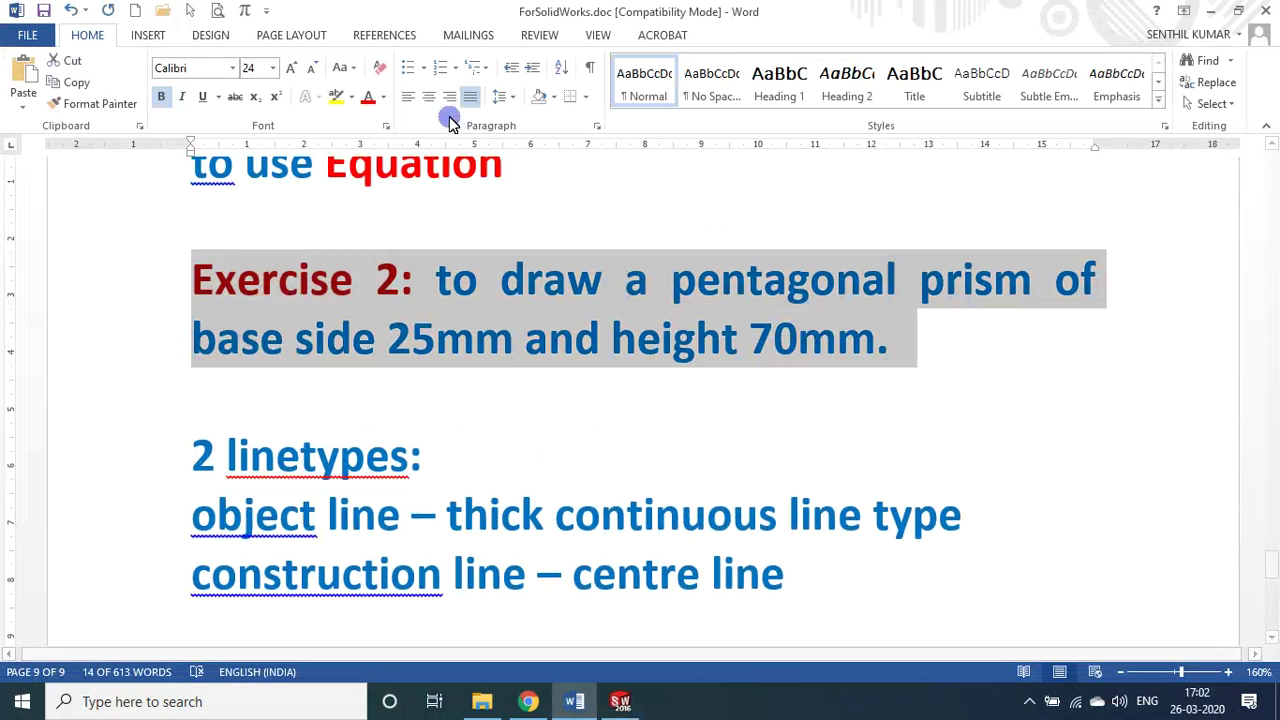
{"action": "left_click", "coordinate": [365, 100]}
{"action": "left_click", "coordinate": [540, 393]}
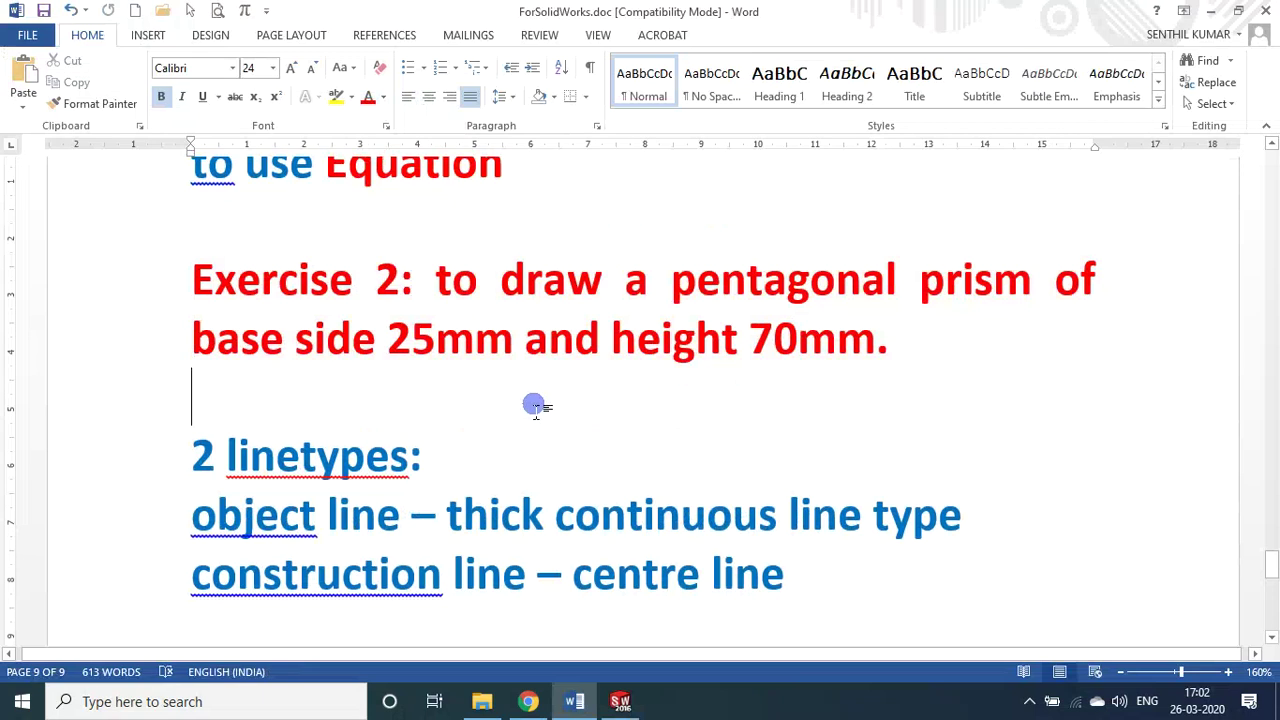
- Check the 25mm and 70mm values in the task, then return to SOLIDWORKS
{"action": "scroll", "coordinate": [528, 413], "scroll_direction": "down", "scroll_amount": 1}
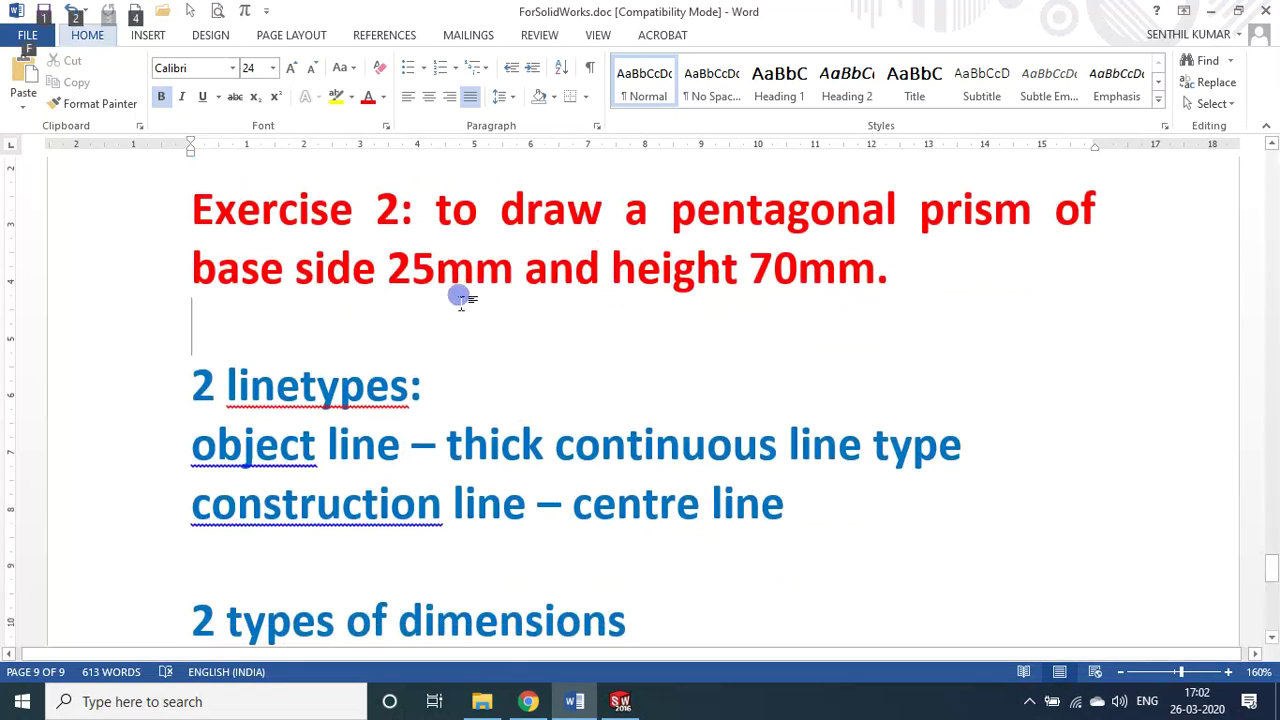
{"action": "double_click", "coordinate": [443, 271]}
{"action": "left_click", "coordinate": [706, 366]}
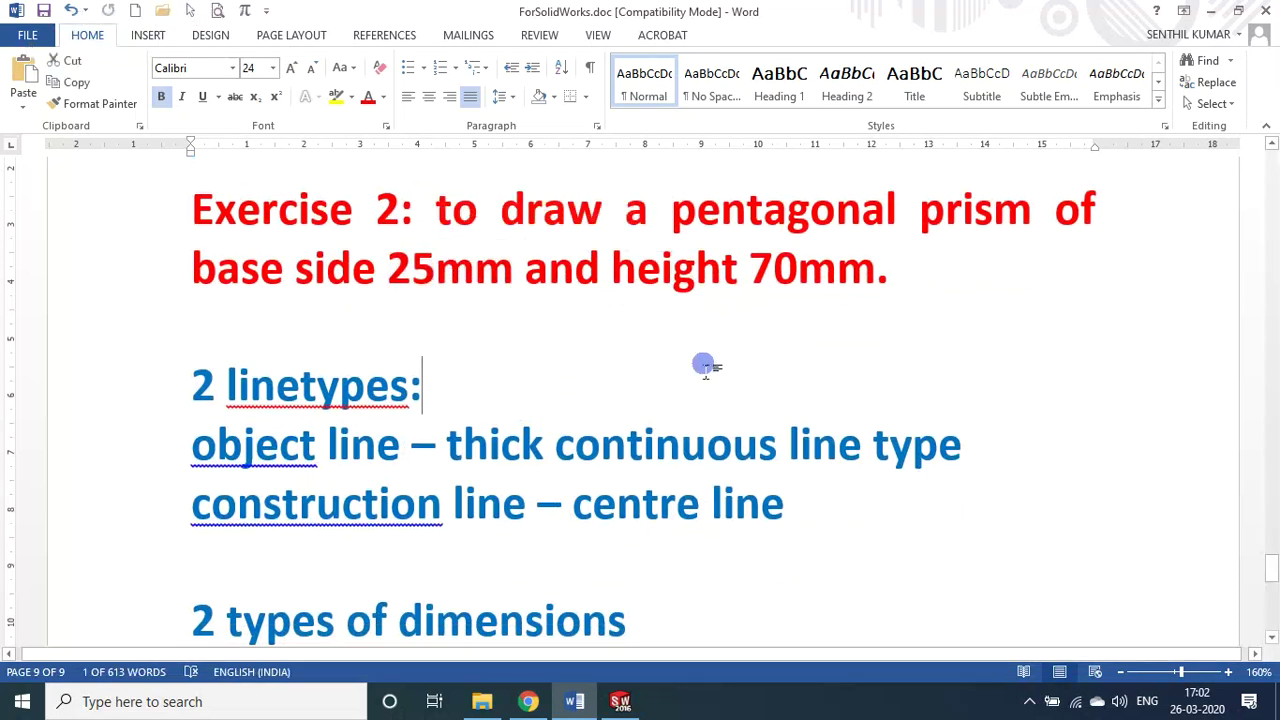
{"action": "double_click", "coordinate": [778, 268]}
{"action": "left_click", "coordinate": [905, 383]}
{"action": "key", "text": "alt+Tab"}
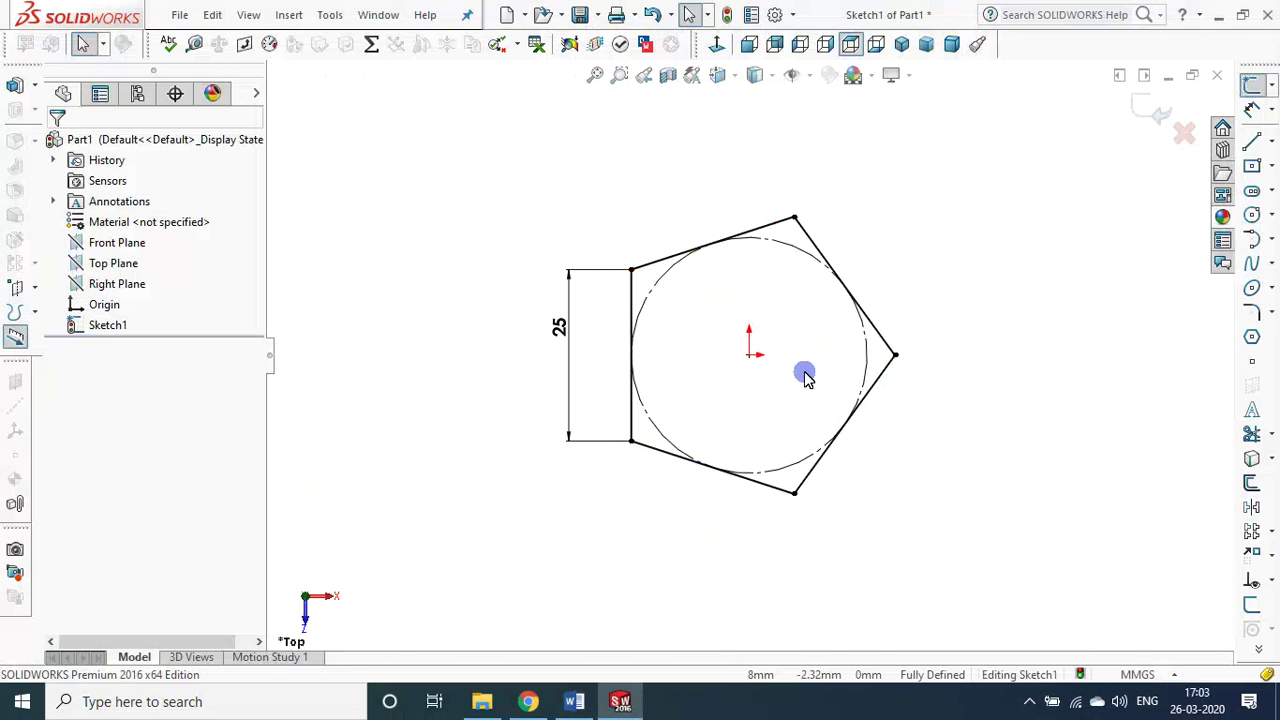
- Exit the pentagon sketch, view it from the top, and select Sketch1
{"action": "left_click", "coordinate": [1147, 106]}
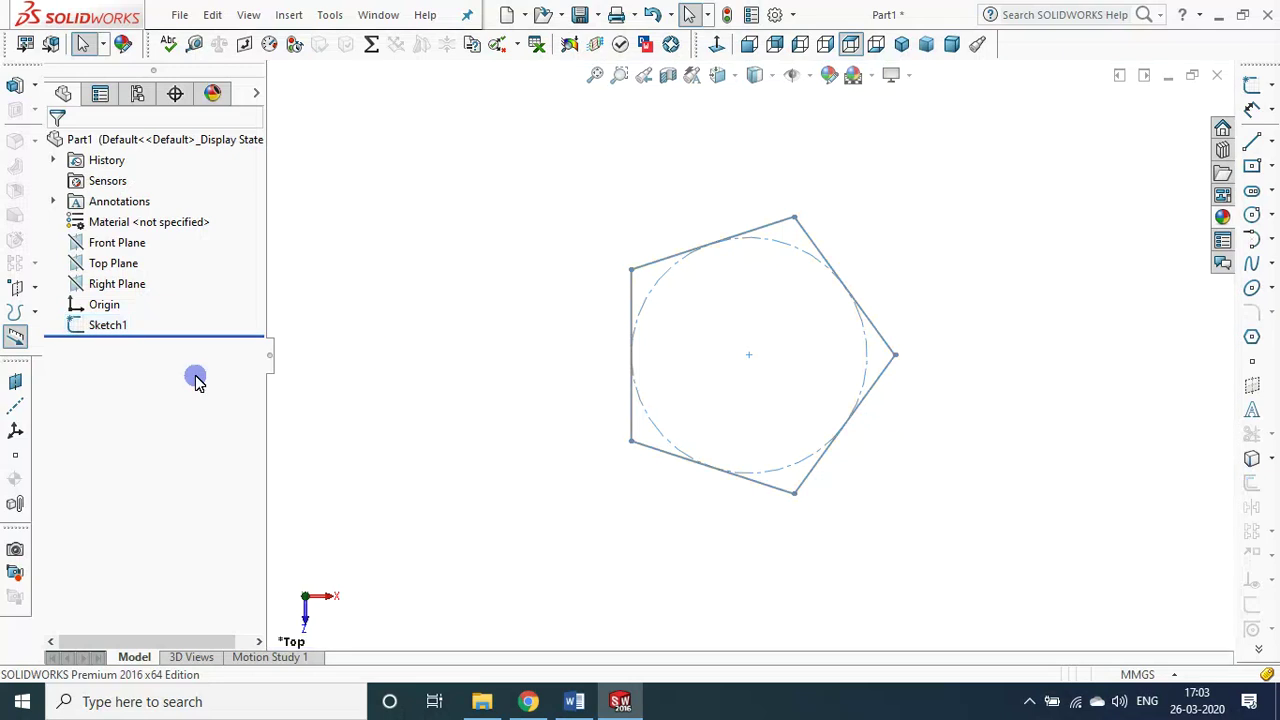
{"action": "left_click", "coordinate": [72, 325]}
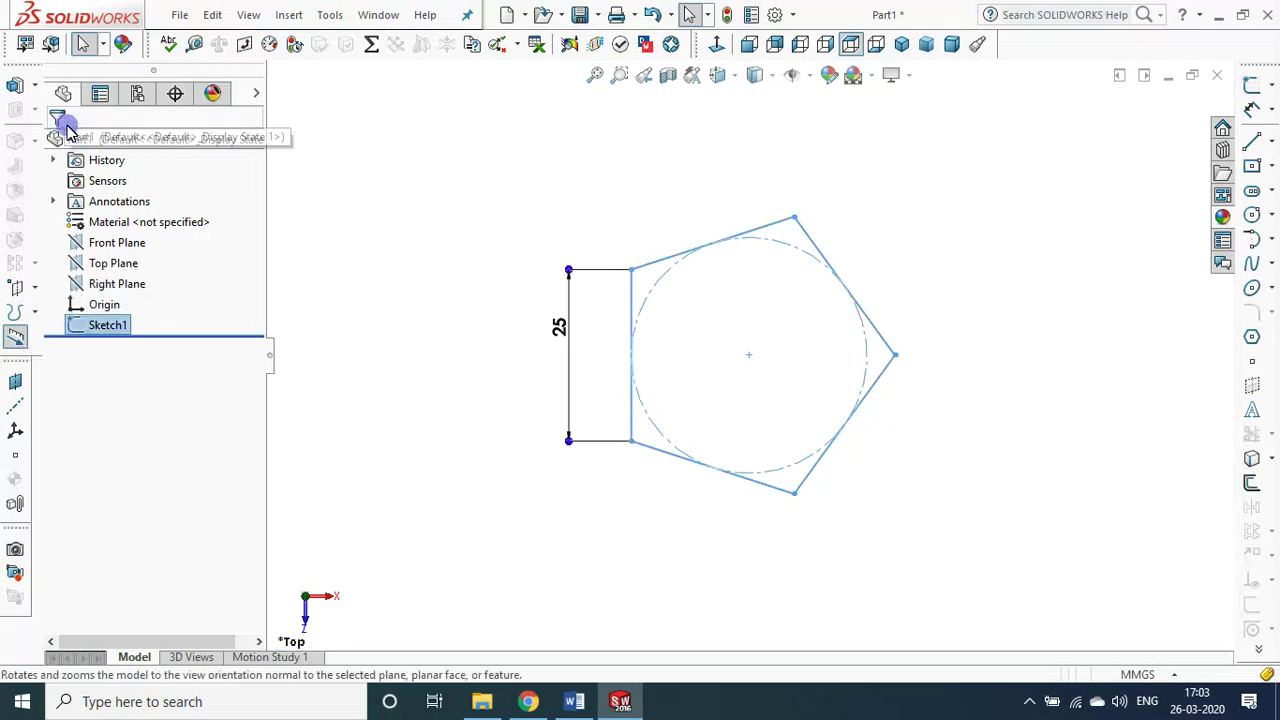
{"action": "left_click", "coordinate": [12, 95]}
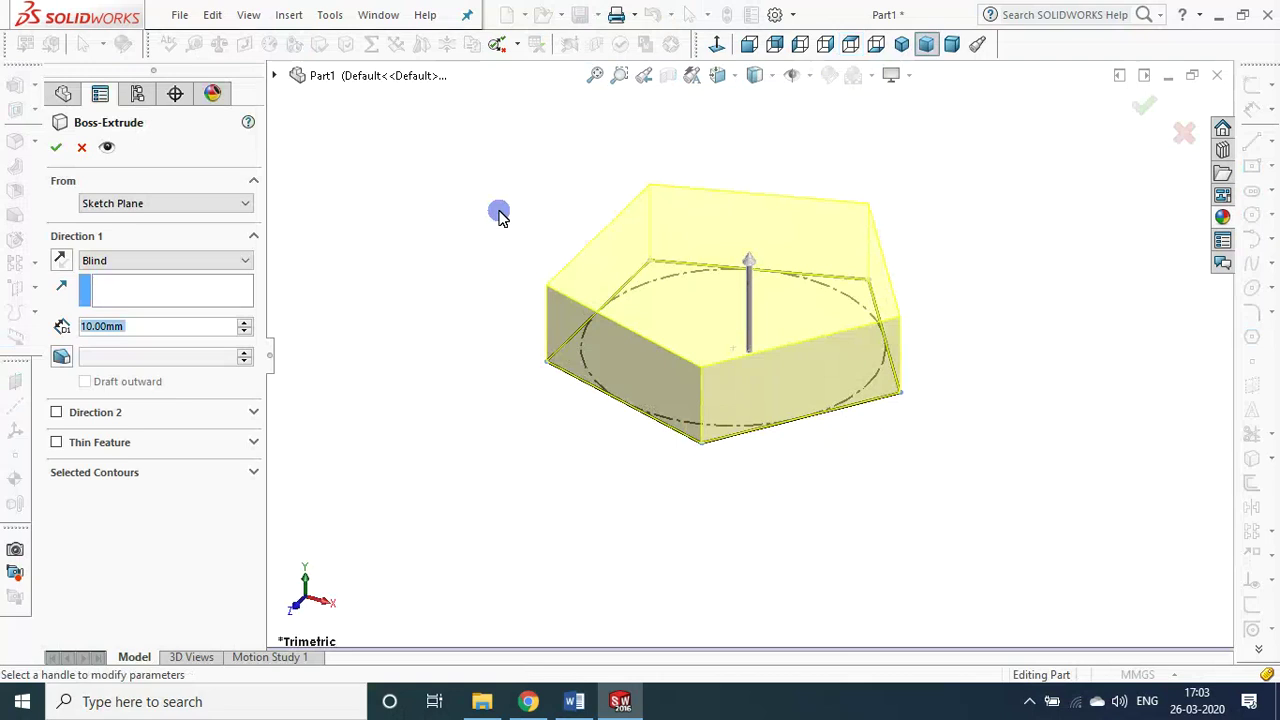
{"action": "key", "text": "Escape"}
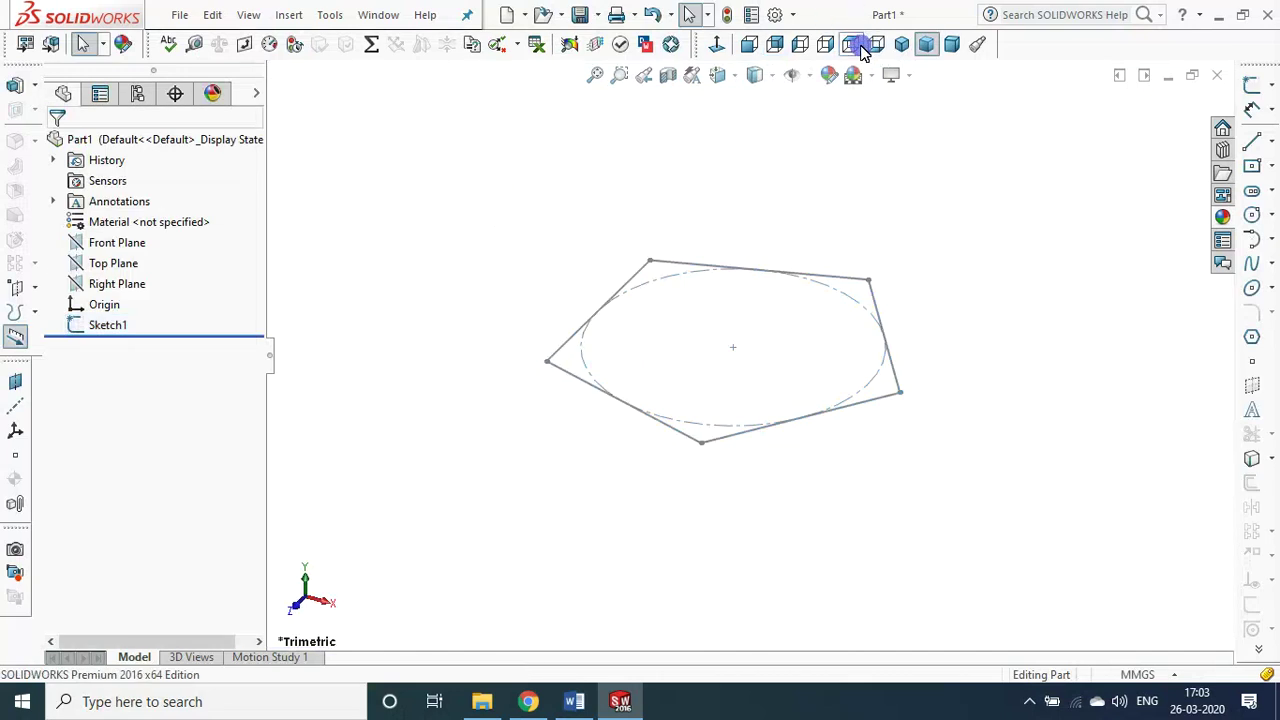
{"action": "left_click", "coordinate": [850, 44]}
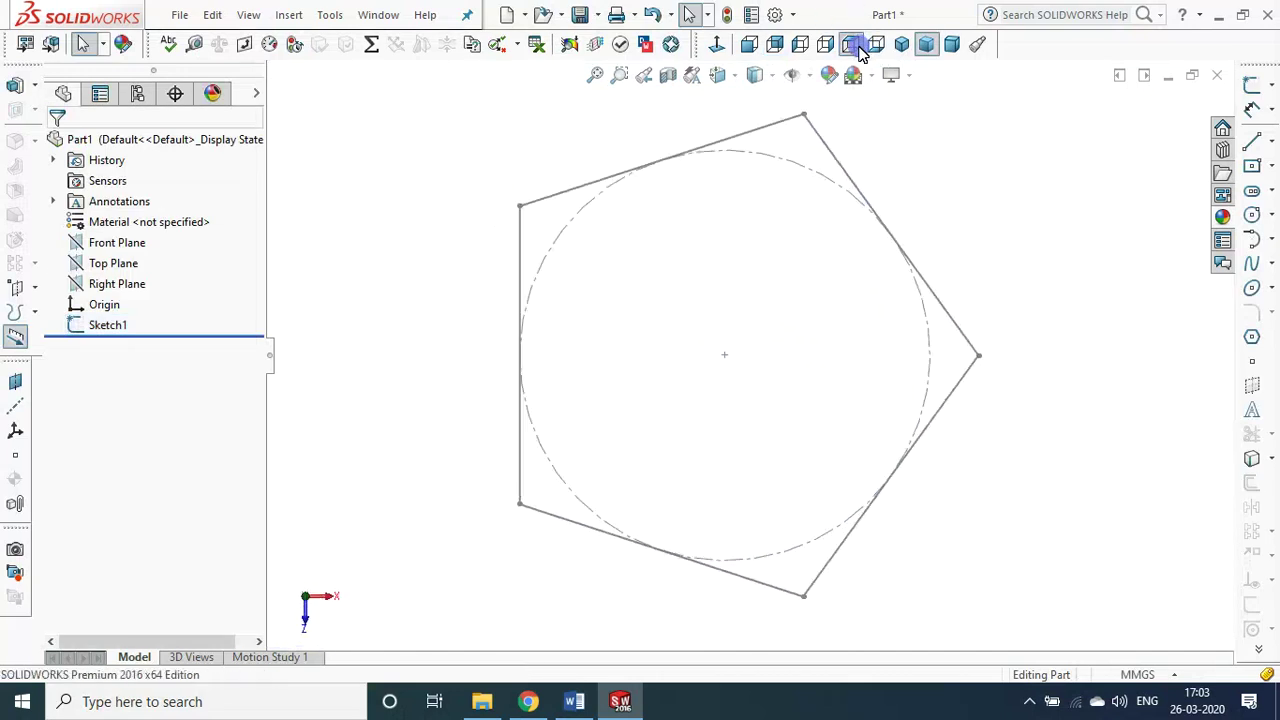
{"action": "left_click", "coordinate": [72, 324]}
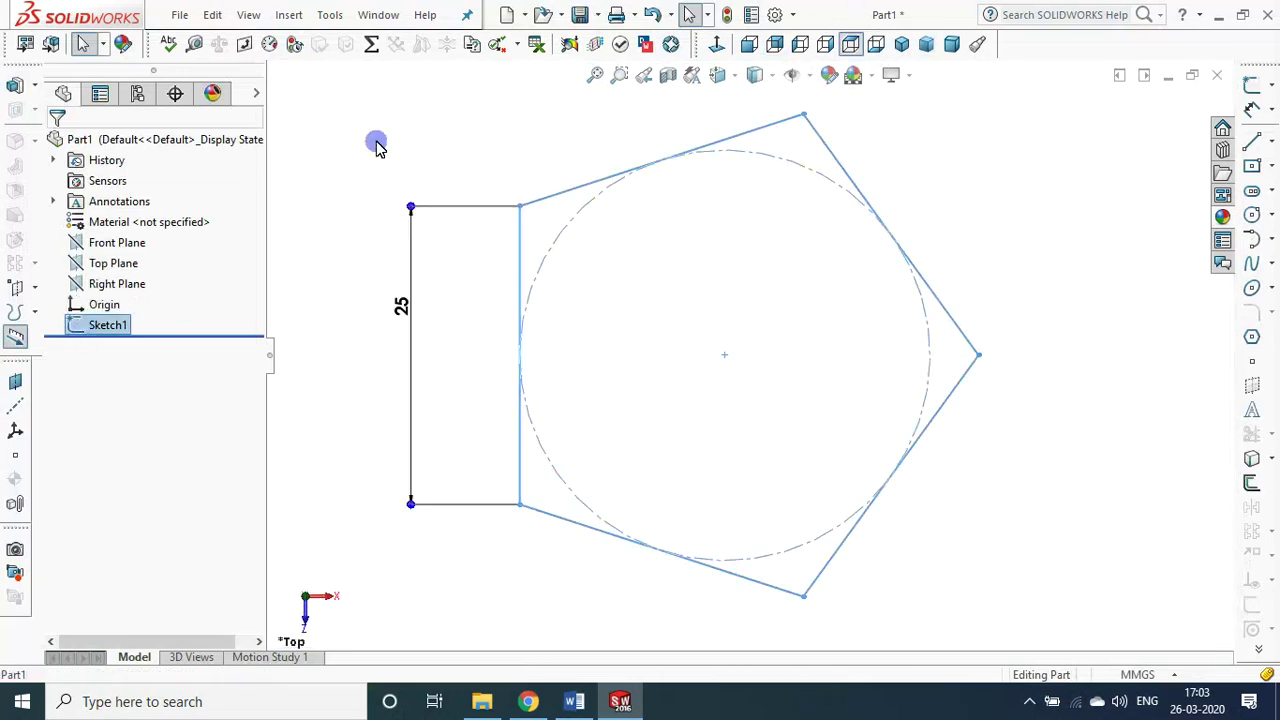
{"action": "left_click", "coordinate": [288, 14]}
{"action": "left_click", "coordinate": [328, 62]}
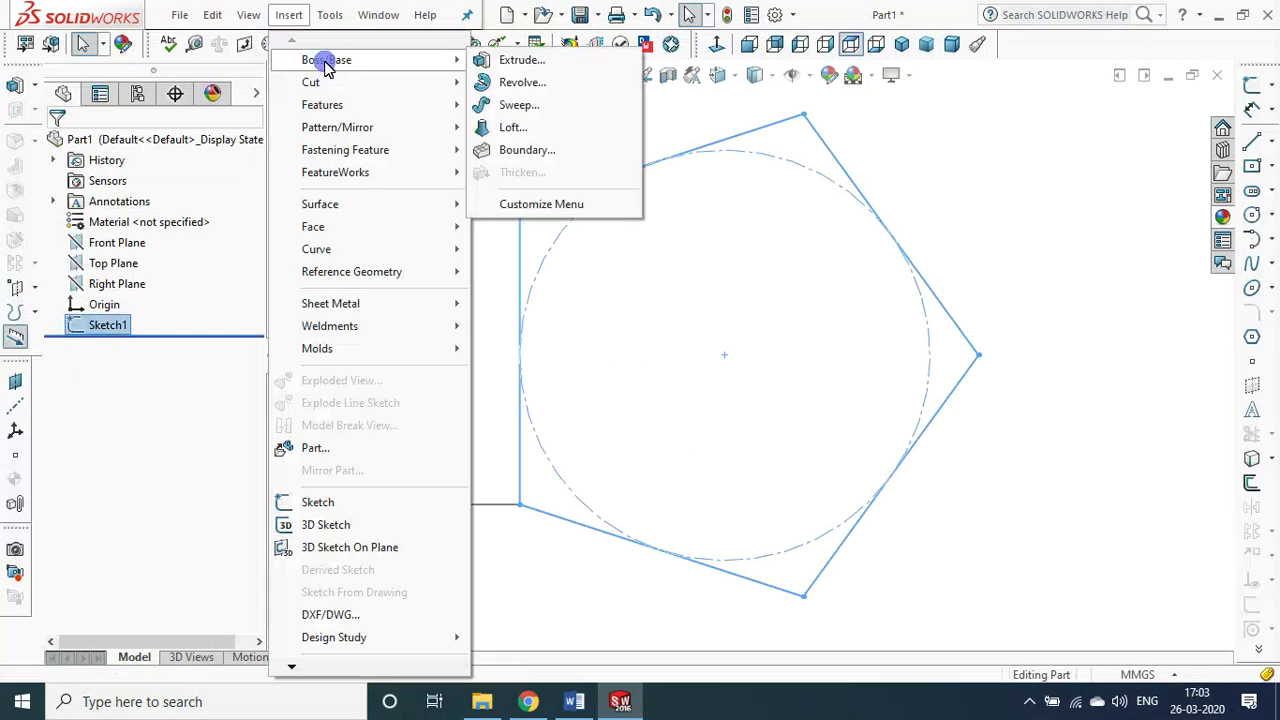
{"action": "key", "text": "Escape"}
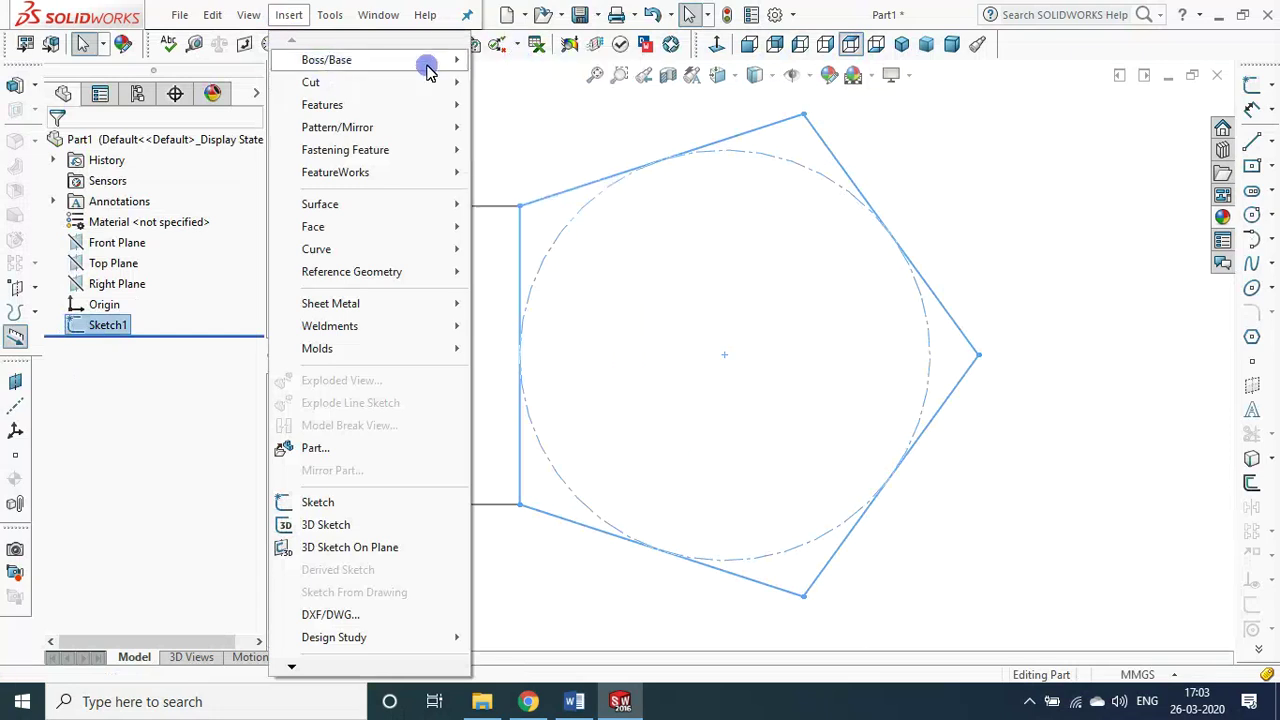
{"action": "key", "text": "Escape"}
{"action": "key", "text": "alt+f"}
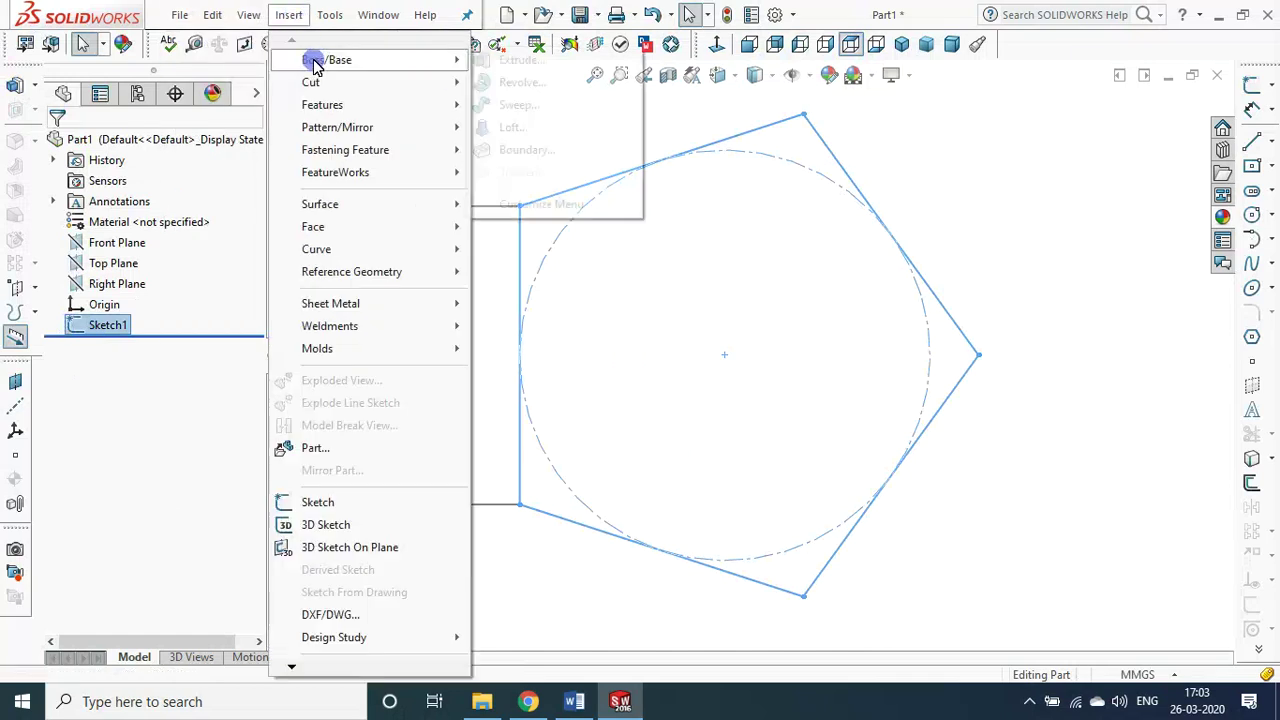
- Extrude Sketch1 to a depth of 70 mm as a solid boss
{"action": "left_click", "coordinate": [535, 62]}
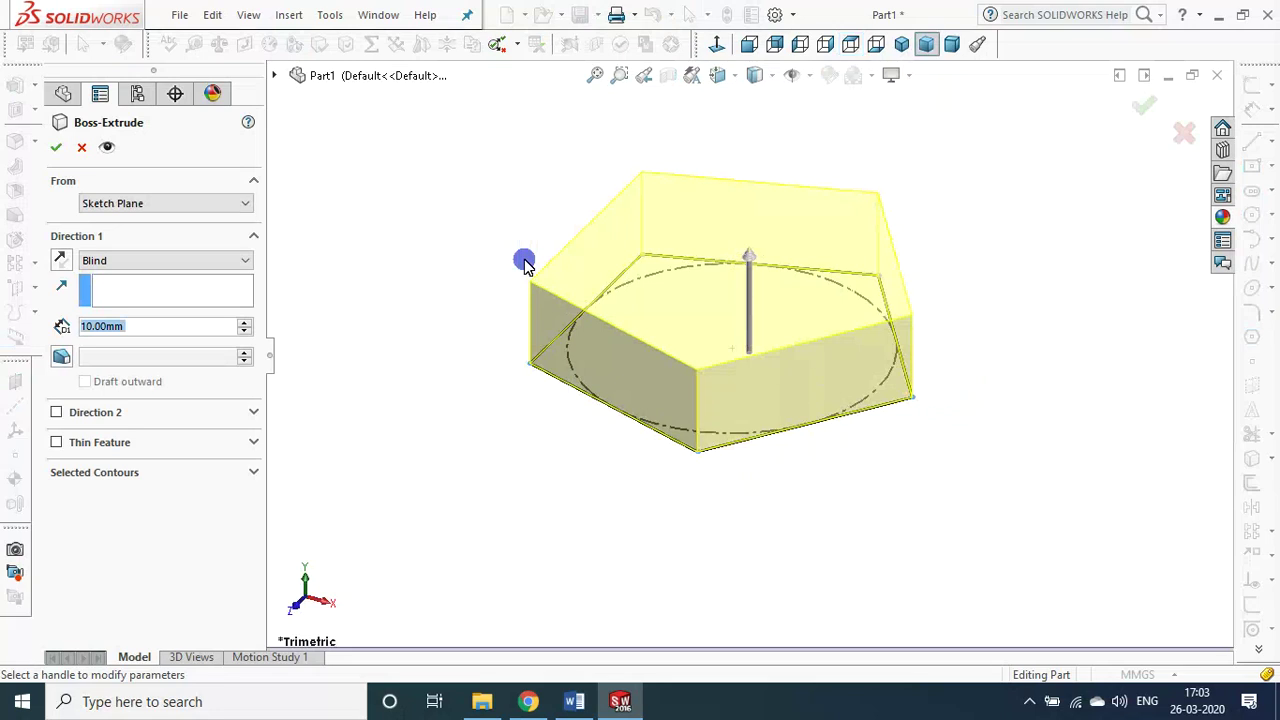
{"action": "key", "text": "alt+Tab"}
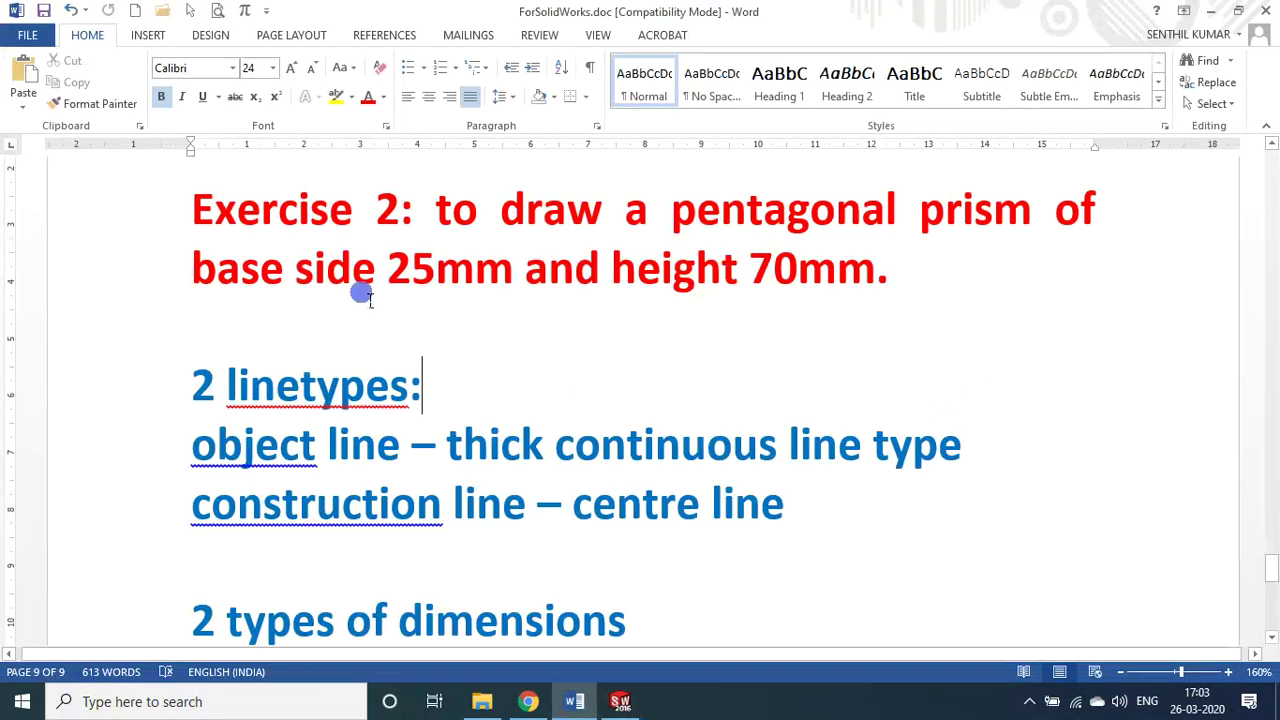
{"action": "key", "text": "alt+Tab"}
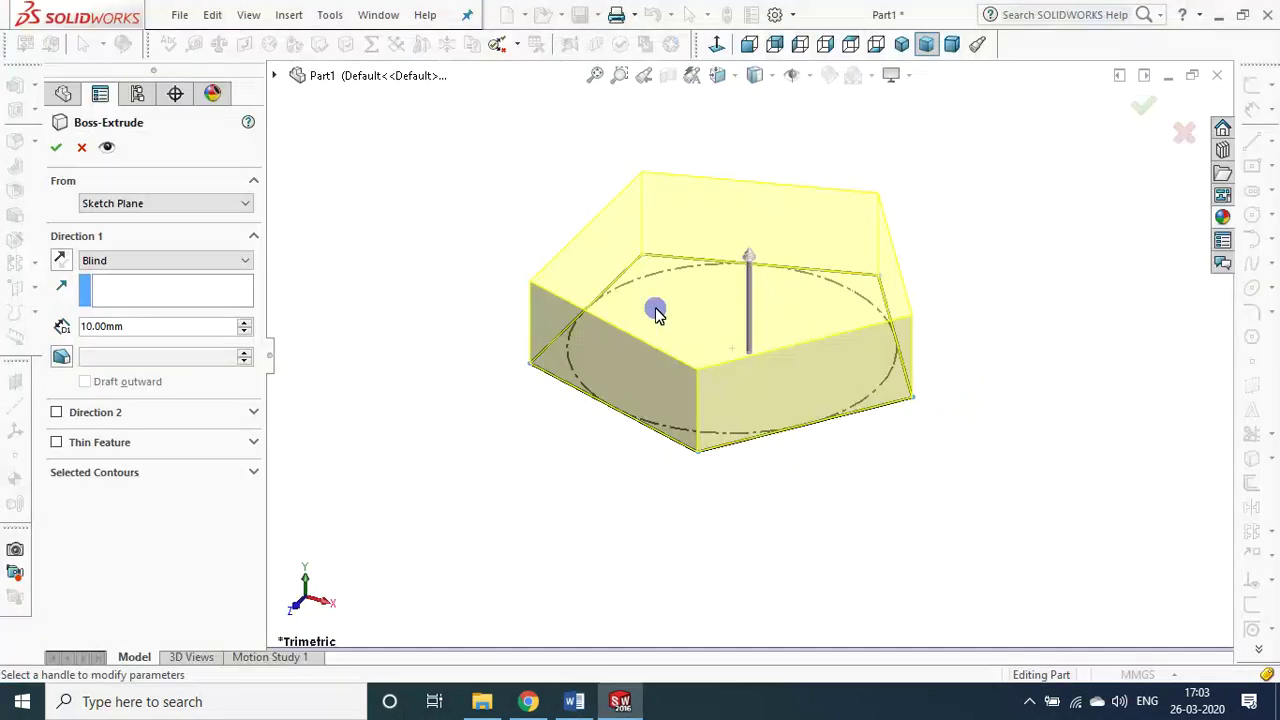
{"action": "double_click", "coordinate": [130, 326]}
{"action": "type", "text": "70"}
{"action": "left_click", "coordinate": [55, 147]}
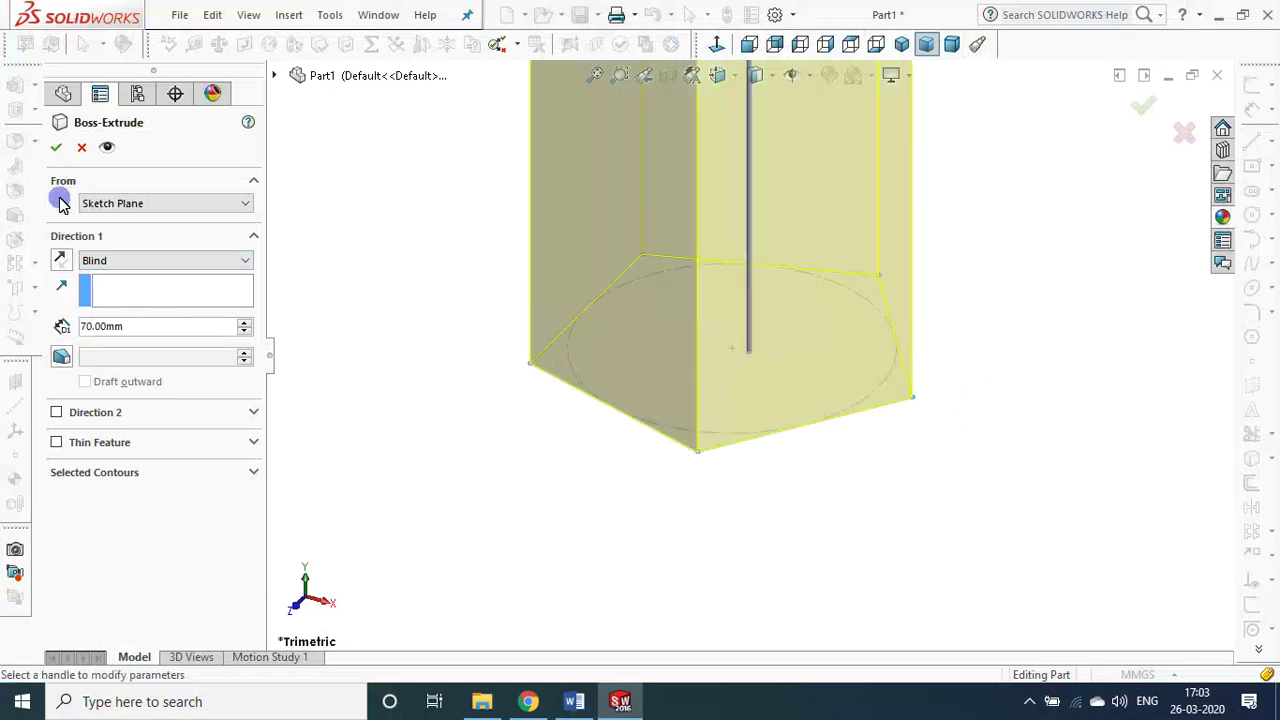
{"action": "left_click", "coordinate": [57, 150]}
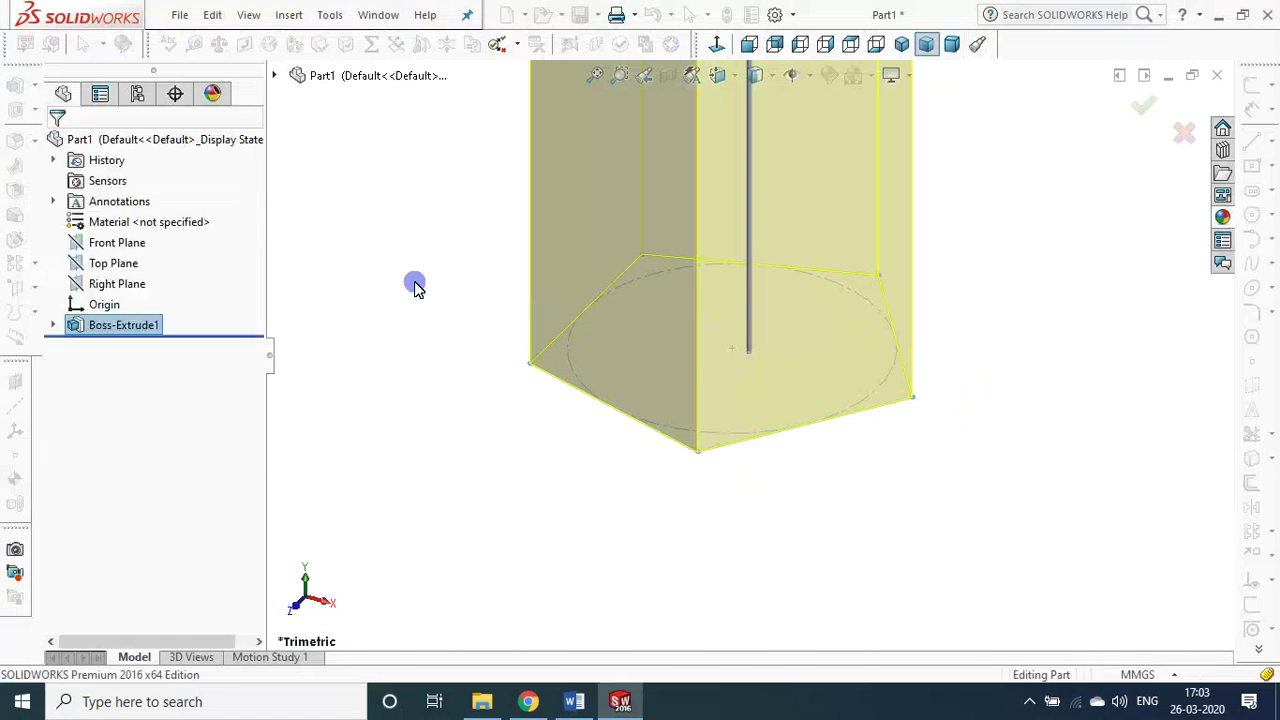
- Fit and orbit the finished prism, glance at the Word notes, and return
{"action": "key", "text": "f"}
{"action": "mouse_move", "coordinate": [1015, 260]}
{"action": "middle_mouse_down"}
{"action": "mouse_move", "coordinate": [1089, 334]}
{"action": "mouse_move", "coordinate": [1066, 434]}
{"action": "mouse_move", "coordinate": [991, 477]}
{"action": "mouse_move", "coordinate": [900, 460]}
{"action": "mouse_move", "coordinate": [986, 543]}
{"action": "mouse_move", "coordinate": [1077, 362]}
{"action": "mouse_move", "coordinate": [1029, 386]}
{"action": "mouse_move", "coordinate": [1034, 460]}
{"action": "mouse_move", "coordinate": [1048, 378]}
{"action": "middle_mouse_up"}
{"action": "key", "text": "alt+Tab"}
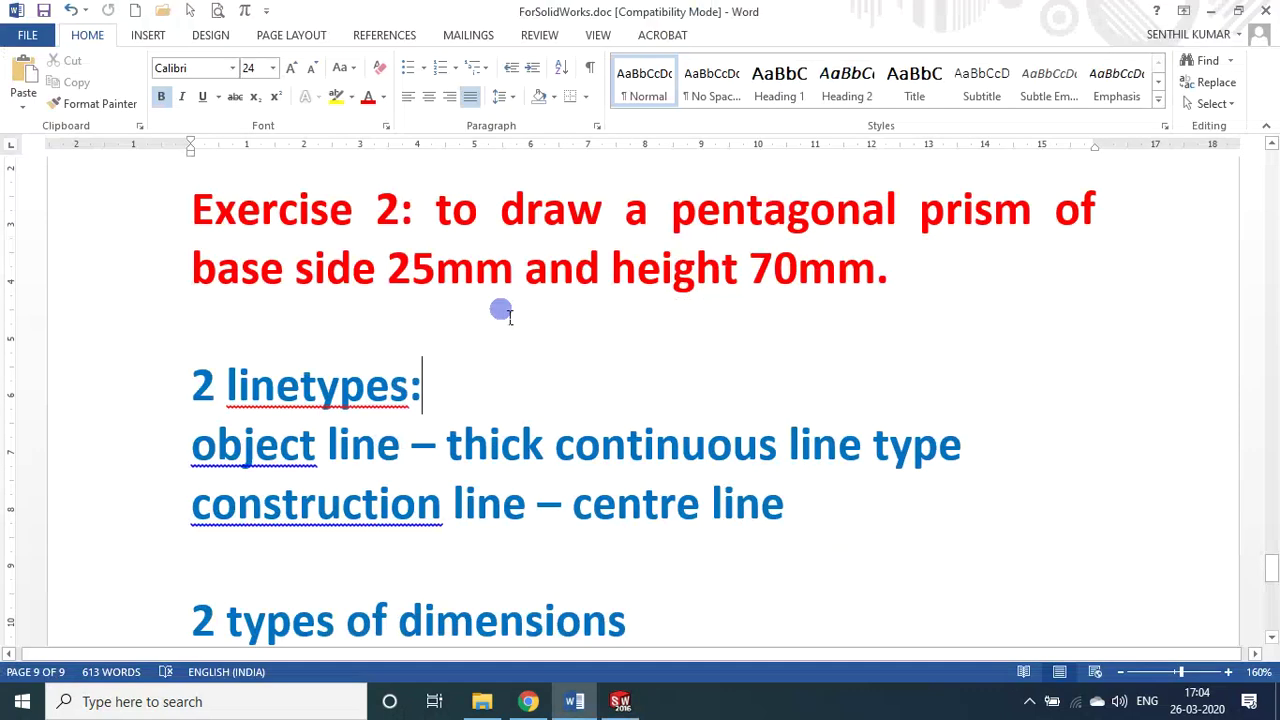
{"action": "key", "text": "alt+Tab"}
- Inspect the prism in front, left, top and isometric views, then show hidden lines dashed
{"action": "mouse_move", "coordinate": [975, 360]}
{"action": "middle_mouse_down"}
{"action": "mouse_move", "coordinate": [966, 517]}
{"action": "mouse_move", "coordinate": [962, 360]}
{"action": "middle_mouse_up"}
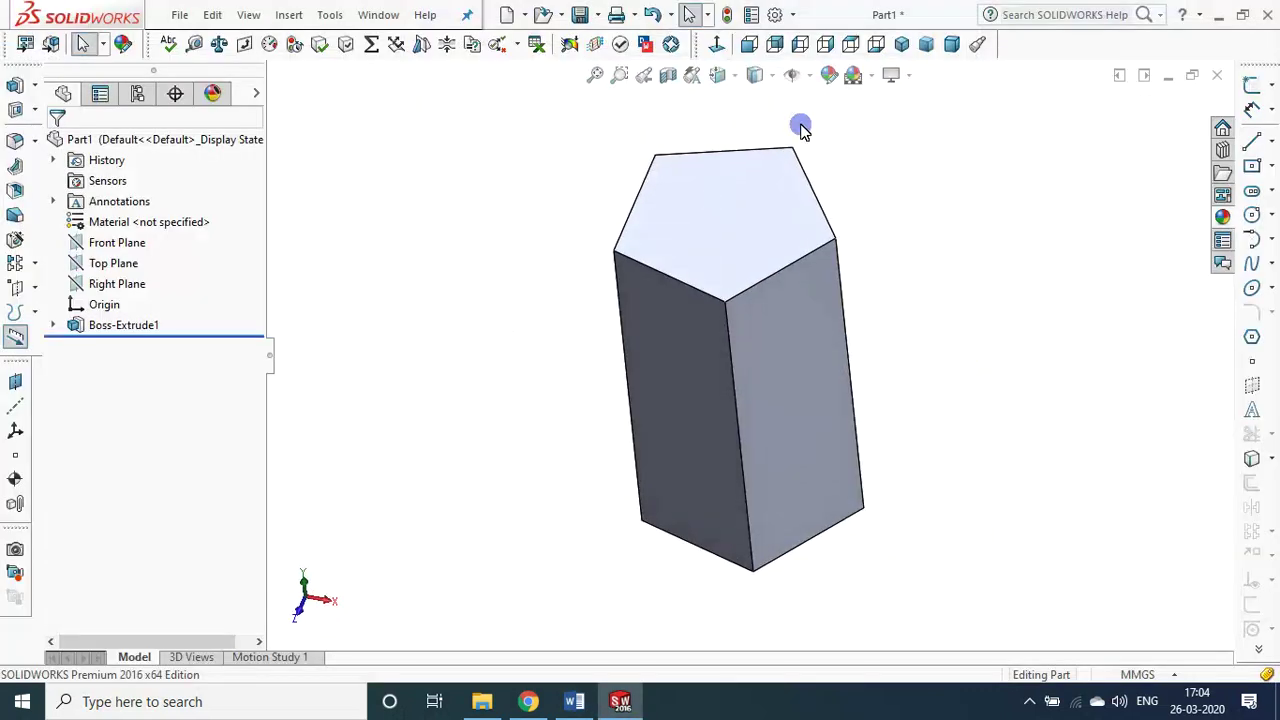
{"action": "left_click", "coordinate": [748, 44]}
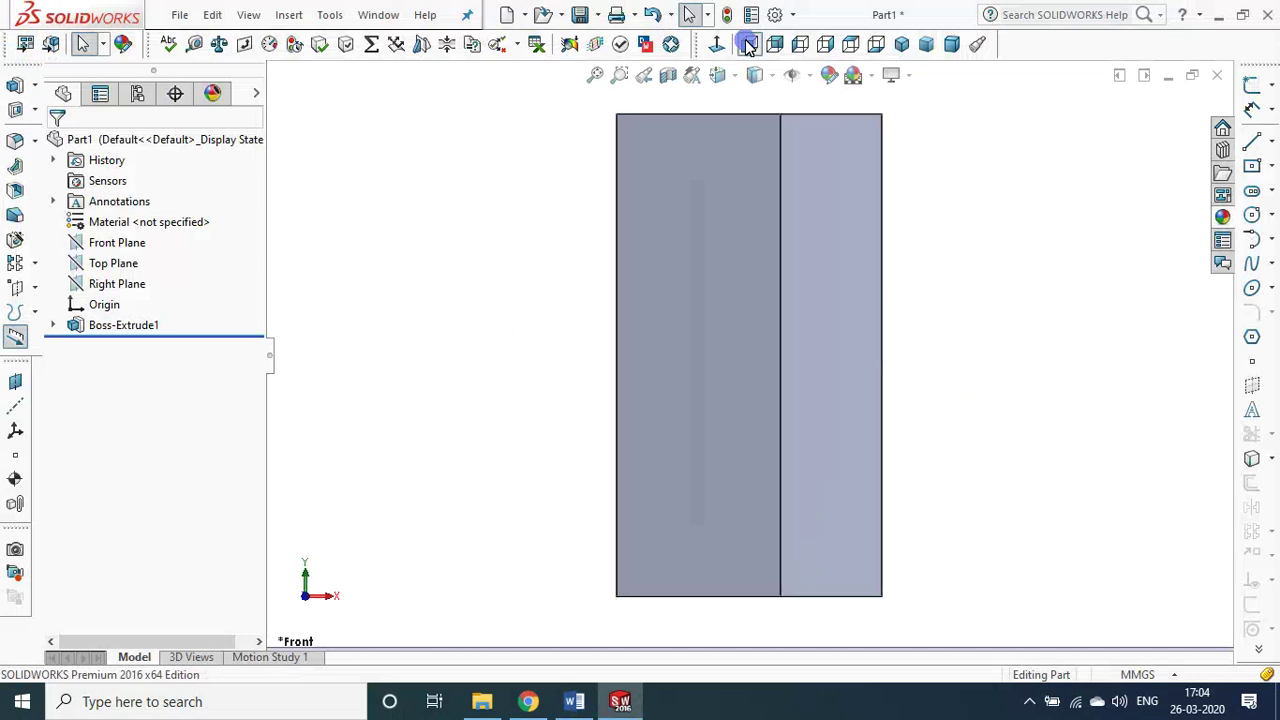
{"action": "left_click", "coordinate": [801, 44]}
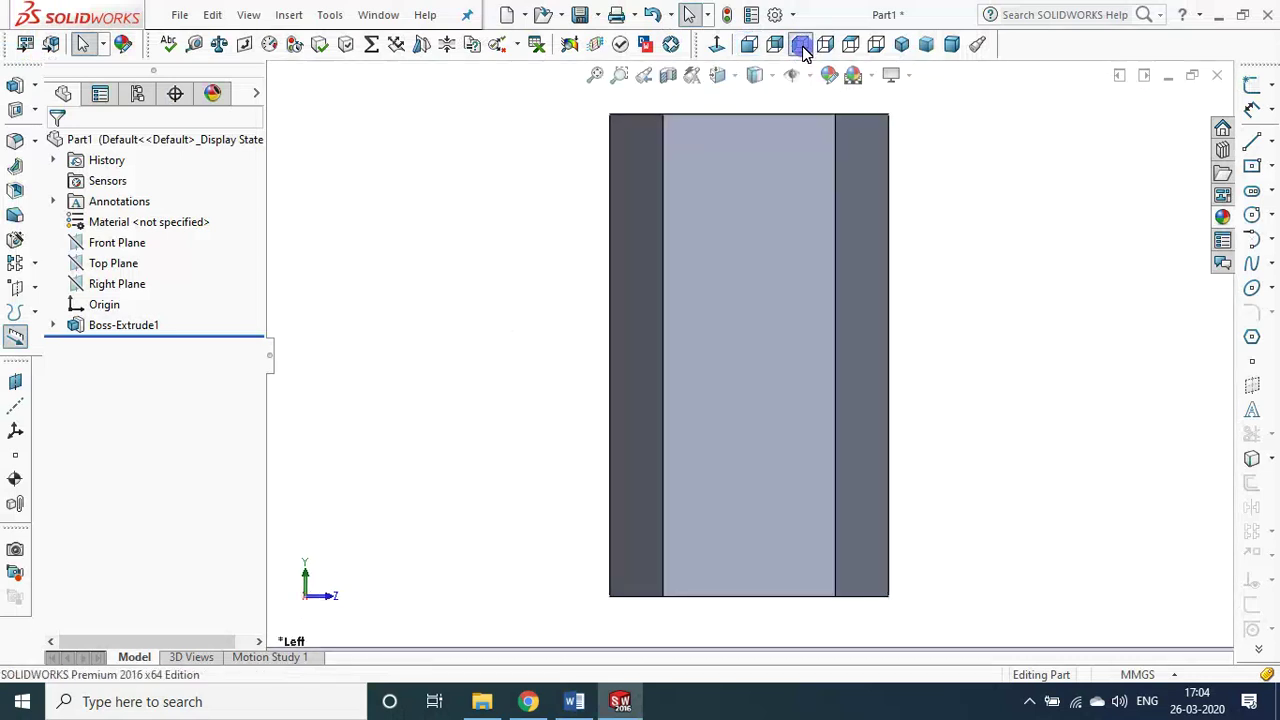
{"action": "left_click", "coordinate": [850, 44]}
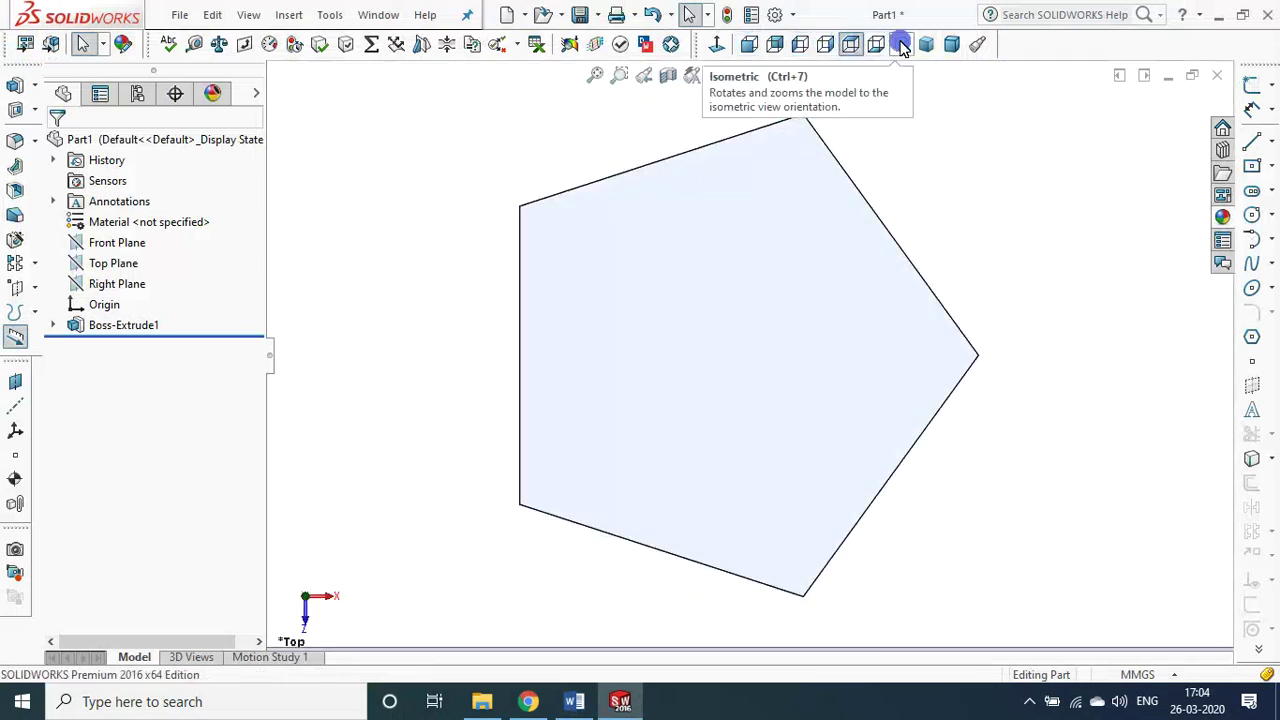
{"action": "left_click", "coordinate": [902, 44]}
{"action": "left_click", "coordinate": [757, 75]}
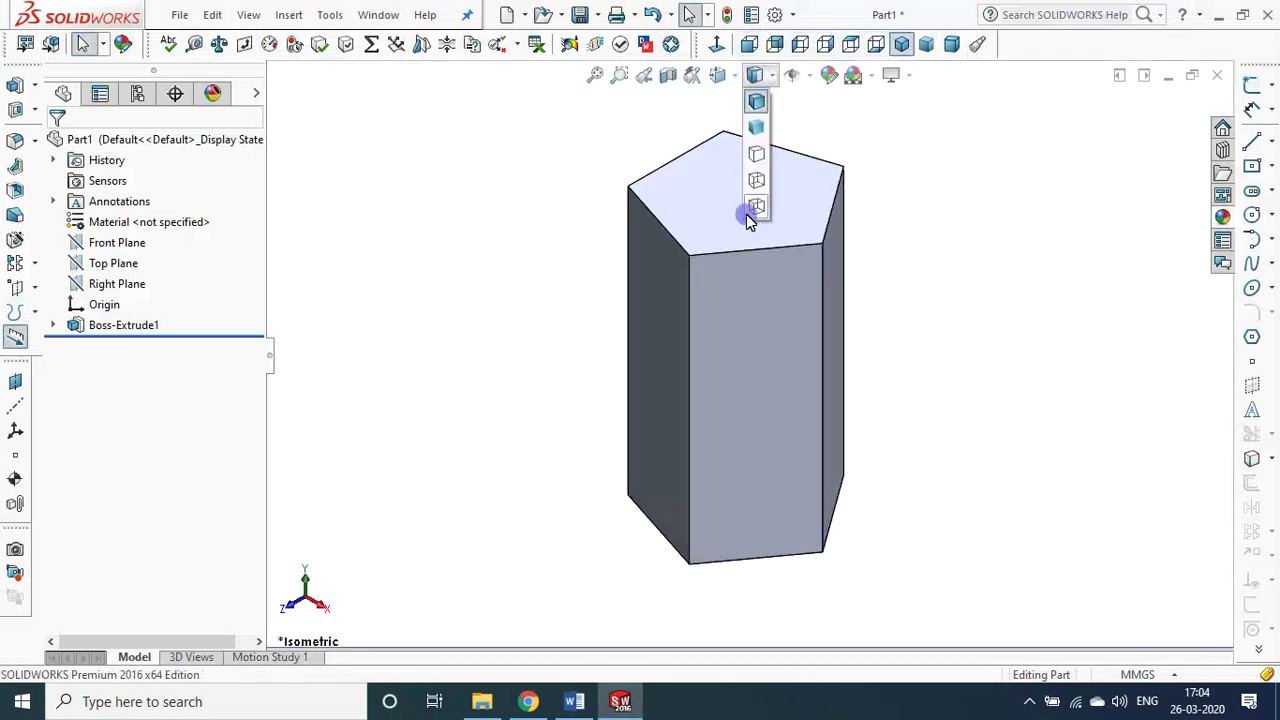
{"action": "left_click", "coordinate": [756, 178]}
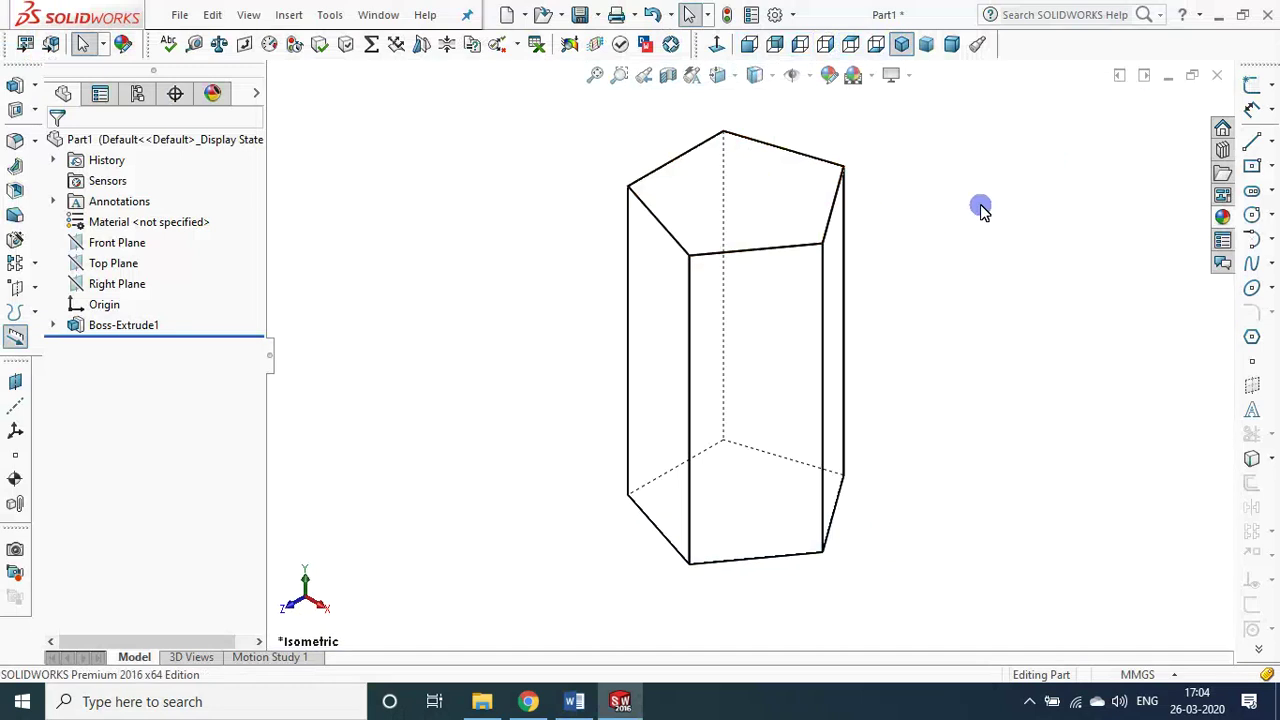
- Recheck the standard views, then switch the display style to Shaded With Edges
{"action": "left_click", "coordinate": [749, 44]}
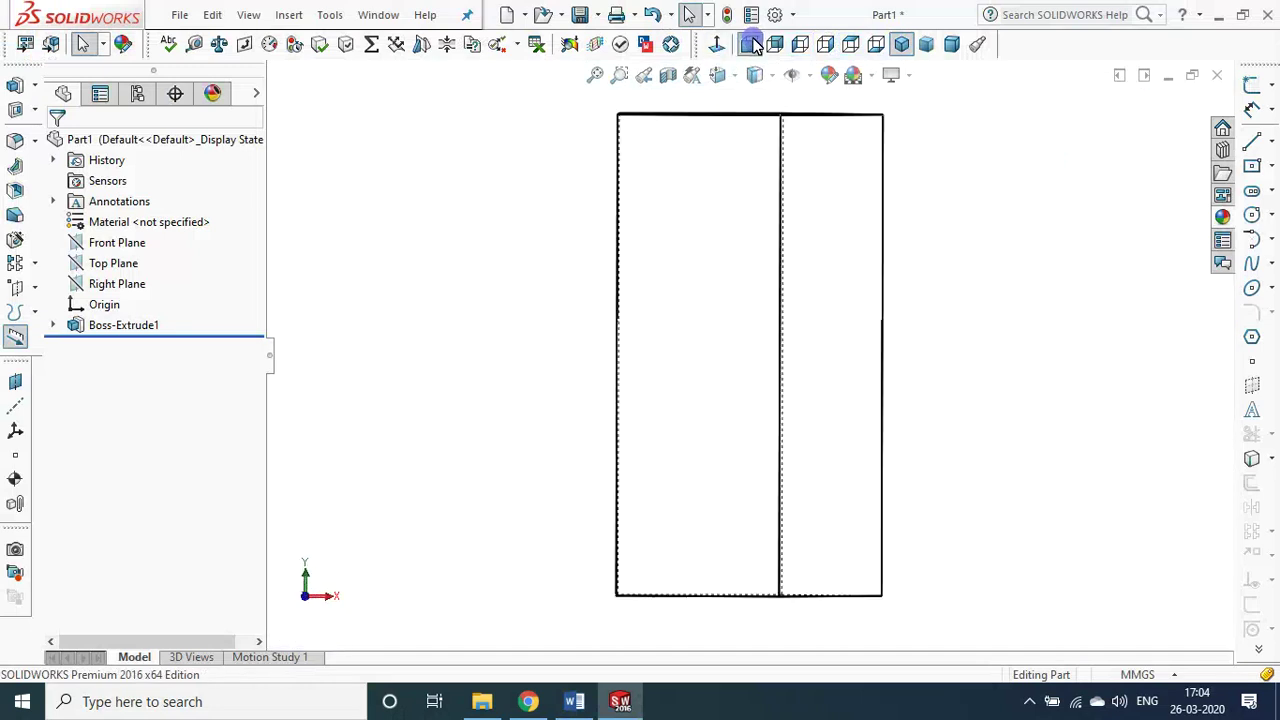
{"action": "left_click", "coordinate": [802, 44]}
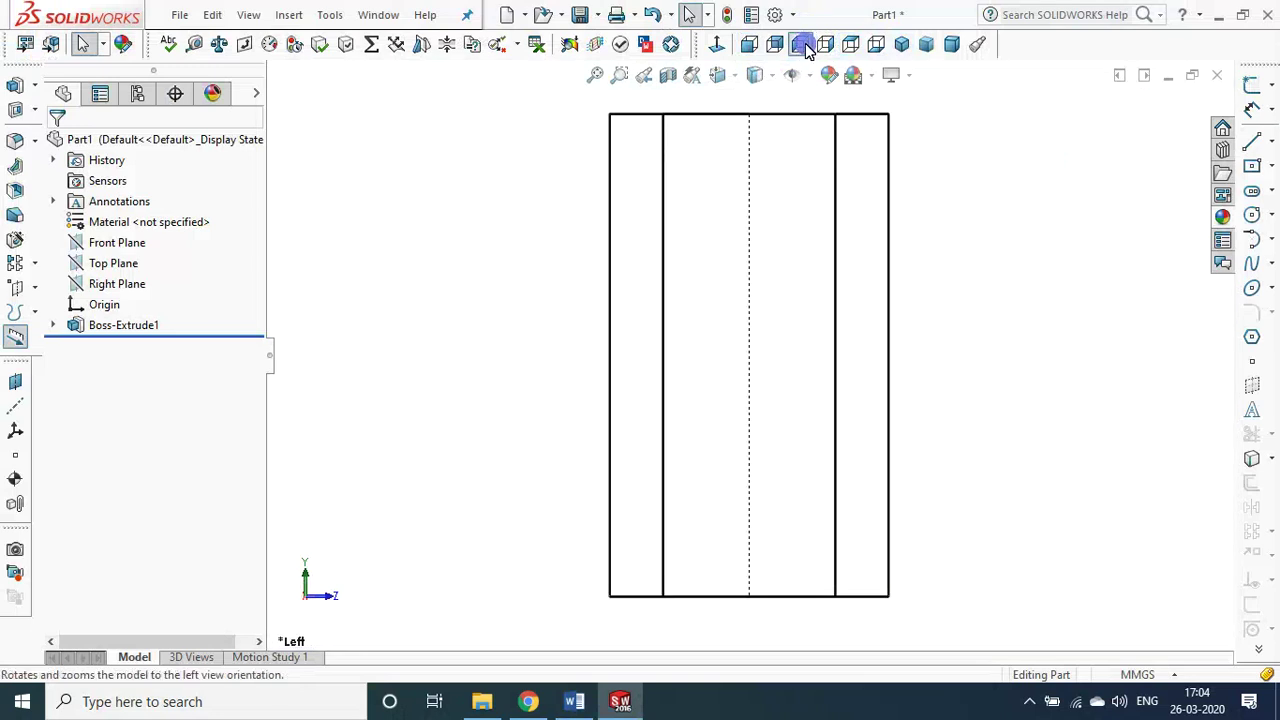
{"action": "left_click", "coordinate": [828, 46]}
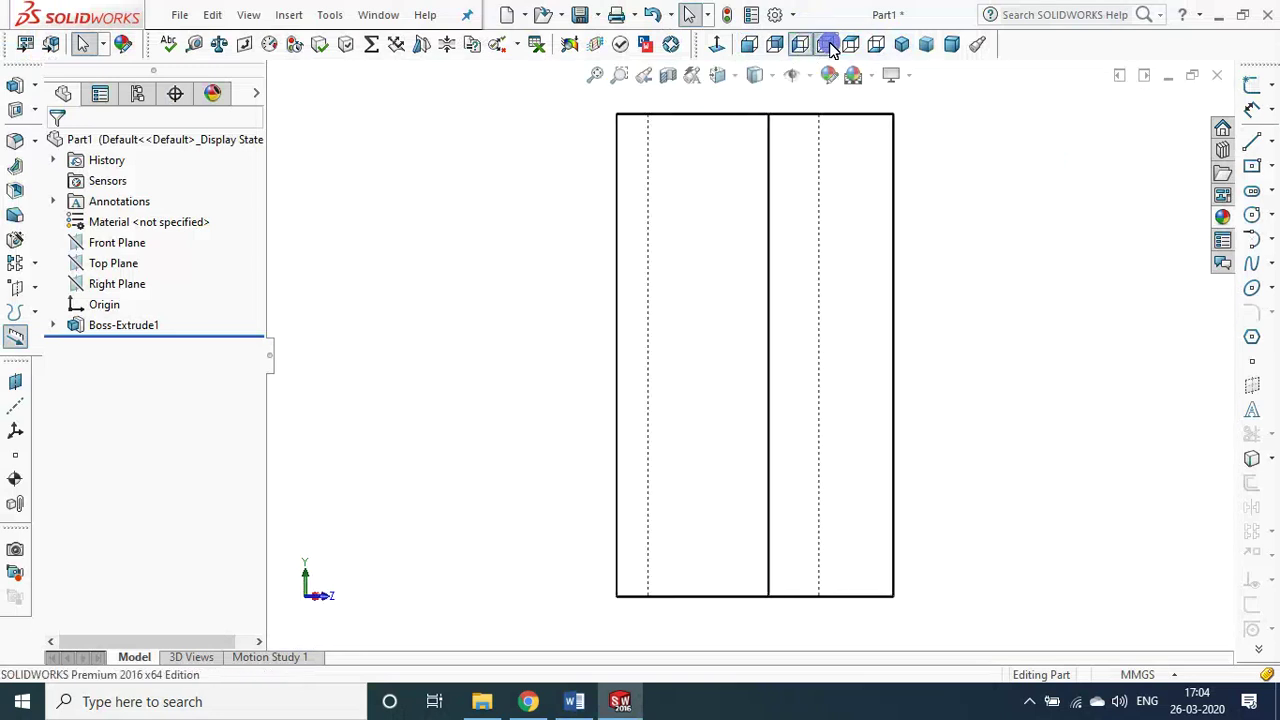
{"action": "left_click", "coordinate": [802, 44]}
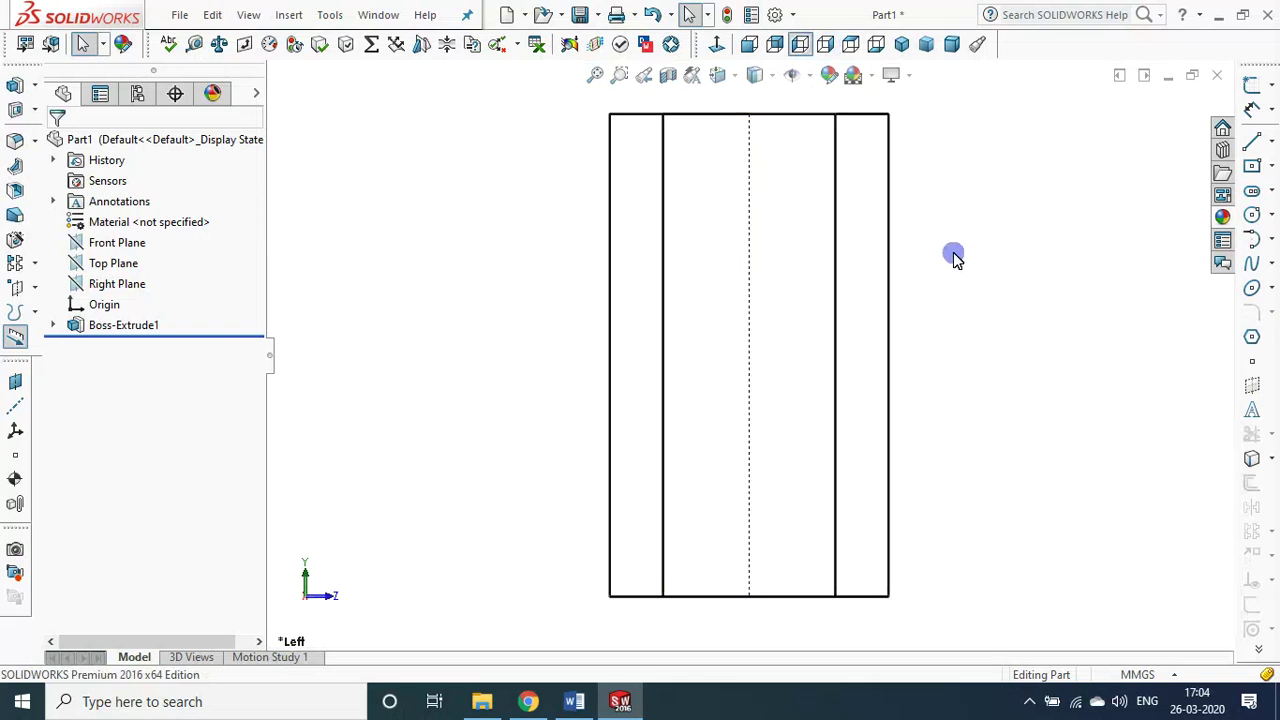
{"action": "left_click", "coordinate": [825, 44]}
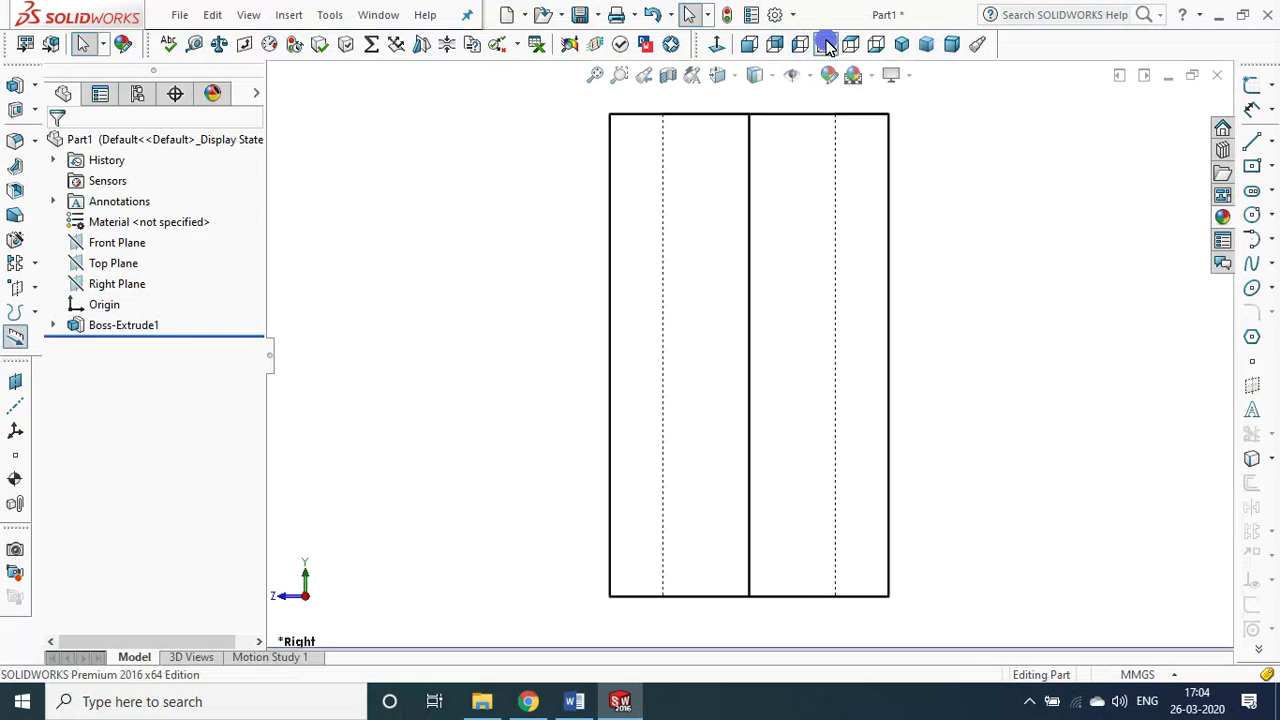
{"action": "left_click", "coordinate": [848, 44]}
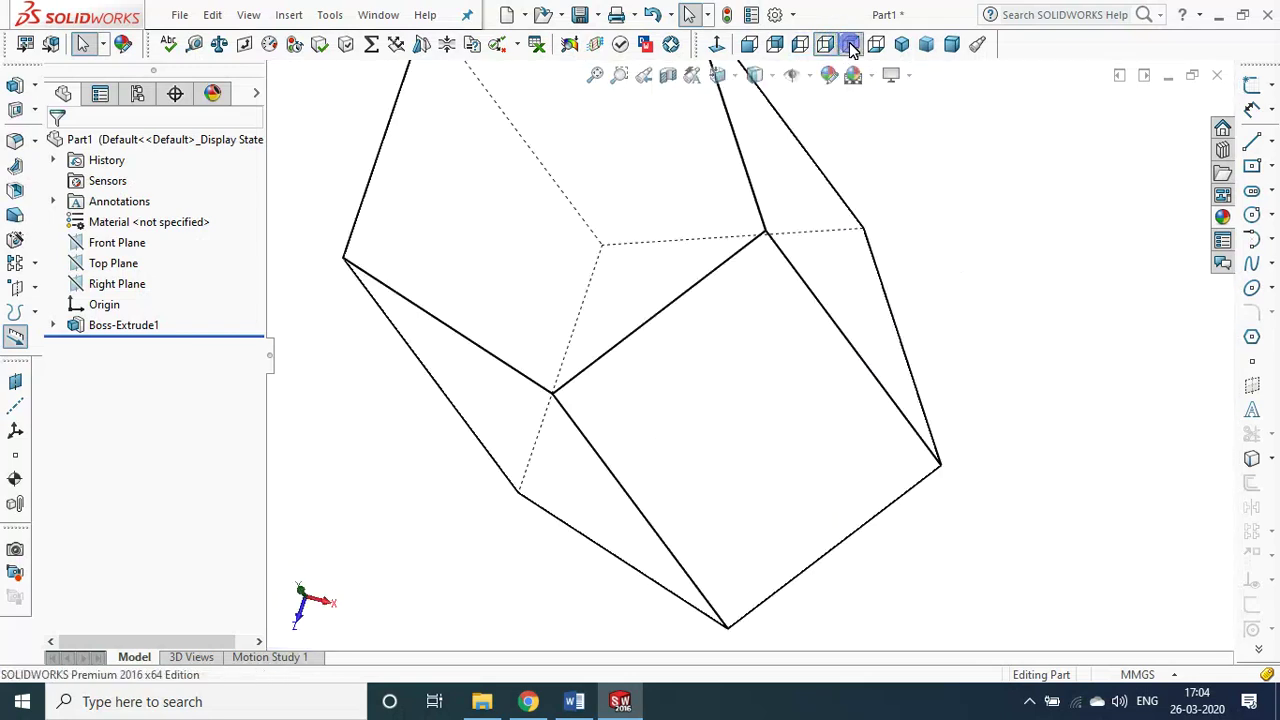
{"action": "left_click", "coordinate": [901, 44]}
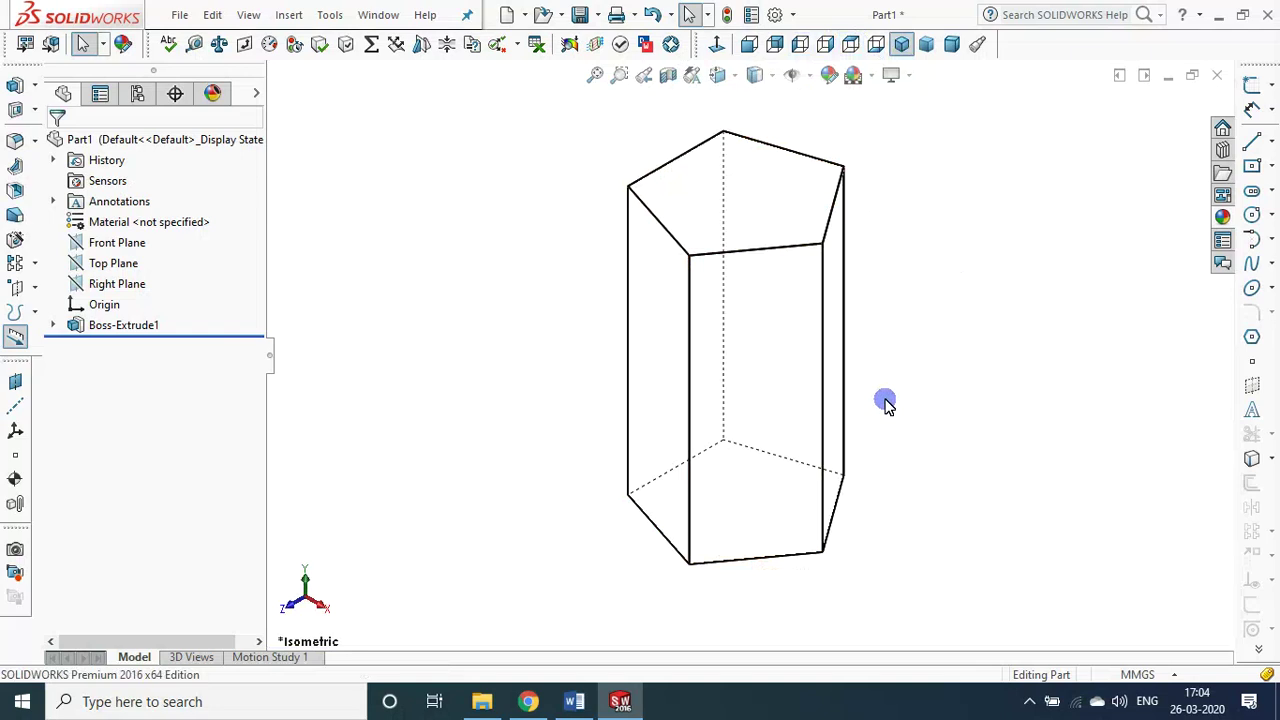
{"action": "left_click", "coordinate": [756, 76]}
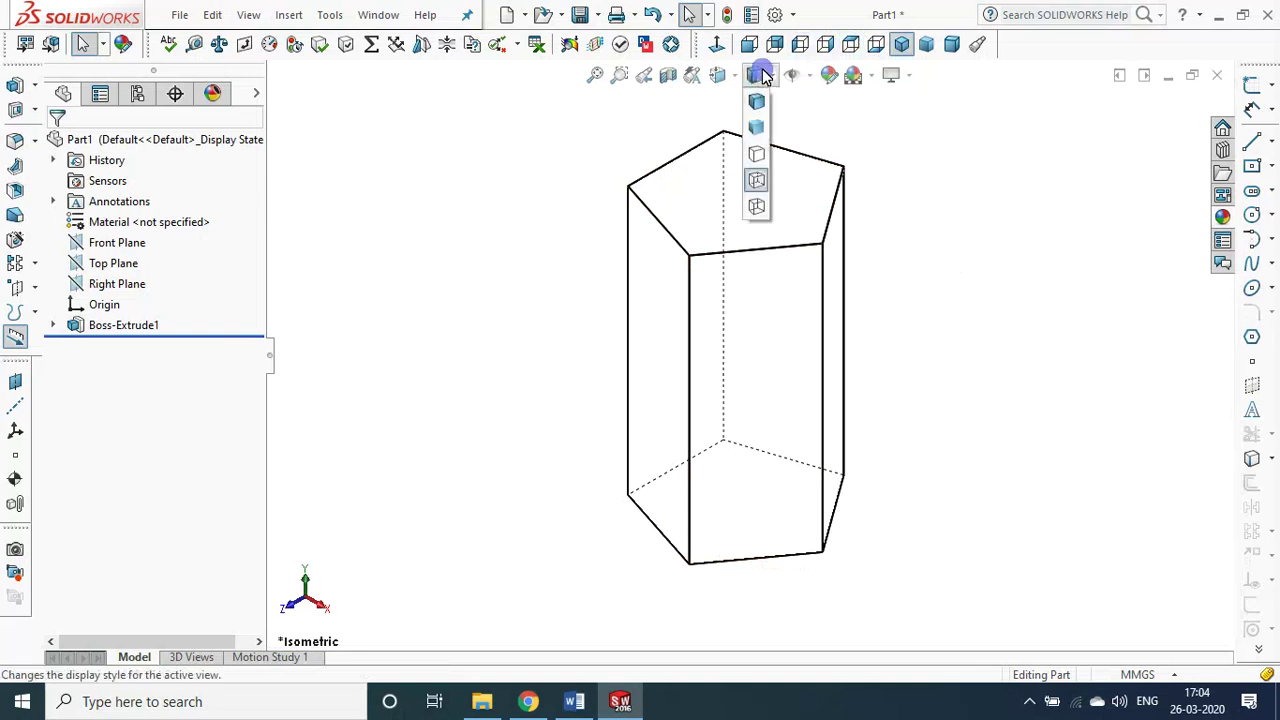
{"action": "left_click", "coordinate": [760, 156]}
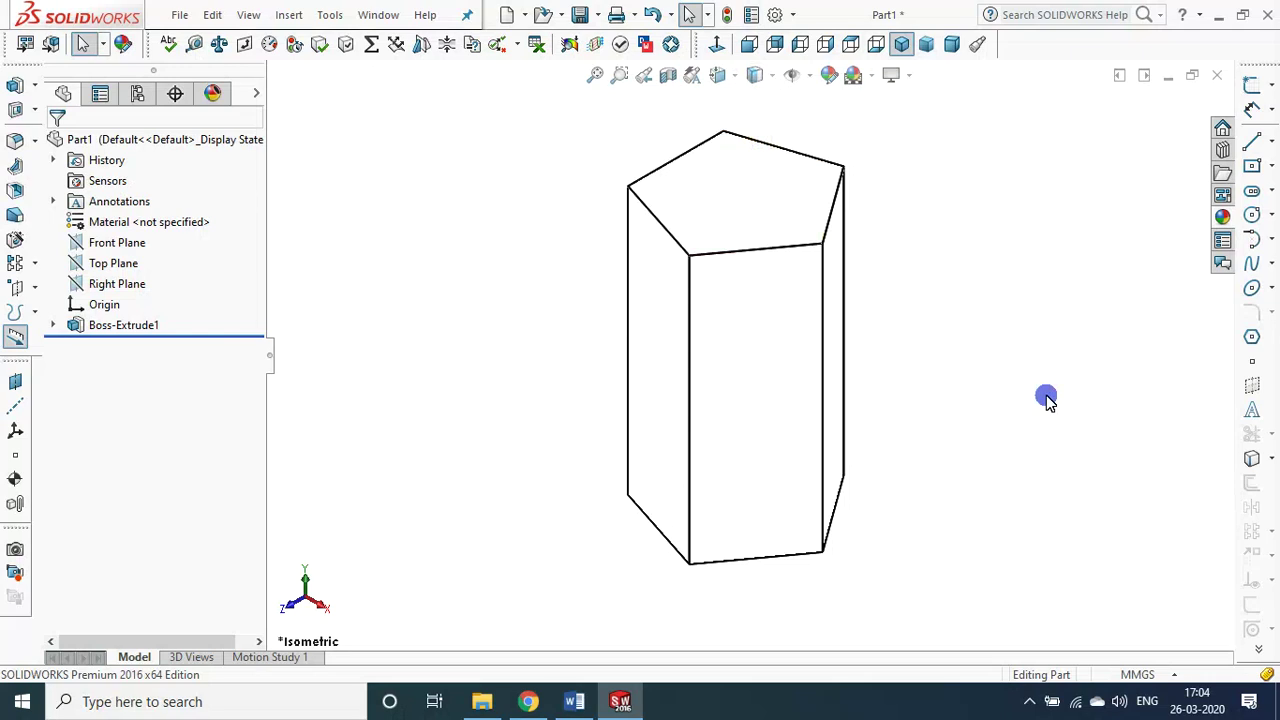
{"action": "left_click", "coordinate": [760, 76]}
{"action": "left_click", "coordinate": [763, 105]}
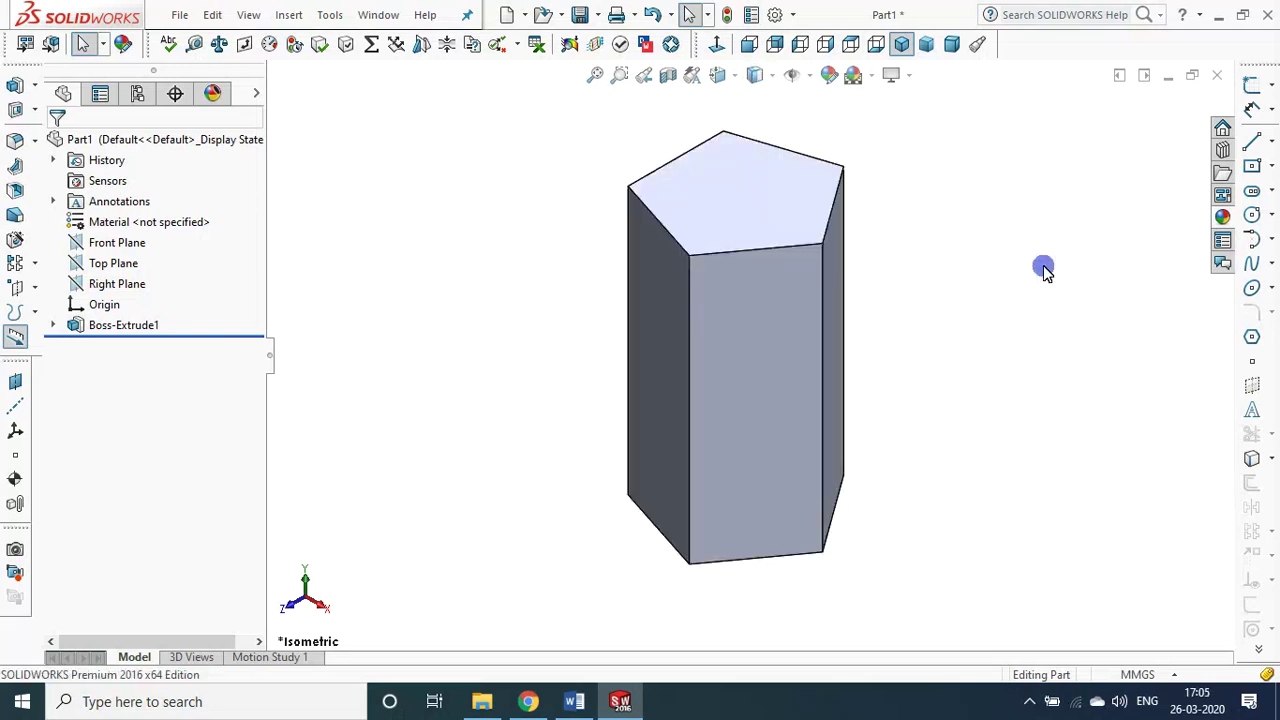
- Apply an orange colour appearance to the whole prism through Edit Appearance
{"action": "left_click", "coordinate": [829, 75]}
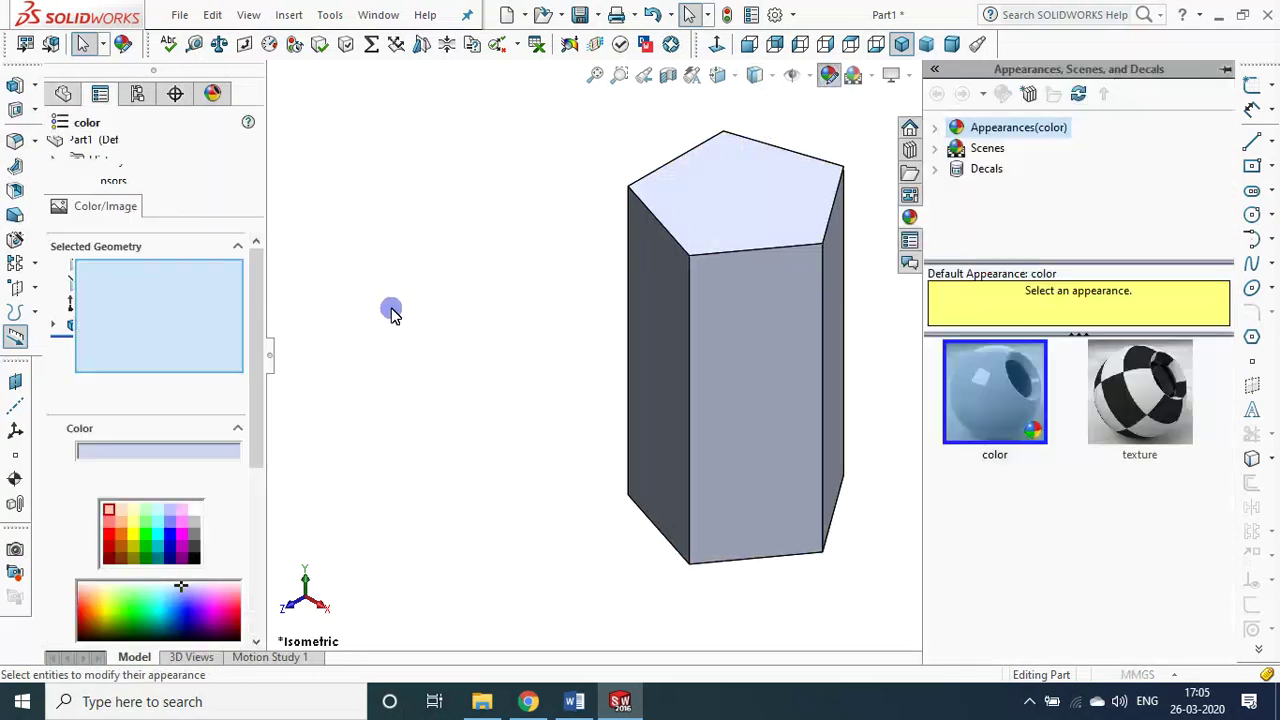
{"action": "left_click", "coordinate": [170, 517]}
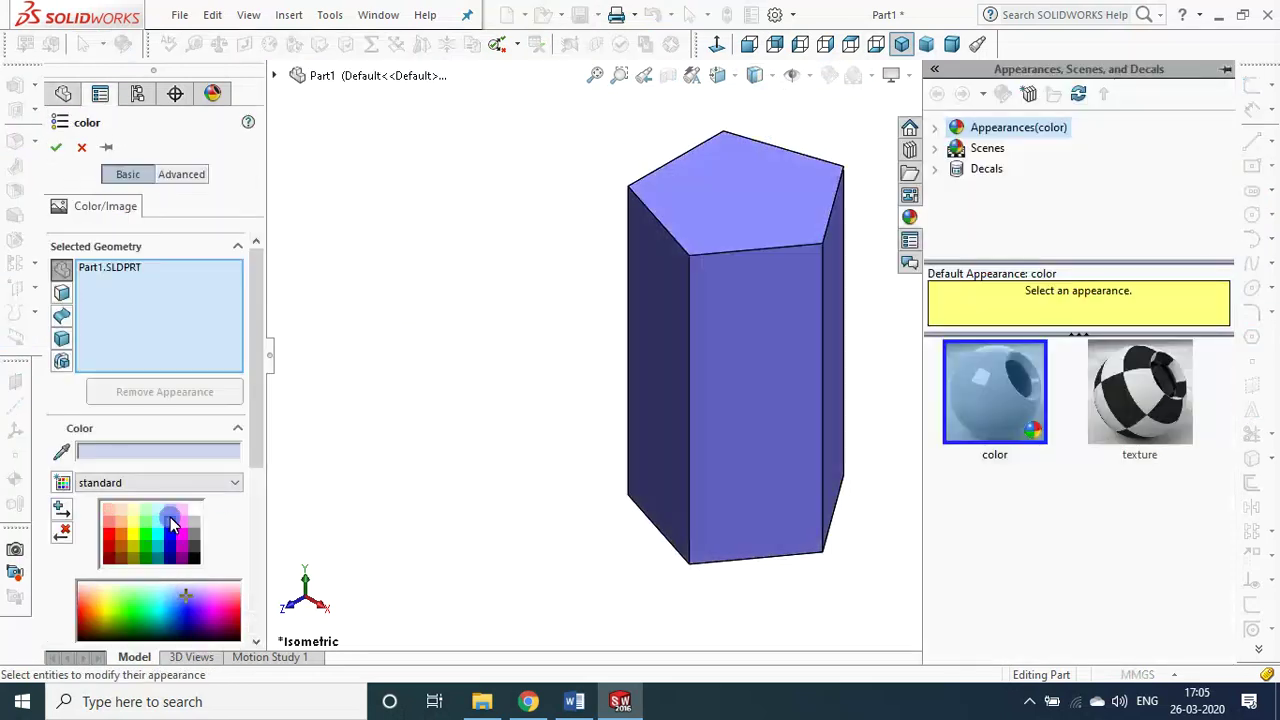
{"action": "left_click", "coordinate": [123, 537]}
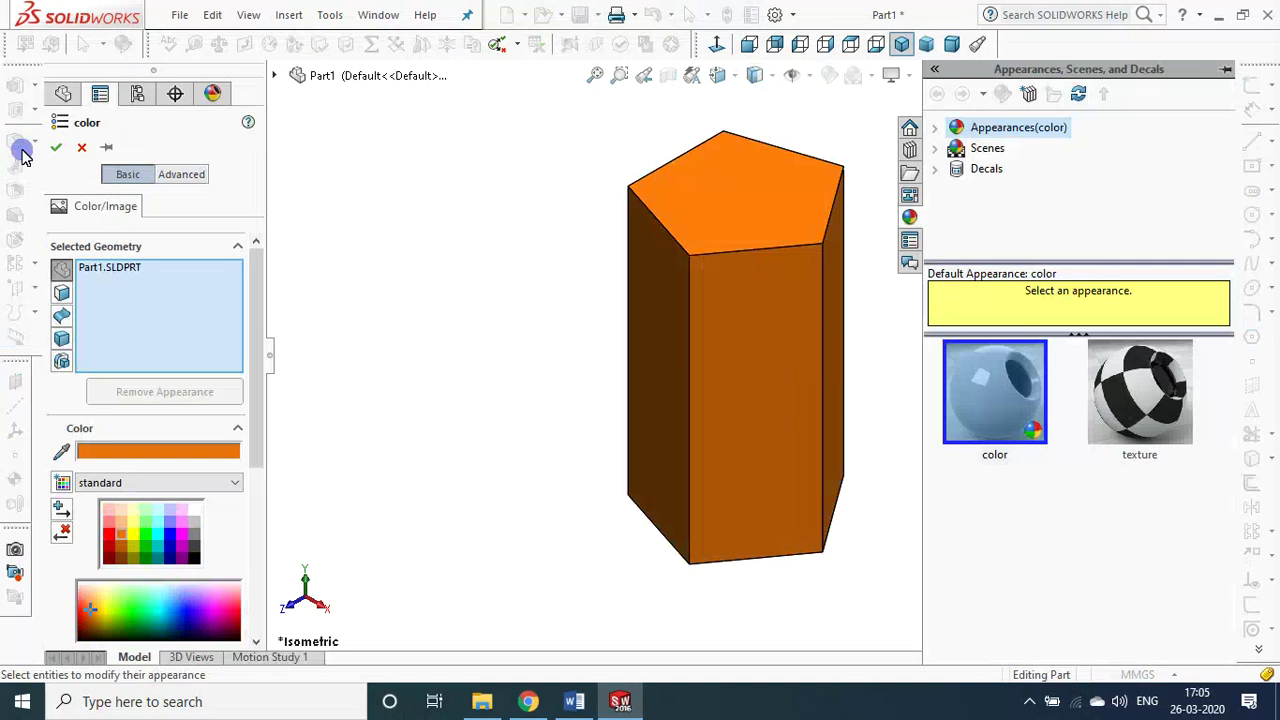
{"action": "left_click", "coordinate": [56, 147]}
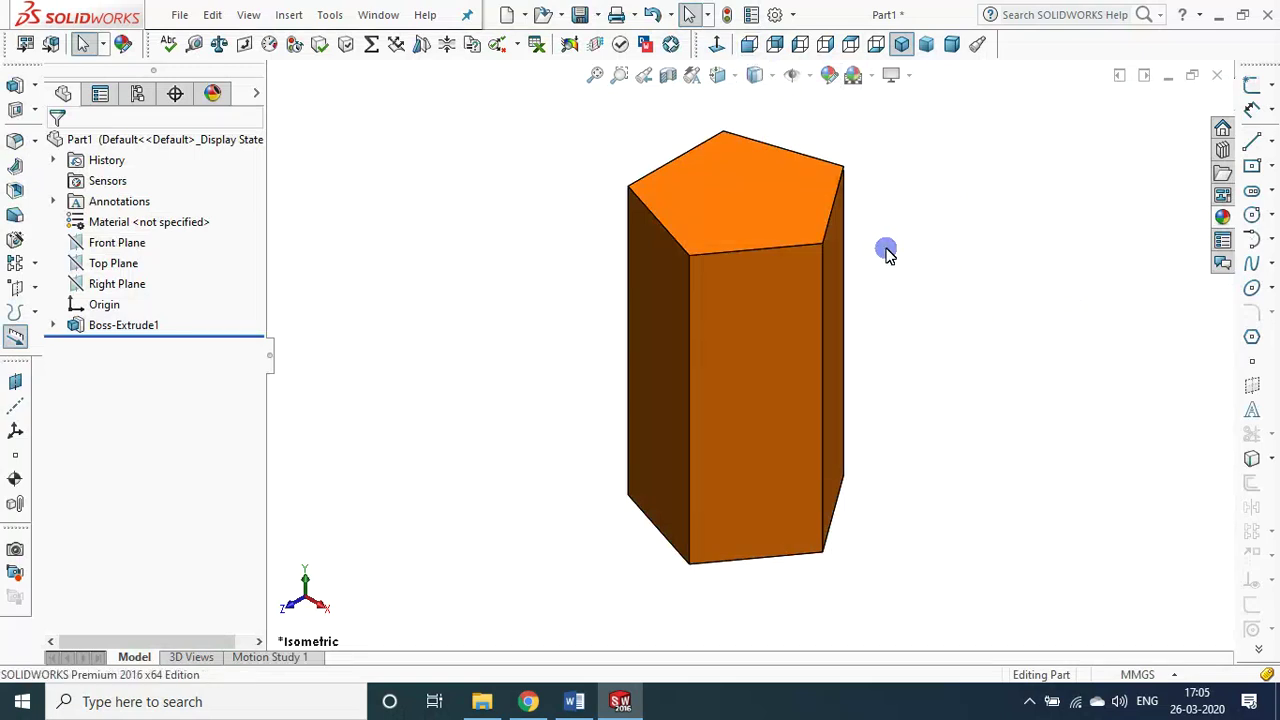
- Save the part as Ex2
{"action": "key", "text": "ctrl+s"}
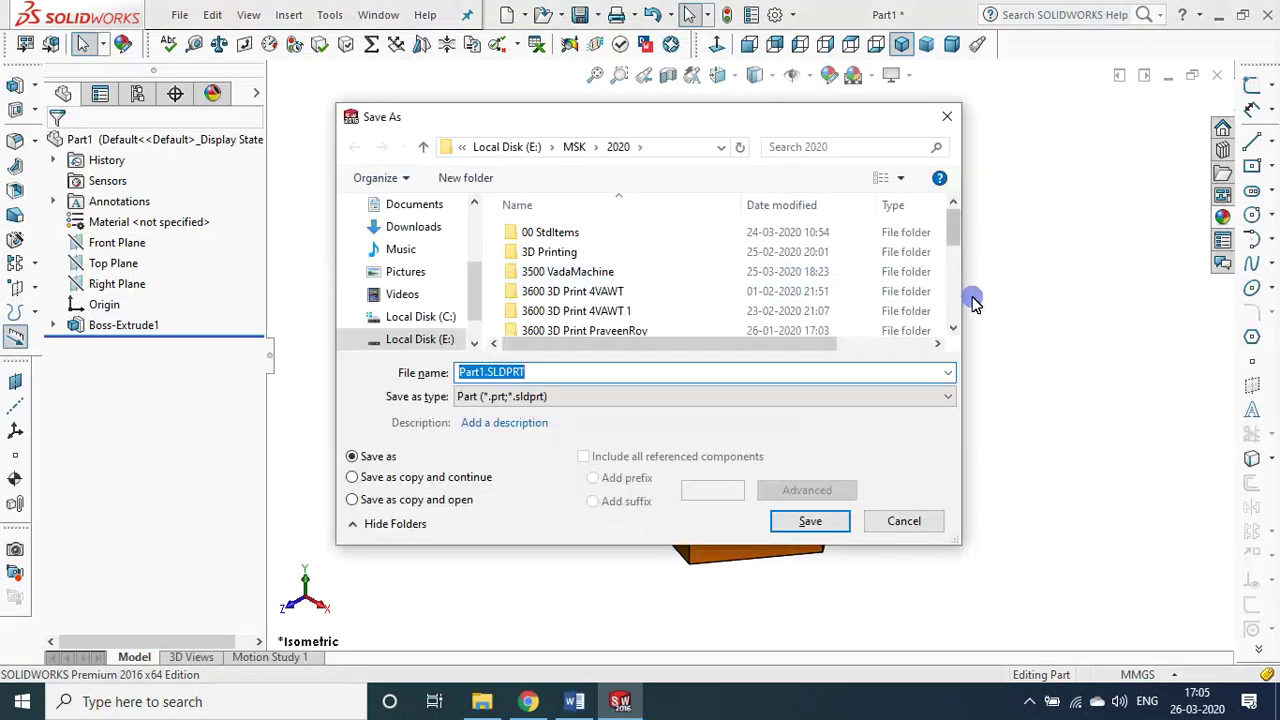
{"action": "type", "text": "Ex2"}
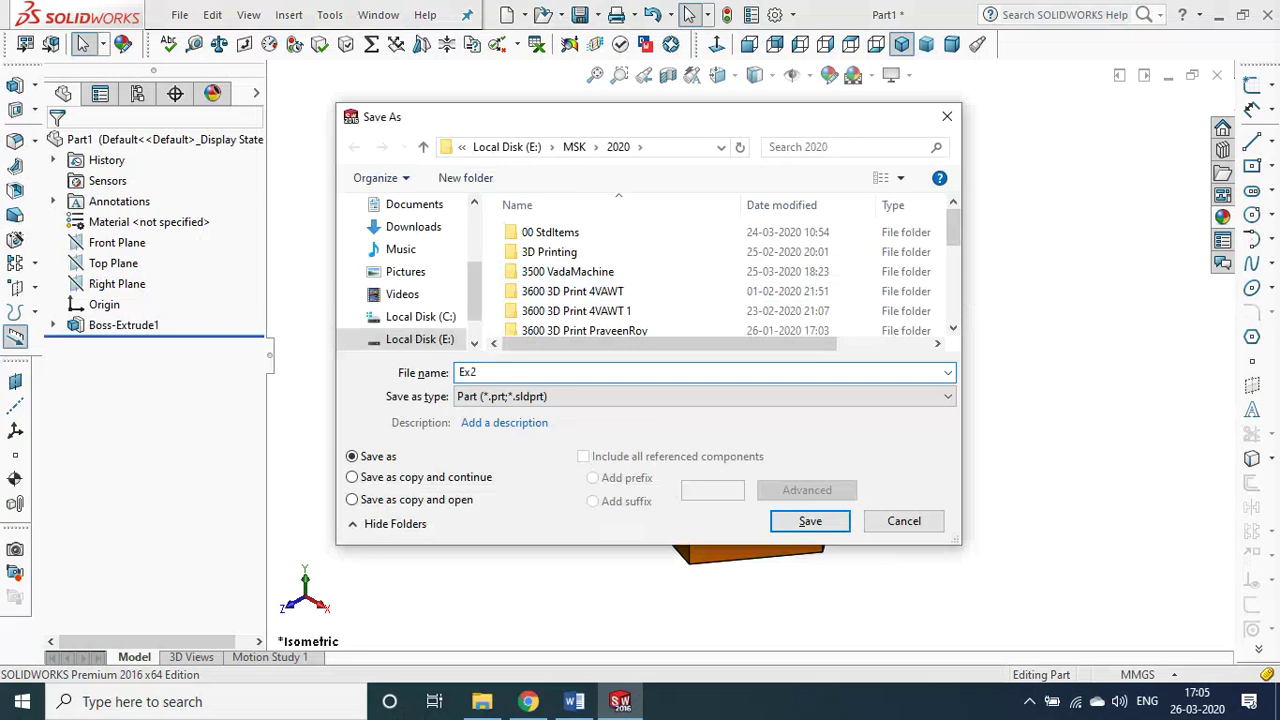
{"action": "left_click", "coordinate": [805, 520]}
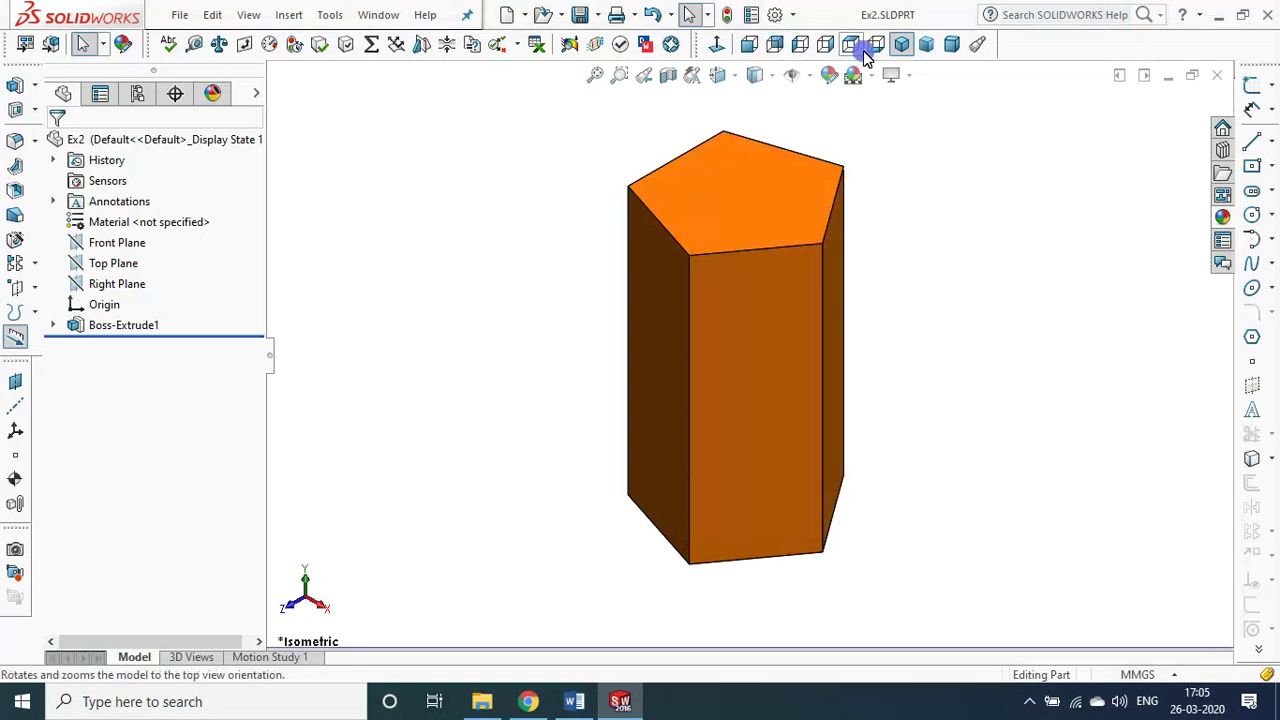
- View the prism from front, top and front again, then bring up the Word notes
{"action": "left_click", "coordinate": [752, 45]}
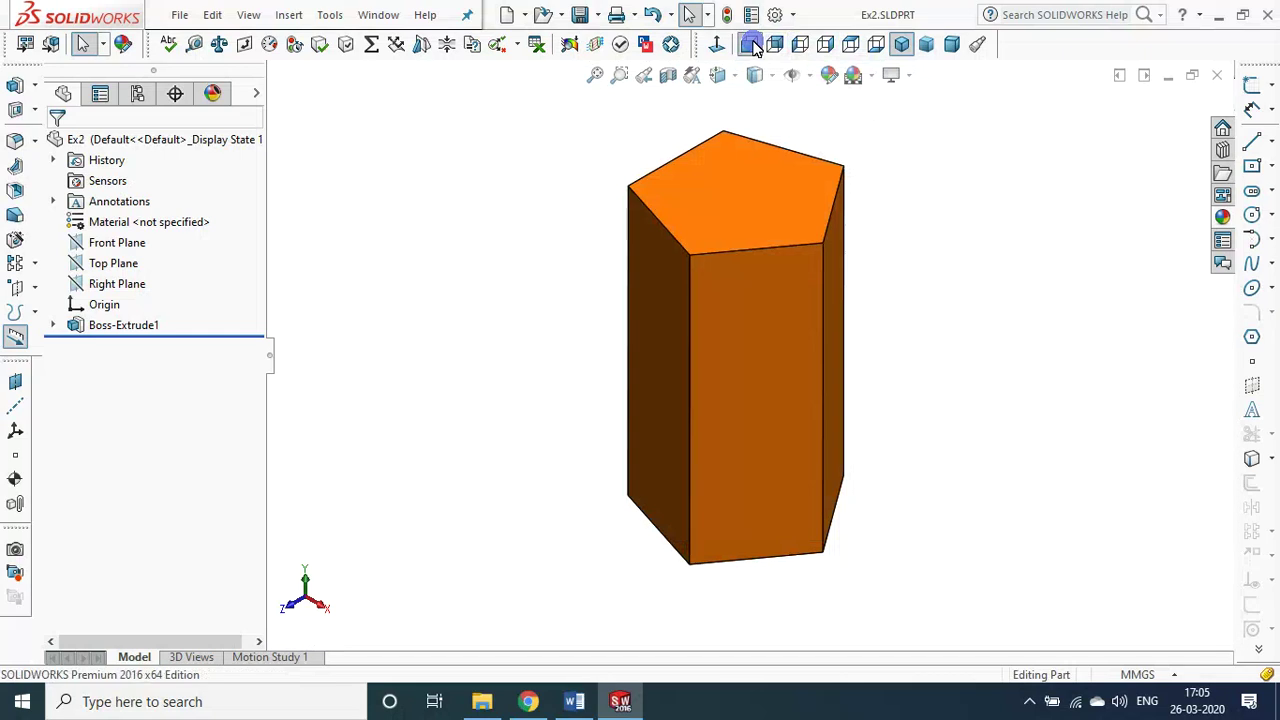
{"action": "left_click", "coordinate": [850, 44]}
{"action": "left_click", "coordinate": [741, 45]}
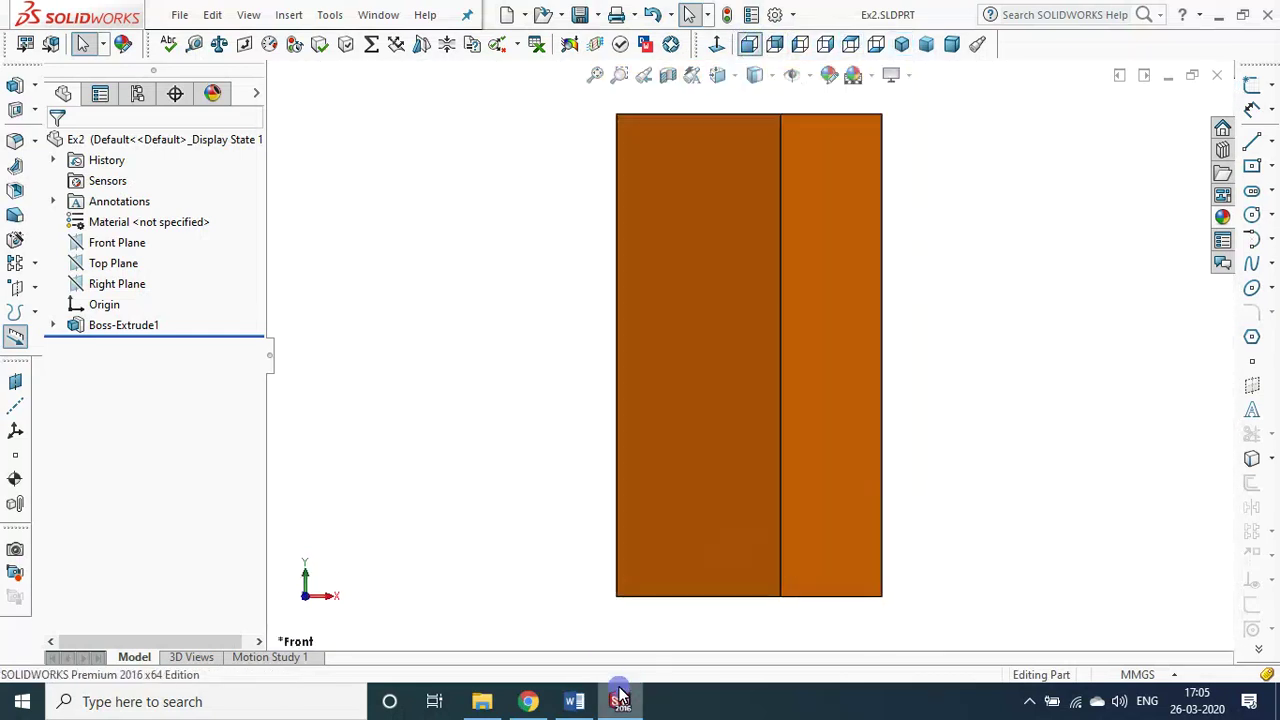
{"action": "left_click", "coordinate": [576, 701]}
{"action": "scroll", "coordinate": [675, 525], "scroll_direction": "down", "scroll_amount": 7}
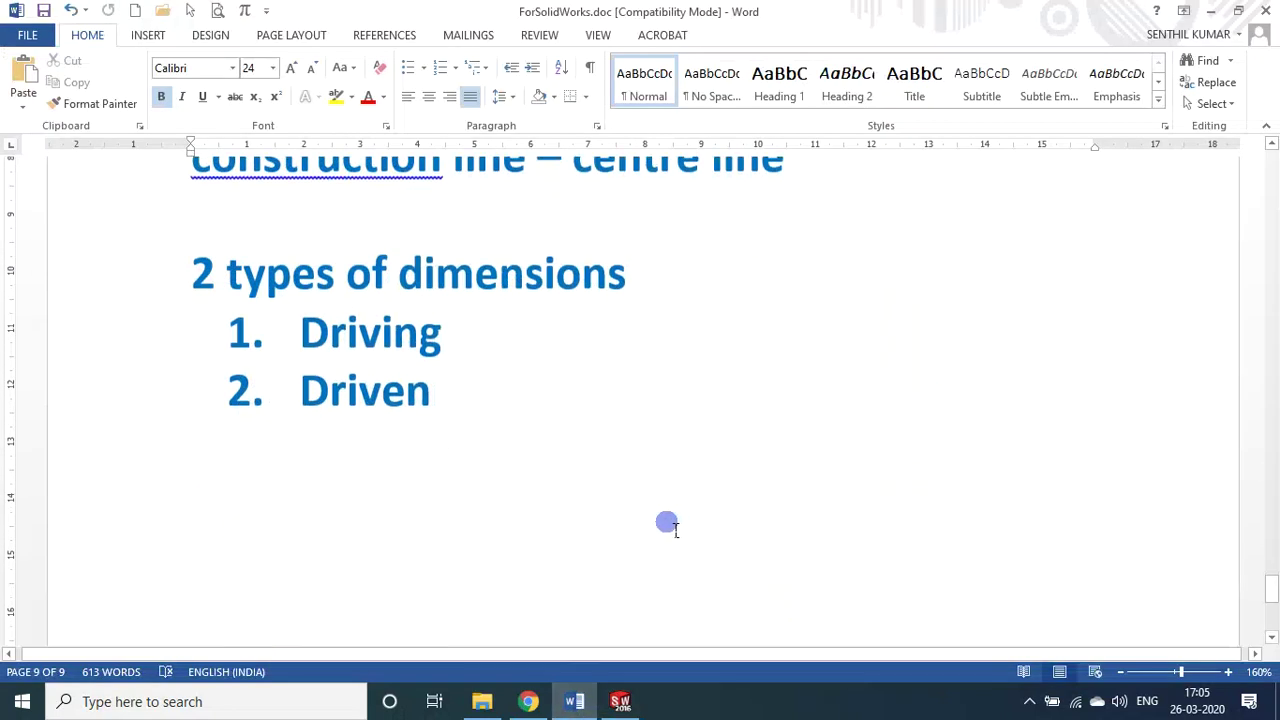
- Add blank lines below the Driving and Driven list in the Word notes
{"action": "left_click", "coordinate": [394, 404]}
{"action": "key", "text": "Return"}
{"action": "key", "text": "Return"}
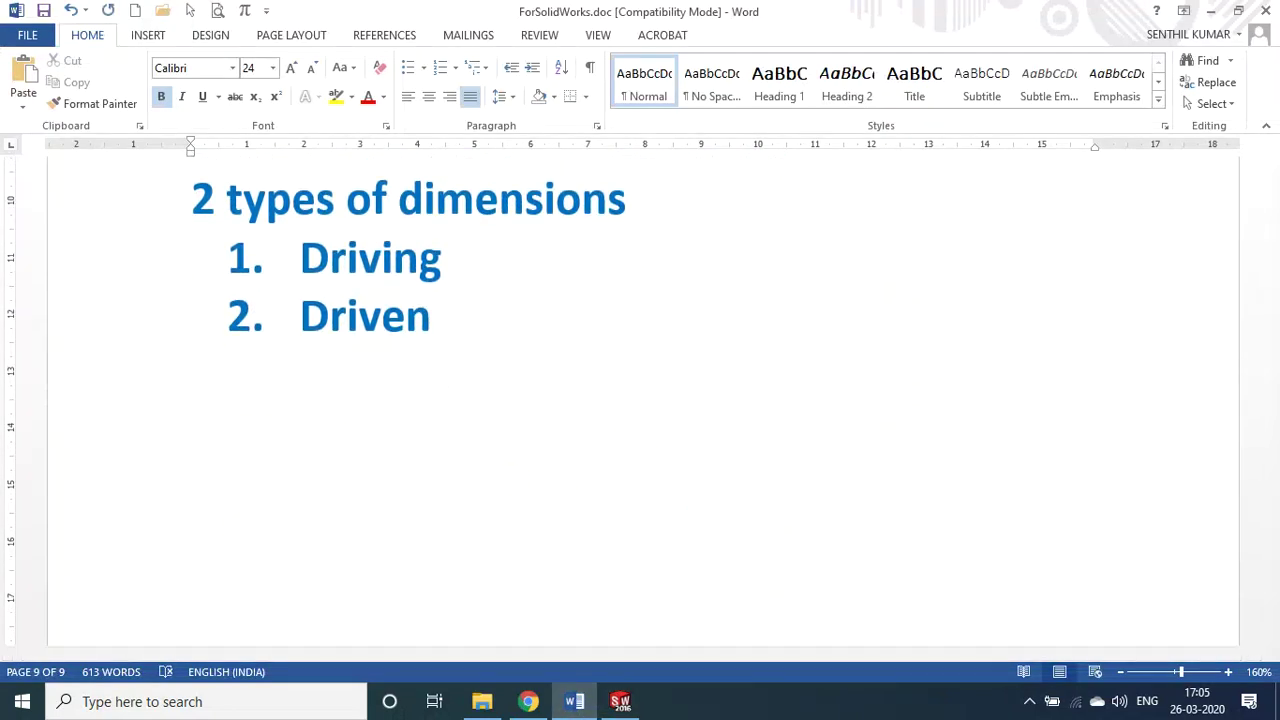
{"action": "key", "text": "alt+Tab"}
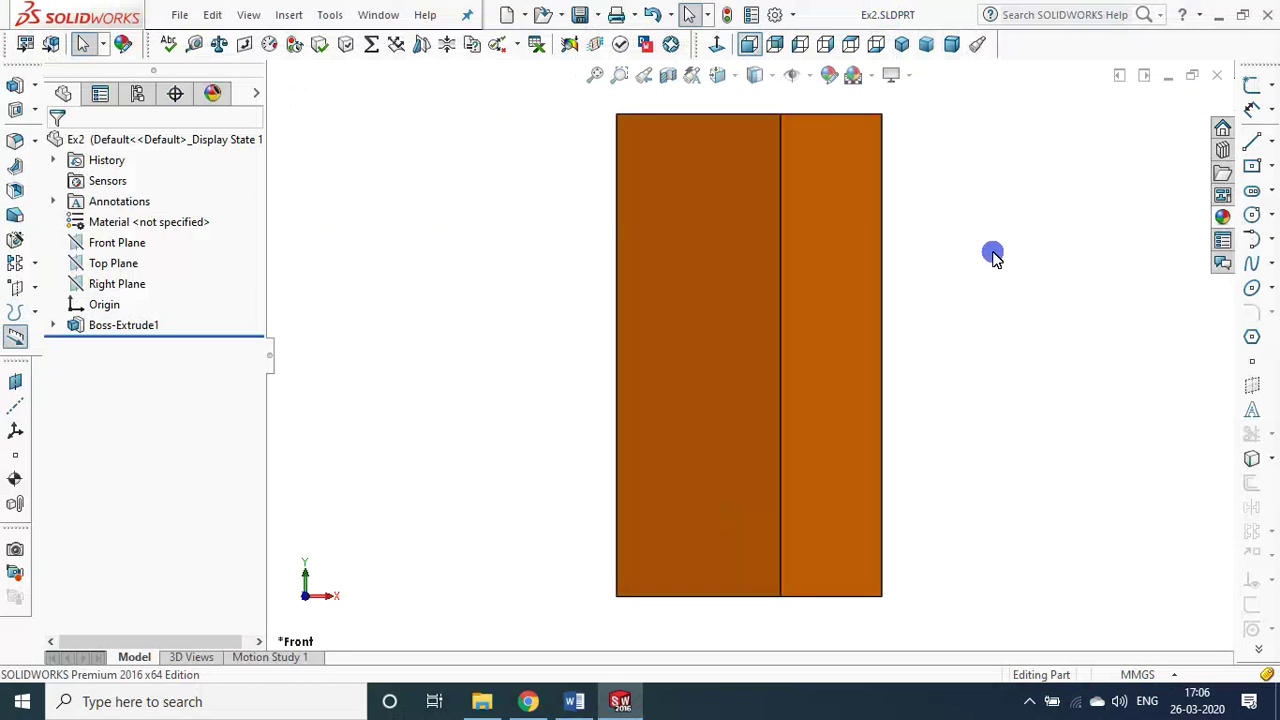
{"action": "key", "text": "alt+Tab"}
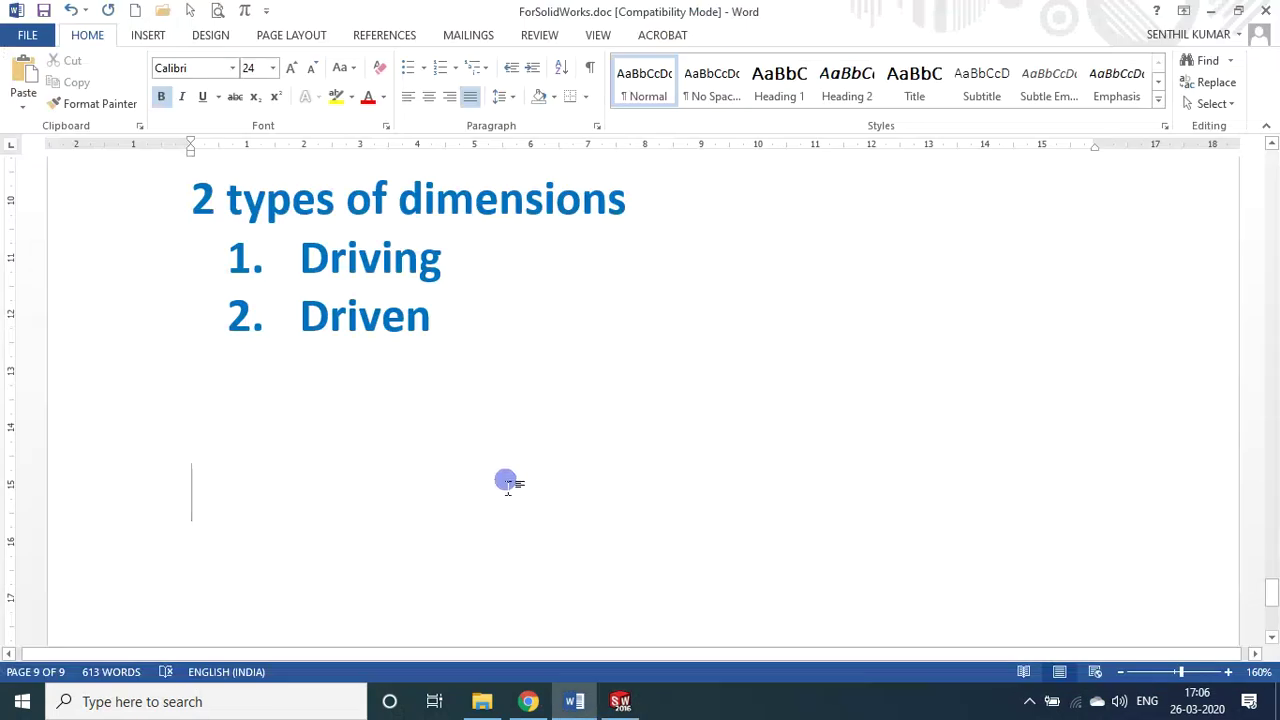
- Set the font colour to red on the new line below the list
{"action": "key", "text": "BackSpace"}
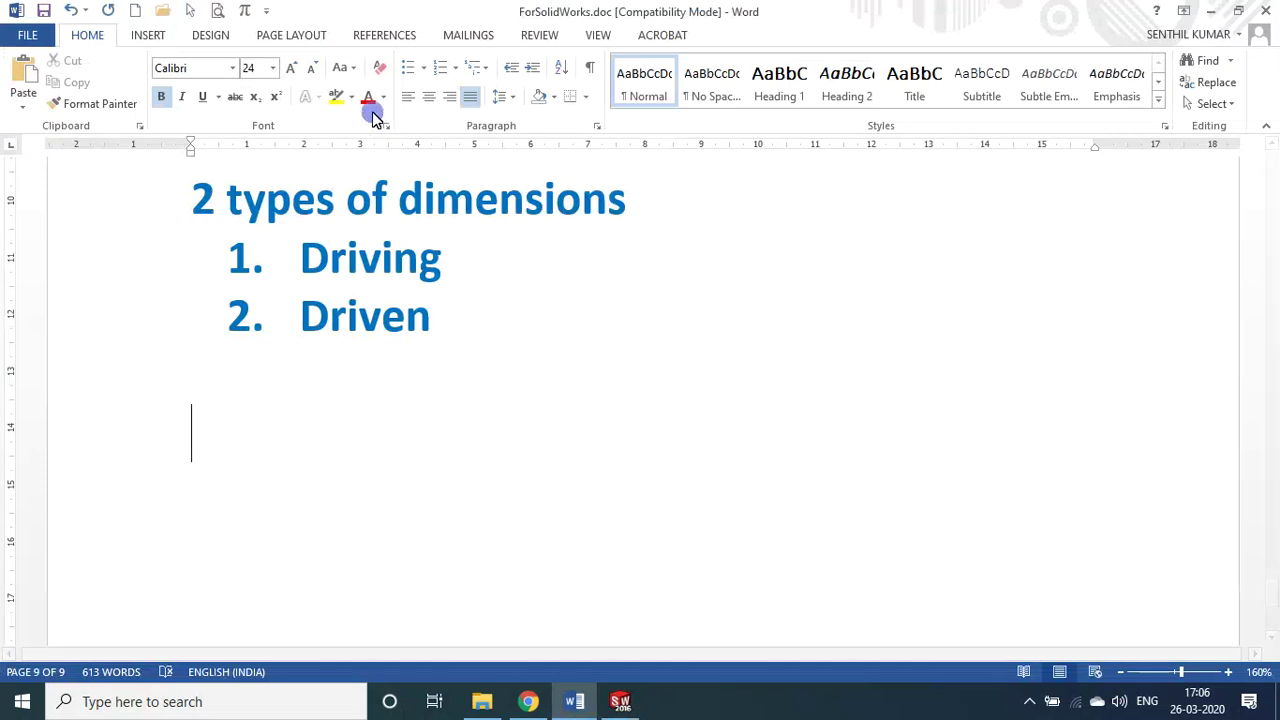
{"action": "type", "text": "ho"}
{"action": "key", "text": "BackSpace"}
{"action": "key", "text": "BackSpace"}
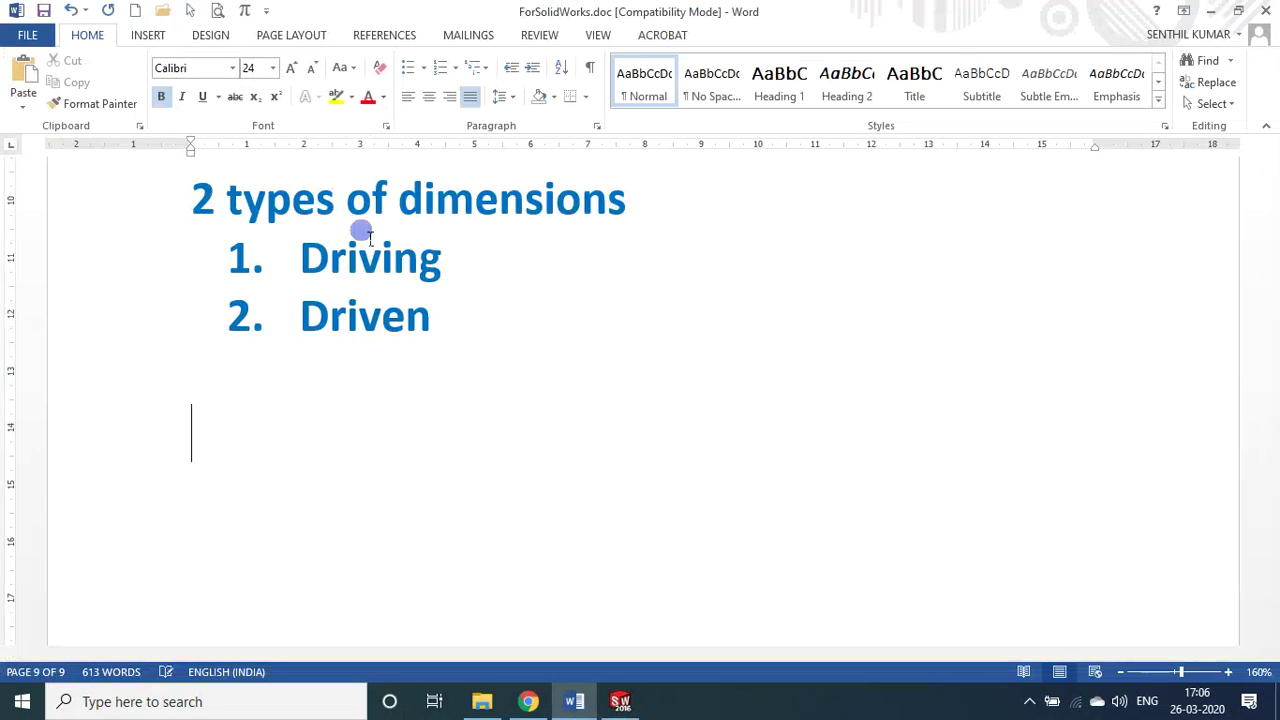
{"action": "type", "text": "a"}
{"action": "key", "text": "shift+Home"}
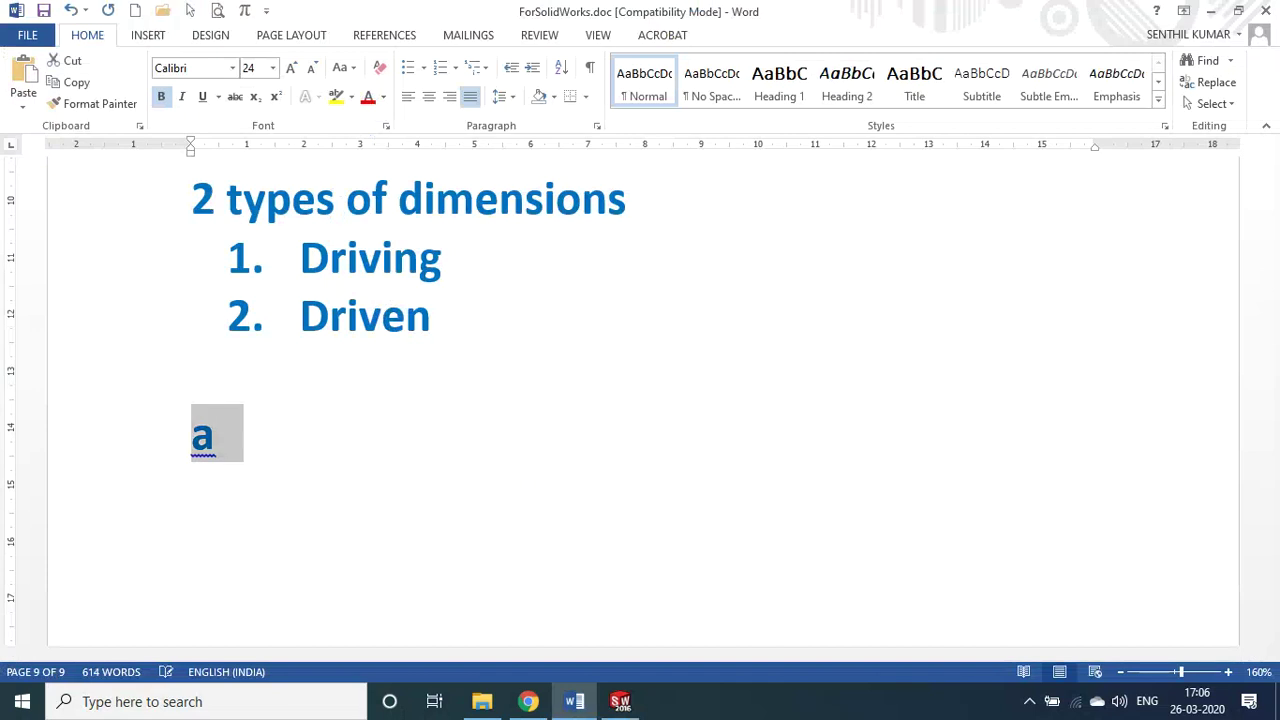
{"action": "left_click", "coordinate": [357, 98]}
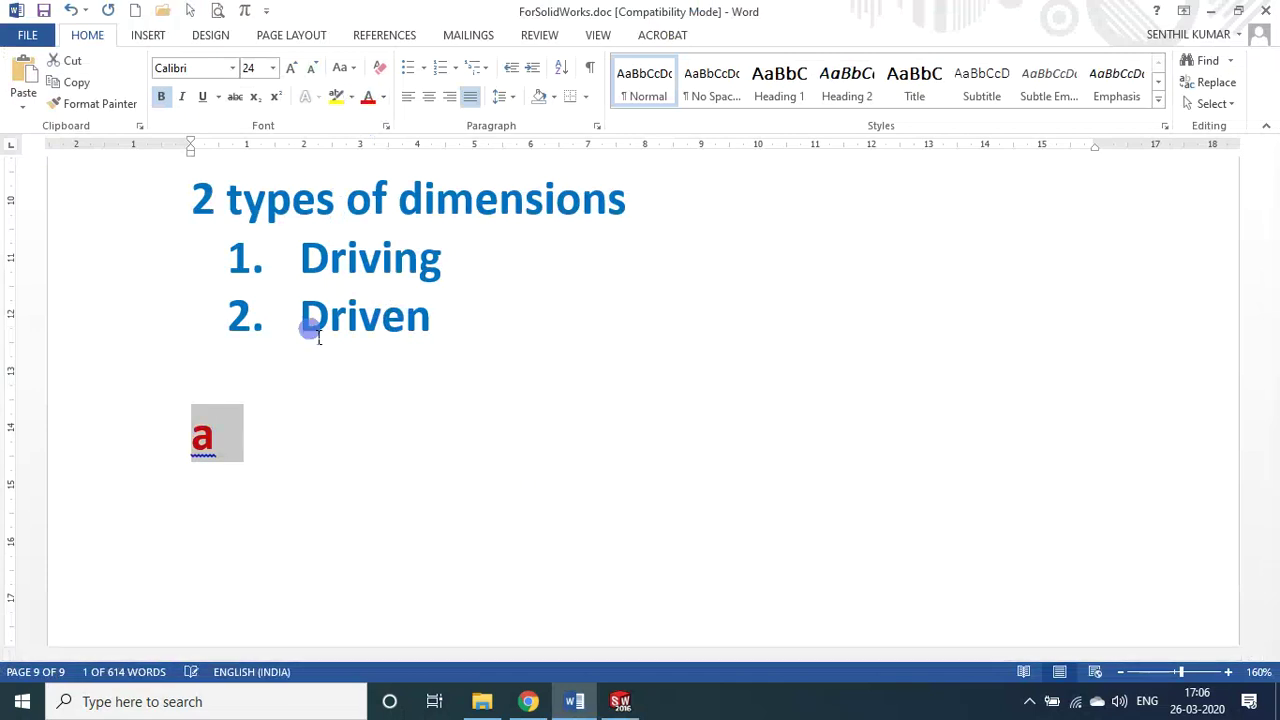
{"action": "left_click", "coordinate": [527, 491]}
{"action": "key", "text": "shift+Home"}
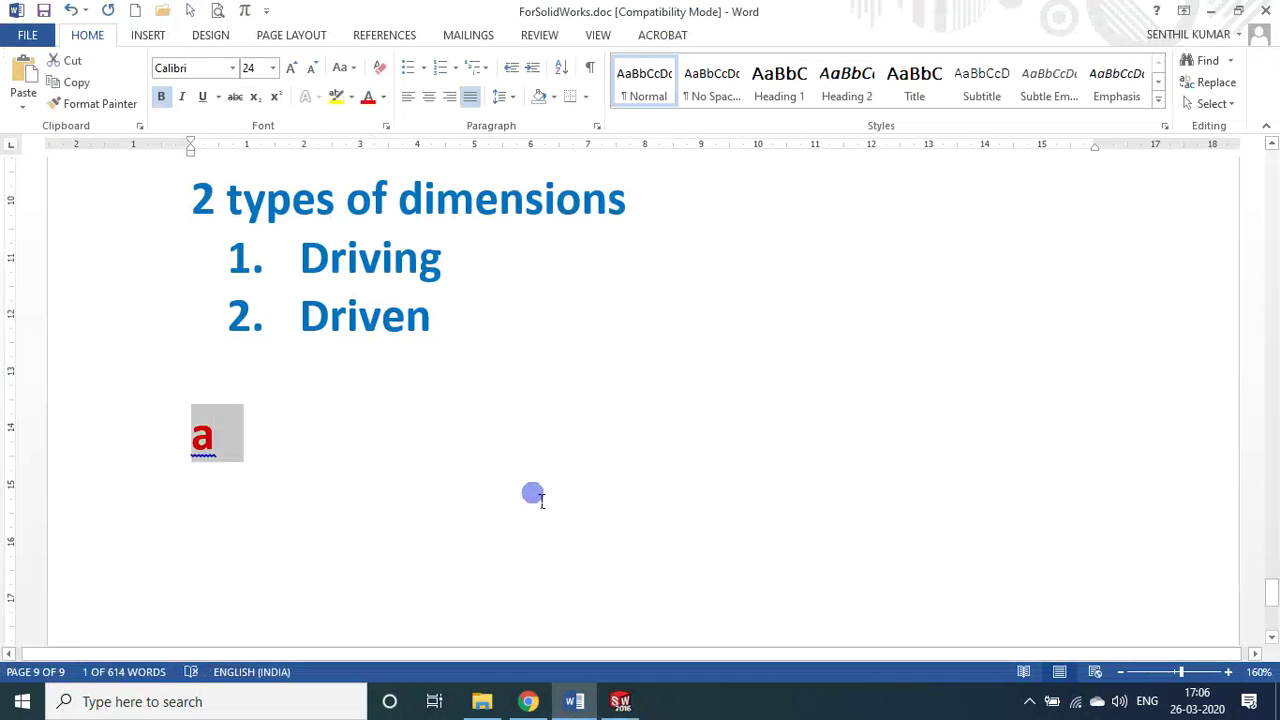
{"action": "left_click", "coordinate": [533, 493]}
{"action": "key", "text": "shift+Home"}
- Type 'How to get drawing from the part file', save the notes, and return to SOLIDWORKS
{"action": "type", "text": "How to d"}
{"action": "key", "text": "BackSpace"}
{"action": "type", "text": "get drawing from t"}
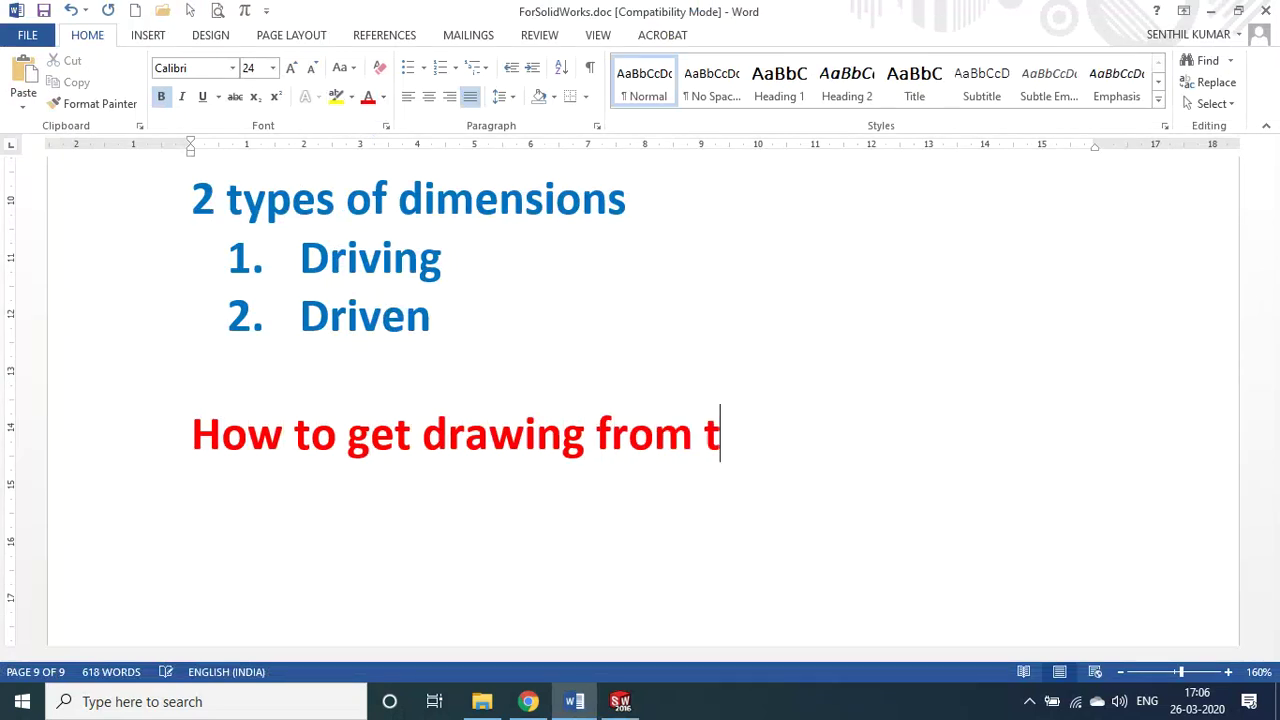
{"action": "type", "text": "he part file"}
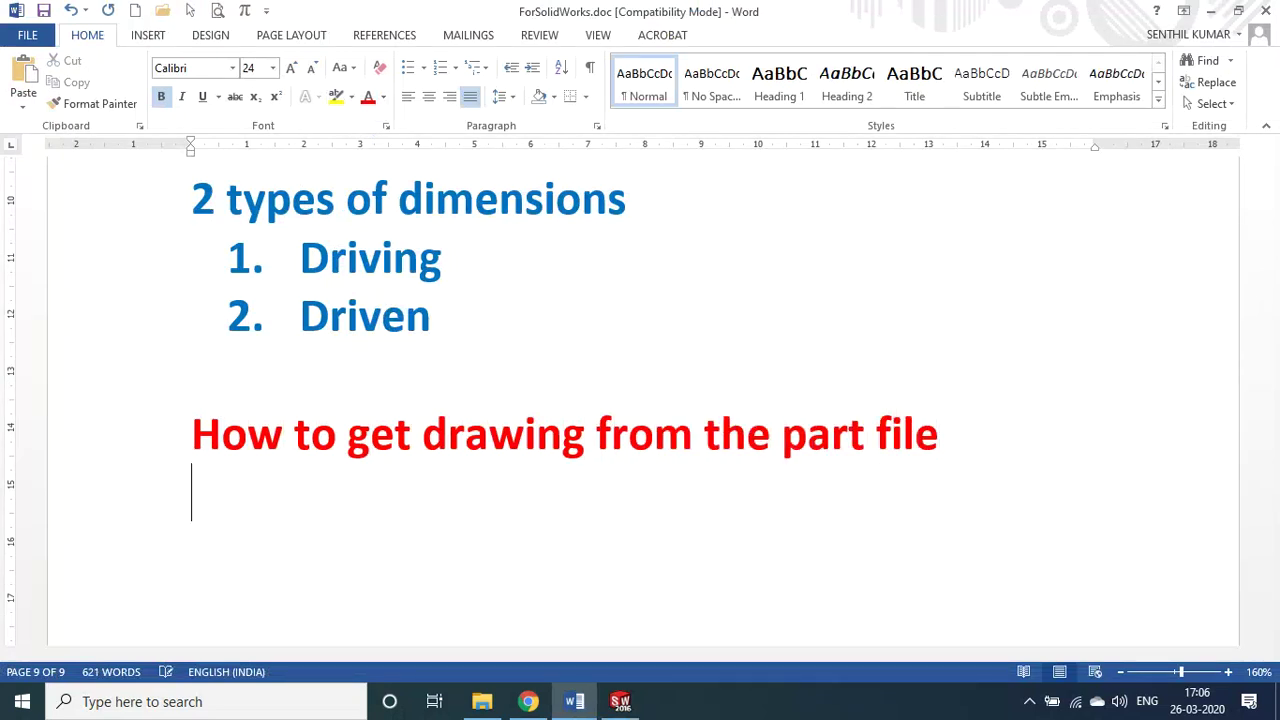
{"action": "key", "text": "ctrl+s"}
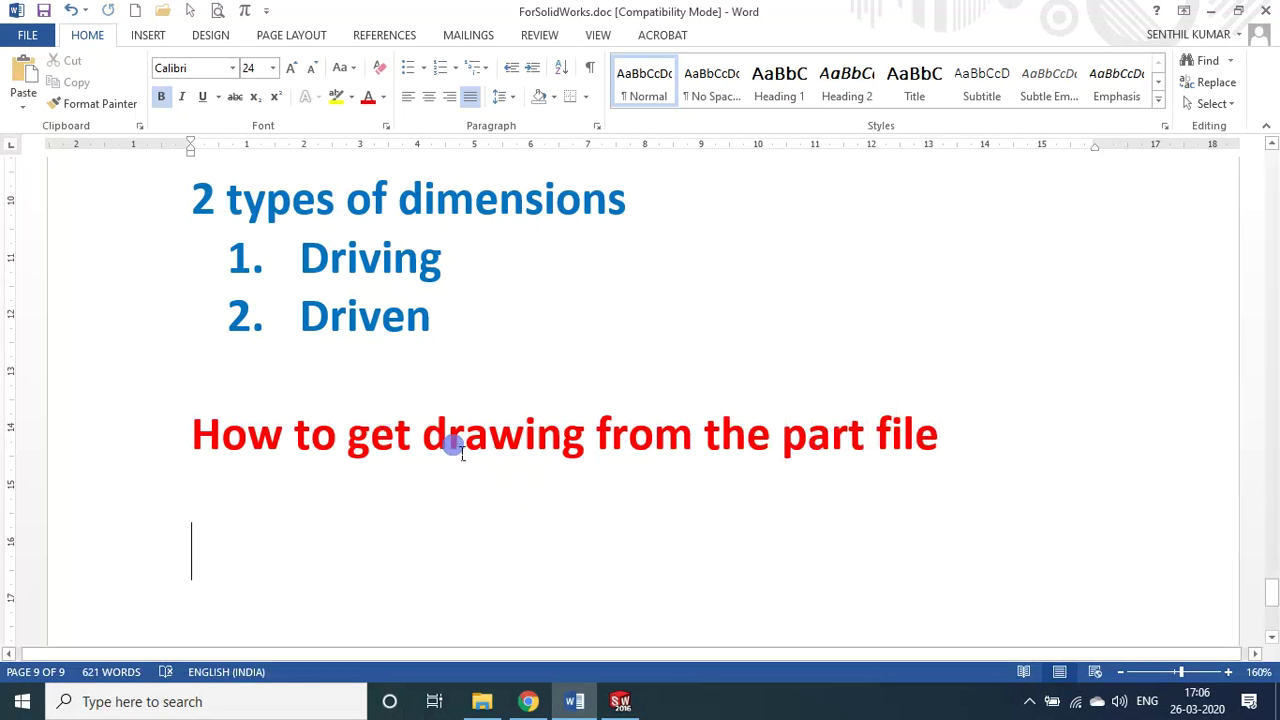
{"action": "key", "text": "alt+Tab"}
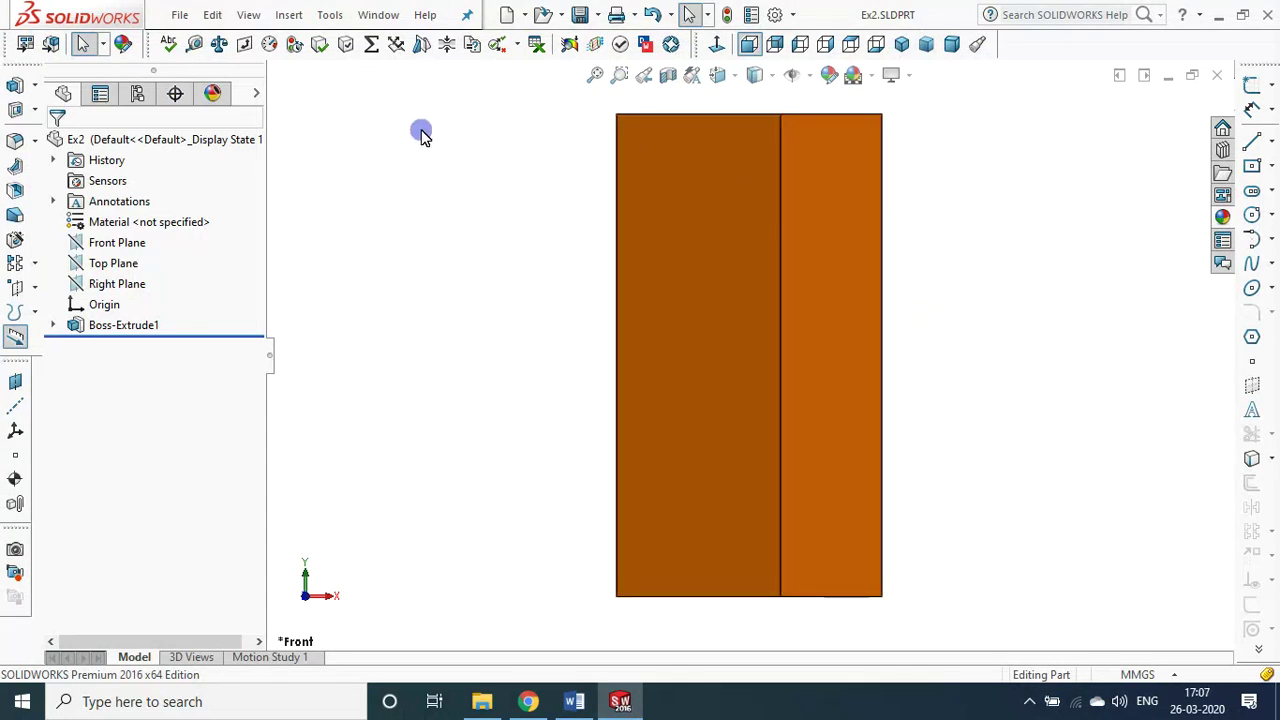
- Start a new SOLIDWORKS document and select the Drawing template in the New Document dialog
{"action": "left_click", "coordinate": [183, 18]}
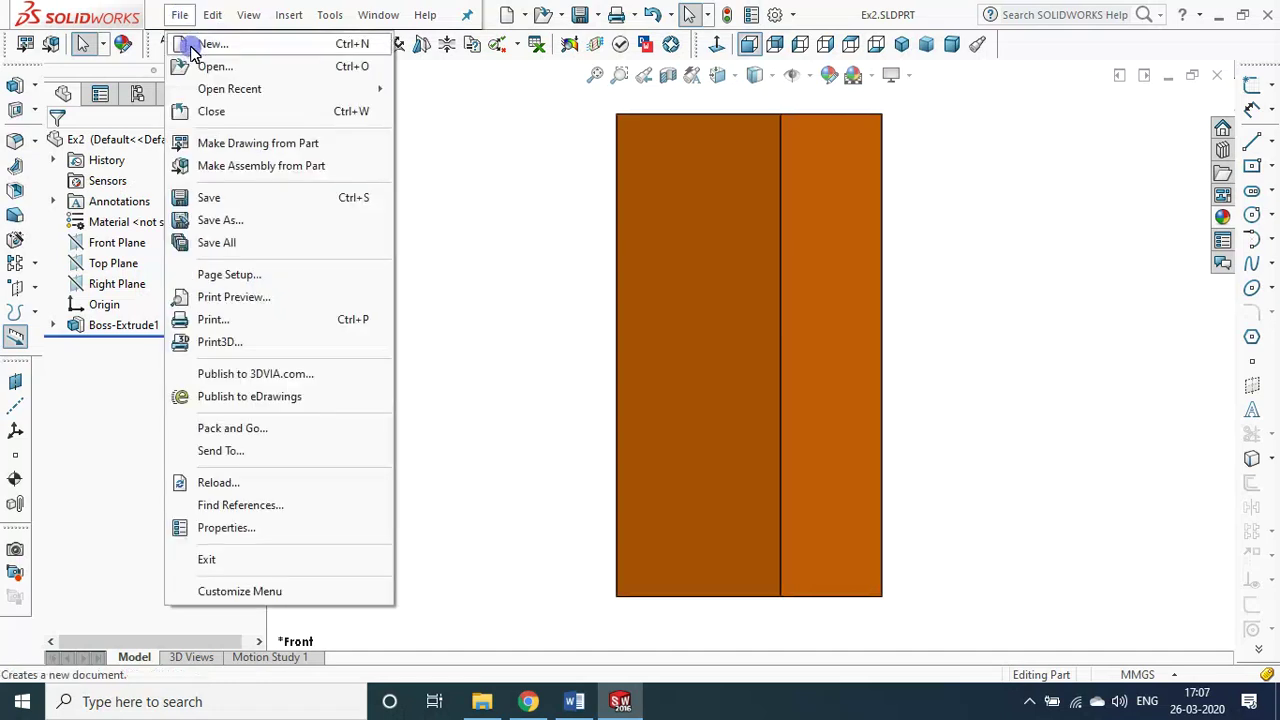
{"action": "left_click", "coordinate": [212, 44]}
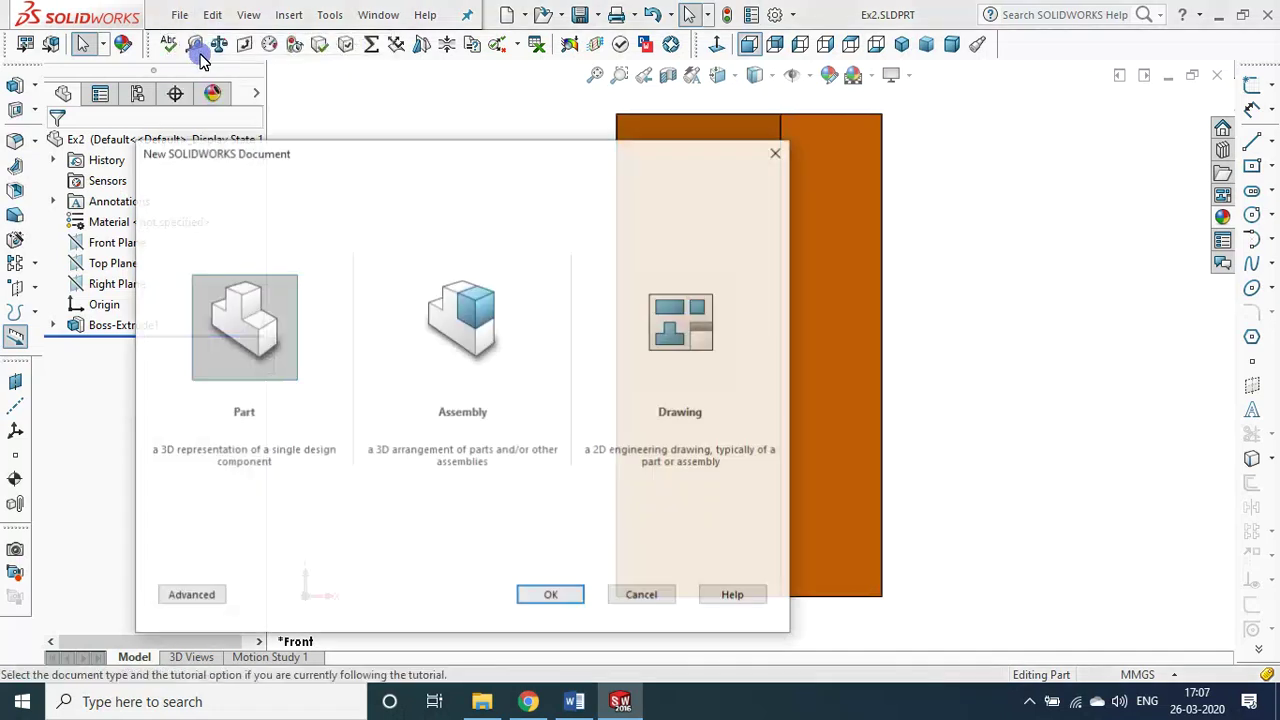
{"action": "left_click", "coordinate": [679, 333]}
{"action": "left_click", "coordinate": [728, 385]}
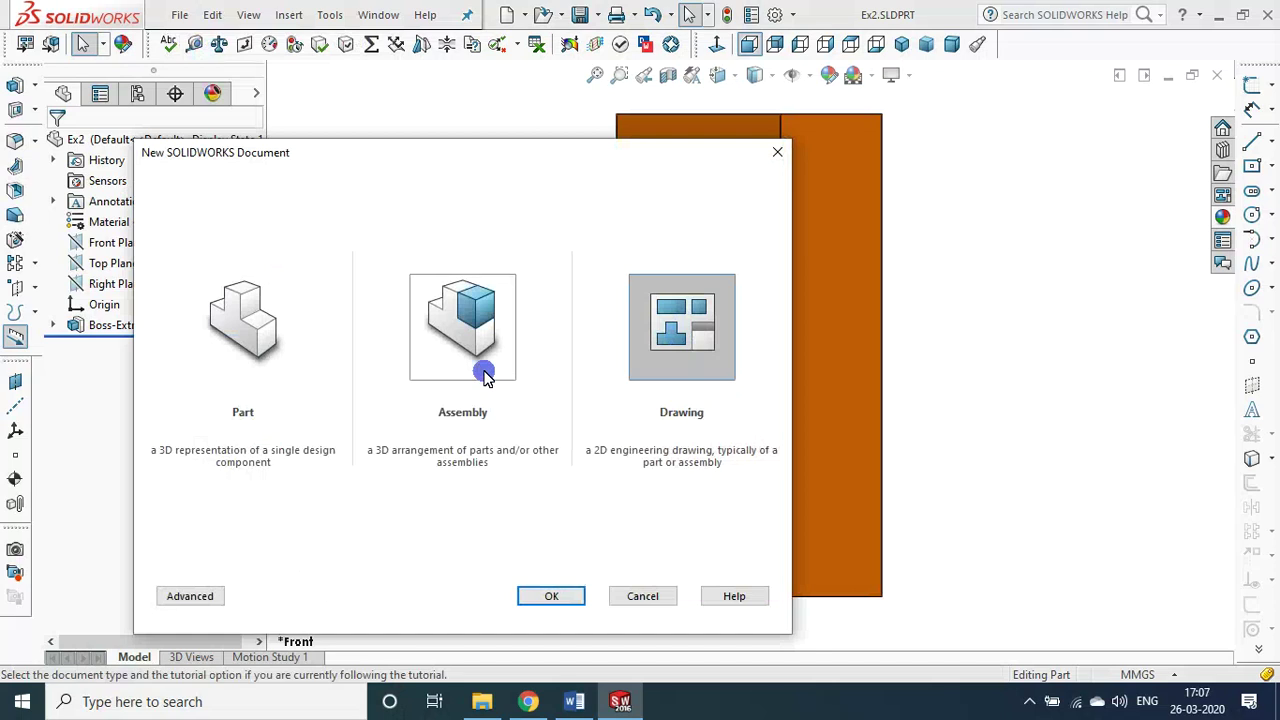
{"action": "left_click", "coordinate": [661, 358]}
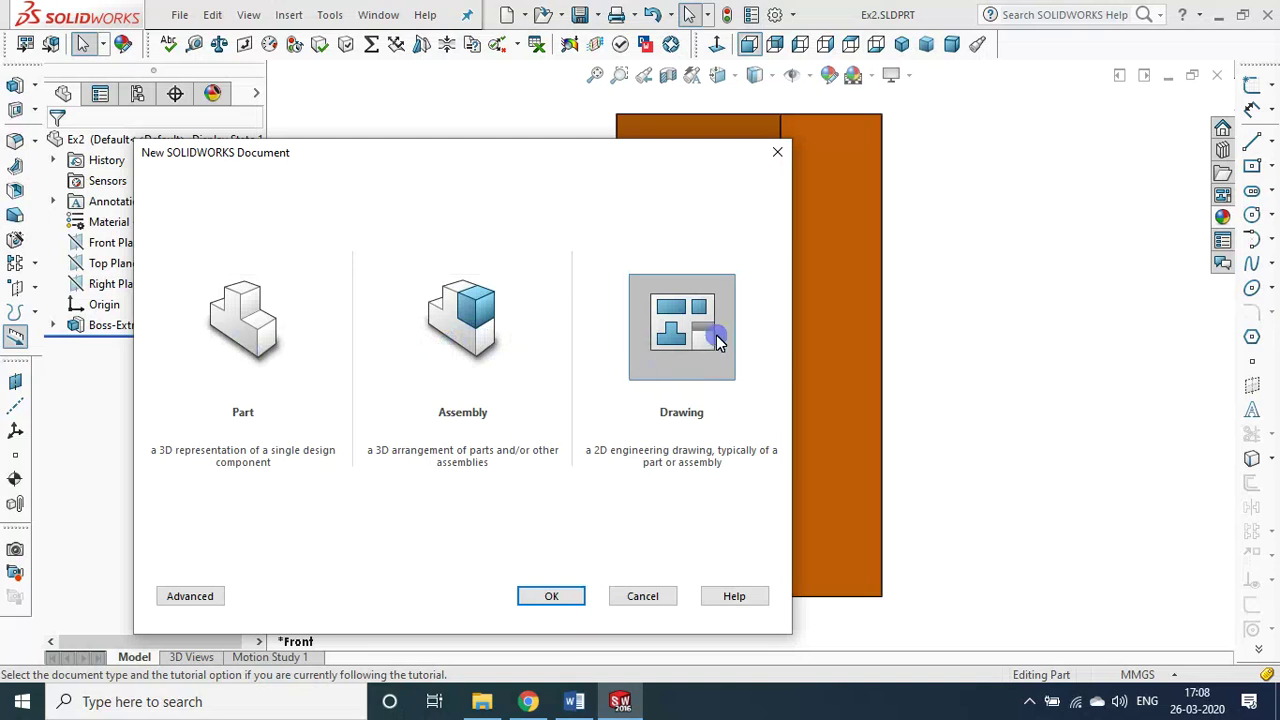
- Create a new drawing with a custom 420 × 297 mm sheet after trying the A4 and A3 formats
{"action": "left_click", "coordinate": [554, 597]}
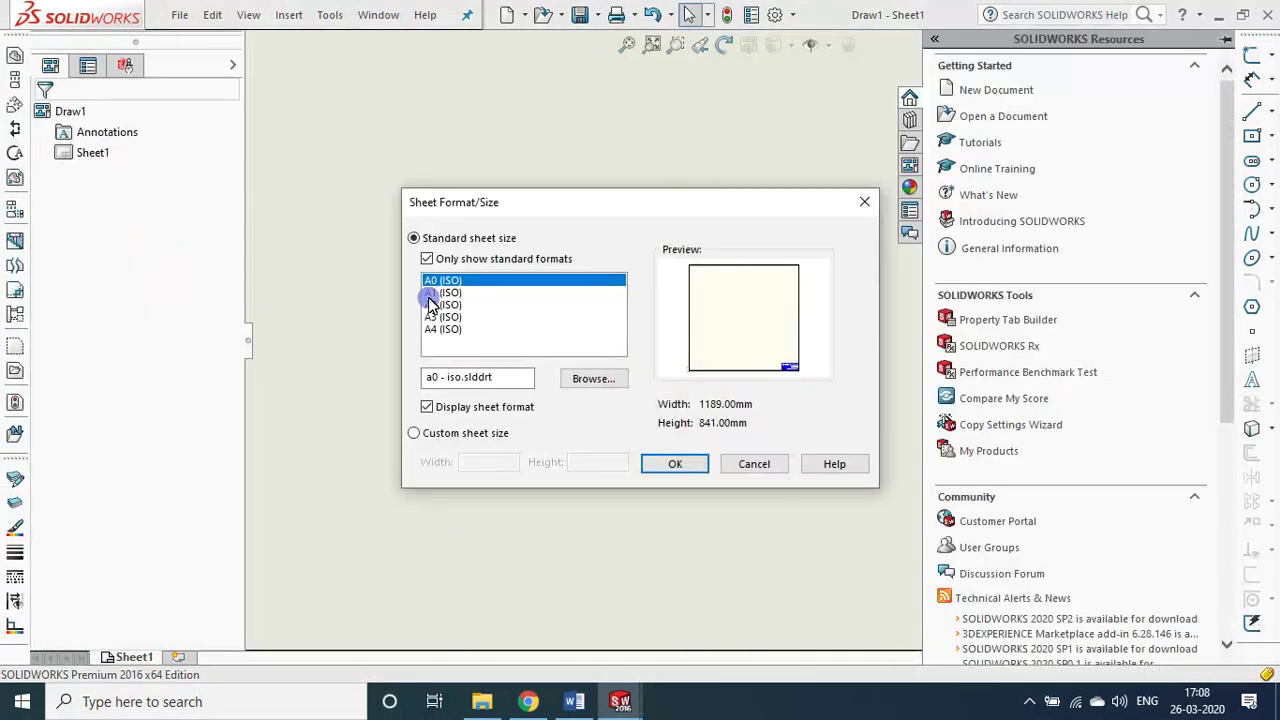
{"action": "left_click", "coordinate": [449, 440]}
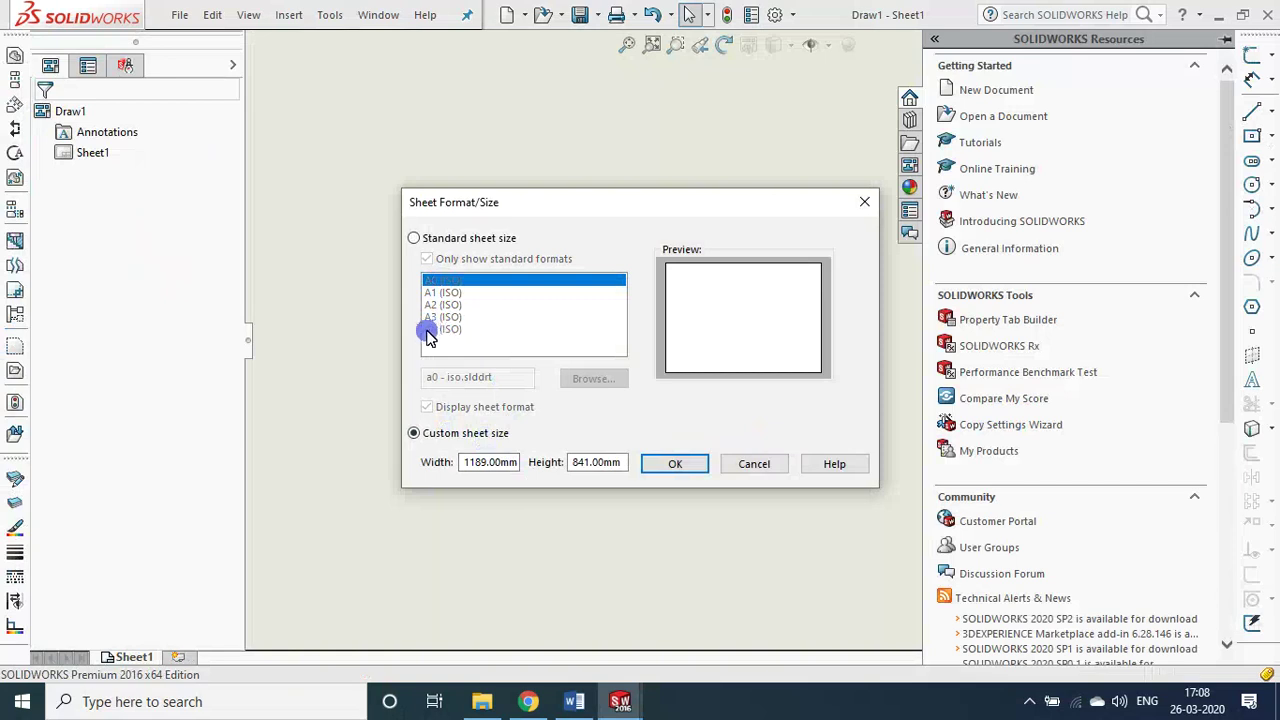
{"action": "left_click", "coordinate": [428, 238]}
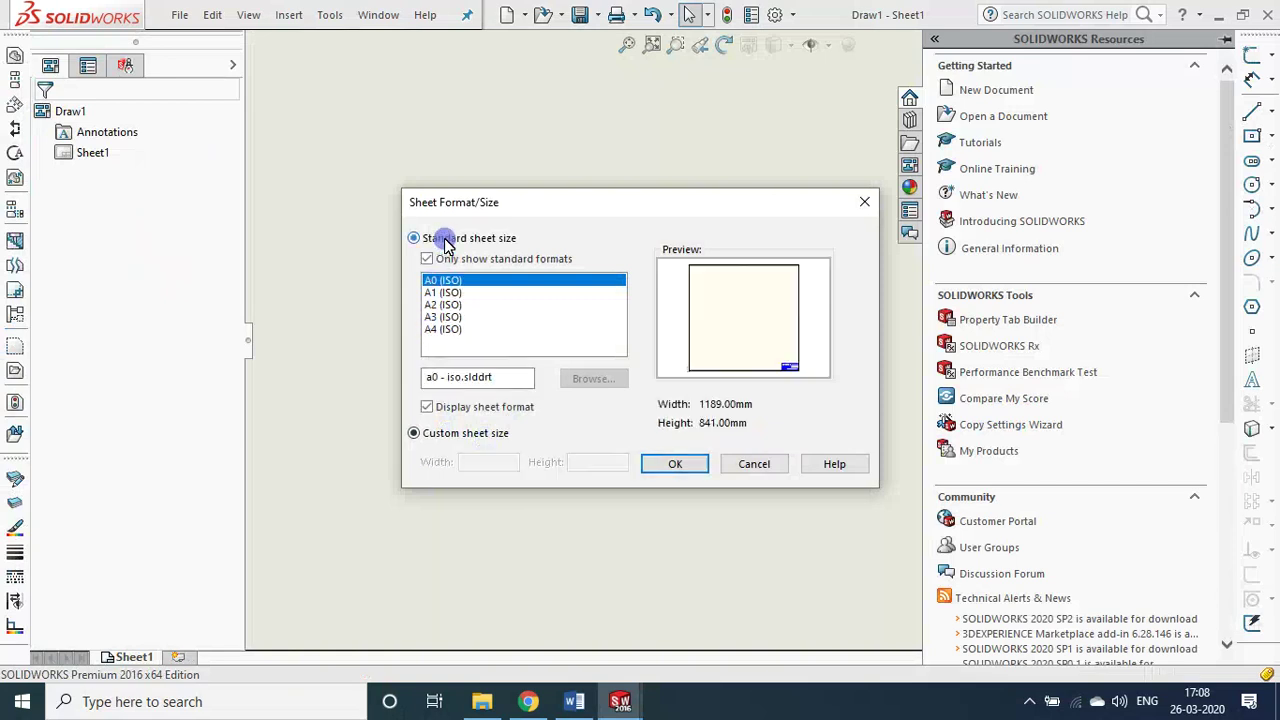
{"action": "left_click", "coordinate": [445, 330]}
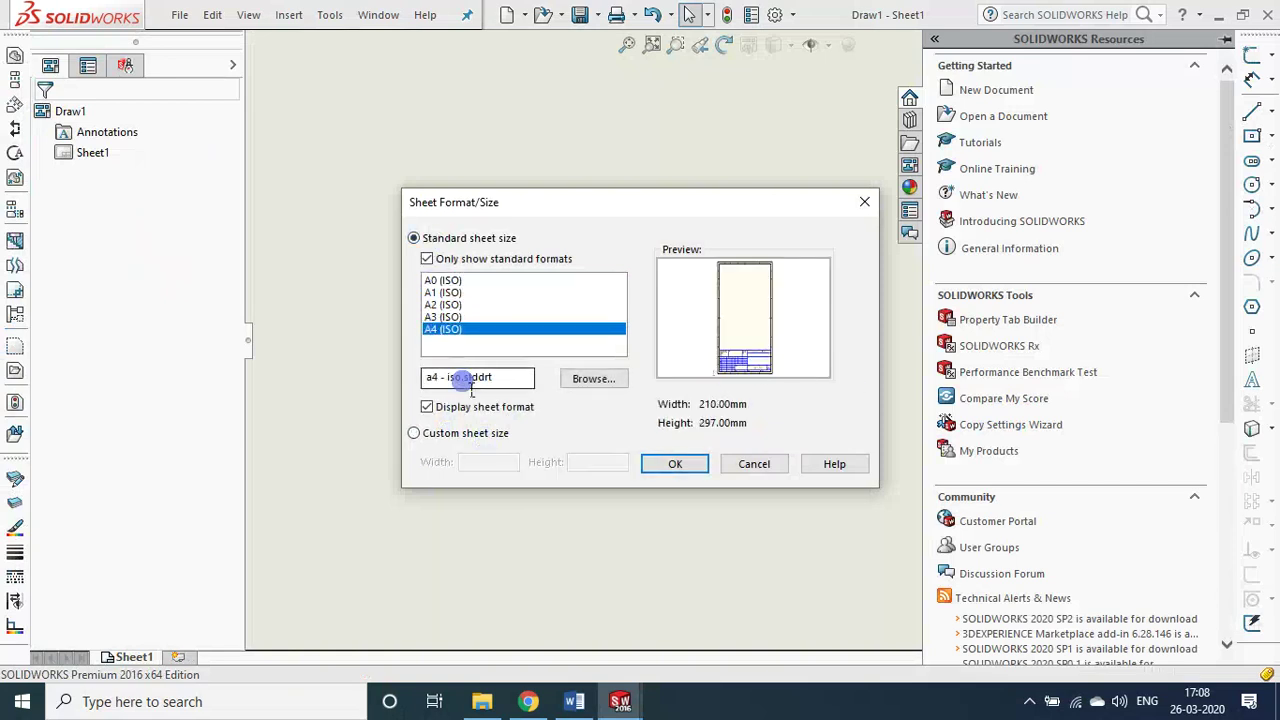
{"action": "left_click", "coordinate": [418, 437]}
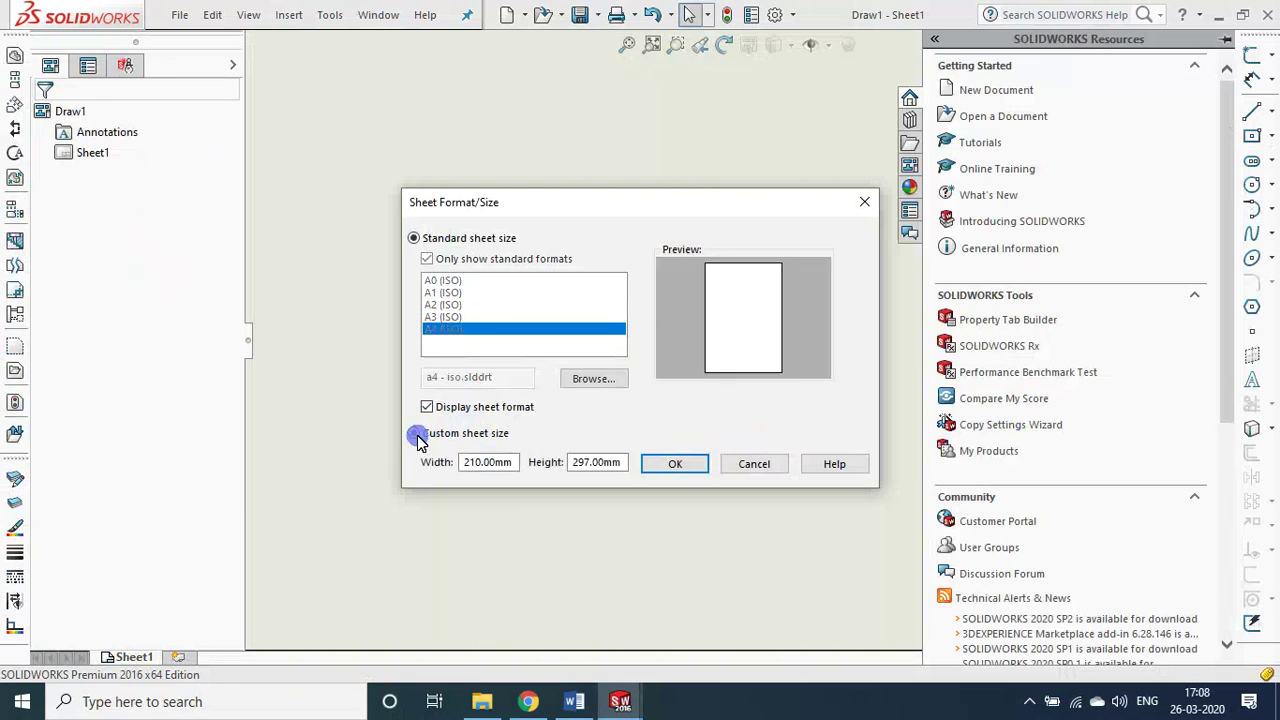
{"action": "left_click", "coordinate": [612, 461]}
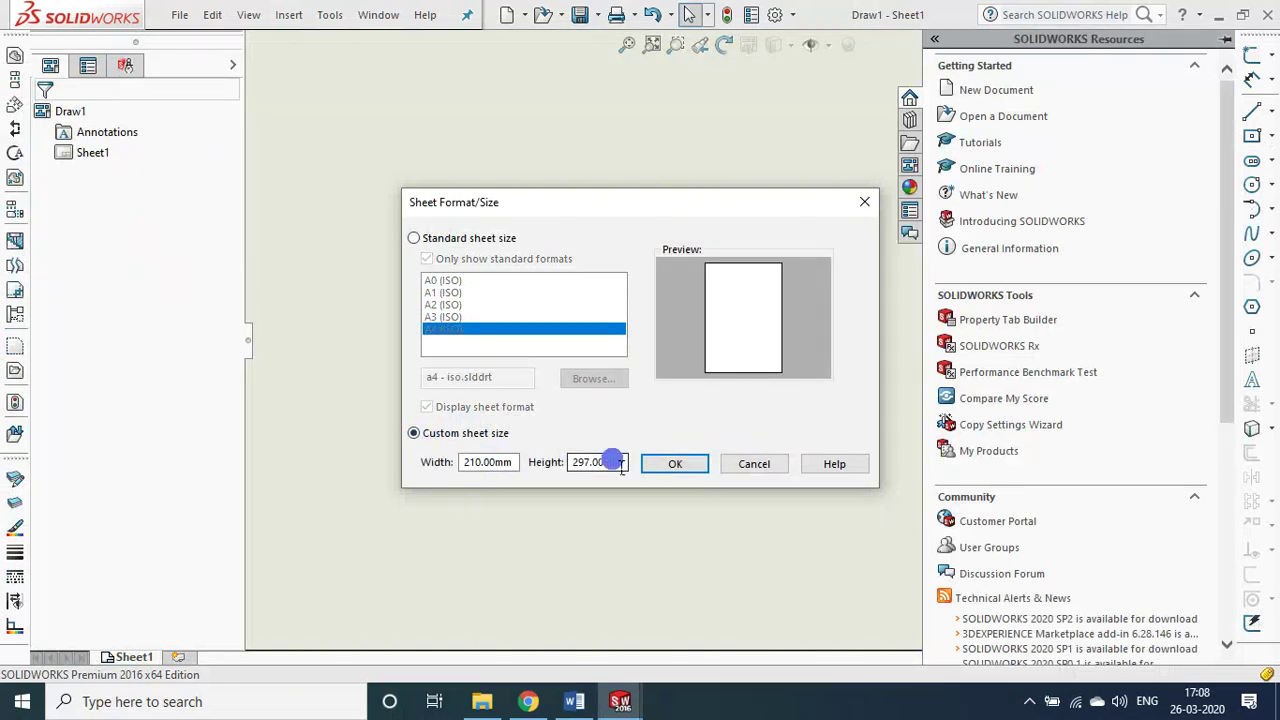
{"action": "left_click", "coordinate": [414, 238]}
{"action": "left_click", "coordinate": [443, 317]}
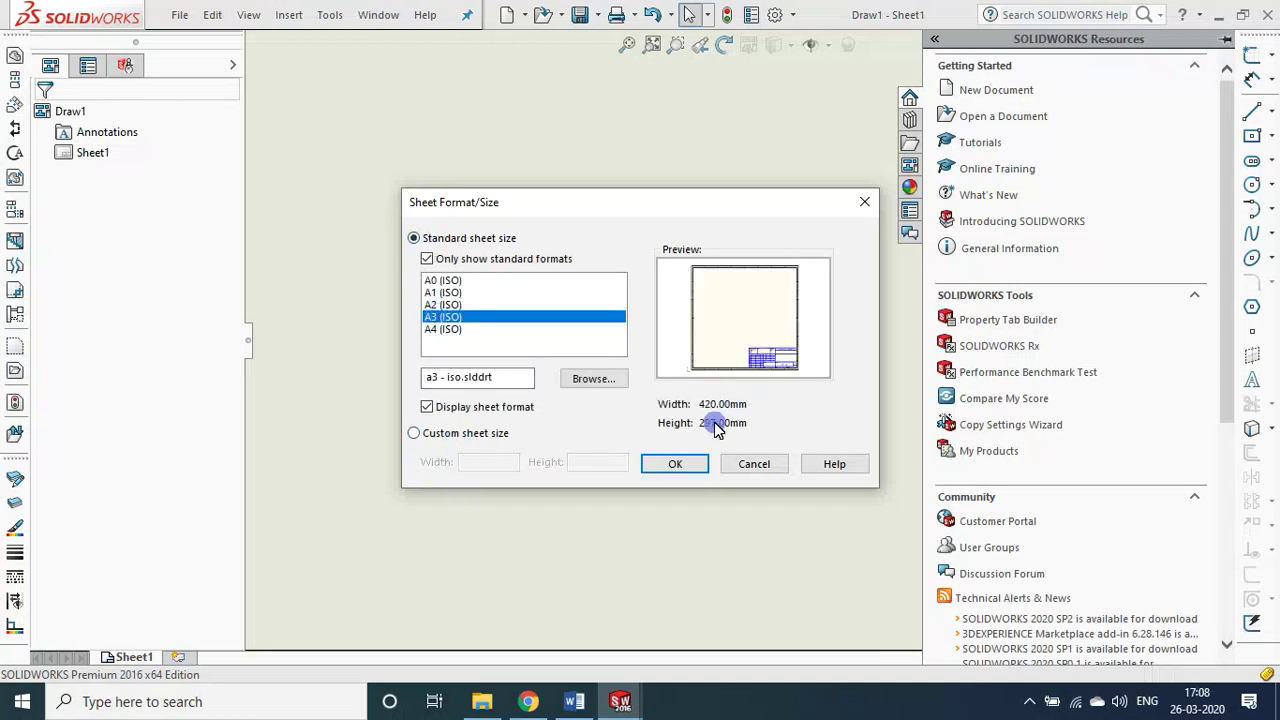
{"action": "left_click", "coordinate": [437, 437]}
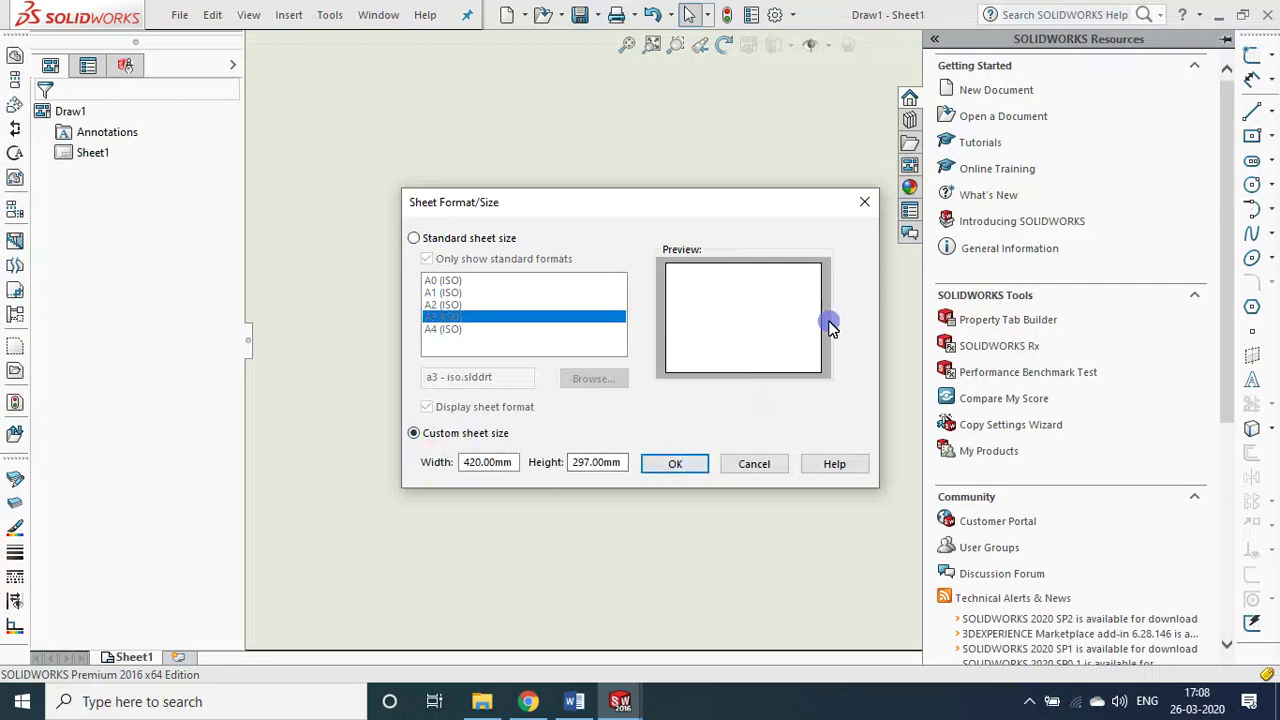
{"action": "left_click", "coordinate": [686, 466]}
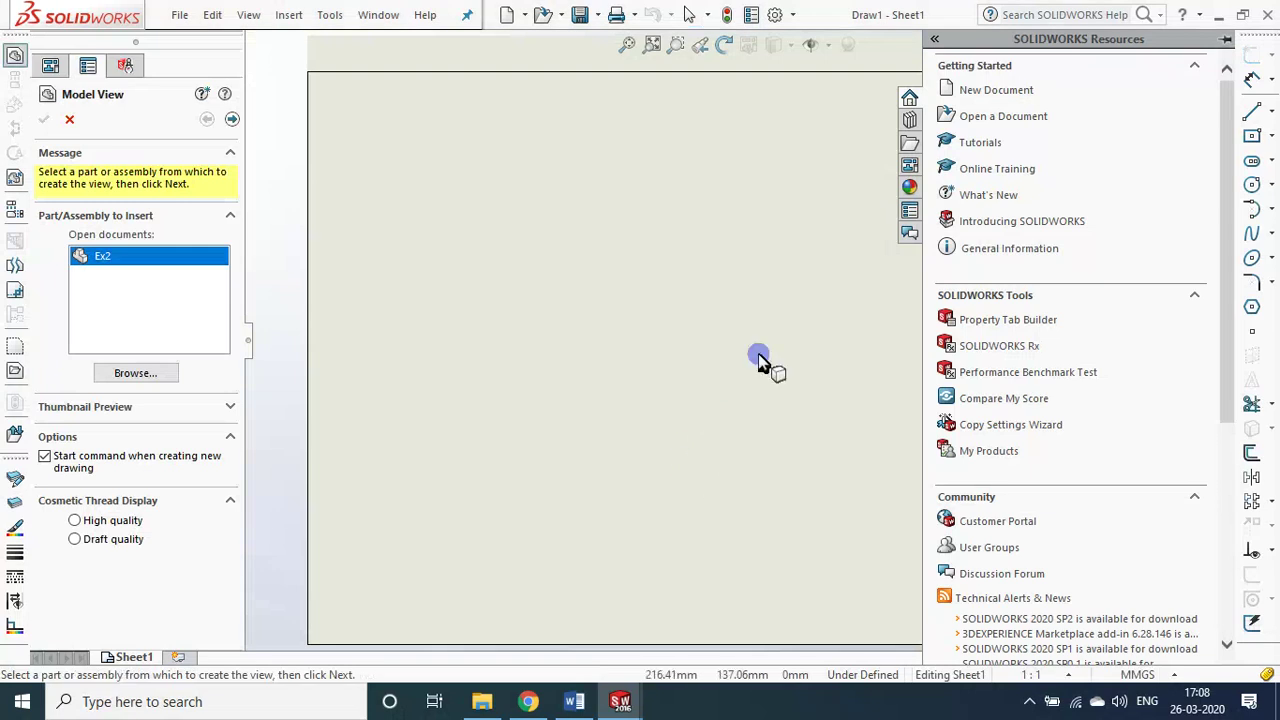
- Cancel Model View, collapse the Resources pane, and glance at Ex2.SLDPRT before returning to Draw1
{"action": "key", "text": "Escape"}
{"action": "left_click", "coordinate": [701, 237]}
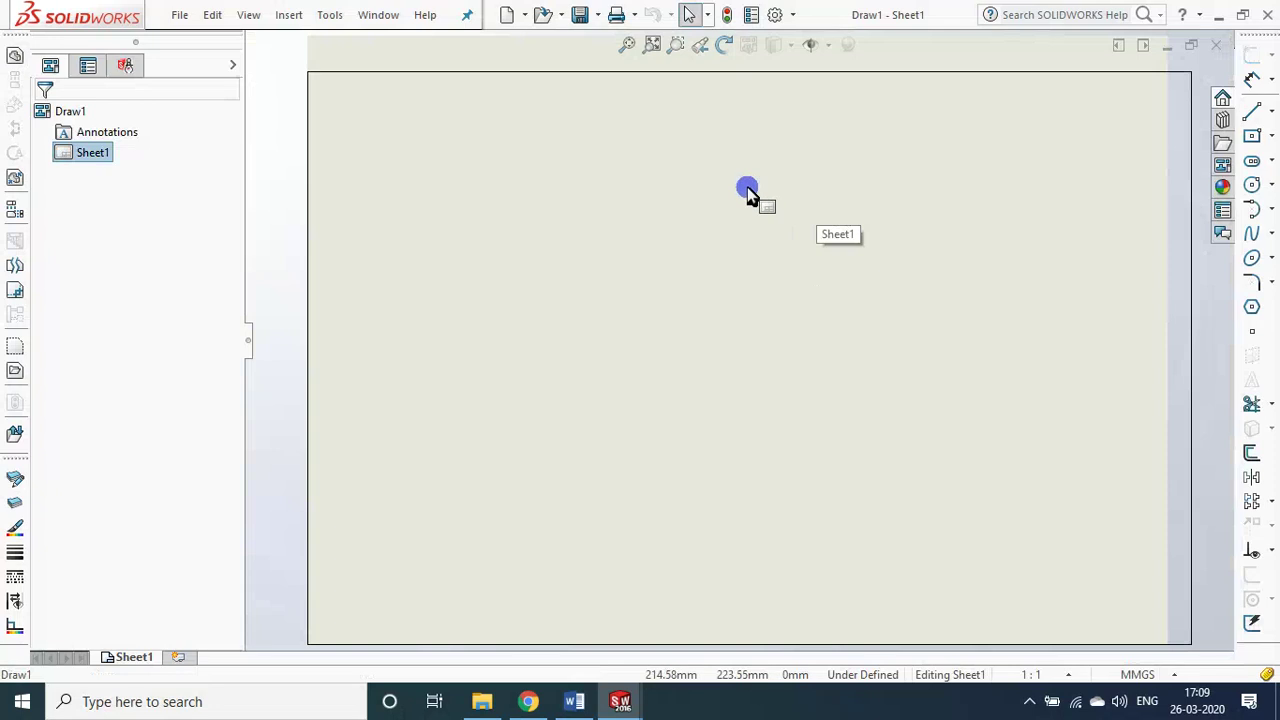
{"action": "left_click", "coordinate": [362, 20]}
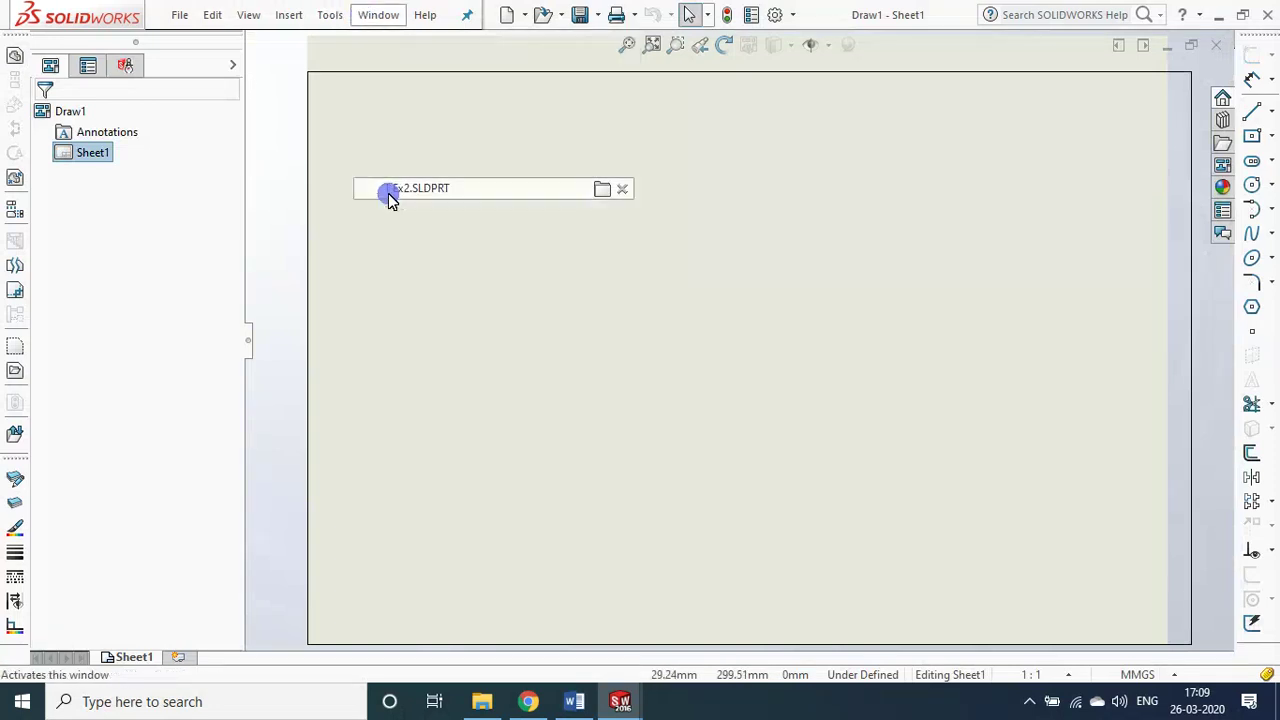
{"action": "left_click", "coordinate": [390, 196]}
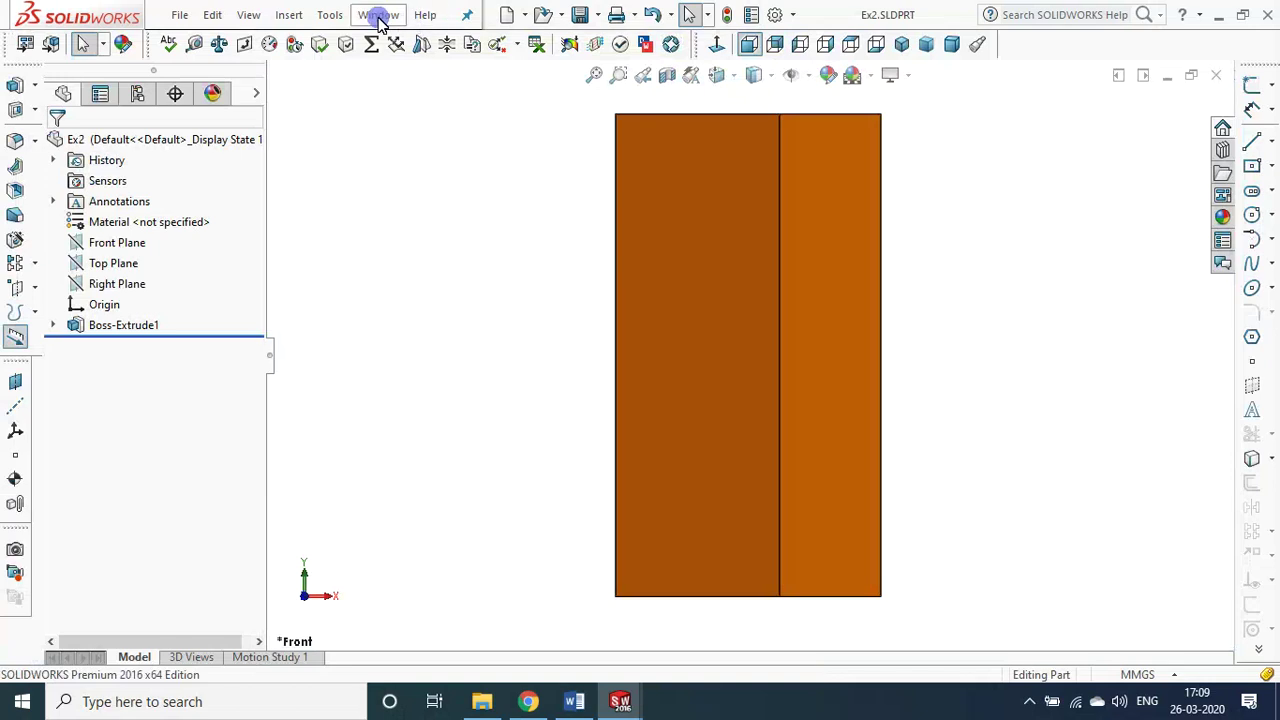
{"action": "left_click", "coordinate": [375, 15]}
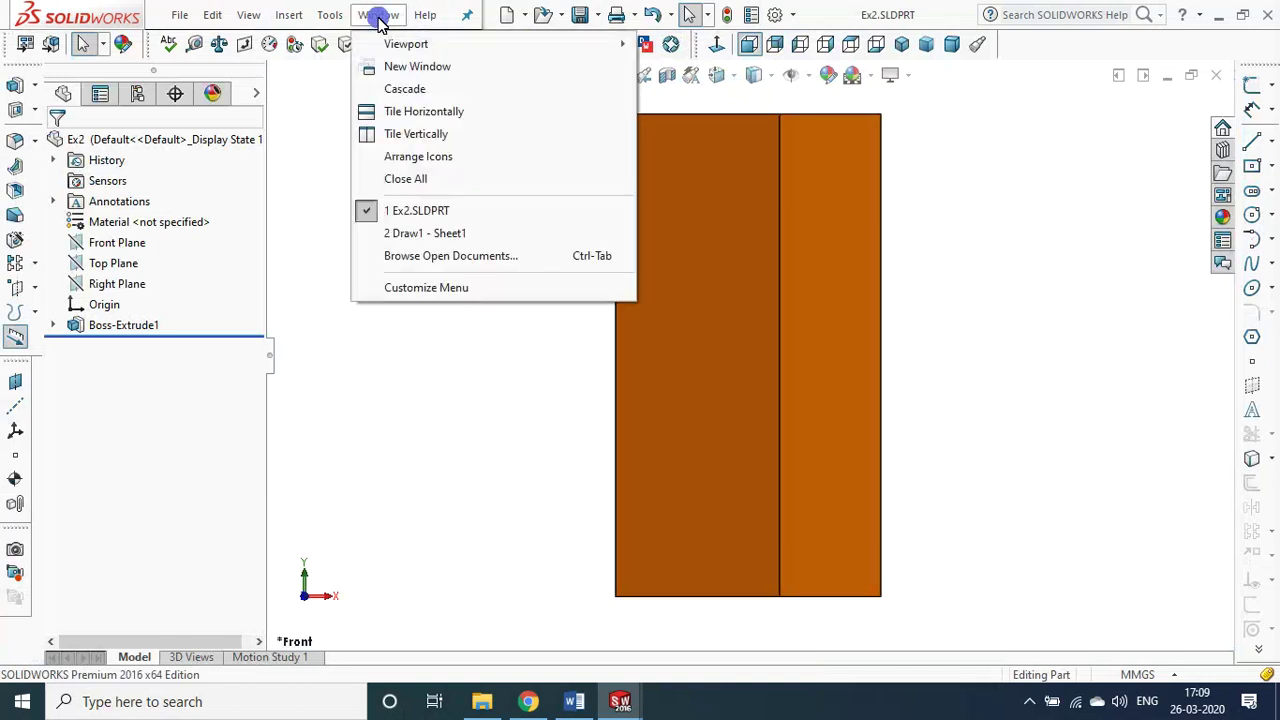
{"action": "left_click", "coordinate": [408, 235]}
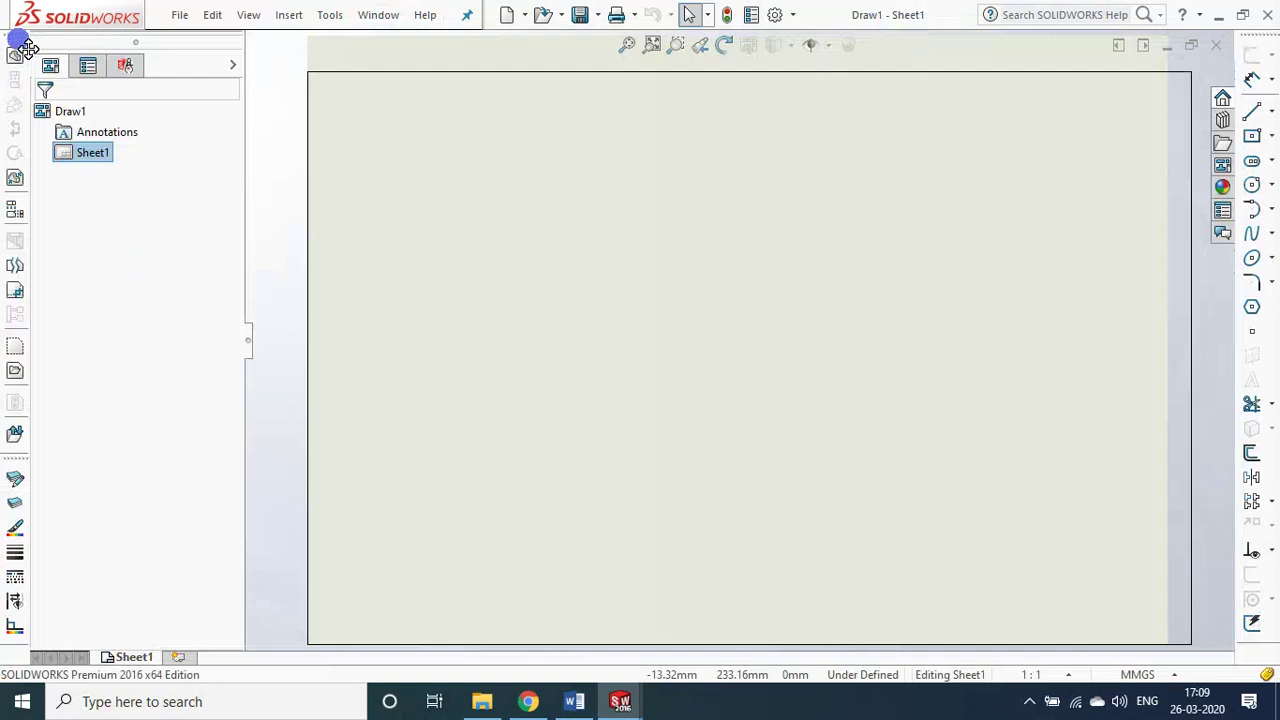
- Undock and re-dock the Drawing toolbar, then dock the extra tool column on the left
{"action": "left_click_drag", "start_coordinate": [27, 48], "coordinate": [251, 171]}
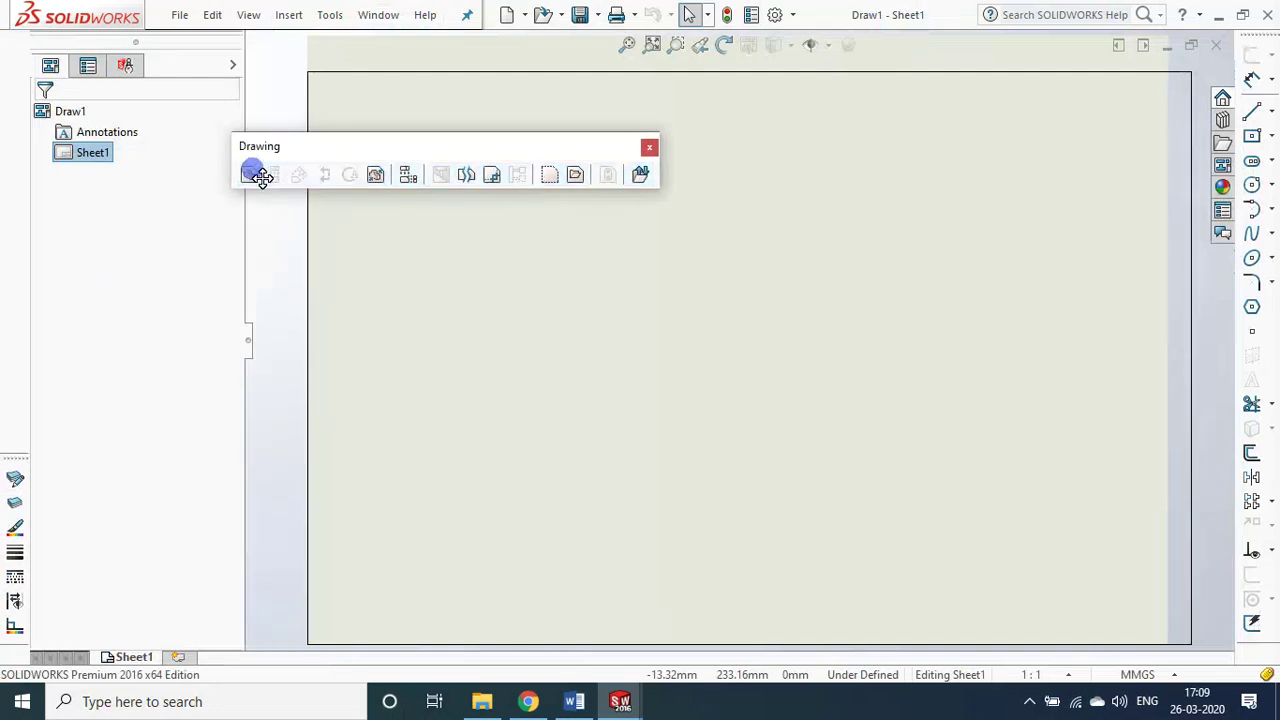
{"action": "mouse_move", "coordinate": [405, 146]}
{"action": "left_mouse_down"}
{"action": "mouse_move", "coordinate": [18, 66]}
{"action": "mouse_move", "coordinate": [10, 50]}
{"action": "mouse_move", "coordinate": [11, 89]}
{"action": "left_mouse_up"}
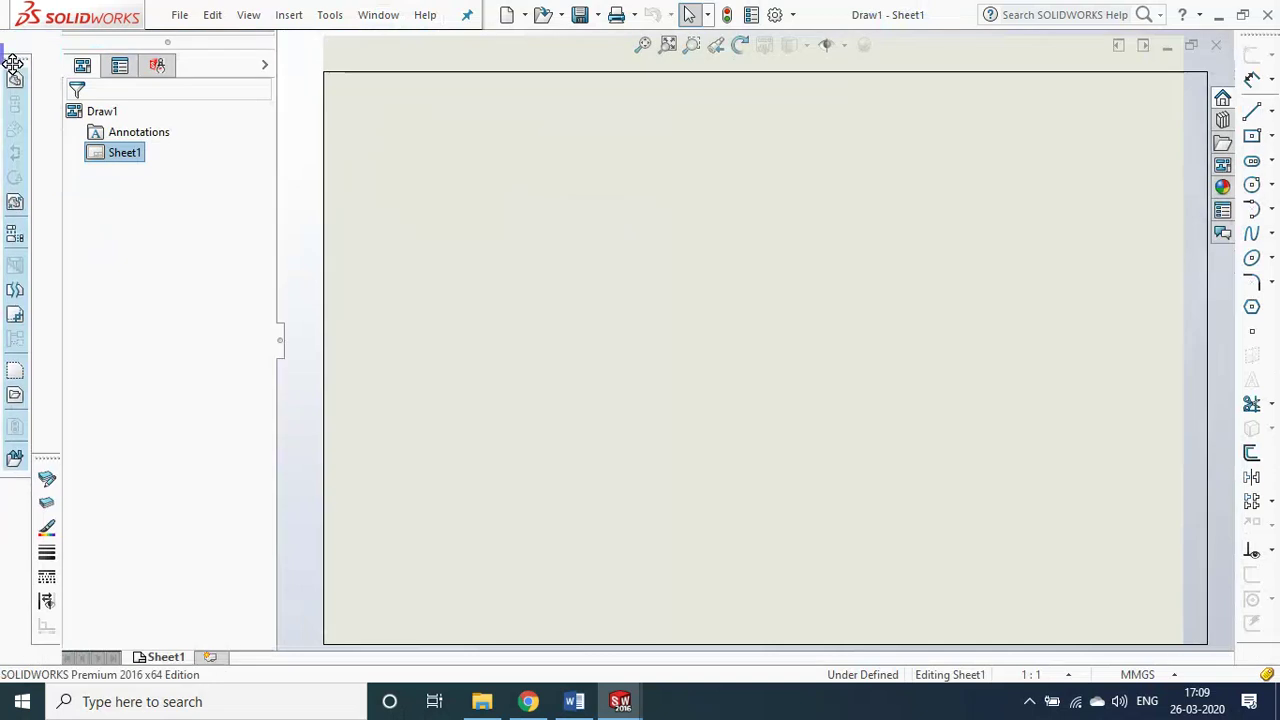
{"action": "left_click_drag", "start_coordinate": [30, 455], "coordinate": [15, 492]}
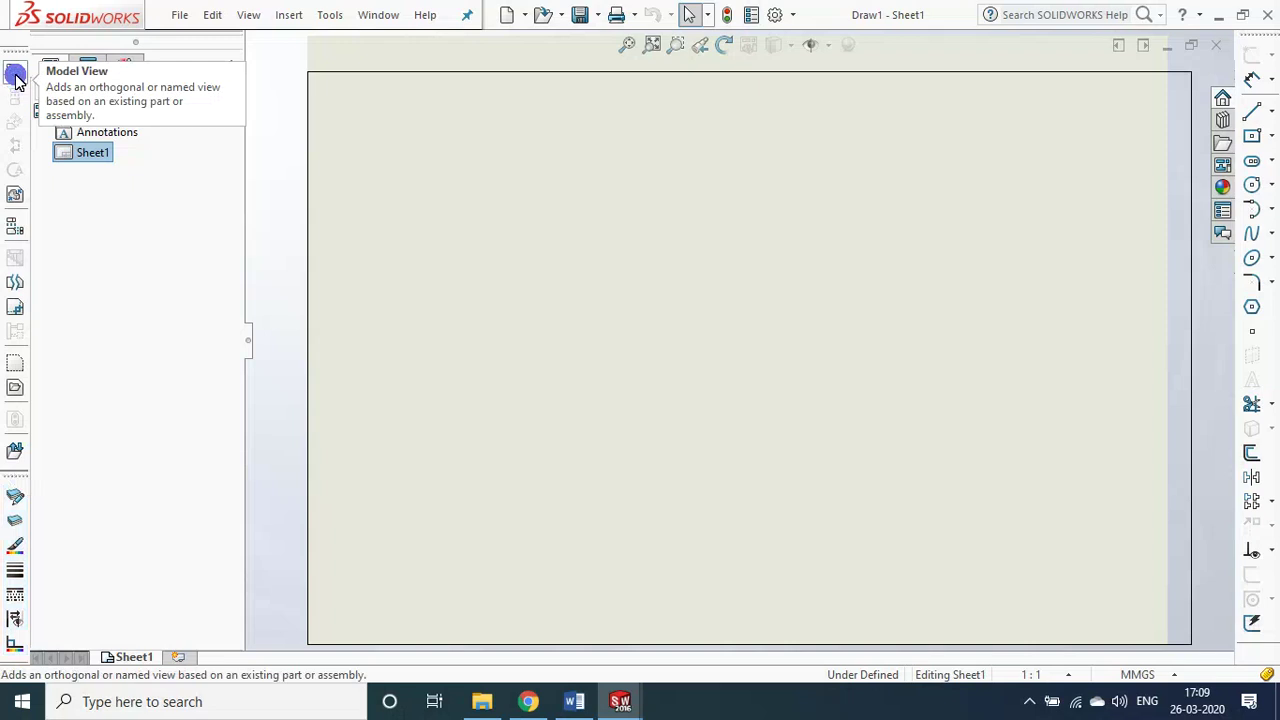
- Type the note 'for drawing: press ModelView button' below the red heading in Word
{"action": "left_click", "coordinate": [565, 703]}
{"action": "left_click", "coordinate": [355, 512]}
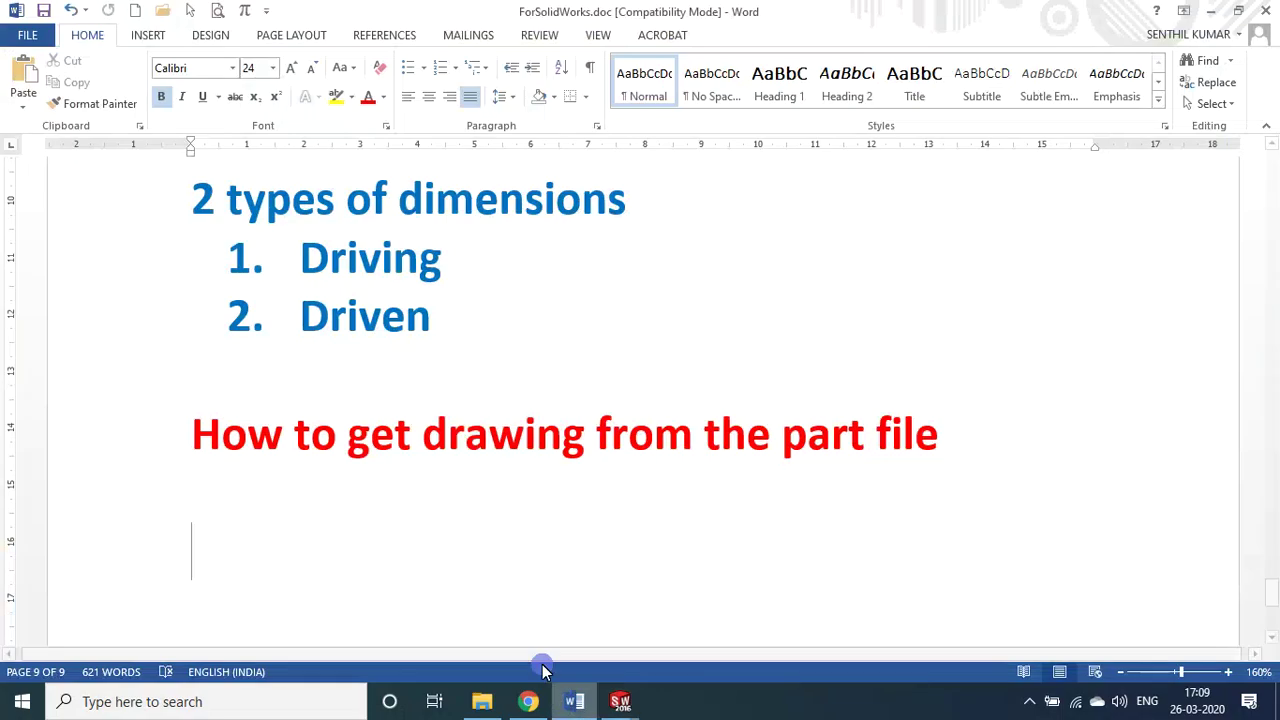
{"action": "type", "text": "for de"}
{"action": "key", "text": "BackSpace"}
{"action": "type", "text": "rawing "}
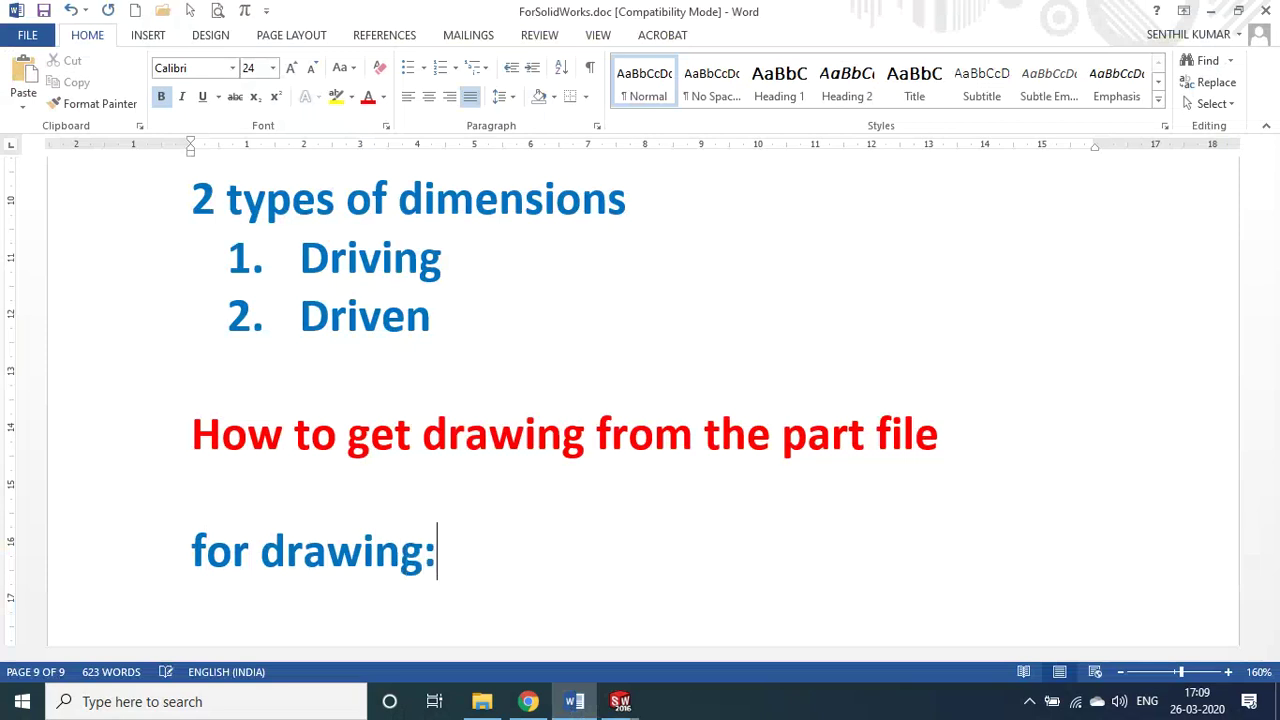
{"action": "type", "text": " pres"}
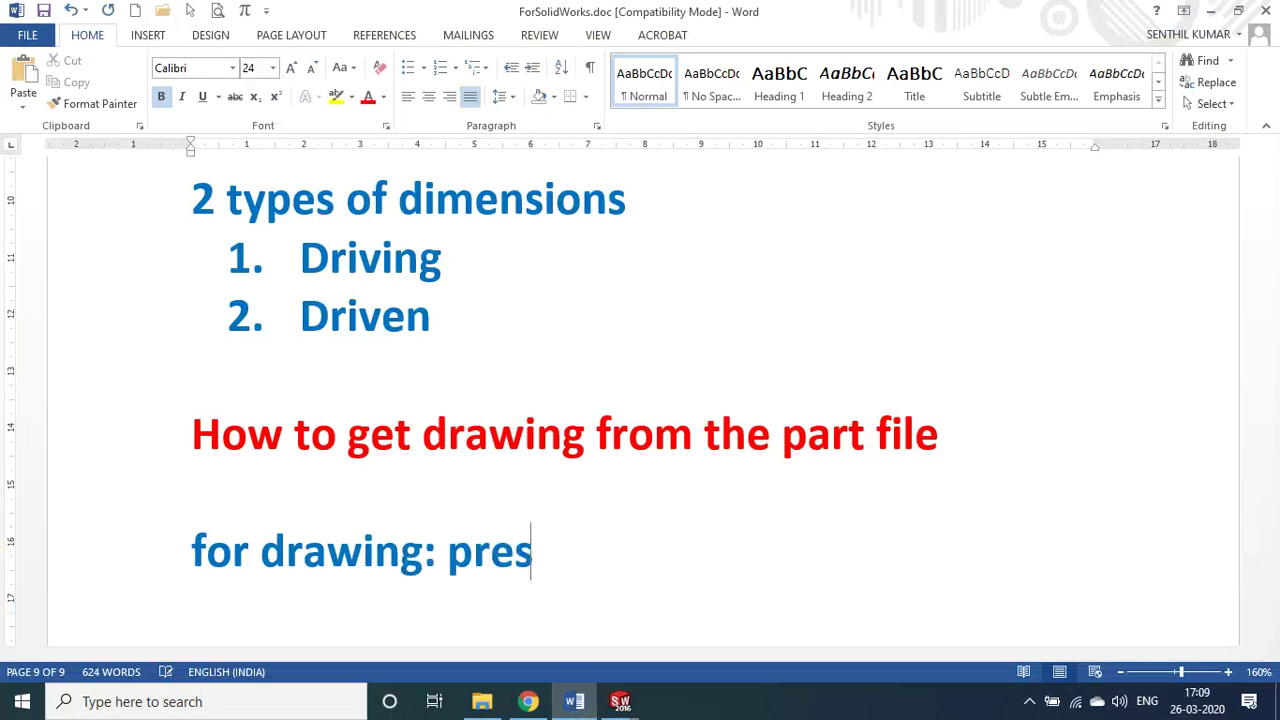
{"action": "type", "text": "s Model"}
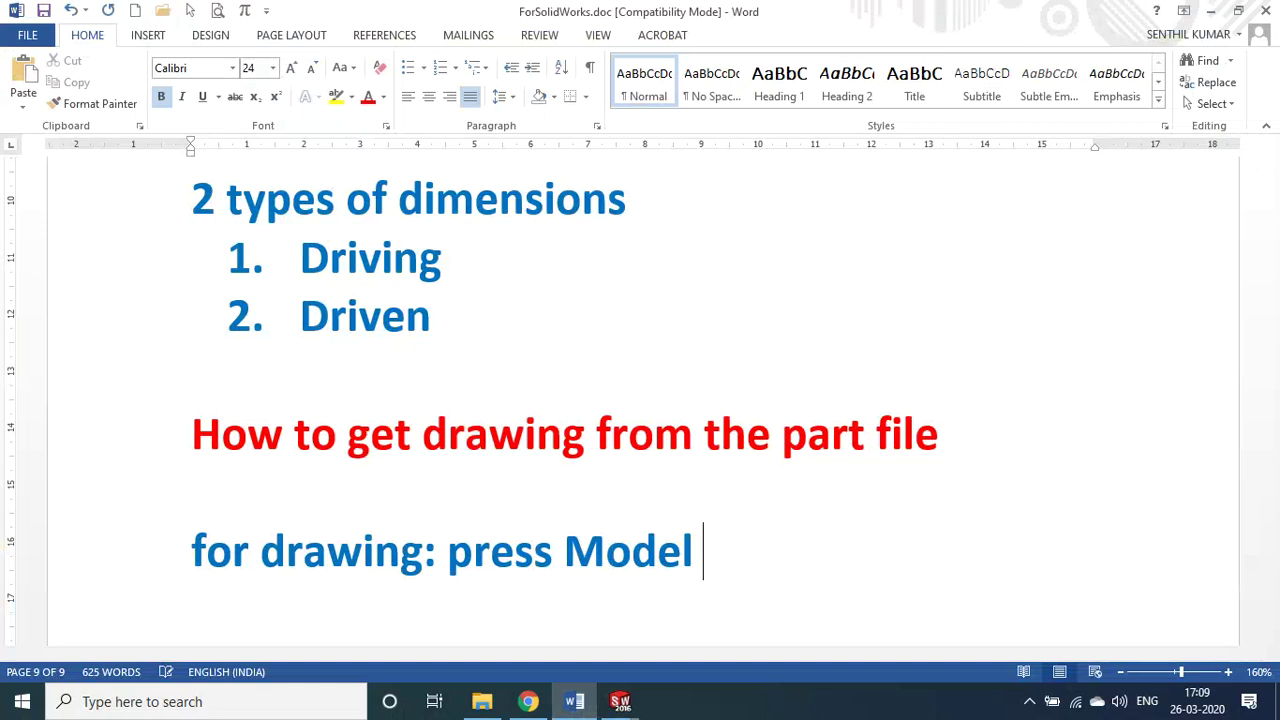
{"action": "key", "text": "BackSpace"}
{"action": "type", "text": "Vi"}
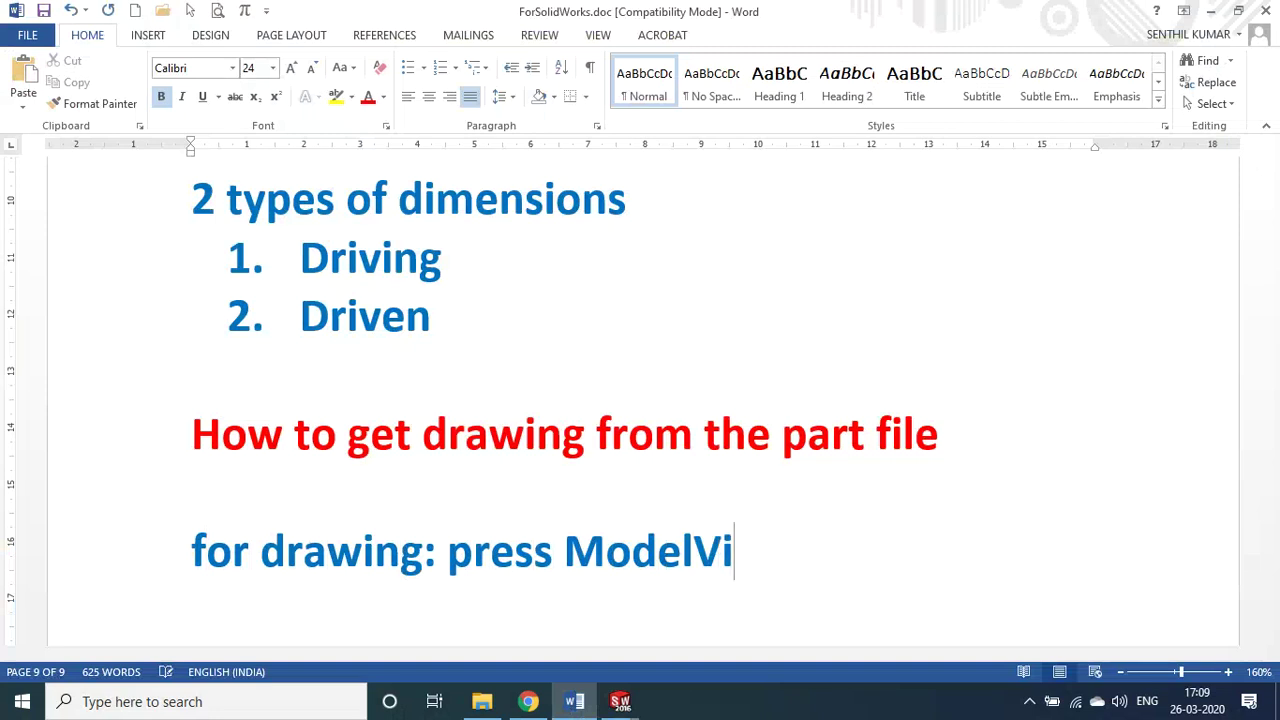
{"action": "type", "text": "ew button"}
{"action": "key", "text": "Return"}
{"action": "key", "text": "Return"}
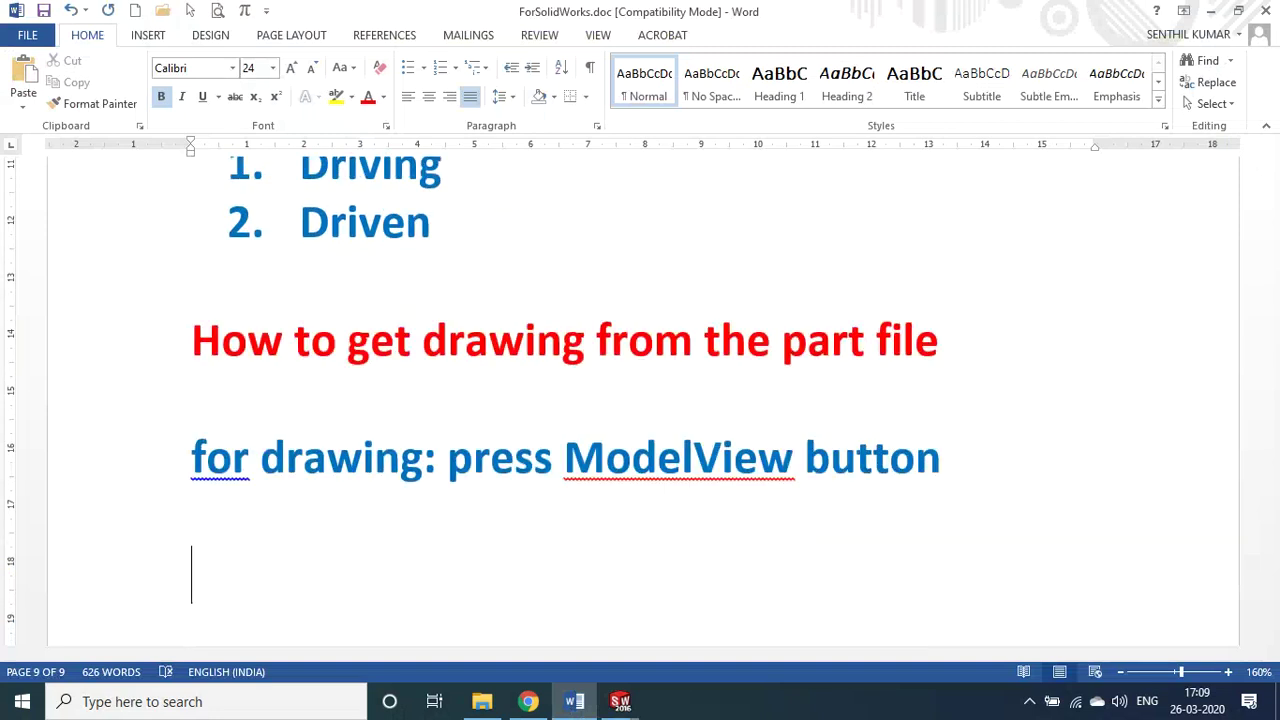
- Switch back to the SOLIDWORKS drawing
{"action": "key", "text": "alt+Tab"}
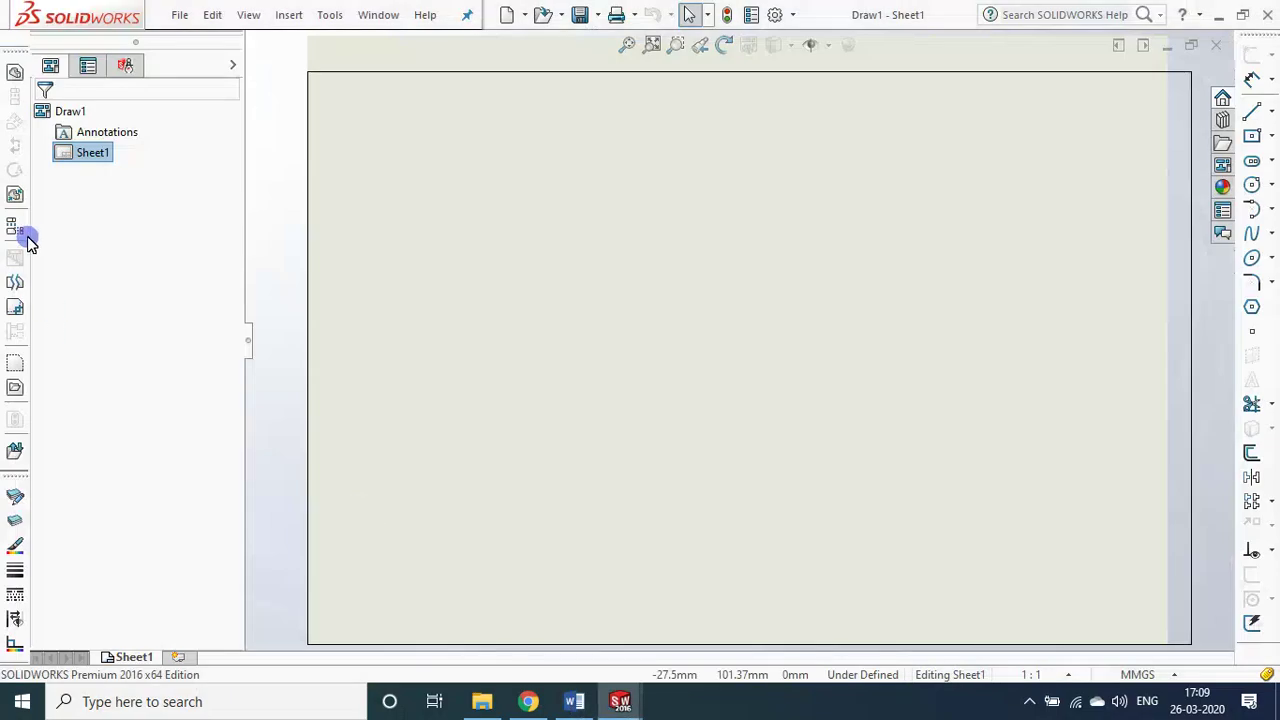
{"action": "key", "text": "alt+Tab"}
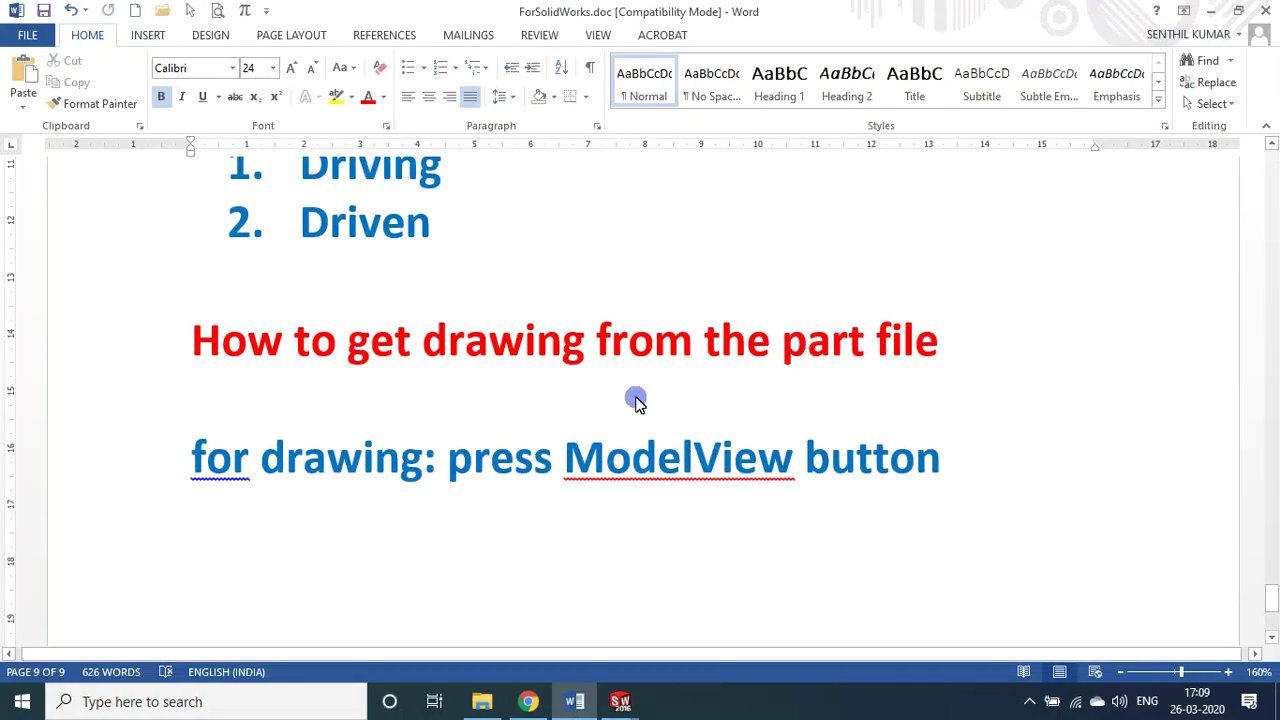
{"action": "key", "text": "alt+Tab"}
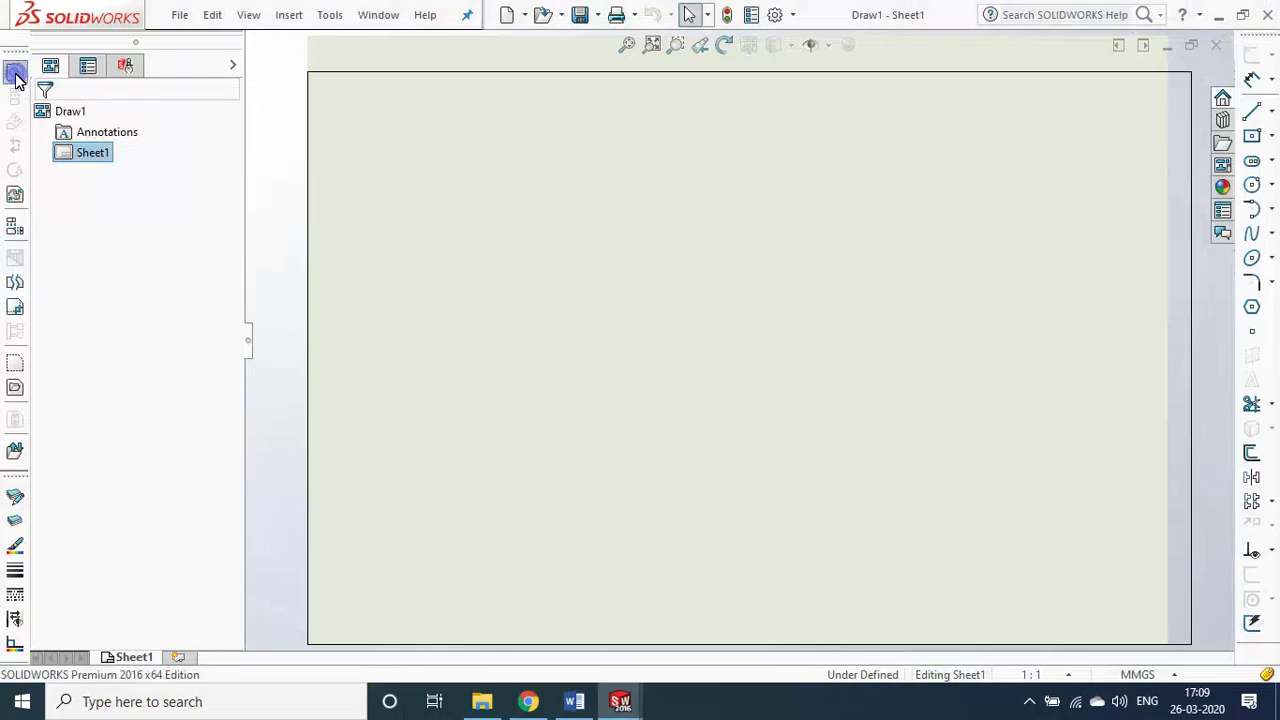
- Start a Model View of Ex2, advance to its orientation options, then cancel without placing it
{"action": "left_click", "coordinate": [15, 75]}
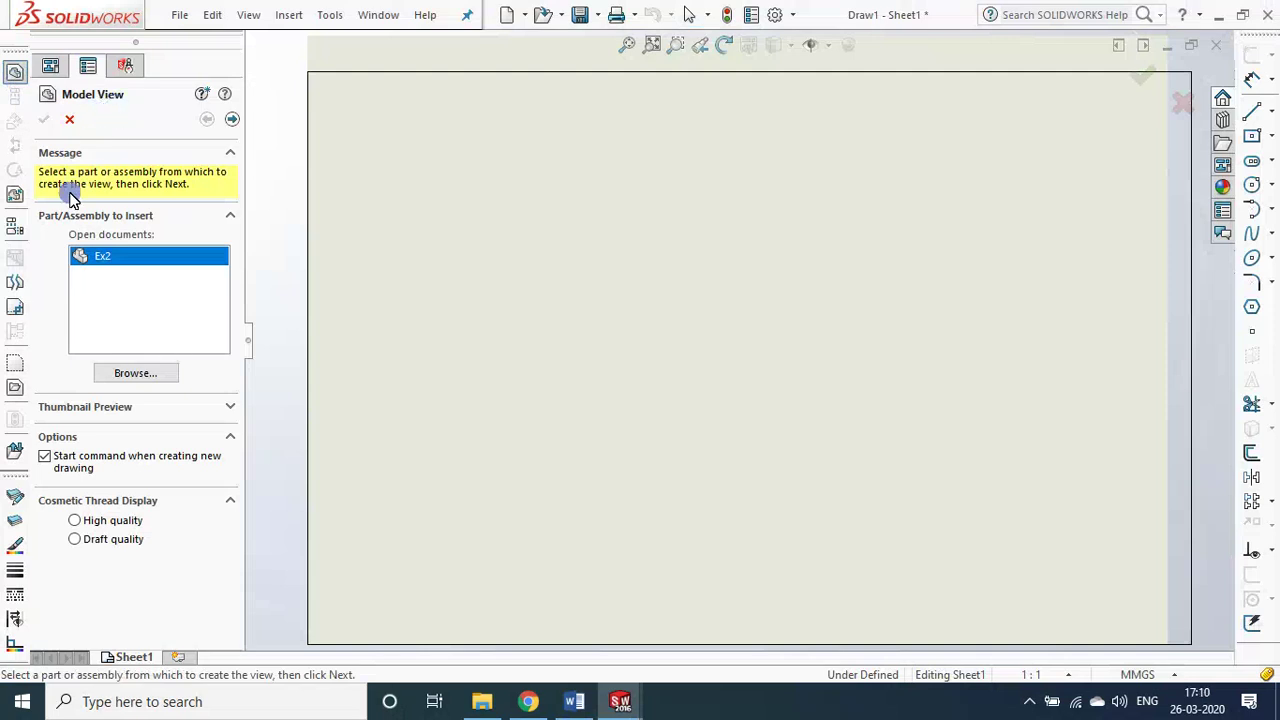
{"action": "left_click", "coordinate": [101, 258]}
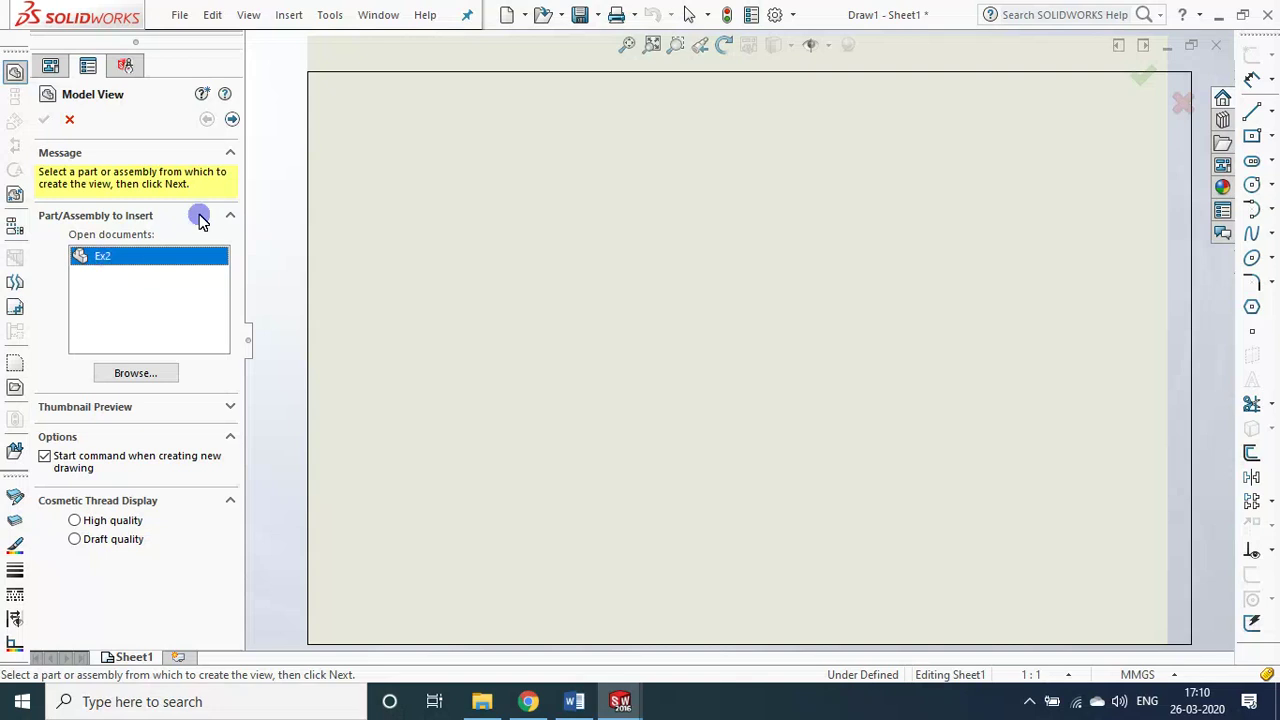
{"action": "left_click", "coordinate": [234, 121]}
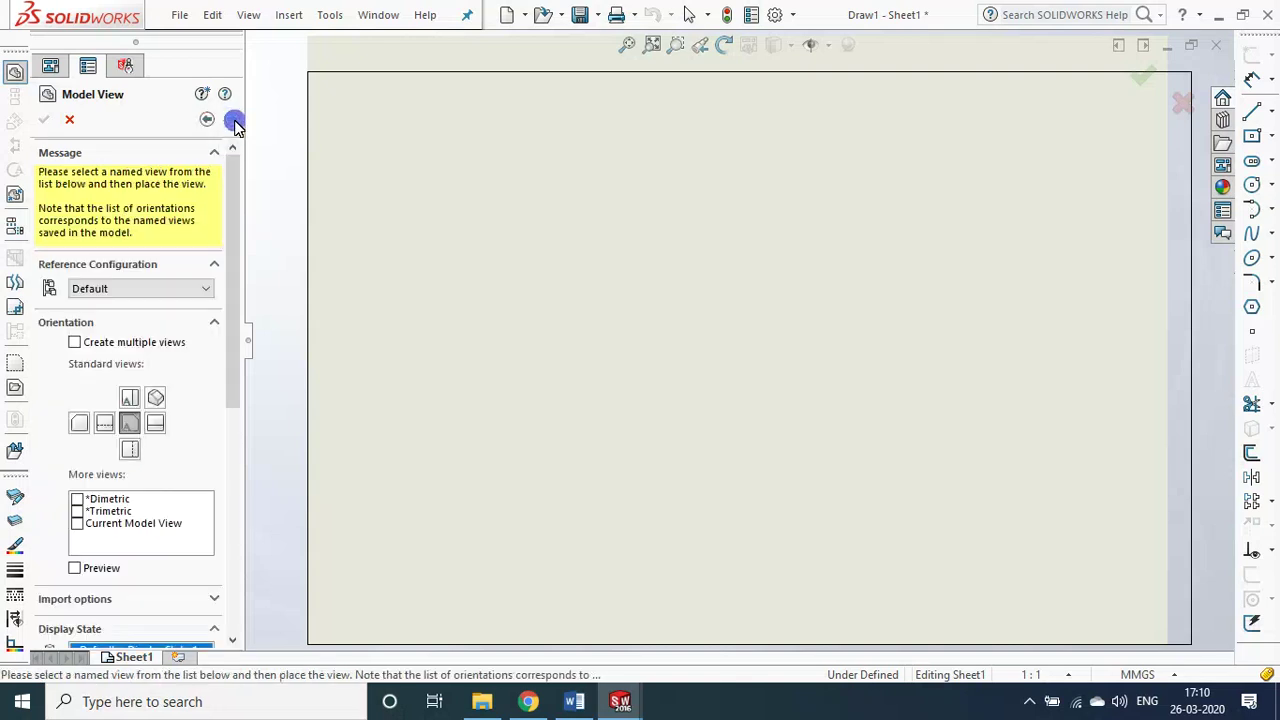
{"action": "left_click_drag", "start_coordinate": [228, 216], "coordinate": [229, 286]}
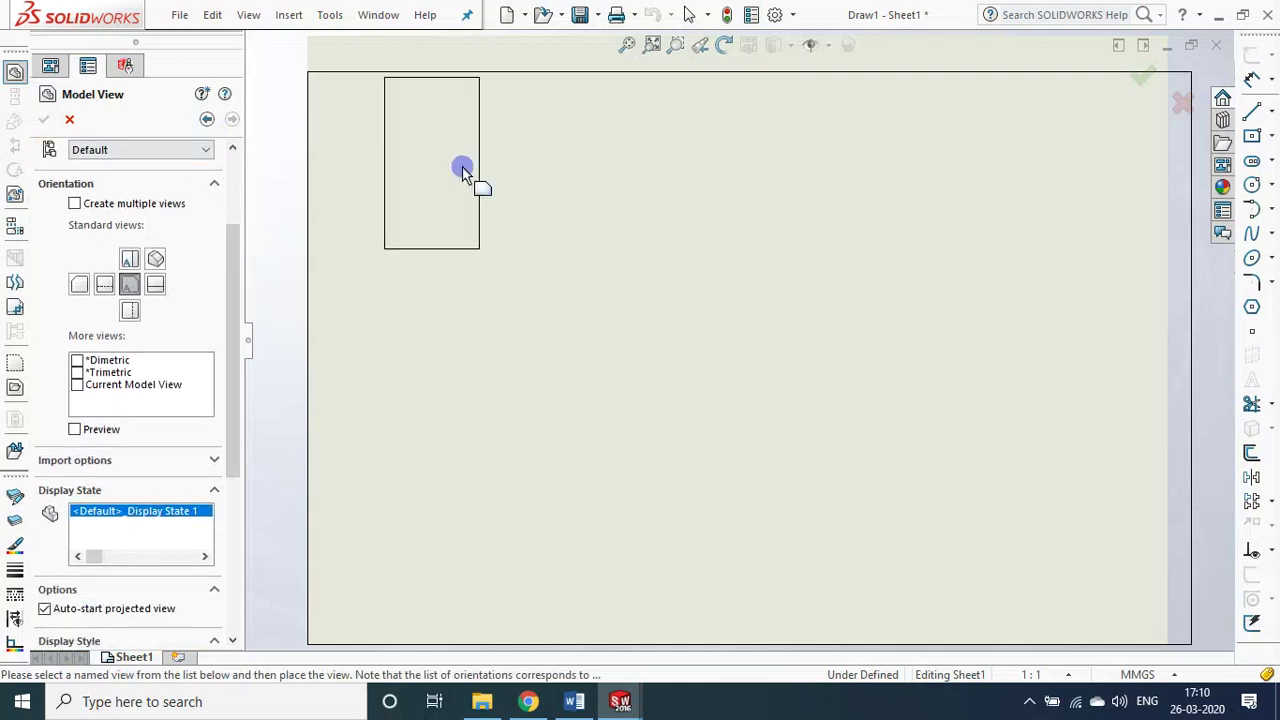
{"action": "key", "text": "Escape"}
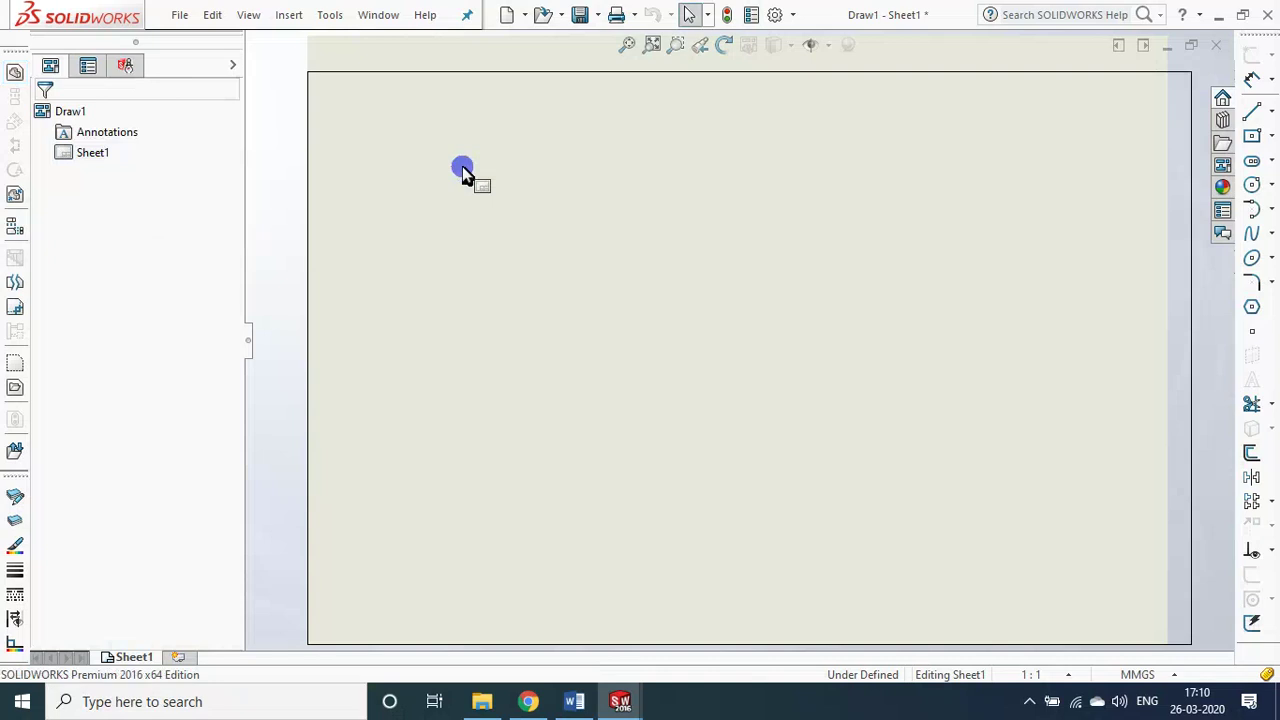
- Set the Ex2 part to Front view, then reopen Model View in the drawing with Ex2 selected
{"action": "key", "text": "ctrl+Tab"}
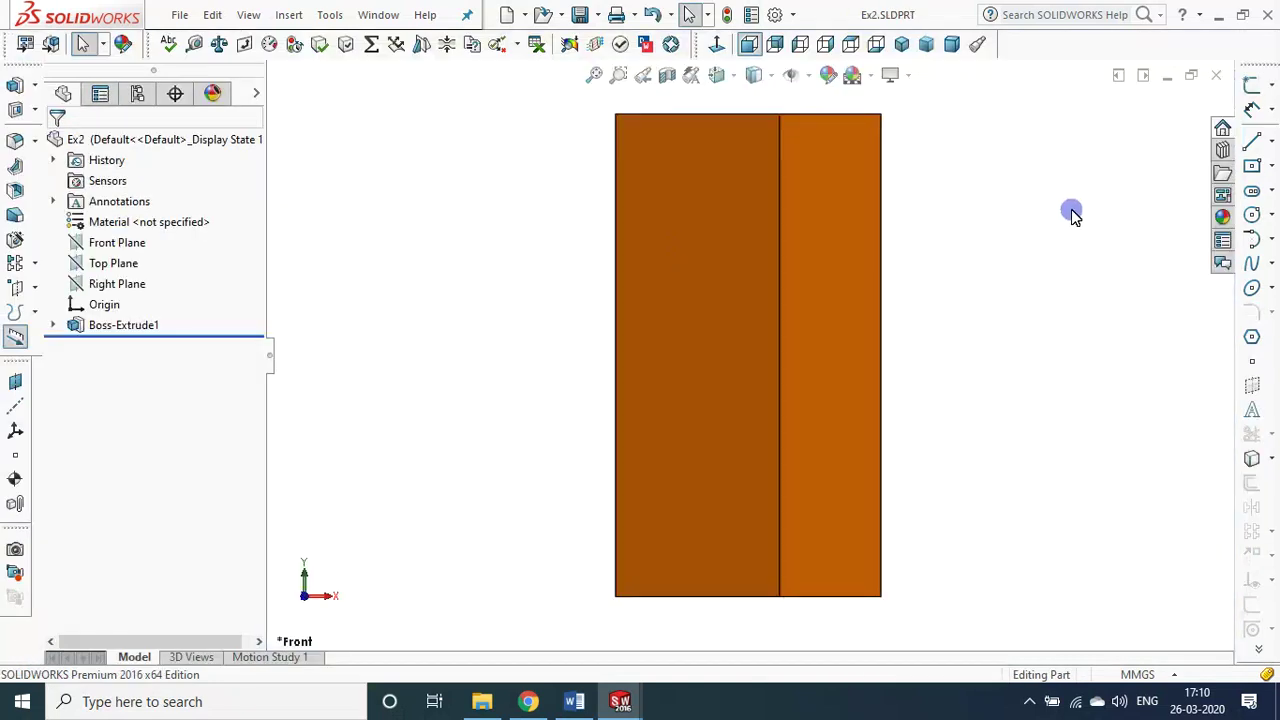
{"action": "left_click", "coordinate": [750, 45]}
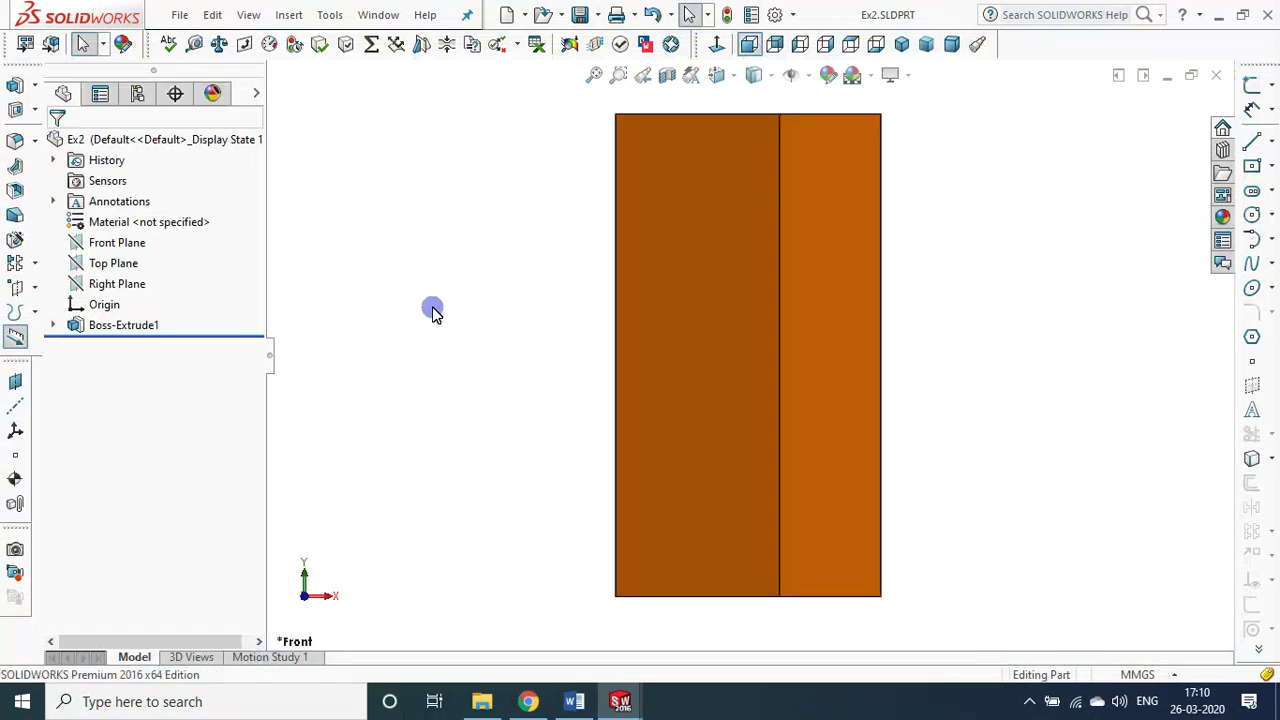
{"action": "key", "text": "ctrl+Tab"}
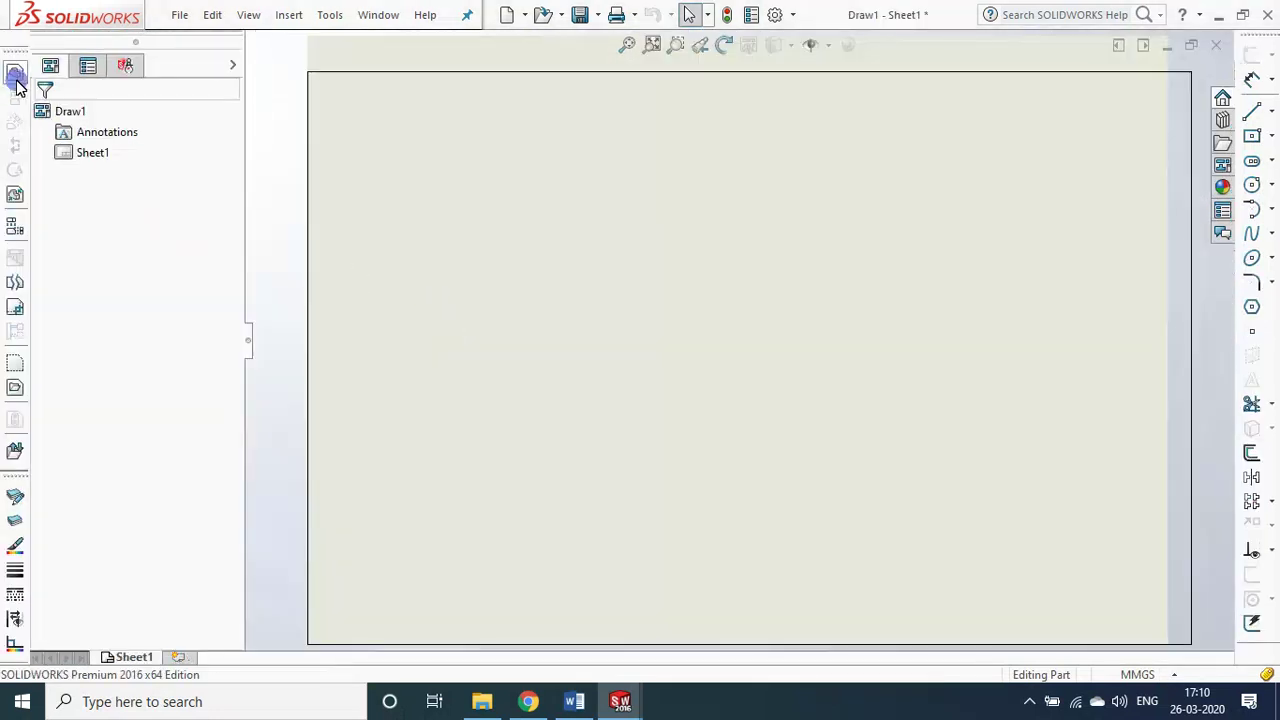
{"action": "left_click", "coordinate": [15, 74]}
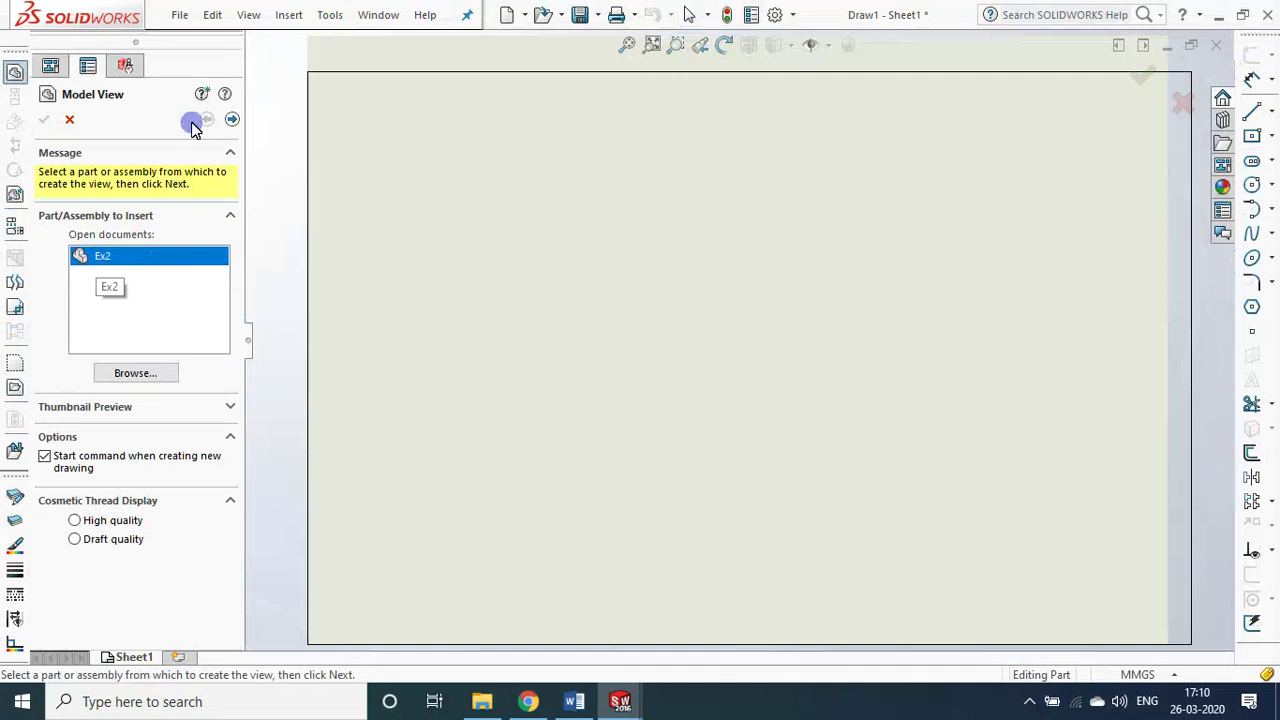
{"action": "left_click", "coordinate": [233, 121]}
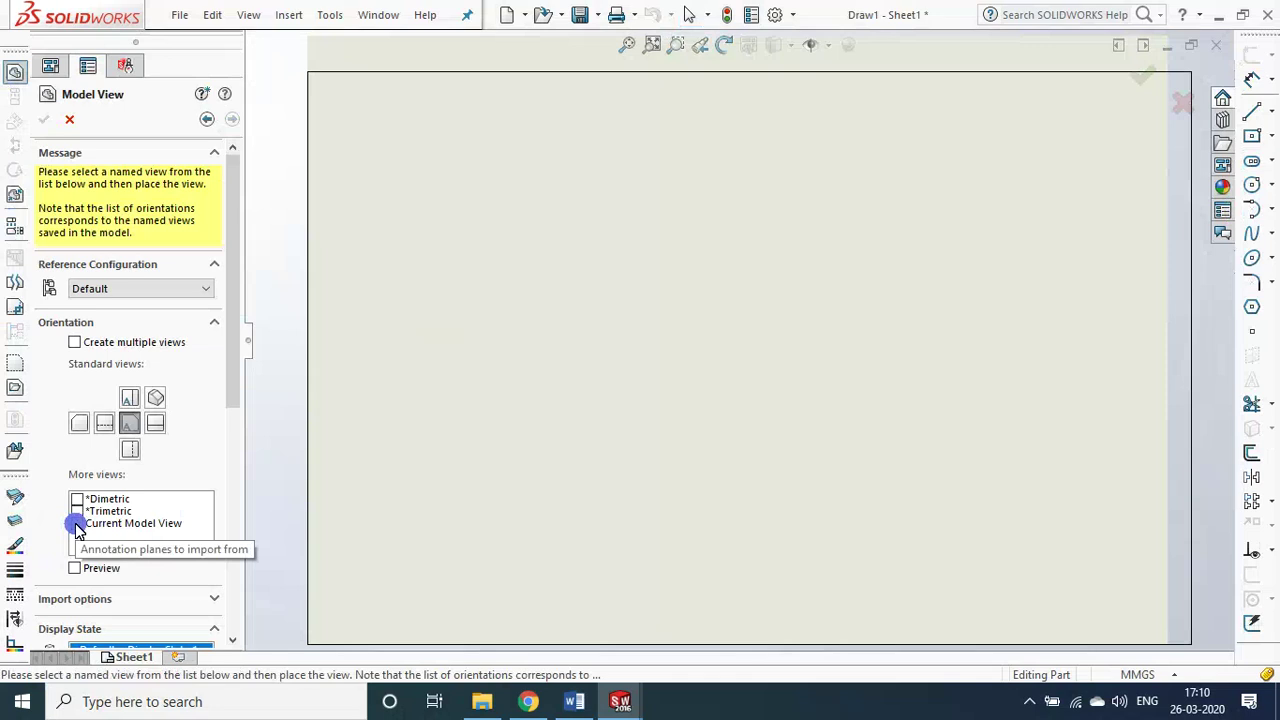
- Use Current Model View orientation, Hidden Lines Visible style, and a custom 1:1 scale
{"action": "left_click", "coordinate": [77, 525]}
{"action": "left_click_drag", "start_coordinate": [234, 380], "coordinate": [240, 551]}
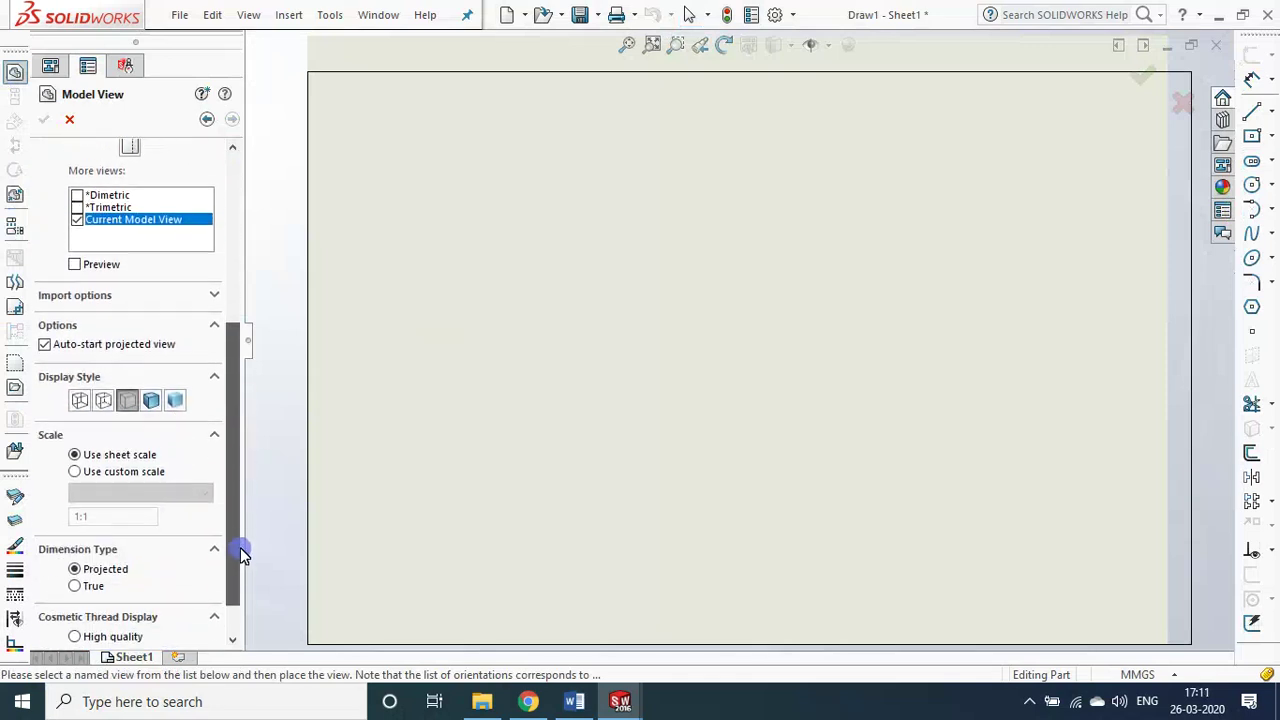
{"action": "left_click", "coordinate": [106, 394]}
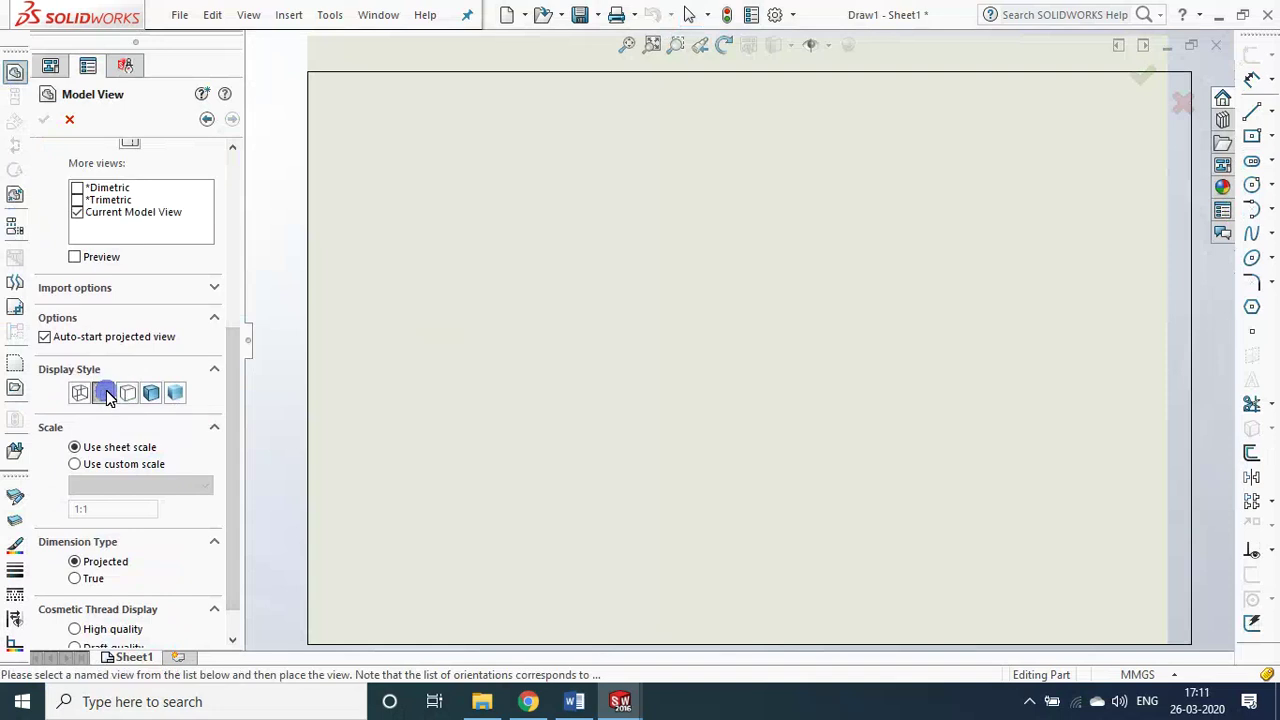
{"action": "left_click", "coordinate": [76, 465]}
{"action": "left_click", "coordinate": [111, 485]}
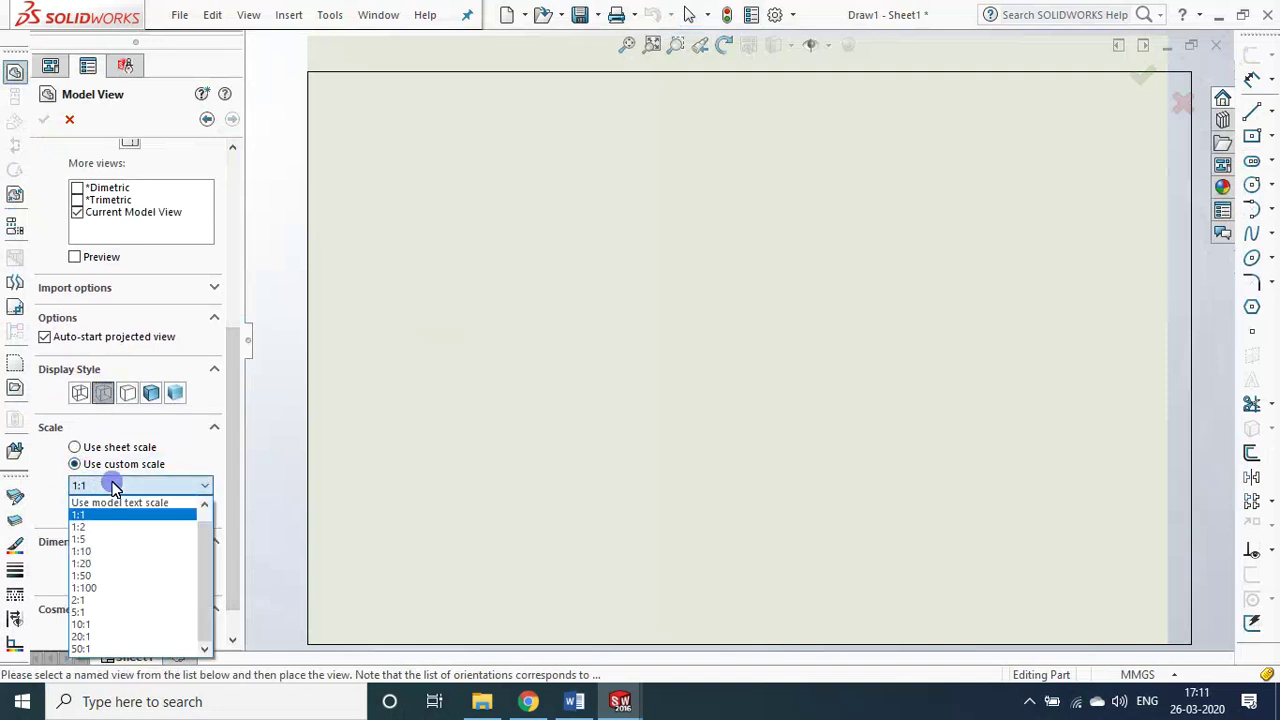
{"action": "left_click", "coordinate": [104, 512]}
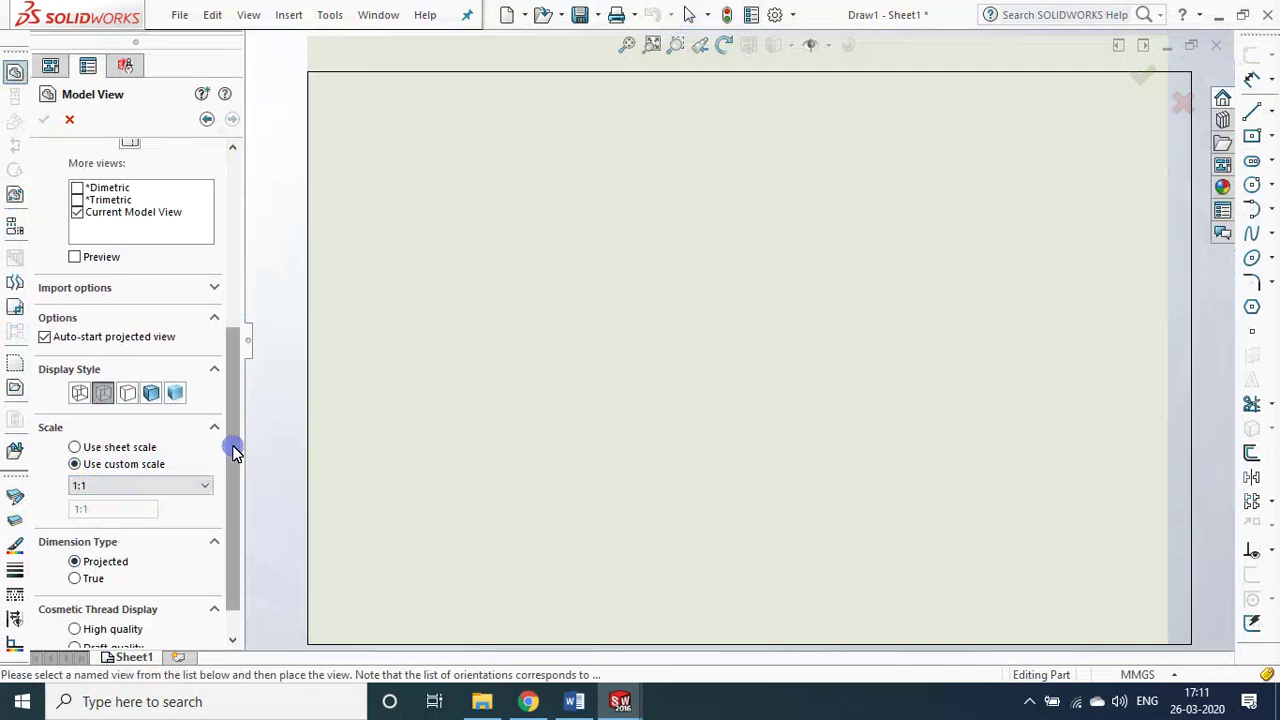
{"action": "scroll", "coordinate": [229, 443], "scroll_direction": "down", "scroll_amount": 2}
- Reconfirm Hidden Lines Visible and reselect the custom 1:1 scale
{"action": "mouse_move", "coordinate": [231, 471]}
{"action": "left_mouse_down"}
{"action": "mouse_move", "coordinate": [249, 340]}
{"action": "mouse_move", "coordinate": [240, 277]}
{"action": "left_mouse_up"}
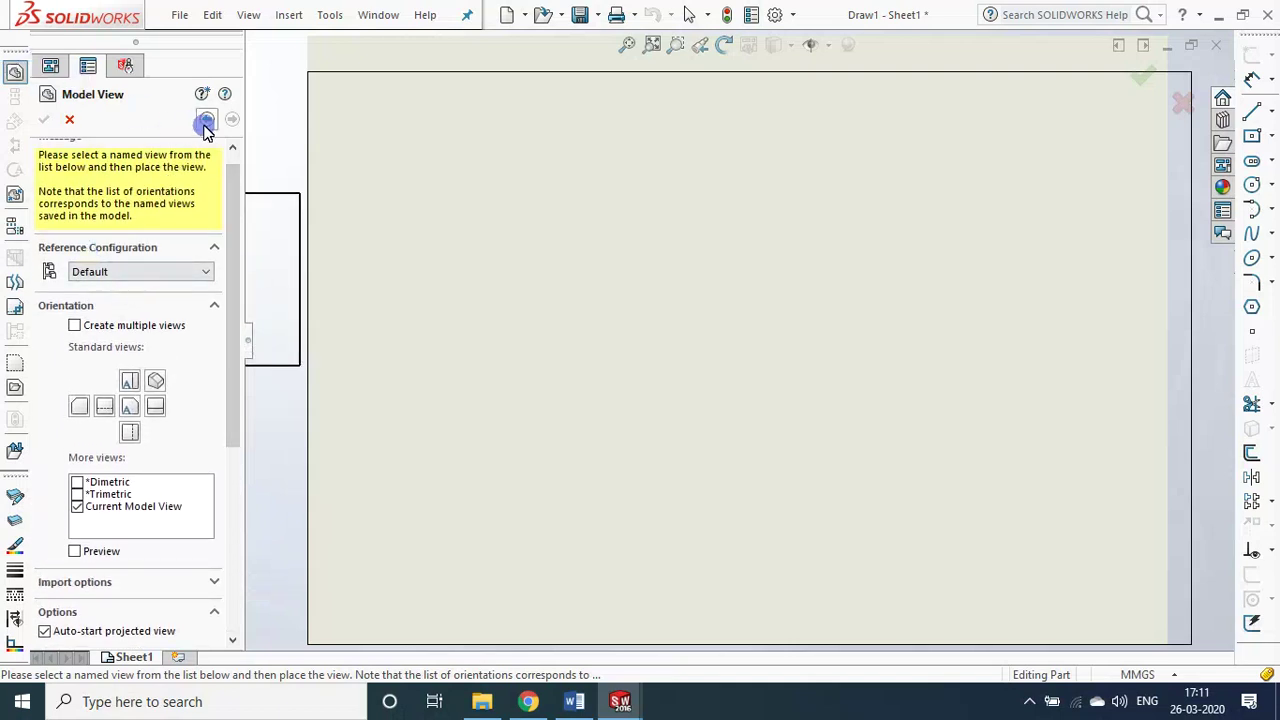
{"action": "left_click_drag", "start_coordinate": [230, 392], "coordinate": [260, 509]}
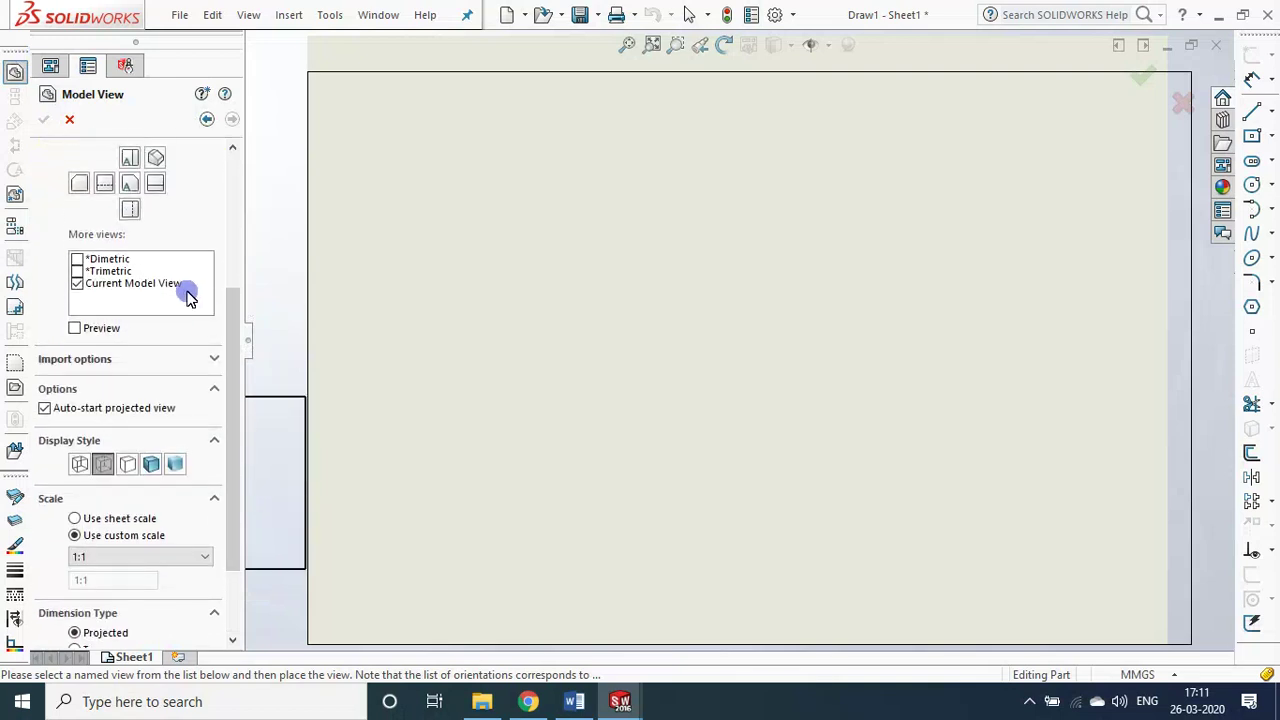
{"action": "left_click", "coordinate": [104, 468]}
{"action": "left_click_drag", "start_coordinate": [231, 474], "coordinate": [238, 528]}
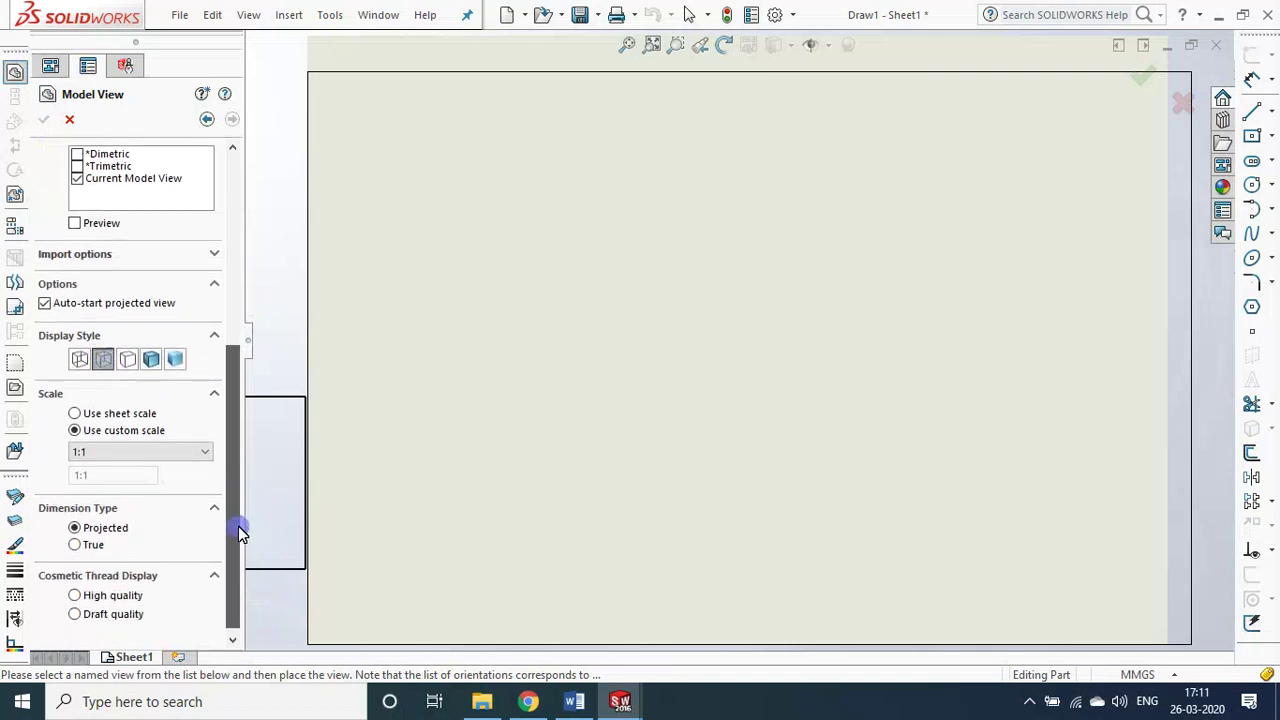
{"action": "left_click", "coordinate": [124, 417]}
{"action": "left_click", "coordinate": [121, 452]}
{"action": "left_click", "coordinate": [111, 437]}
{"action": "left_click", "coordinate": [118, 452]}
{"action": "left_click", "coordinate": [92, 481]}
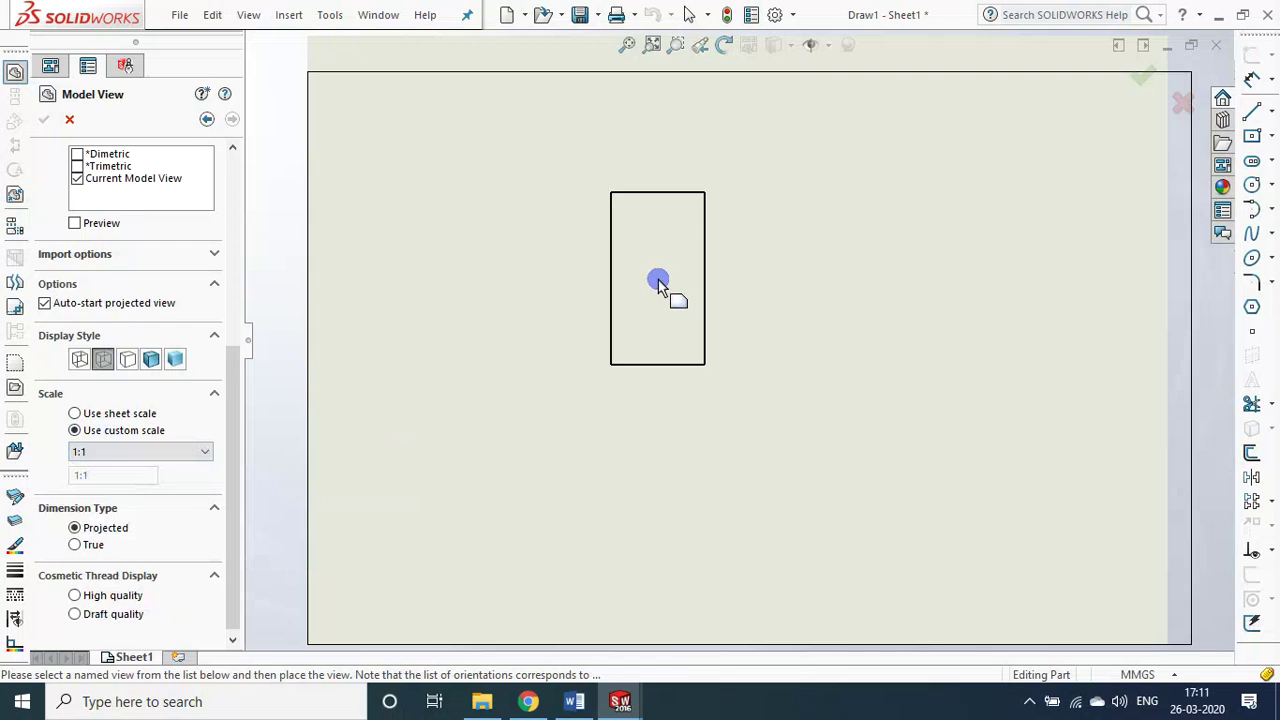
- Place the Ex2 front view mid-sheet, then the top, left, right and isometric views
{"action": "left_click", "coordinate": [648, 287]}
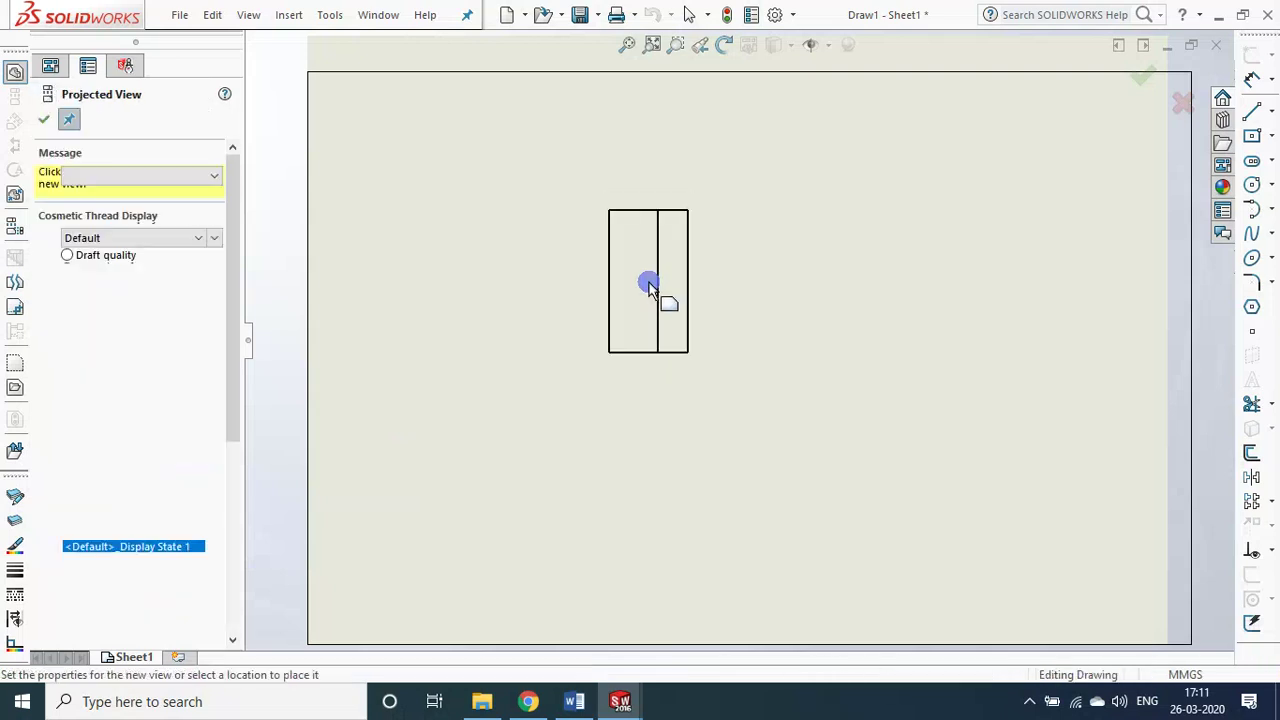
{"action": "left_click", "coordinate": [651, 481]}
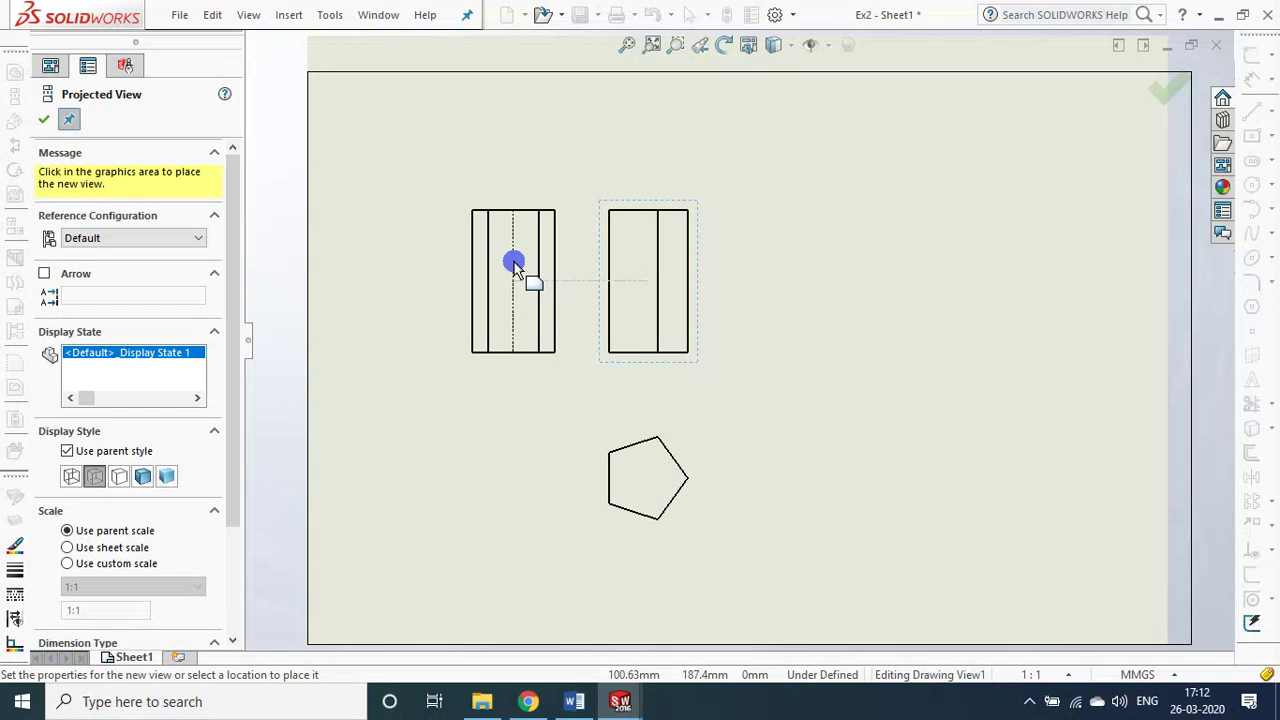
{"action": "left_click", "coordinate": [514, 264]}
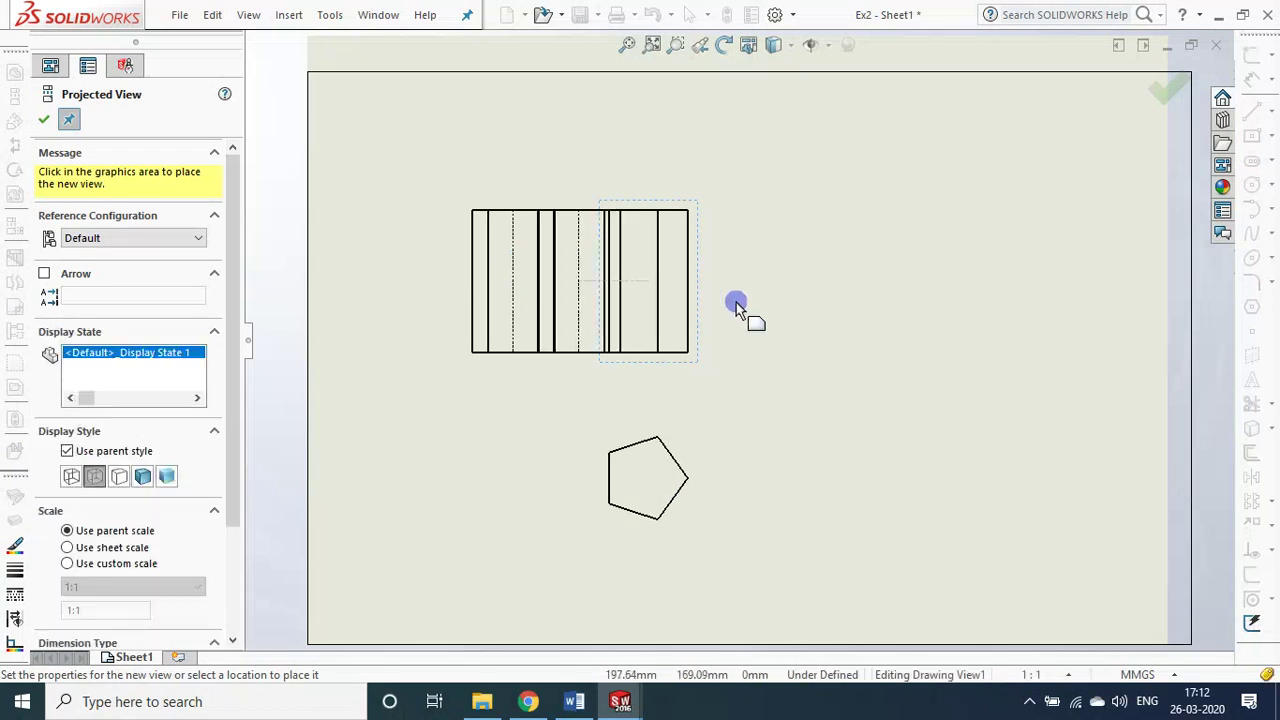
{"action": "left_click", "coordinate": [785, 303]}
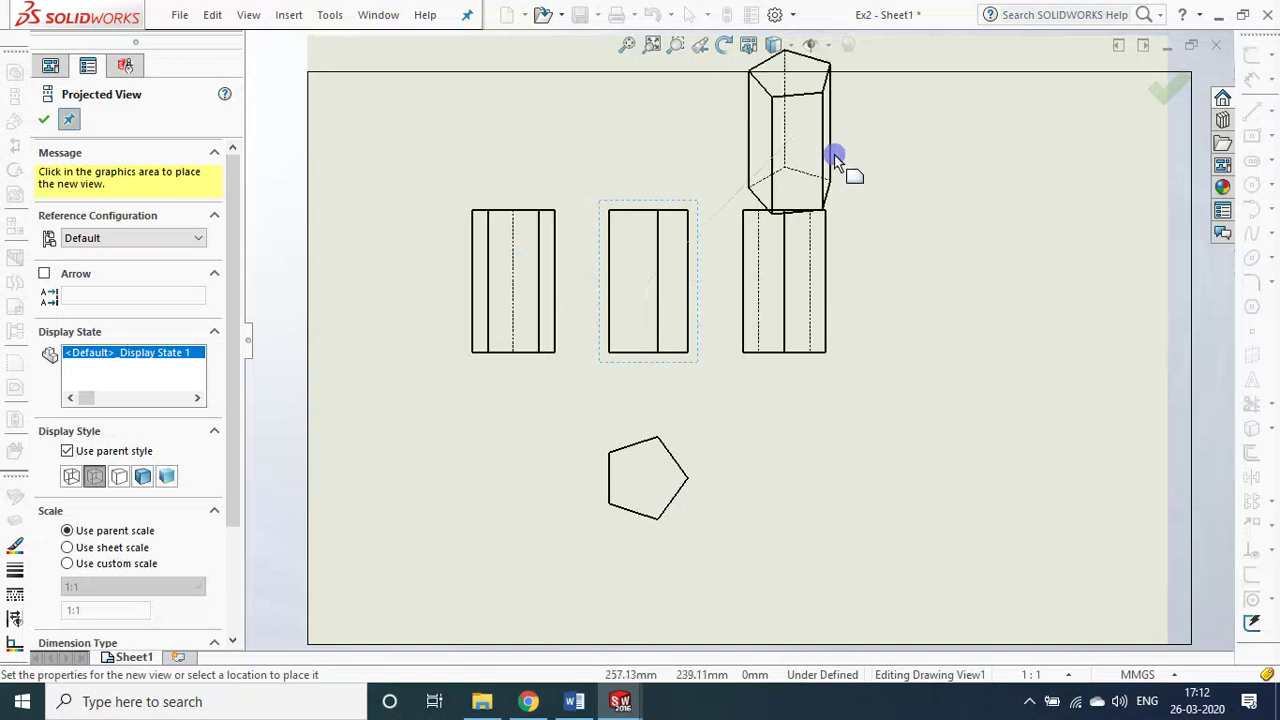
{"action": "left_click", "coordinate": [856, 156]}
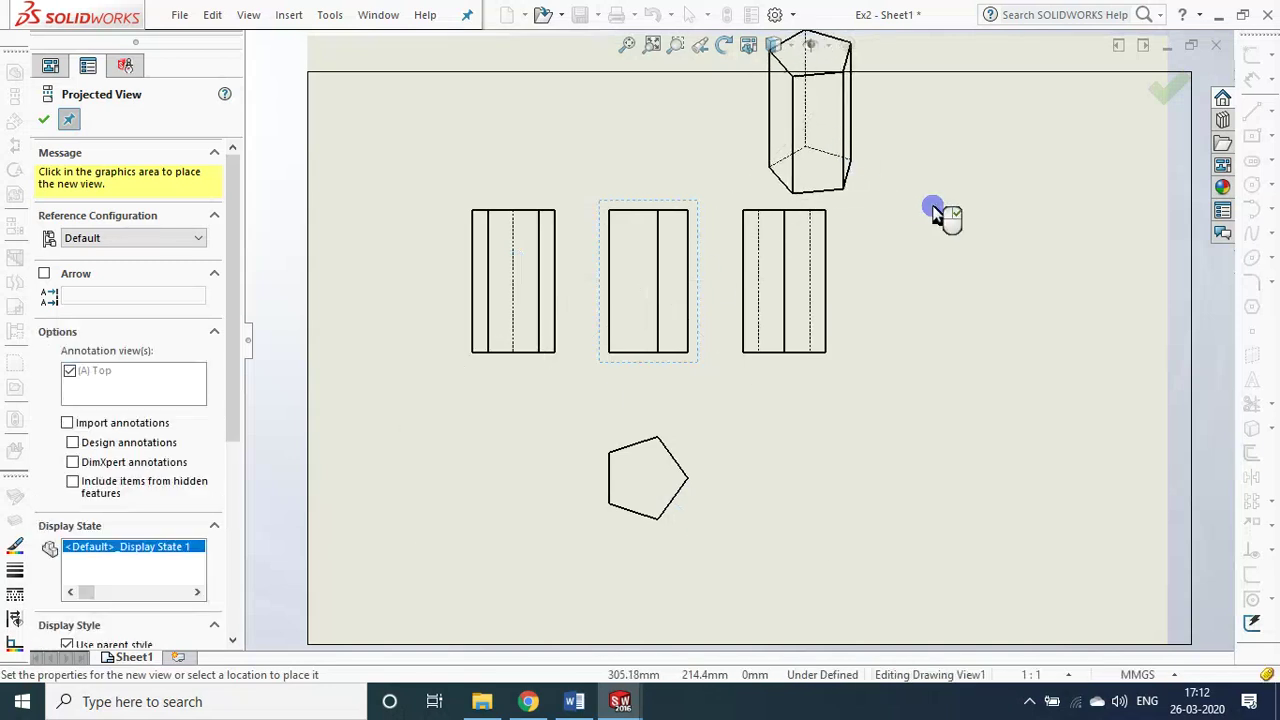
{"action": "key", "text": "Escape"}
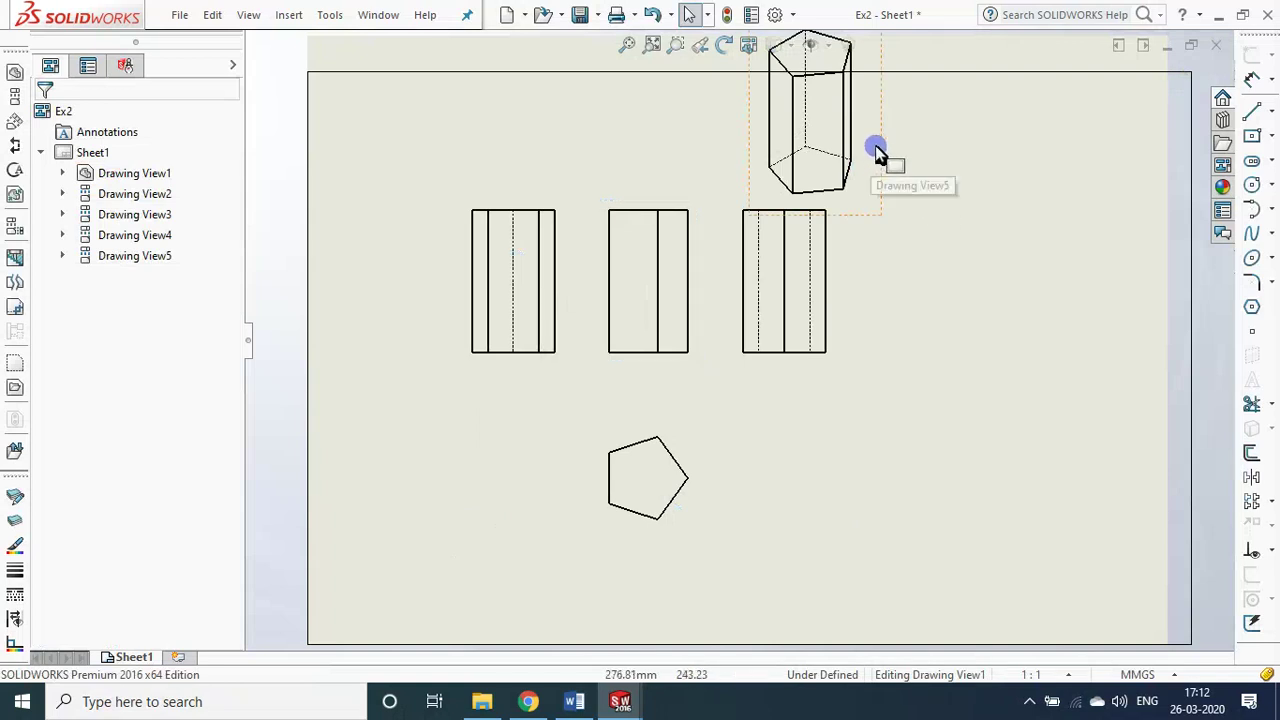
- Rearrange the views: isometric to lower right, top view lower, front and side row shifted down
{"action": "left_click_drag", "start_coordinate": [885, 147], "coordinate": [937, 503]}
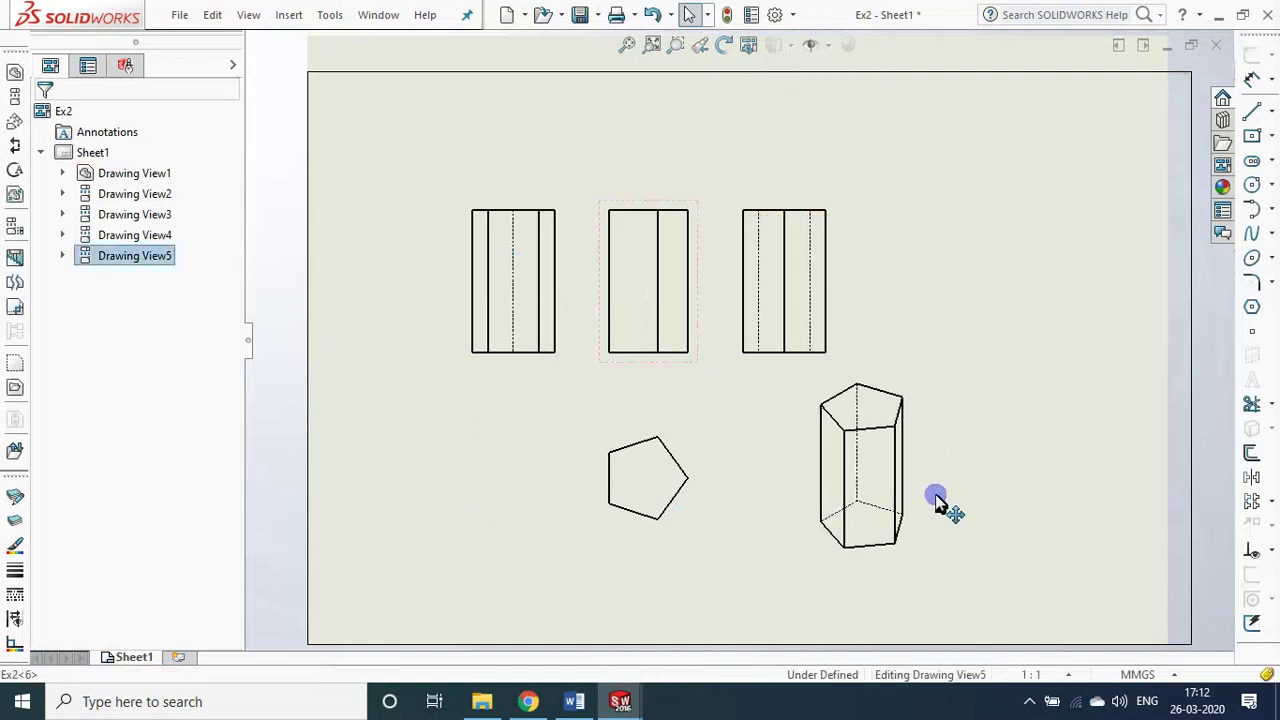
{"action": "left_click", "coordinate": [1033, 178]}
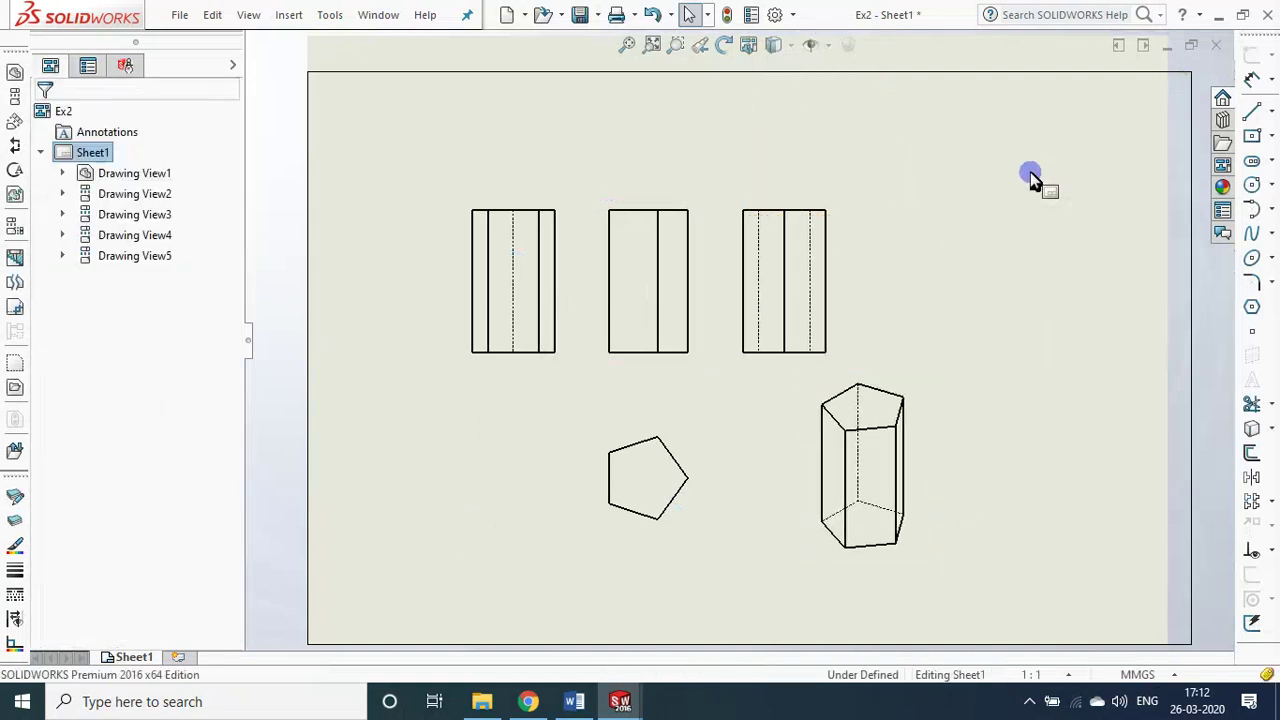
{"action": "scroll", "coordinate": [677, 331], "scroll_direction": "down", "scroll_amount": 1}
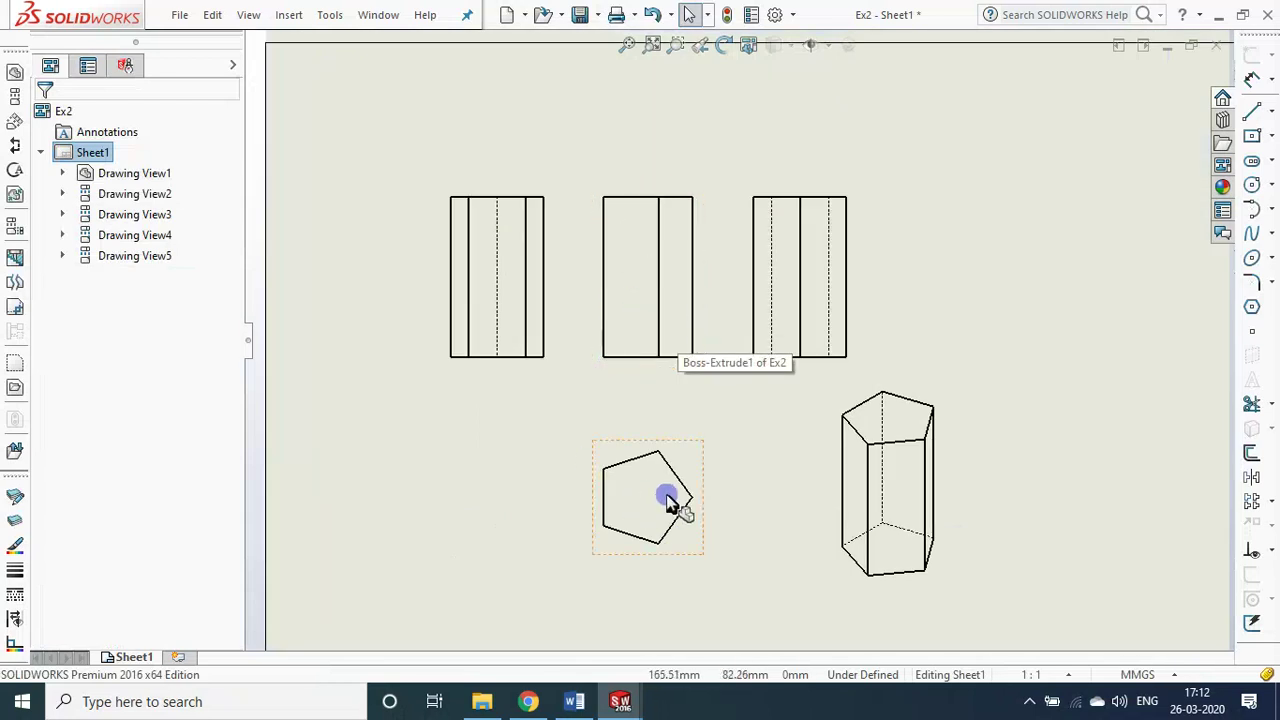
{"action": "mouse_move", "coordinate": [705, 478]}
{"action": "left_mouse_down"}
{"action": "mouse_move", "coordinate": [720, 527]}
{"action": "mouse_move", "coordinate": [726, 403]}
{"action": "mouse_move", "coordinate": [731, 509]}
{"action": "mouse_move", "coordinate": [731, 420]}
{"action": "mouse_move", "coordinate": [731, 460]}
{"action": "mouse_move", "coordinate": [731, 438]}
{"action": "left_mouse_up"}
{"action": "mouse_move", "coordinate": [706, 266]}
{"action": "left_mouse_down"}
{"action": "mouse_move", "coordinate": [703, 285]}
{"action": "mouse_move", "coordinate": [686, 280]}
{"action": "left_mouse_up"}
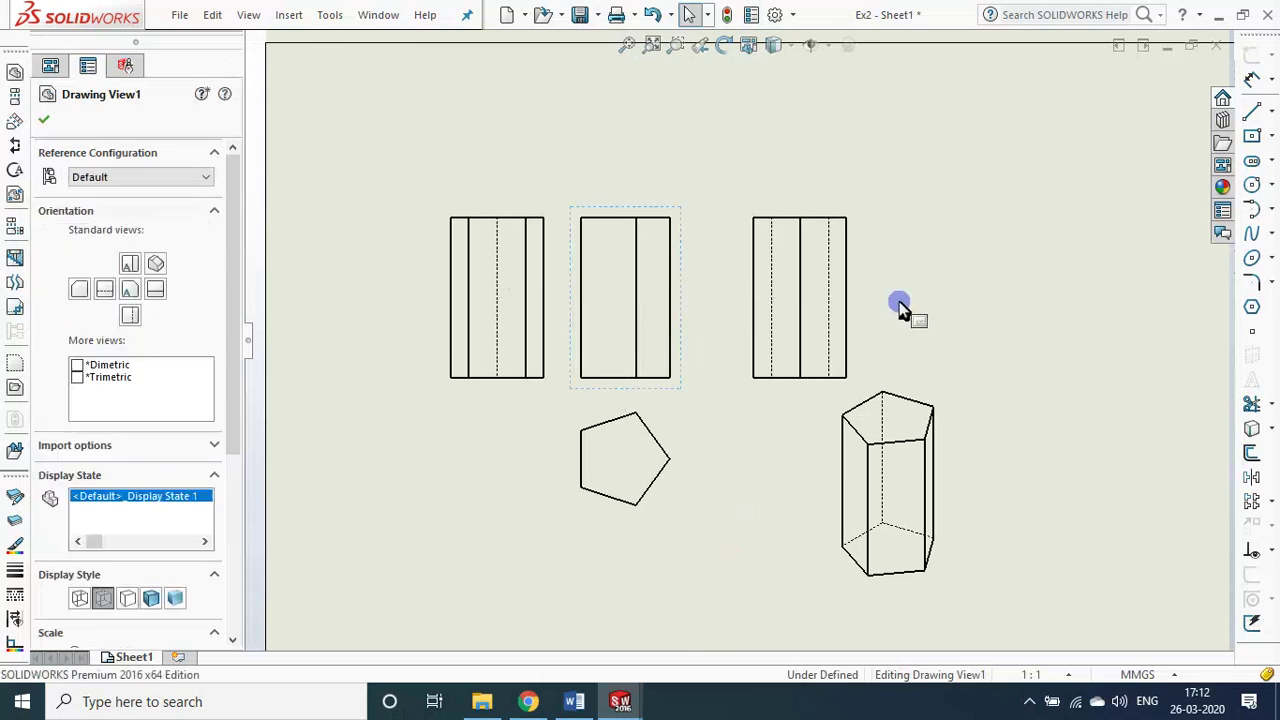
{"action": "mouse_move", "coordinate": [851, 289]}
{"action": "left_mouse_down"}
{"action": "mouse_move", "coordinate": [847, 309]}
{"action": "mouse_move", "coordinate": [827, 309]}
{"action": "left_mouse_up"}
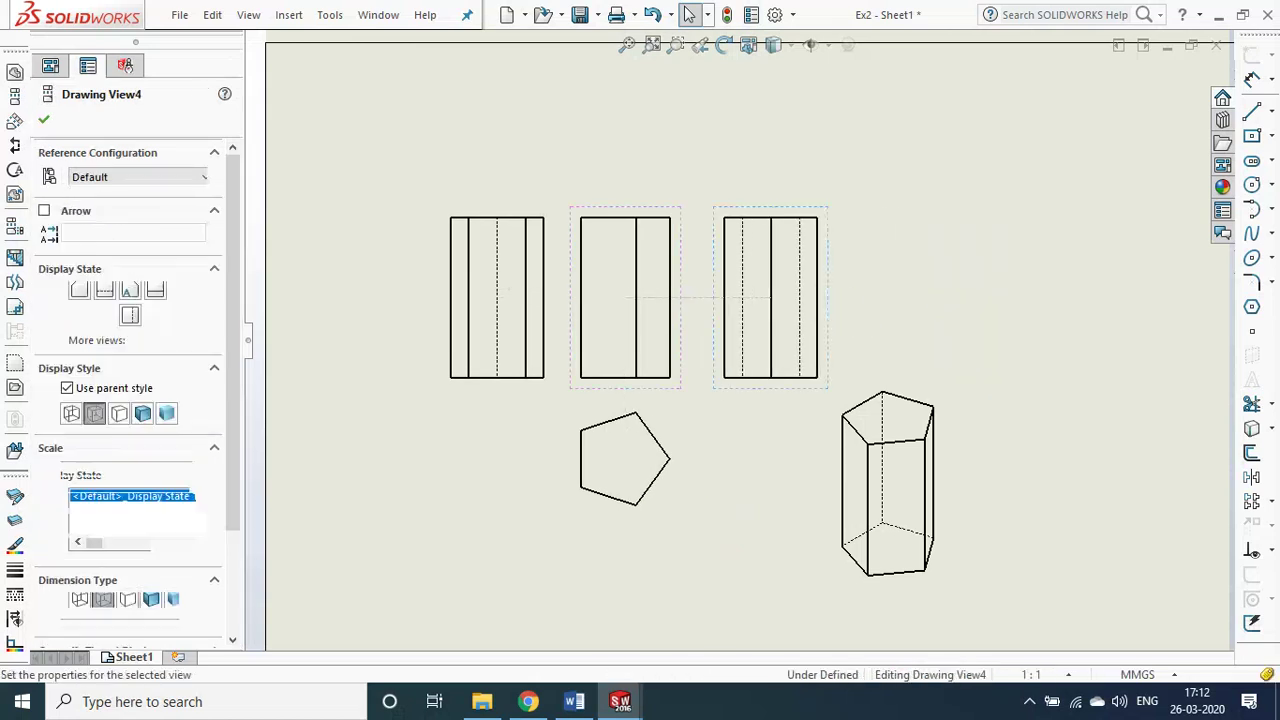
- Check the isometric view's properties, deselect it, and bring up Save As with Ctrl+S
{"action": "left_click", "coordinate": [980, 364]}
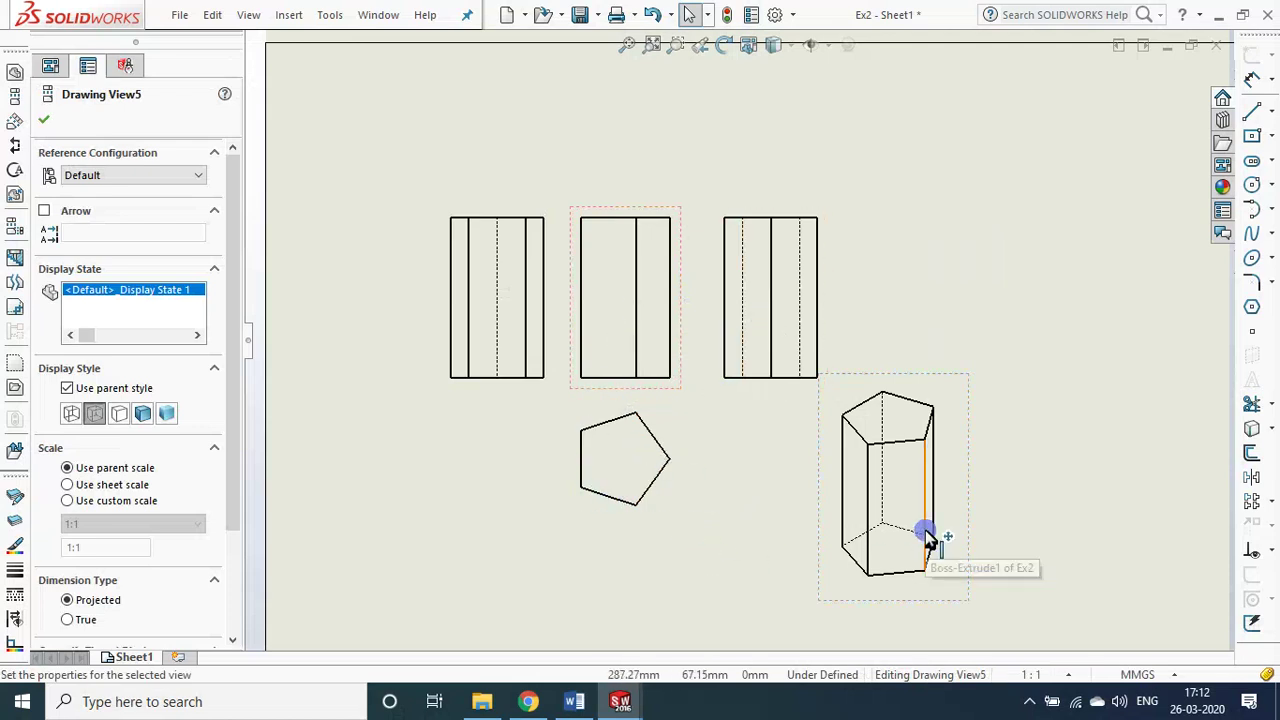
{"action": "left_click", "coordinate": [49, 123]}
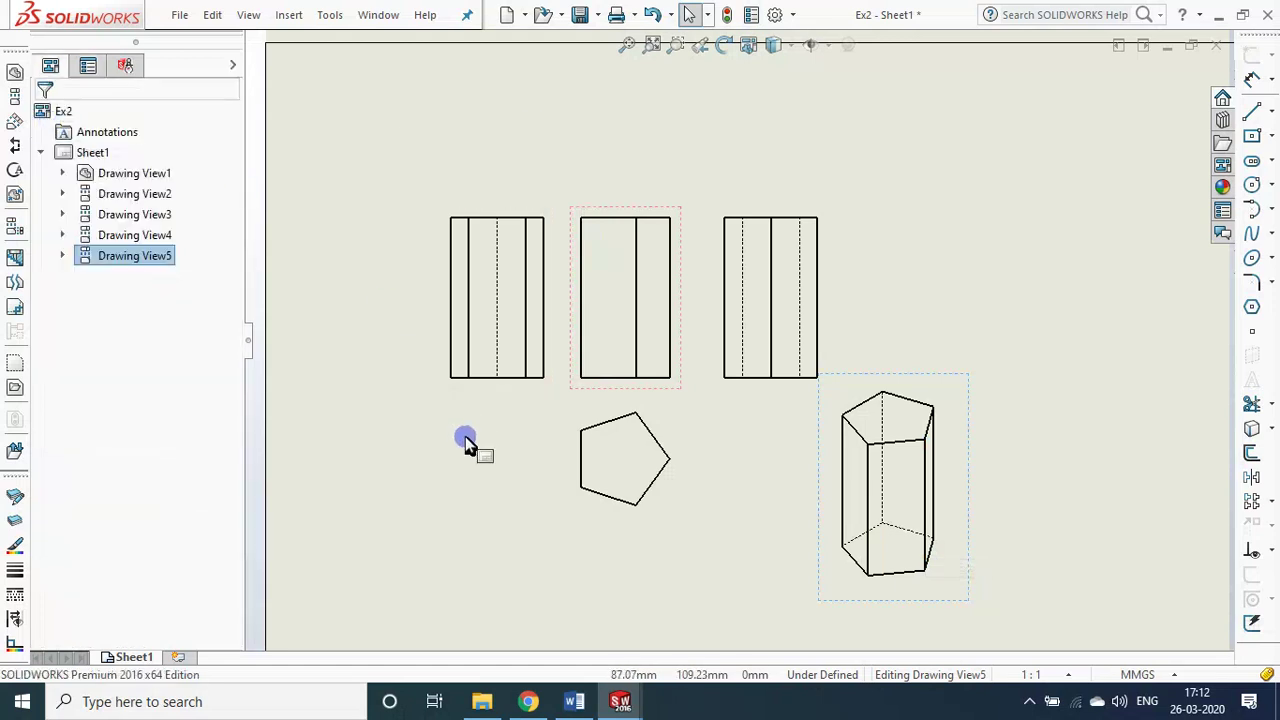
{"action": "left_click", "coordinate": [335, 405]}
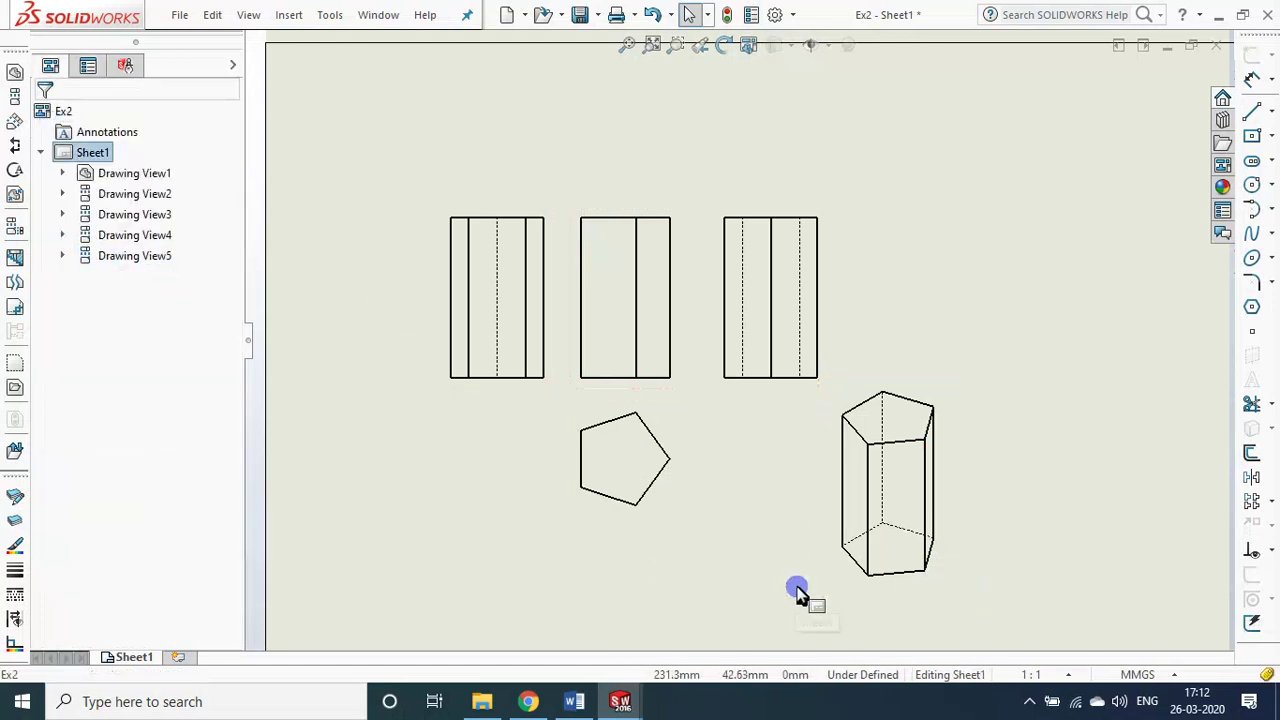
{"action": "key", "text": "ctrl+s"}
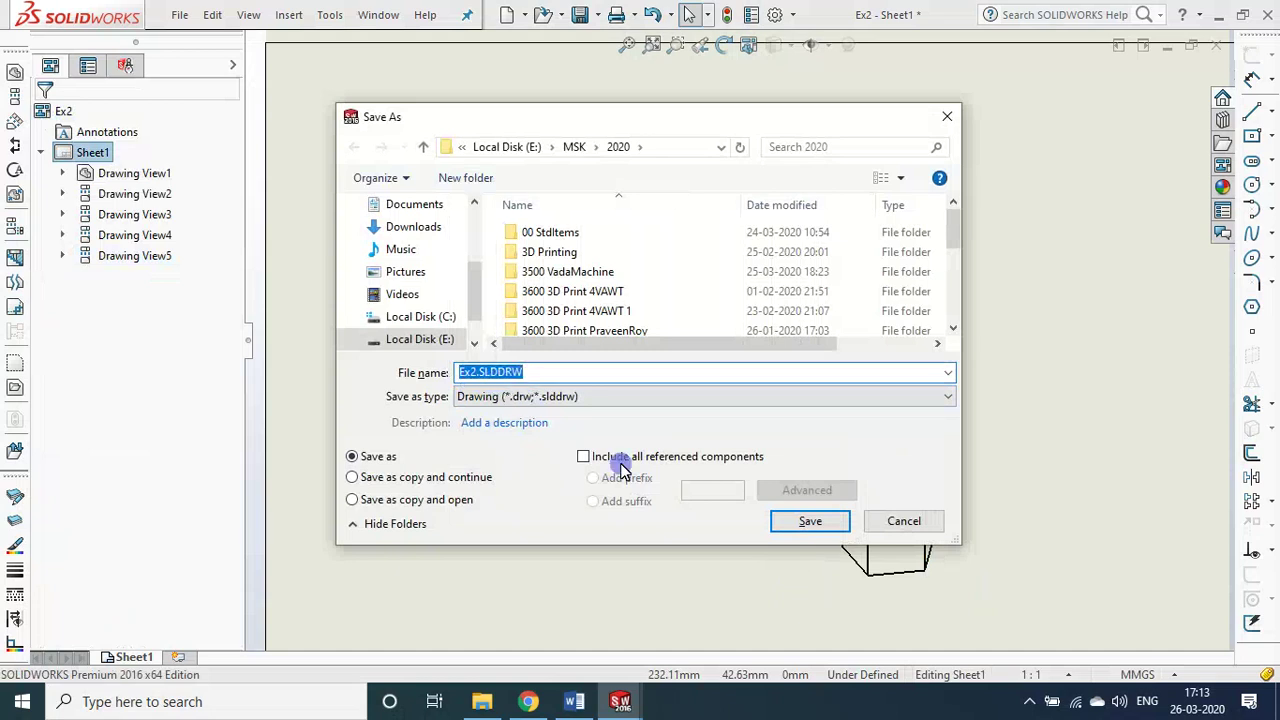
- Save the drawing as Ex2.SLDDRW, view the Ex2 part, then return to Ex2 - Sheet1
{"action": "left_click", "coordinate": [808, 520]}
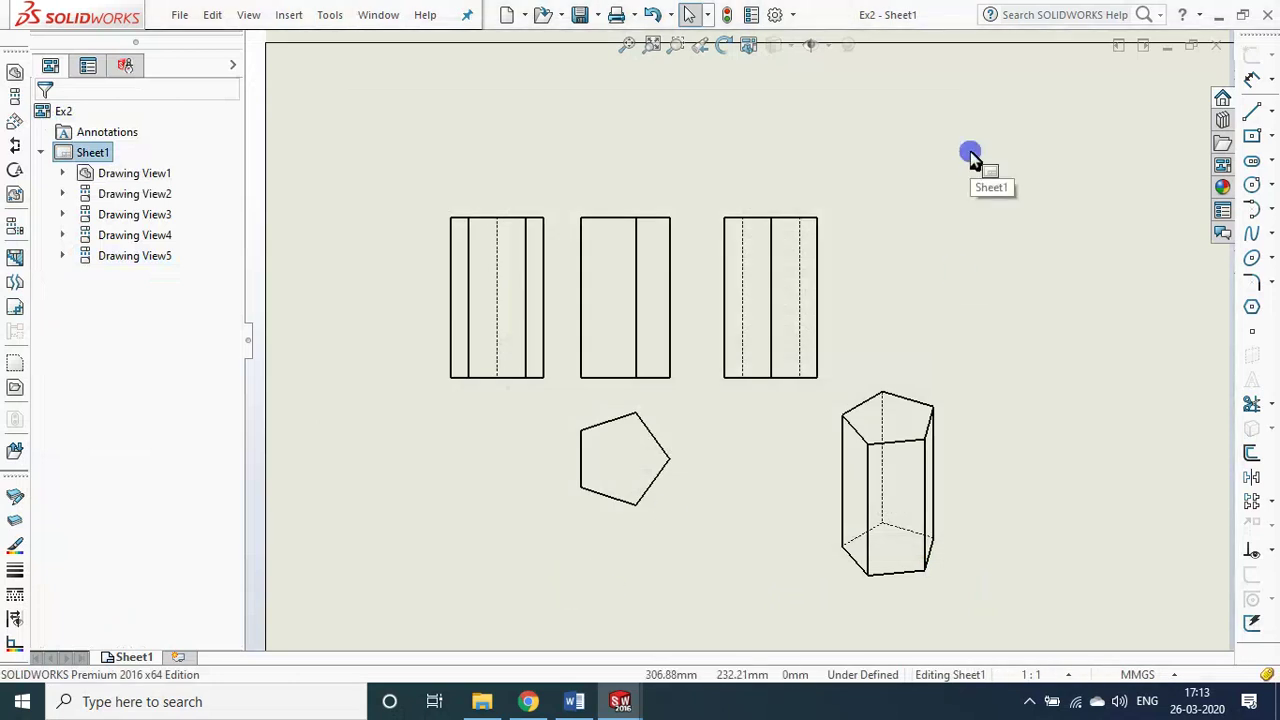
{"action": "left_click", "coordinate": [380, 16]}
{"action": "left_click", "coordinate": [414, 185]}
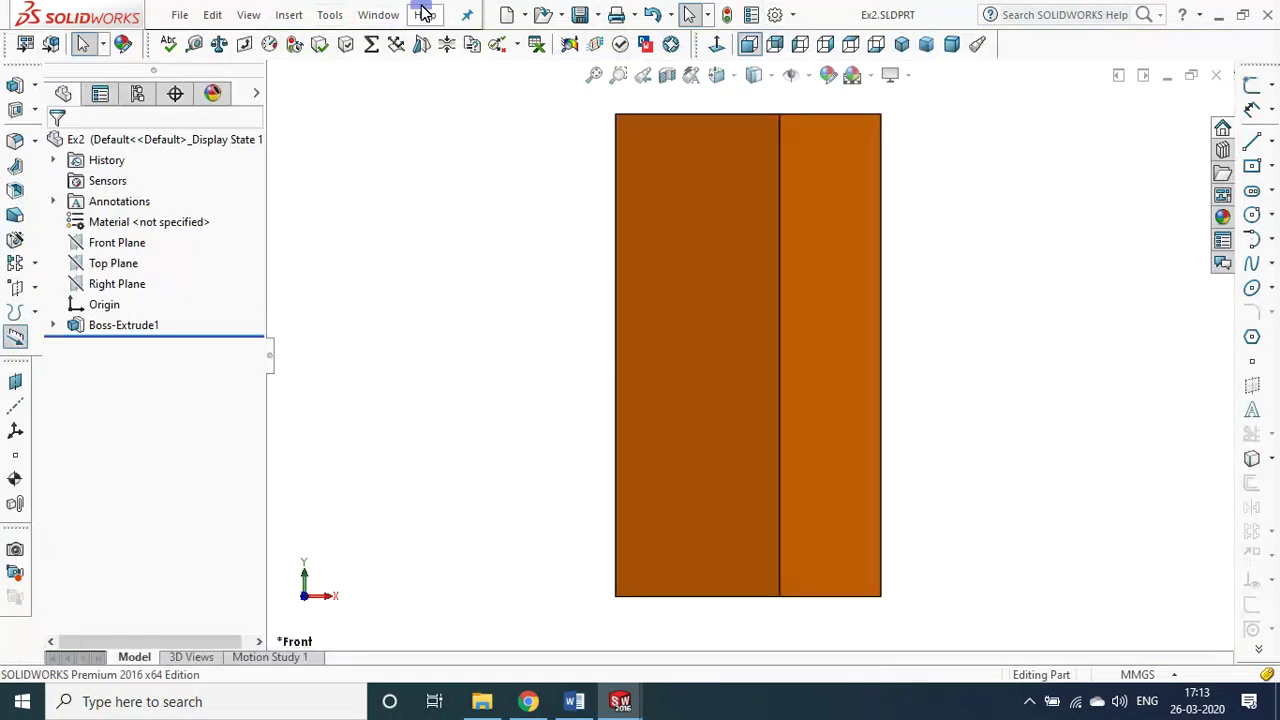
{"action": "left_click", "coordinate": [380, 14]}
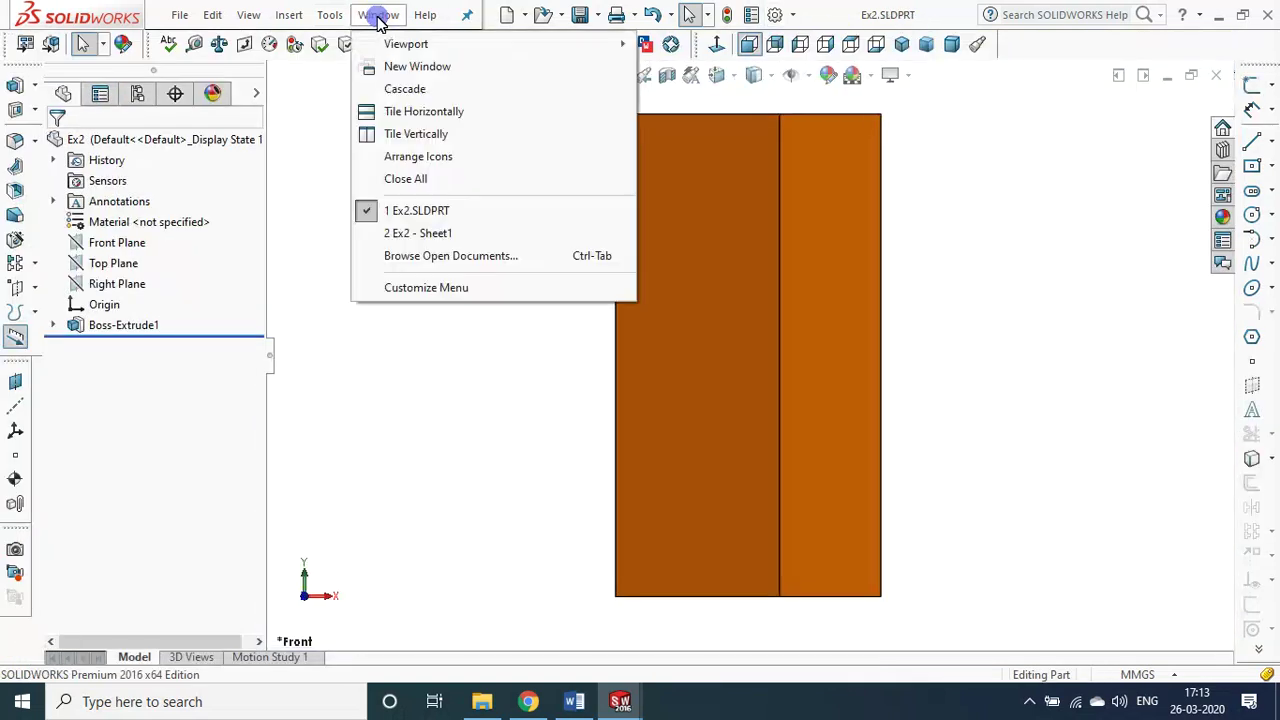
{"action": "left_click", "coordinate": [412, 232]}
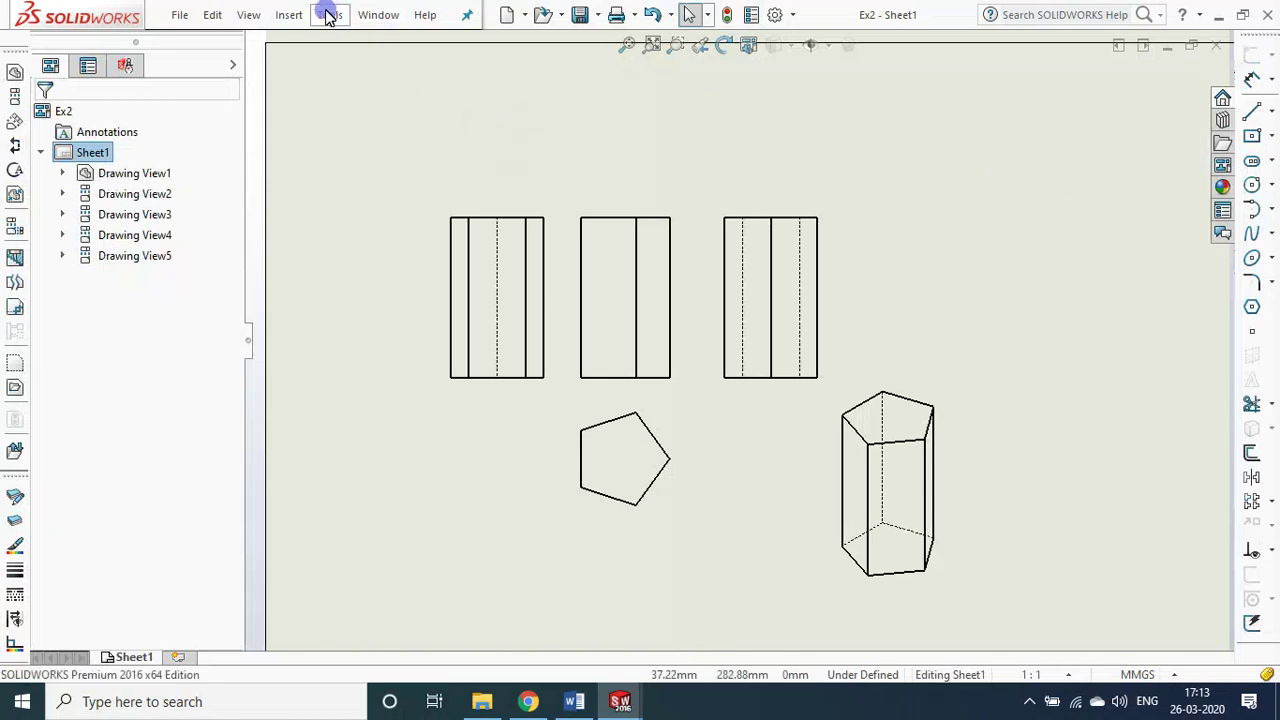
- Import the model items into the drawing from the entire model, bringing in the 70 and 25 dimensions
{"action": "left_click", "coordinate": [289, 15]}
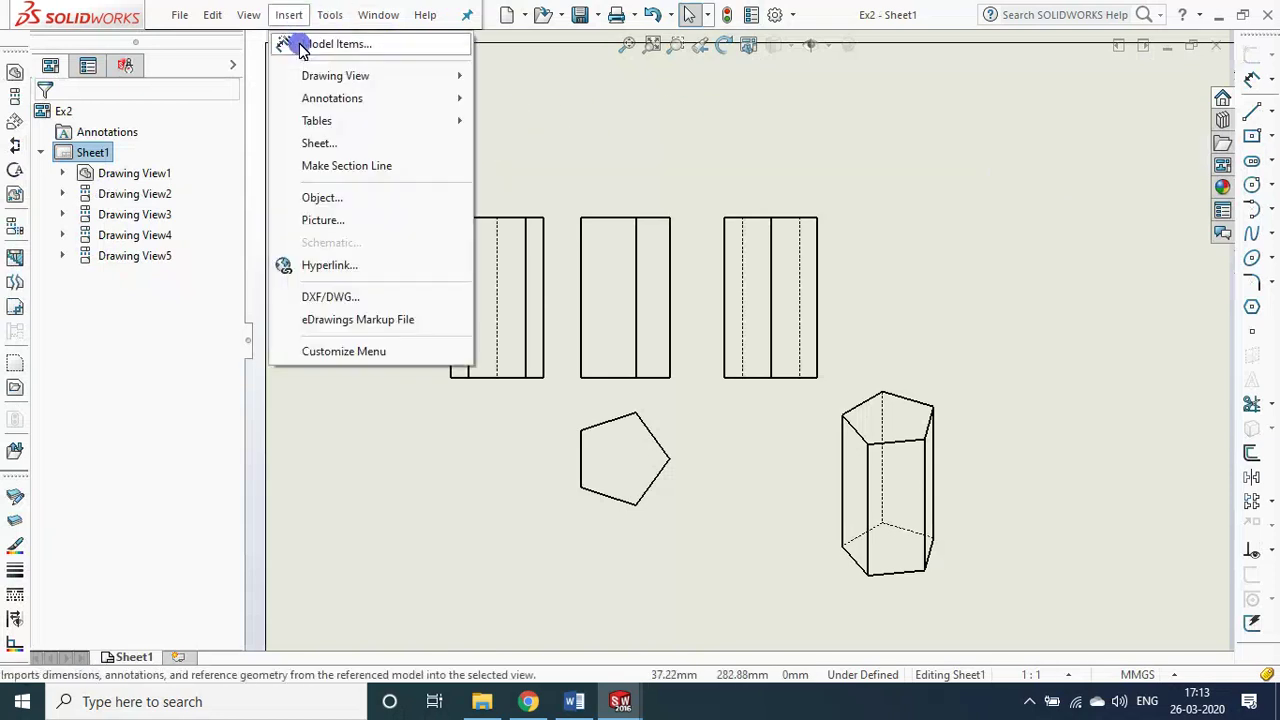
{"action": "left_click", "coordinate": [289, 15]}
{"action": "left_click", "coordinate": [285, 18]}
{"action": "left_click", "coordinate": [307, 45]}
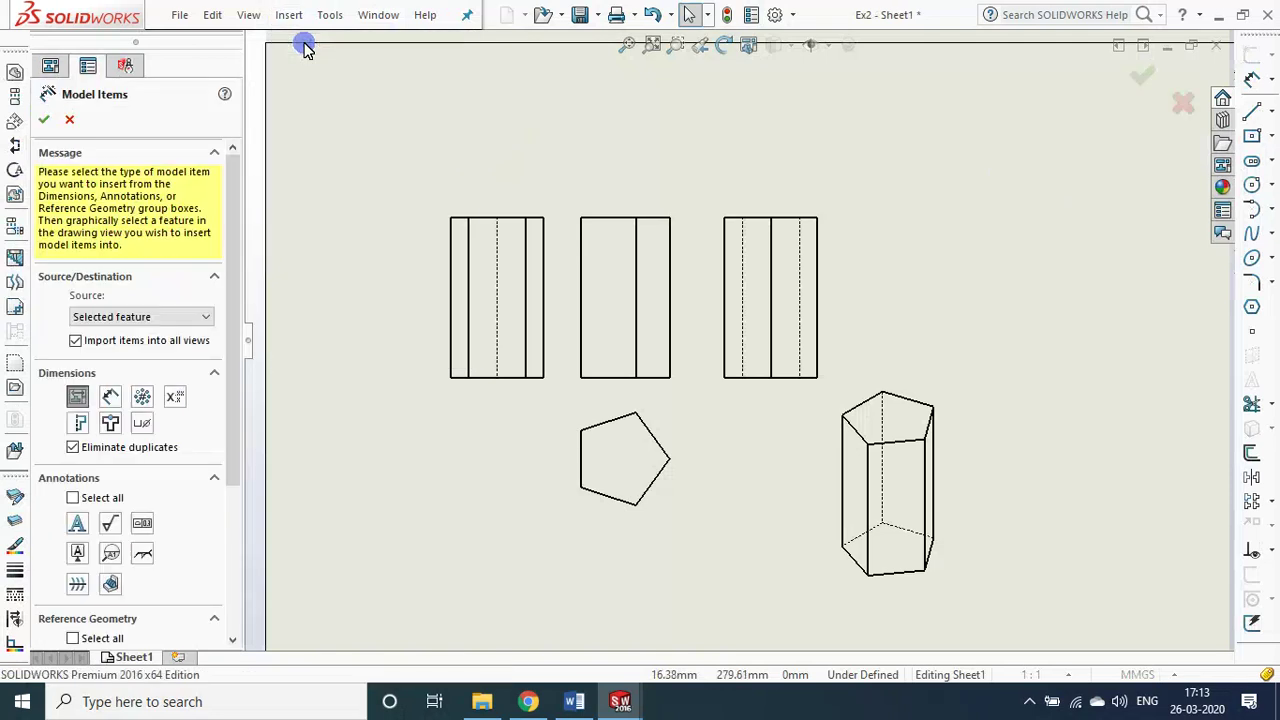
{"action": "left_click", "coordinate": [43, 125]}
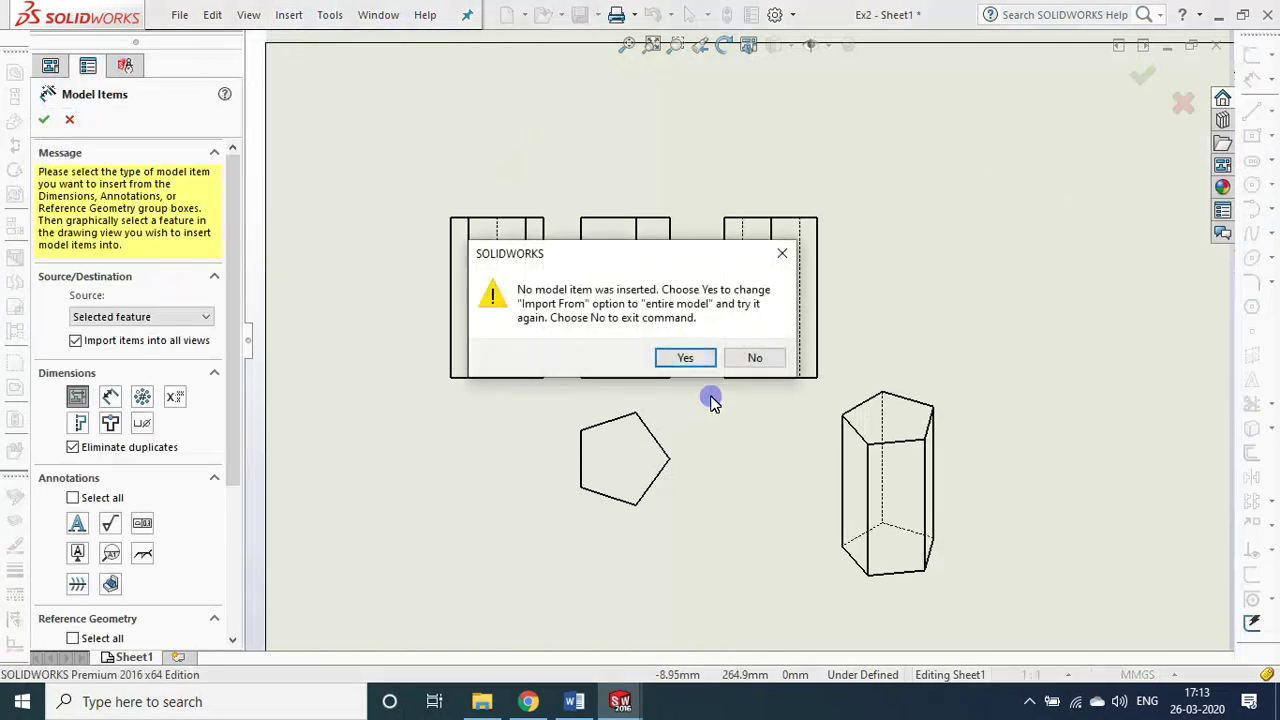
{"action": "left_click", "coordinate": [685, 358]}
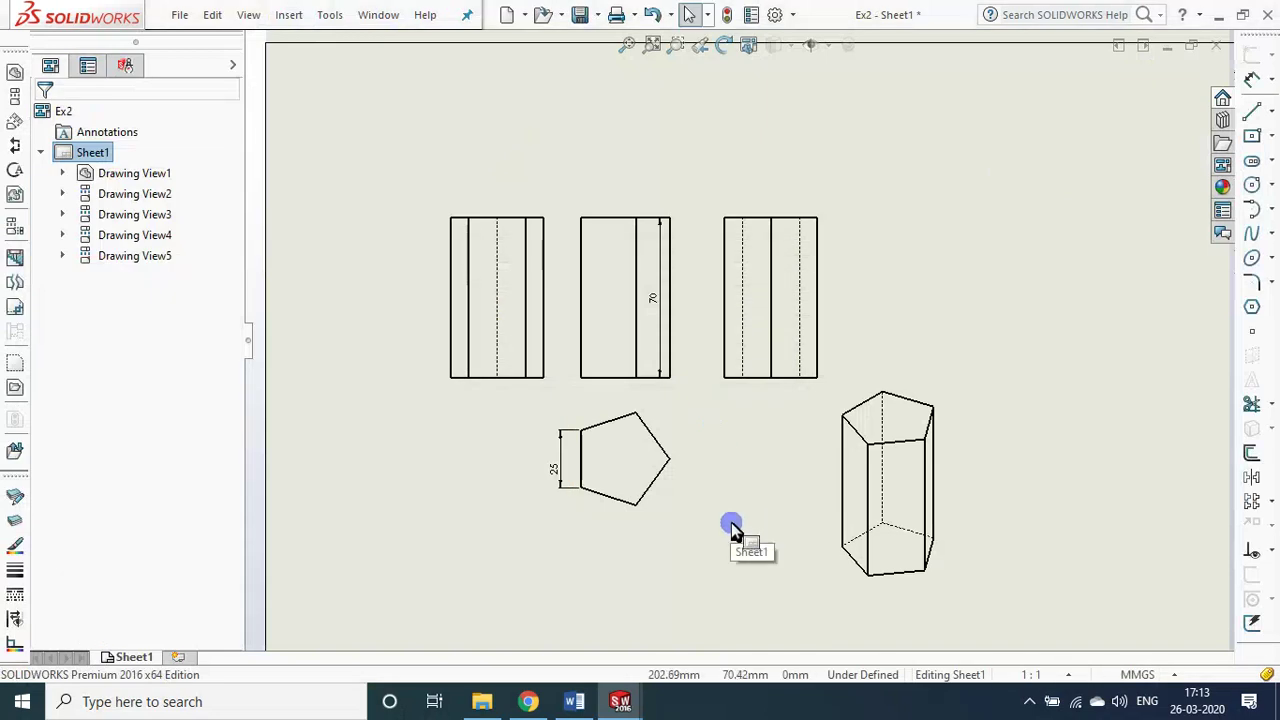
- Place the 70 dimension just right of the middle view, then return to the Word notes
{"action": "left_click", "coordinate": [288, 16]}
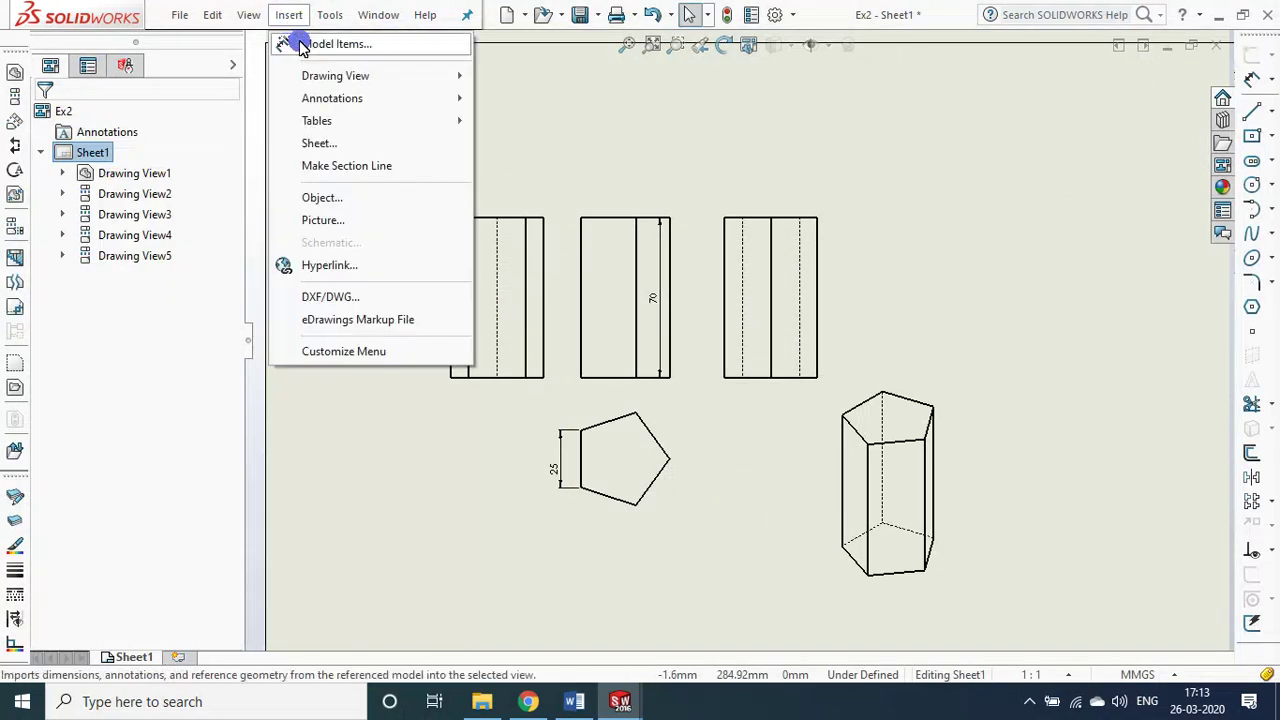
{"action": "left_click", "coordinate": [820, 130]}
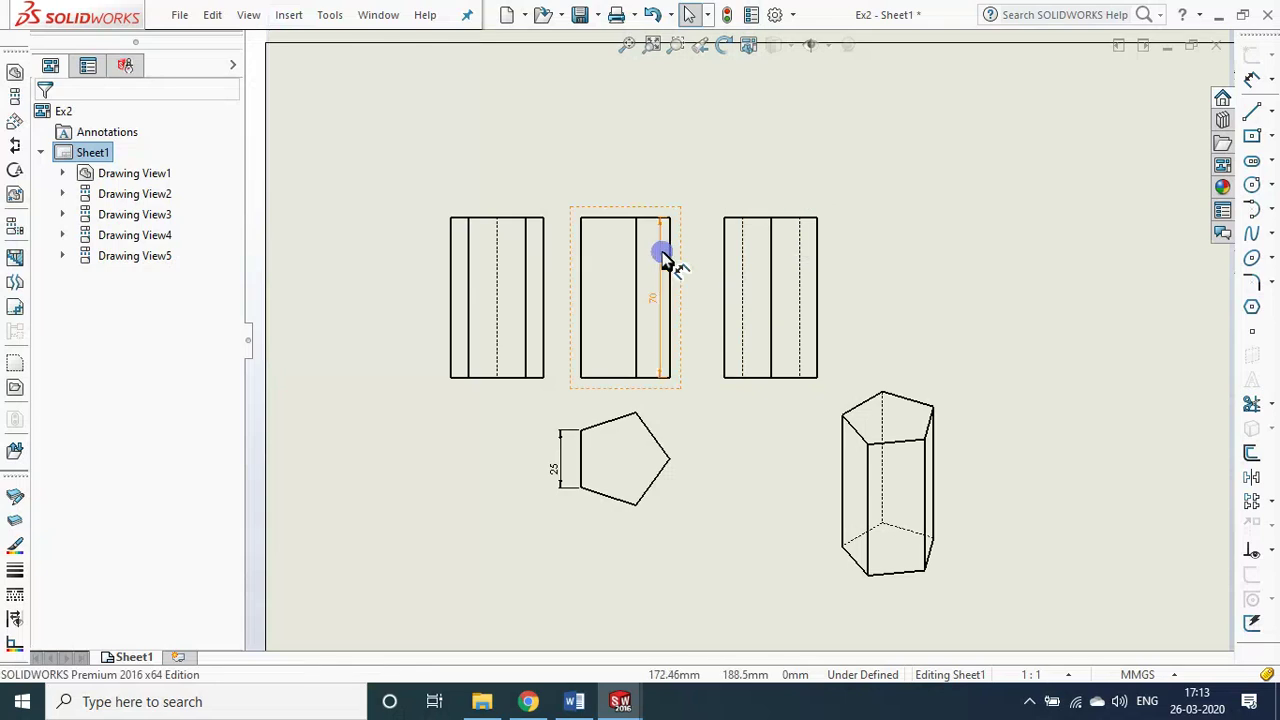
{"action": "left_click_drag", "start_coordinate": [666, 258], "coordinate": [690, 260]}
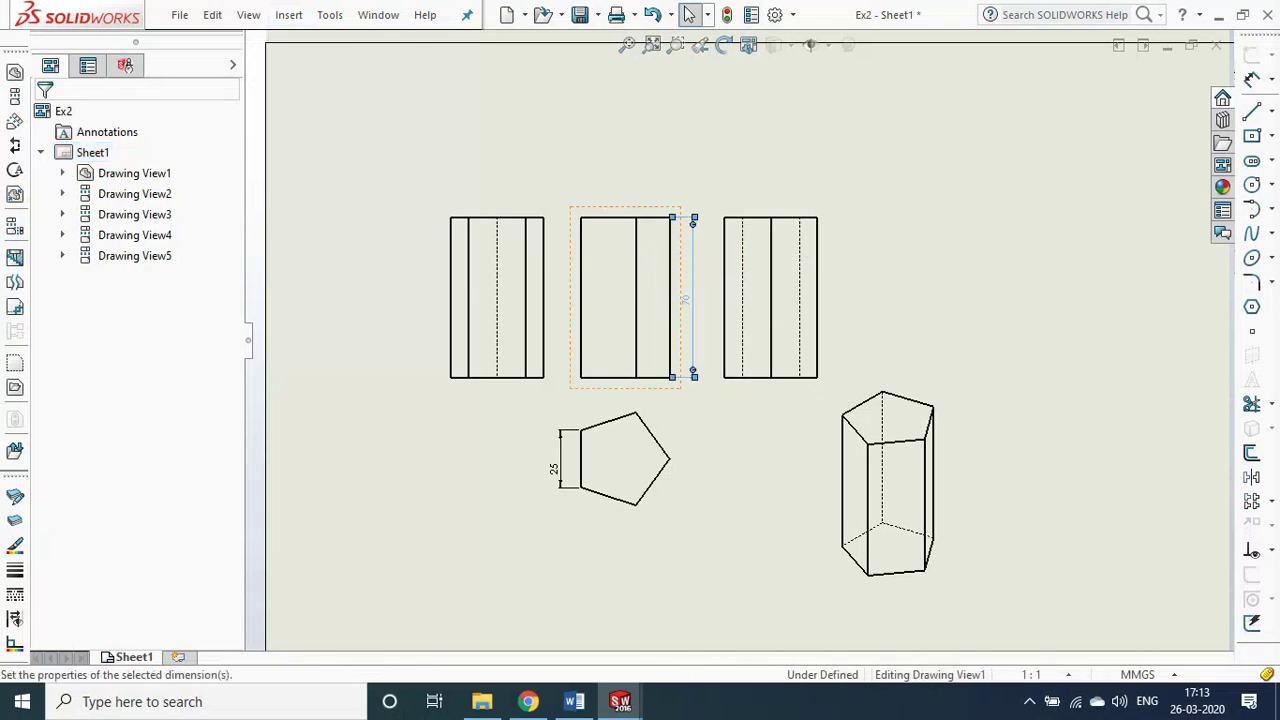
{"action": "left_click", "coordinate": [737, 508]}
{"action": "scroll", "coordinate": [680, 450], "scroll_direction": "up", "scroll_amount": 2}
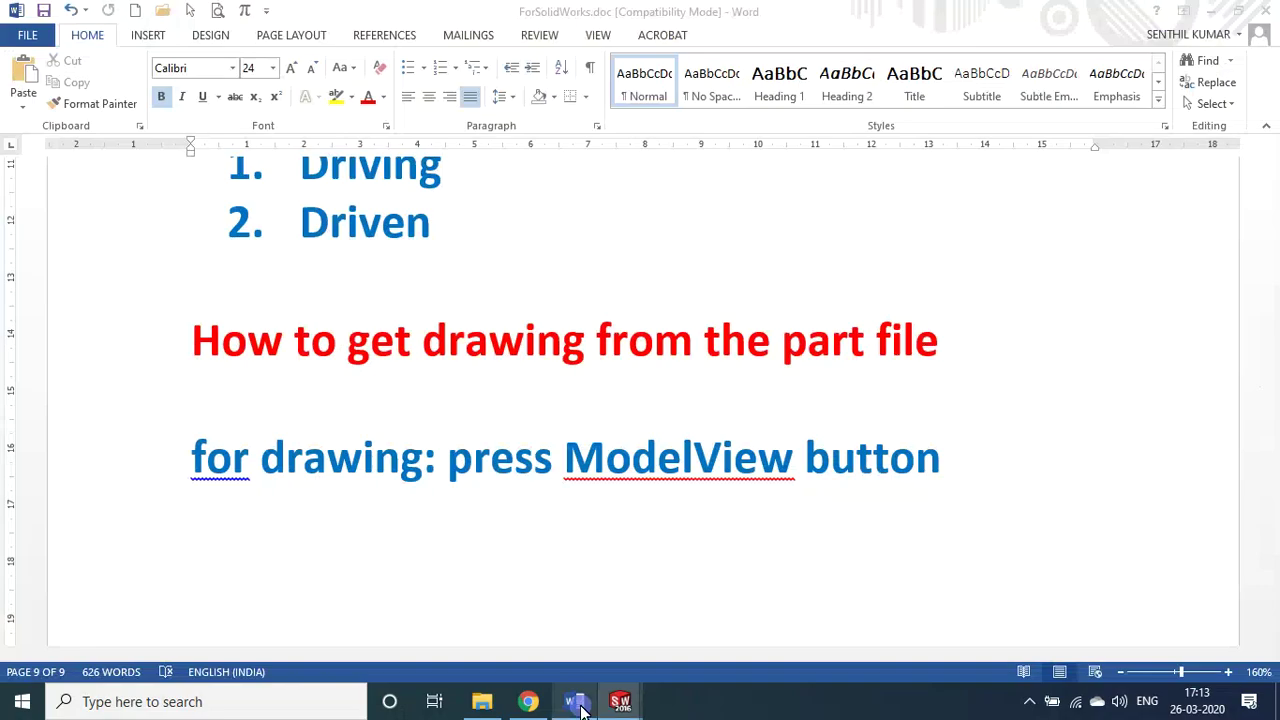
{"action": "left_click", "coordinate": [574, 701]}
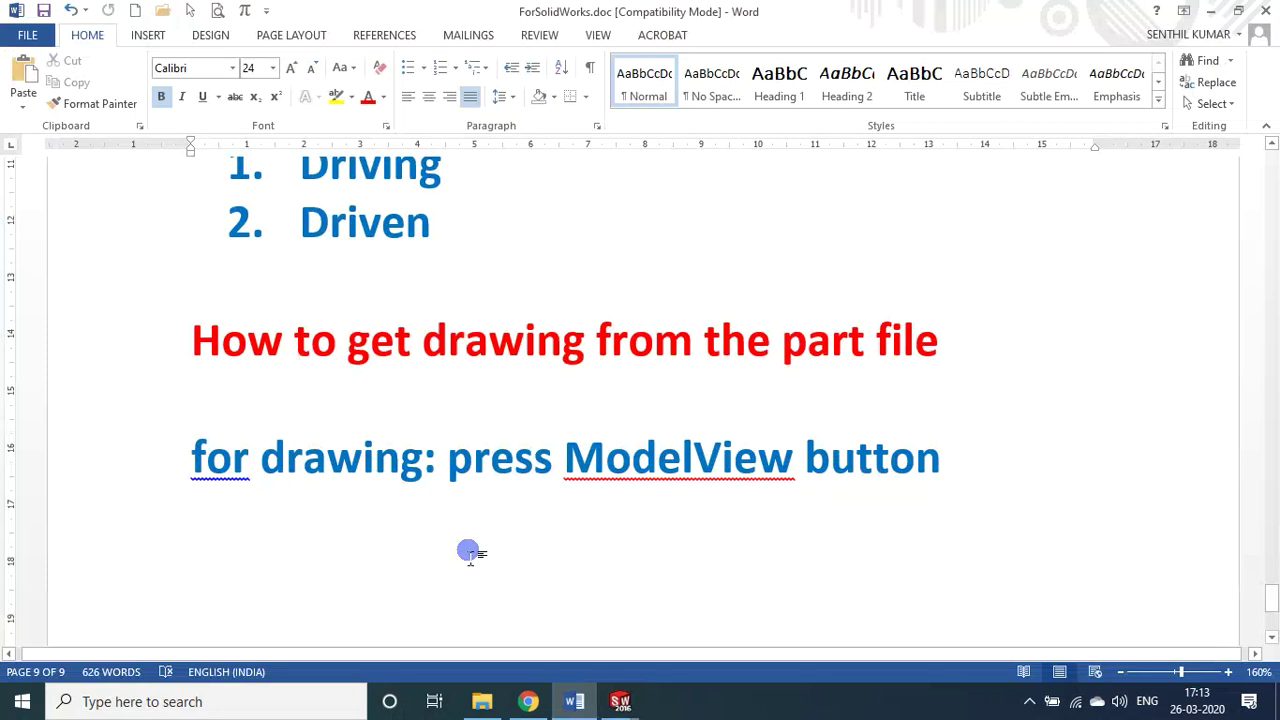
- Write 'insert -> Model Items' under the ModelView line, save the notes, and go back to SOLIDWORKS
{"action": "type", "text": "insert -"}
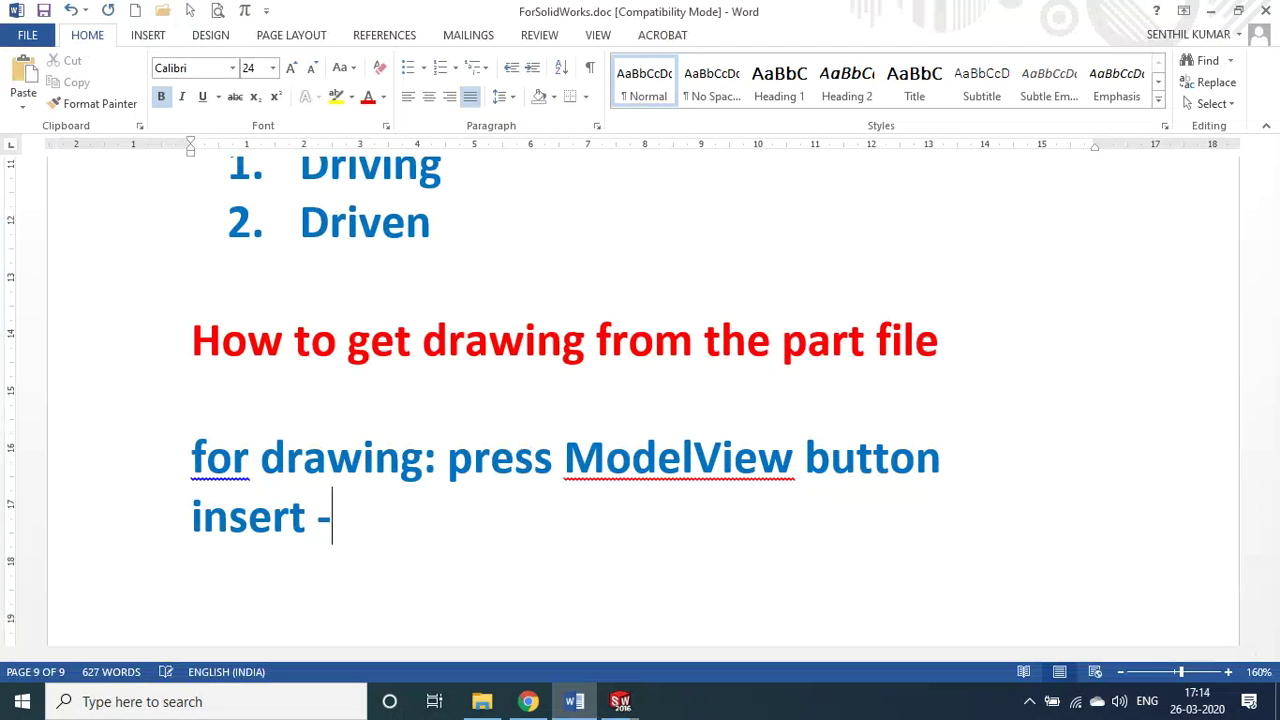
{"action": "type", "text": "> M"}
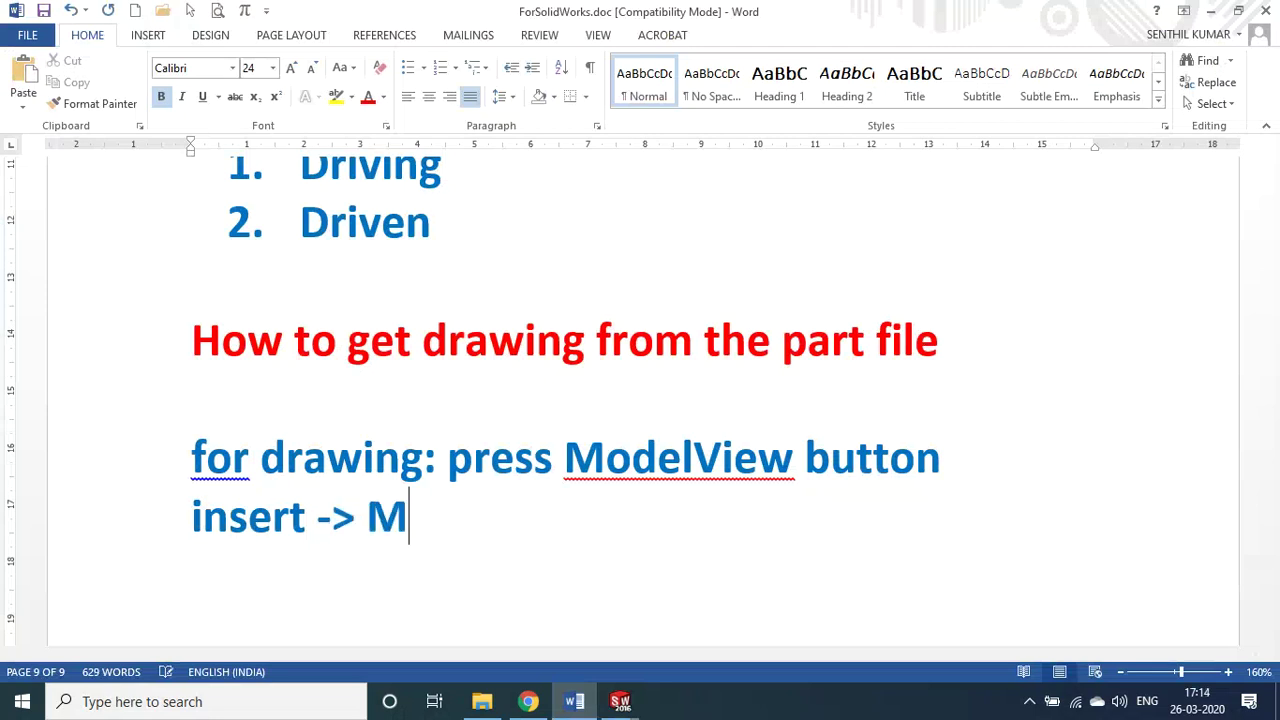
{"action": "type", "text": "odel Items"}
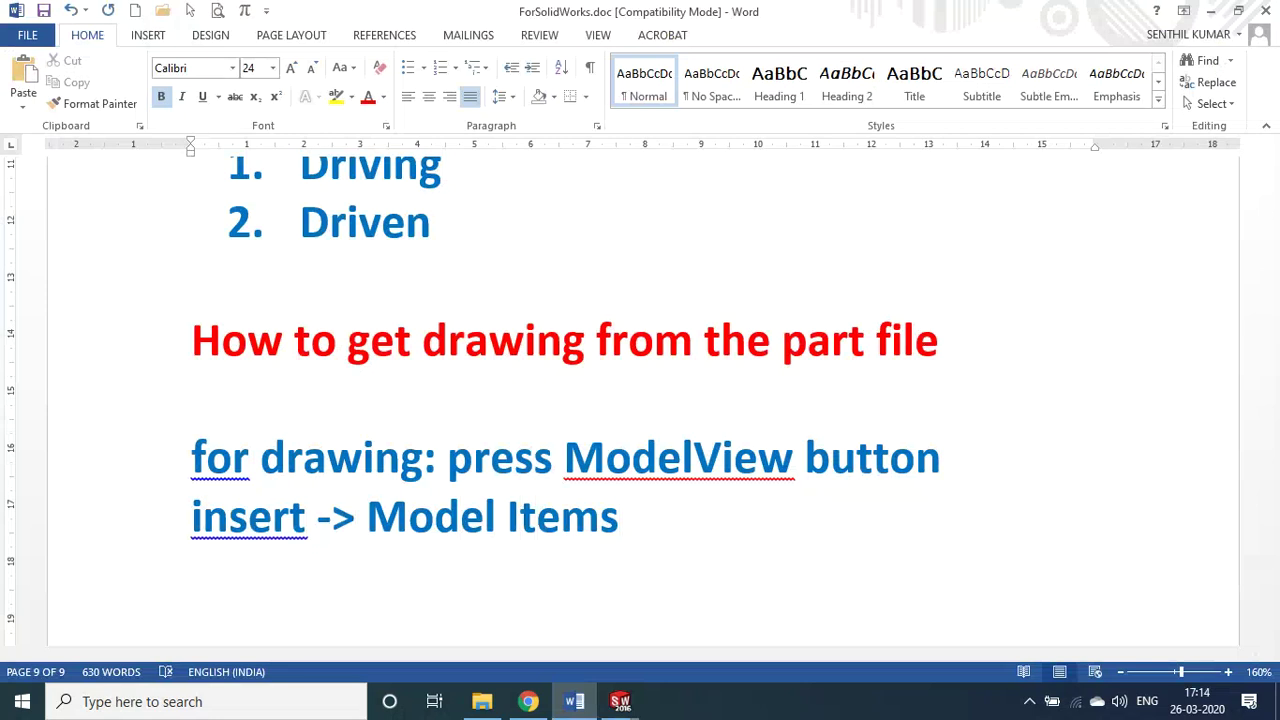
{"action": "key", "text": "Return"}
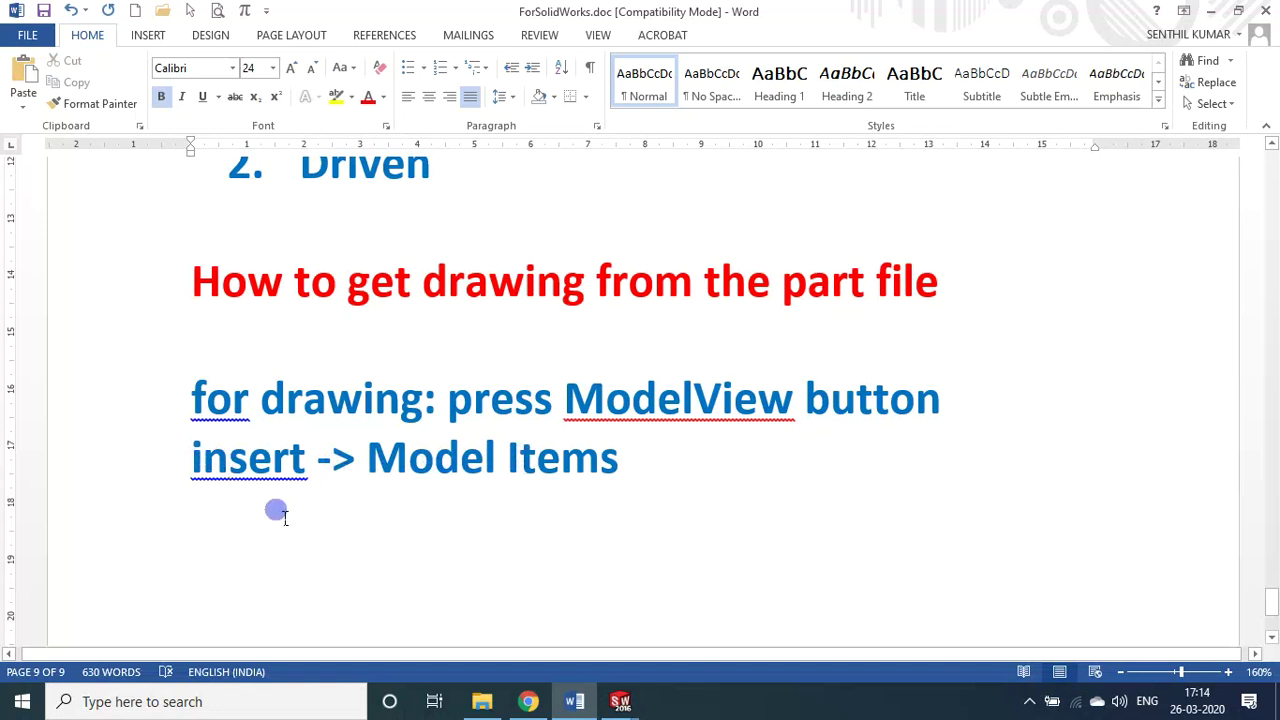
{"action": "key", "text": "ctrl+s"}
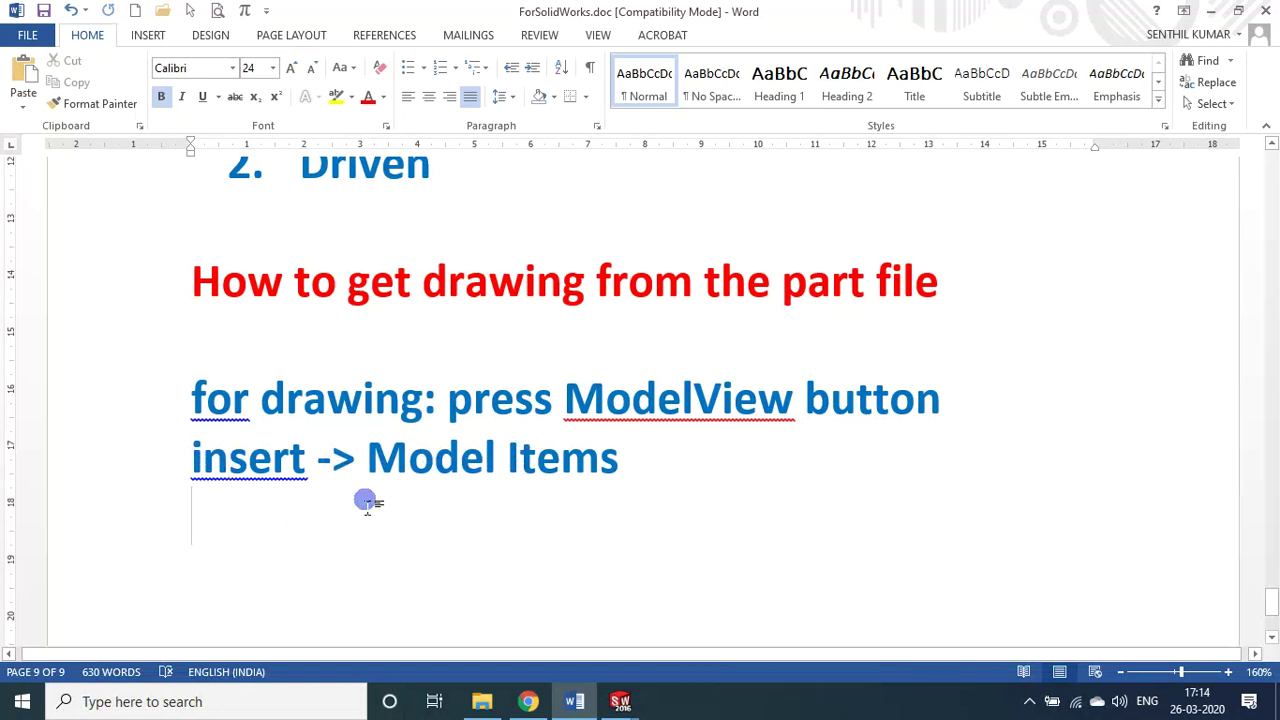
{"action": "key", "text": "alt+Tab"}
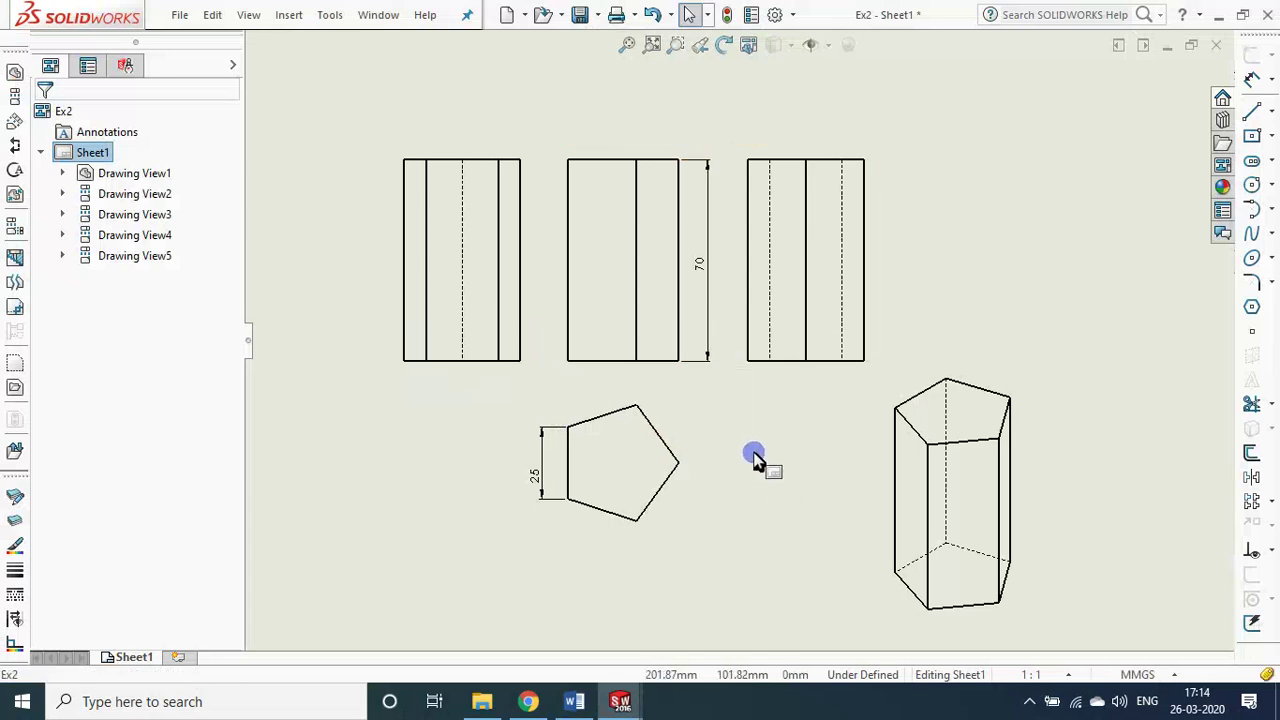
- Save the drawing with its 70 and 25 dimensions, then start a new line in the Word notes
{"action": "key", "text": "ctrl+s"}
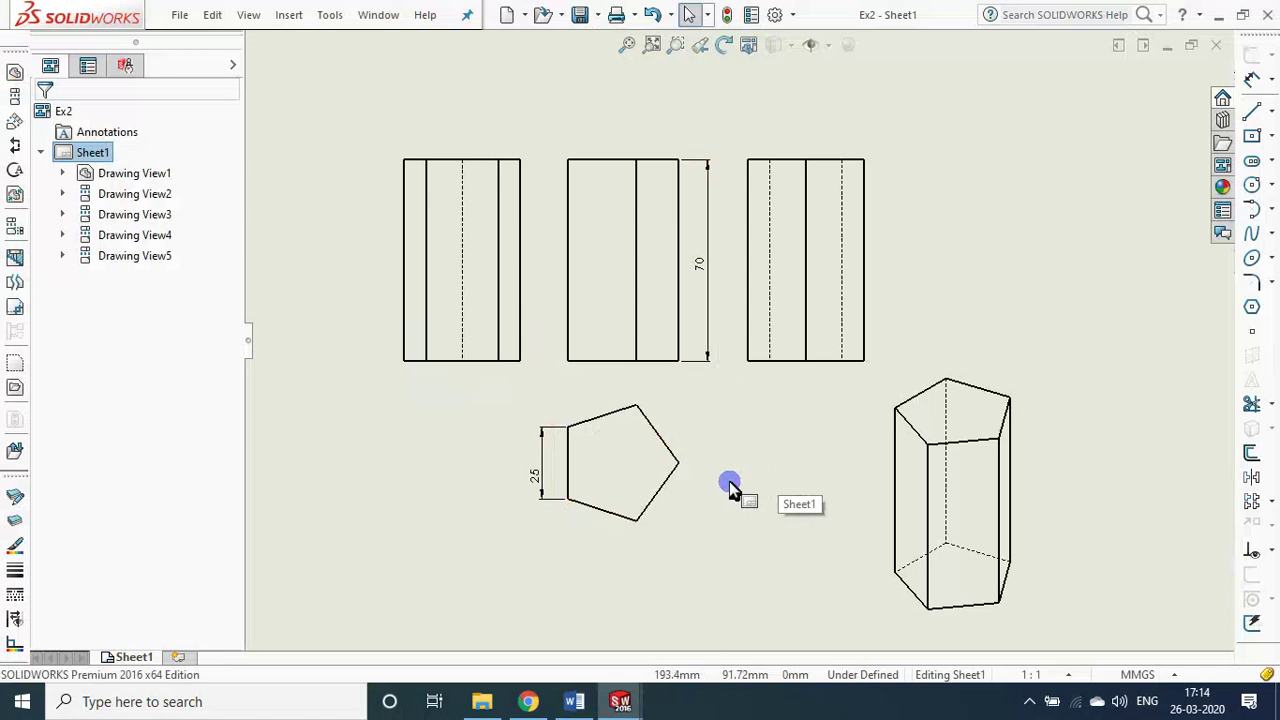
{"action": "key", "text": "alt+Tab"}
{"action": "key", "text": "Return"}
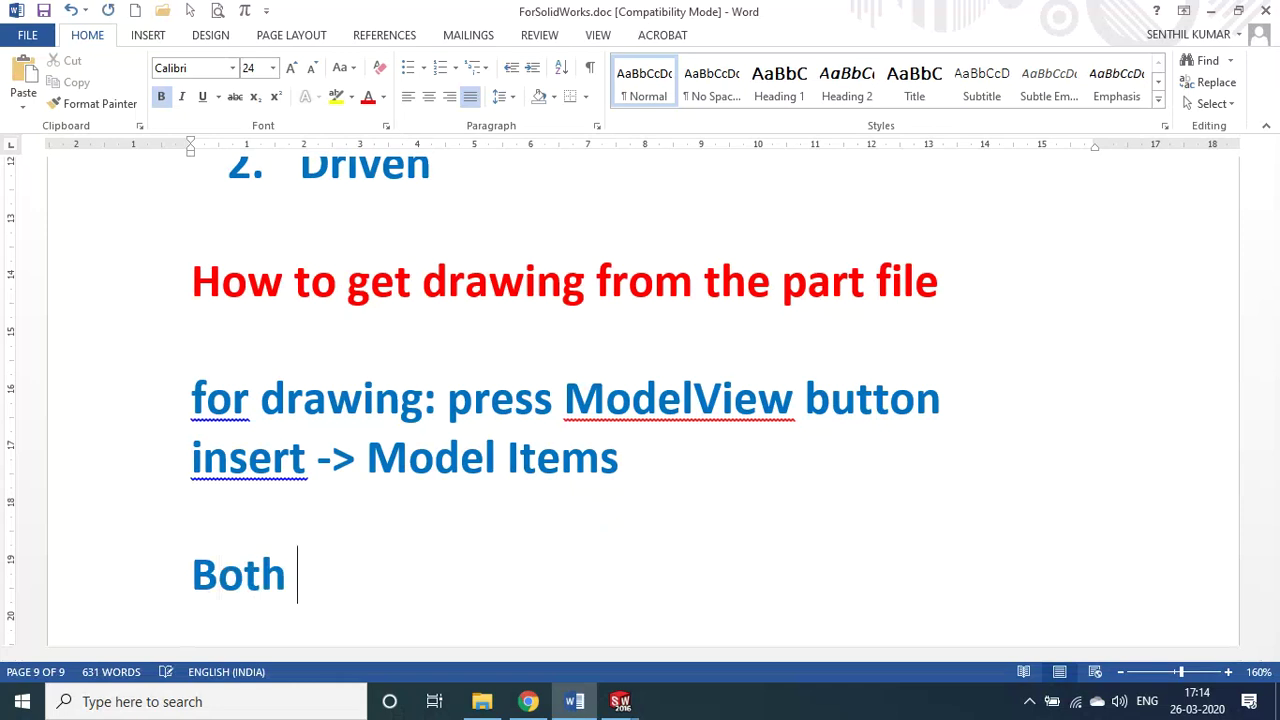
- Type 'Model and Drawing Files have ASSOSIVITY property' and lowercase the misspelled word
{"action": "type", "text": "M"}
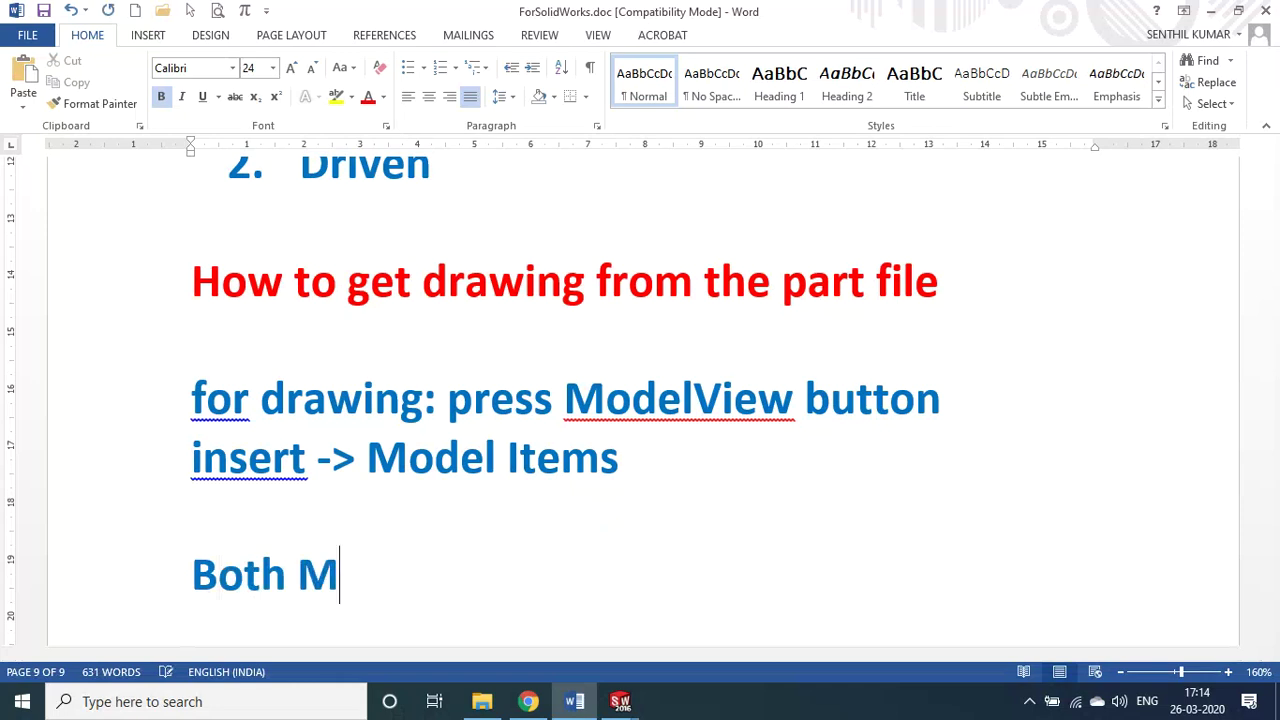
{"action": "type", "text": "odel and"}
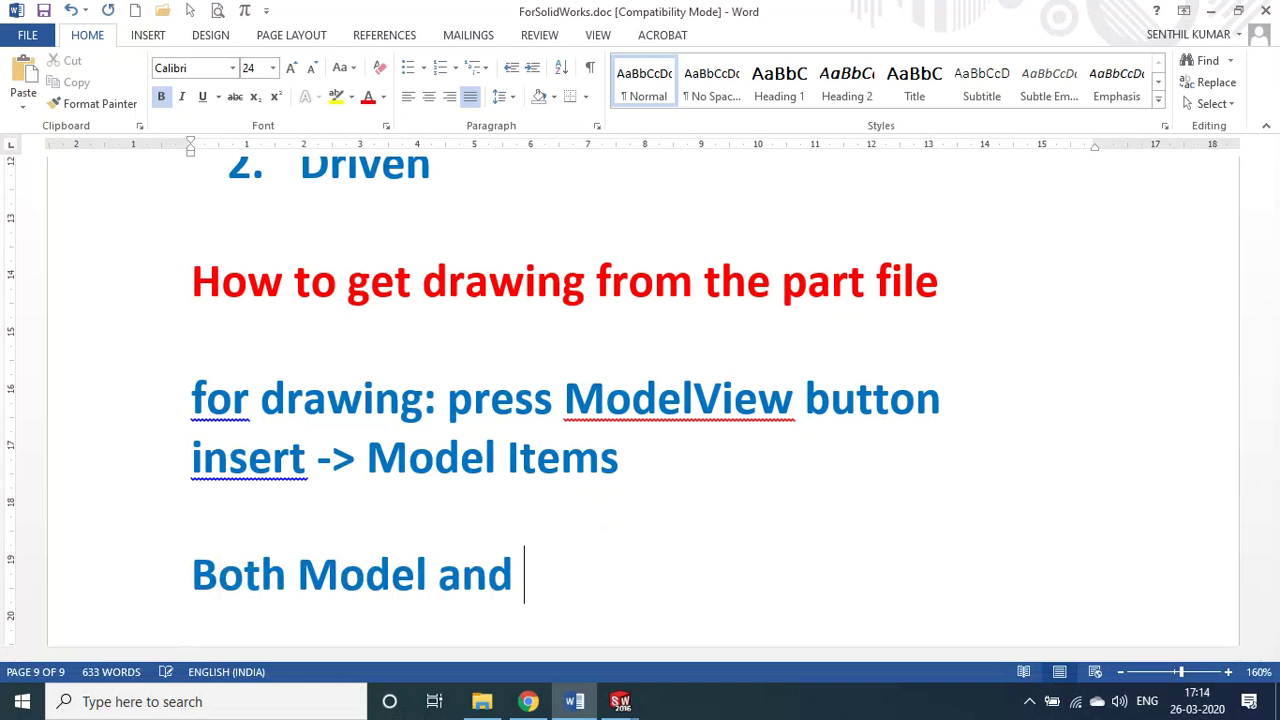
{"action": "type", "text": " Drawing "}
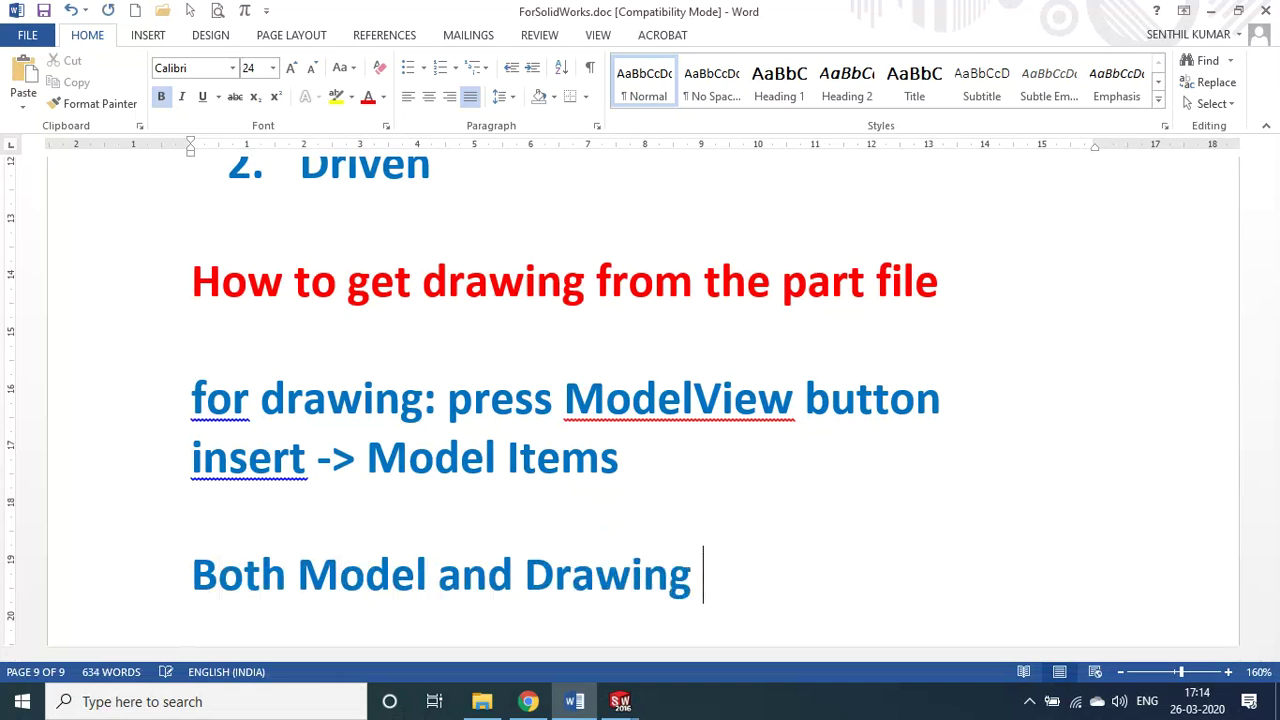
{"action": "type", "text": "Files"}
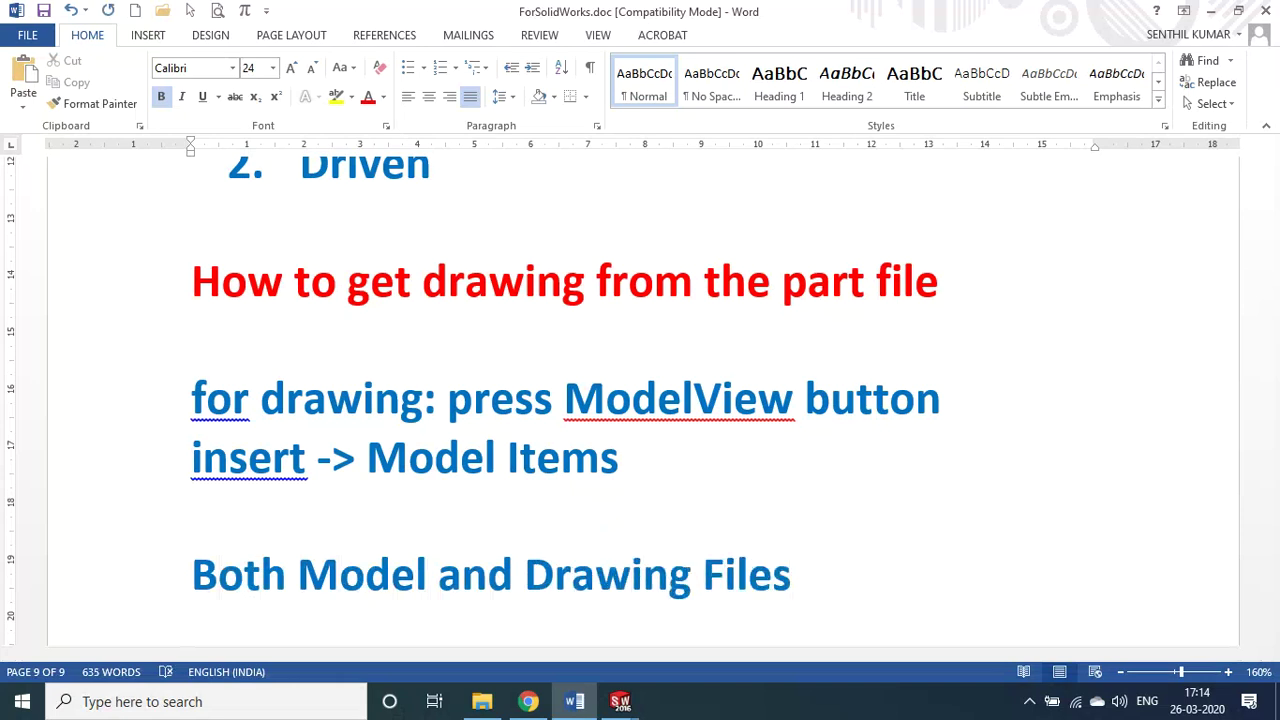
{"action": "type", "text": " have A"}
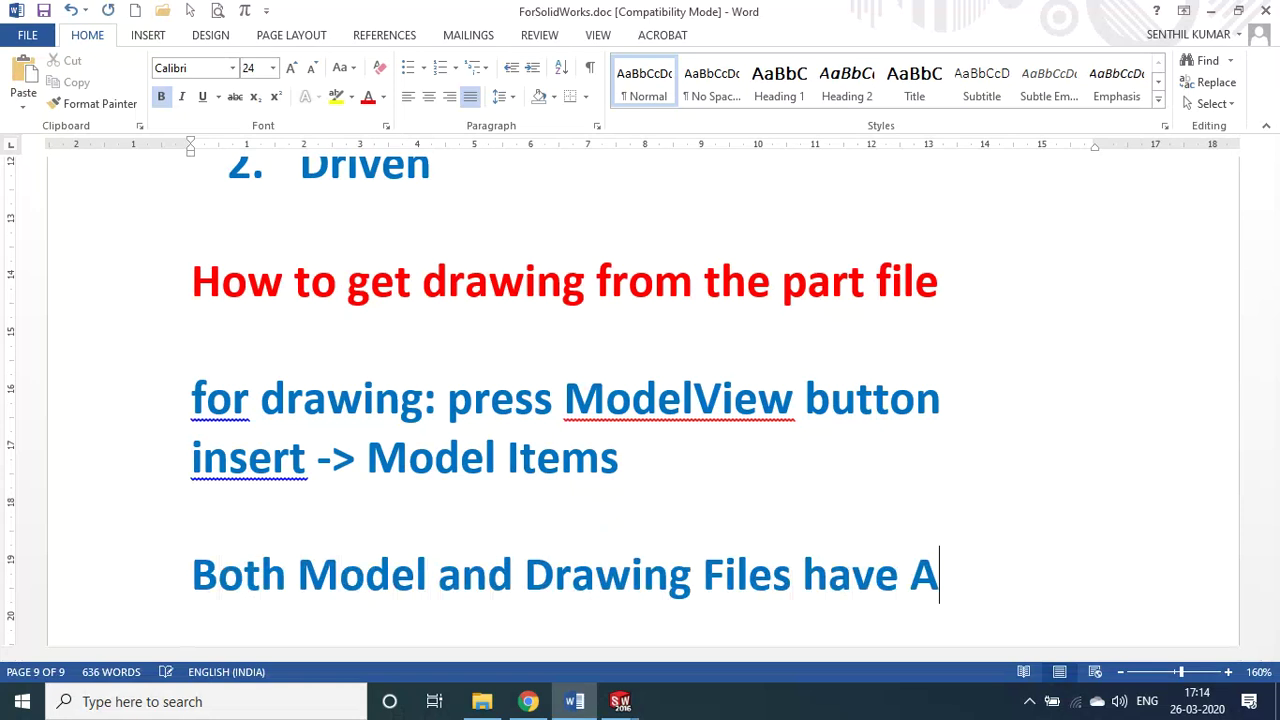
{"action": "type", "text": "SSOS"}
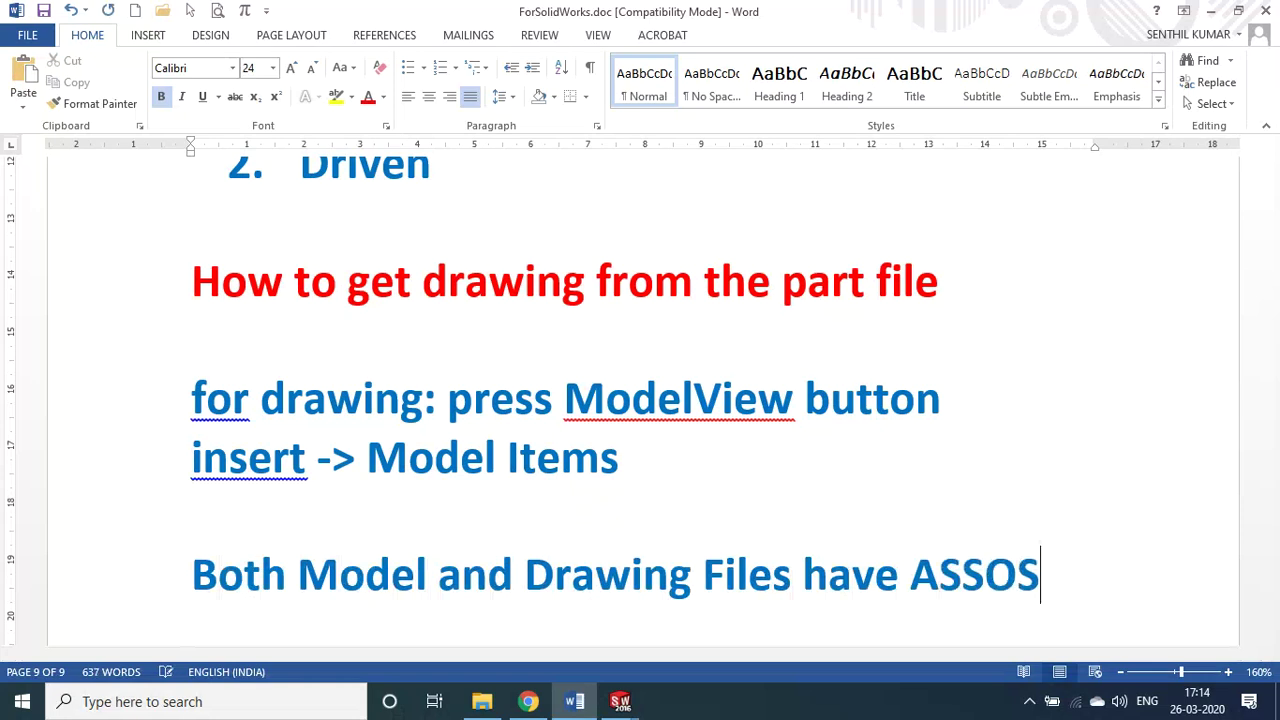
{"action": "type", "text": "IVITY"}
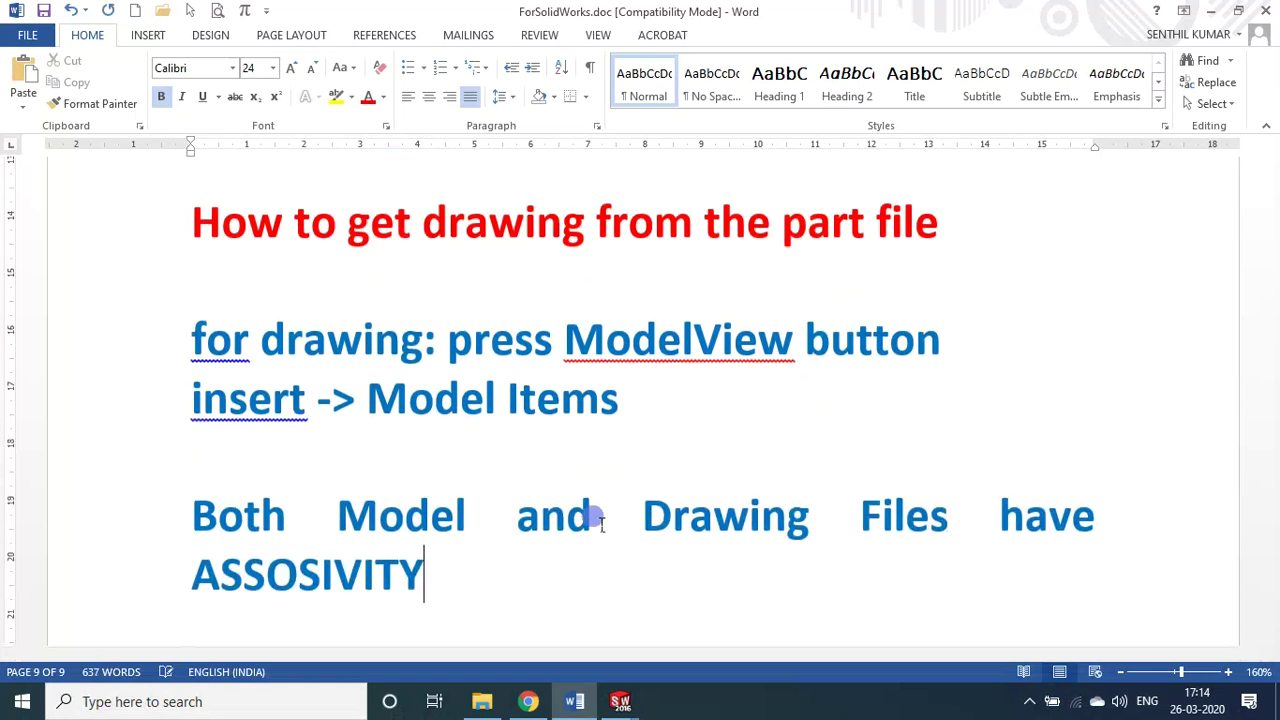
{"action": "type", "text": " property"}
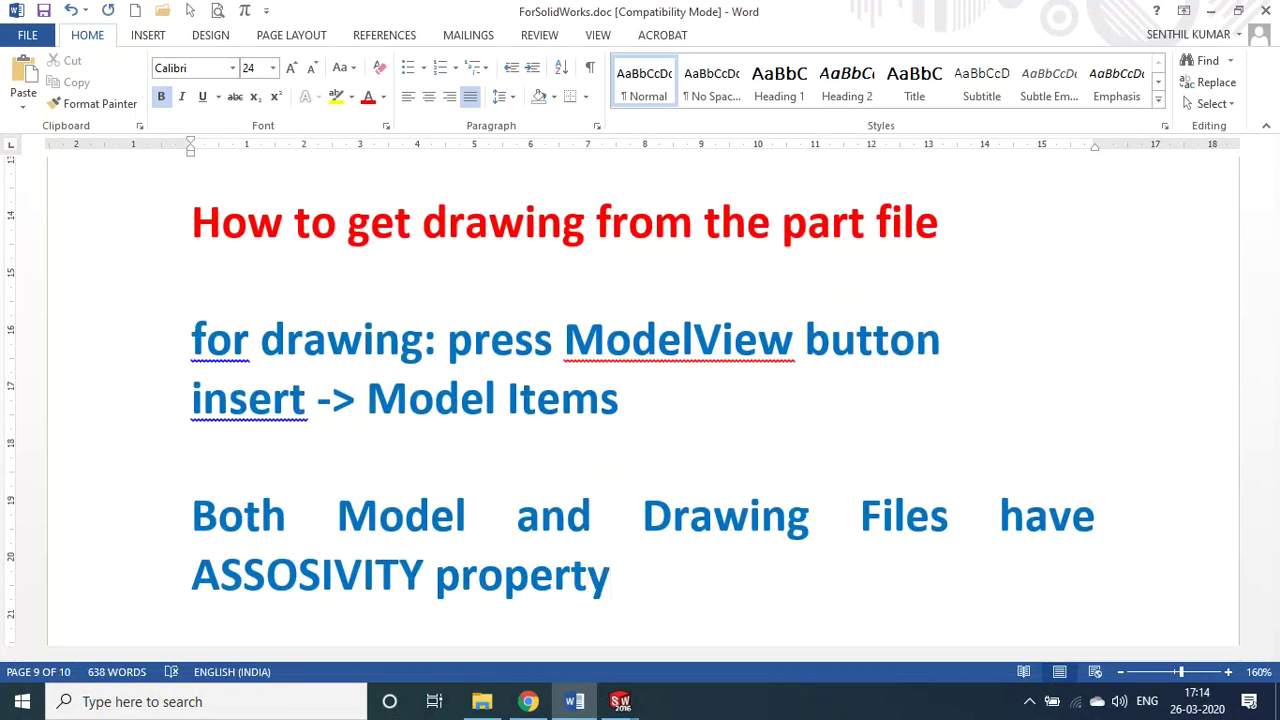
{"action": "left_click", "coordinate": [614, 580]}
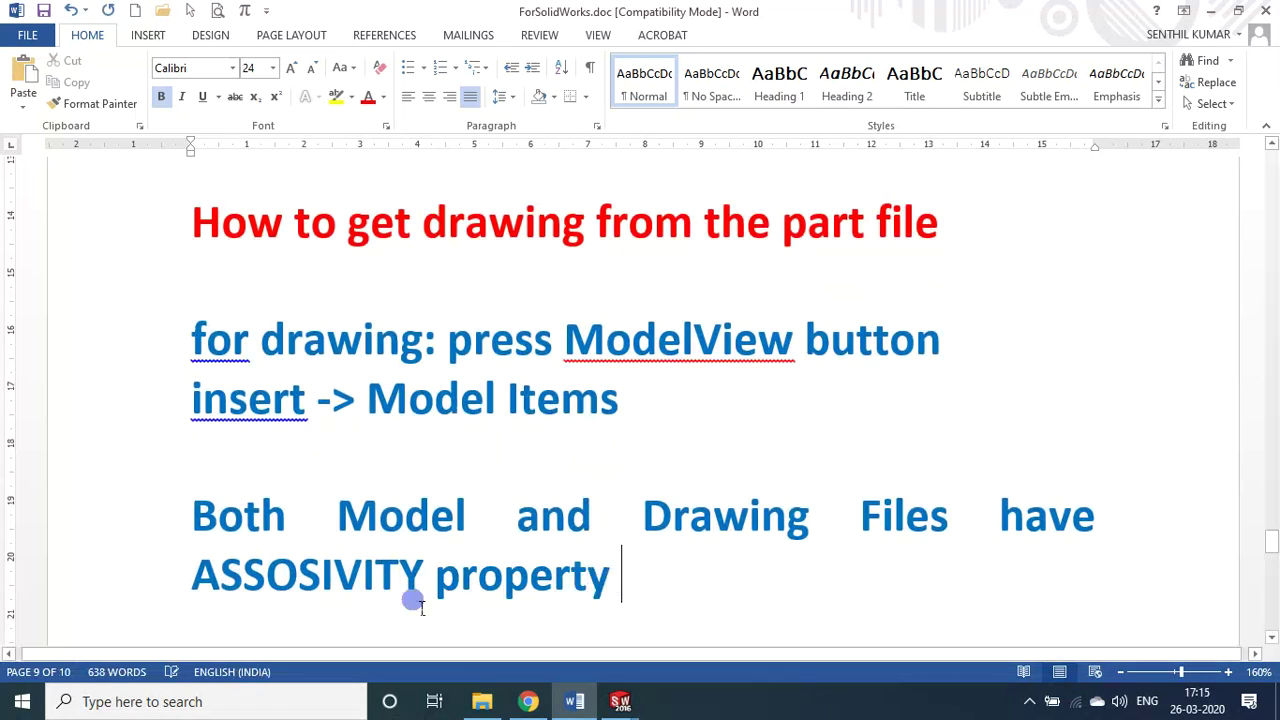
{"action": "double_click", "coordinate": [365, 585]}
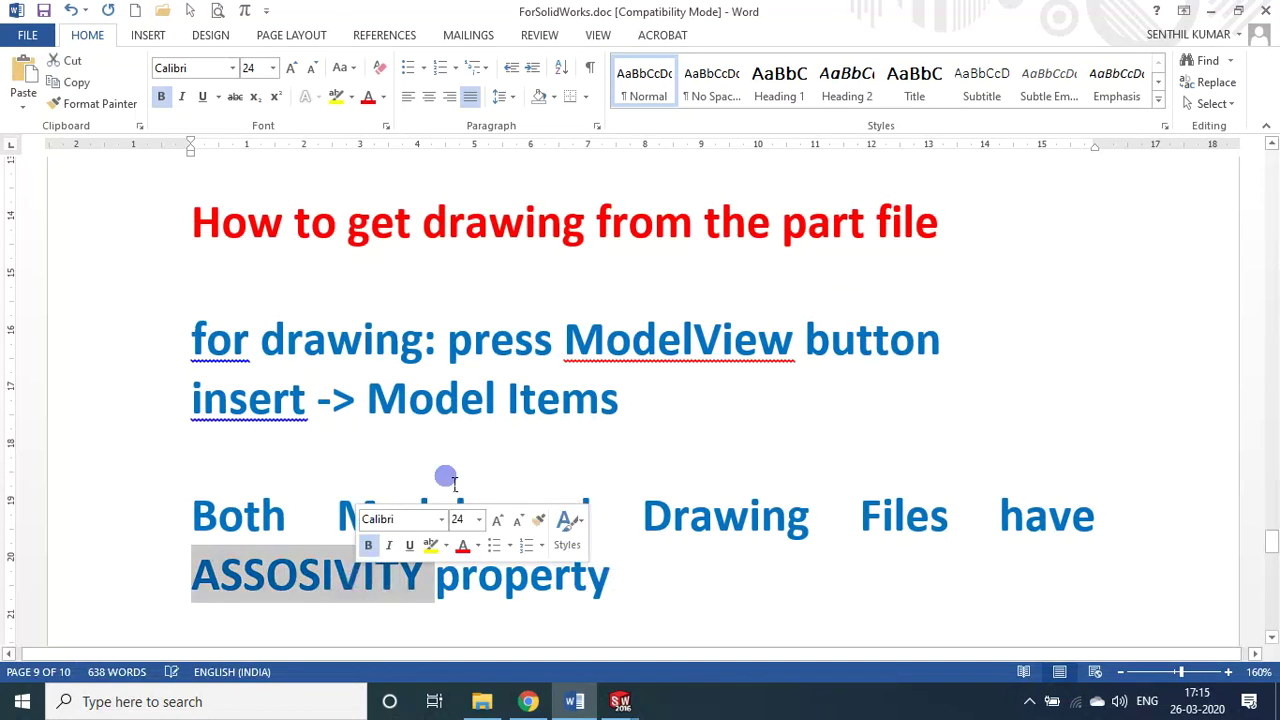
{"action": "left_click", "coordinate": [344, 70]}
{"action": "left_click", "coordinate": [374, 114]}
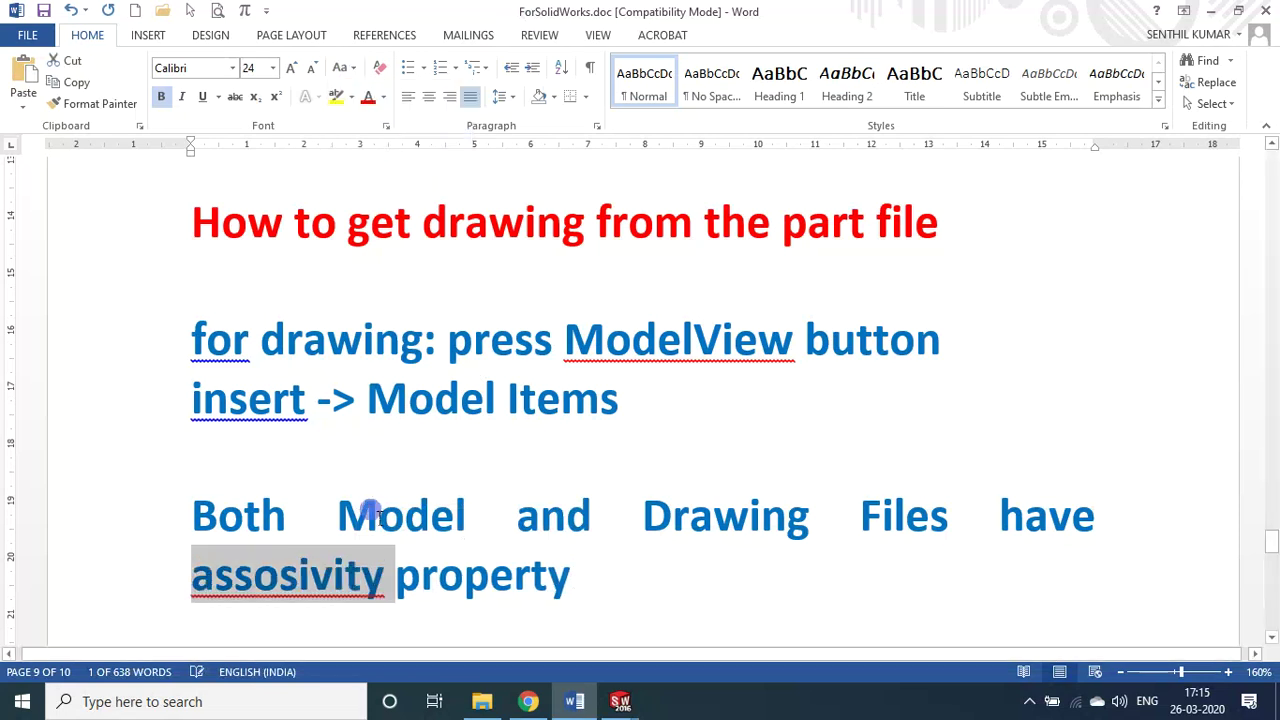
- Respell 'assosivity' as 'associvity'
{"action": "left_click", "coordinate": [279, 586]}
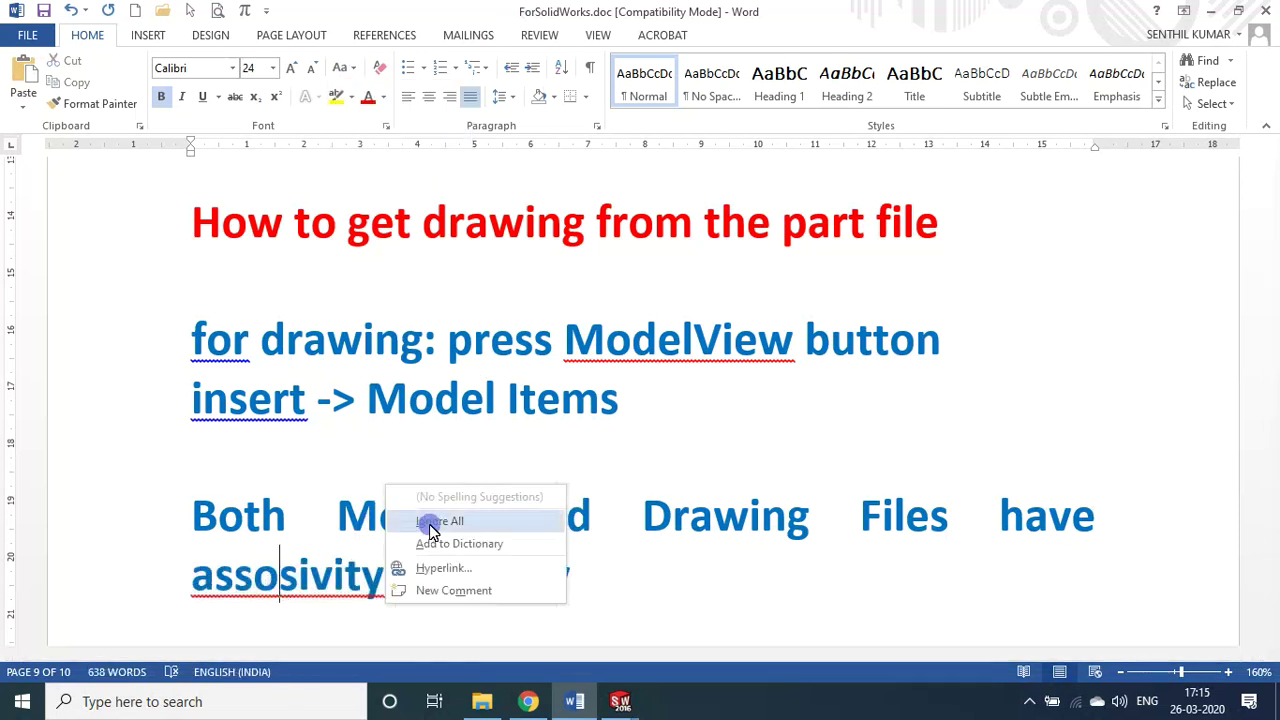
{"action": "left_click", "coordinate": [295, 598]}
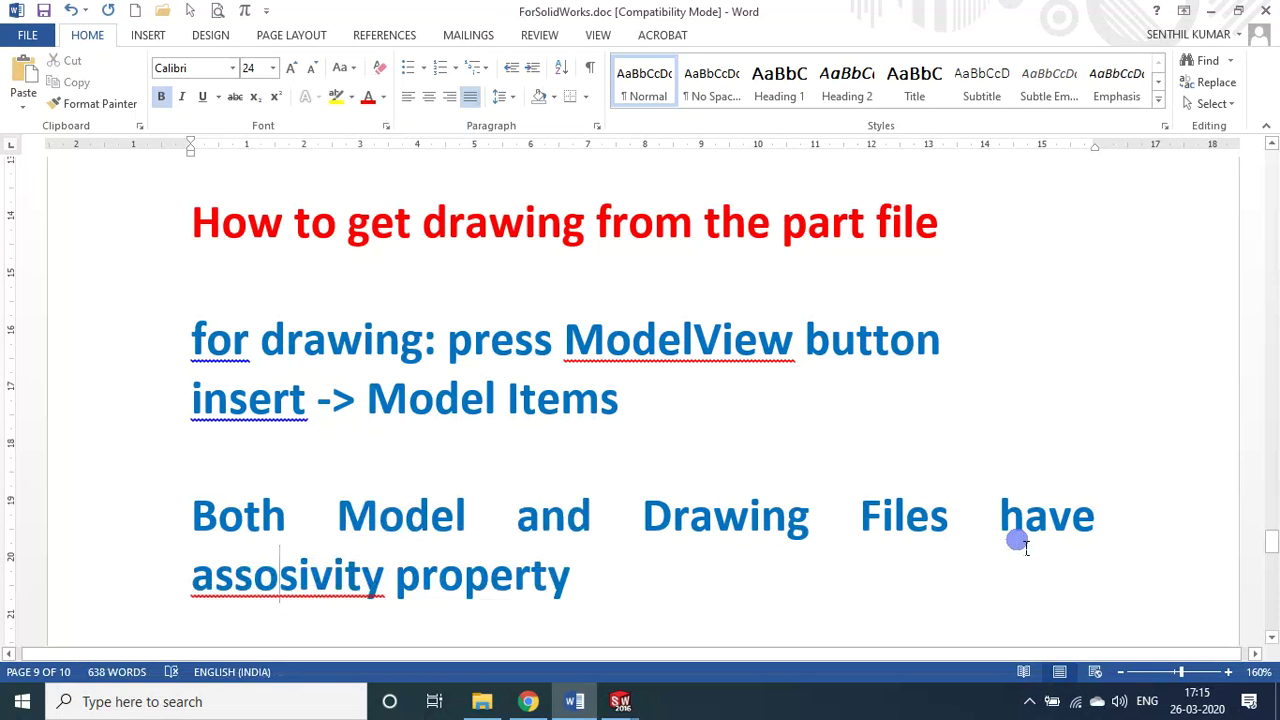
{"action": "key", "text": "Left"}
{"action": "key", "text": "Left"}
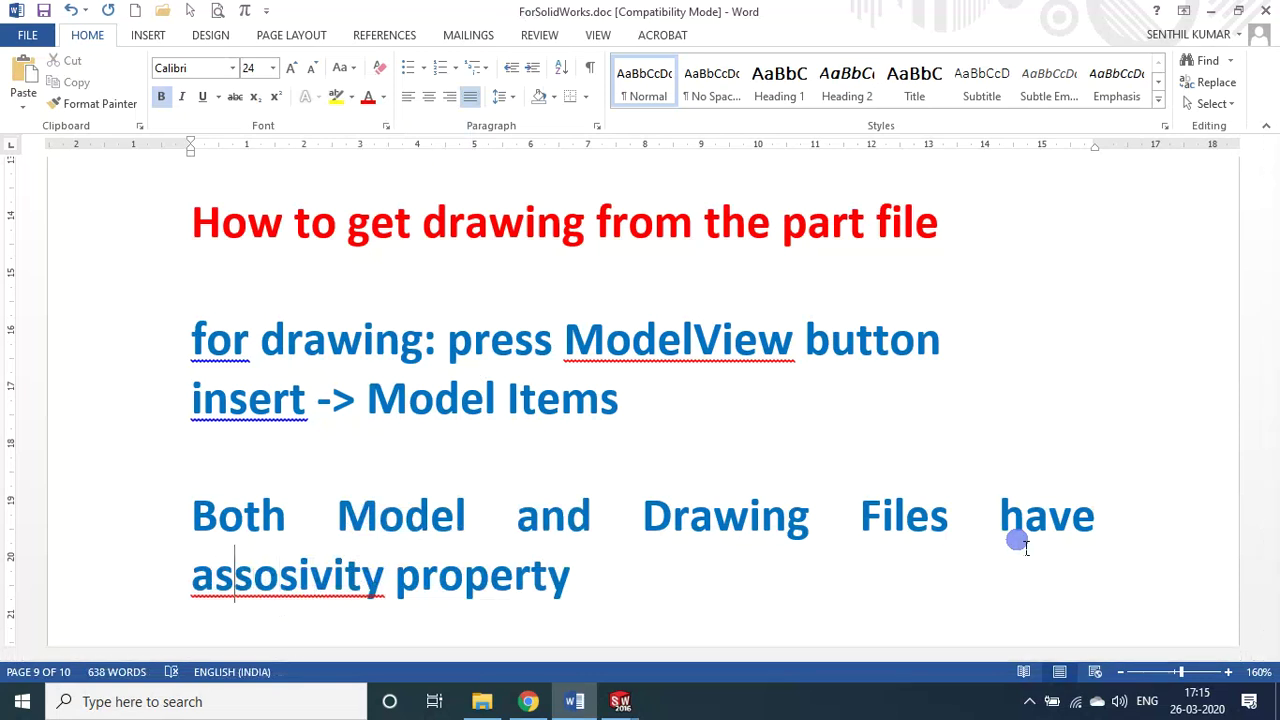
{"action": "key", "text": "Delete"}
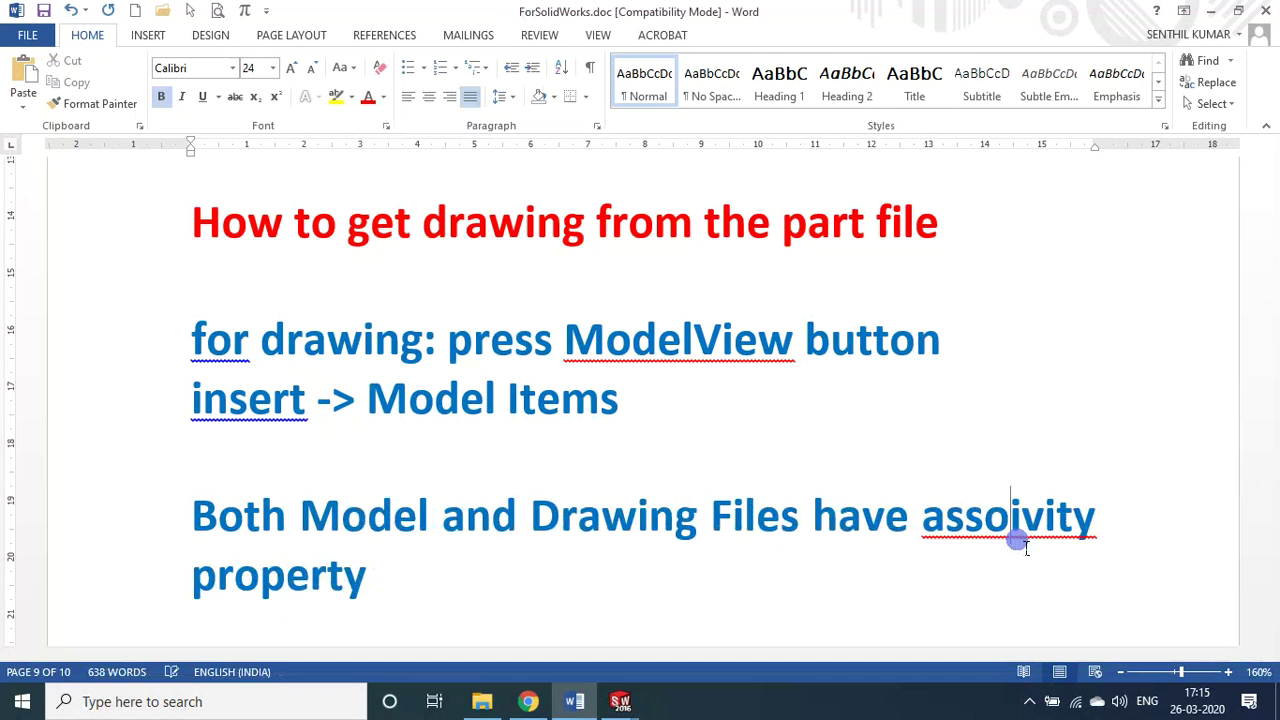
{"action": "type", "text": "ci"}
{"action": "key", "text": "Delete"}
{"action": "type", "text": "e"}
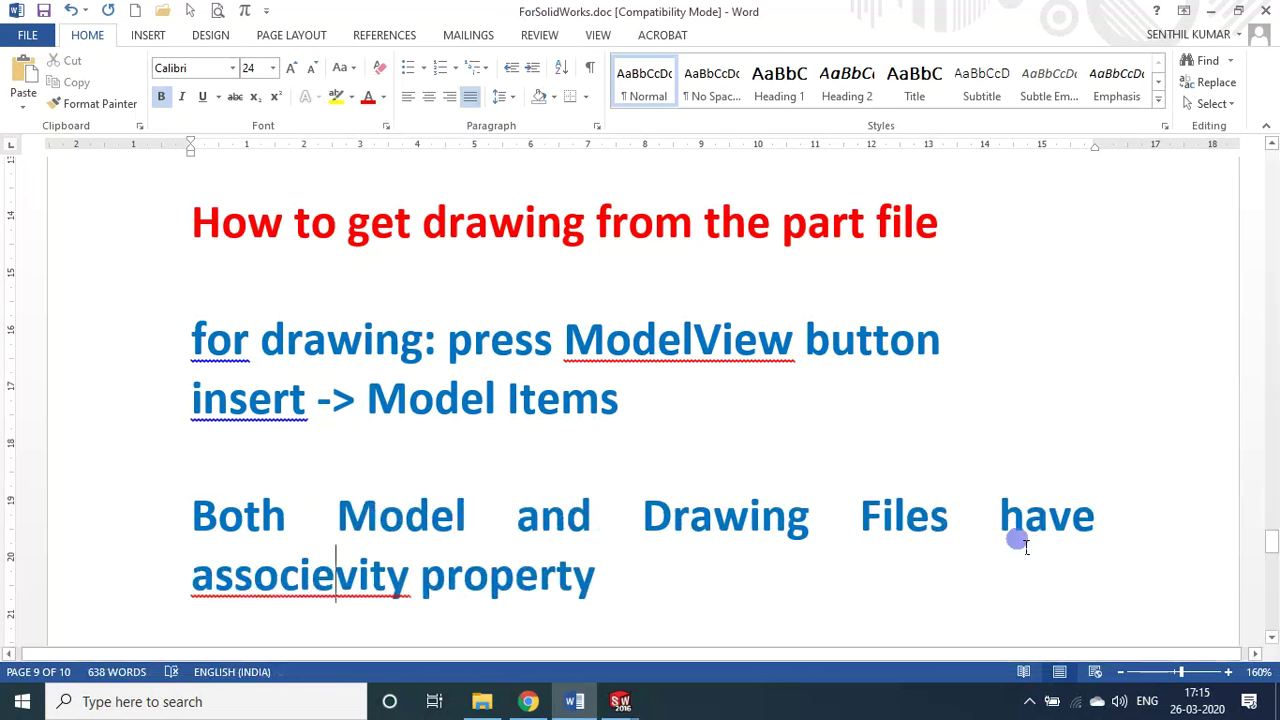
{"action": "key", "text": "BackSpace"}
{"action": "key", "text": "BackSpace"}
{"action": "key", "text": "BackSpace"}
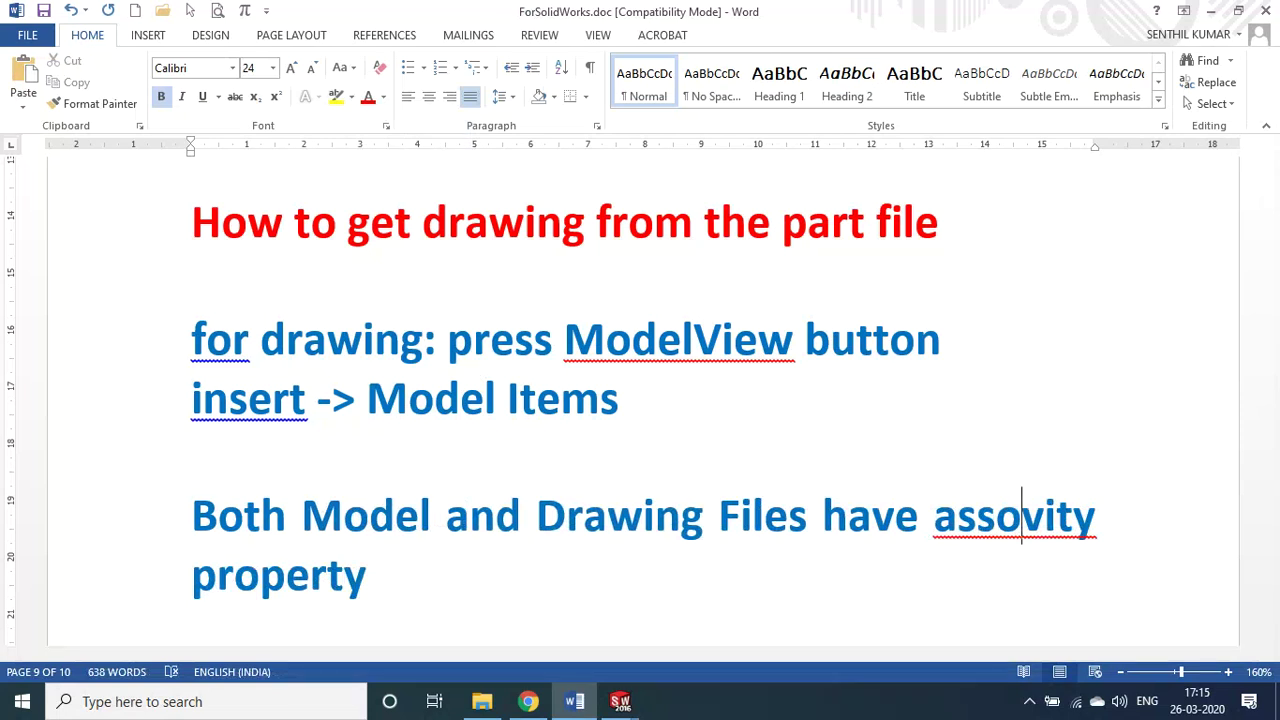
{"action": "type", "text": "ci"}
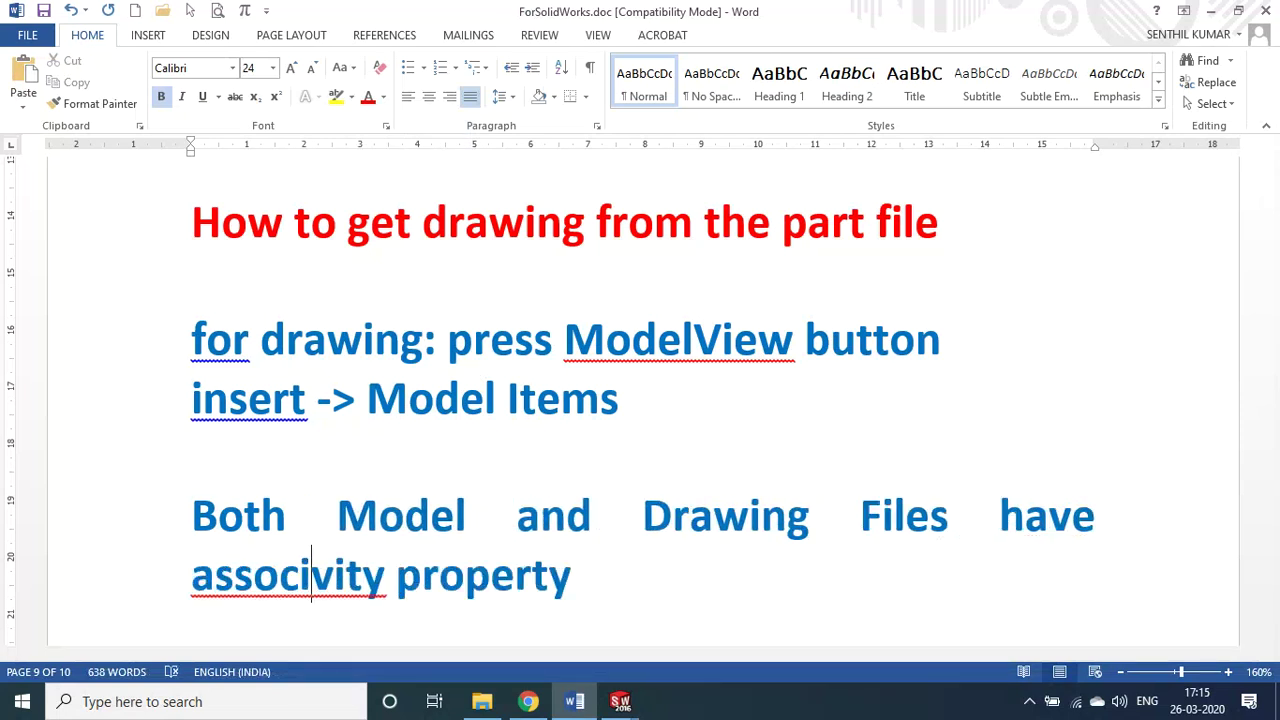
{"action": "right_click", "coordinate": [279, 588]}
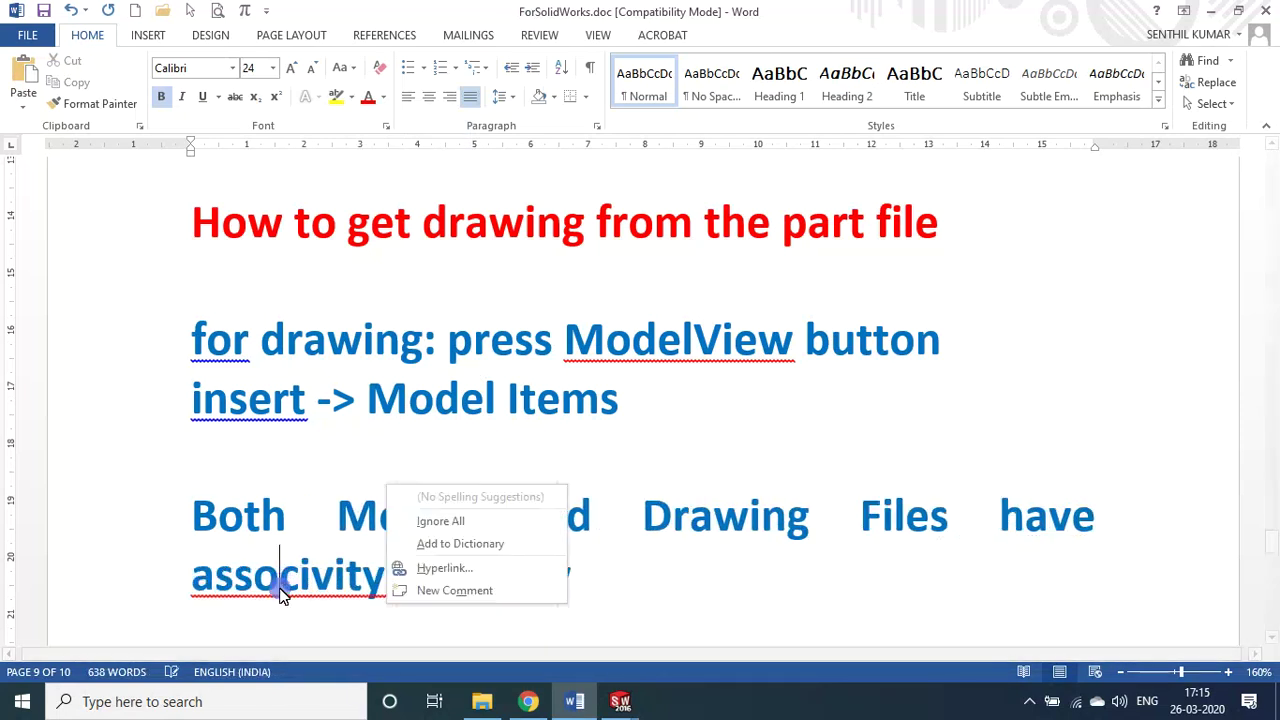
{"action": "left_click", "coordinate": [689, 586]}
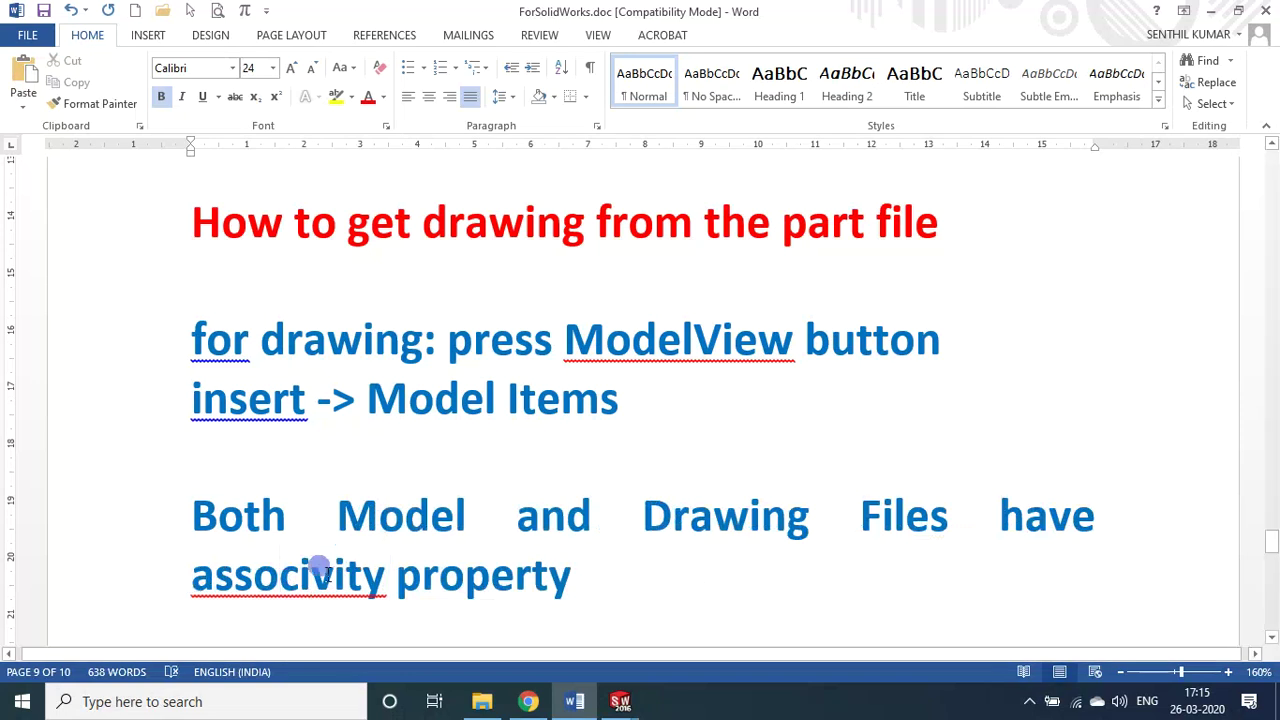
- Make ASSOCIVITY uppercase and green, then save the Word document
{"action": "double_click", "coordinate": [318, 575]}
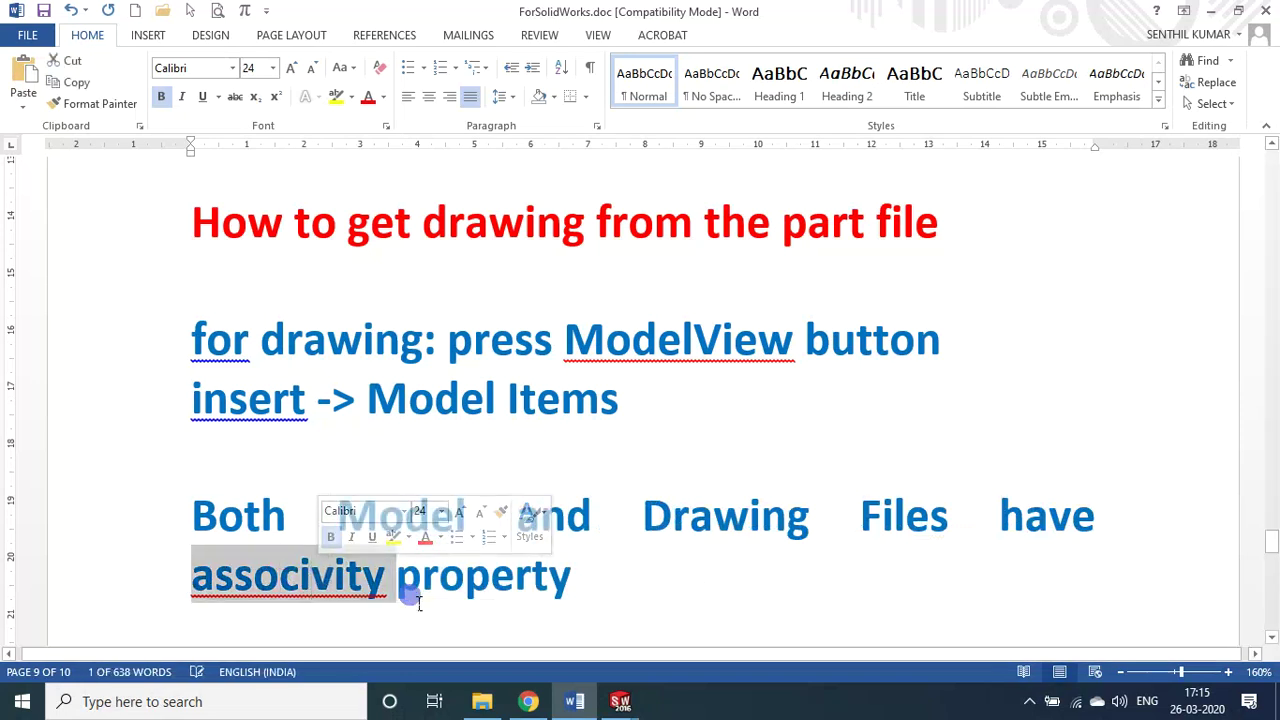
{"action": "left_click", "coordinate": [345, 68]}
{"action": "left_click", "coordinate": [366, 136]}
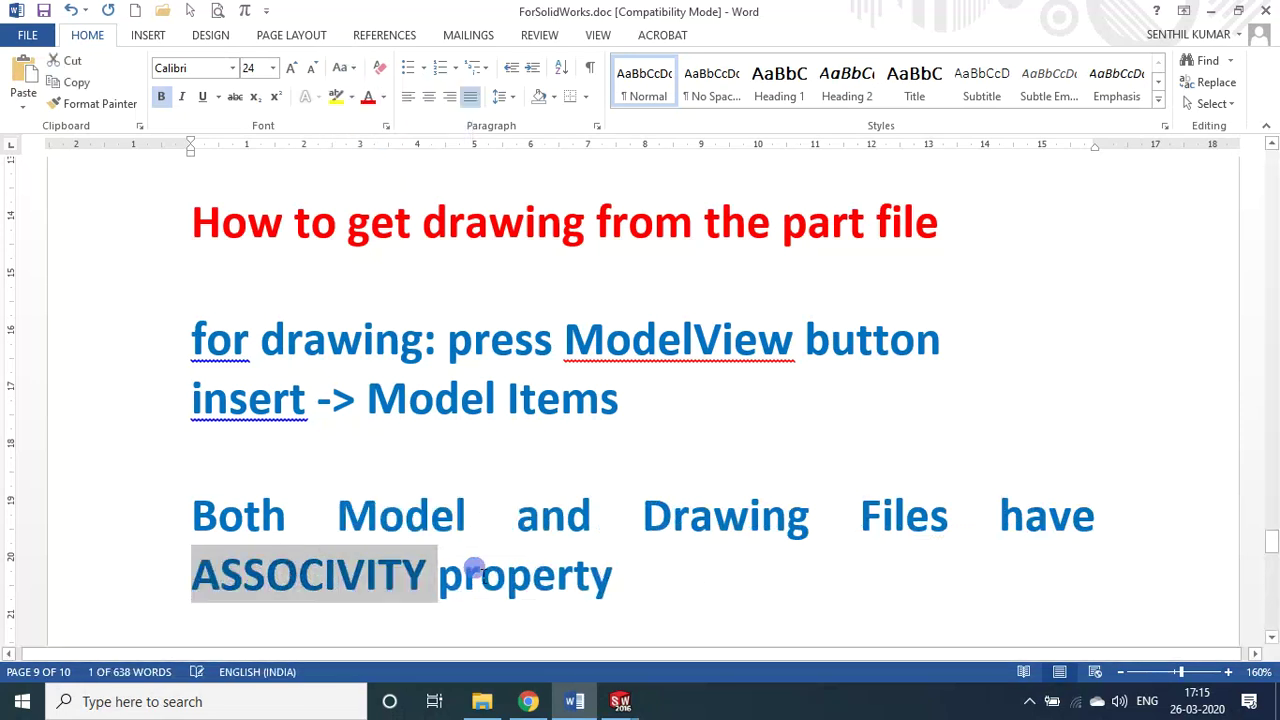
{"action": "scroll", "coordinate": [492, 540], "scroll_direction": "down", "scroll_amount": 2}
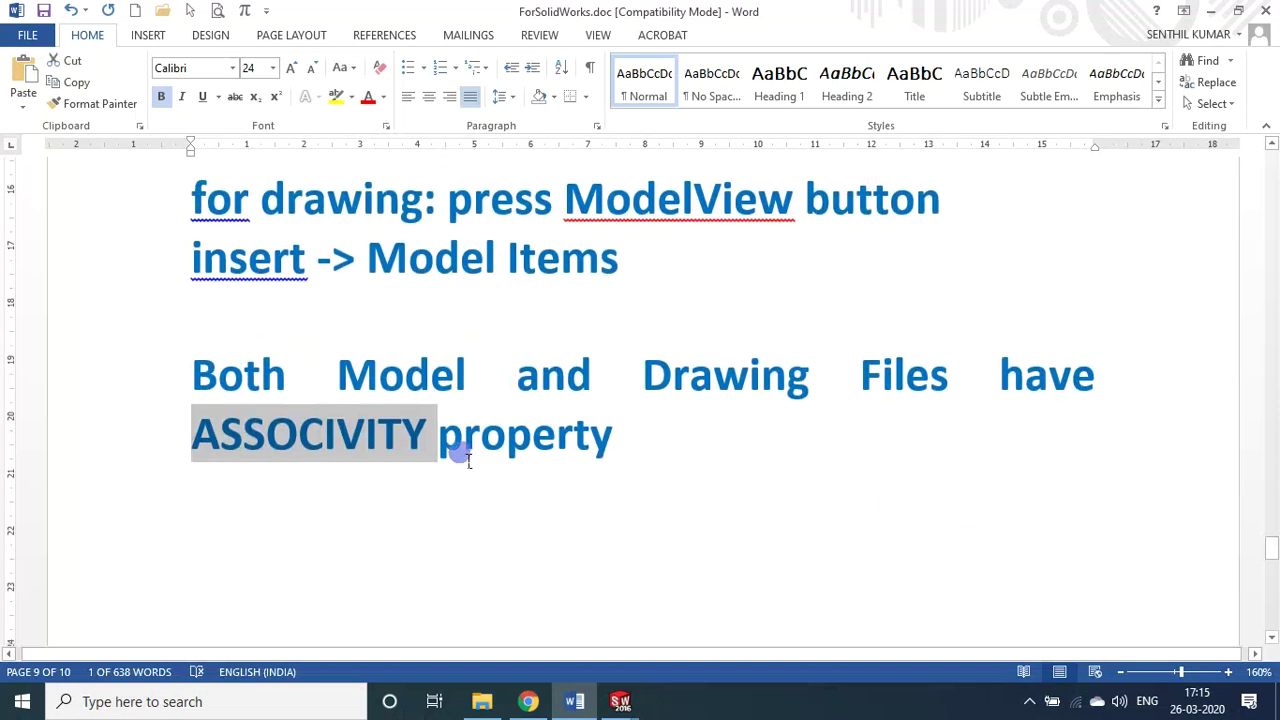
{"action": "left_click", "coordinate": [245, 440]}
{"action": "double_click", "coordinate": [328, 436]}
{"action": "left_click", "coordinate": [382, 97]}
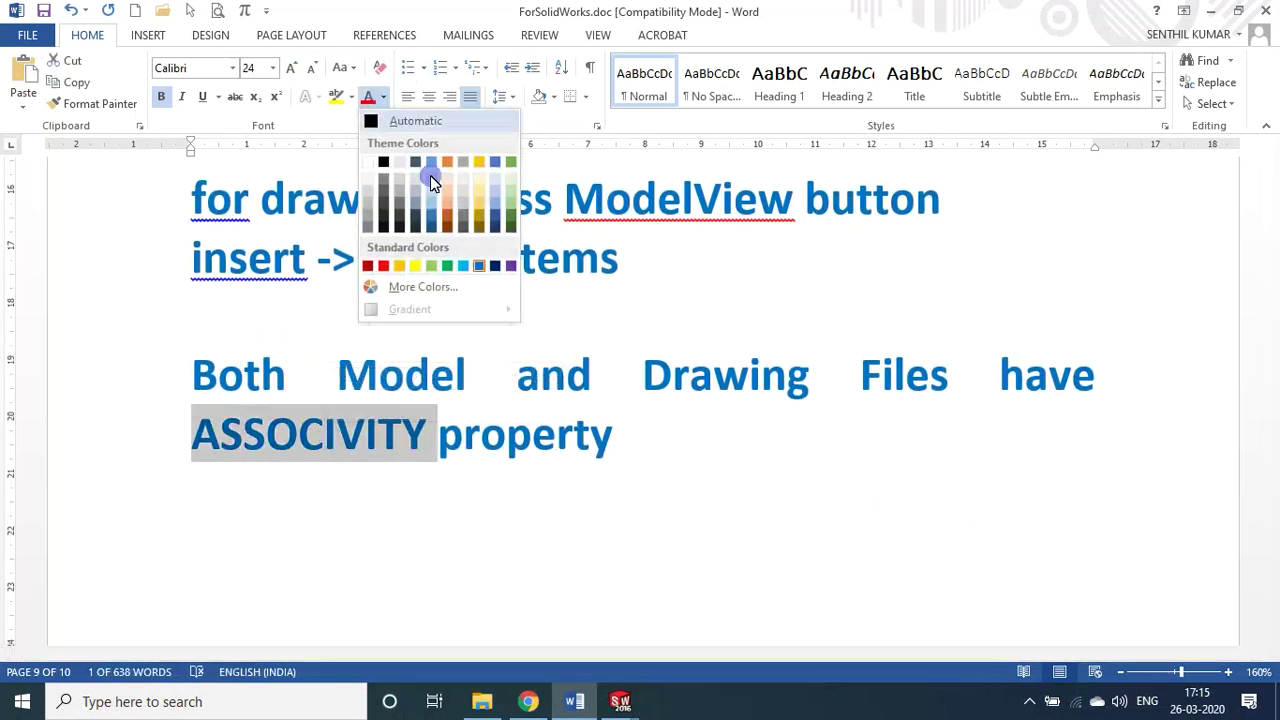
{"action": "left_click", "coordinate": [449, 266]}
{"action": "left_click", "coordinate": [666, 455]}
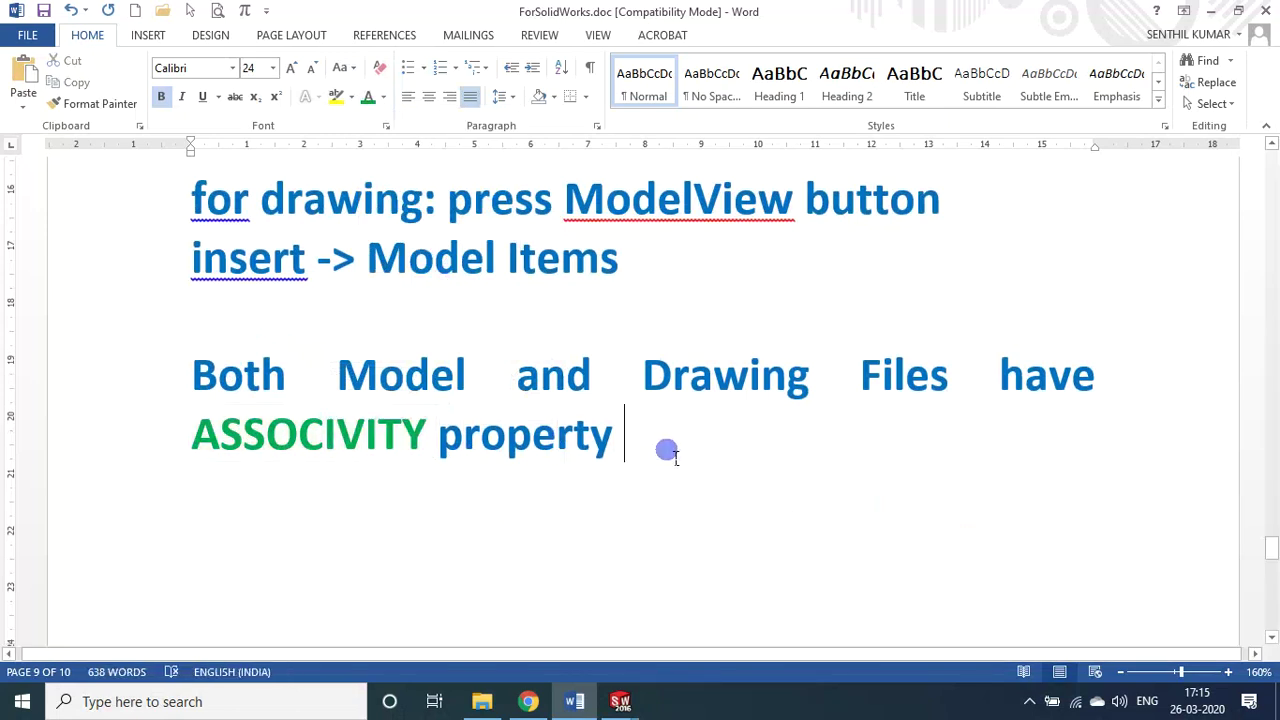
{"action": "key", "text": "ctrl+s"}
{"action": "left_click", "coordinate": [620, 701]}
- Check the Ex2 drawing sheet, then show the Ex2 part's prism in isometric view
{"action": "left_click", "coordinate": [720, 610]}
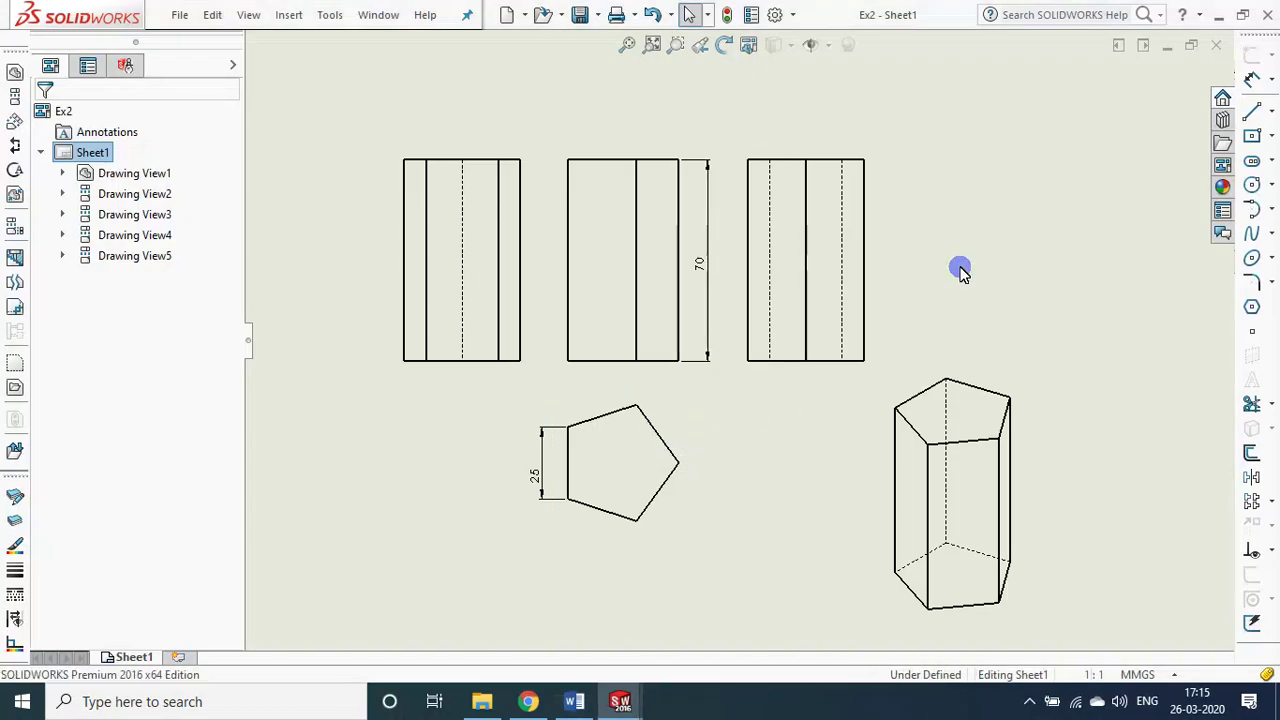
{"action": "key", "text": "ctrl+Tab"}
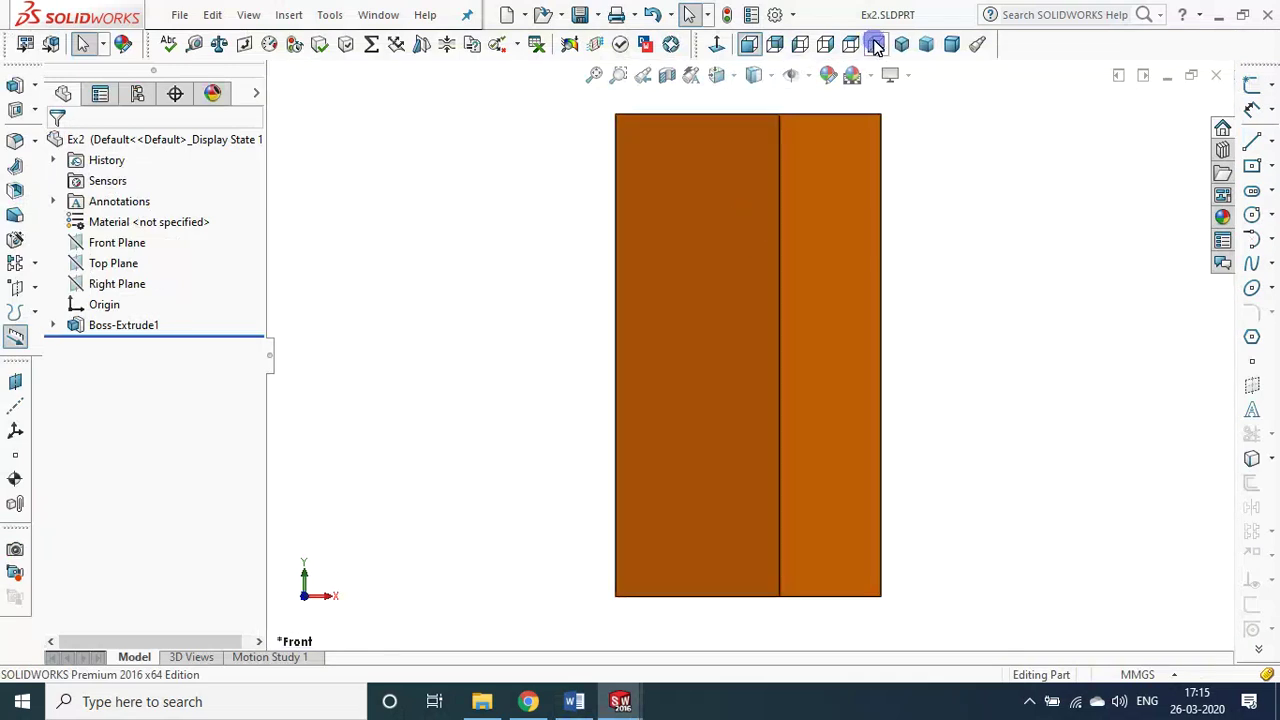
{"action": "left_click", "coordinate": [901, 44]}
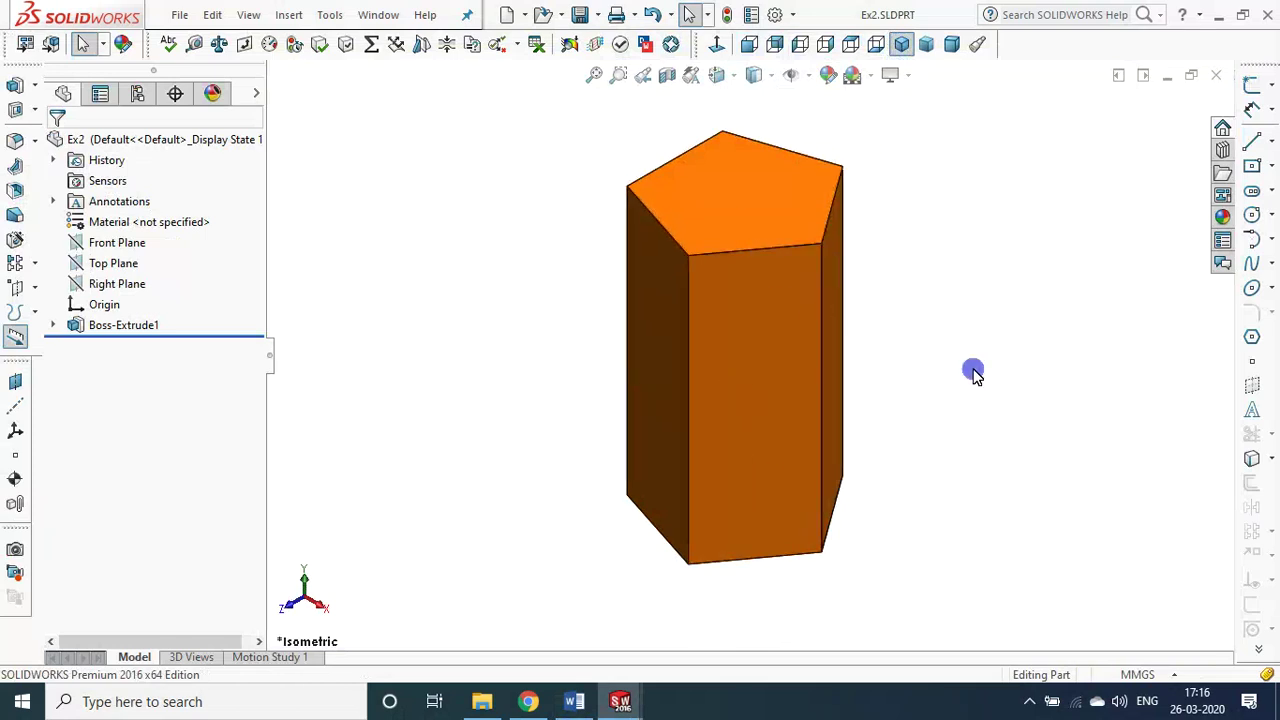
{"action": "key", "text": "ctrl+Tab"}
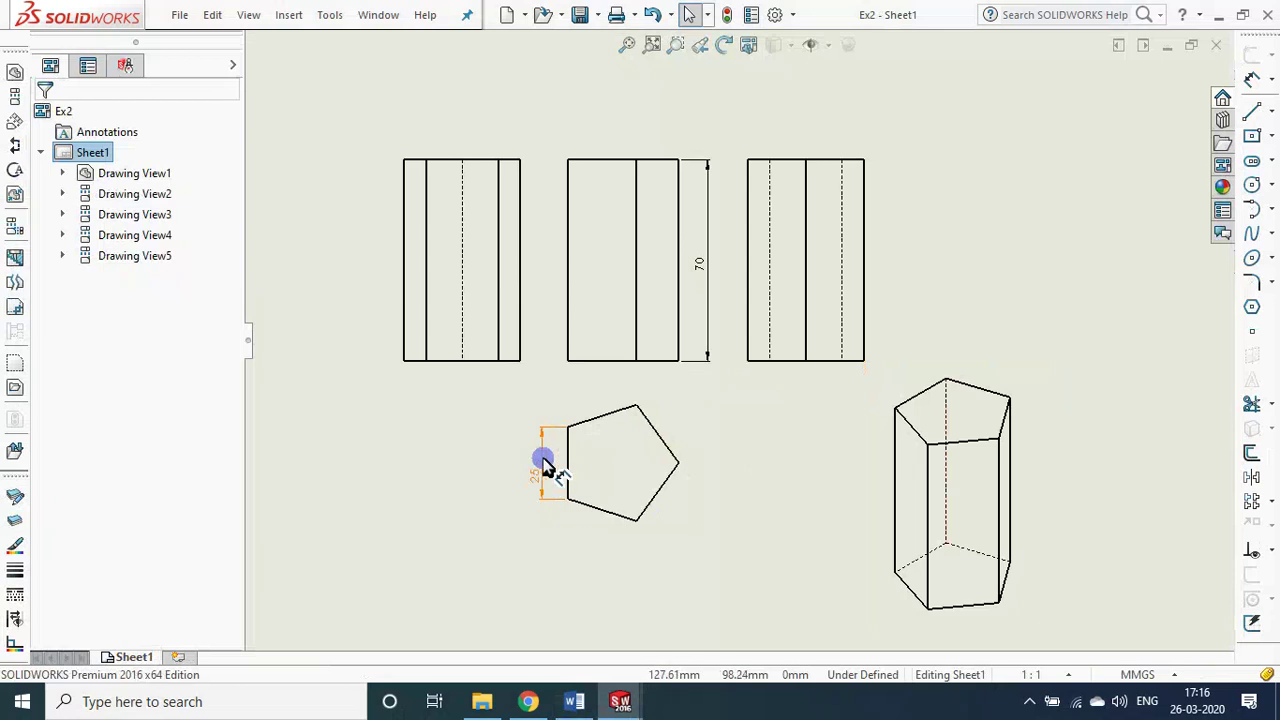
{"action": "key", "text": "ctrl+Tab"}
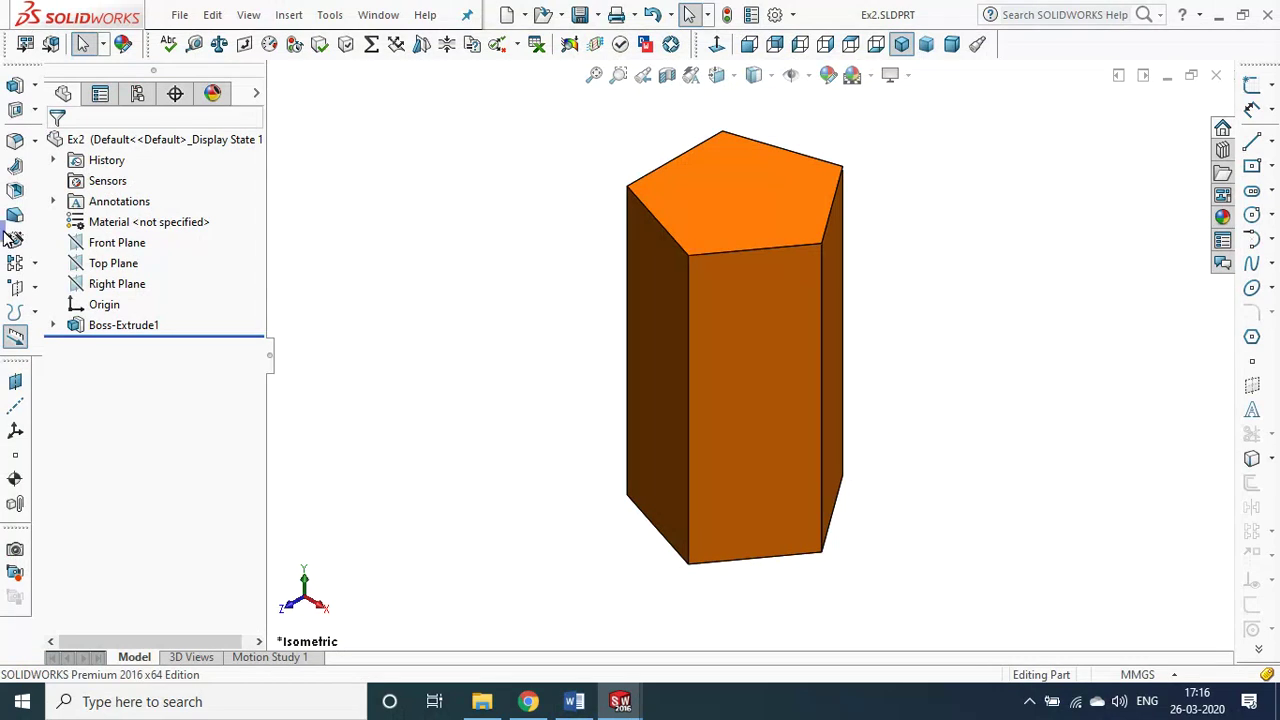
- Change the prism's pentagon side dimension from 25 to 36
{"action": "left_click", "coordinate": [80, 328]}
{"action": "left_click_drag", "start_coordinate": [790, 372], "coordinate": [895, 410]}
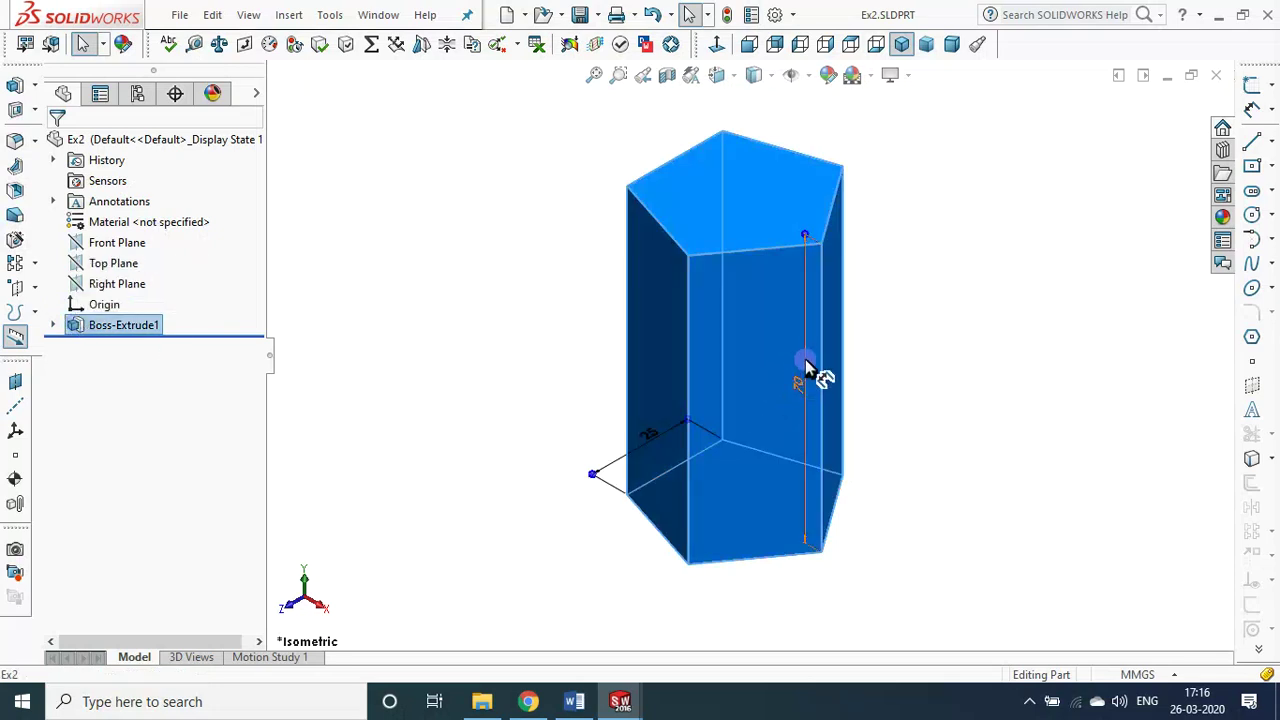
{"action": "left_click_drag", "start_coordinate": [592, 476], "coordinate": [540, 443]}
{"action": "left_click", "coordinate": [607, 398]}
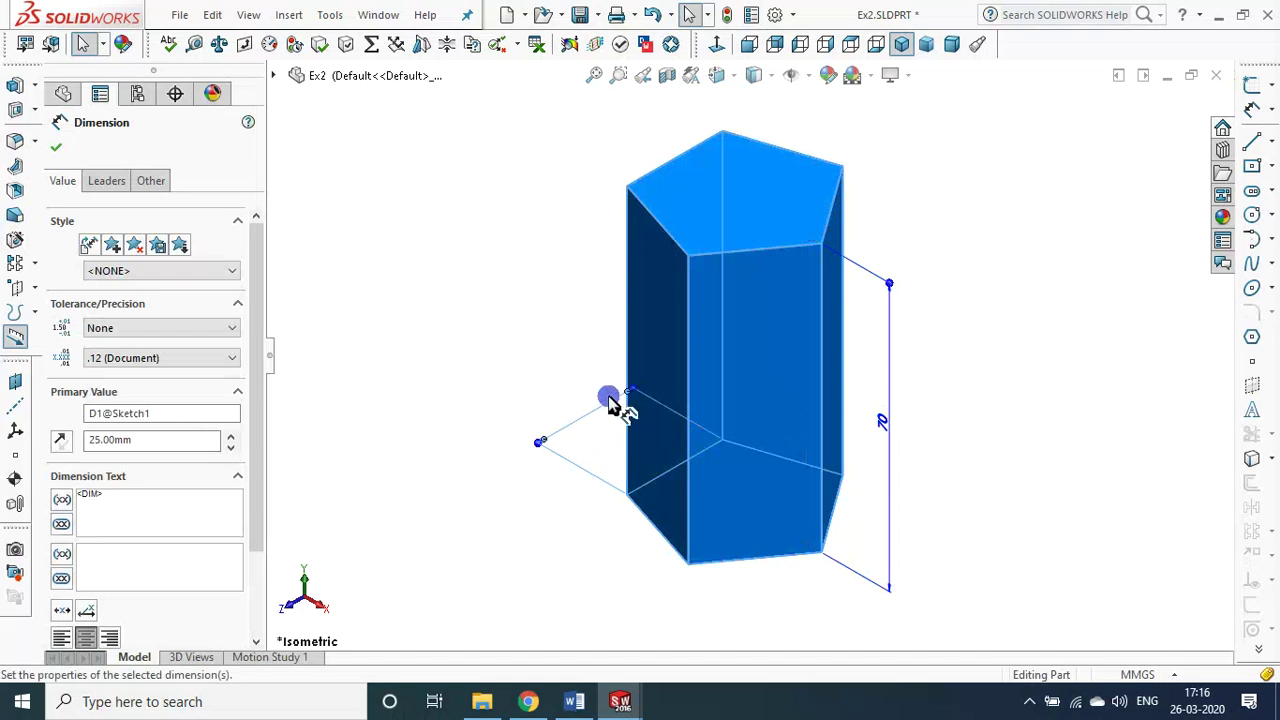
{"action": "double_click", "coordinate": [608, 398]}
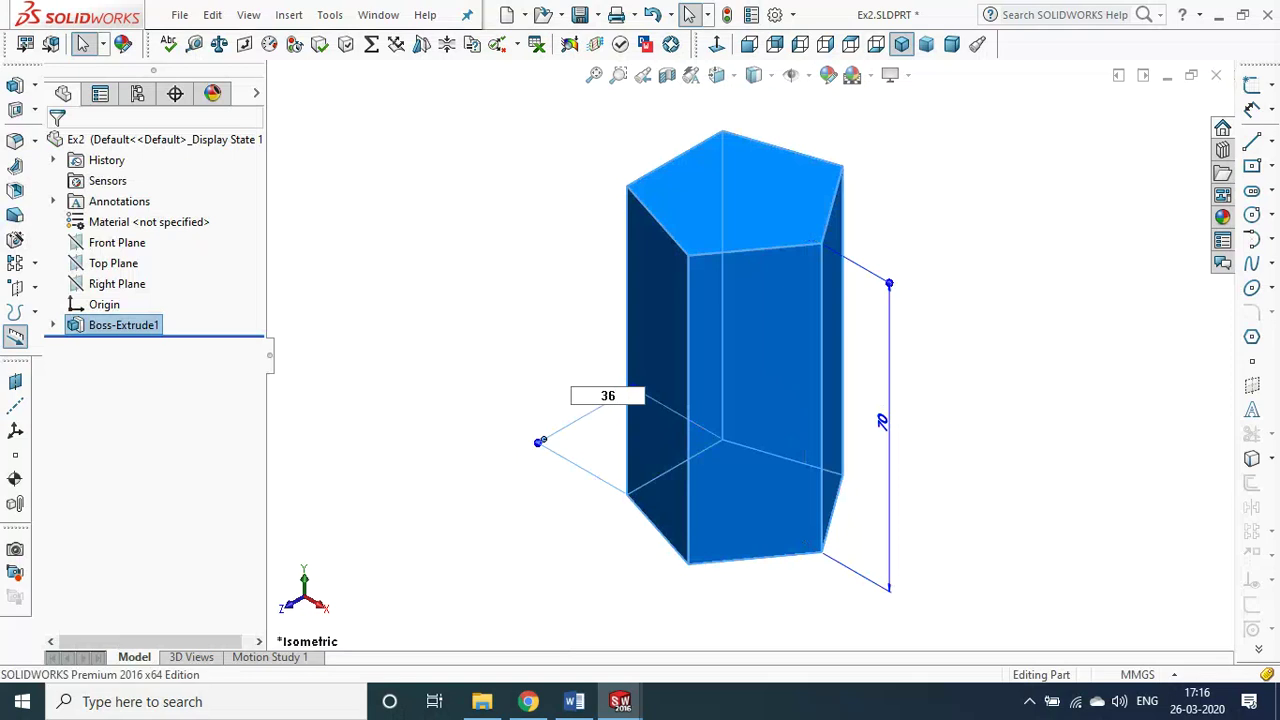
{"action": "key", "text": "Return"}
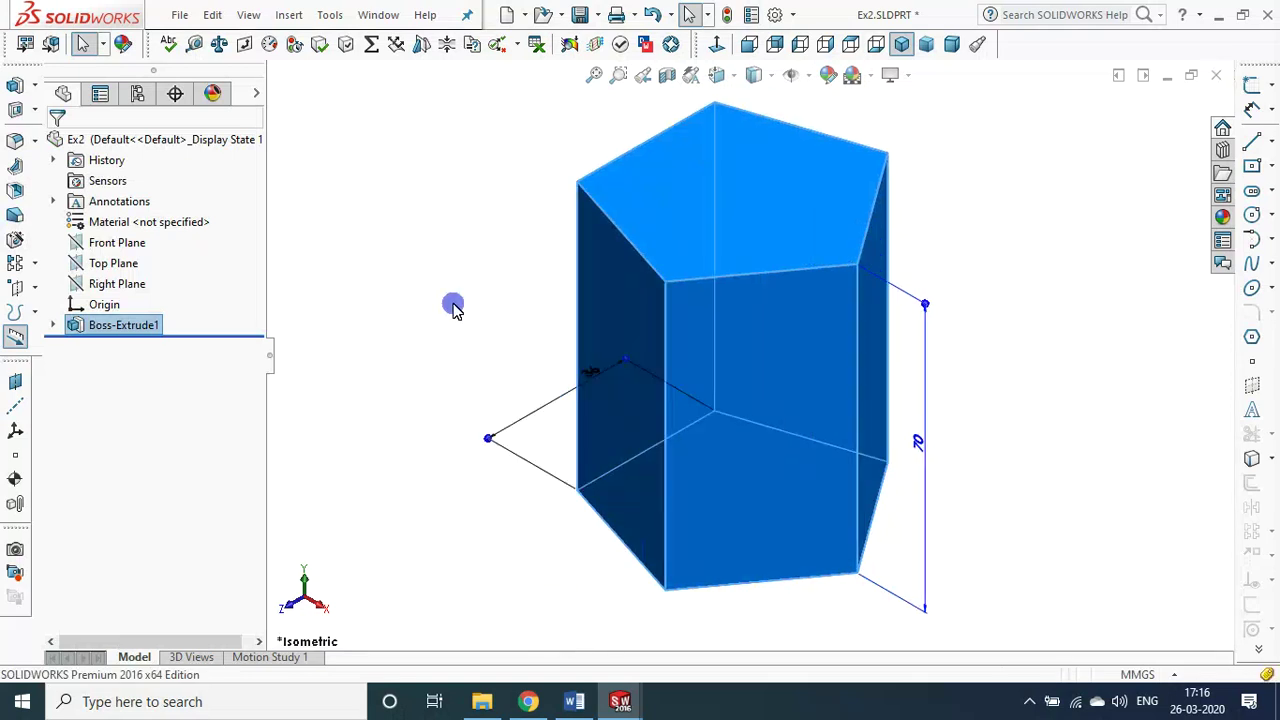
{"action": "left_click", "coordinate": [453, 308]}
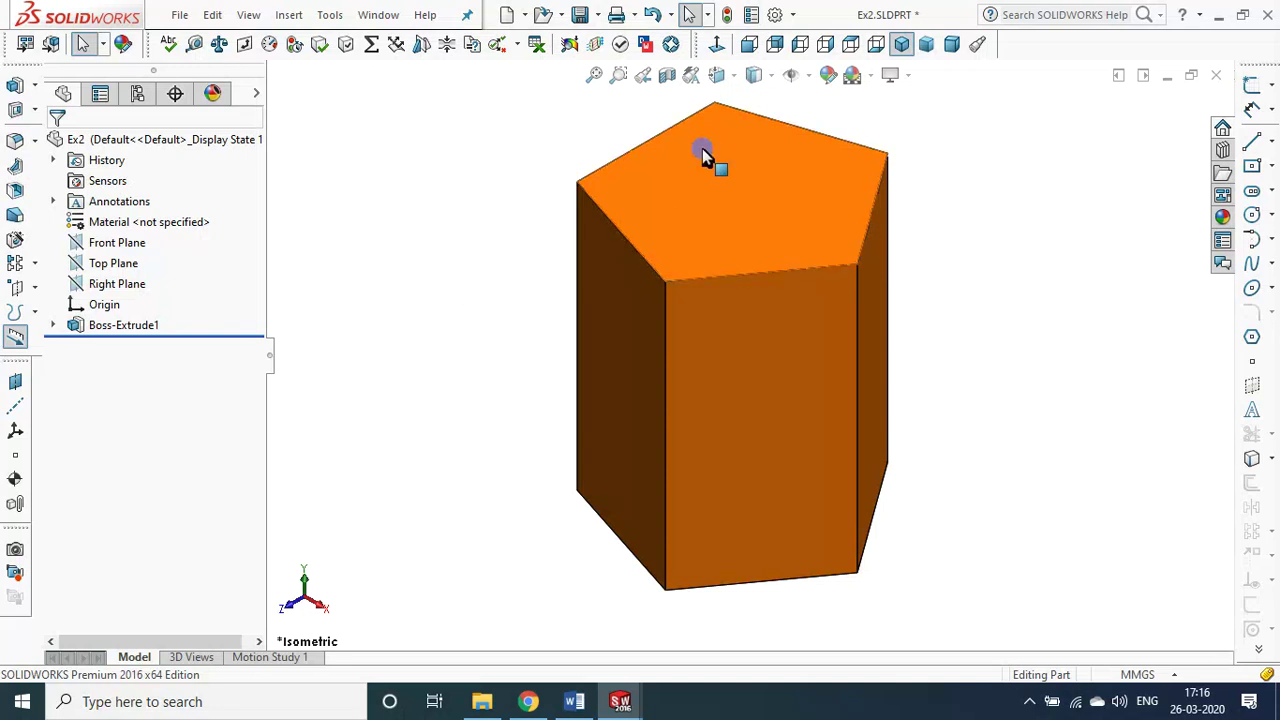
- Rebuild the prism and review its 36 side and 70 height dimensions
{"action": "left_click", "coordinate": [728, 15]}
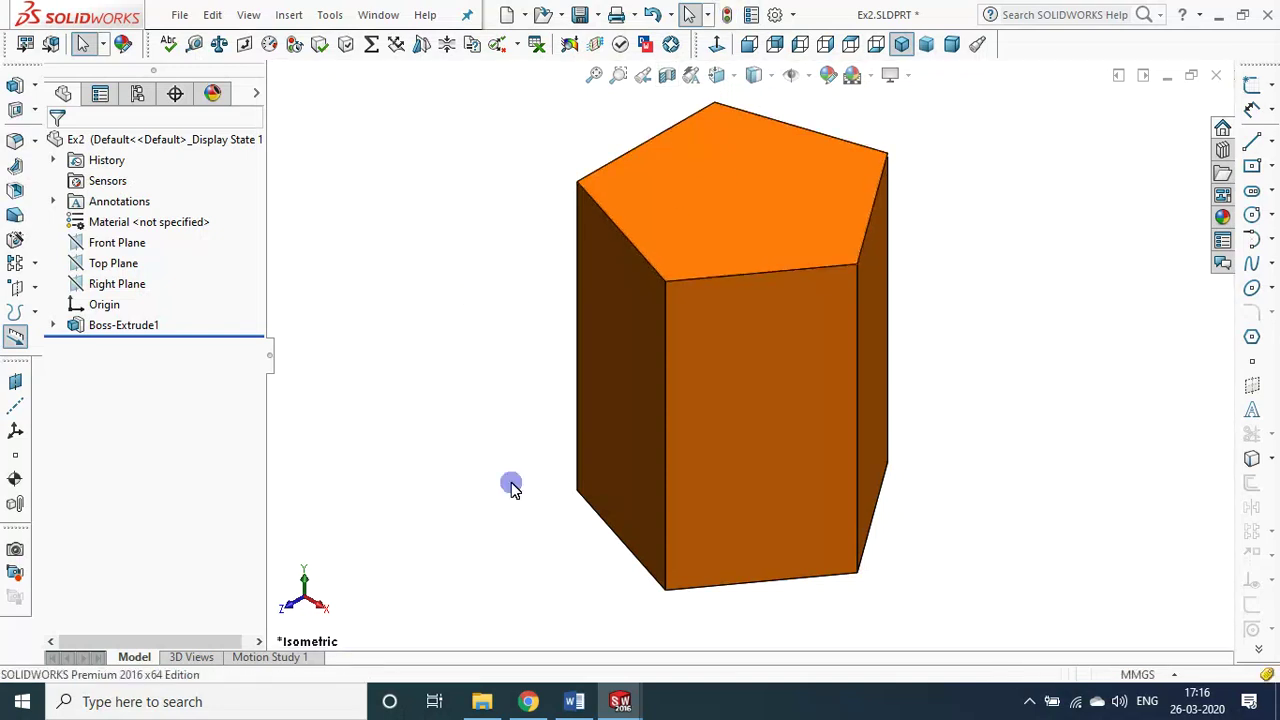
{"action": "left_click", "coordinate": [117, 325]}
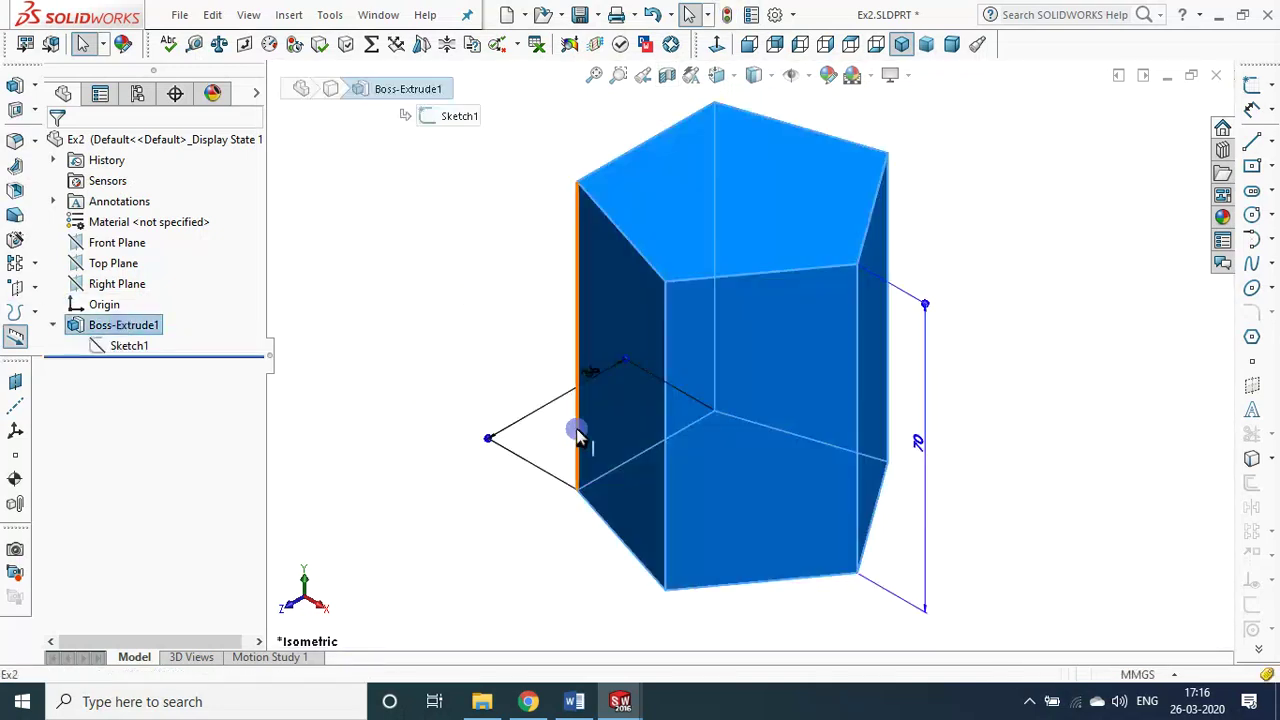
{"action": "left_click", "coordinate": [528, 402]}
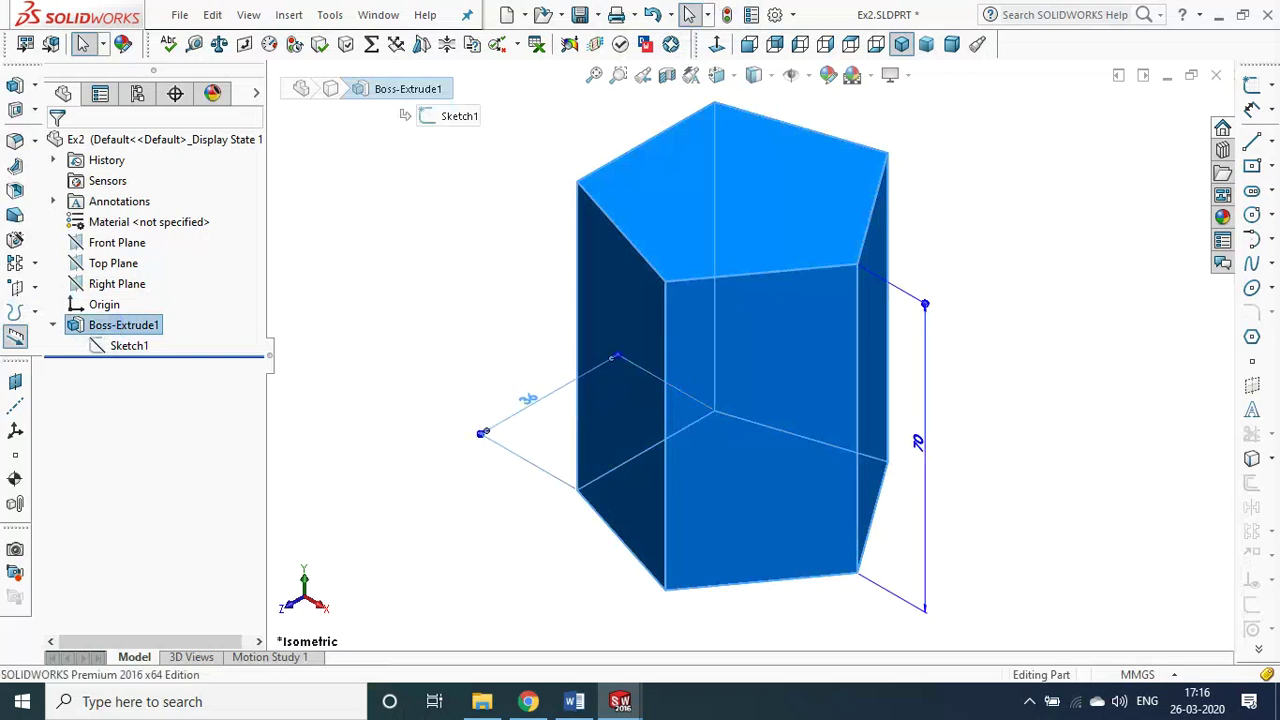
{"action": "left_click", "coordinate": [484, 538]}
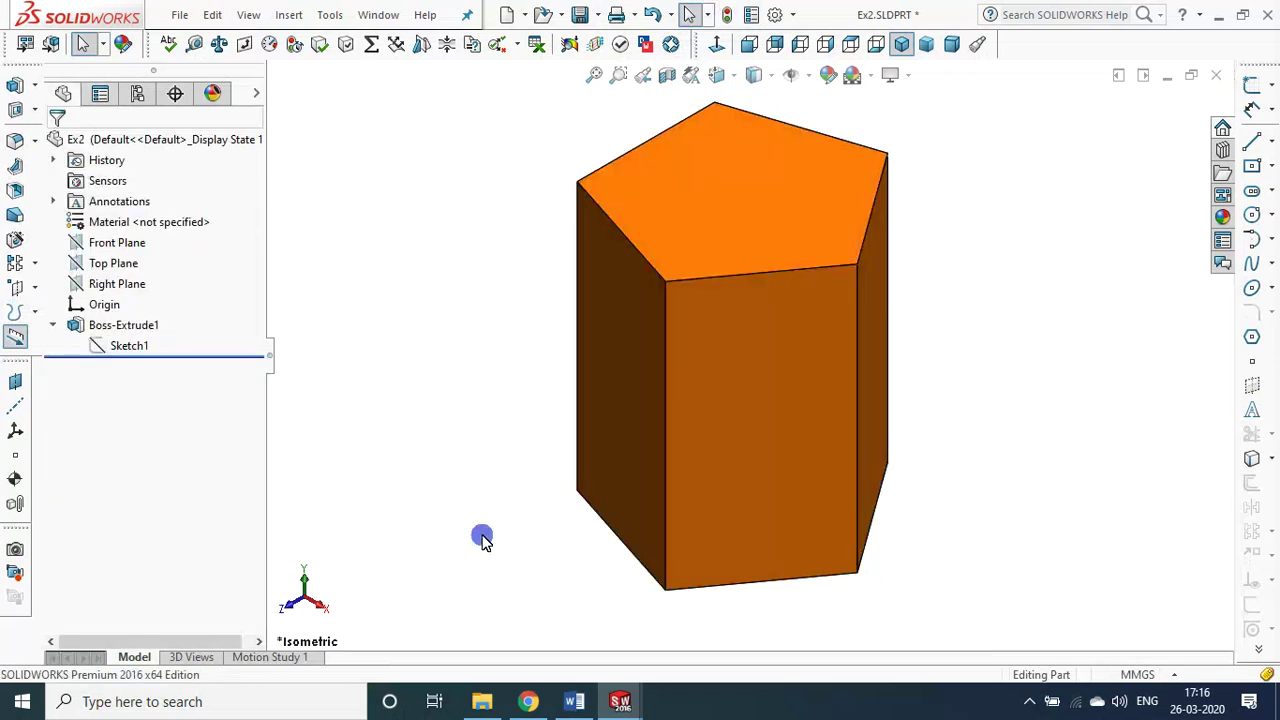
{"action": "left_click", "coordinate": [378, 14]}
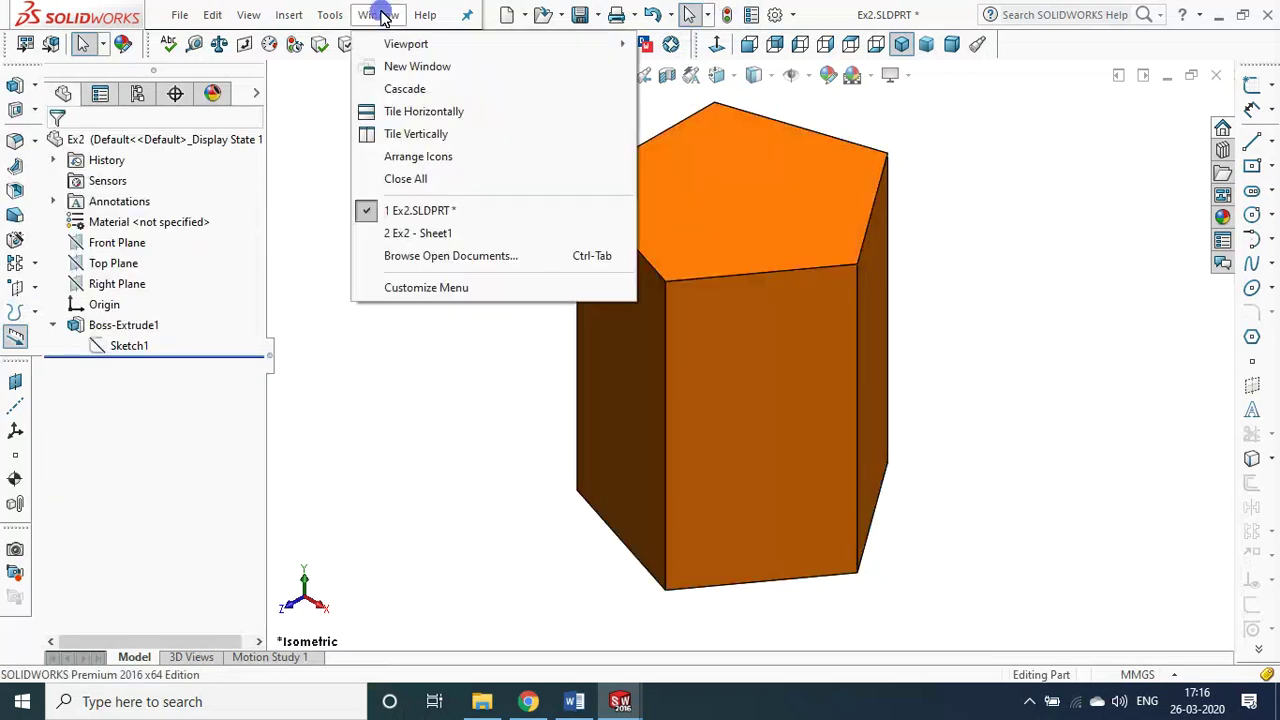
- Open the Ex2 drawing sheet and shift the side and isometric views right
{"action": "left_click", "coordinate": [438, 238]}
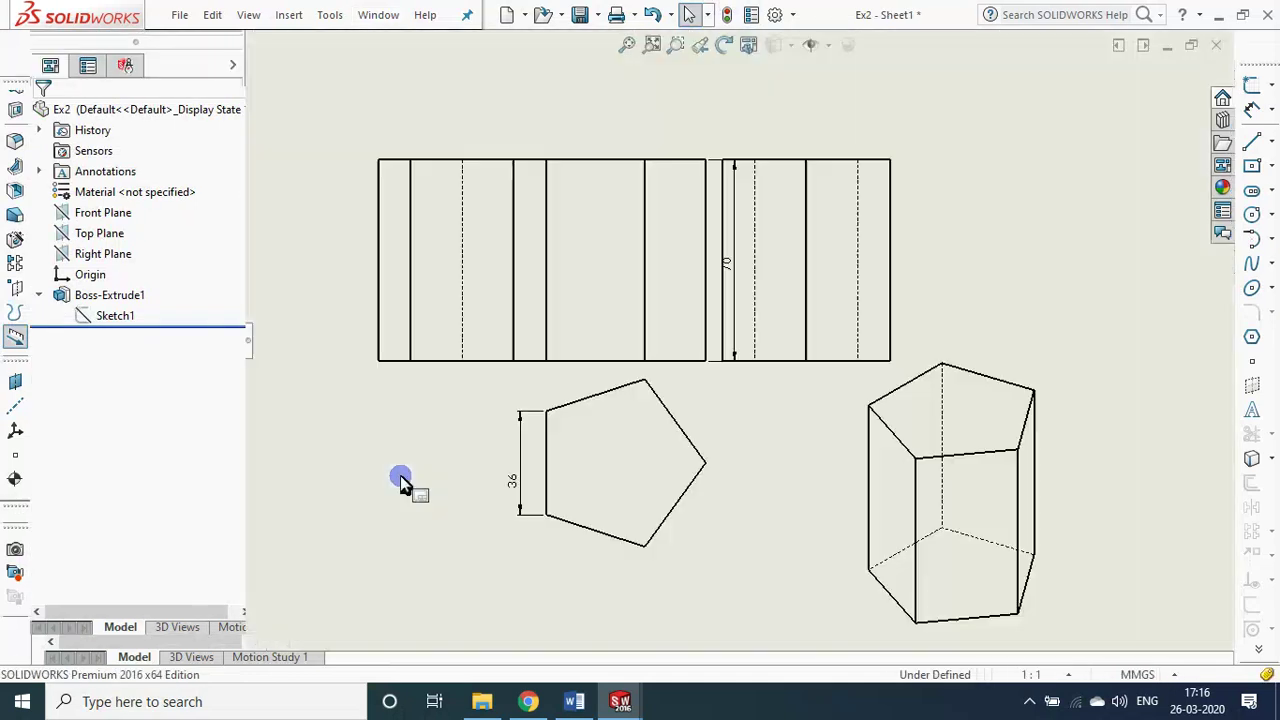
{"action": "left_click_drag", "start_coordinate": [846, 371], "coordinate": [904, 371]}
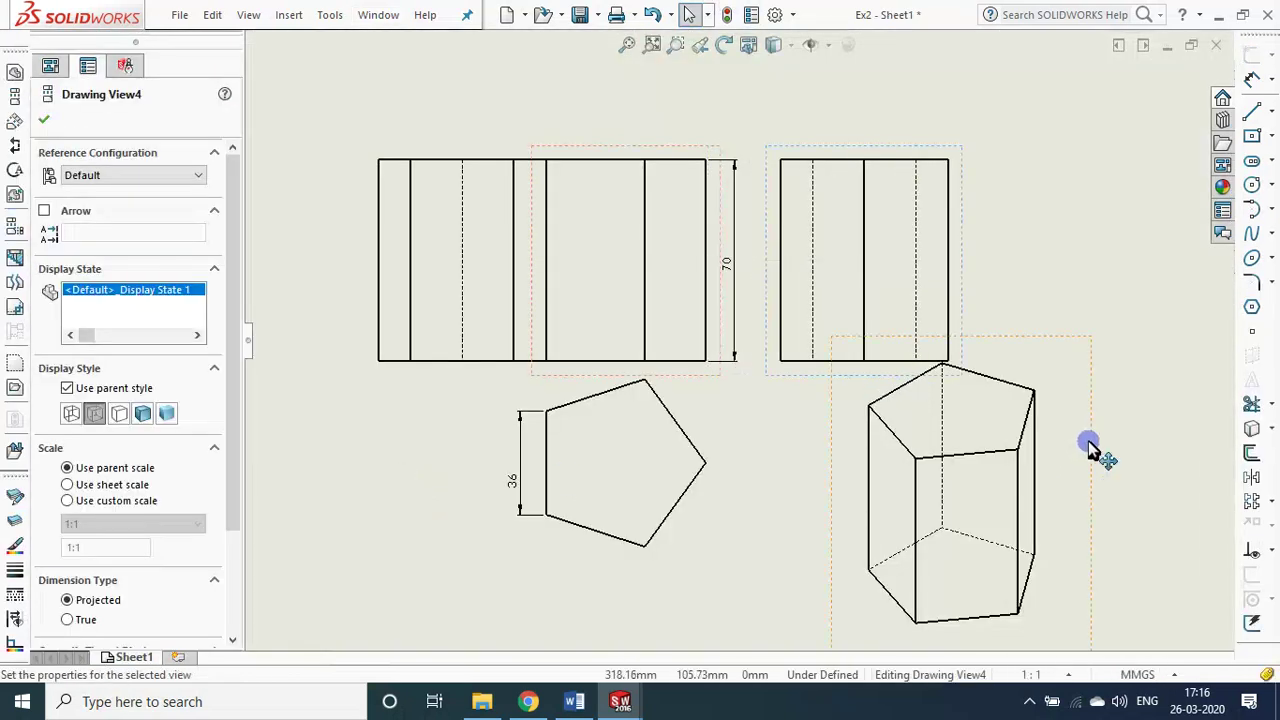
{"action": "left_click_drag", "start_coordinate": [1098, 451], "coordinate": [1185, 470]}
{"action": "left_click", "coordinate": [1023, 177]}
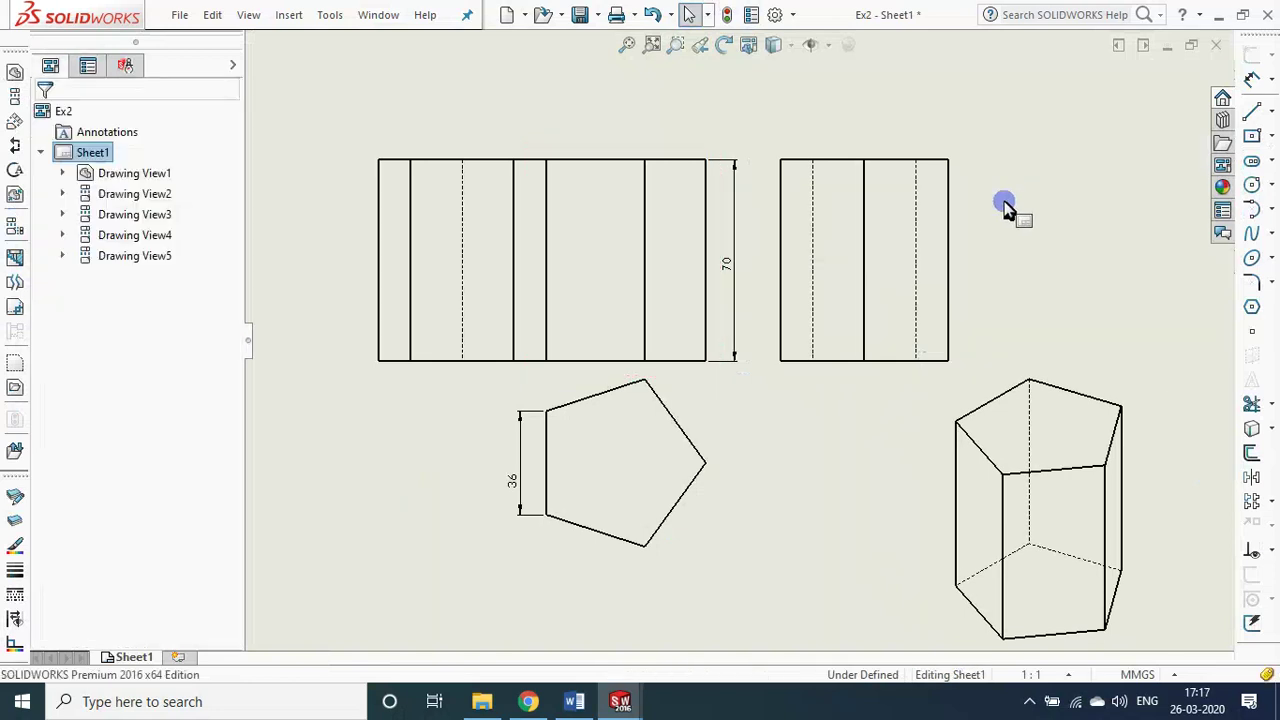
- Change the prism height dimension from 70 to 81 and rebuild
{"action": "double_click", "coordinate": [733, 271]}
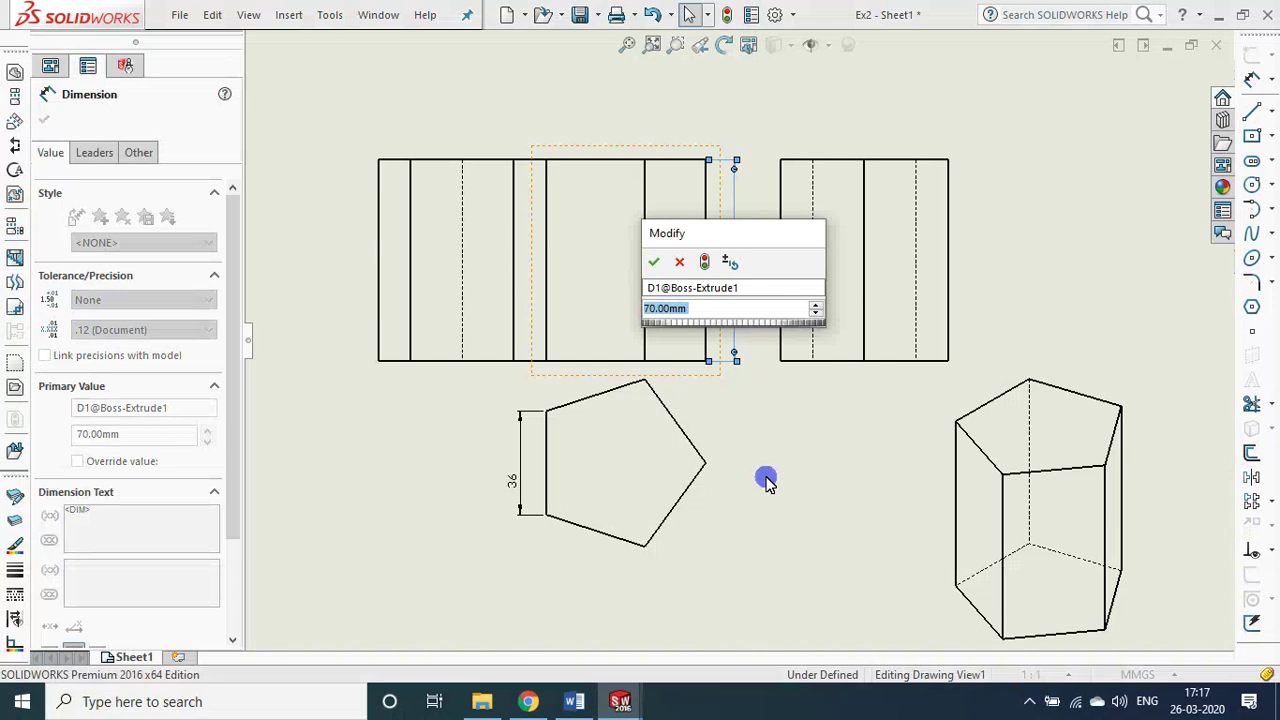
{"action": "type", "text": "81"}
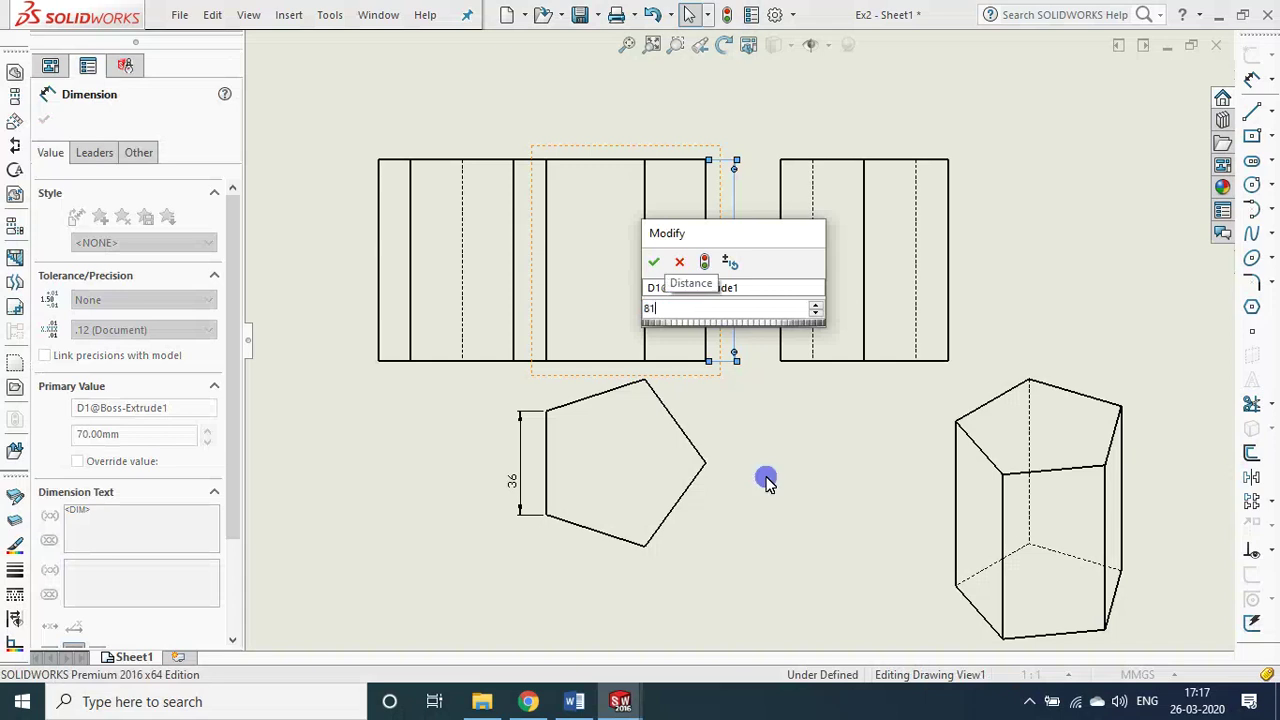
{"action": "key", "text": "Return"}
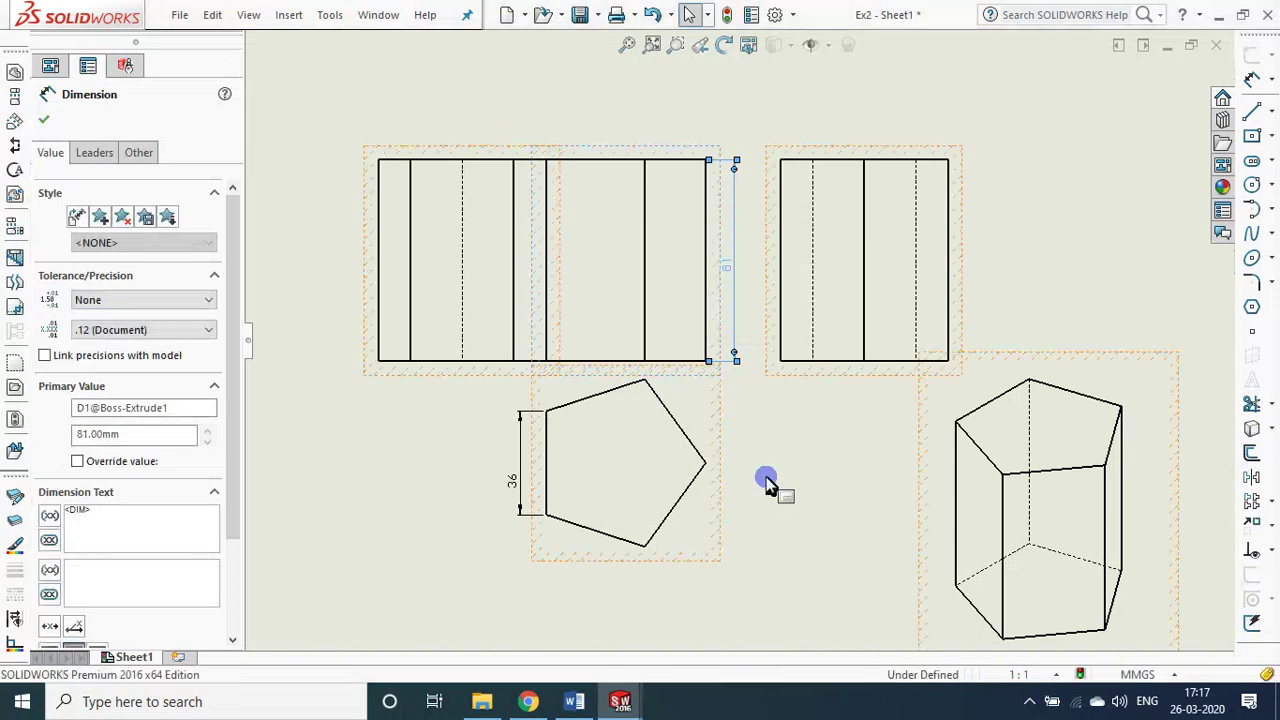
{"action": "left_click", "coordinate": [730, 18]}
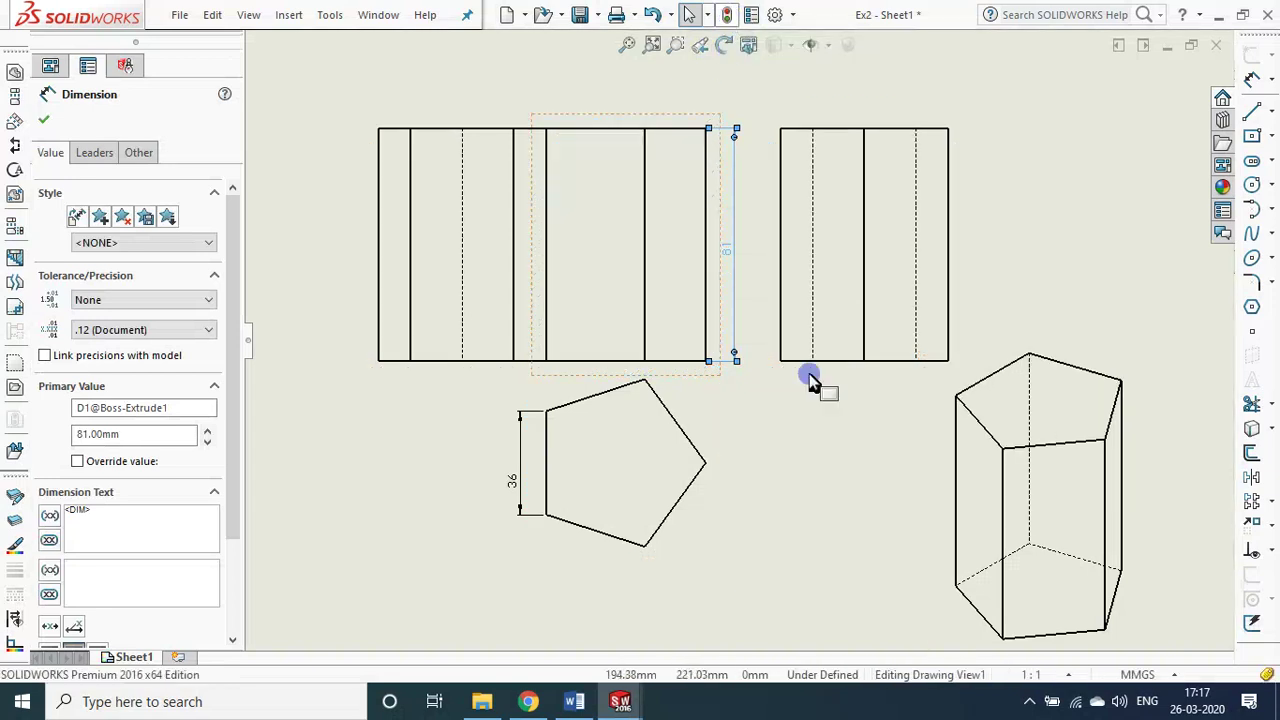
{"action": "key", "text": "Escape"}
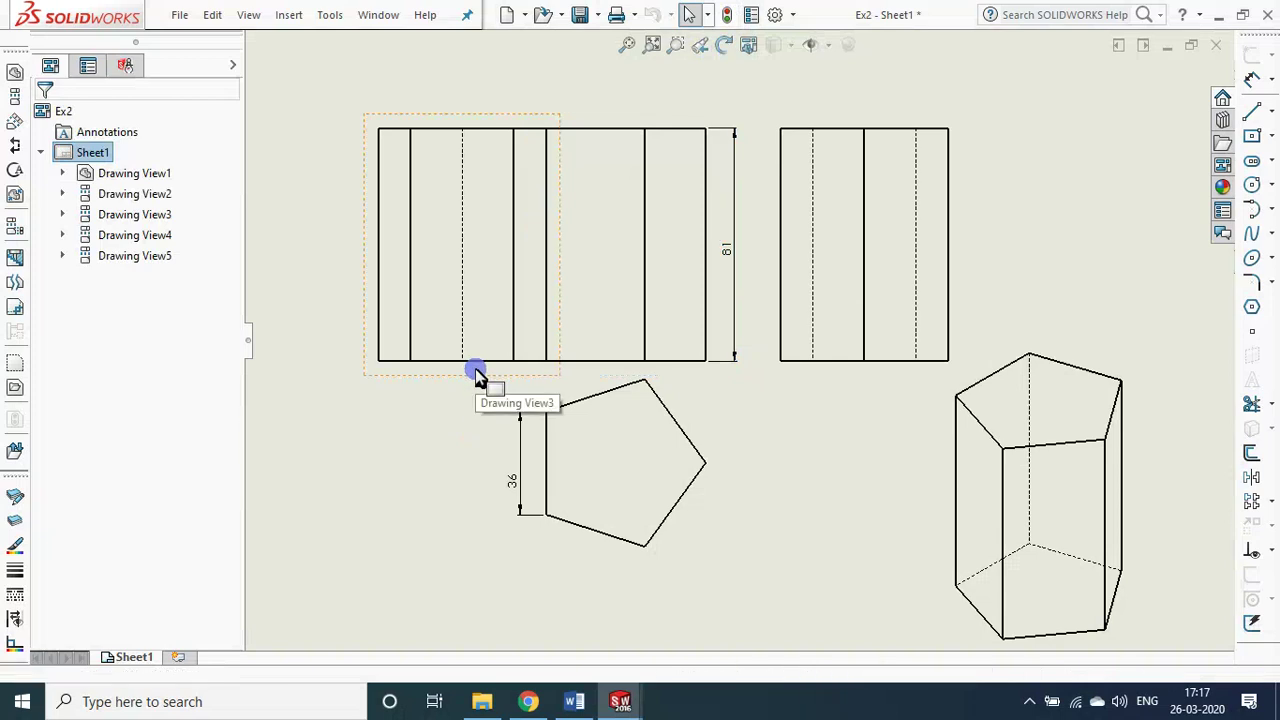
- Move the leftmost front view further left
{"action": "left_click", "coordinate": [477, 373]}
{"action": "left_click", "coordinate": [394, 477]}
{"action": "left_click_drag", "start_coordinate": [428, 388], "coordinate": [366, 371]}
{"action": "left_click", "coordinate": [828, 455]}
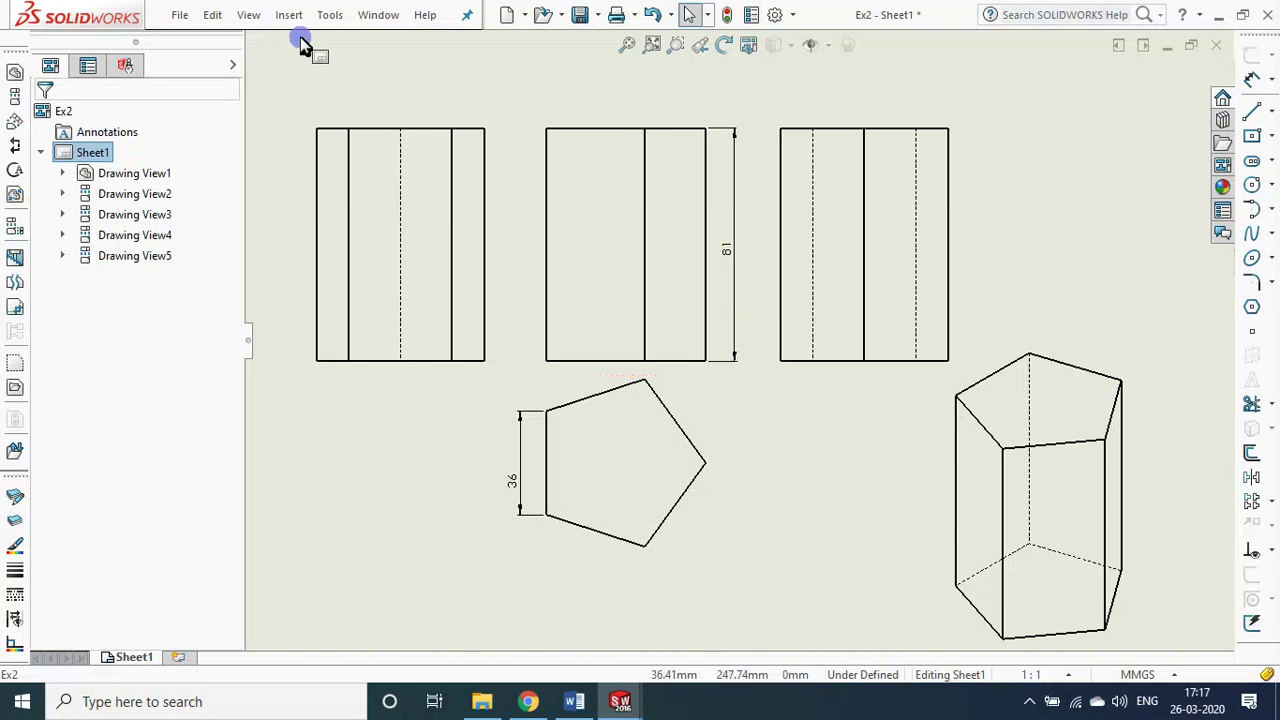
{"action": "left_click", "coordinate": [378, 15]}
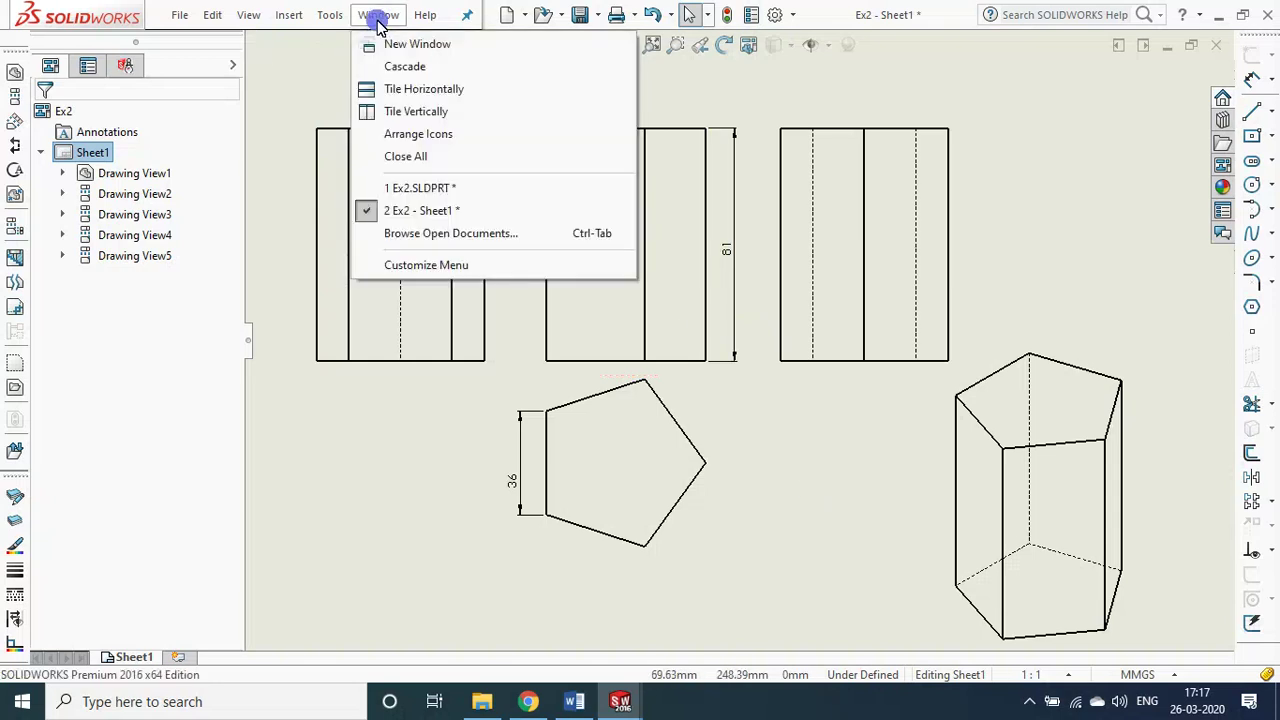
{"action": "left_click", "coordinate": [418, 190]}
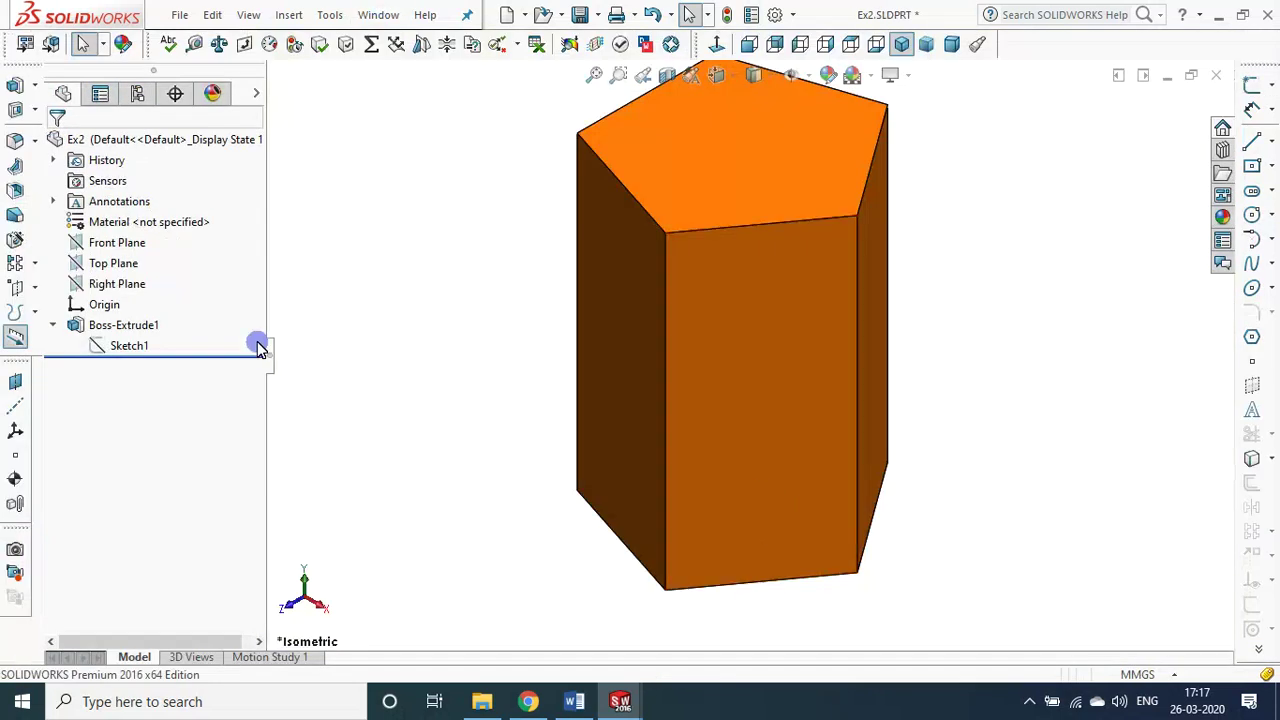
{"action": "left_click", "coordinate": [151, 325]}
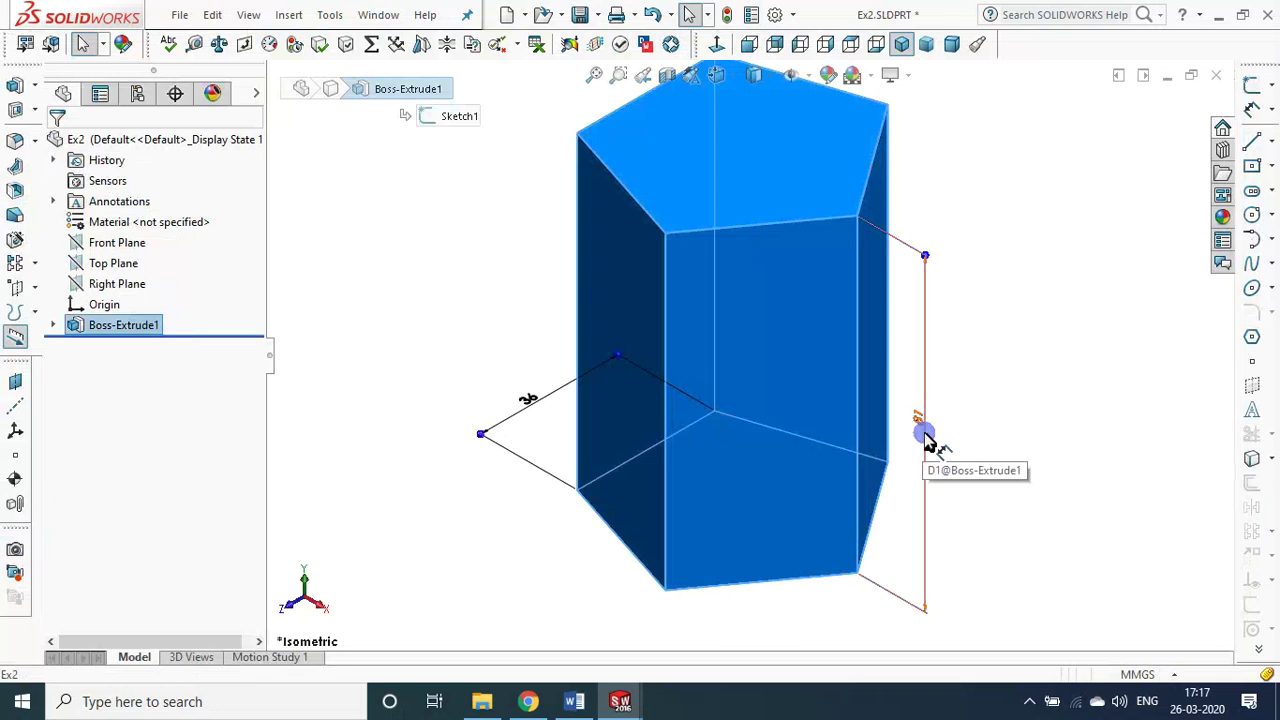
{"action": "left_click", "coordinate": [573, 700]}
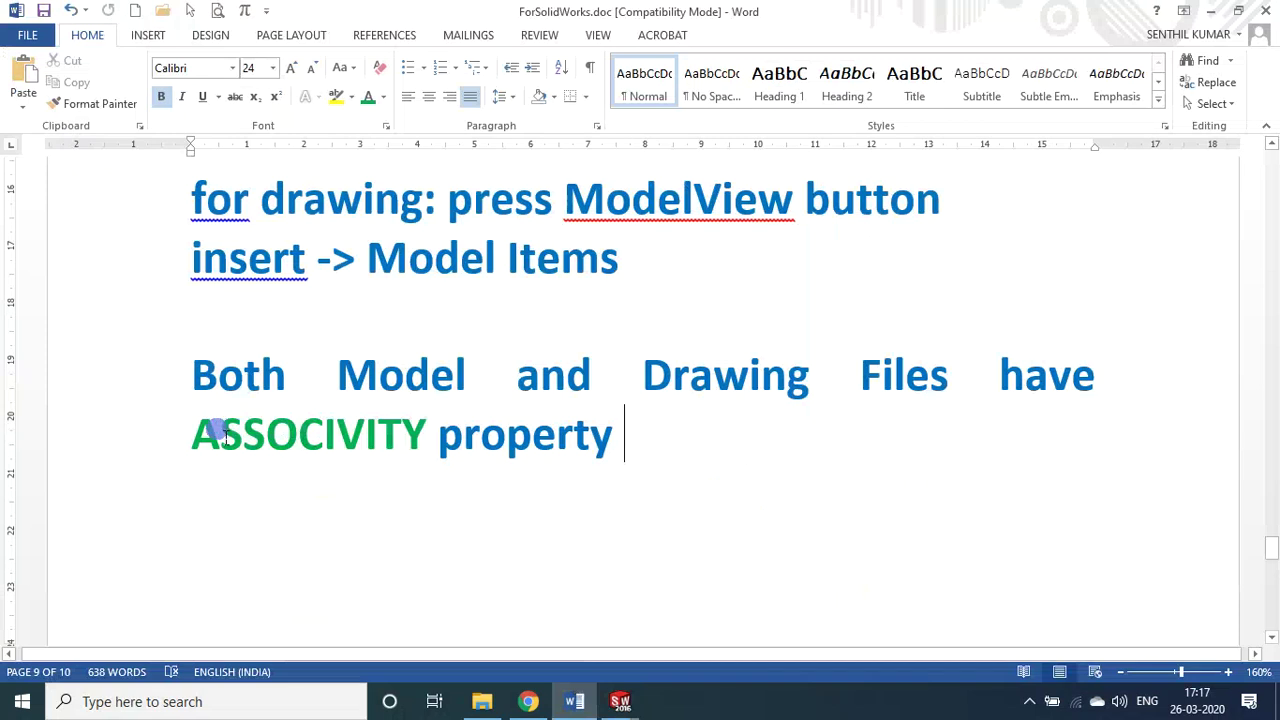
{"action": "double_click", "coordinate": [222, 437]}
{"action": "left_click", "coordinate": [684, 441]}
{"action": "key", "text": "alt+Tab"}
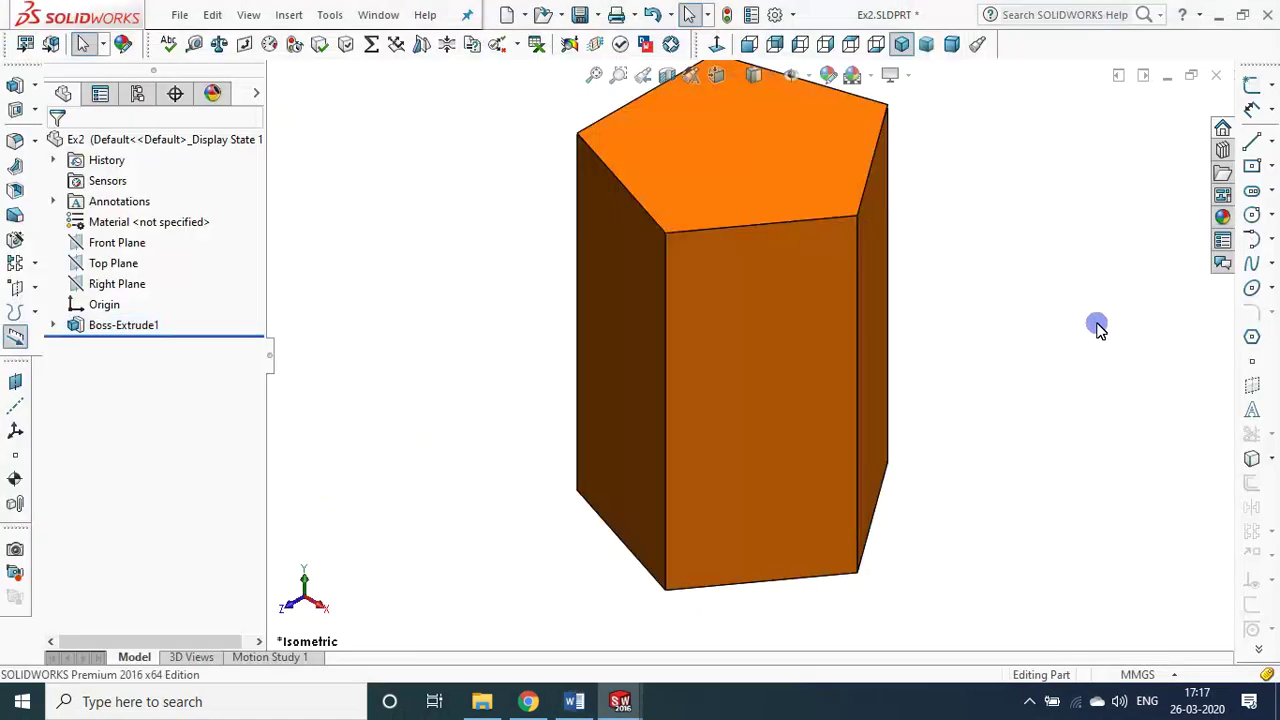
{"action": "key", "text": "ctrl+Tab"}
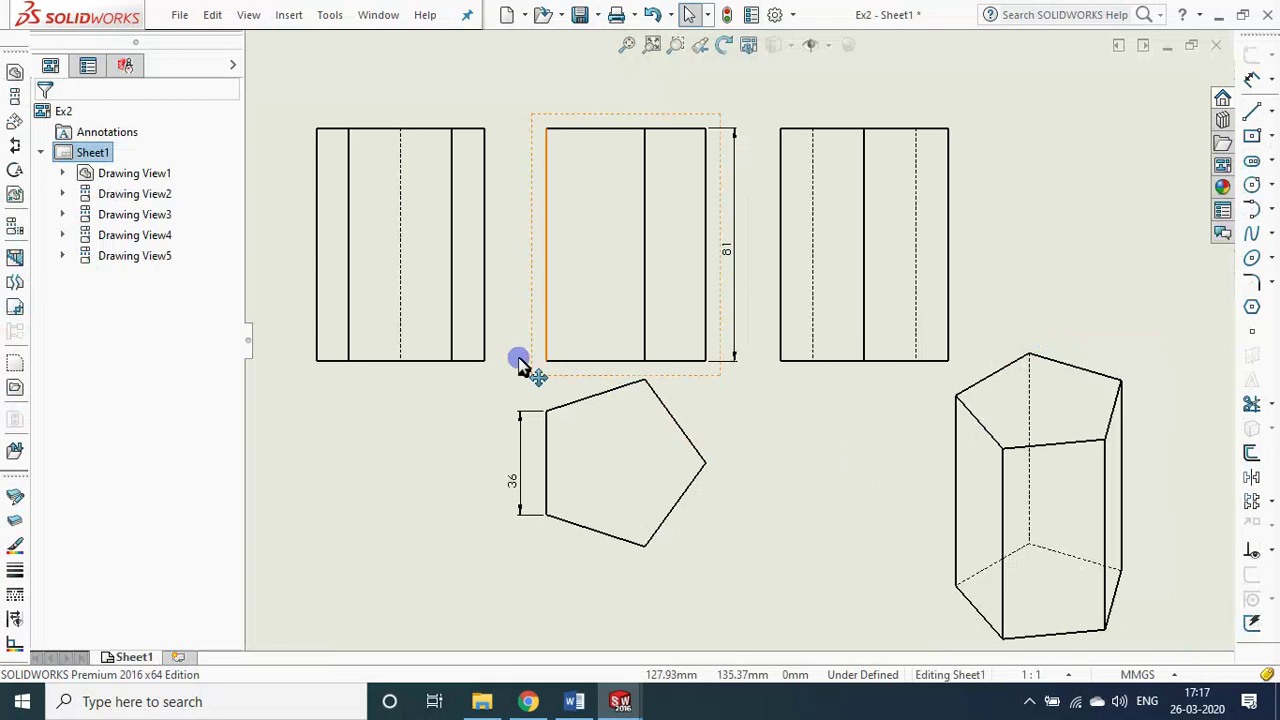
{"action": "key", "text": "f"}
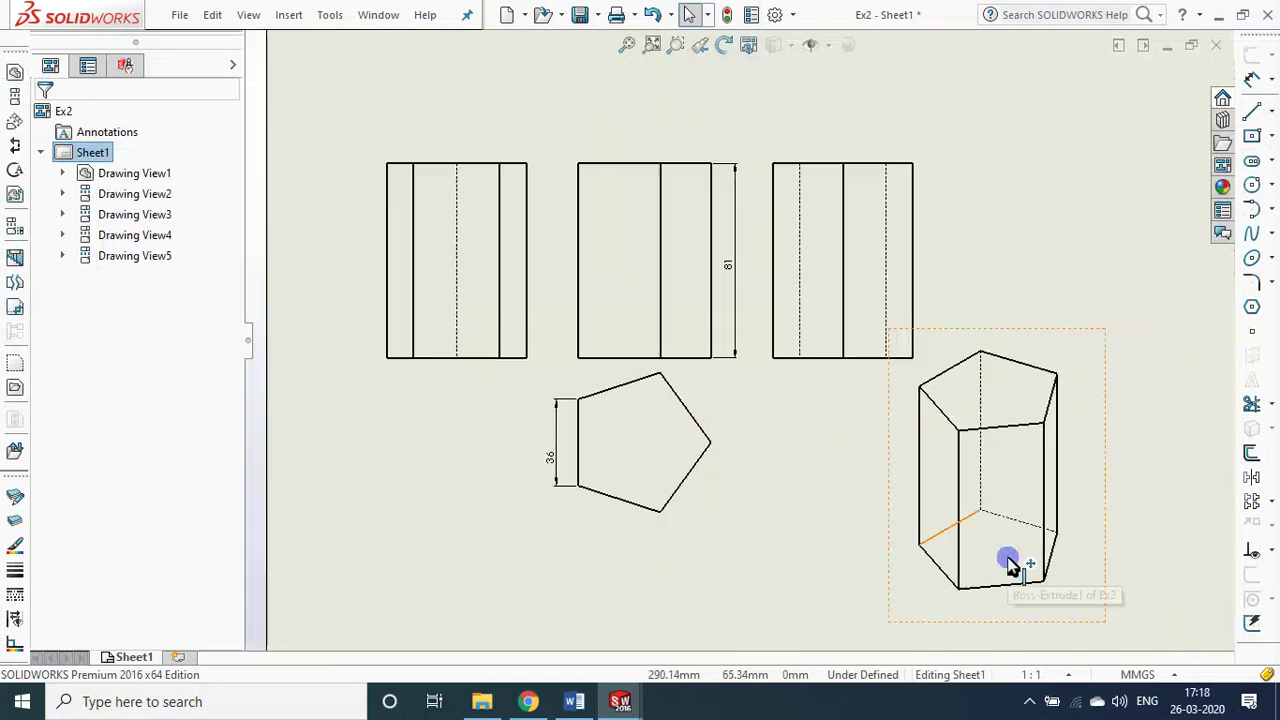
{"action": "left_click", "coordinate": [1117, 474]}
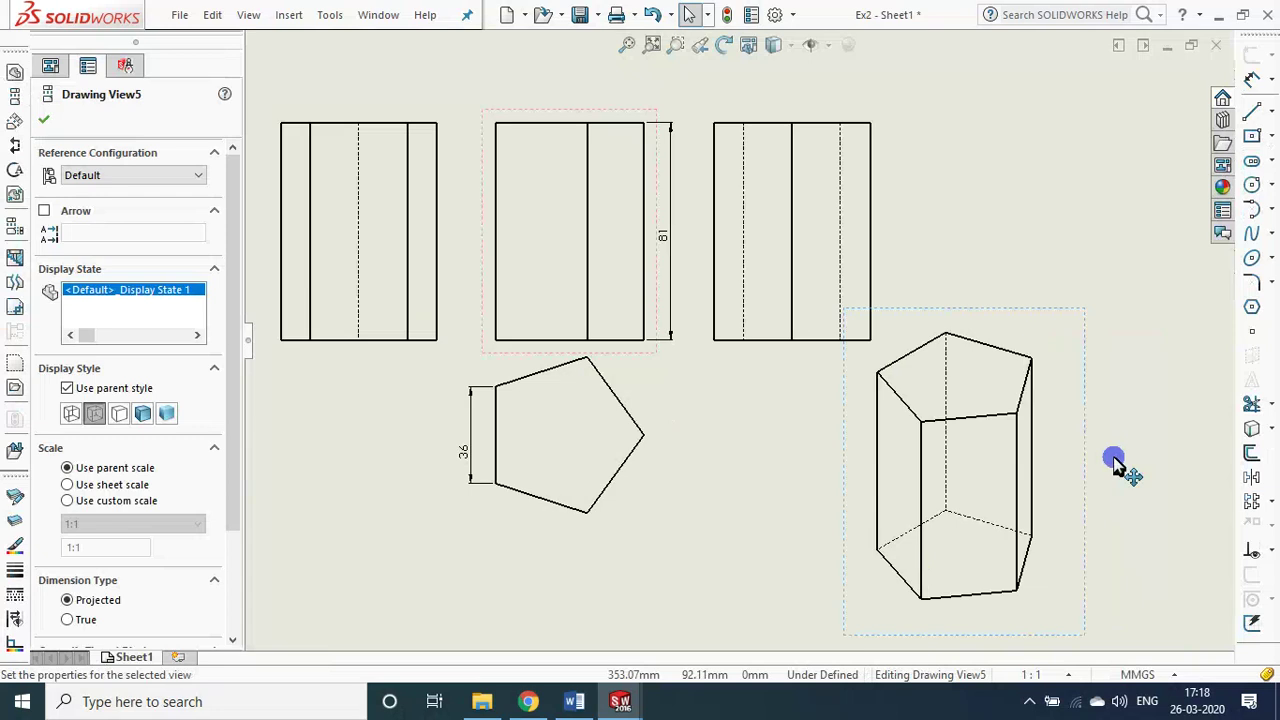
{"action": "left_click", "coordinate": [1122, 495]}
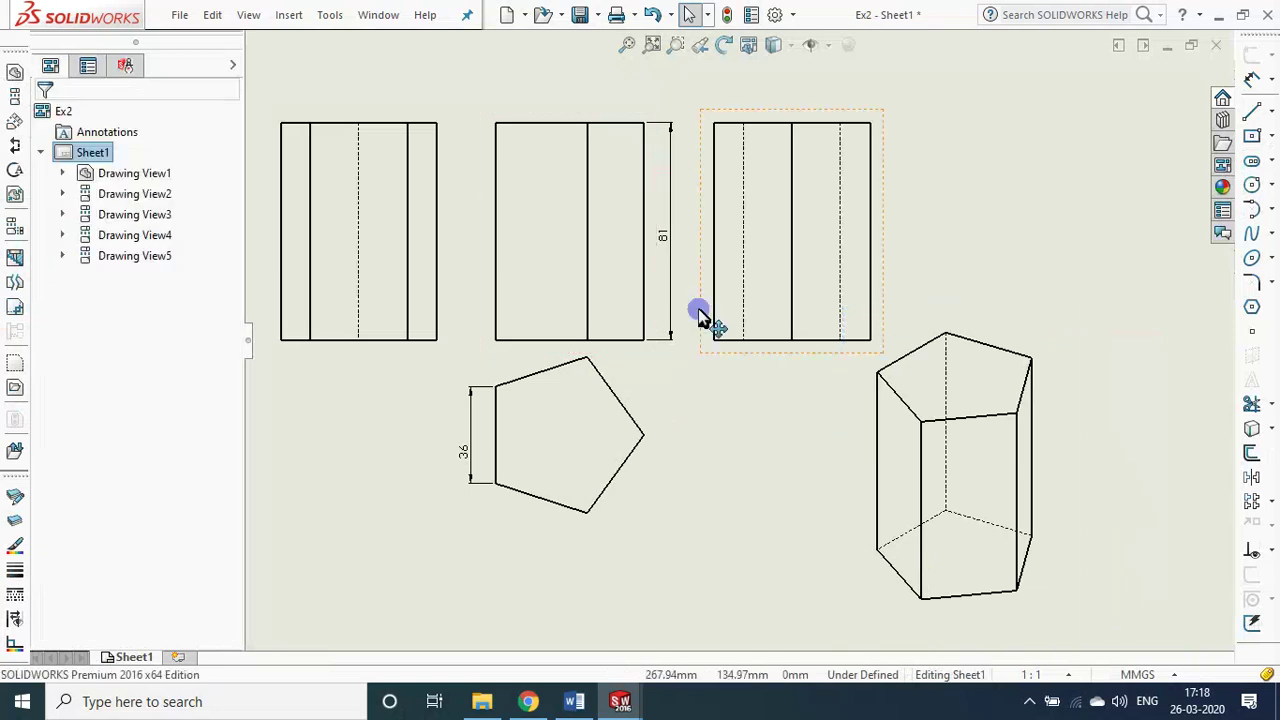
{"action": "left_click", "coordinate": [720, 358]}
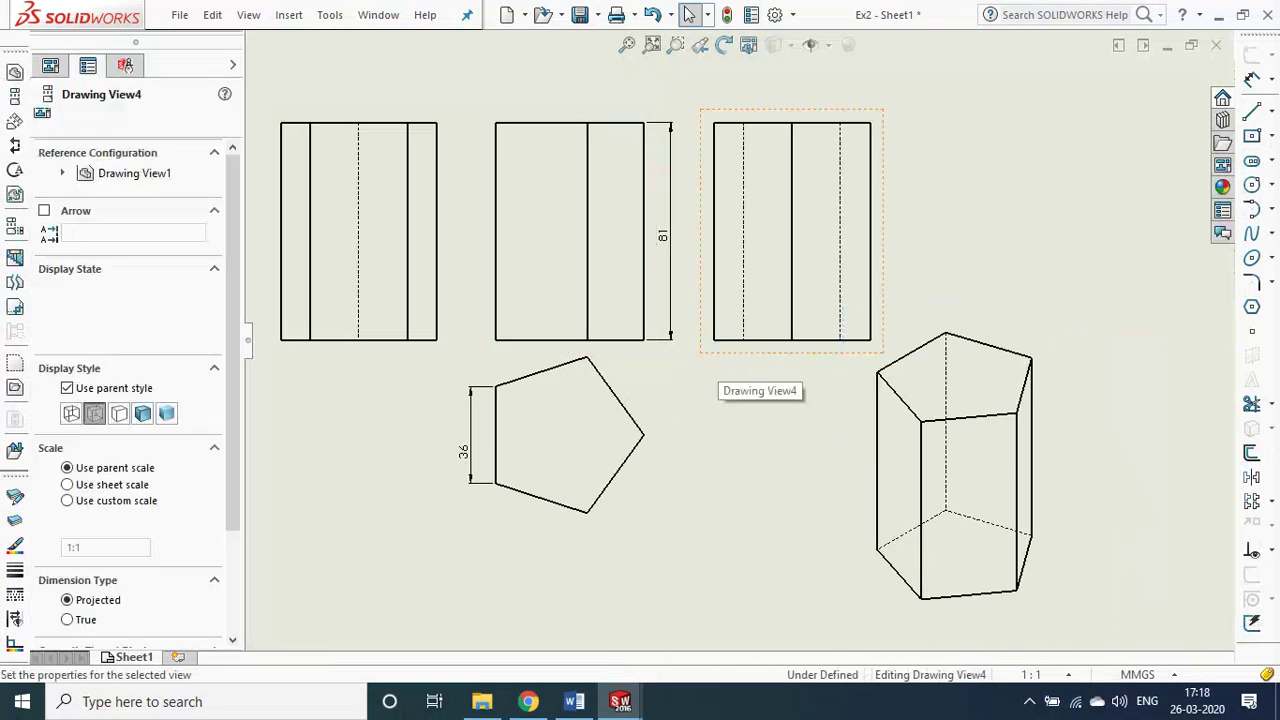
{"action": "left_click", "coordinate": [716, 458]}
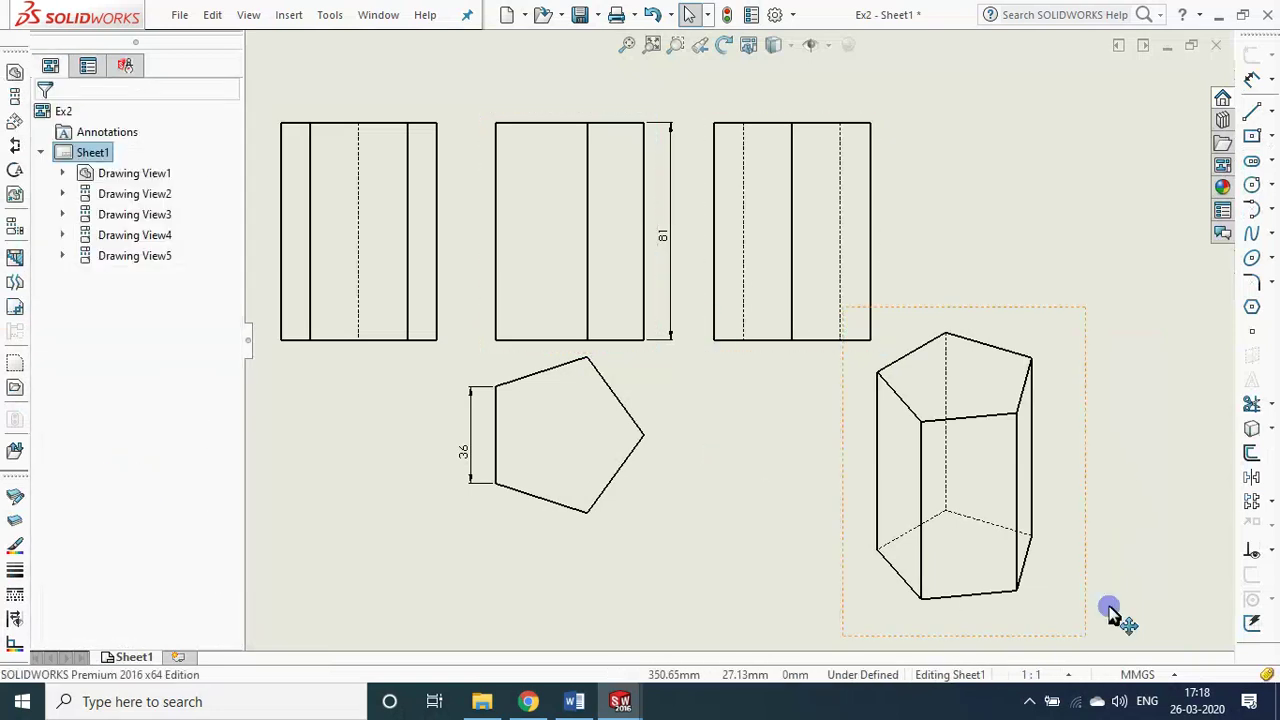
{"action": "left_click", "coordinate": [1086, 458]}
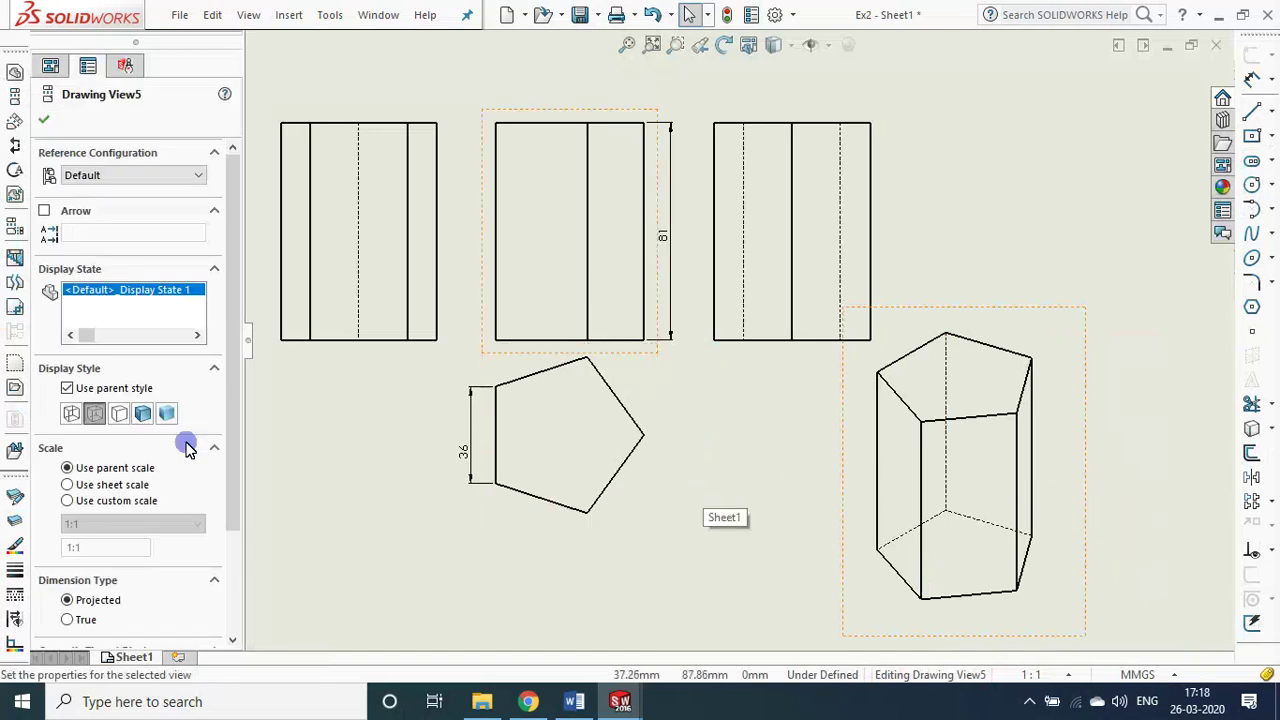
{"action": "left_click", "coordinate": [708, 534]}
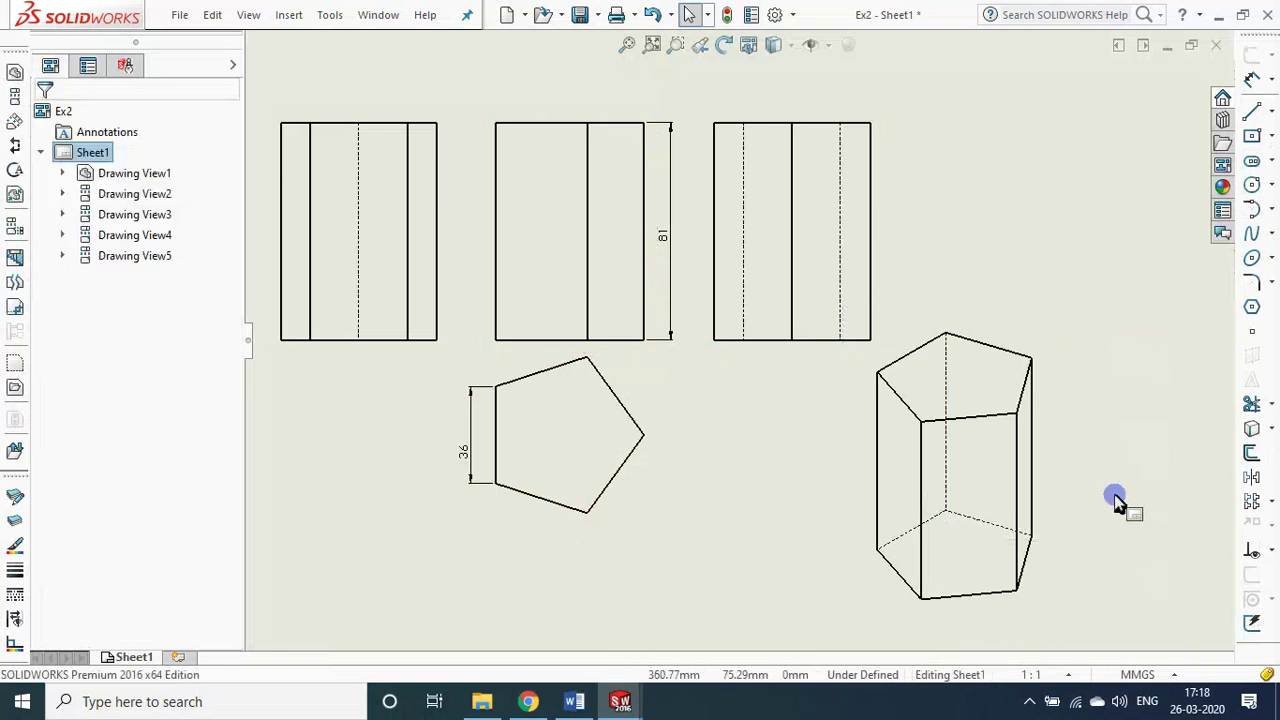
{"action": "left_click", "coordinate": [1080, 488]}
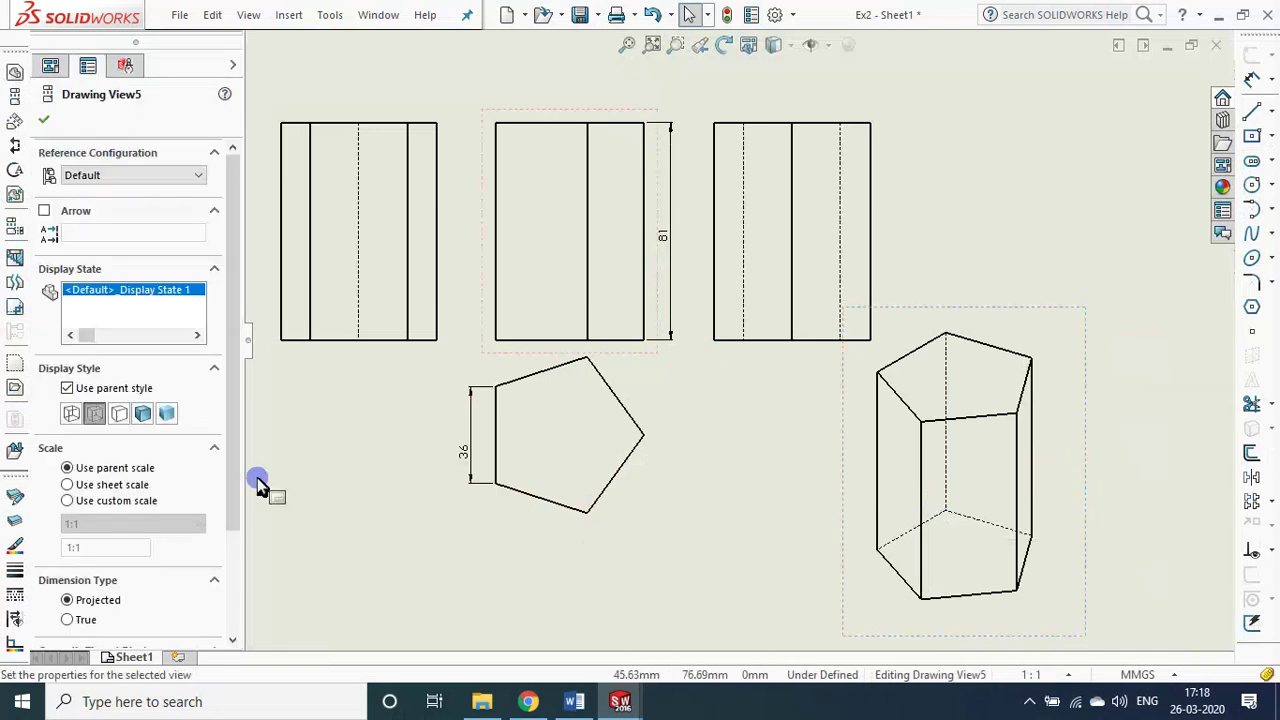
{"action": "left_click", "coordinate": [118, 416]}
{"action": "left_click", "coordinate": [1114, 617]}
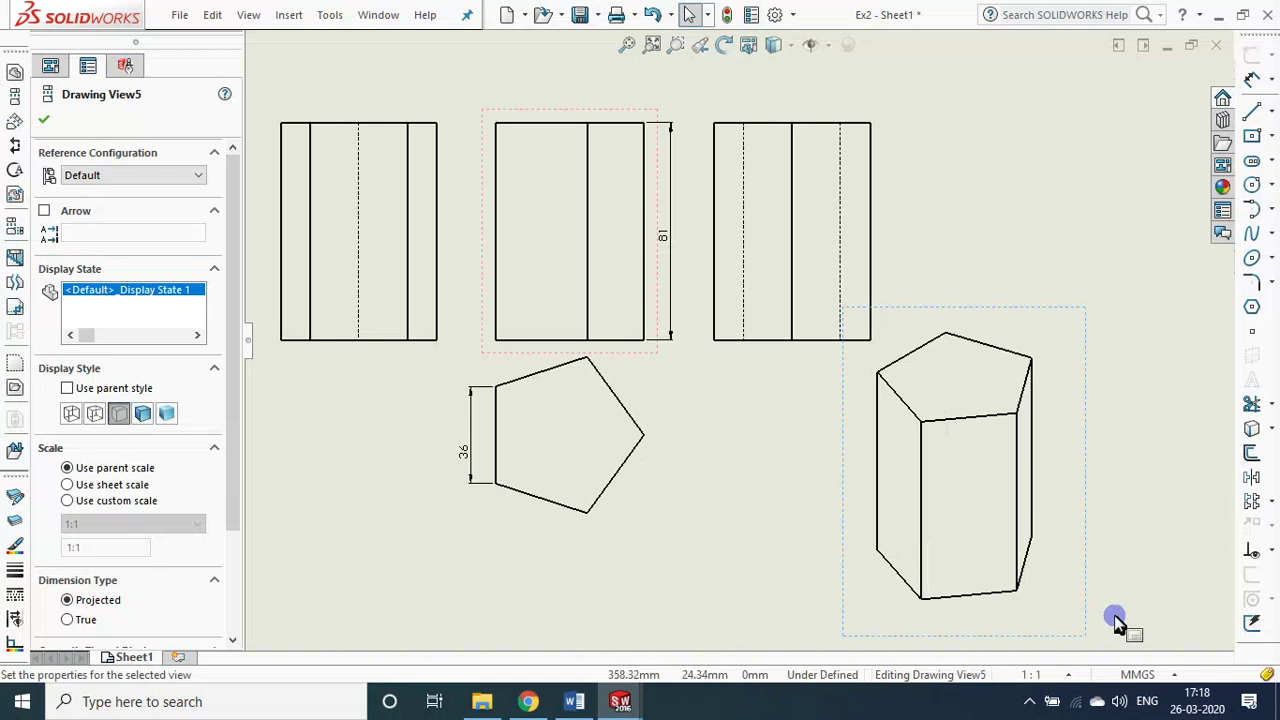
{"action": "left_click", "coordinate": [1153, 497]}
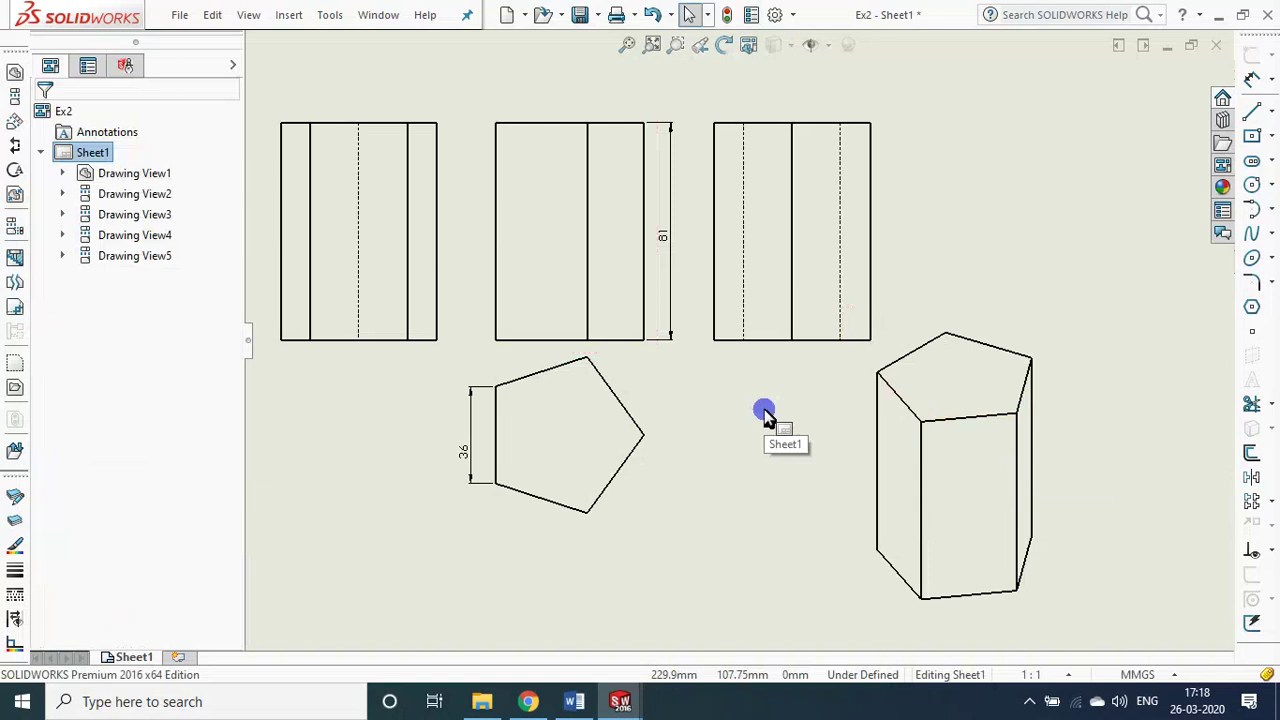
{"action": "scroll", "coordinate": [763, 413], "scroll_direction": "up", "scroll_amount": 2}
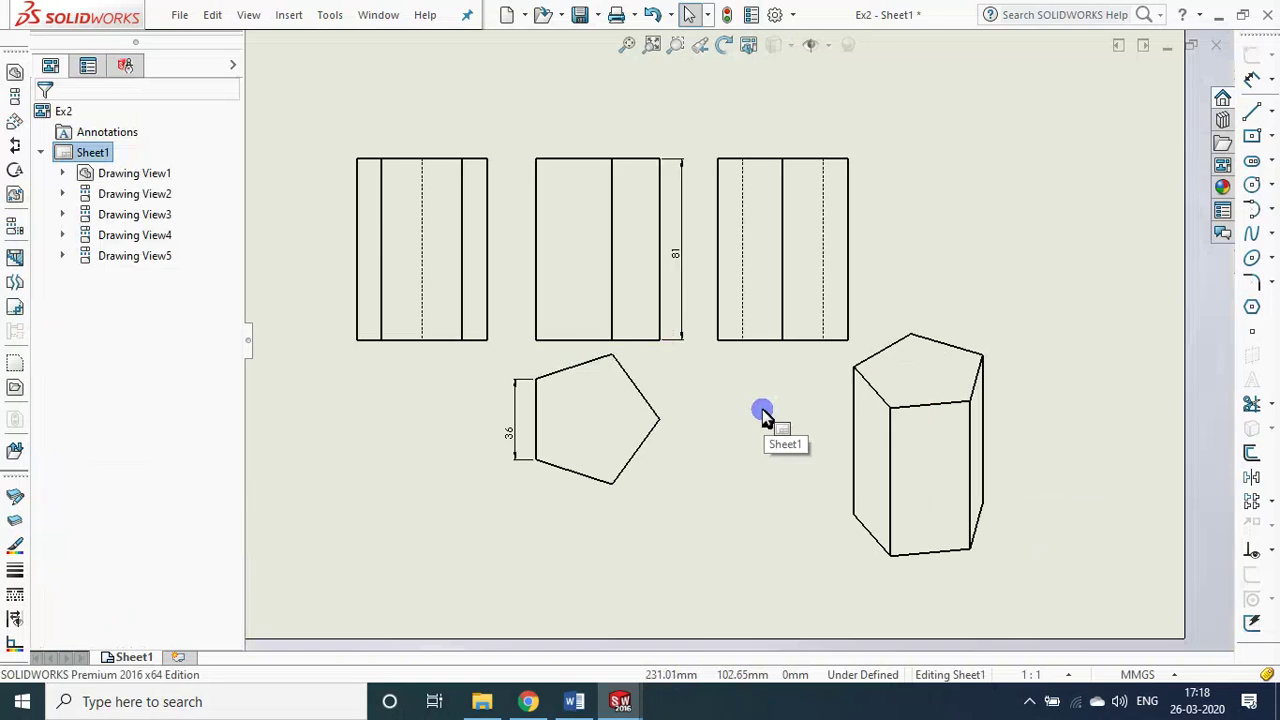
{"action": "scroll", "coordinate": [512, 408], "scroll_direction": "down", "scroll_amount": 1}
- Change the 36 pentagon side dimension to 25
{"action": "left_click", "coordinate": [543, 440]}
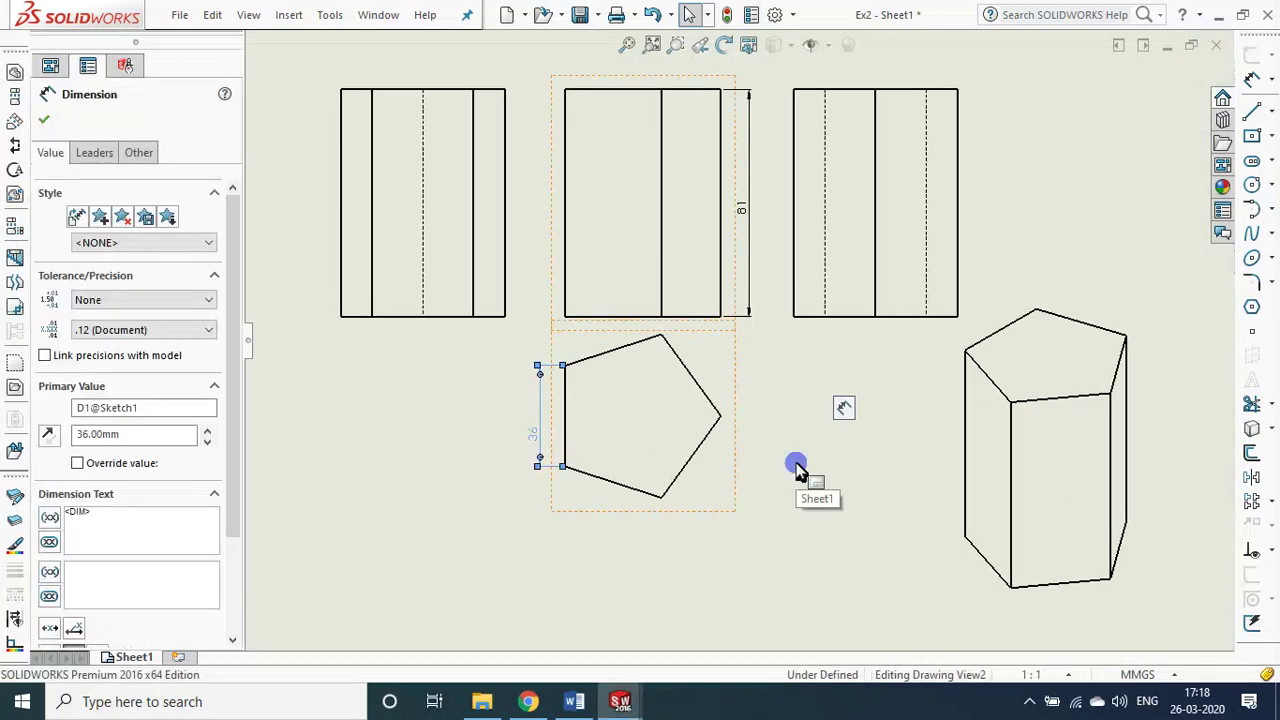
{"action": "double_click", "coordinate": [540, 440]}
{"action": "type", "text": "25"}
{"action": "key", "text": "Return"}
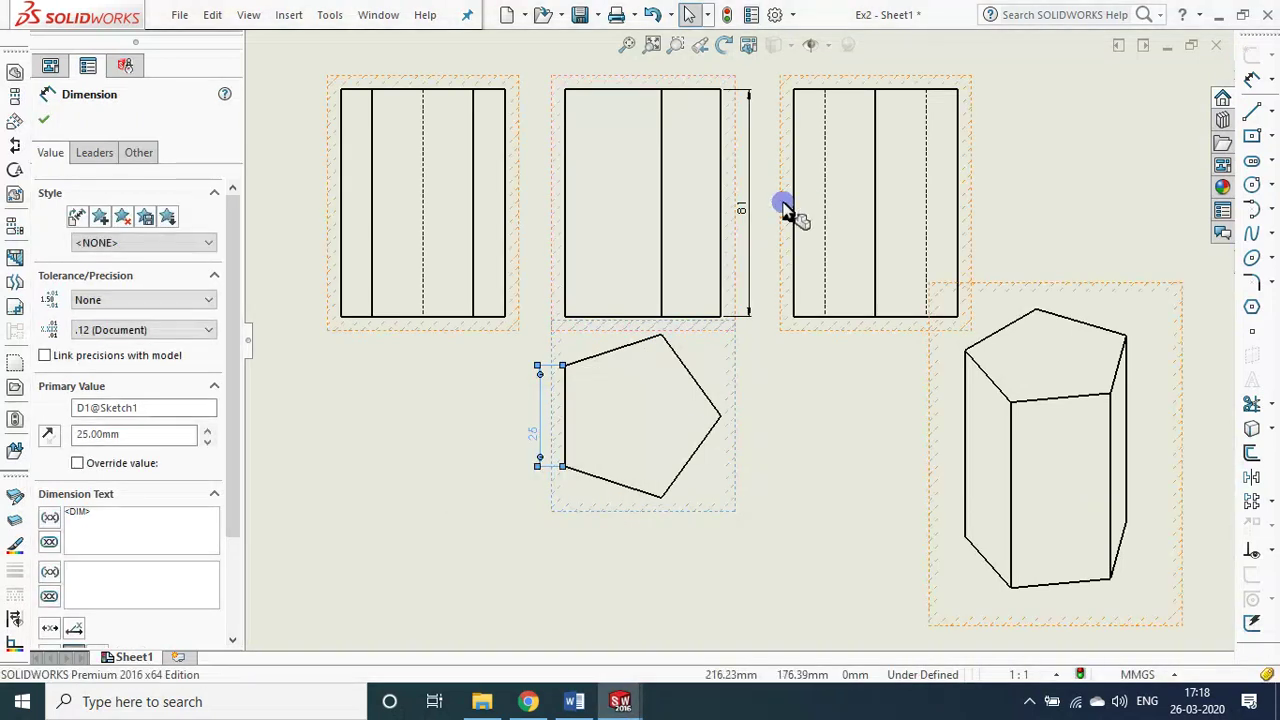
- Change the 81 height to 70, then rebuild and save the drawing
{"action": "double_click", "coordinate": [746, 207]}
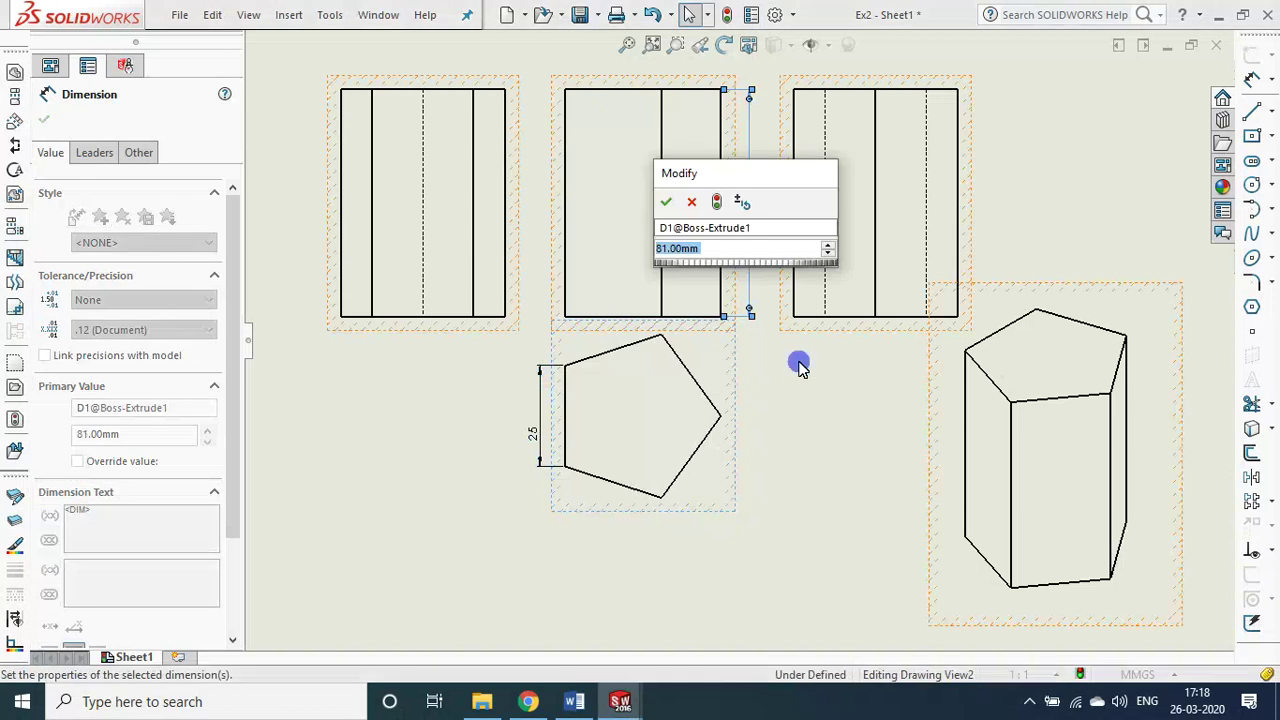
{"action": "type", "text": "70"}
{"action": "key", "text": "Return"}
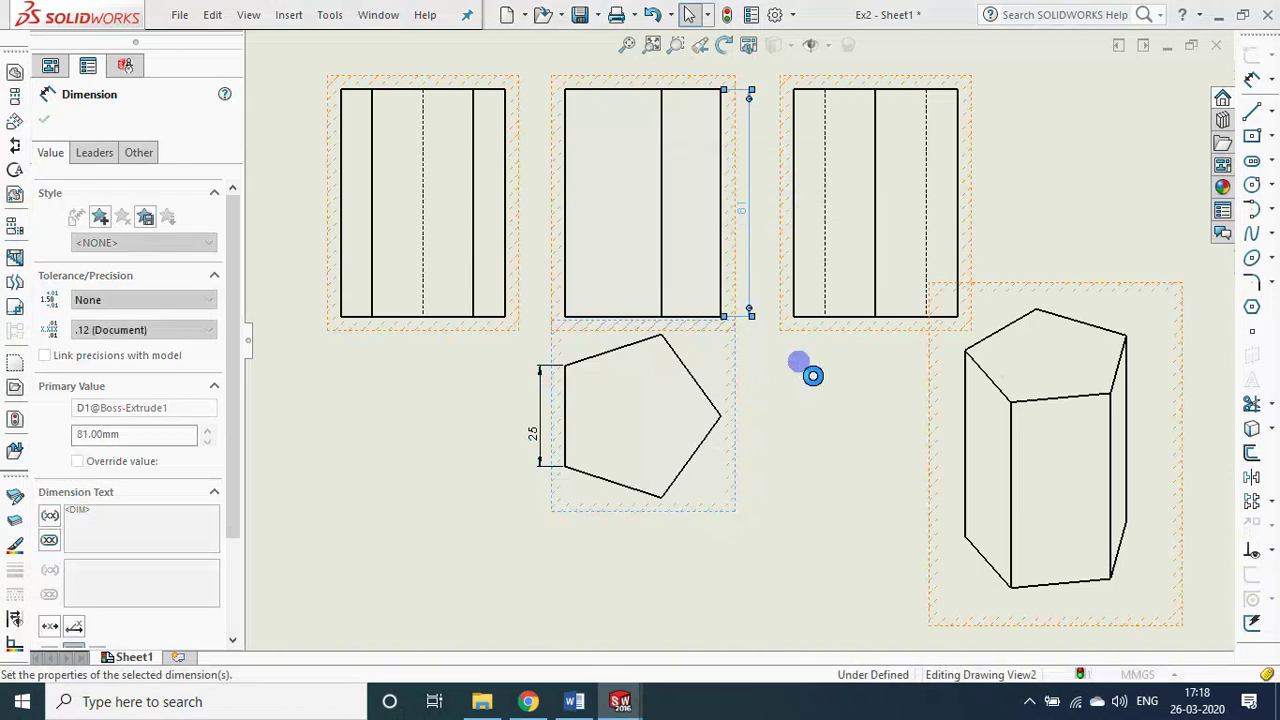
{"action": "left_click", "coordinate": [866, 452]}
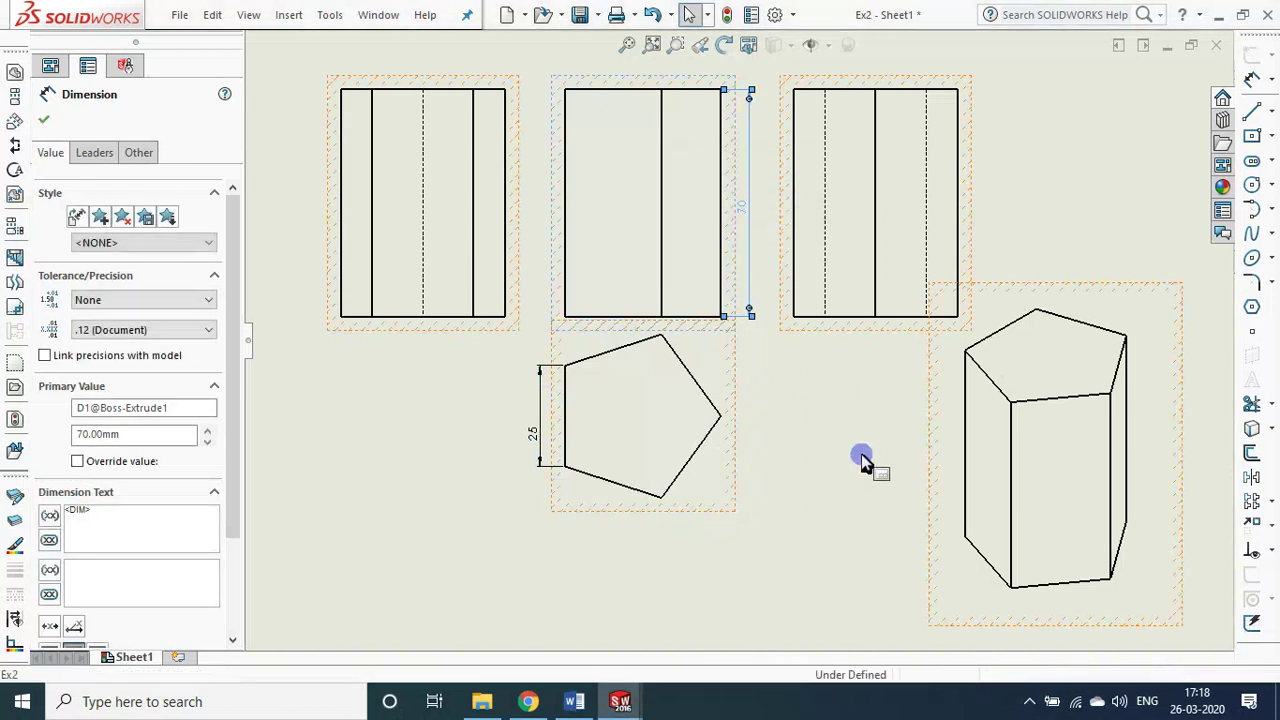
{"action": "left_click", "coordinate": [727, 14]}
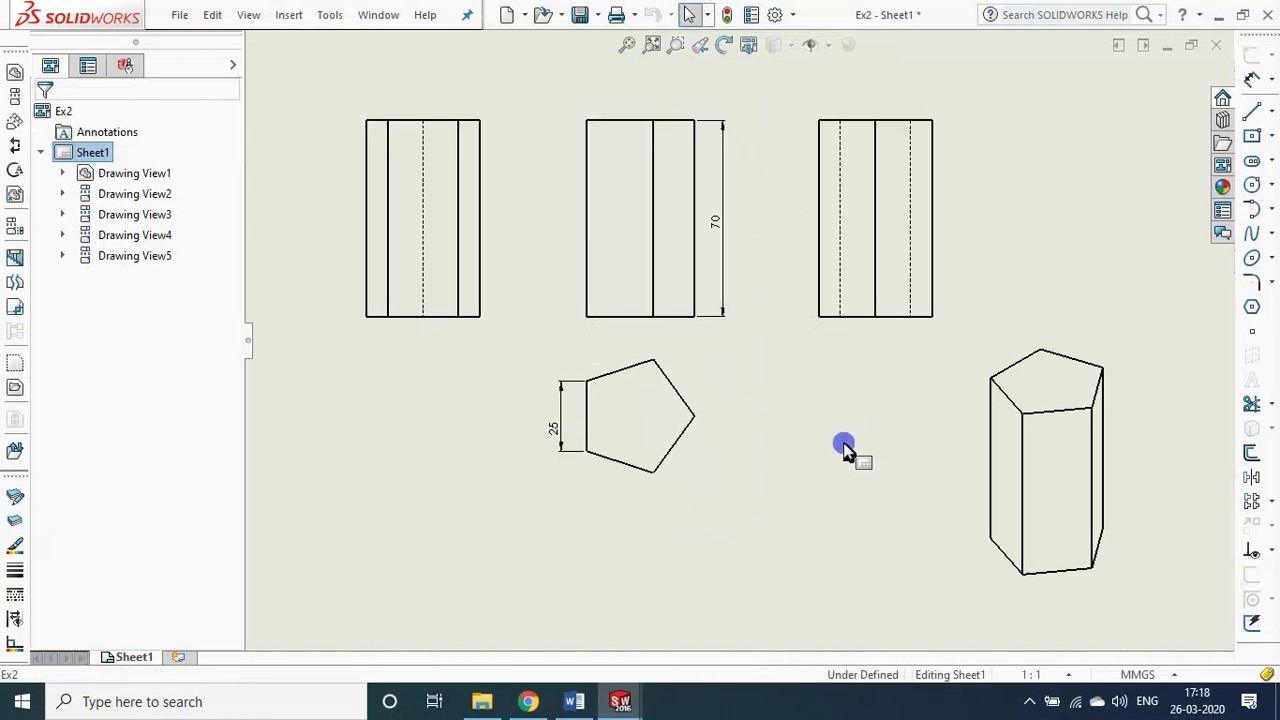
{"action": "key", "text": "ctrl+s"}
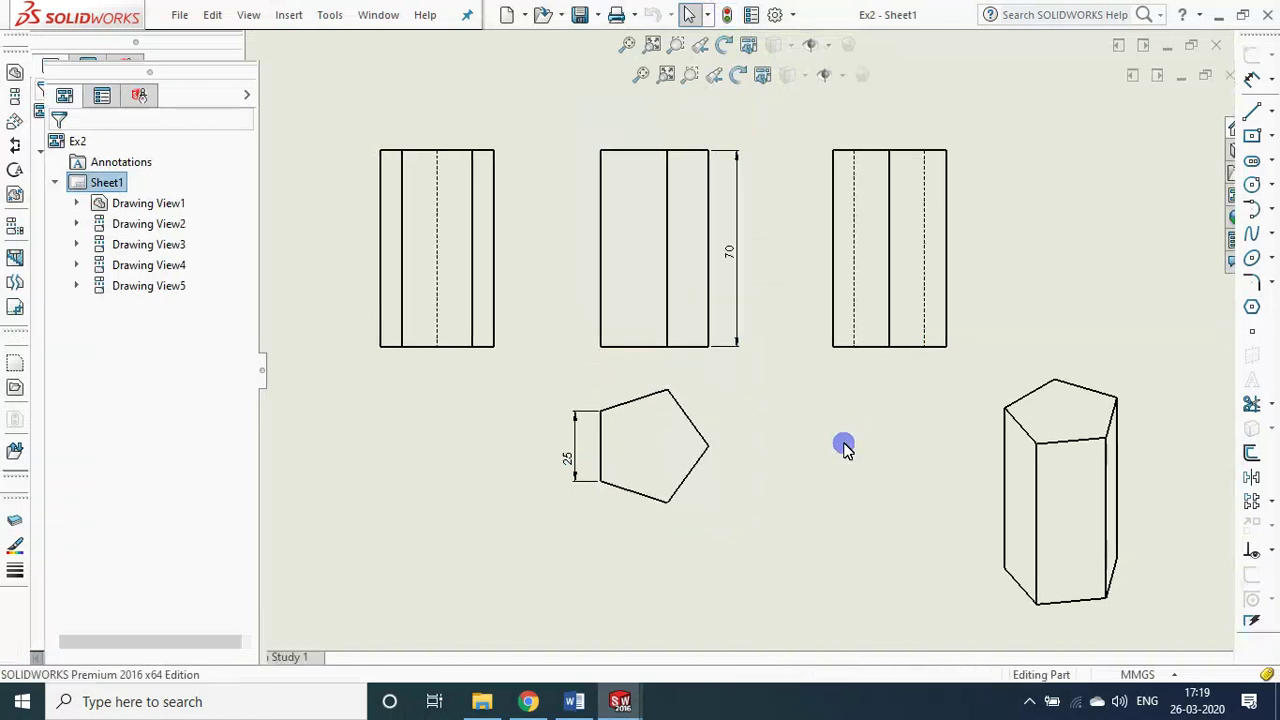
- Display Boss-Extrude1's 25 side and 70 height dimensions on the Ex2 part prism
{"action": "key", "text": "ctrl+Tab"}
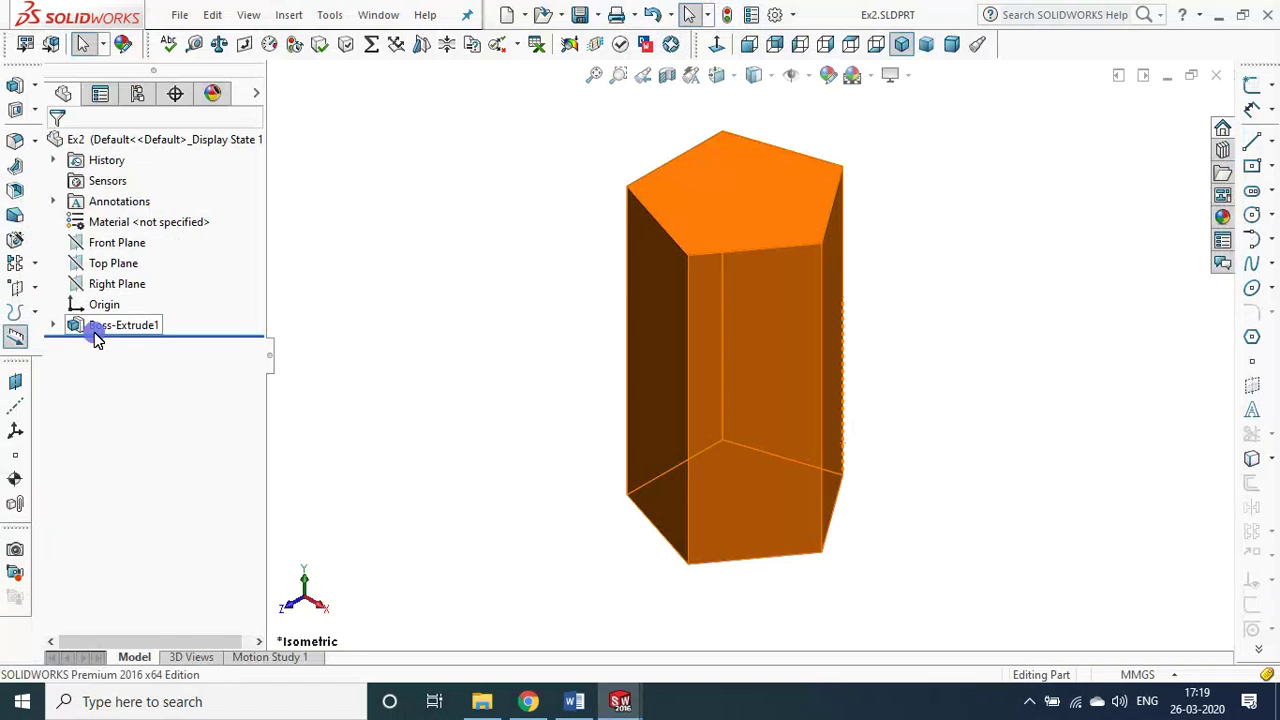
{"action": "double_click", "coordinate": [95, 325]}
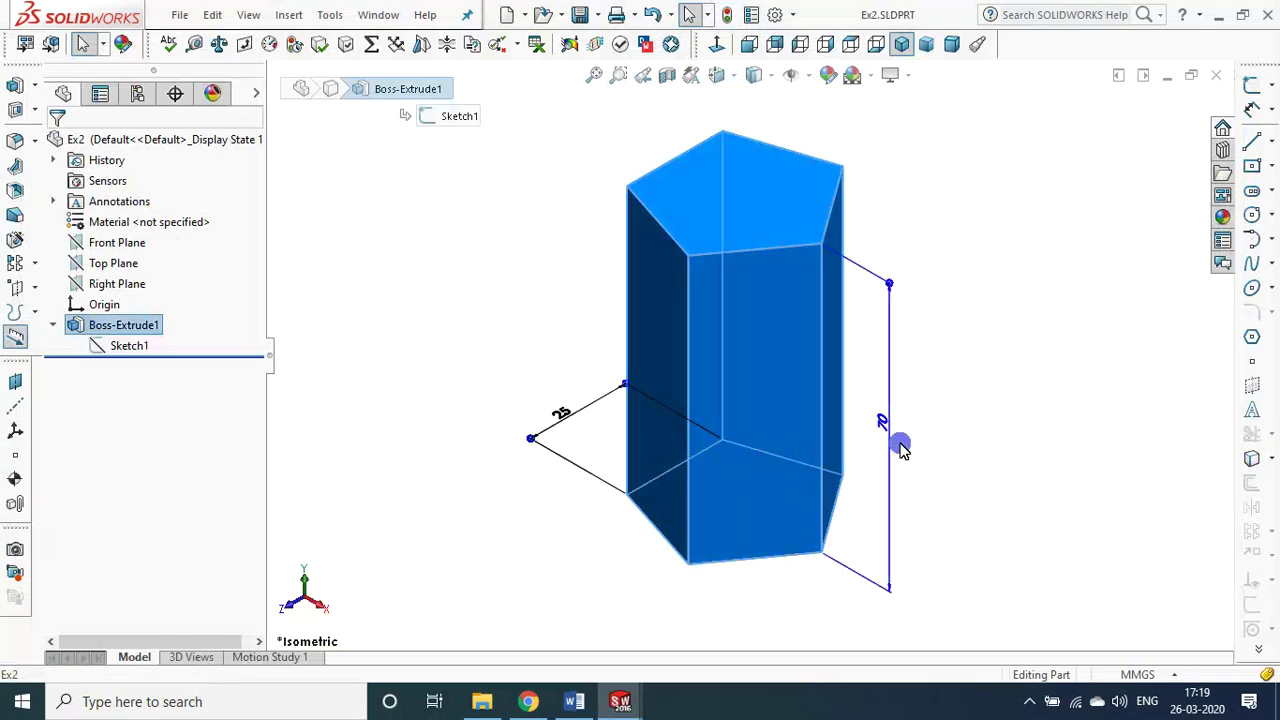
{"action": "left_click", "coordinate": [962, 434]}
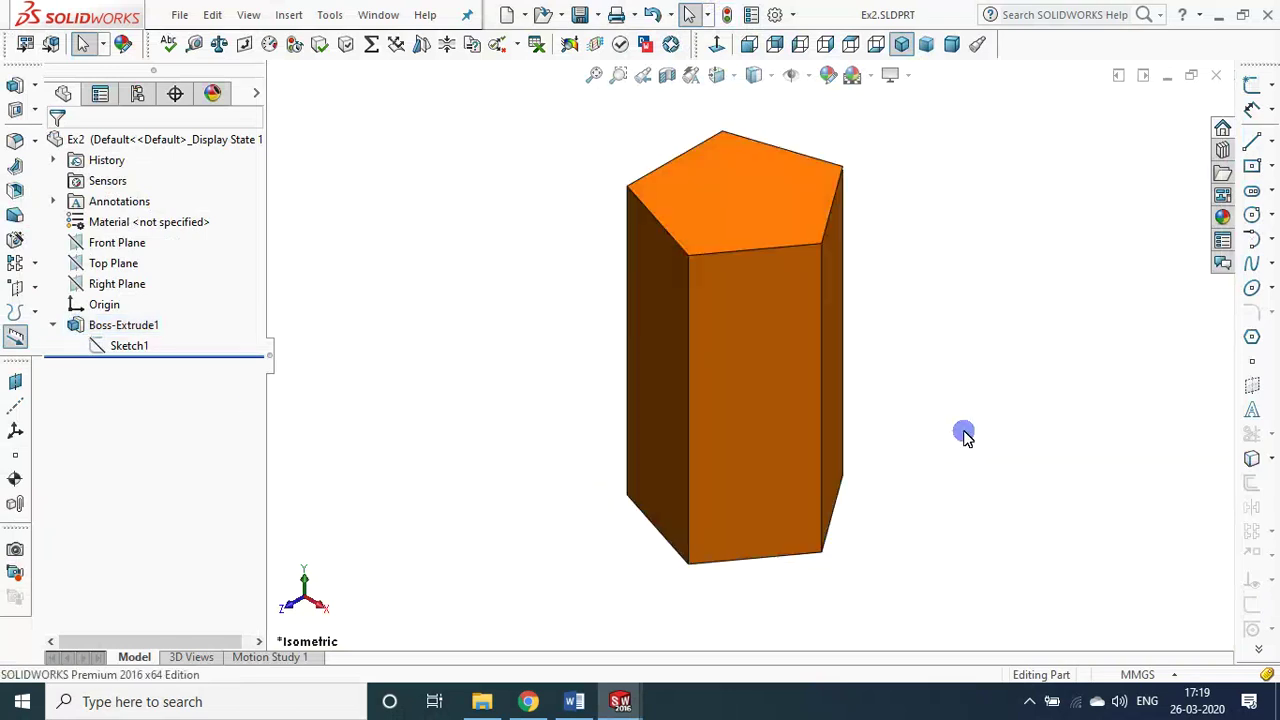
{"action": "key", "text": "ctrl+Tab"}
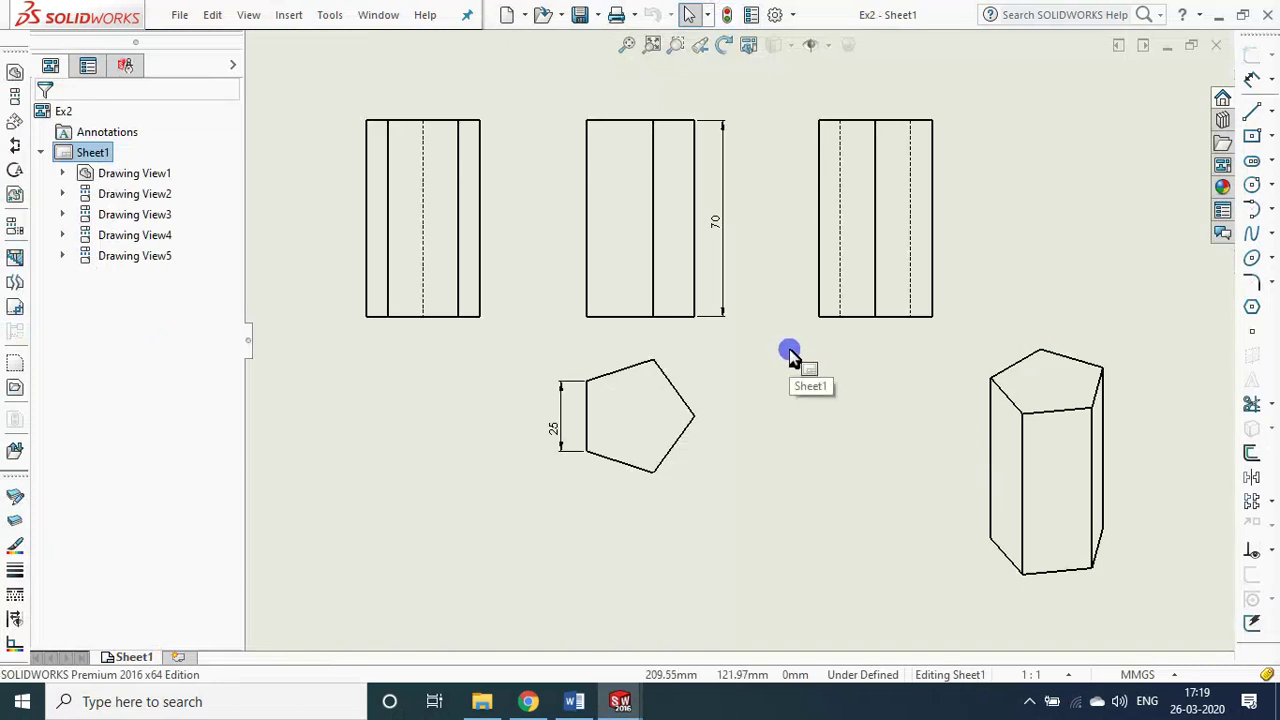
{"action": "key", "text": "ctrl+Tab"}
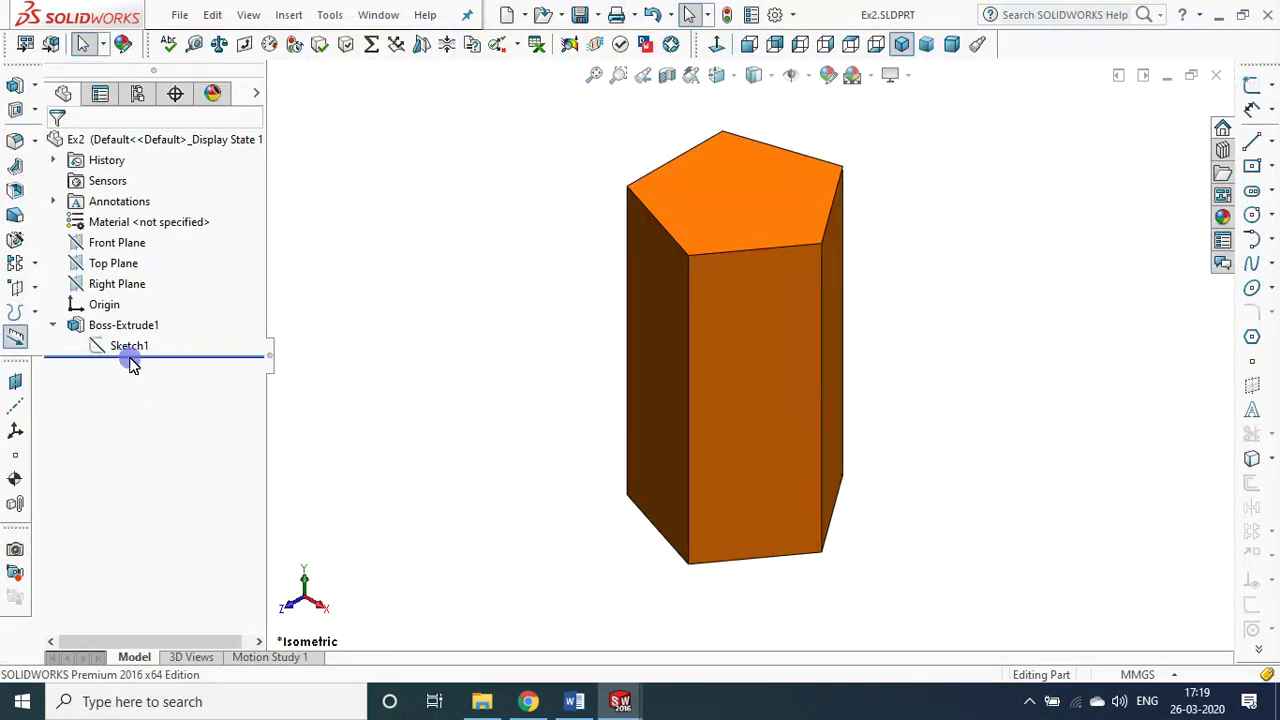
{"action": "left_click", "coordinate": [143, 324]}
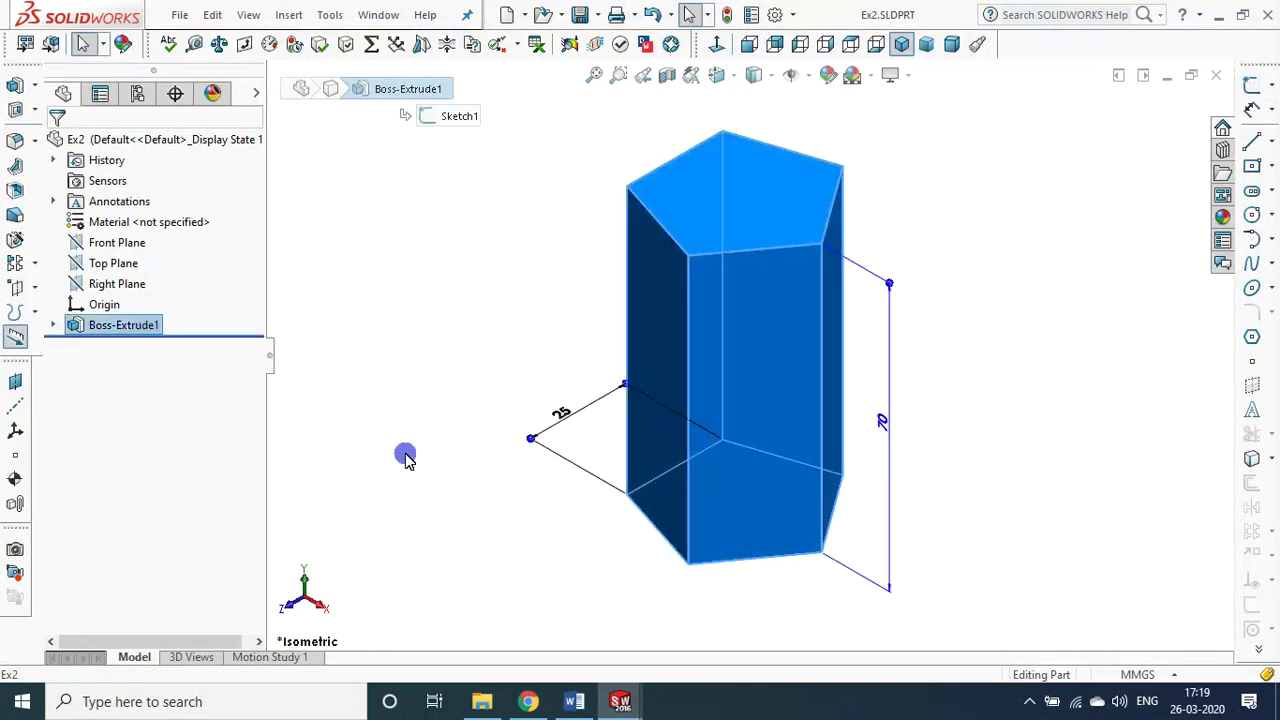
{"action": "left_click", "coordinate": [405, 457]}
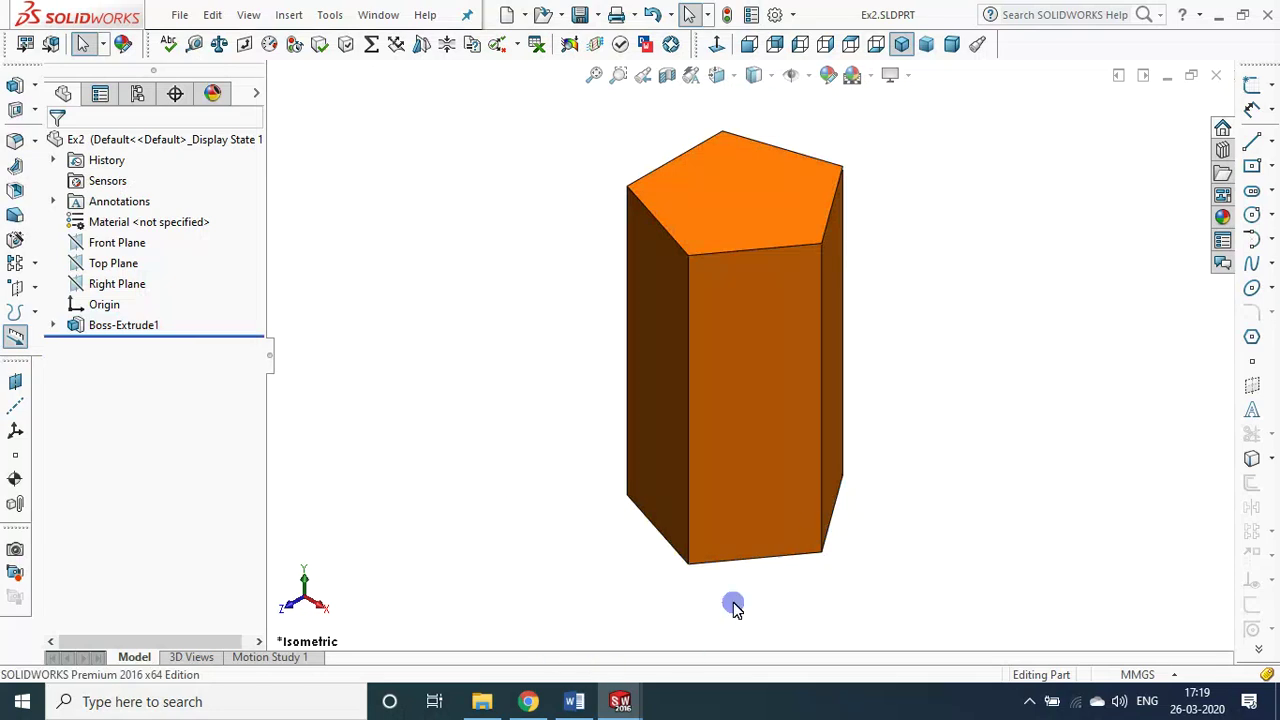
- Bring the Word notes forward and scroll back up through them
{"action": "left_click", "coordinate": [576, 700]}
{"action": "scroll", "coordinate": [300, 520], "scroll_direction": "up", "scroll_amount": 5}
{"action": "scroll", "coordinate": [130, 363], "scroll_direction": "up", "scroll_amount": 6}
{"action": "scroll", "coordinate": [146, 362], "scroll_direction": "up", "scroll_amount": 2}
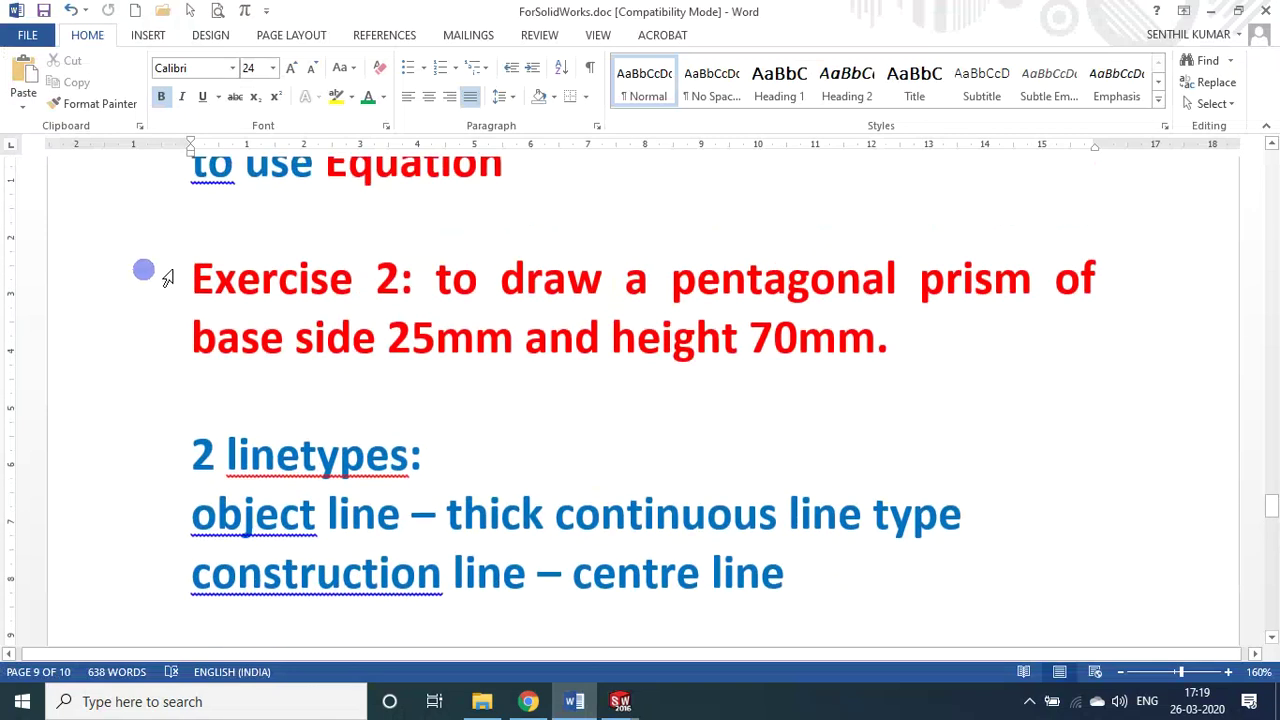
- Paste a copy of the Exercise 2 heading onto the new page
{"action": "left_click_drag", "start_coordinate": [150, 276], "coordinate": [162, 337]}
{"action": "scroll", "coordinate": [490, 457], "scroll_direction": "down", "scroll_amount": 4}
{"action": "scroll", "coordinate": [486, 400], "scroll_direction": "down", "scroll_amount": 4}
{"action": "scroll", "coordinate": [486, 457], "scroll_direction": "down", "scroll_amount": 2}
{"action": "left_click", "coordinate": [470, 407]}
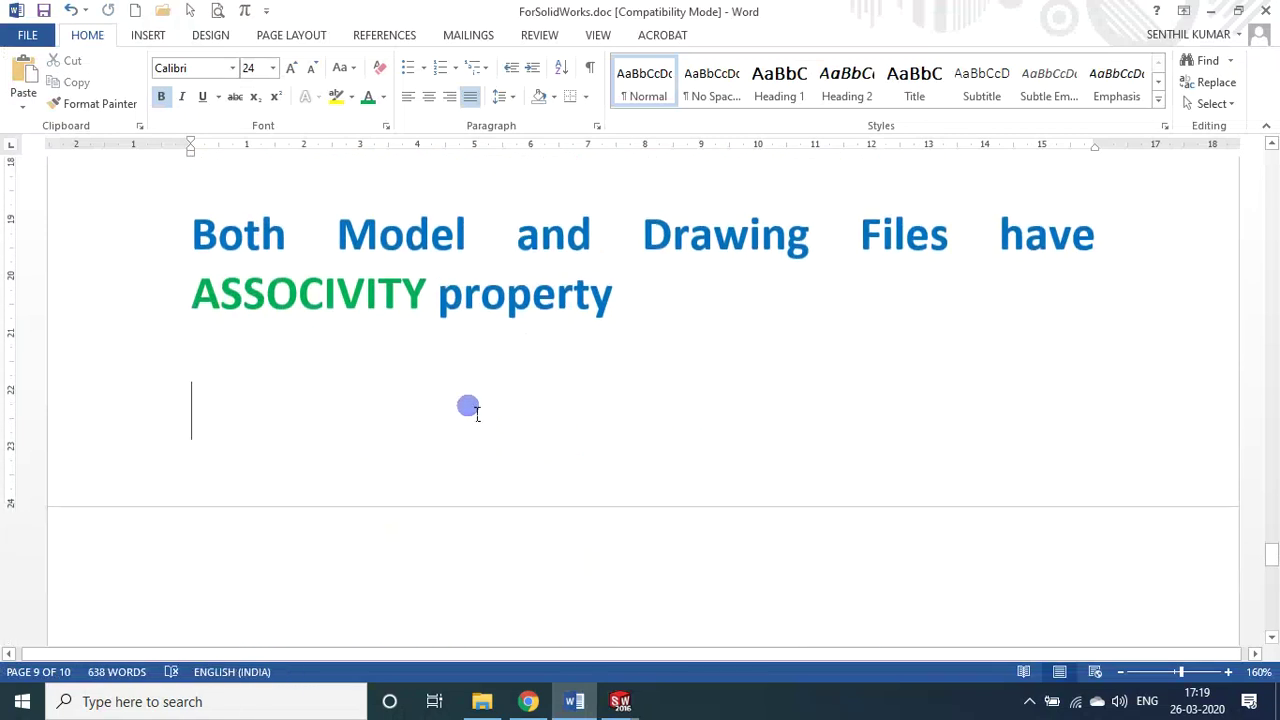
{"action": "type", "text": "Exercise 2: to draw a pentagonal prism of base side 25mm and height 70mm."}
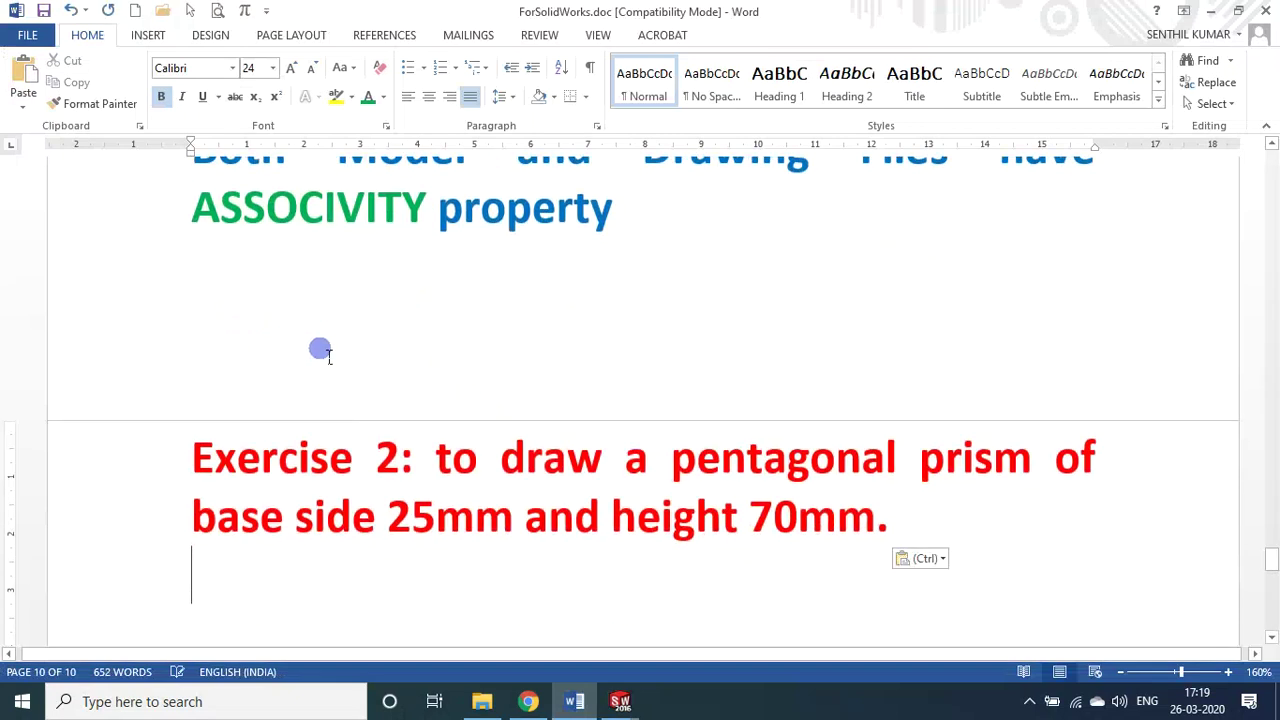
- Change the pasted heading to Exercise 3, Hexagonal Pyramid
{"action": "double_click", "coordinate": [381, 468]}
{"action": "type", "text": "3"}
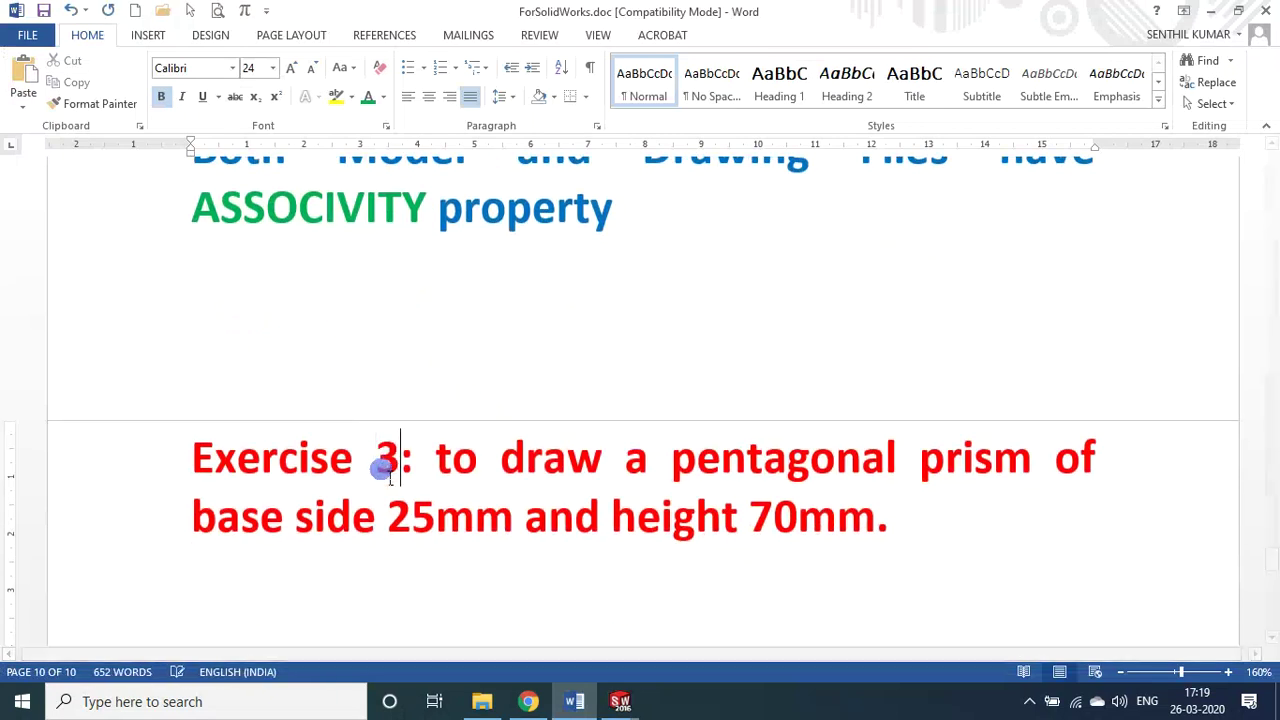
{"action": "left_click", "coordinate": [726, 458]}
{"action": "double_click", "coordinate": [726, 458]}
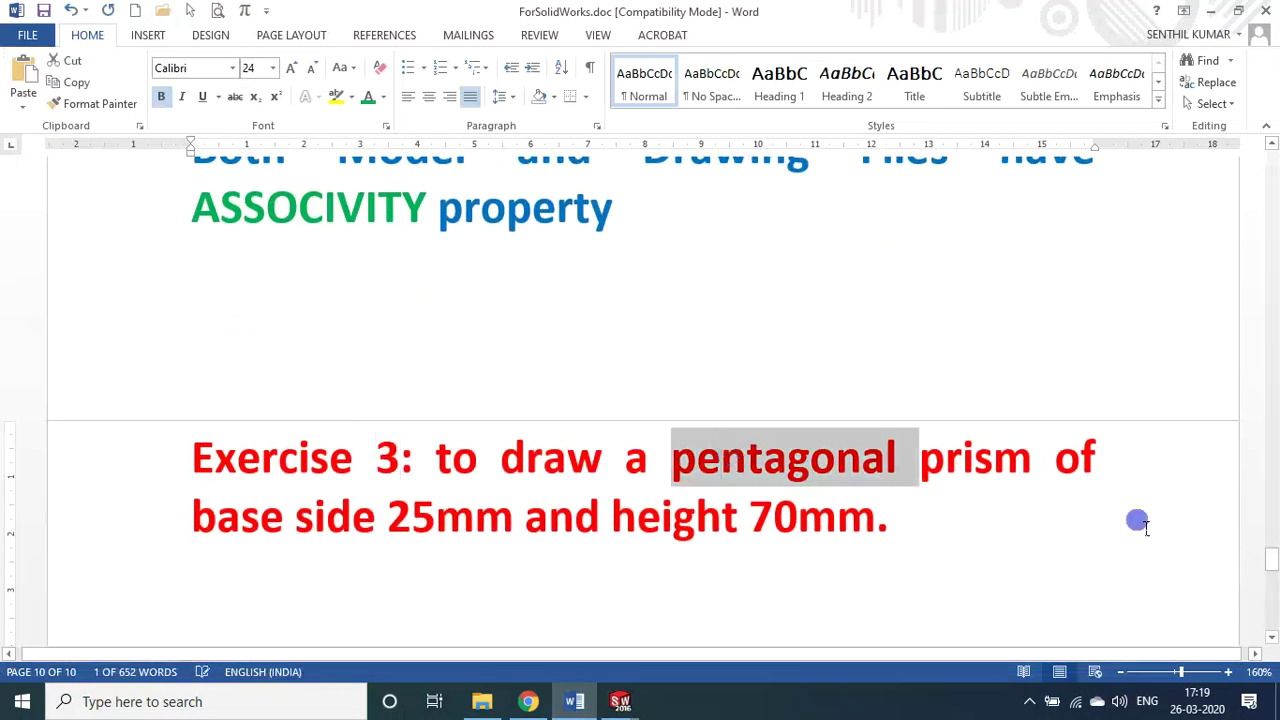
{"action": "type", "text": "He"}
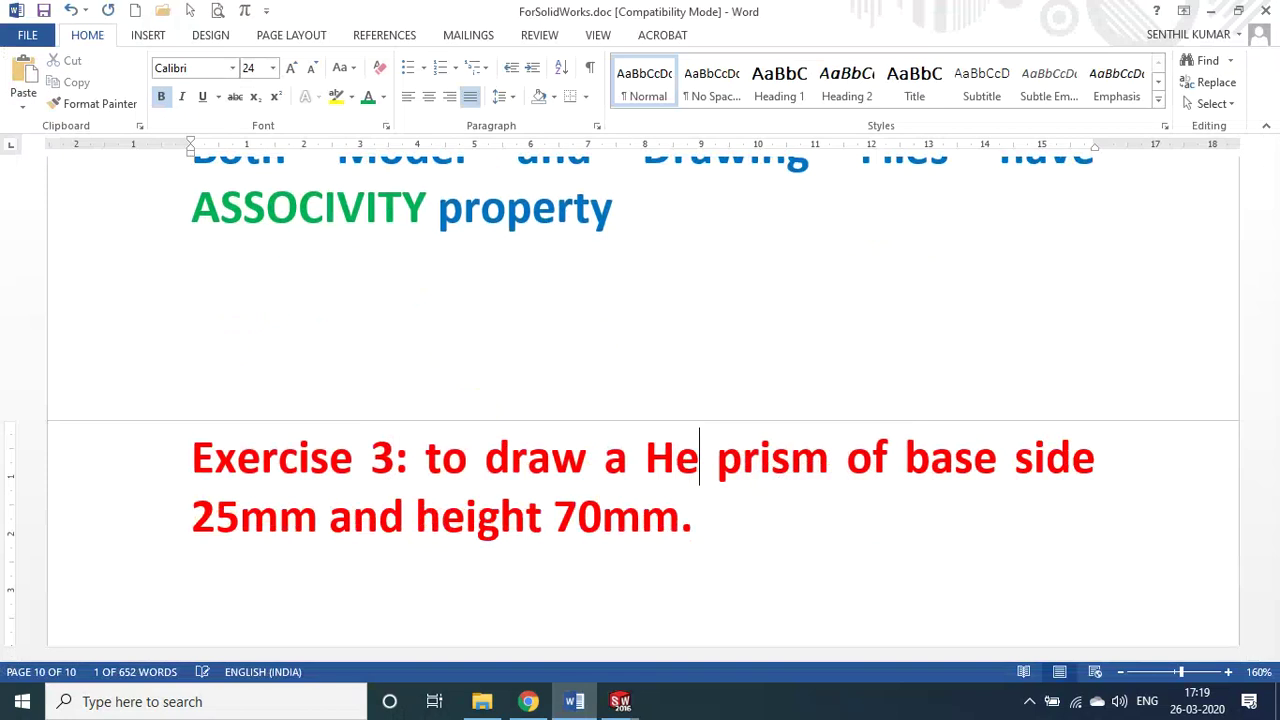
{"action": "type", "text": "xagona"}
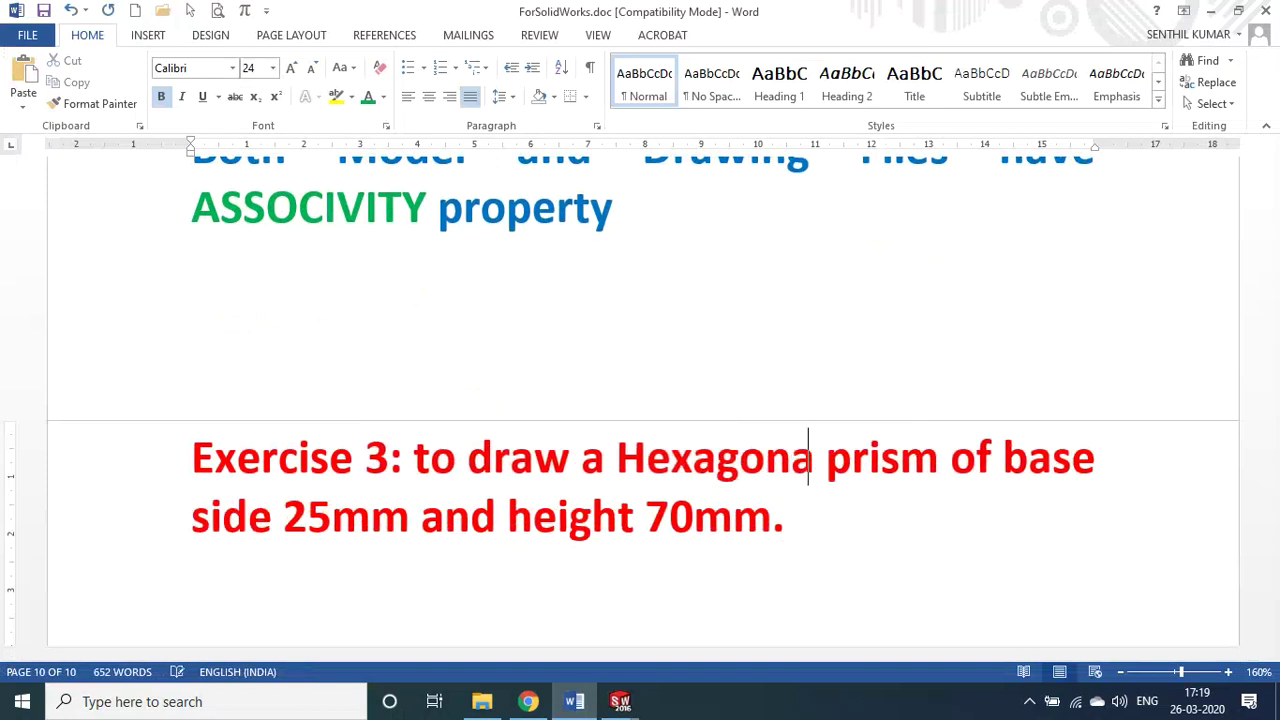
{"action": "type", "text": "l"}
{"action": "key", "text": "Right"}
{"action": "key", "text": "ctrl+shift+Right"}
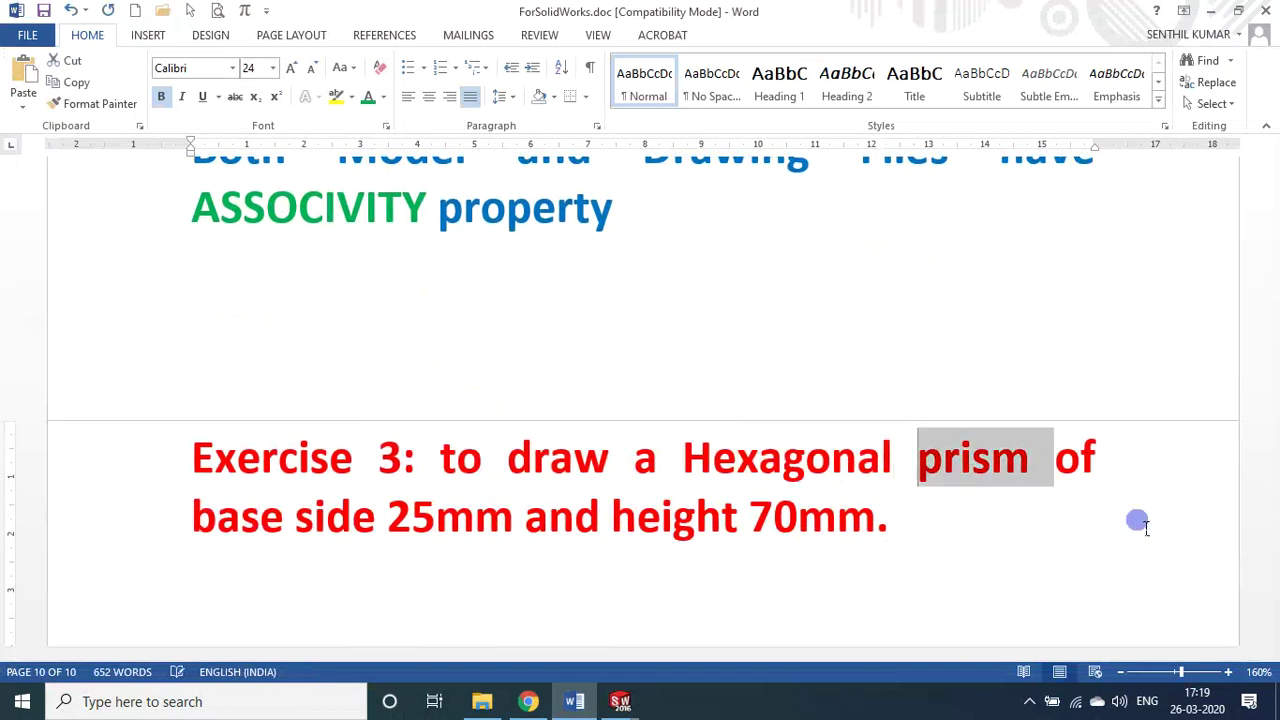
{"action": "type", "text": "Pyramid"}
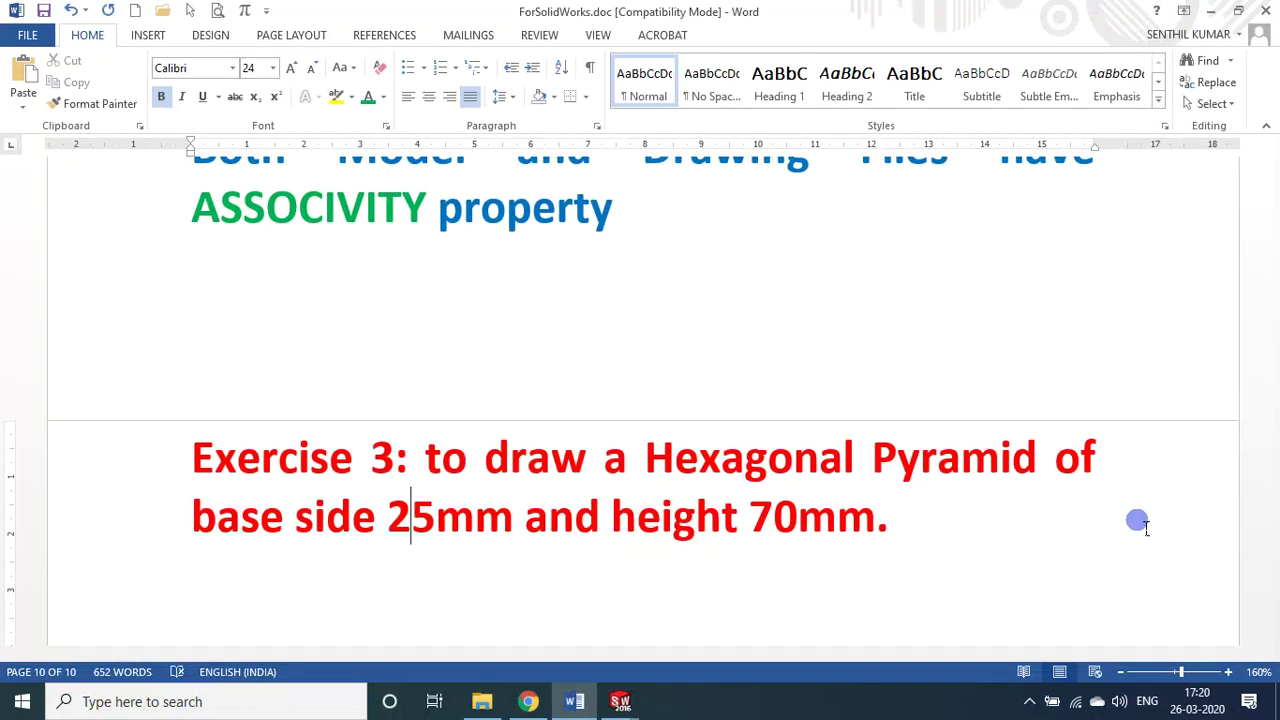
- Set the base side to 20mm and height to 65mm, then return to SOLIDWORKS
{"action": "key", "text": "shift+Right"}
{"action": "type", "text": "0"}
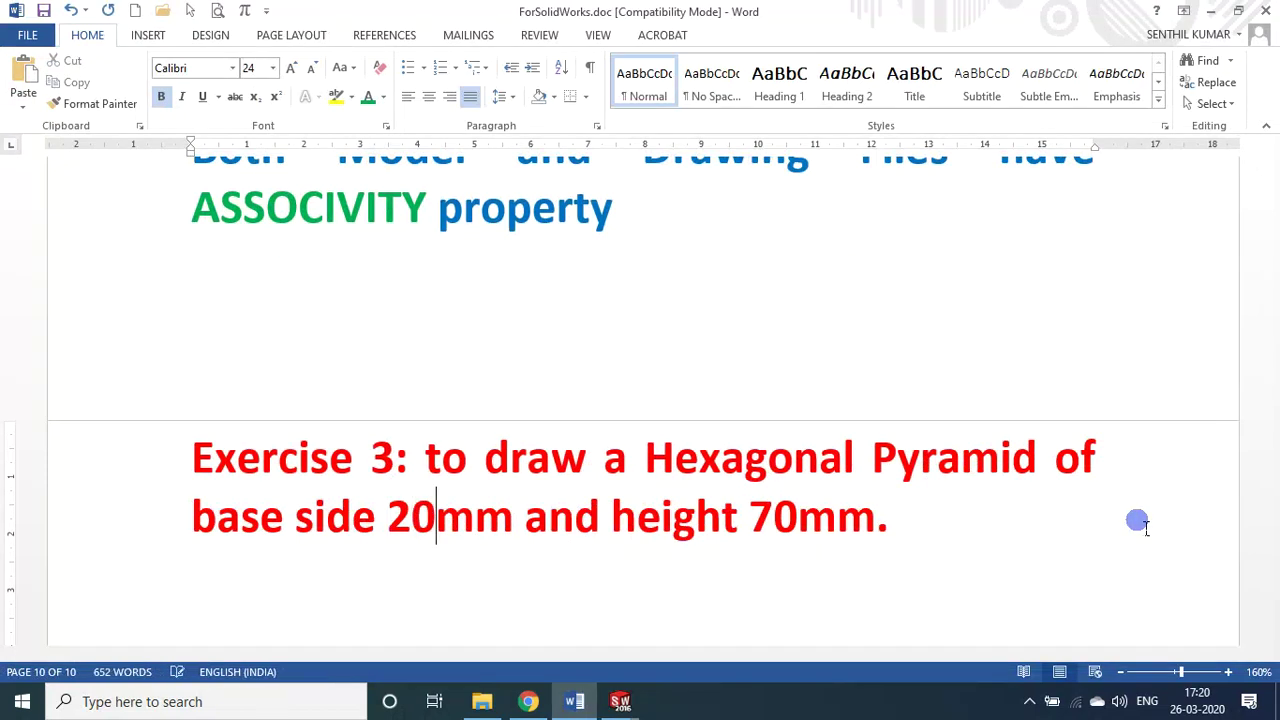
{"action": "key", "text": "Right"}
{"action": "key", "text": "Right"}
{"action": "key", "text": "Right"}
{"action": "key", "text": "Left"}
{"action": "key", "text": "shift+Right"}
{"action": "key", "text": "shift+Right"}
{"action": "type", "text": "65"}
{"action": "left_click", "coordinate": [620, 701]}
{"action": "left_click", "coordinate": [728, 640]}
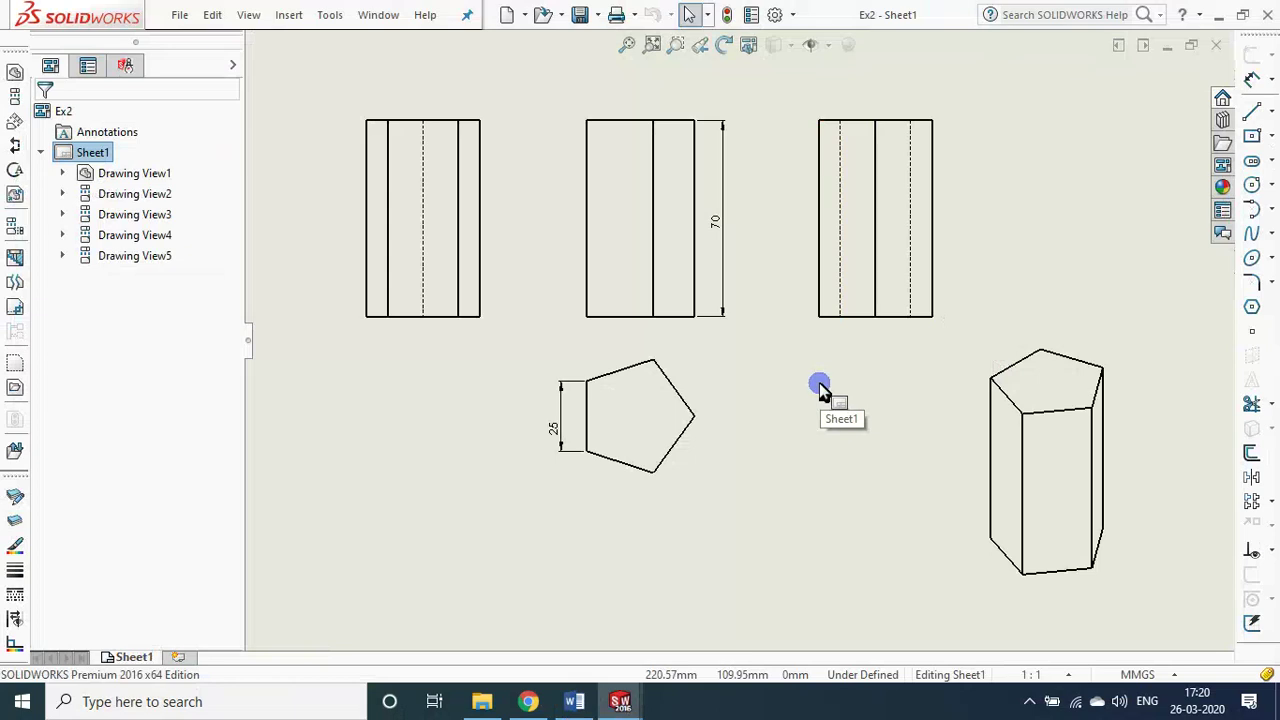
- Close the open drawing and part documents, glancing at the Word notes in between
{"action": "left_click", "coordinate": [1217, 47]}
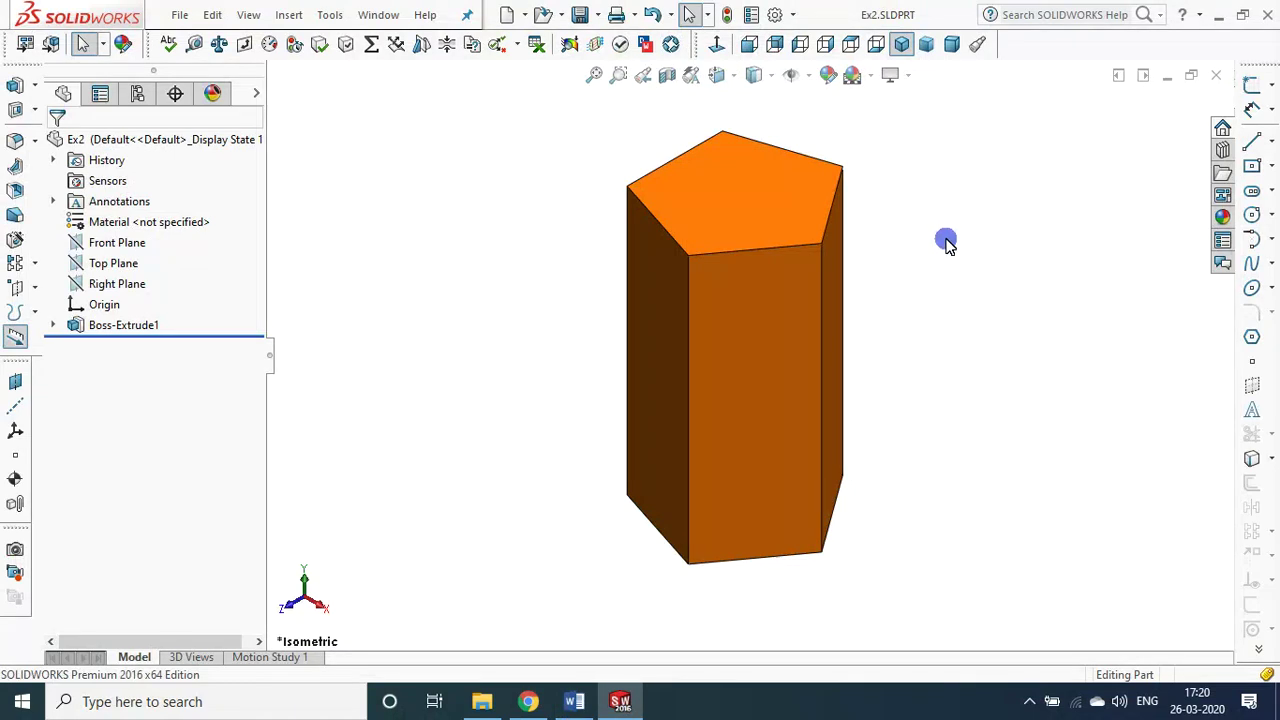
{"action": "left_click", "coordinate": [1216, 75]}
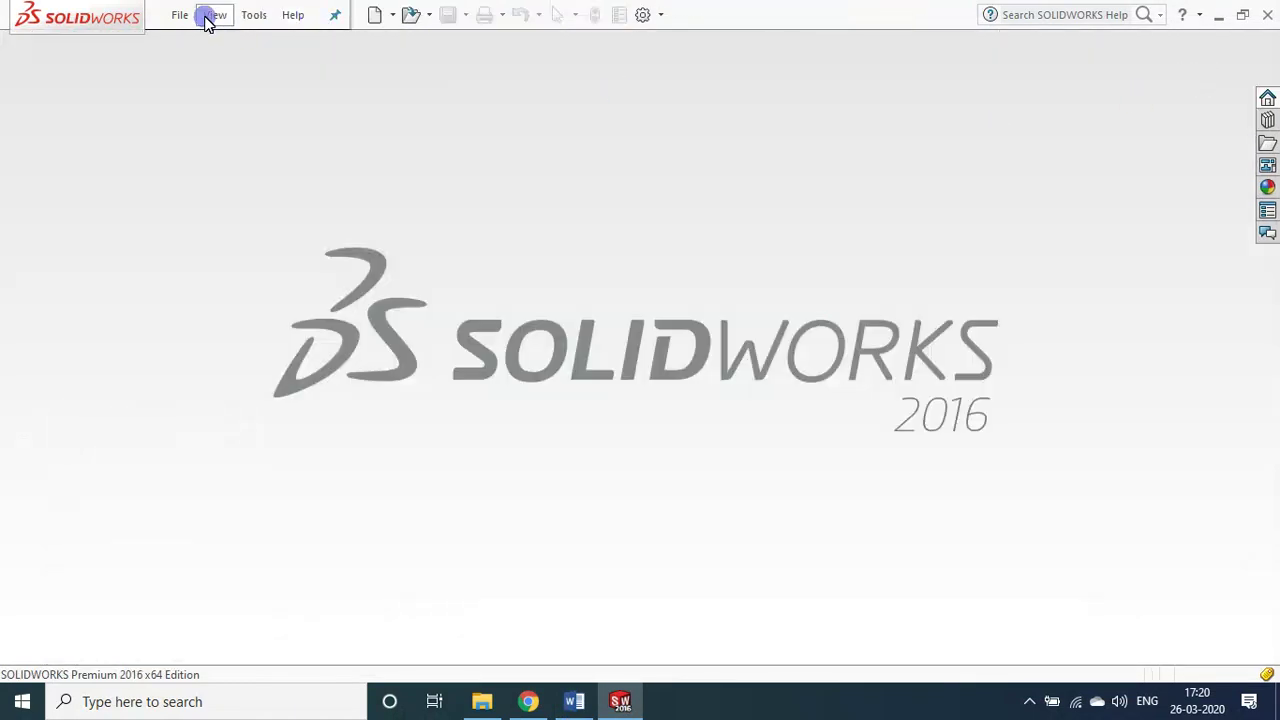
{"action": "key", "text": "alt+Tab"}
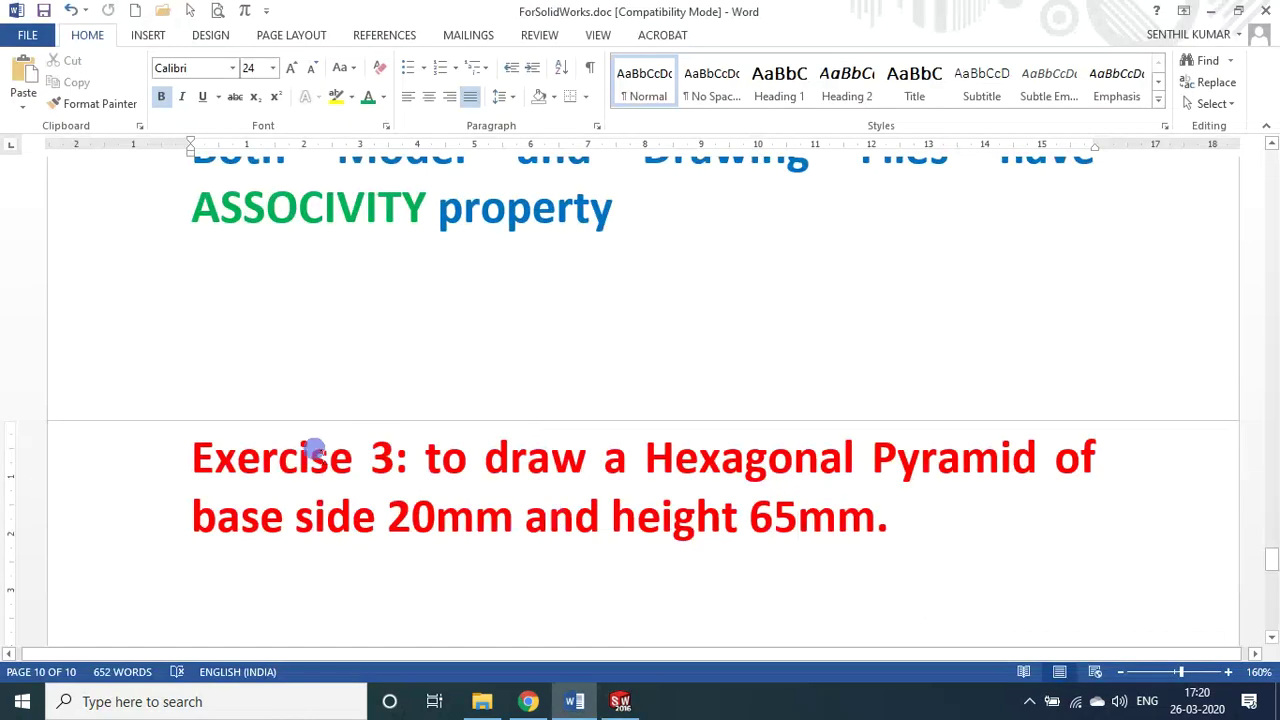
{"action": "key", "text": "alt+Tab"}
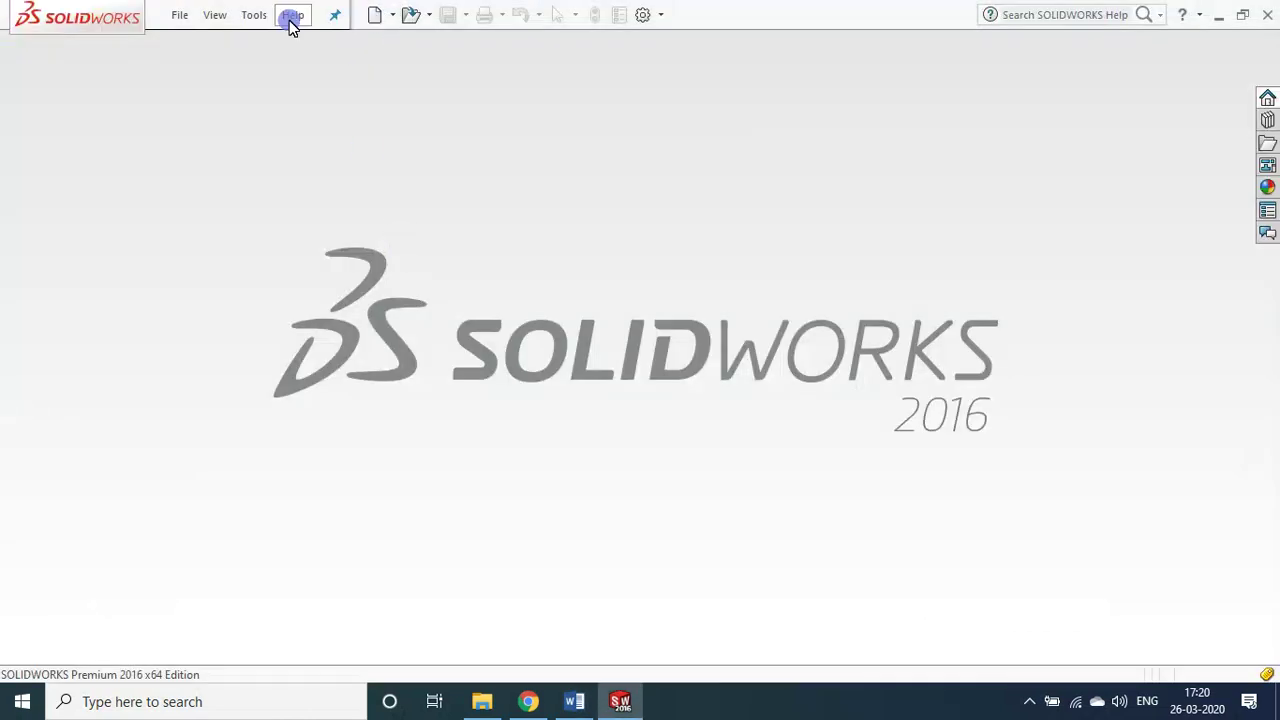
- Create a new blank Part document from File > New
{"action": "left_click", "coordinate": [179, 14]}
{"action": "left_click", "coordinate": [196, 44]}
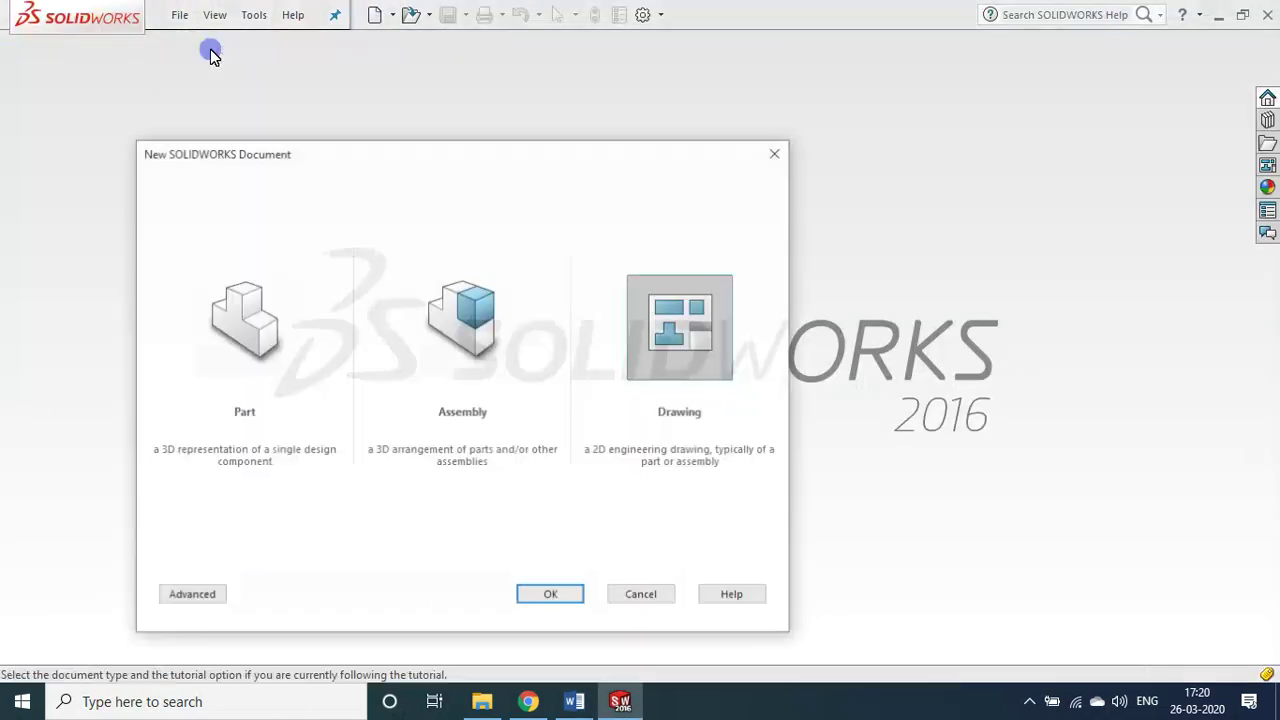
{"action": "left_click", "coordinate": [262, 330]}
{"action": "left_click", "coordinate": [524, 590]}
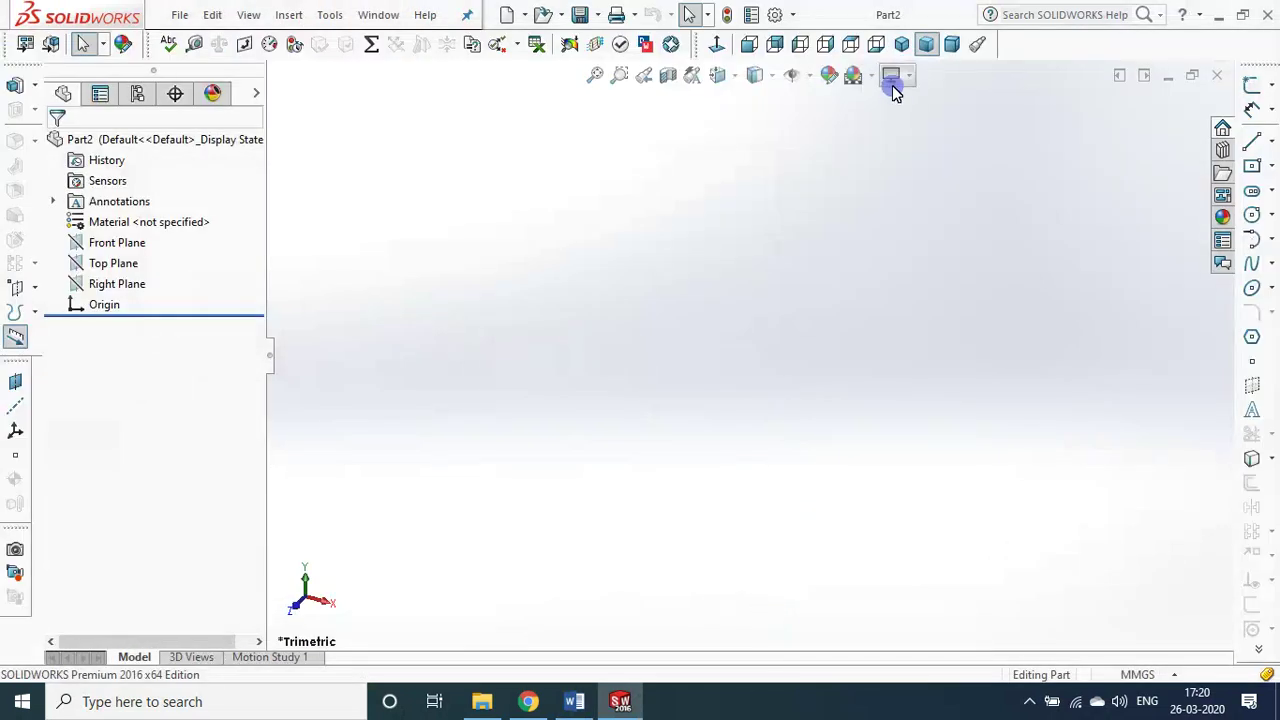
- Apply the Plain White scene background, then bring the Word exercise notes forward
{"action": "left_click", "coordinate": [853, 75]}
{"action": "left_click", "coordinate": [880, 124]}
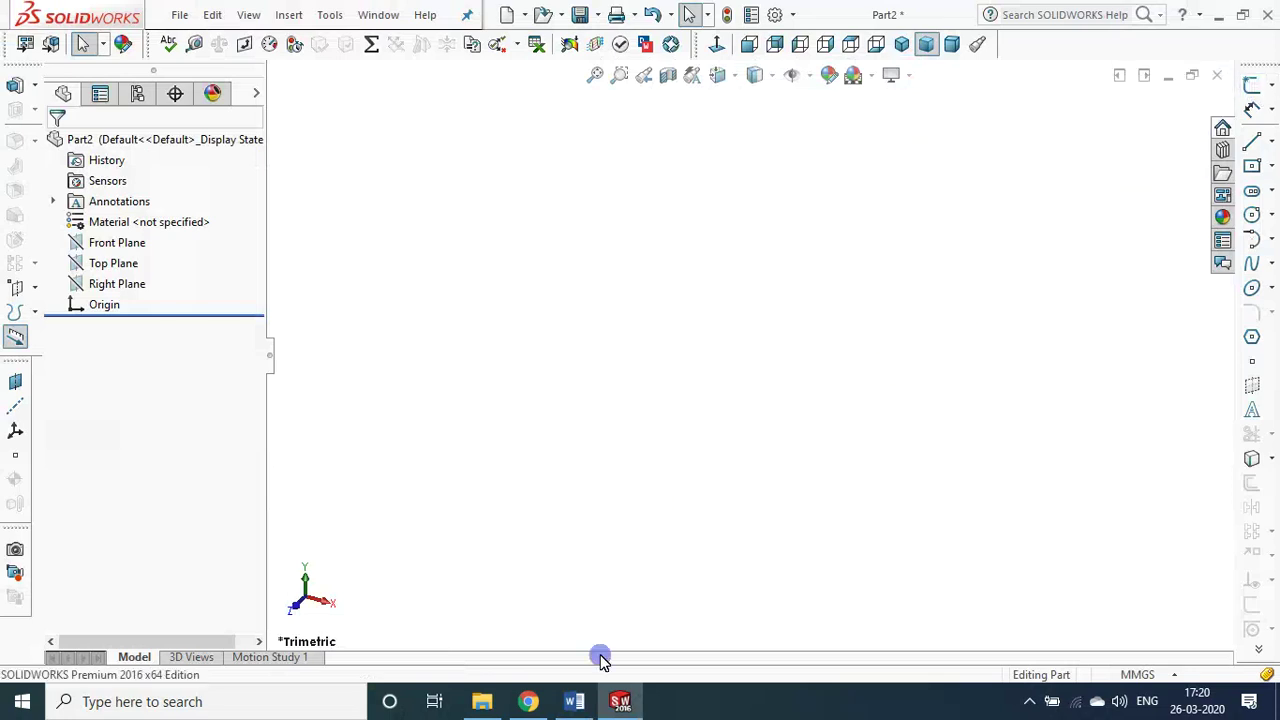
{"action": "left_click", "coordinate": [576, 700]}
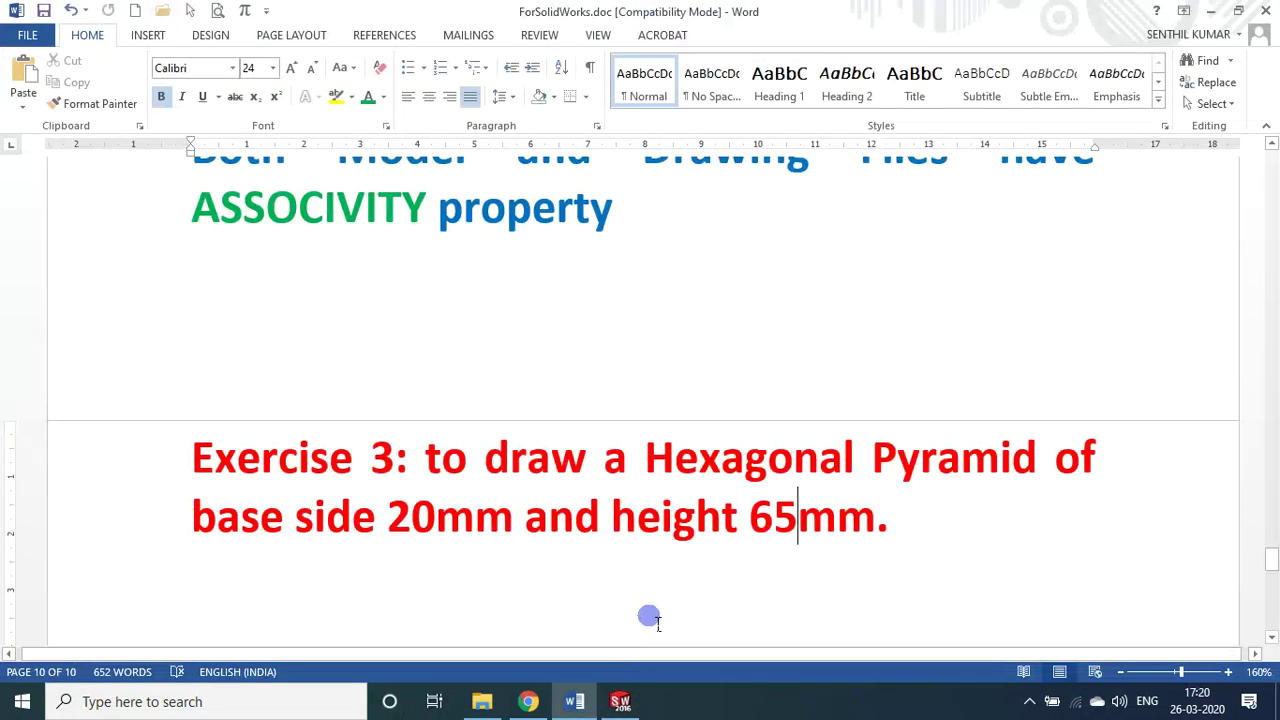
- Highlight 'Hexagonal' in the brief, check SOLIDWORKS's Extrude options, then return to SOLIDWORKS
{"action": "double_click", "coordinate": [716, 462]}
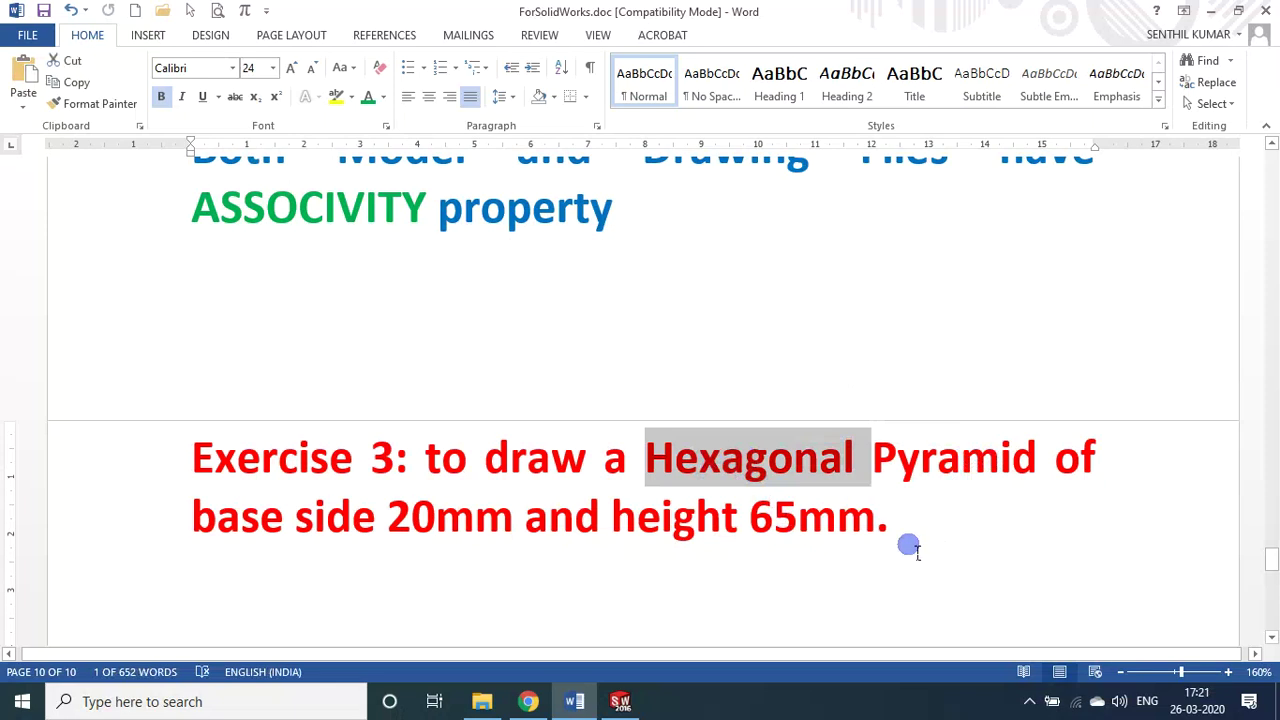
{"action": "key", "text": "alt+Tab"}
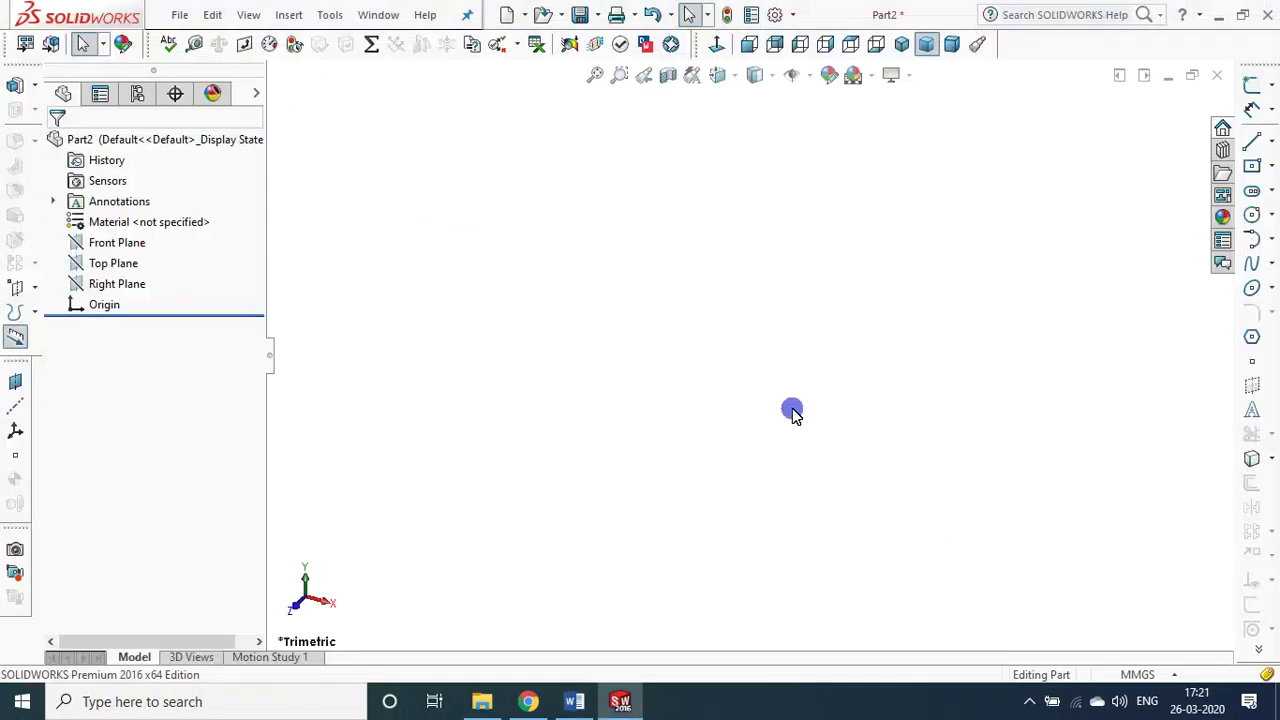
{"action": "left_click", "coordinate": [33, 85]}
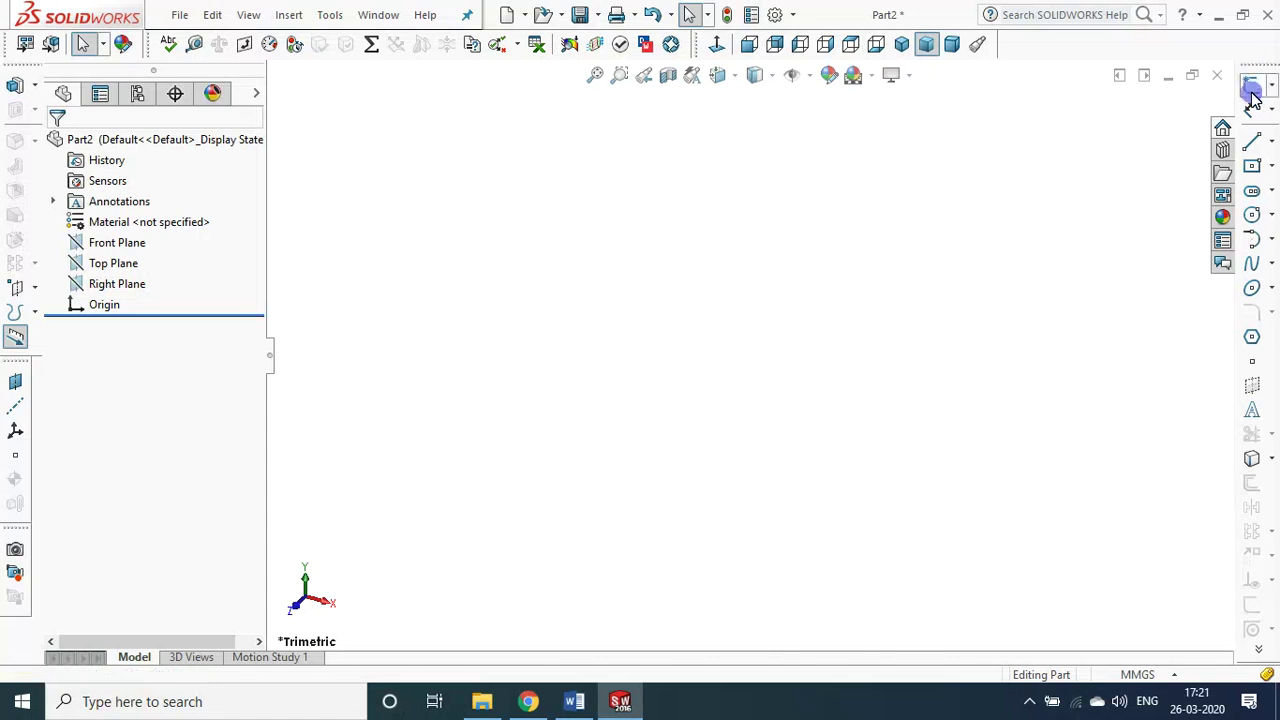
{"action": "key", "text": "alt+Tab"}
{"action": "left_click", "coordinate": [576, 507]}
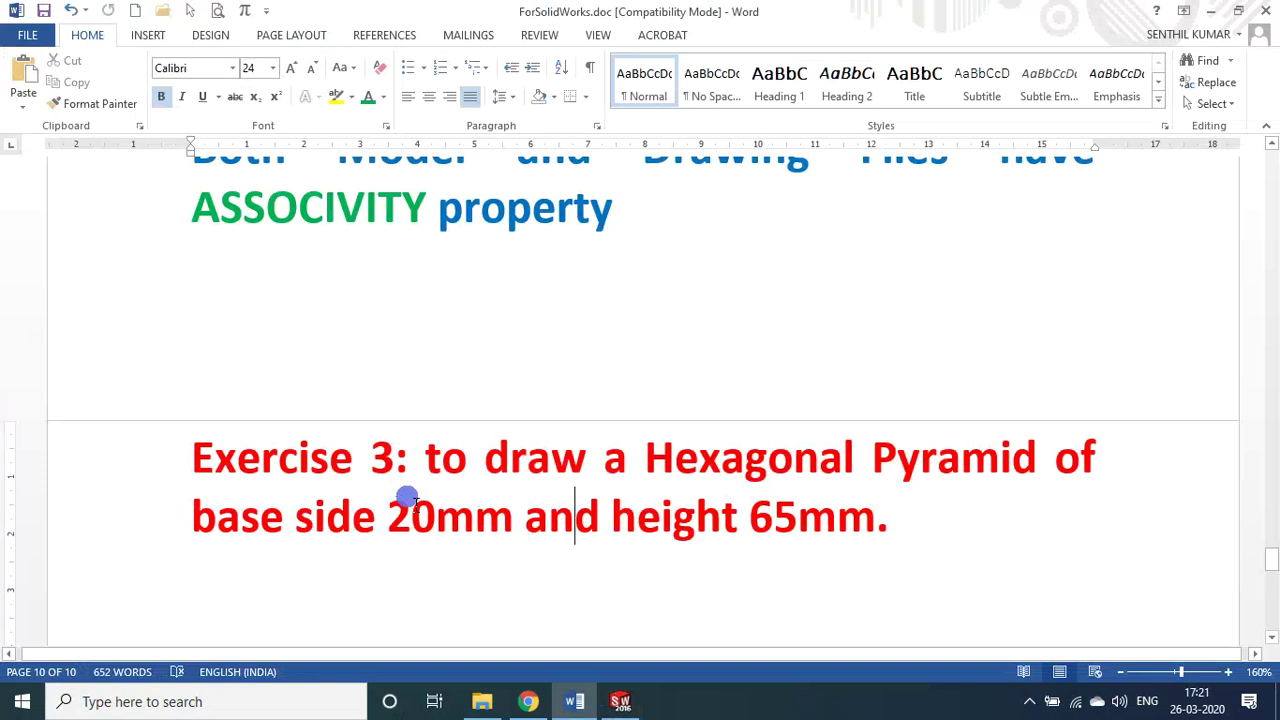
{"action": "key", "text": "alt+Tab"}
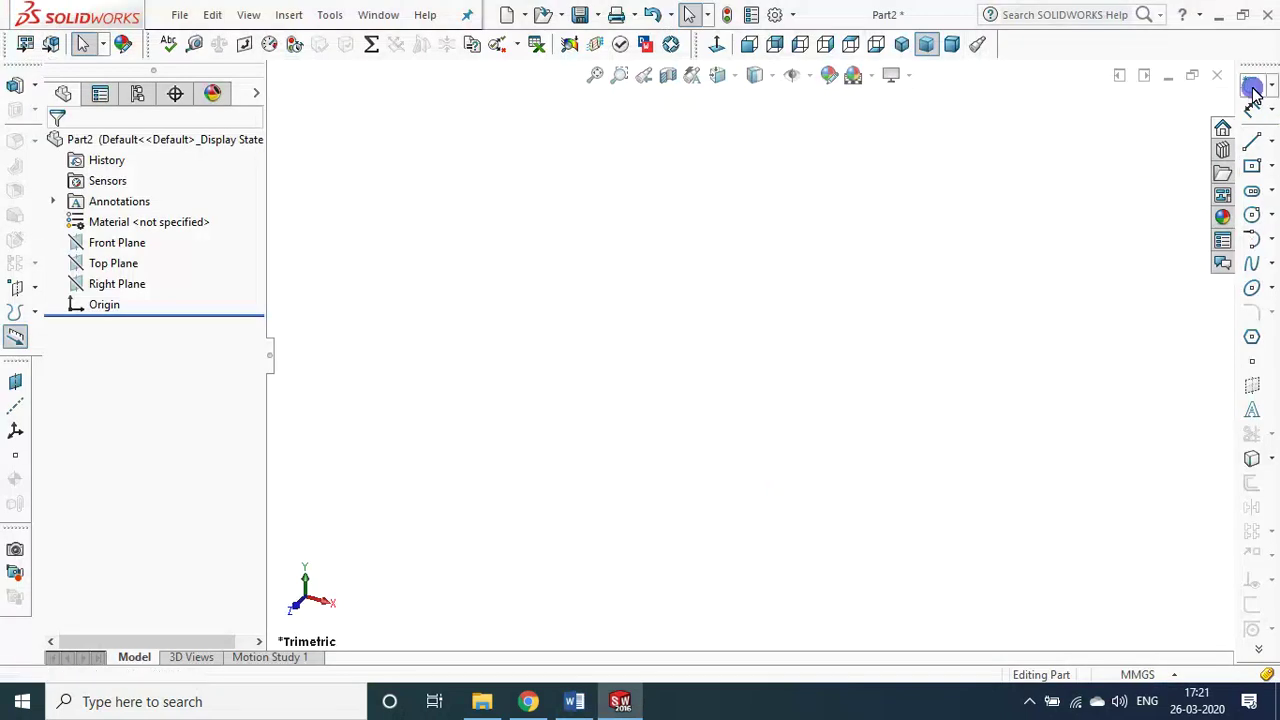
- Start a sketch on the Top Plane and cancel a first five-sided polygon attempt
{"action": "left_click", "coordinate": [1252, 90]}
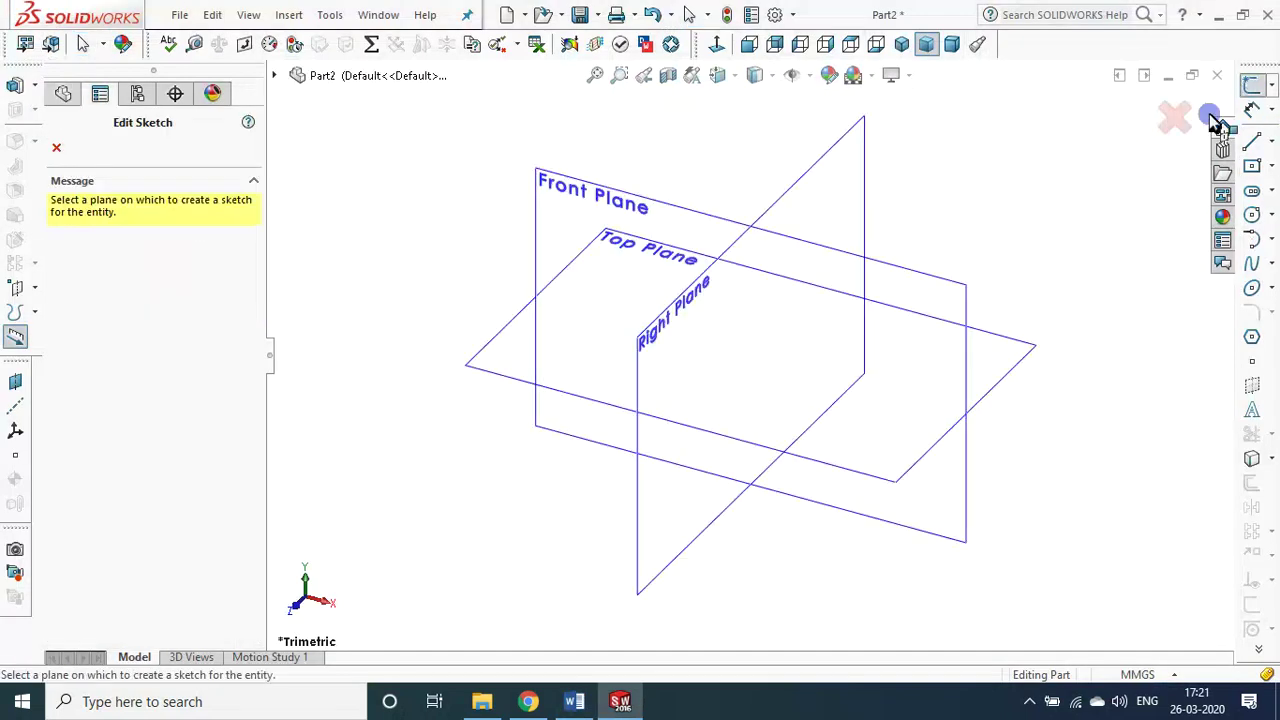
{"action": "left_click", "coordinate": [1025, 363]}
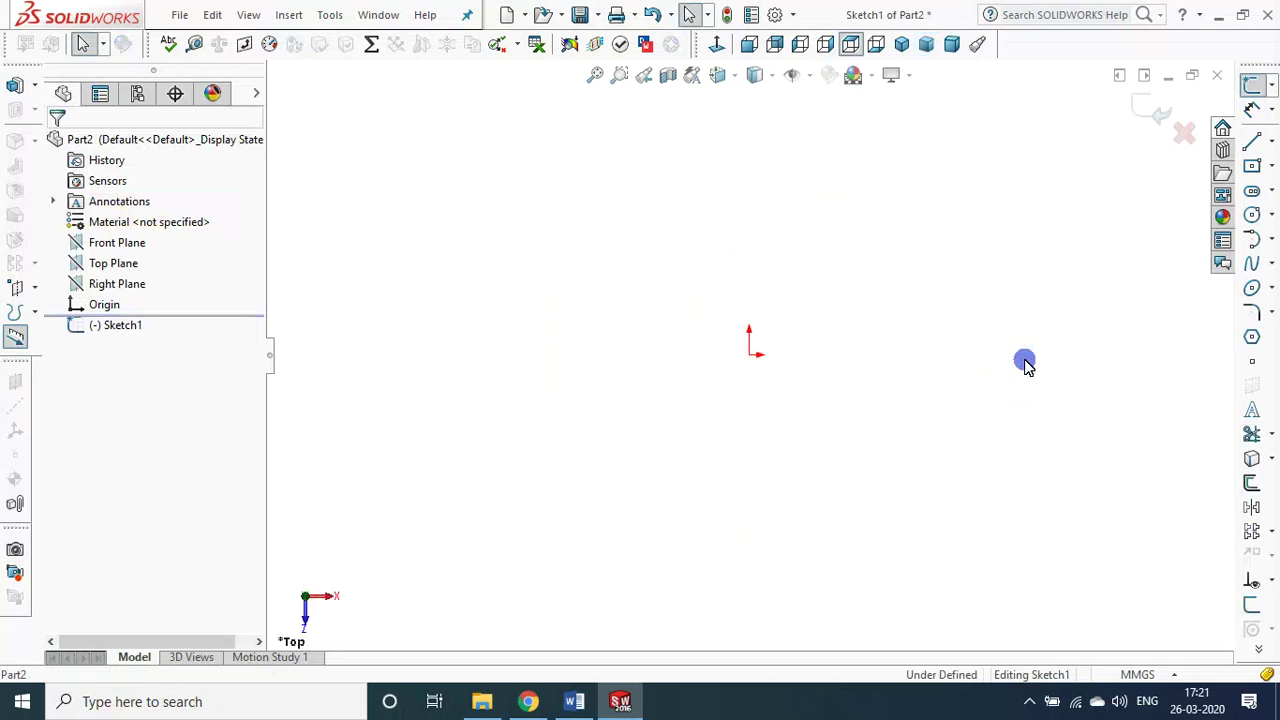
{"action": "left_click", "coordinate": [1251, 337]}
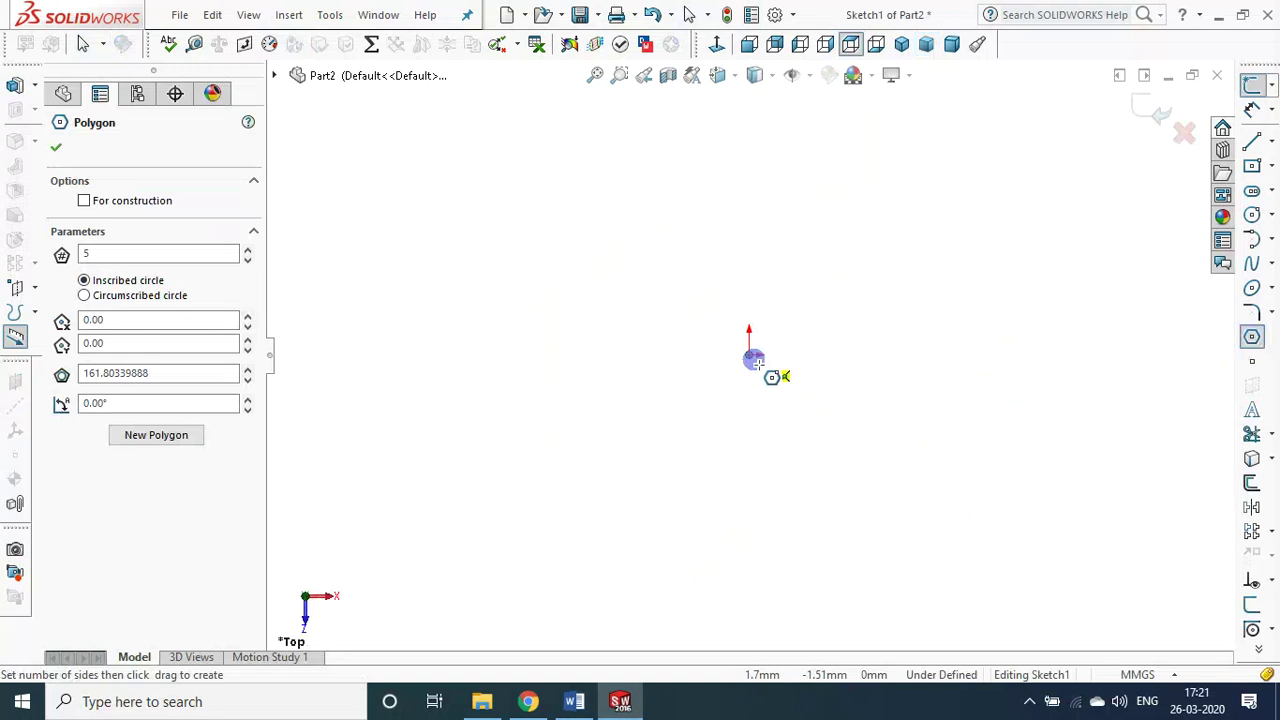
{"action": "left_click_drag", "start_coordinate": [754, 358], "coordinate": [806, 268]}
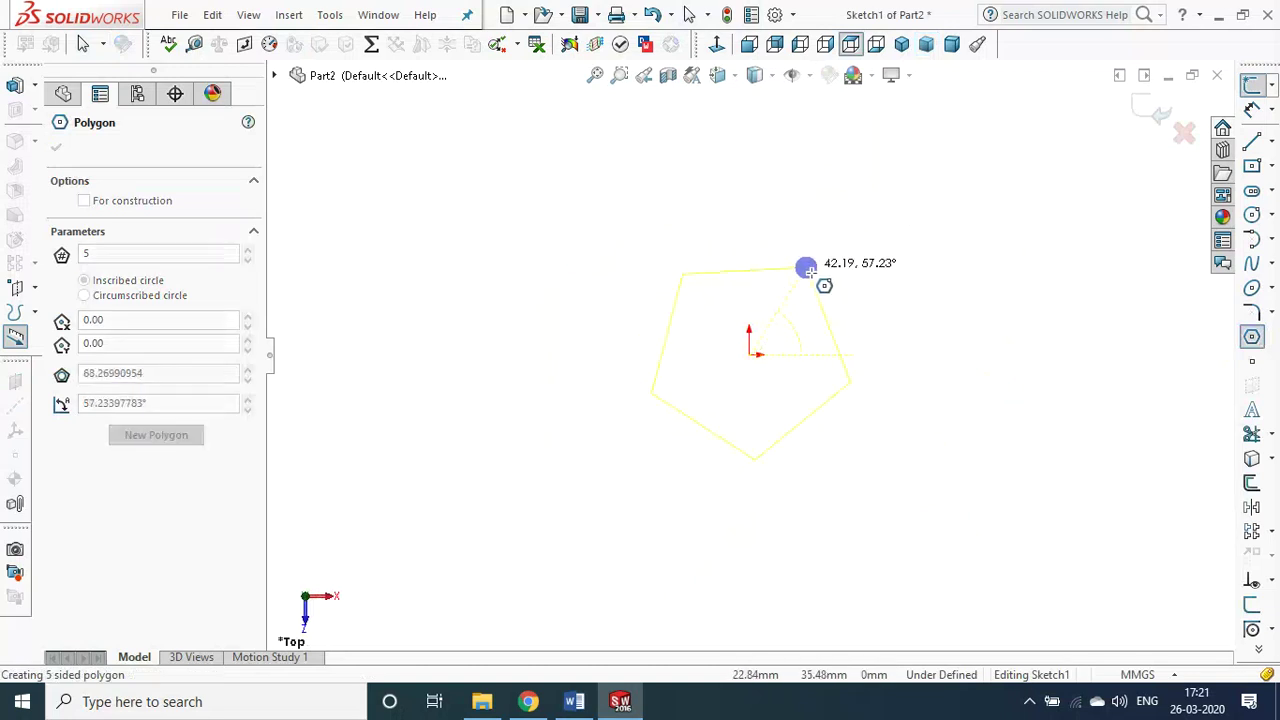
{"action": "key", "text": "Escape"}
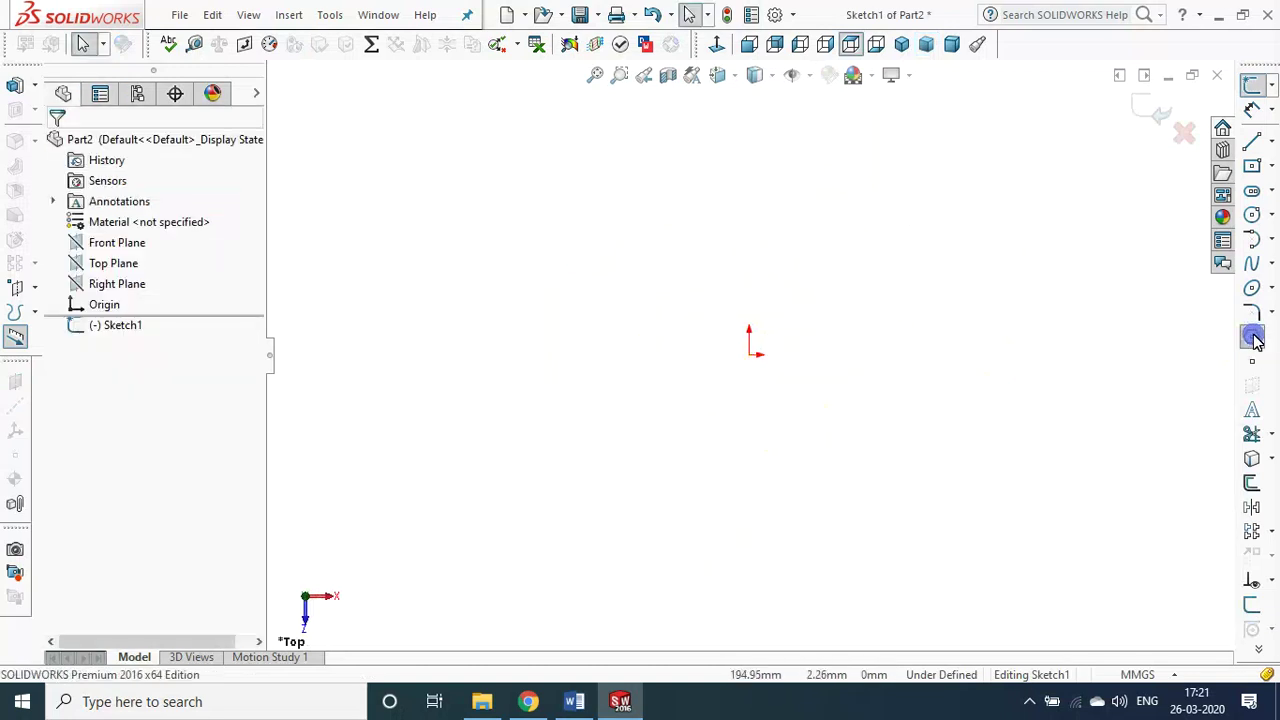
- Draw a 6-sided polygon centred on the origin, then switch to the Word notes
{"action": "left_click", "coordinate": [1253, 338]}
{"action": "type", "text": "6"}
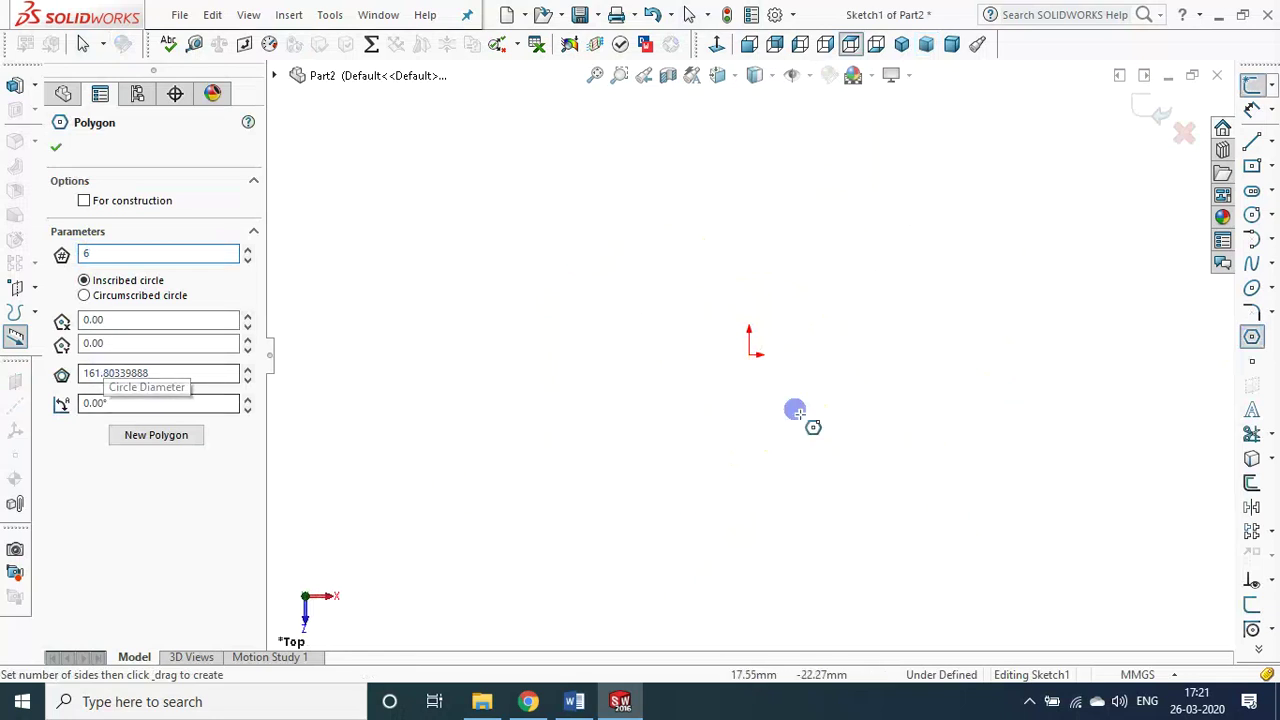
{"action": "left_click", "coordinate": [753, 358]}
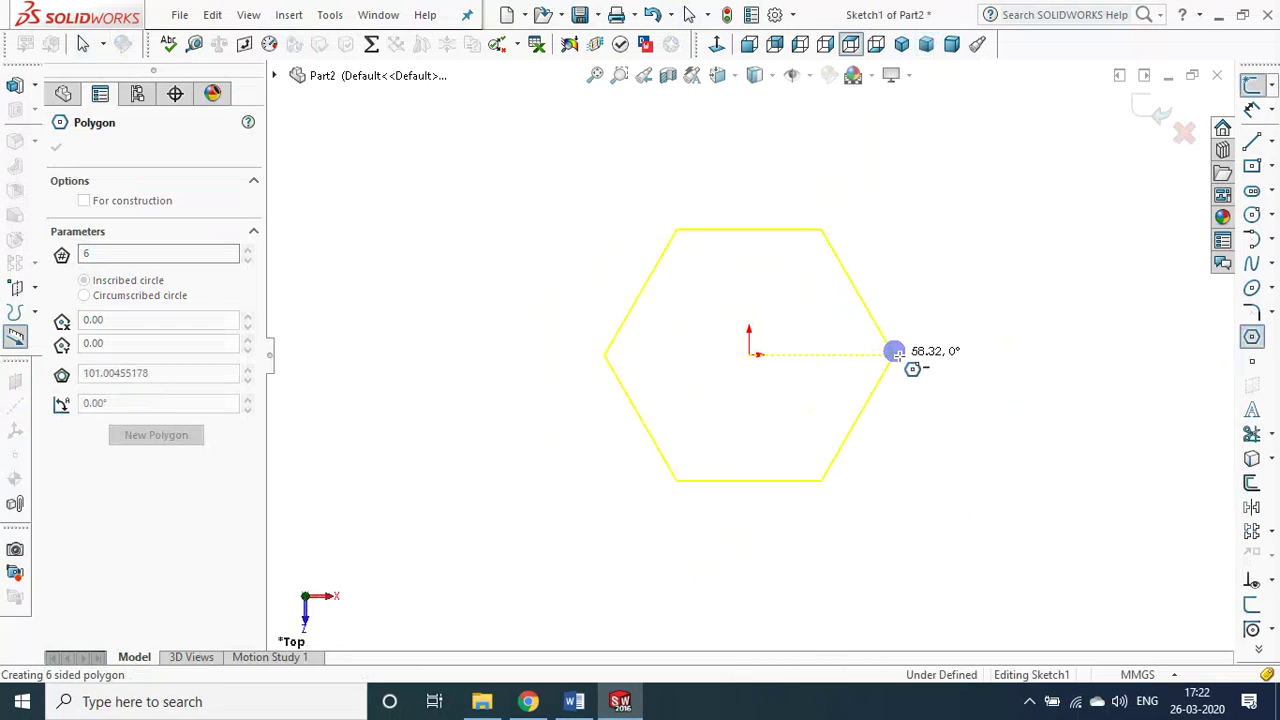
{"action": "left_click", "coordinate": [895, 352]}
{"action": "key", "text": "Escape"}
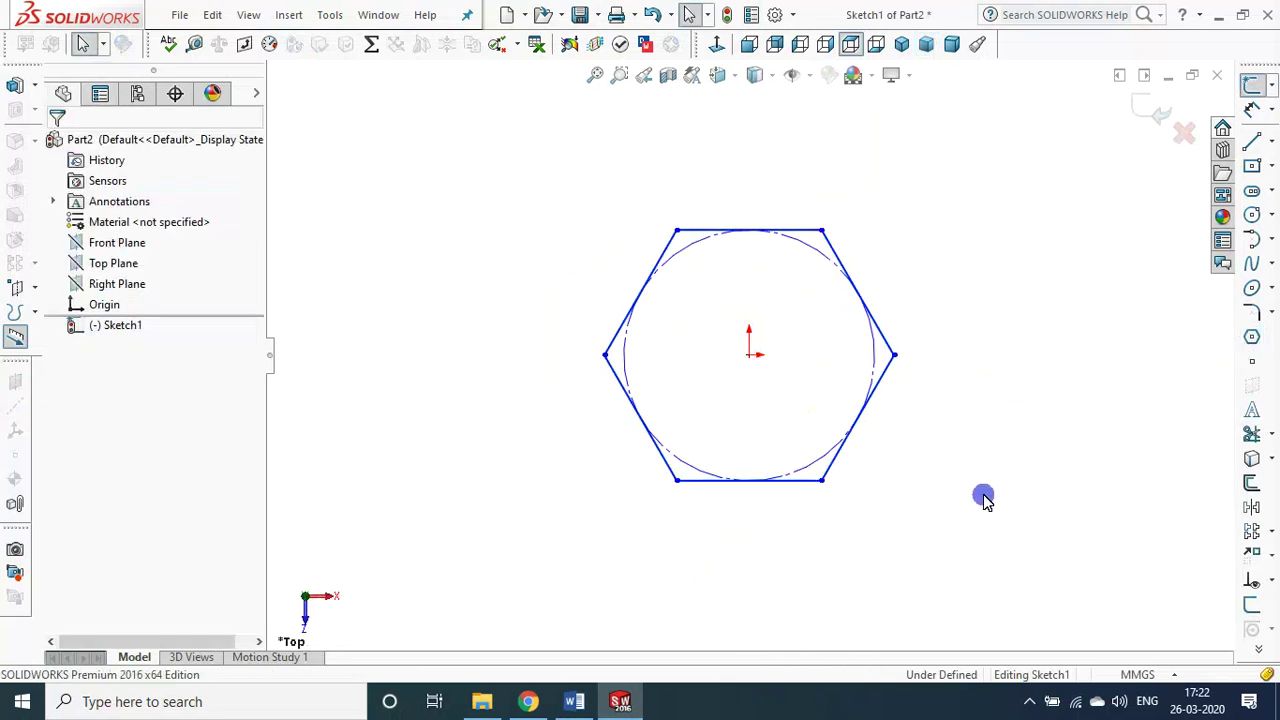
{"action": "key", "text": "alt+Tab"}
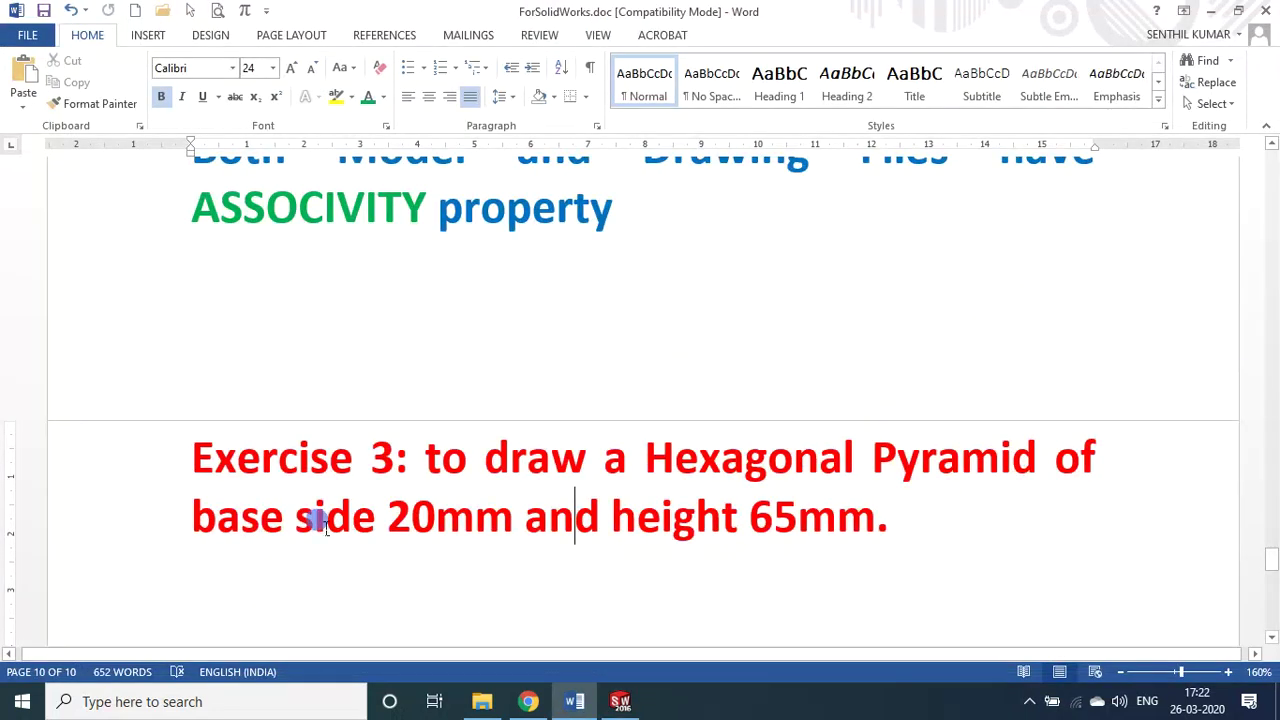
- Dimension the hexagon's bottom side to 20 mm
{"action": "key", "text": "alt+Tab"}
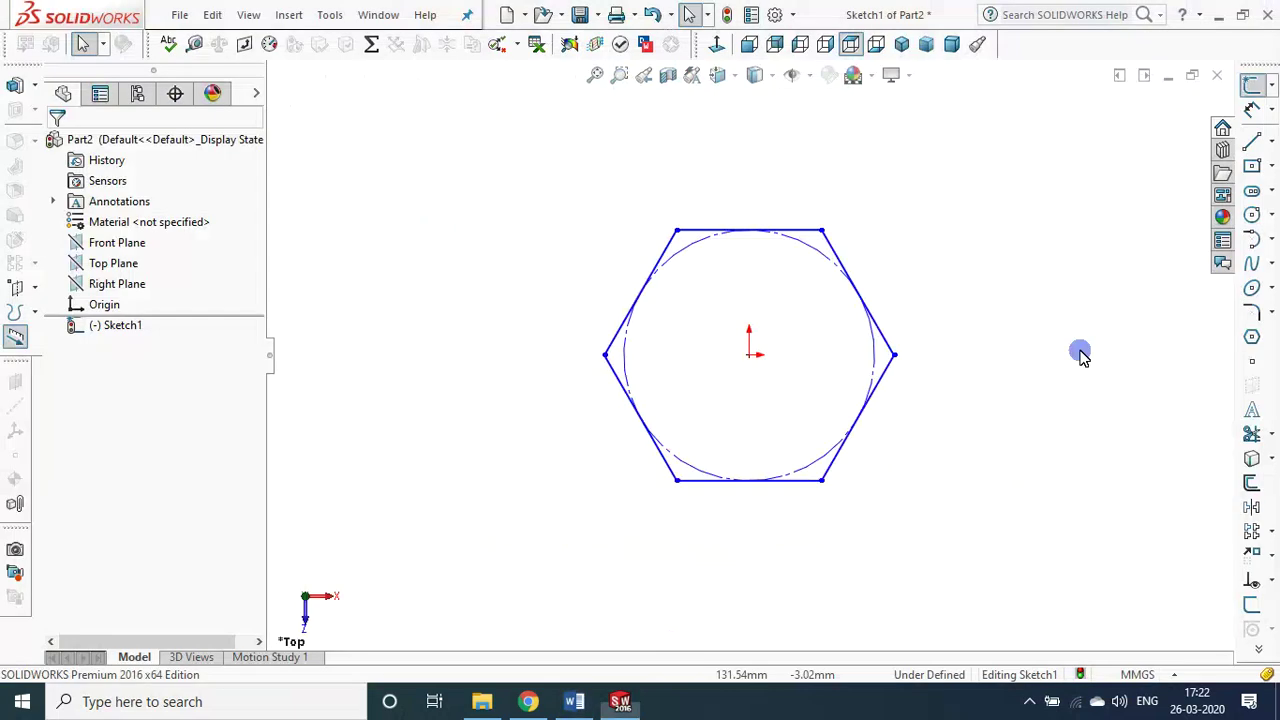
{"action": "left_click", "coordinate": [1252, 109]}
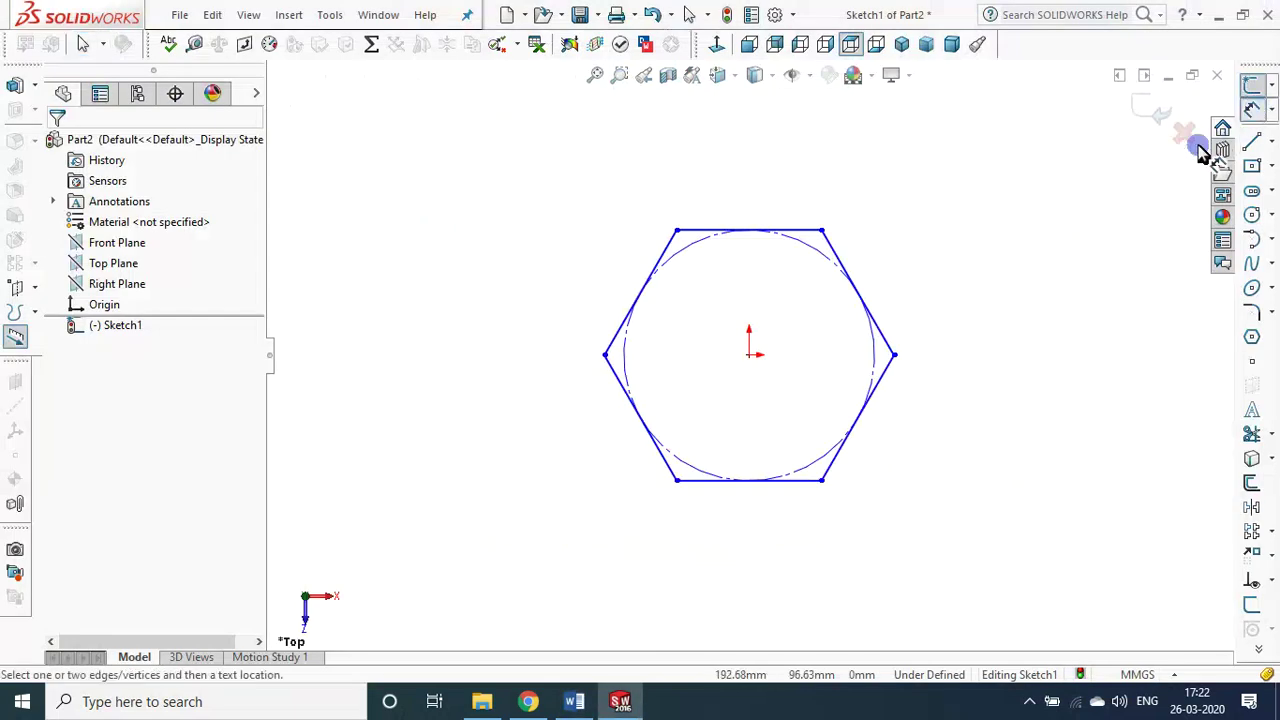
{"action": "left_click", "coordinate": [810, 481]}
{"action": "left_click", "coordinate": [783, 540]}
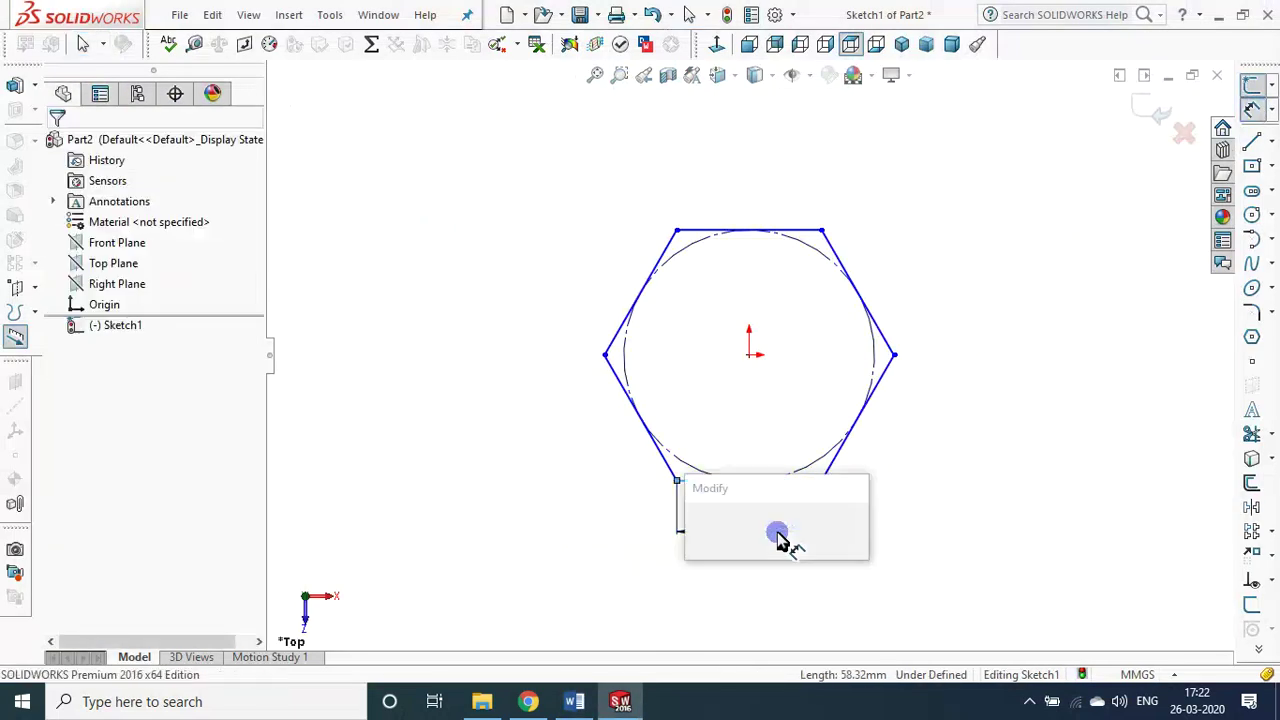
{"action": "type", "text": "20"}
{"action": "key", "text": "Return"}
{"action": "left_click", "coordinate": [1031, 452]}
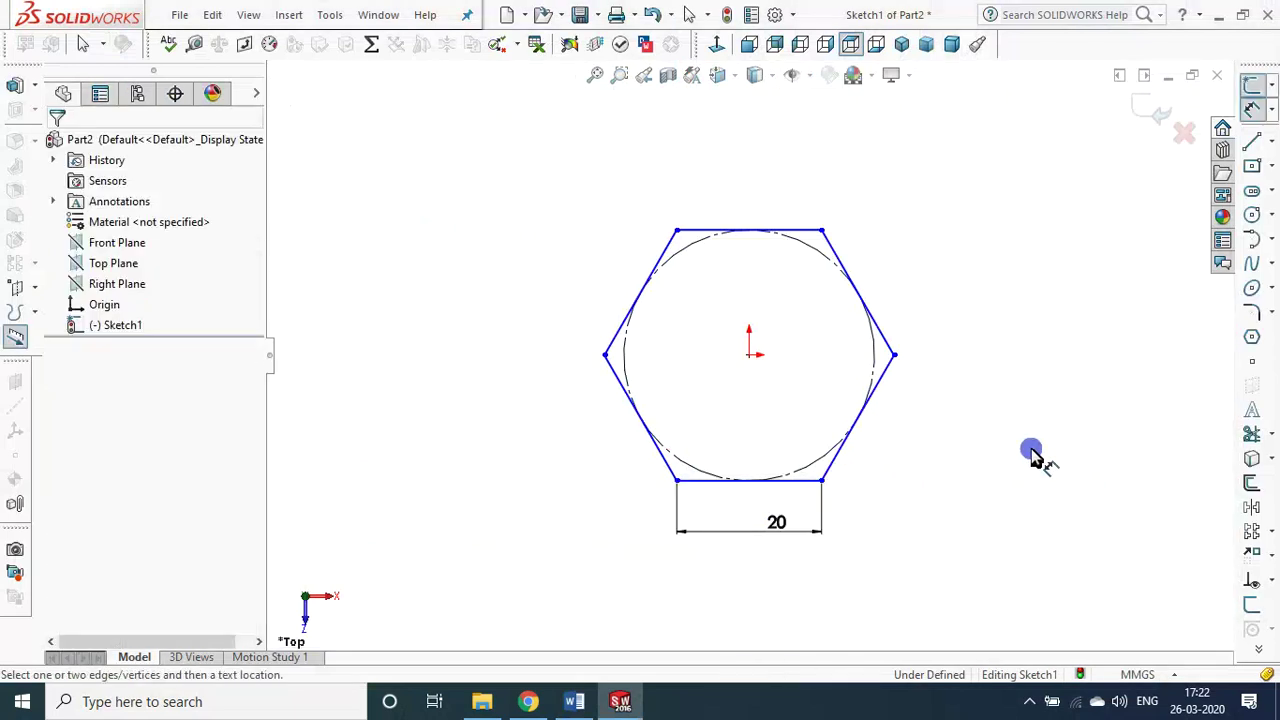
{"action": "key", "text": "Escape"}
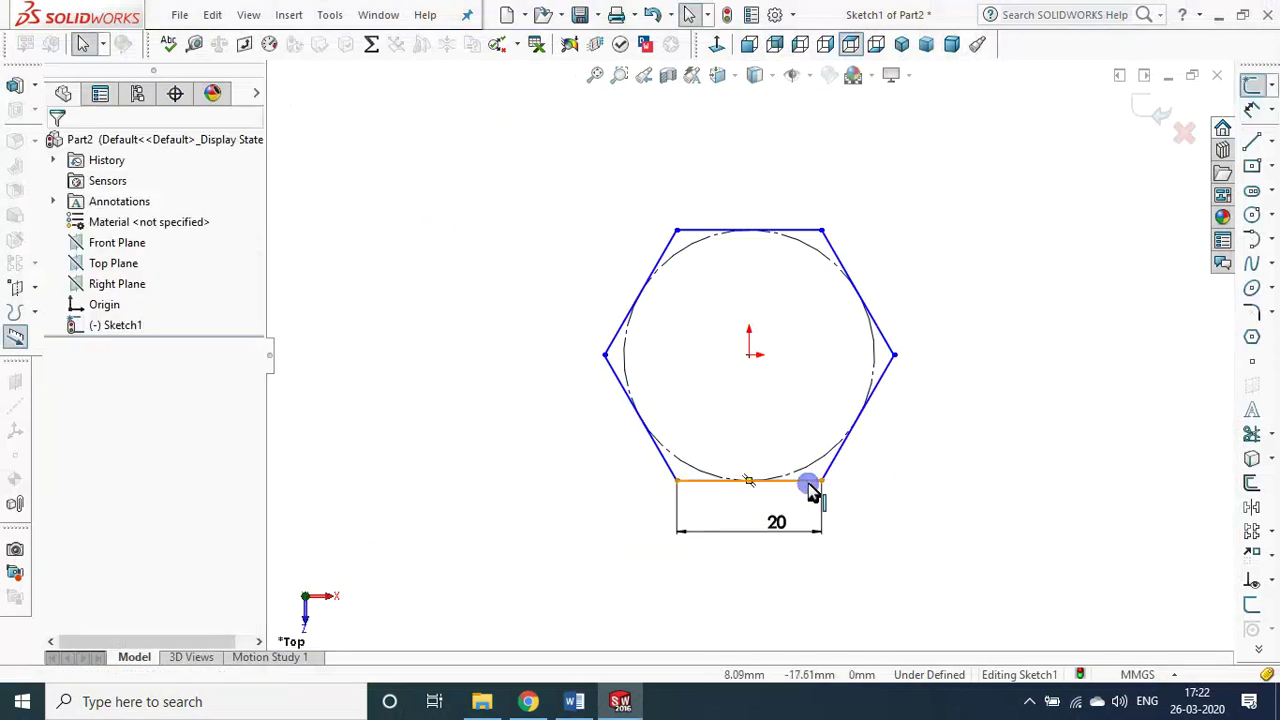
- Make the bottom side Horizontal to fully define the sketch, then exit it
{"action": "left_click", "coordinate": [810, 484]}
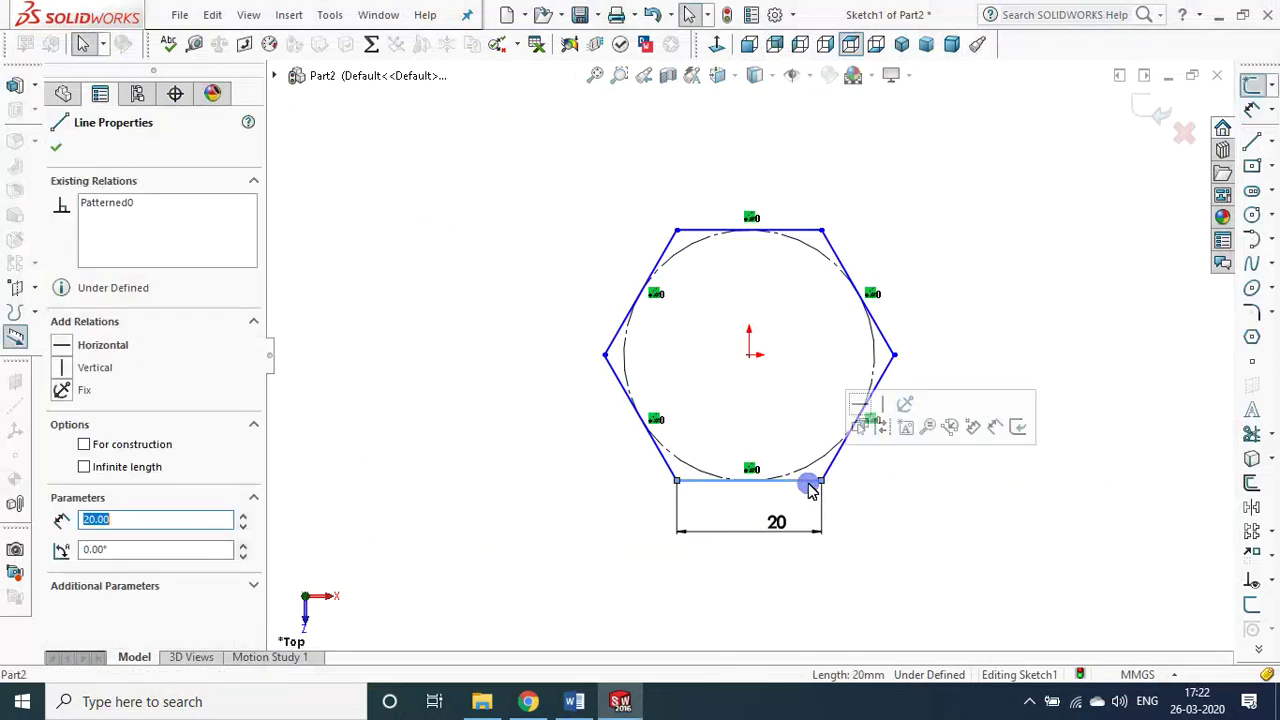
{"action": "left_click", "coordinate": [62, 350]}
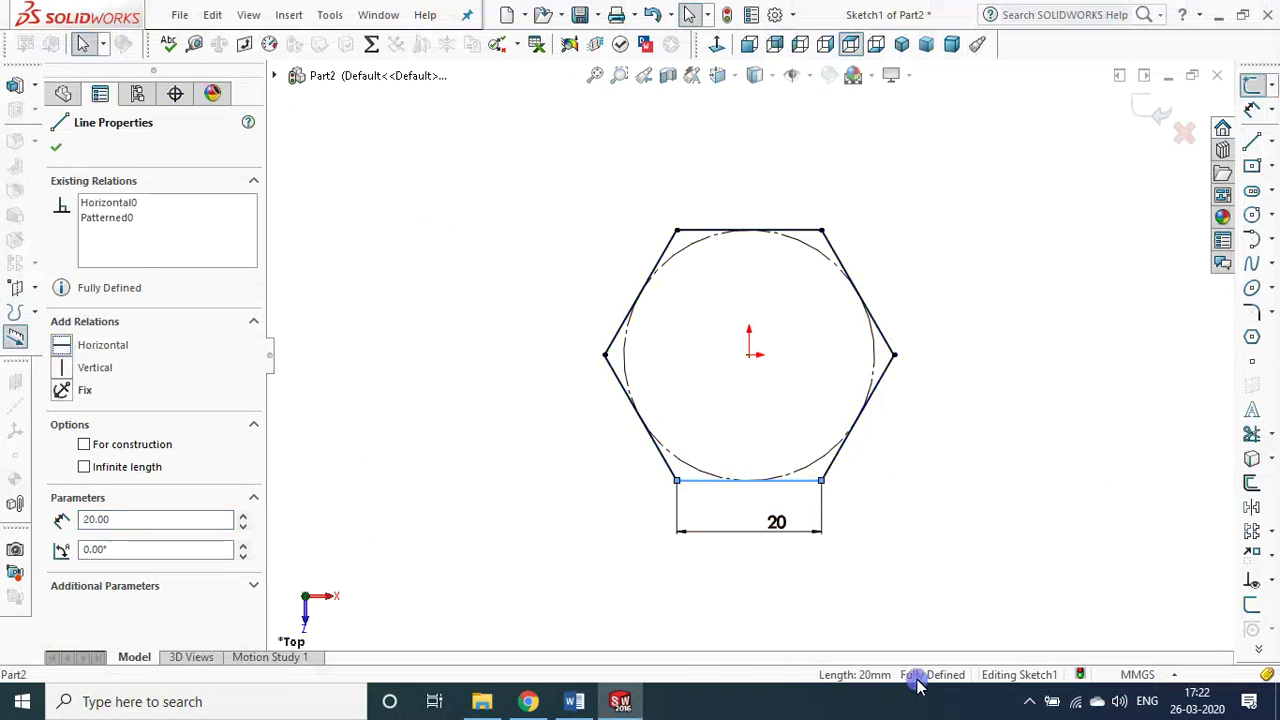
{"action": "left_click", "coordinate": [469, 338]}
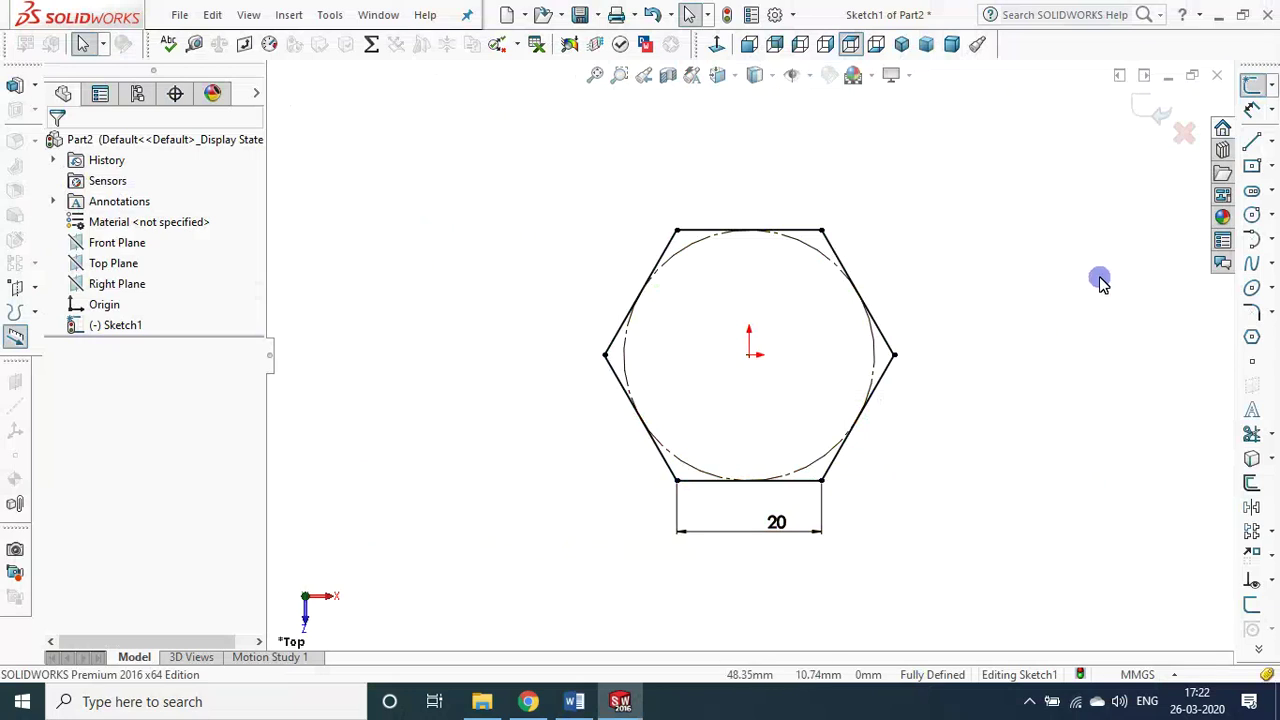
{"action": "left_click", "coordinate": [1150, 112]}
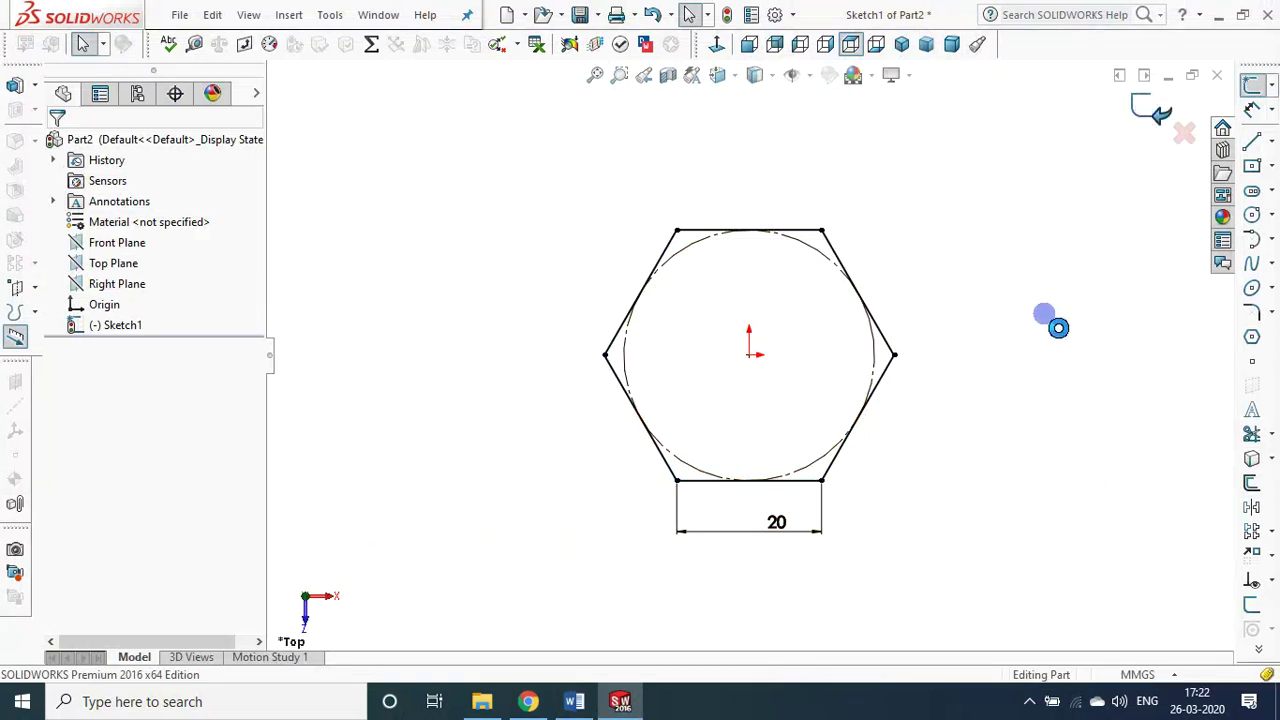
- Show the hexagon sketch in Isometric view, zoomed out, and check the Boss/Base feature list
{"action": "left_click", "coordinate": [903, 46]}
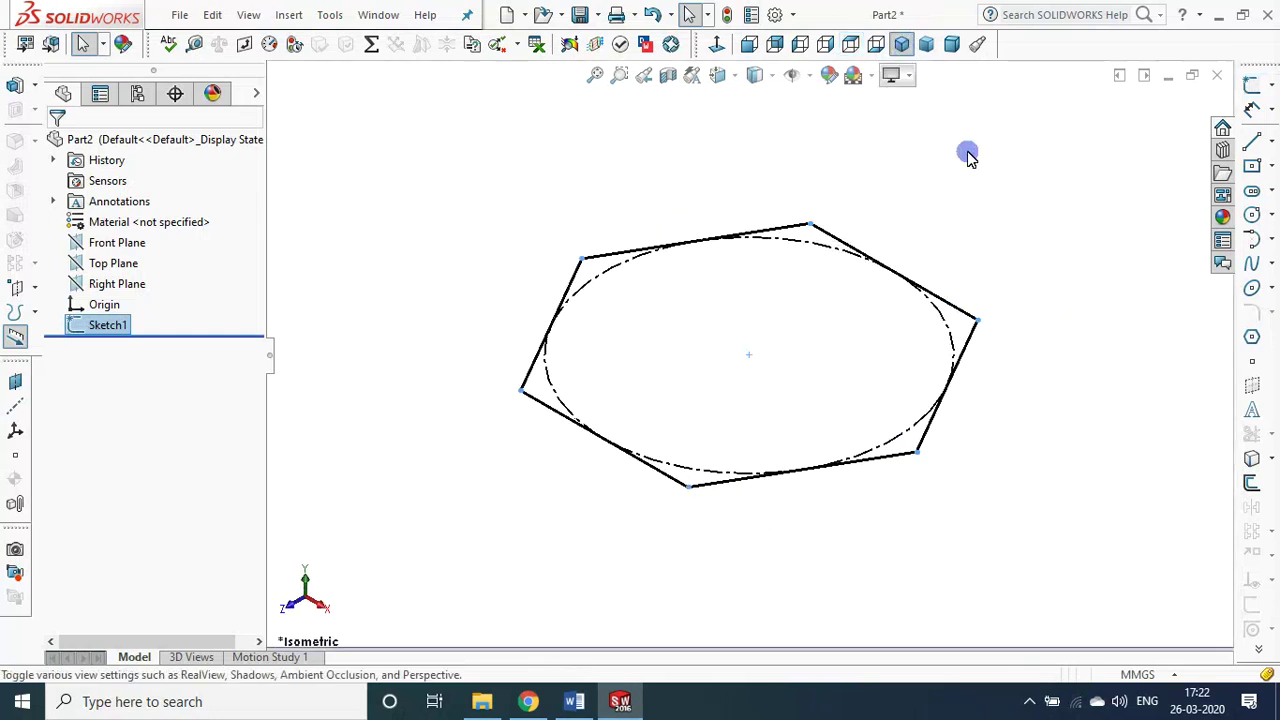
{"action": "middle_click_drag", "start_coordinate": [1006, 194], "coordinate": [983, 249], "text": "shift"}
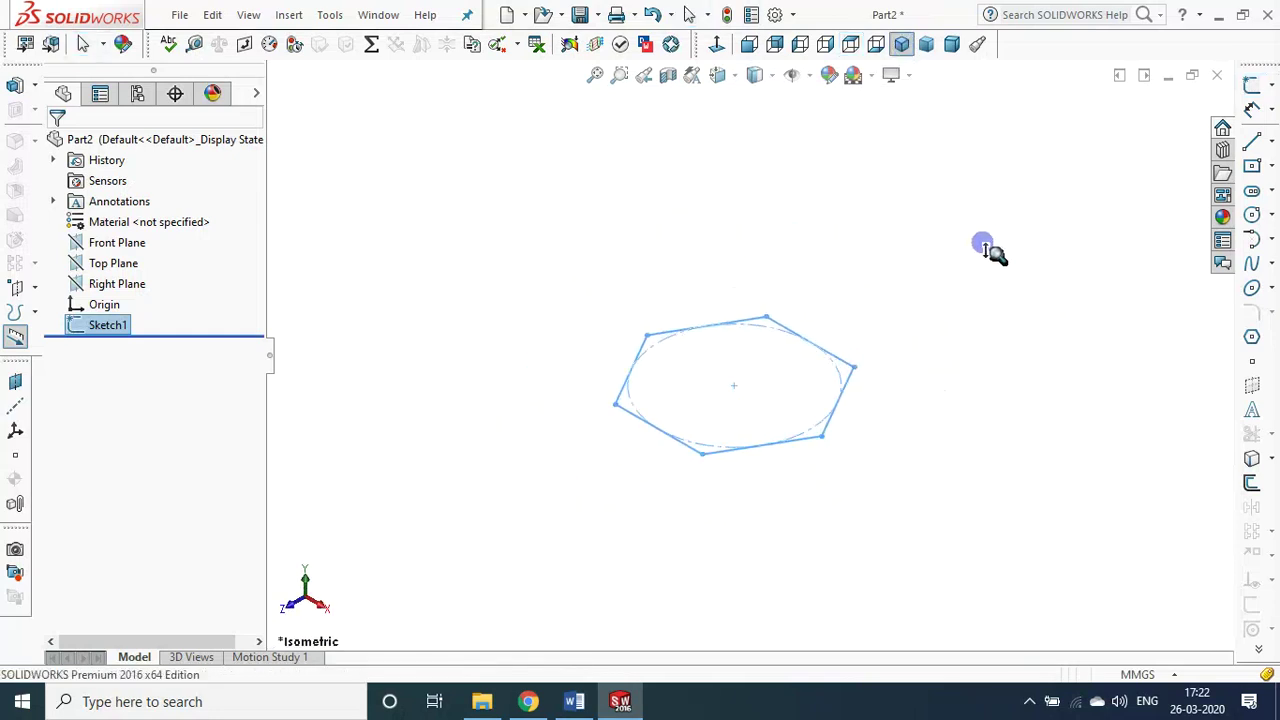
{"action": "left_click", "coordinate": [35, 85]}
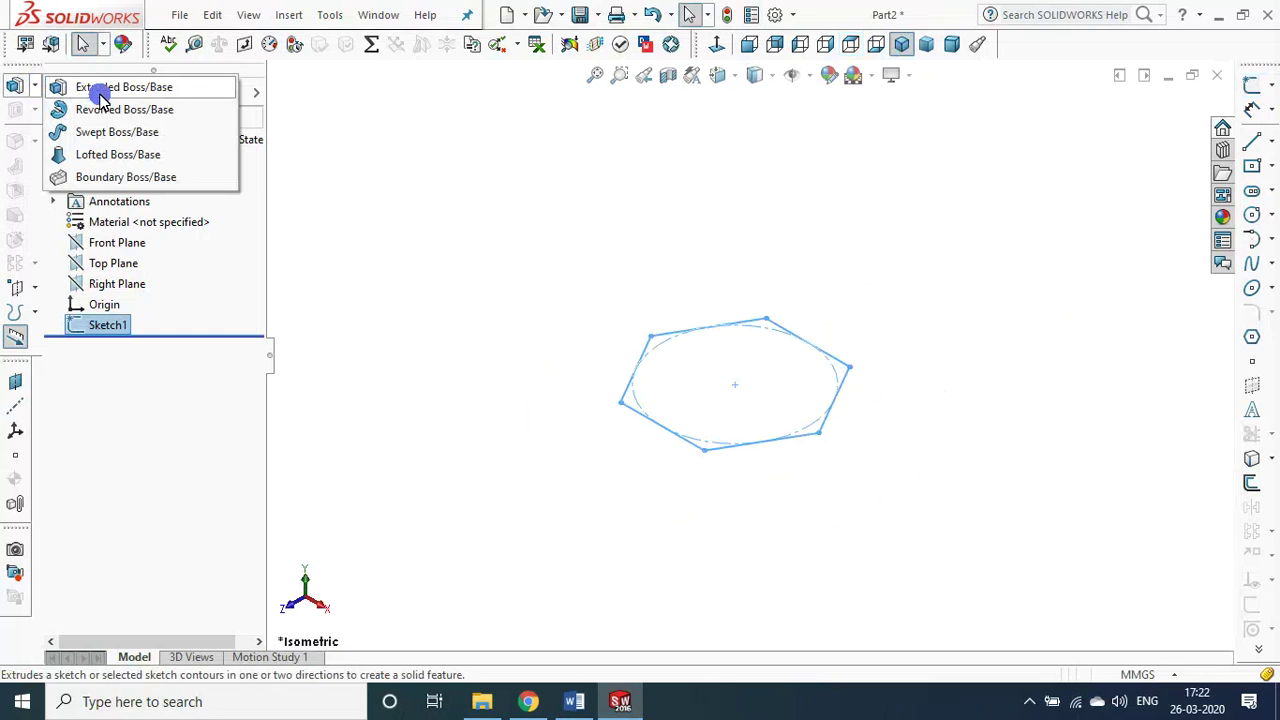
{"action": "left_click", "coordinate": [447, 220]}
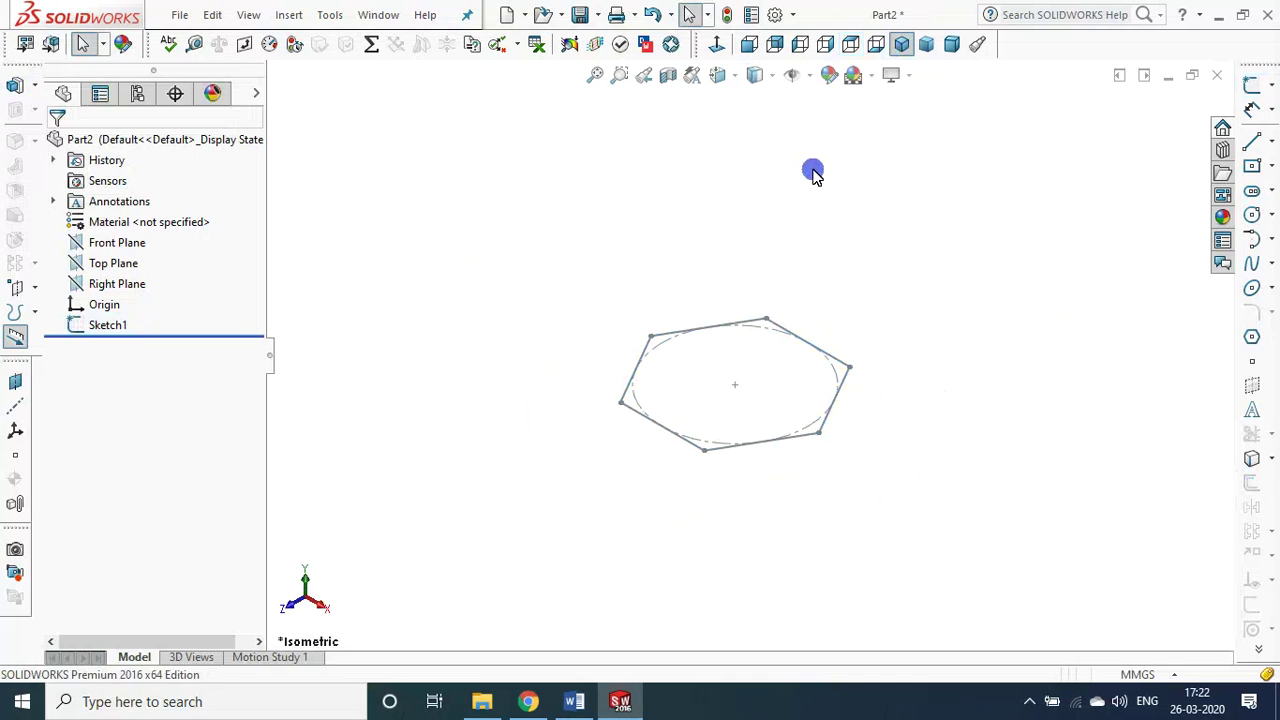
- Highlight the 65mm pyramid height in the Word exercise brief
{"action": "key", "text": "alt+Tab"}
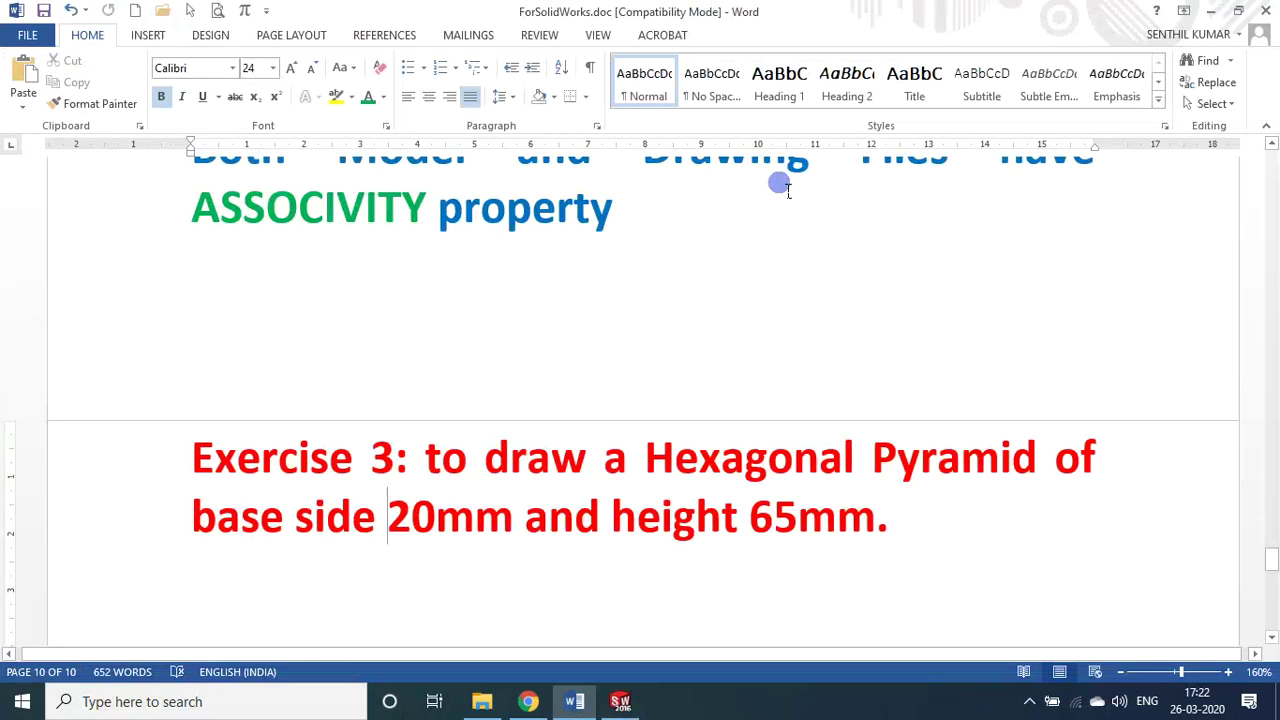
{"action": "left_click_drag", "start_coordinate": [757, 518], "coordinate": [857, 534]}
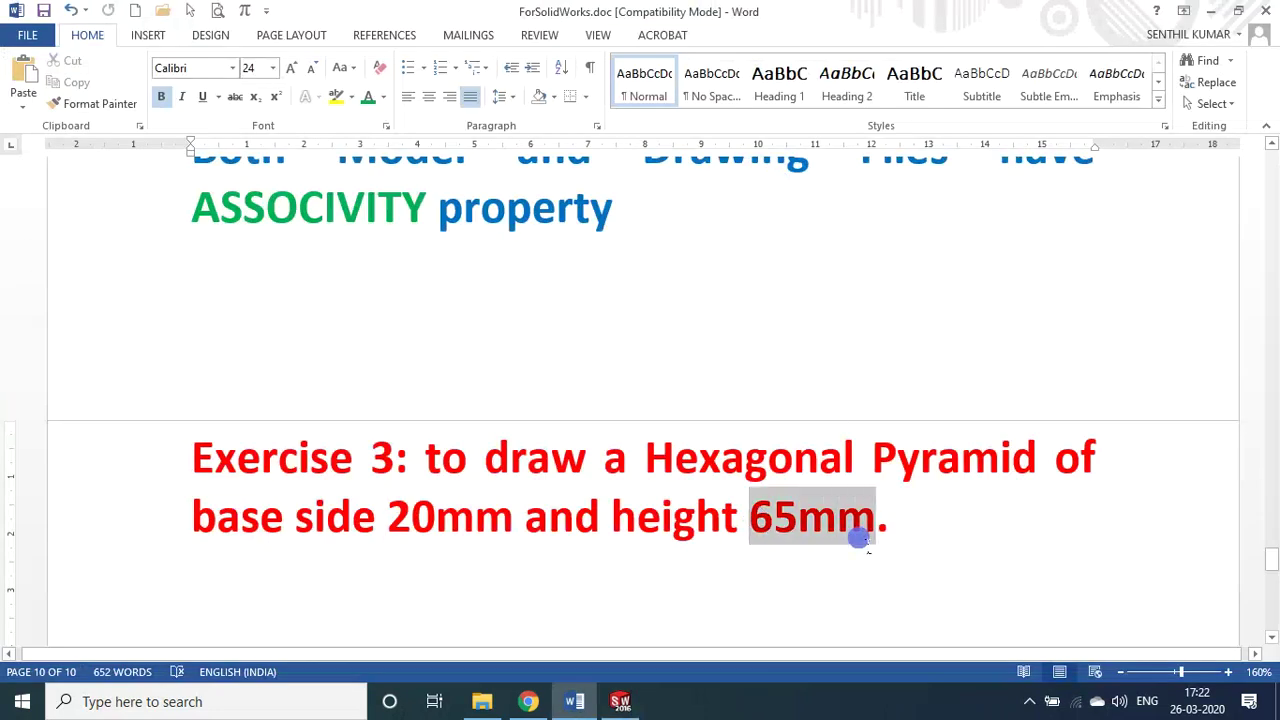
{"action": "left_click", "coordinate": [945, 557]}
{"action": "key", "text": "alt+Tab"}
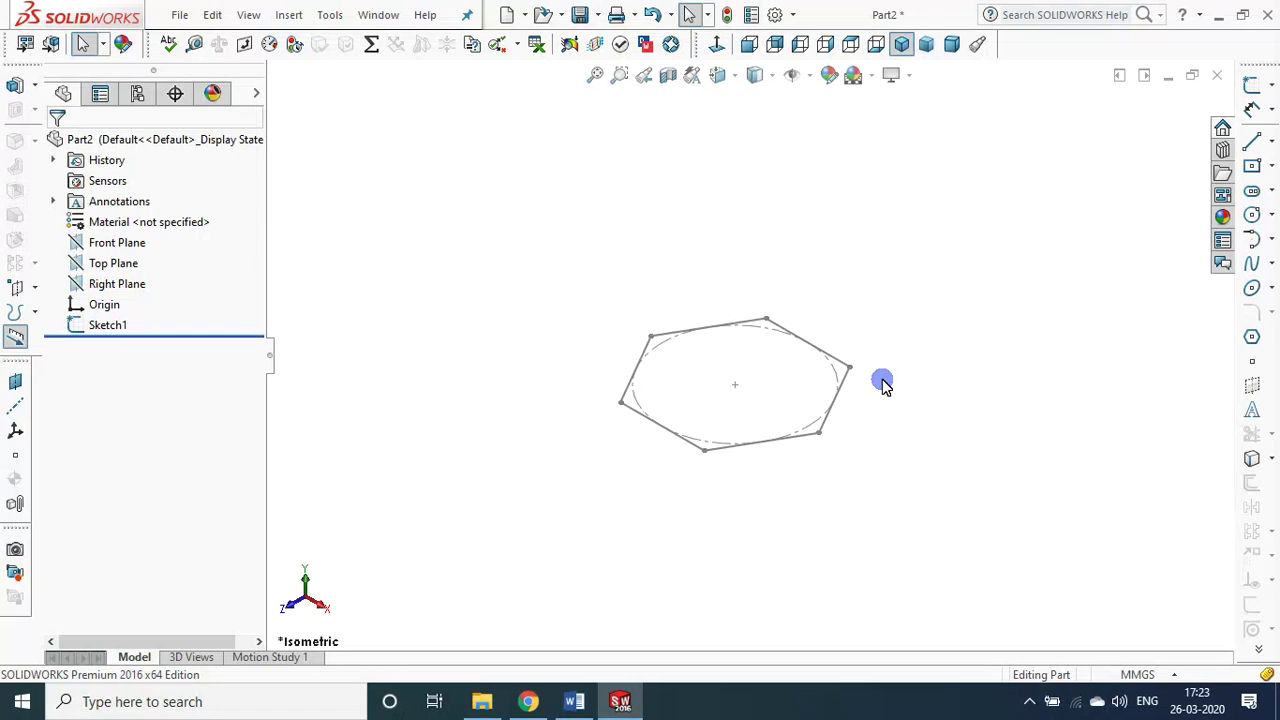
{"action": "key", "text": "alt+Tab"}
{"action": "double_click", "coordinate": [783, 517]}
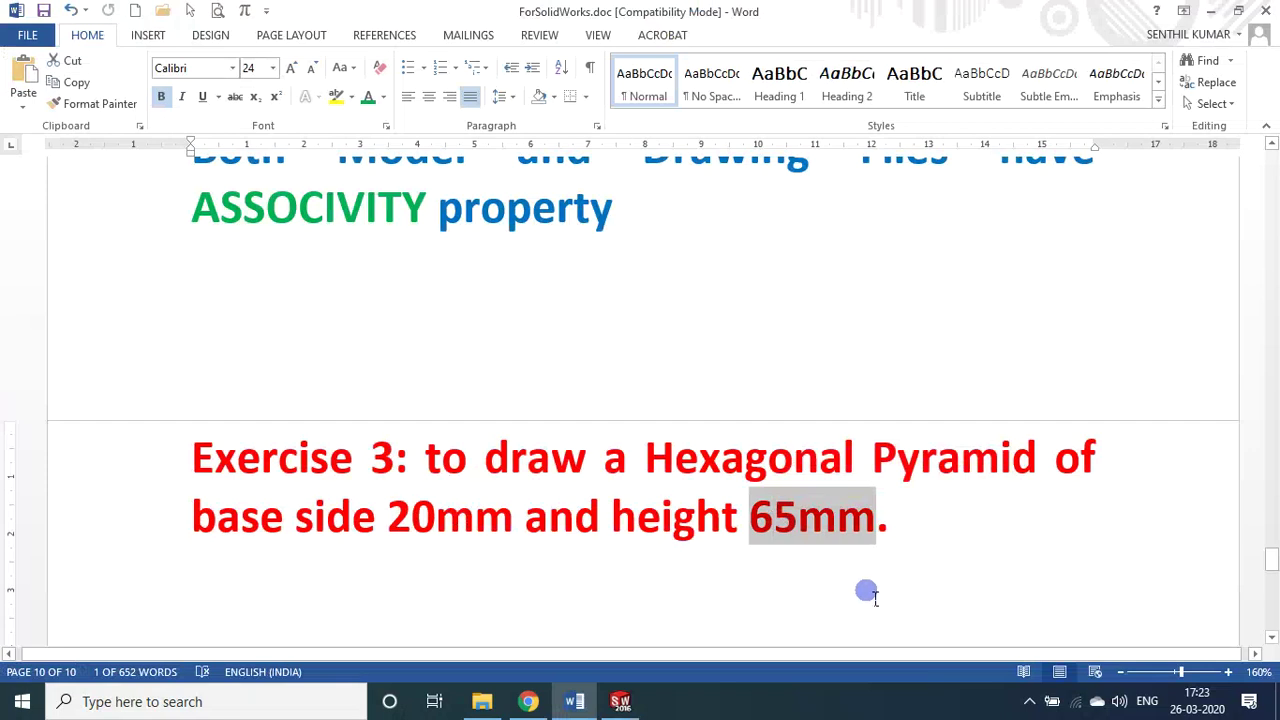
- Switch from the Word notes back to the SOLIDWORKS hexagon part
{"action": "key", "text": "alt+Tab"}
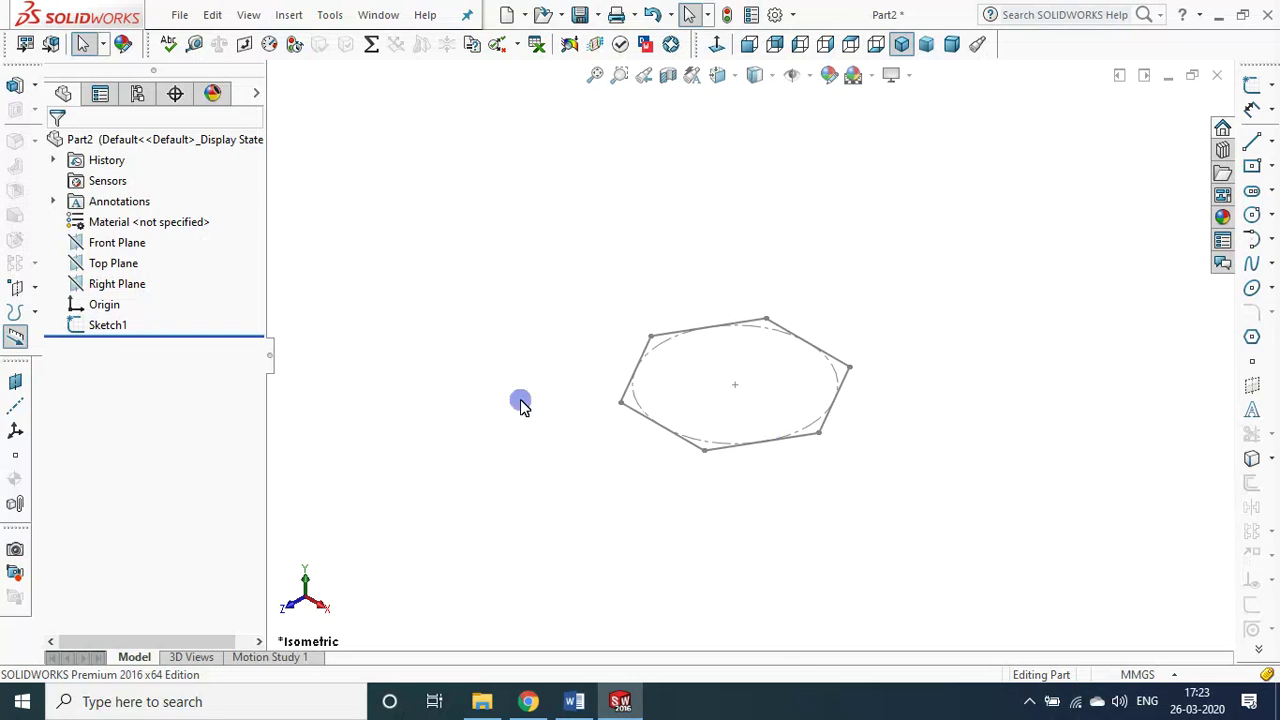
- Create Plane1 from the Top Plane with a 65 mm offset distance
{"action": "left_click", "coordinate": [12, 384]}
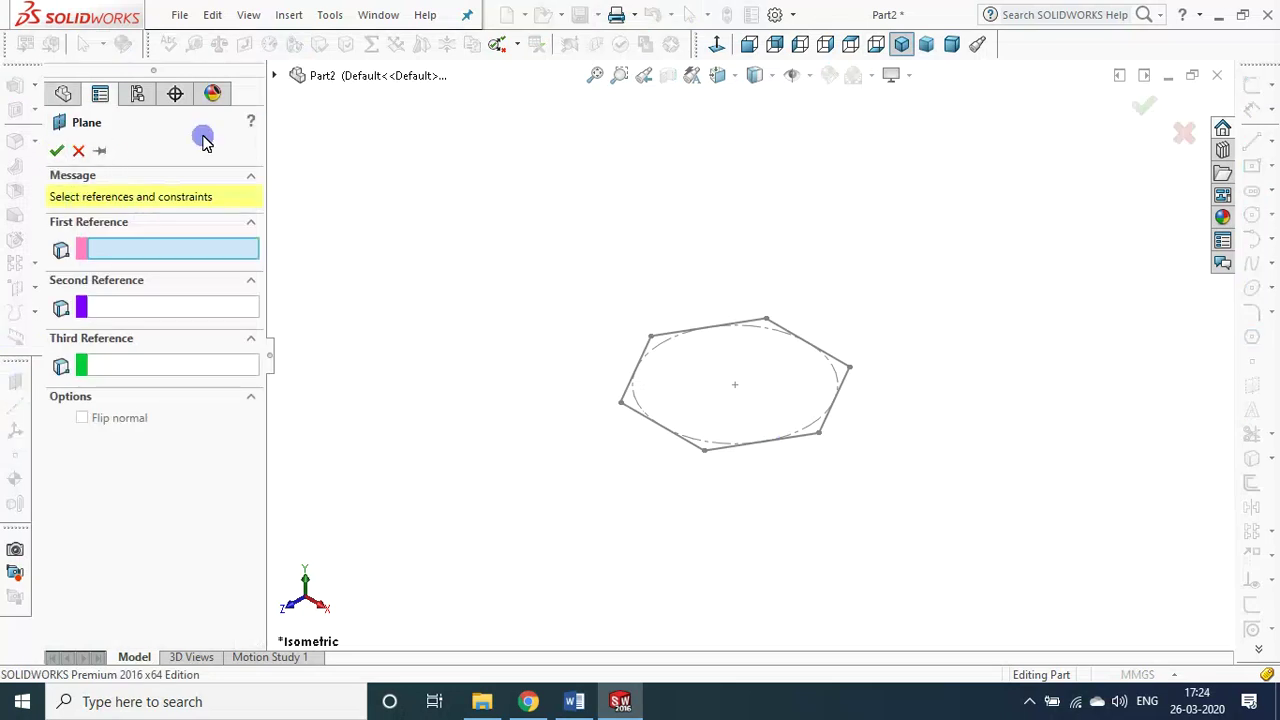
{"action": "left_click", "coordinate": [281, 78]}
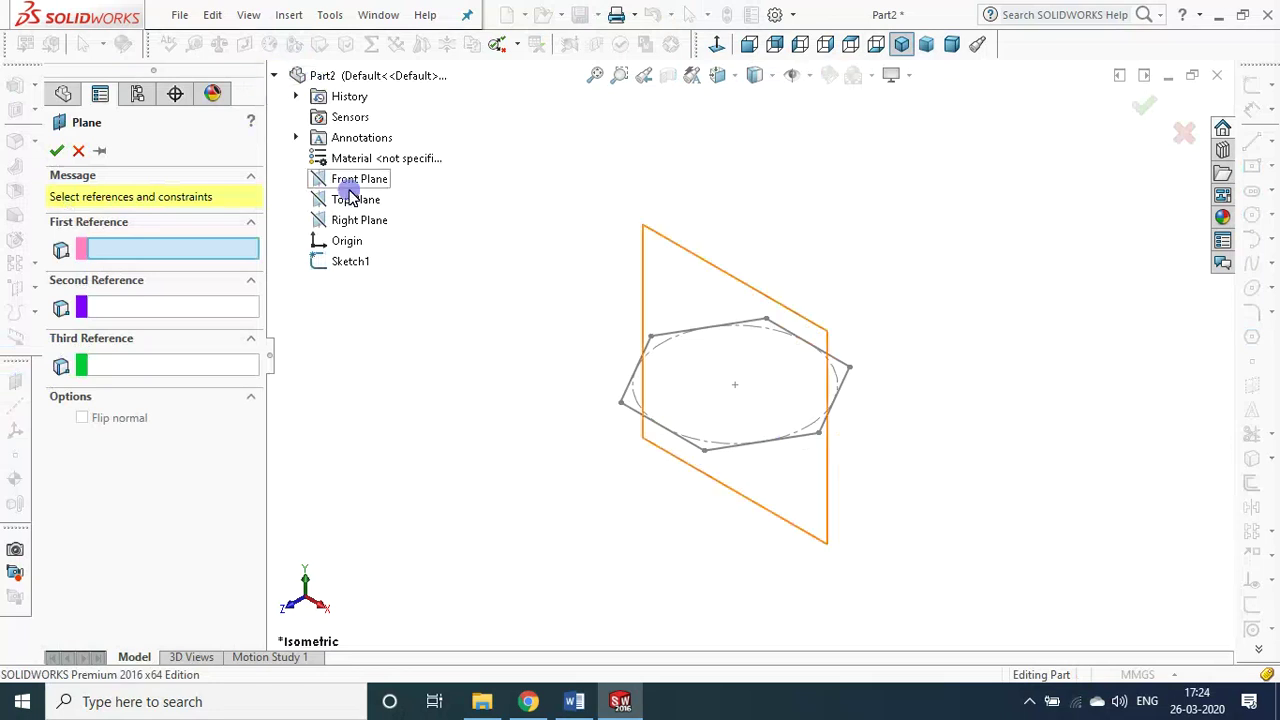
{"action": "left_click", "coordinate": [355, 200]}
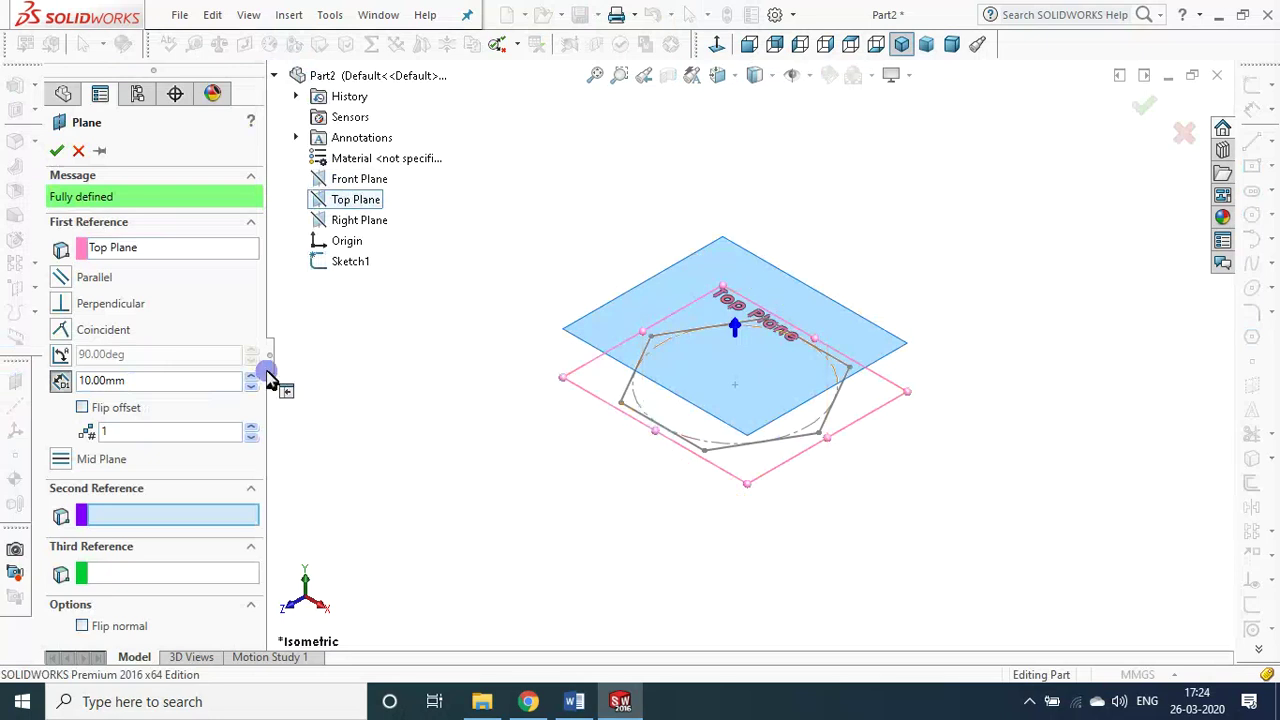
{"action": "left_click", "coordinate": [143, 385]}
{"action": "left_click_drag", "start_coordinate": [150, 392], "coordinate": [34, 383]}
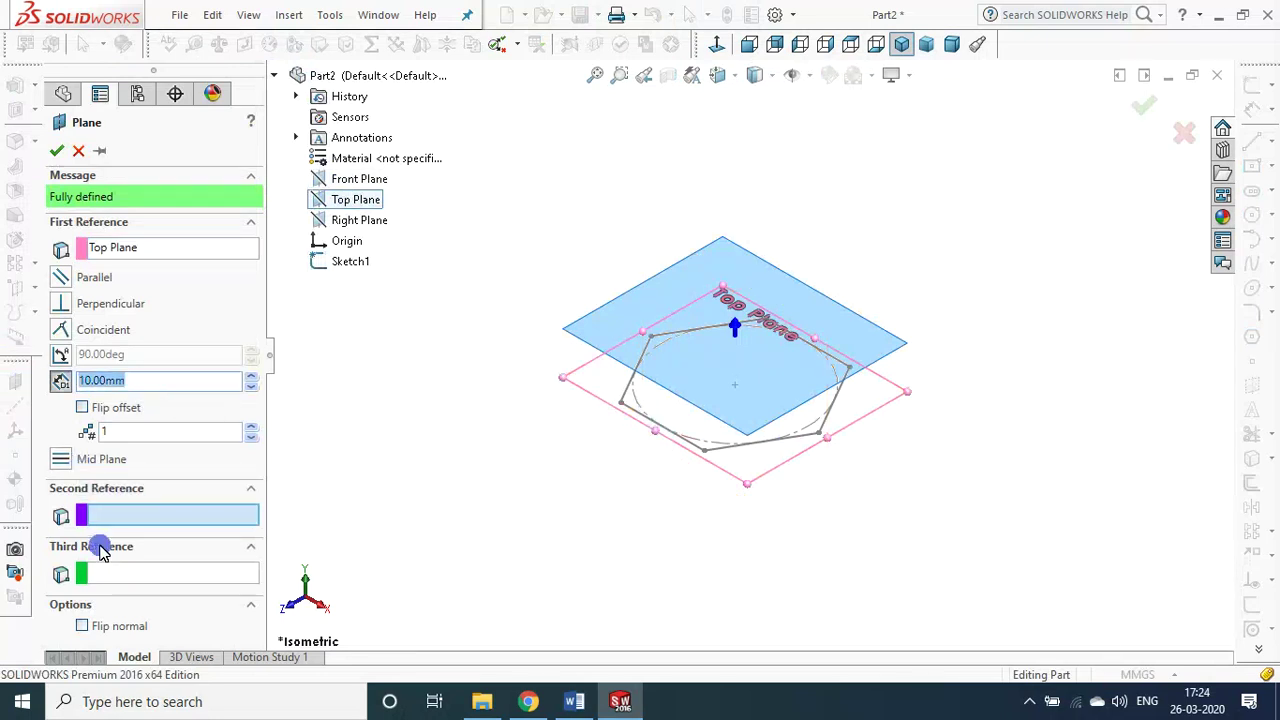
{"action": "key", "text": "alt+Tab"}
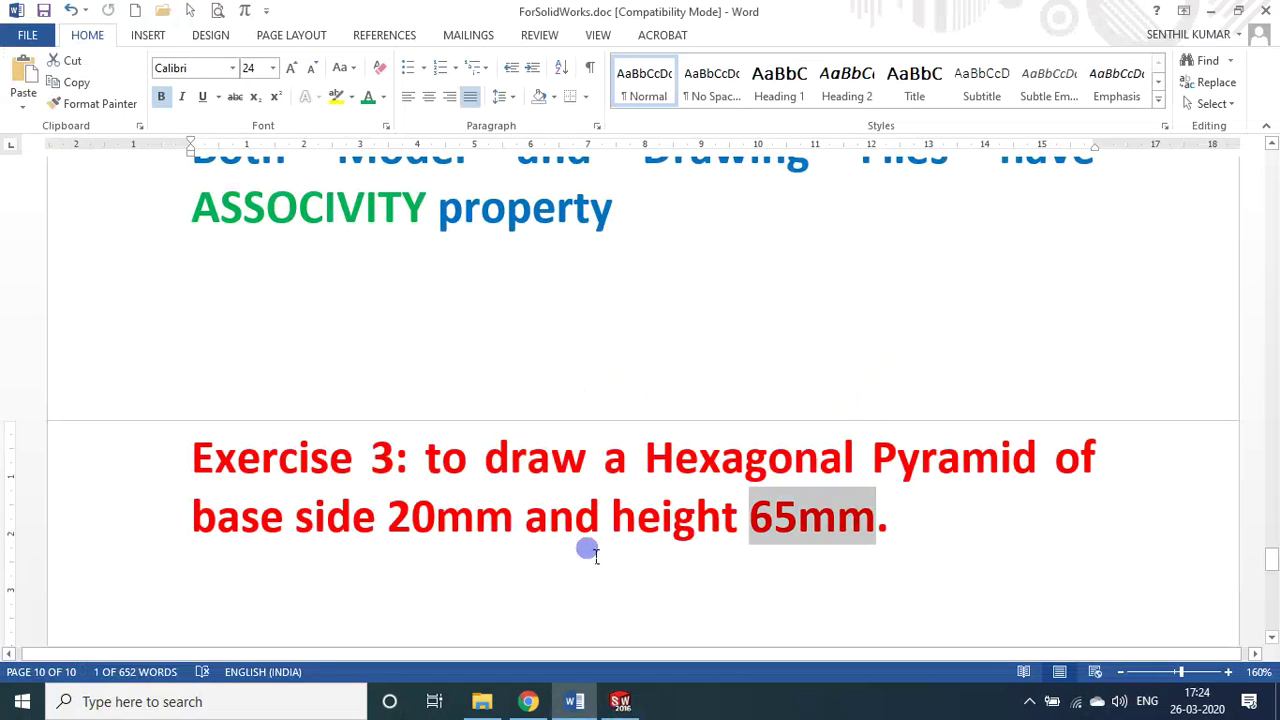
{"action": "key", "text": "alt+Tab"}
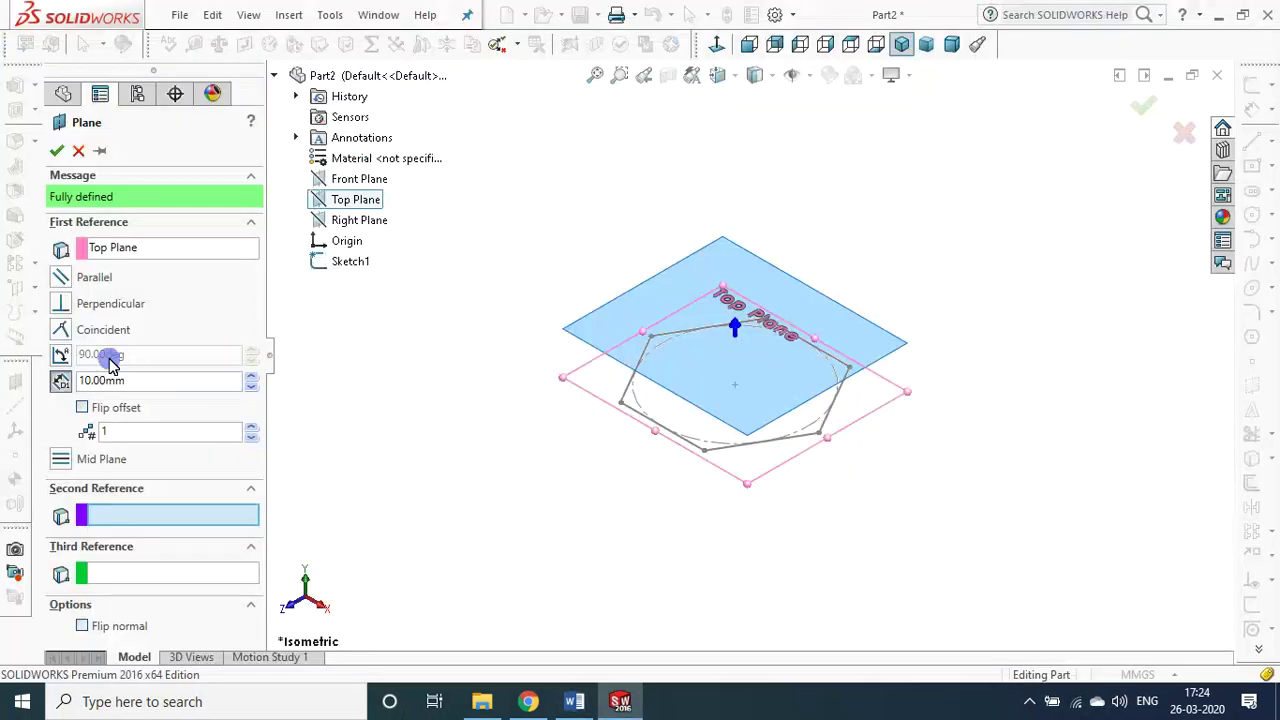
{"action": "left_click", "coordinate": [137, 381]}
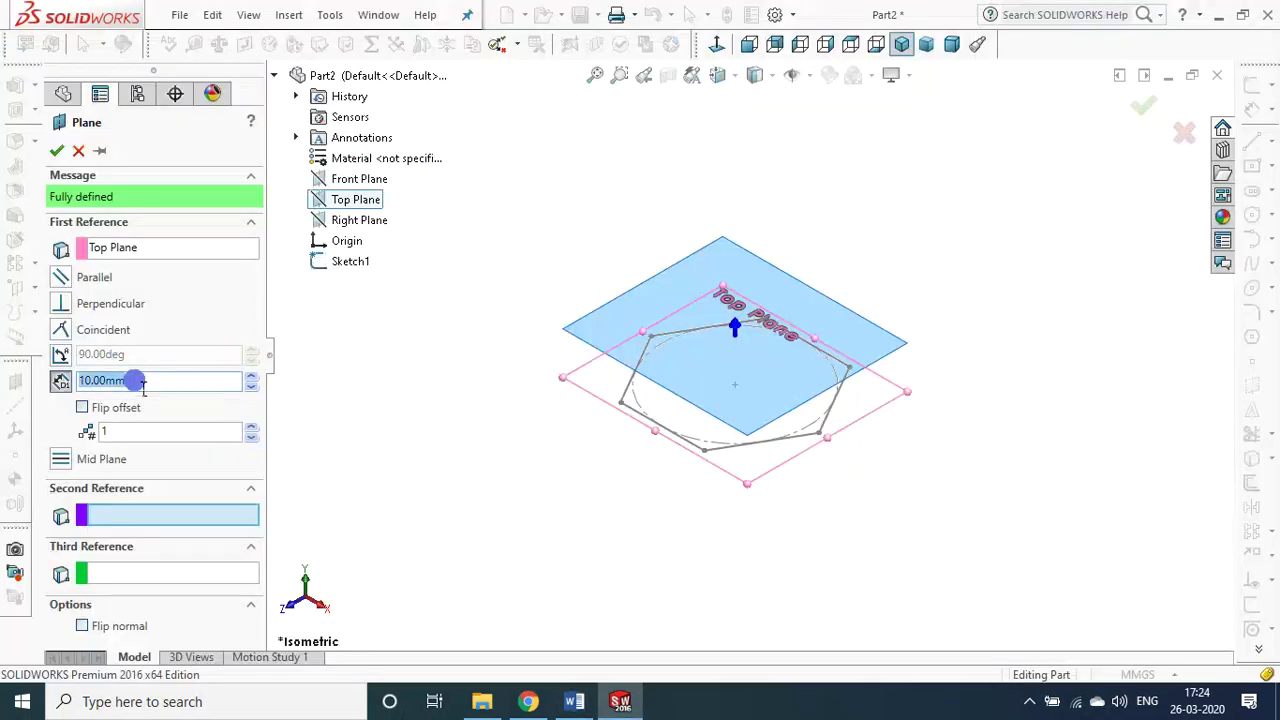
{"action": "type", "text": "65"}
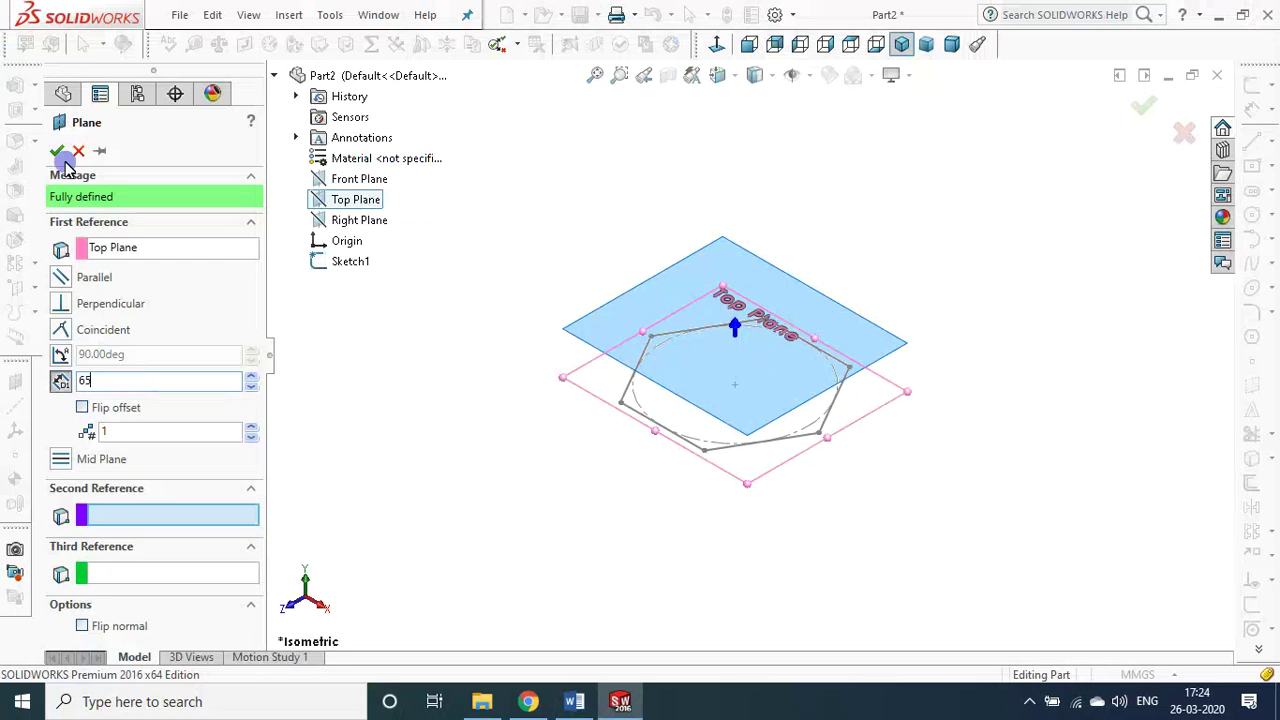
{"action": "key", "text": "Return"}
{"action": "right_click", "coordinate": [640, 562]}
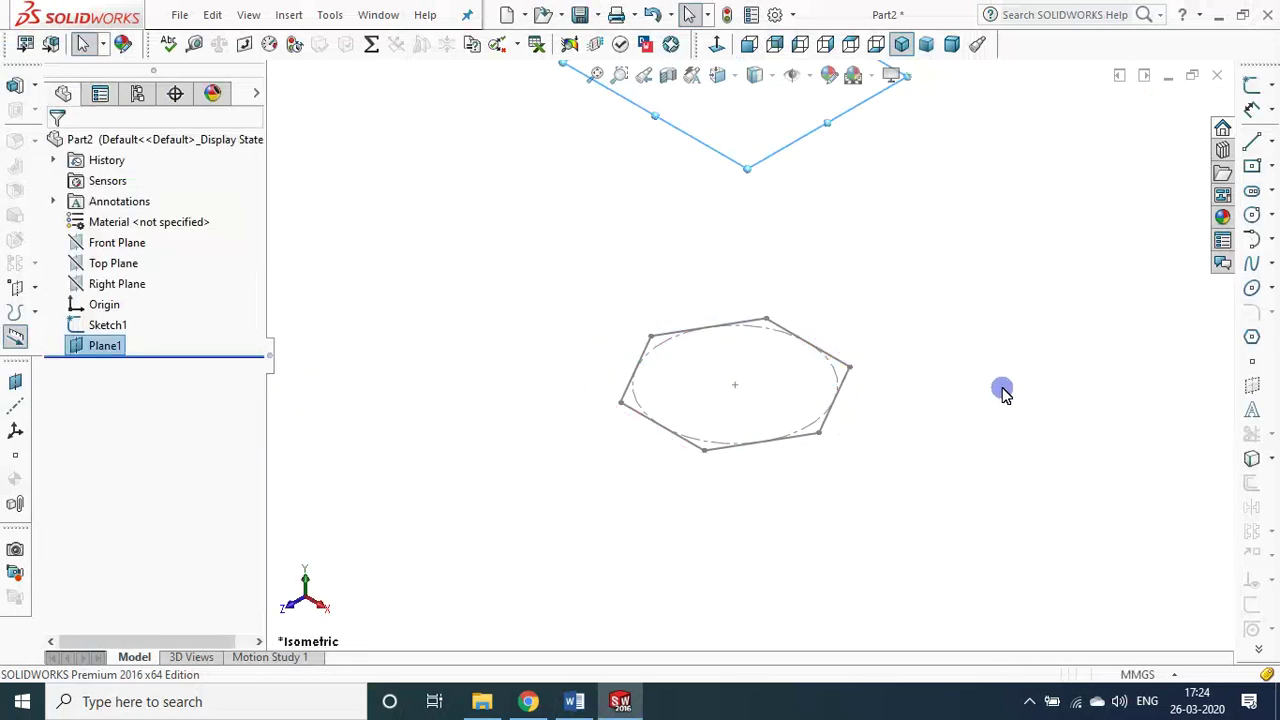
- Display Plane1's 65 mm offset dimension and orbit the view to inspect it above the hexagon
{"action": "double_click", "coordinate": [88, 345]}
{"action": "middle_click_drag", "start_coordinate": [983, 466], "coordinate": [994, 386]}
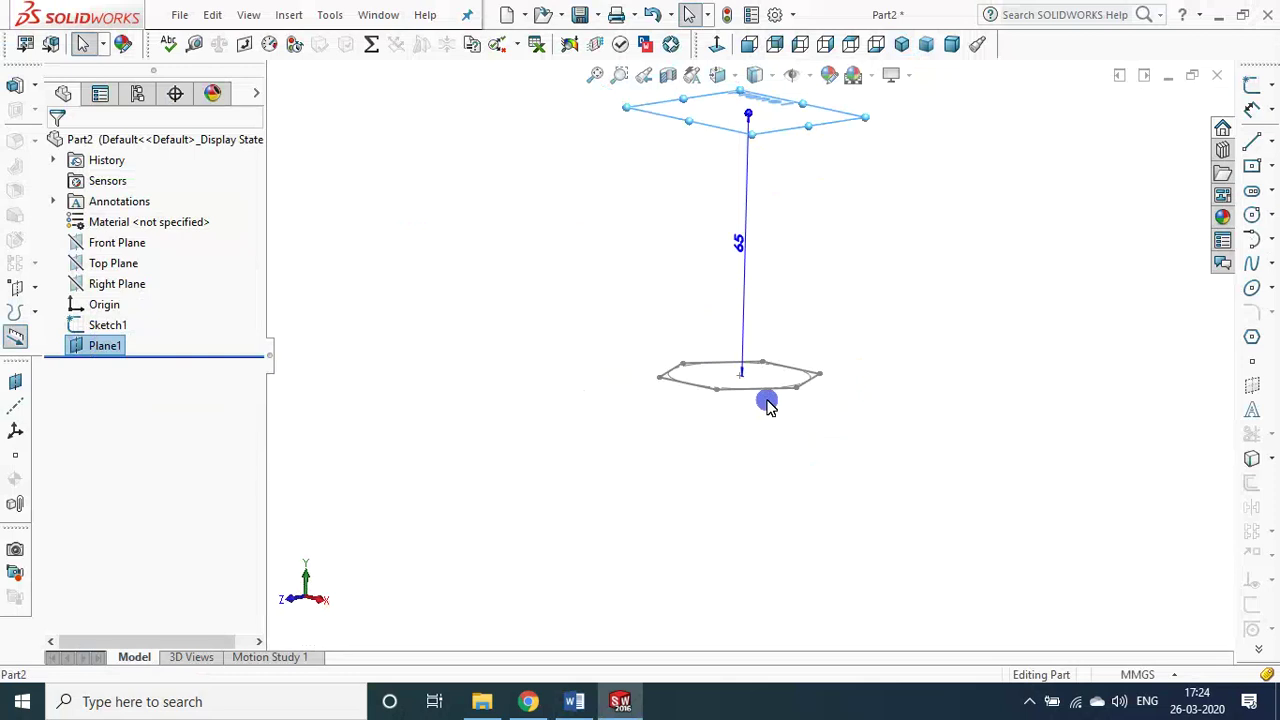
{"action": "middle_click_drag", "start_coordinate": [914, 400], "coordinate": [930, 550], "text": "ctrl"}
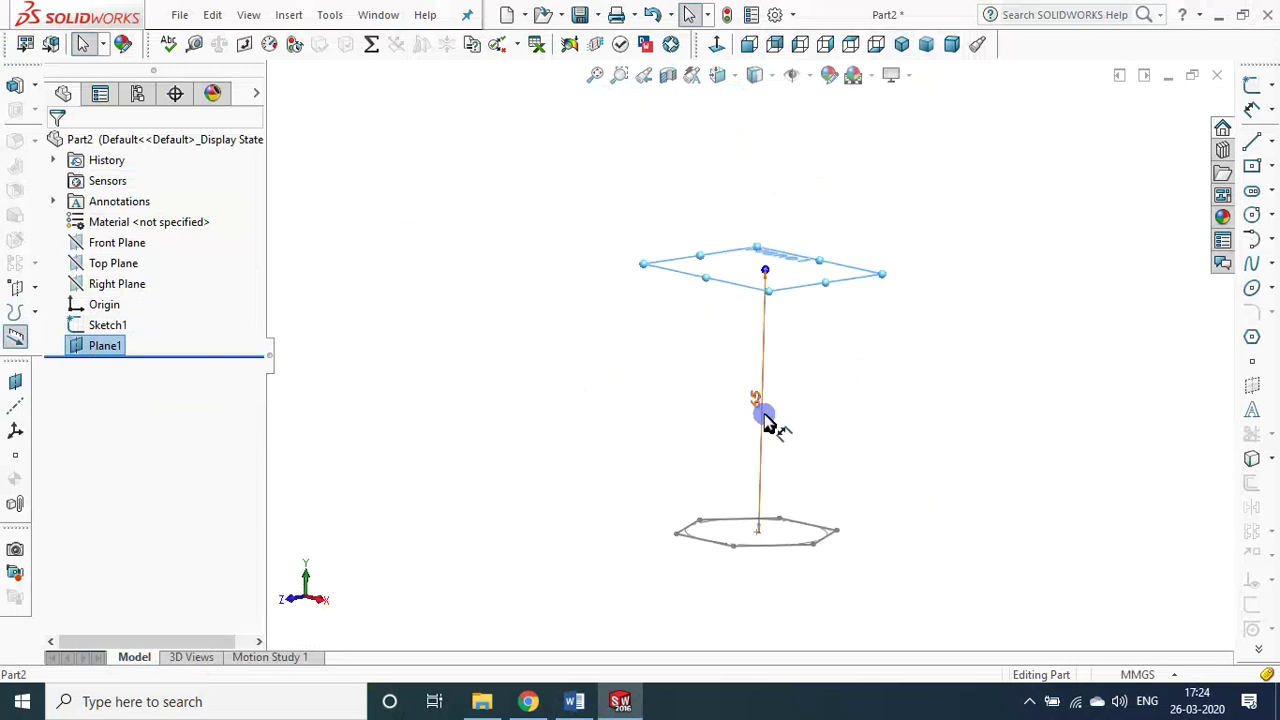
{"action": "left_click", "coordinate": [762, 414]}
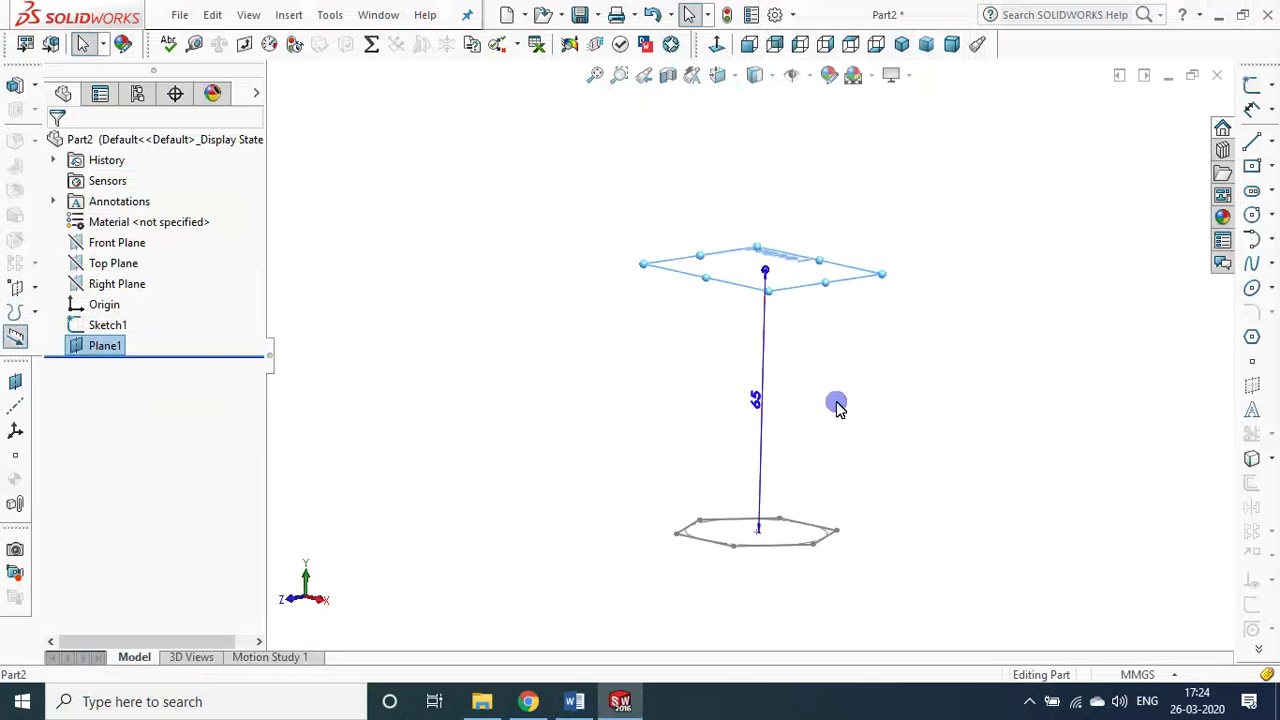
{"action": "middle_click_drag", "start_coordinate": [836, 404], "coordinate": [948, 438]}
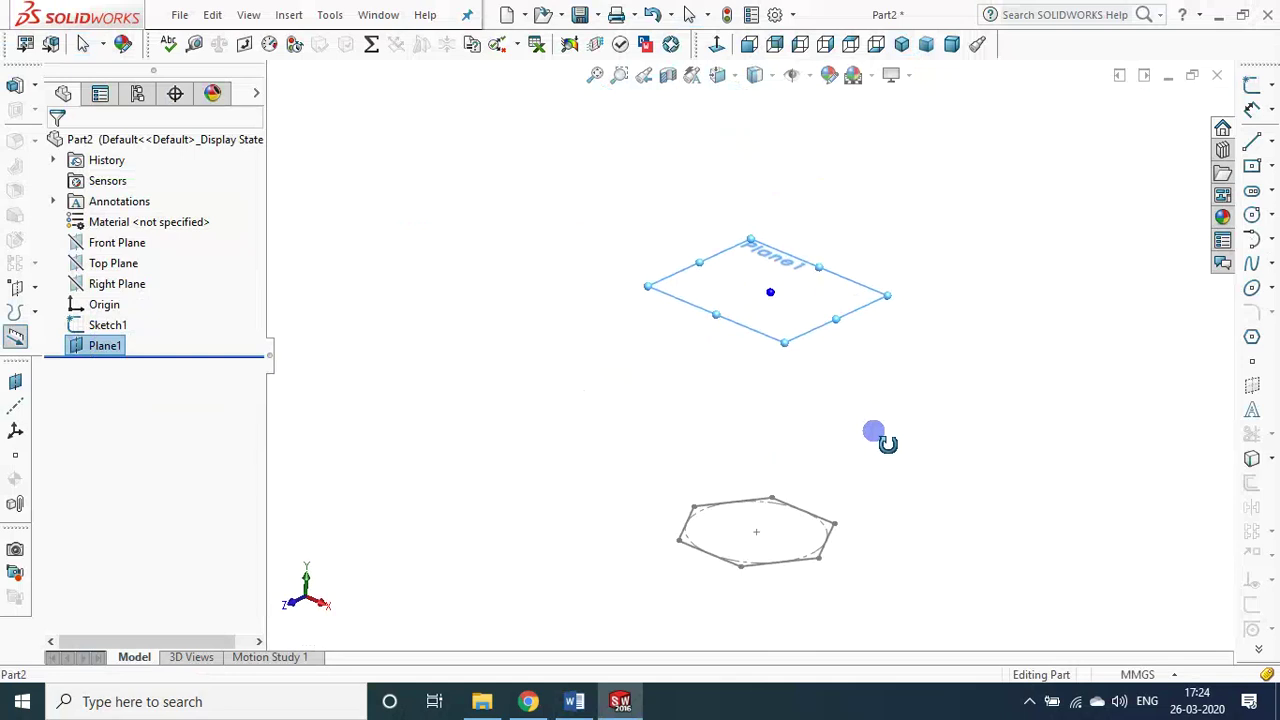
{"action": "left_click", "coordinate": [947, 437]}
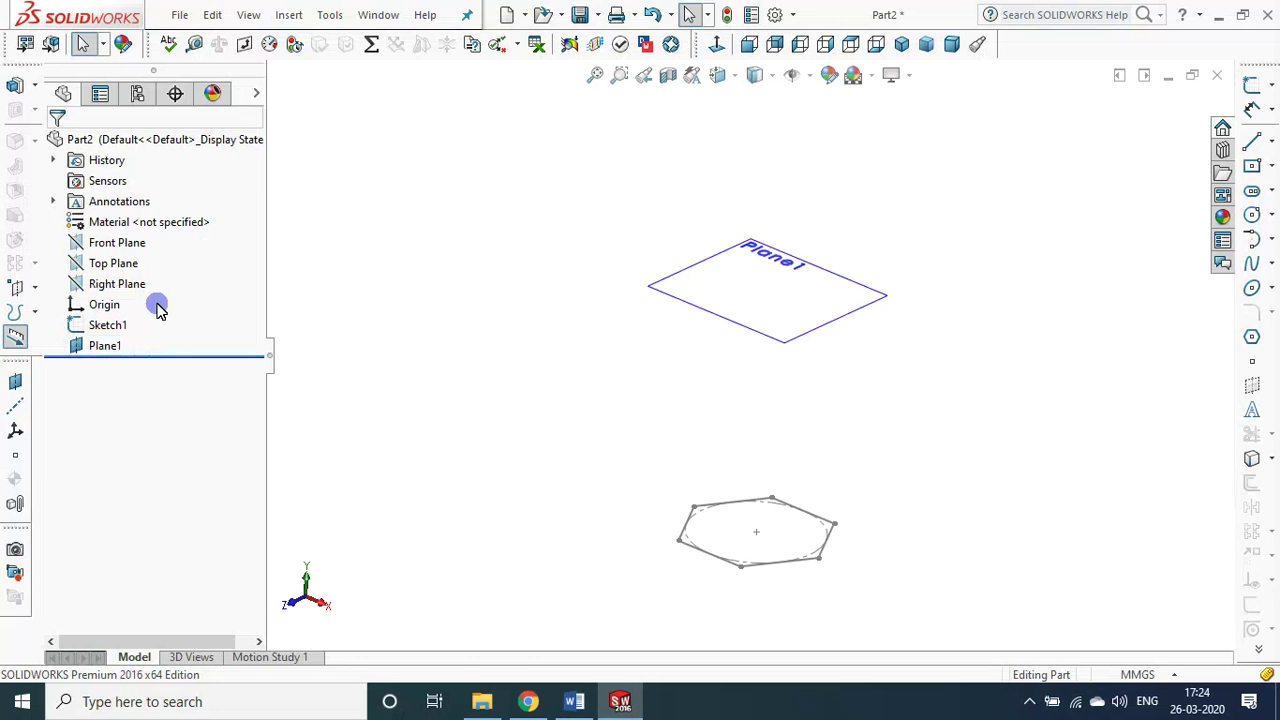
- Open a new sketch, Sketch2, on Plane1, which sits 65 mm above the hexagon base
{"action": "left_click", "coordinate": [95, 346]}
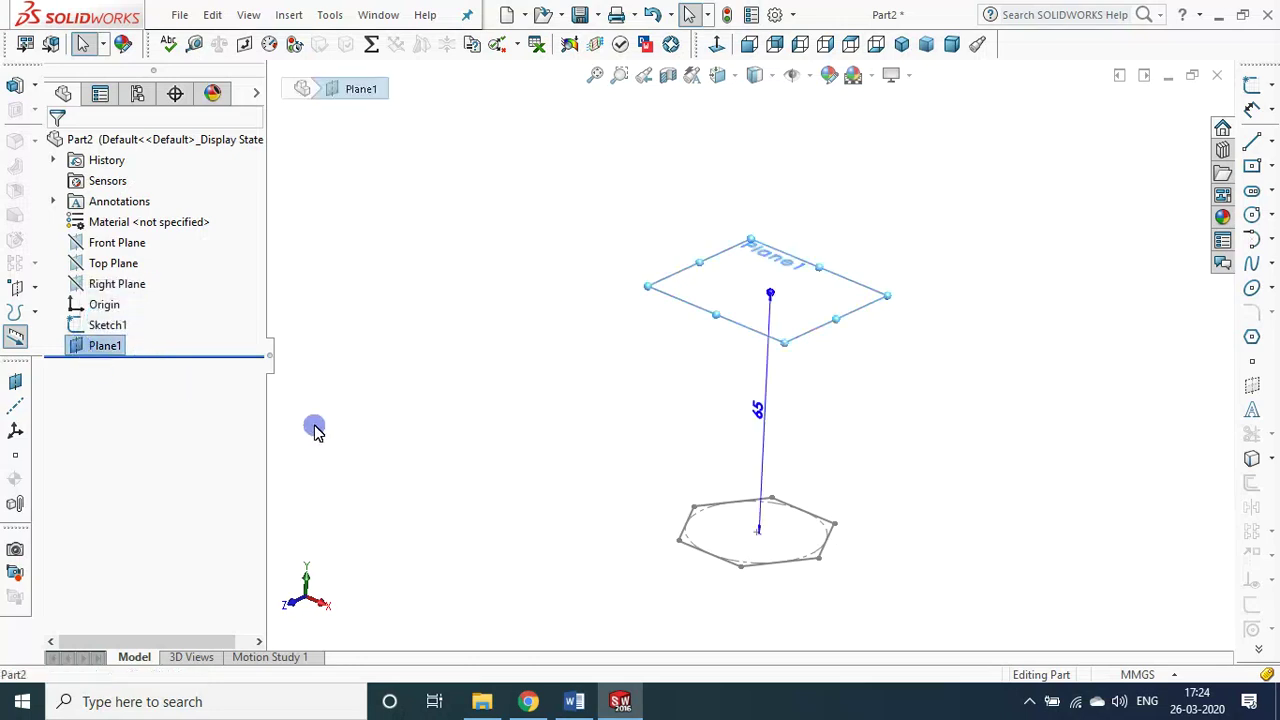
{"action": "left_click", "coordinate": [1259, 90]}
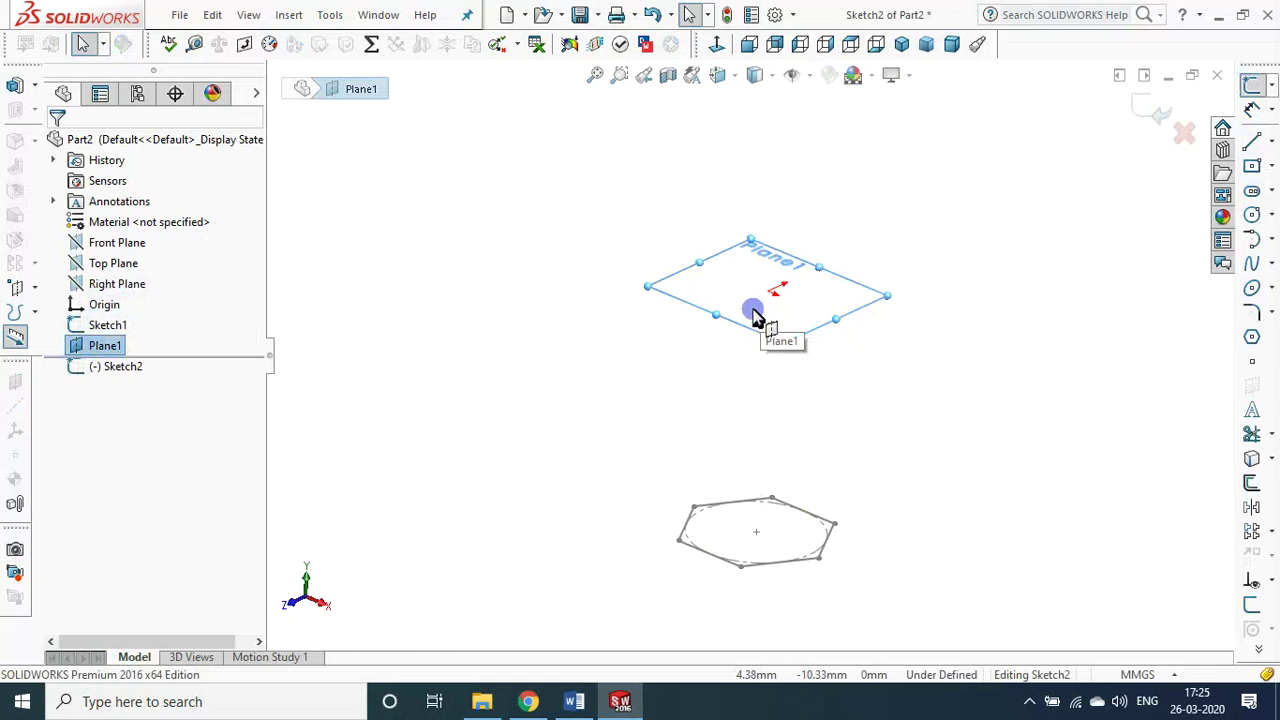
- Place a single point at the sketch origin, check its relations, and exit the fully defined Sketch2
{"action": "left_click", "coordinate": [722, 46]}
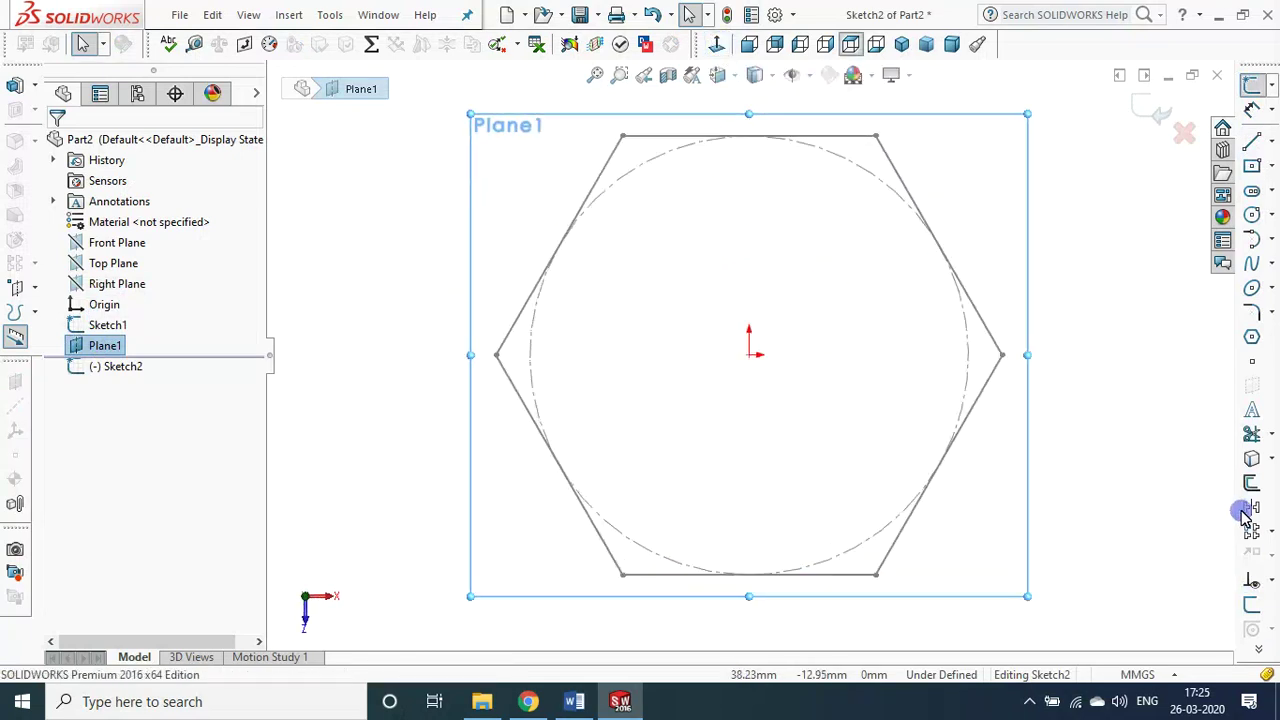
{"action": "left_click", "coordinate": [1254, 362]}
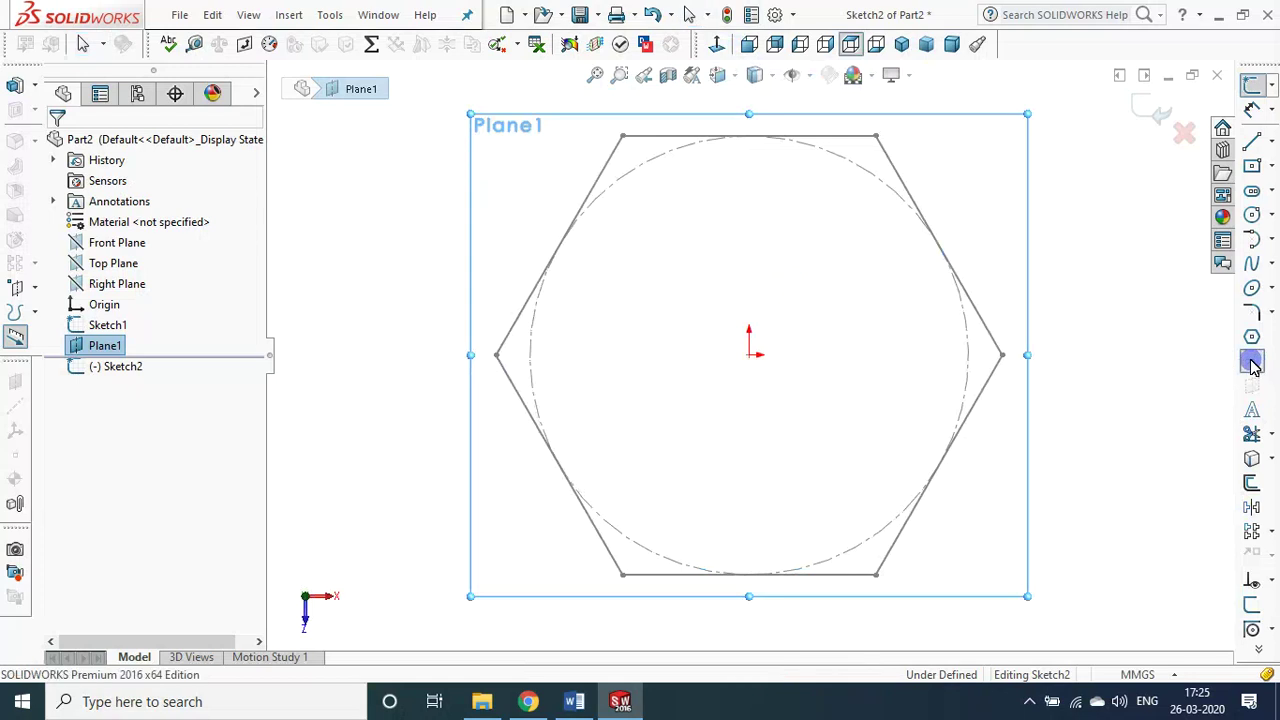
{"action": "left_click", "coordinate": [750, 357]}
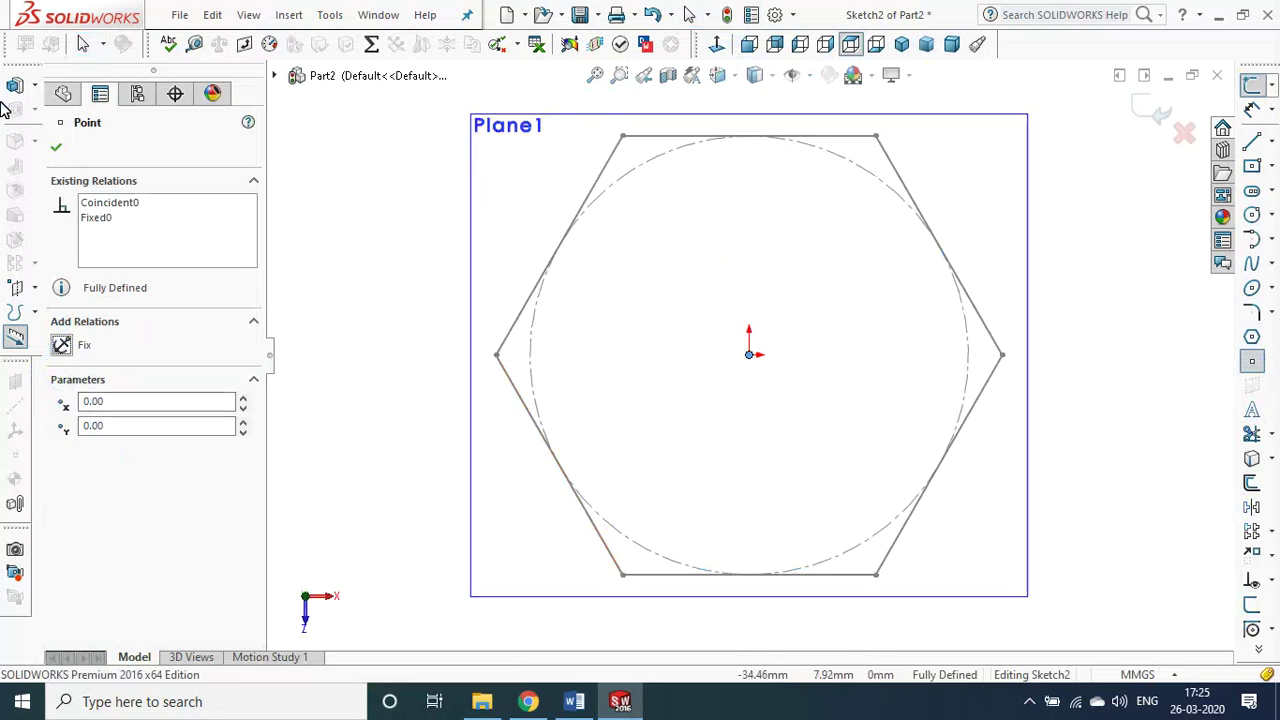
{"action": "left_click", "coordinate": [52, 147]}
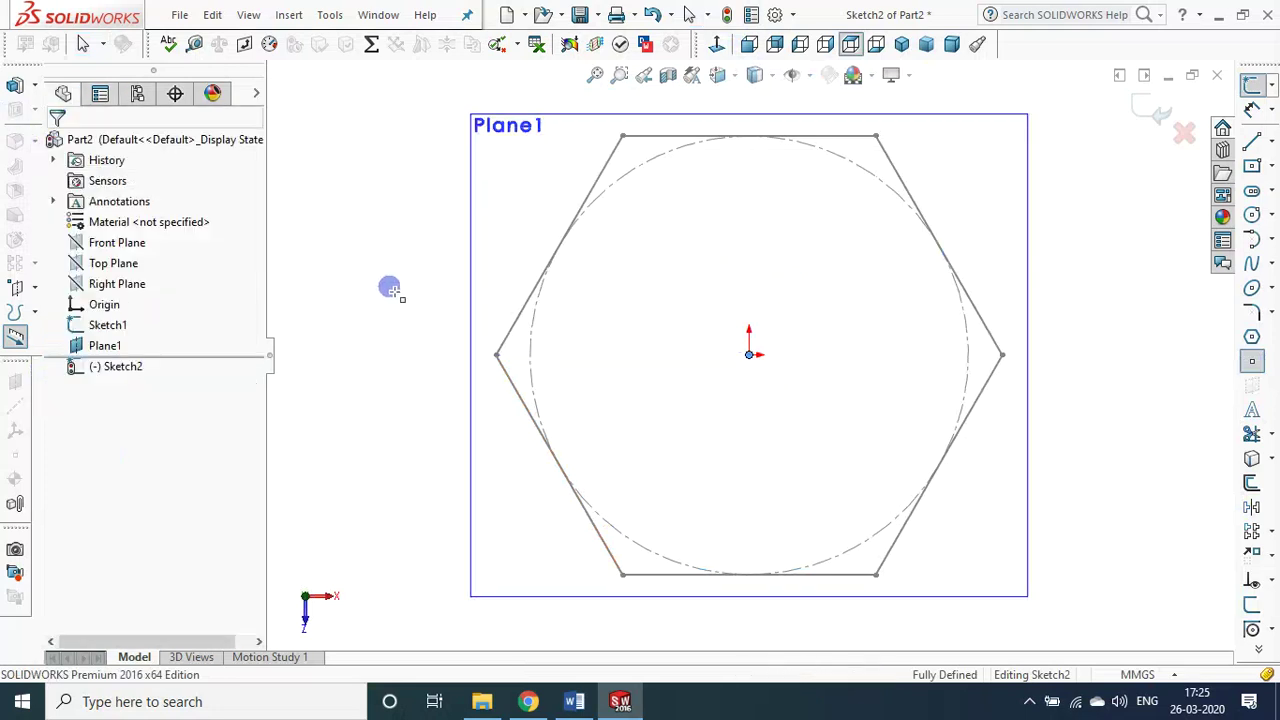
{"action": "left_click", "coordinate": [749, 356]}
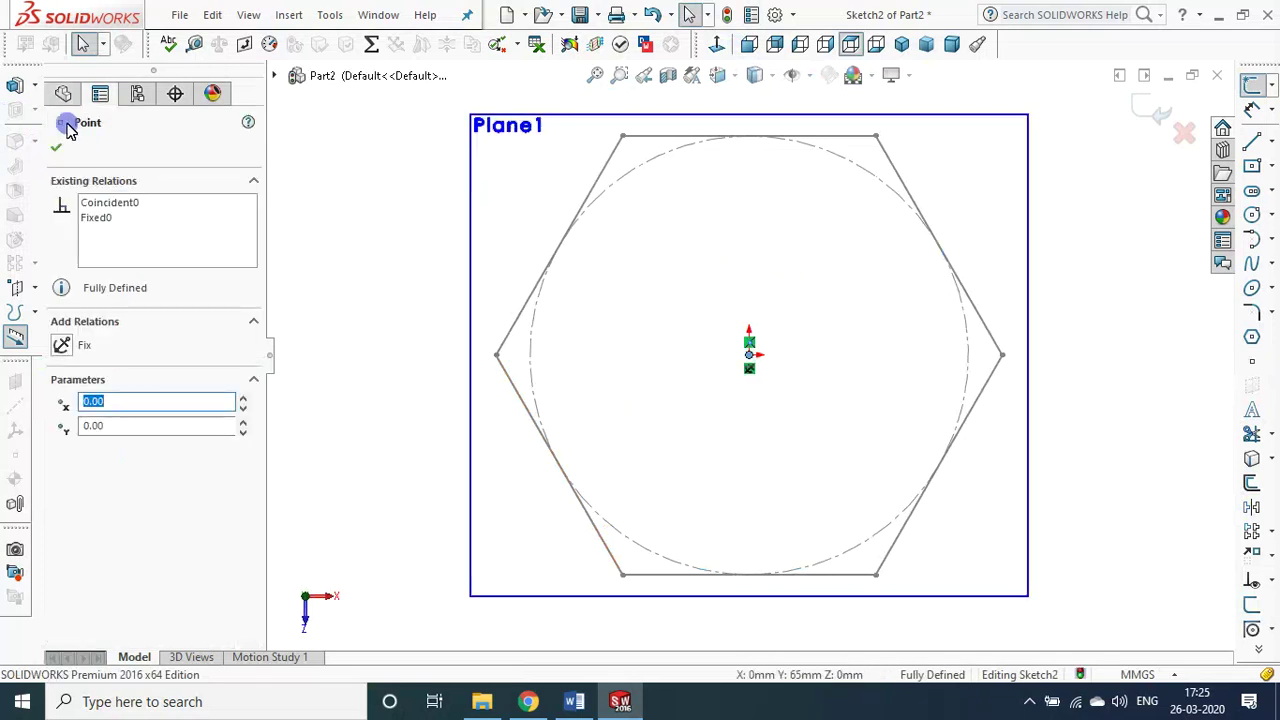
{"action": "left_click", "coordinate": [386, 309]}
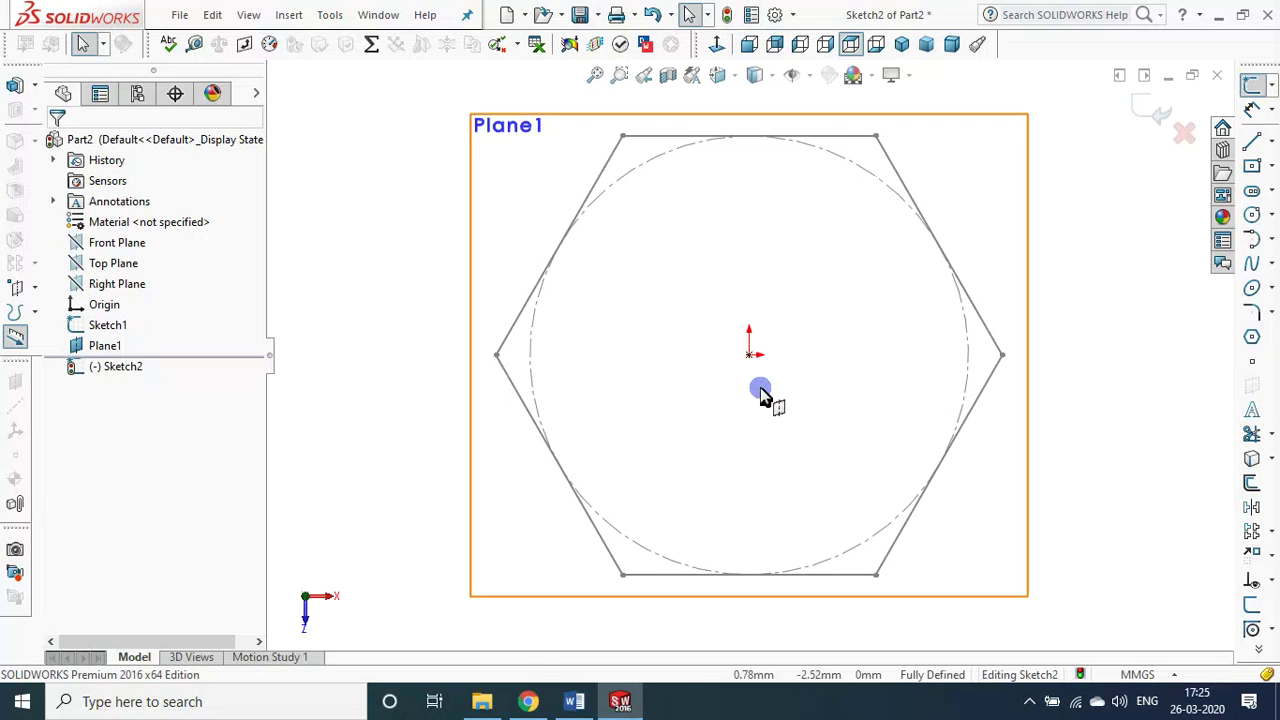
{"action": "left_click", "coordinate": [749, 356]}
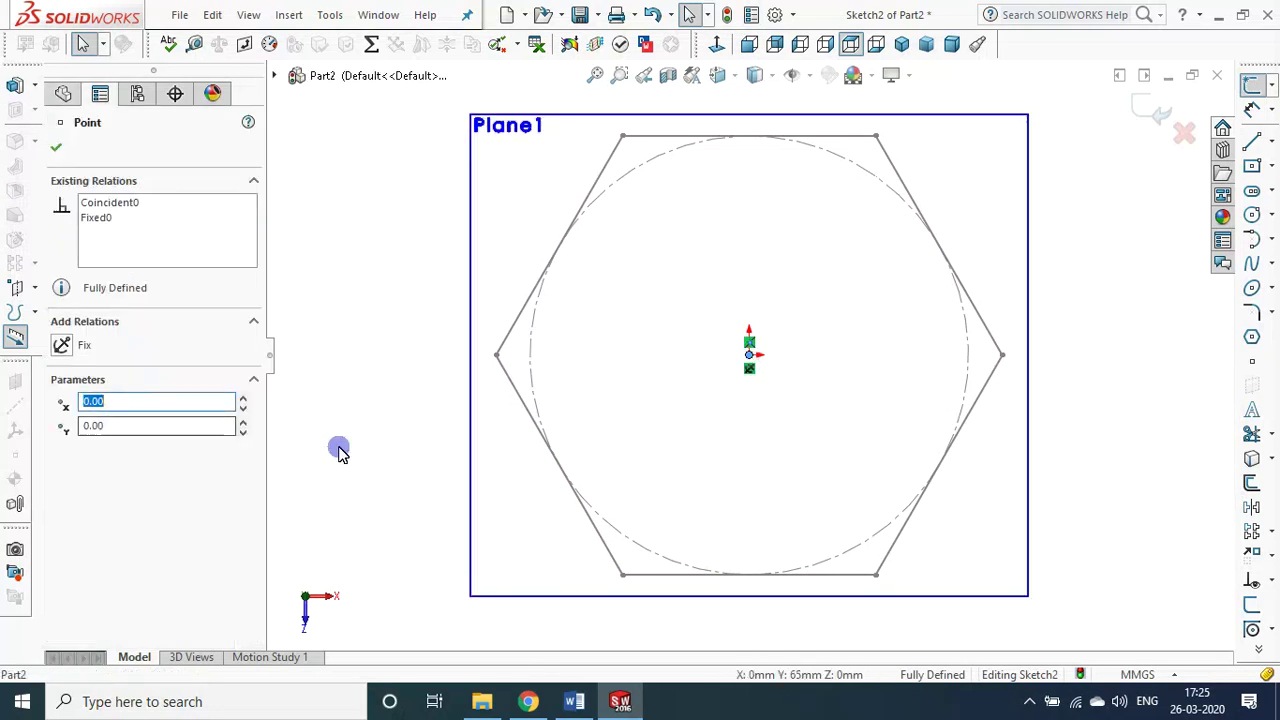
{"action": "left_click", "coordinate": [371, 223]}
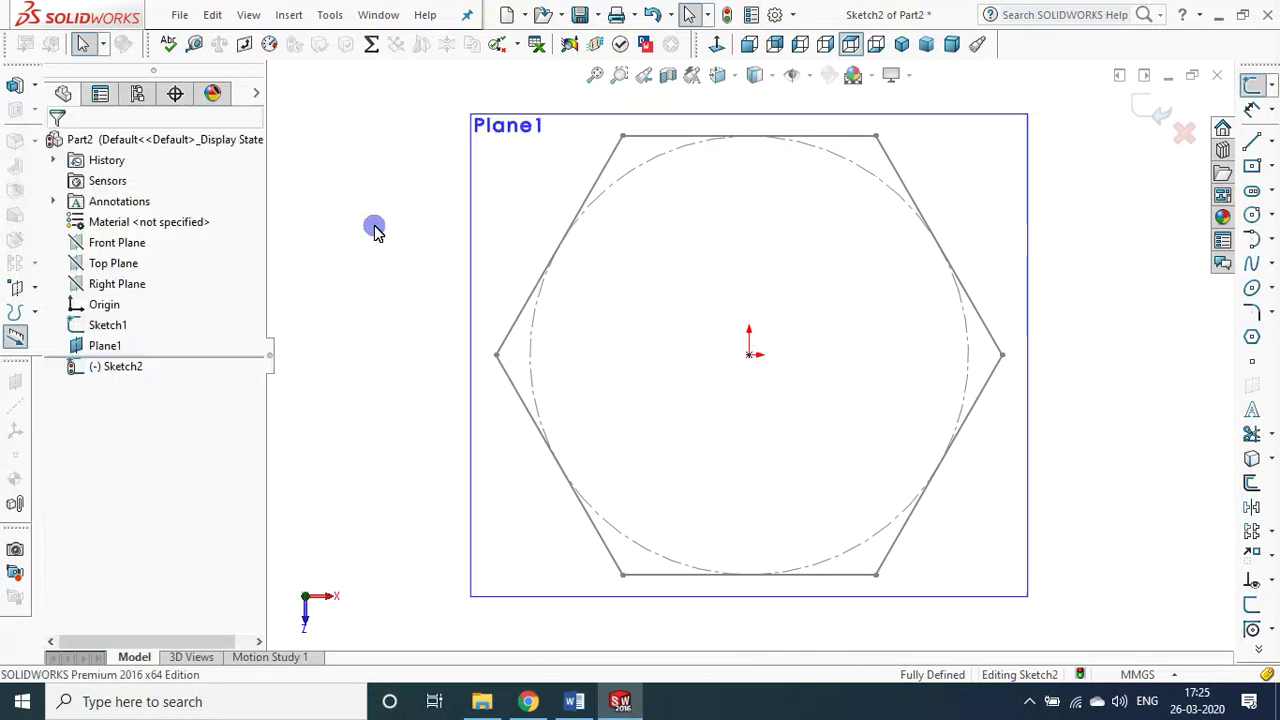
{"action": "left_click", "coordinate": [1155, 125]}
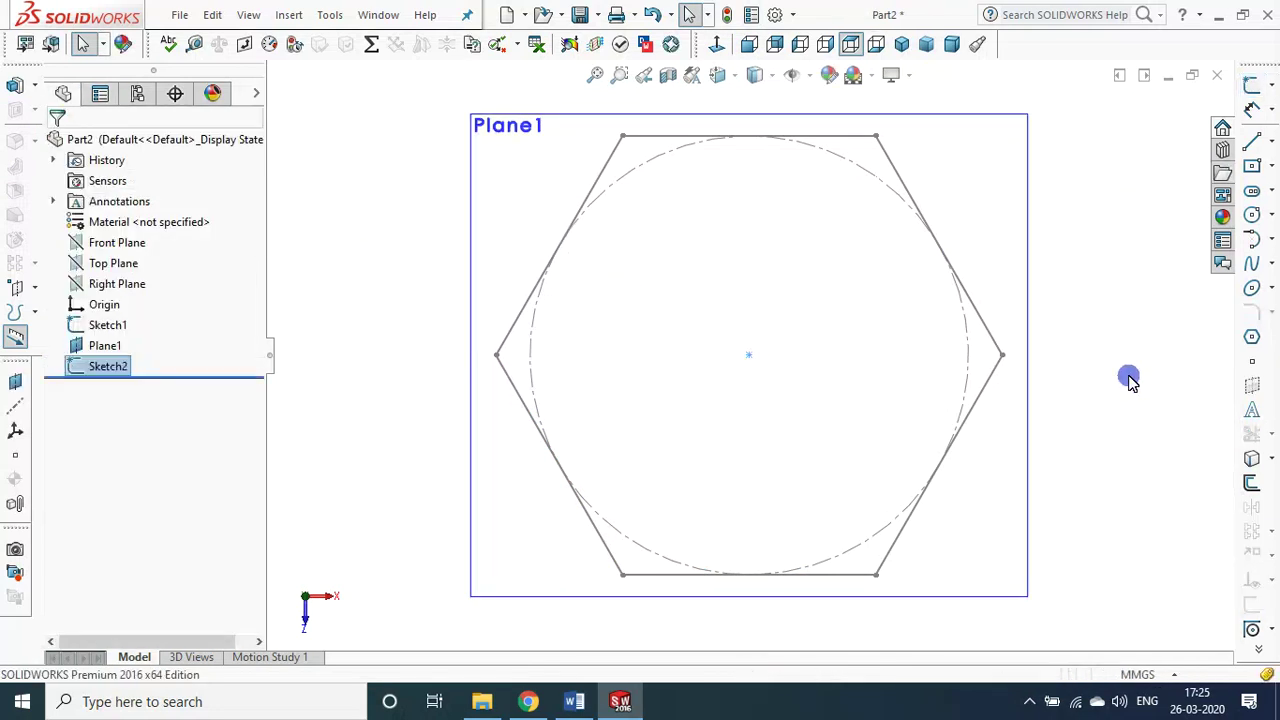
- Switch to the isometric view and hide all planes in the model
{"action": "left_click", "coordinate": [910, 50]}
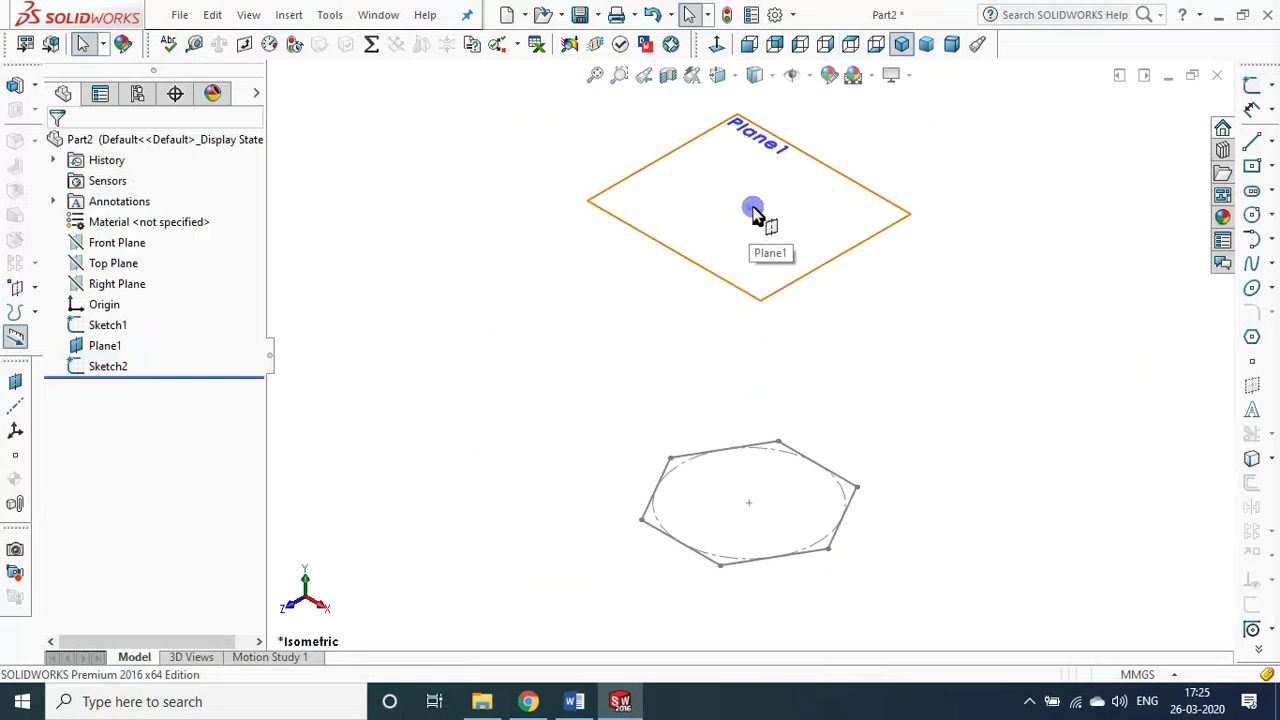
{"action": "left_click", "coordinate": [750, 218]}
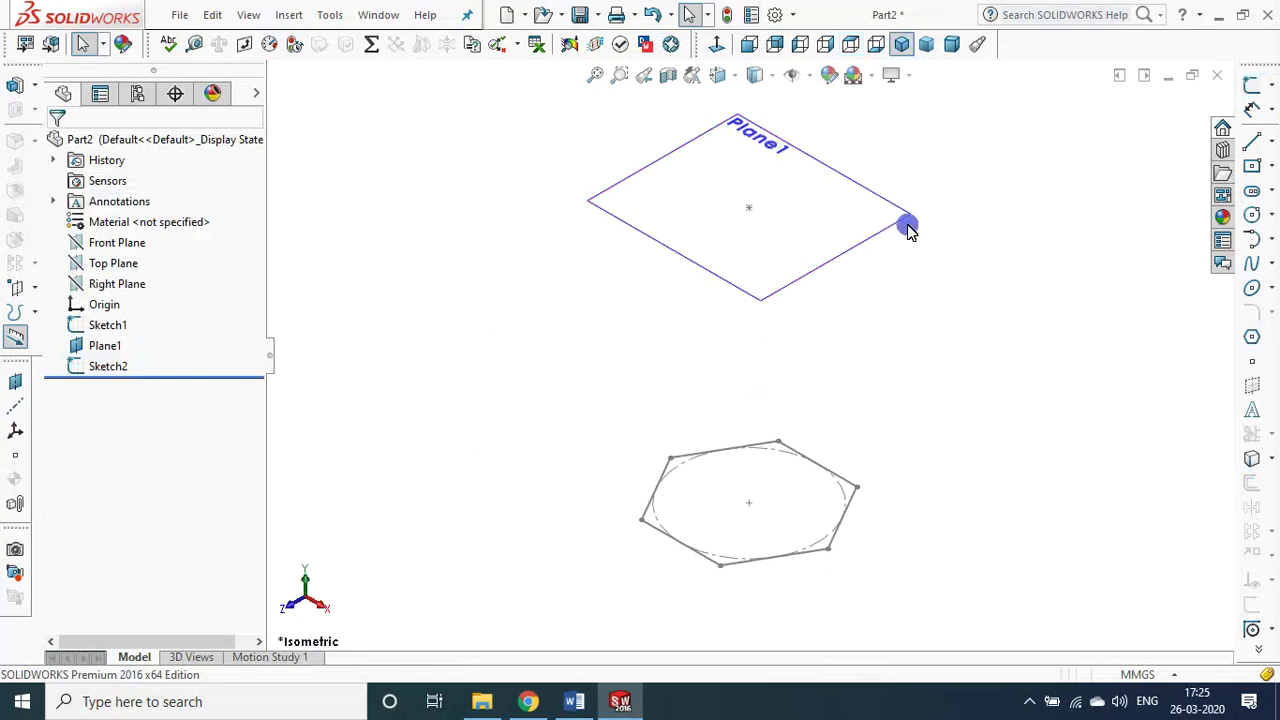
{"action": "left_click", "coordinate": [250, 15]}
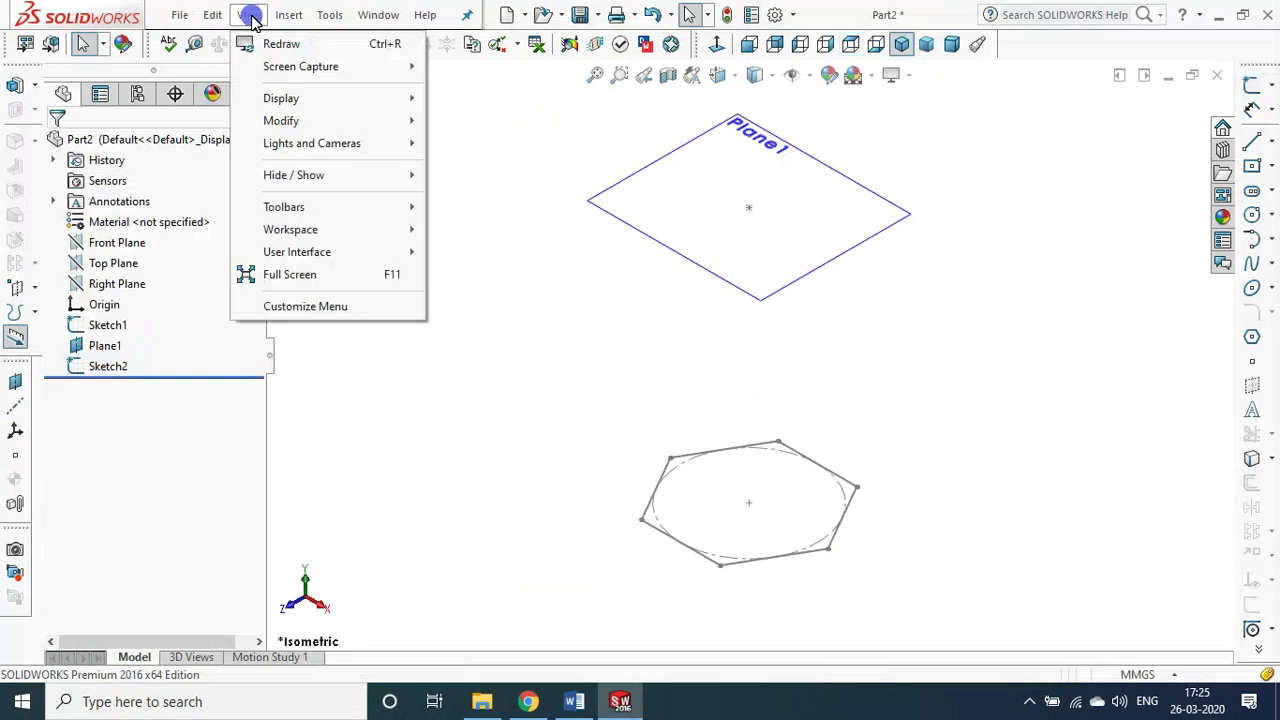
{"action": "mouse_move", "coordinate": [293, 175]}
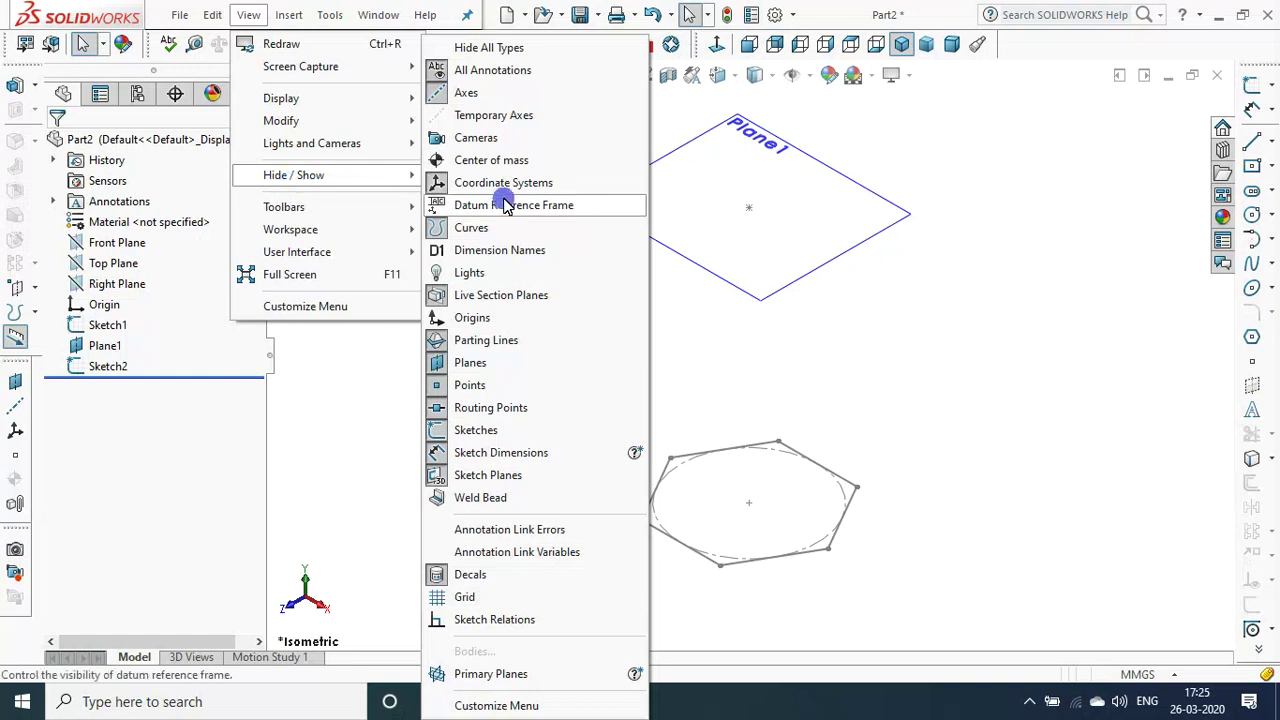
{"action": "left_click", "coordinate": [476, 366]}
- Select Plane1 in the tree to display its 65 mm offset
{"action": "left_click", "coordinate": [93, 346]}
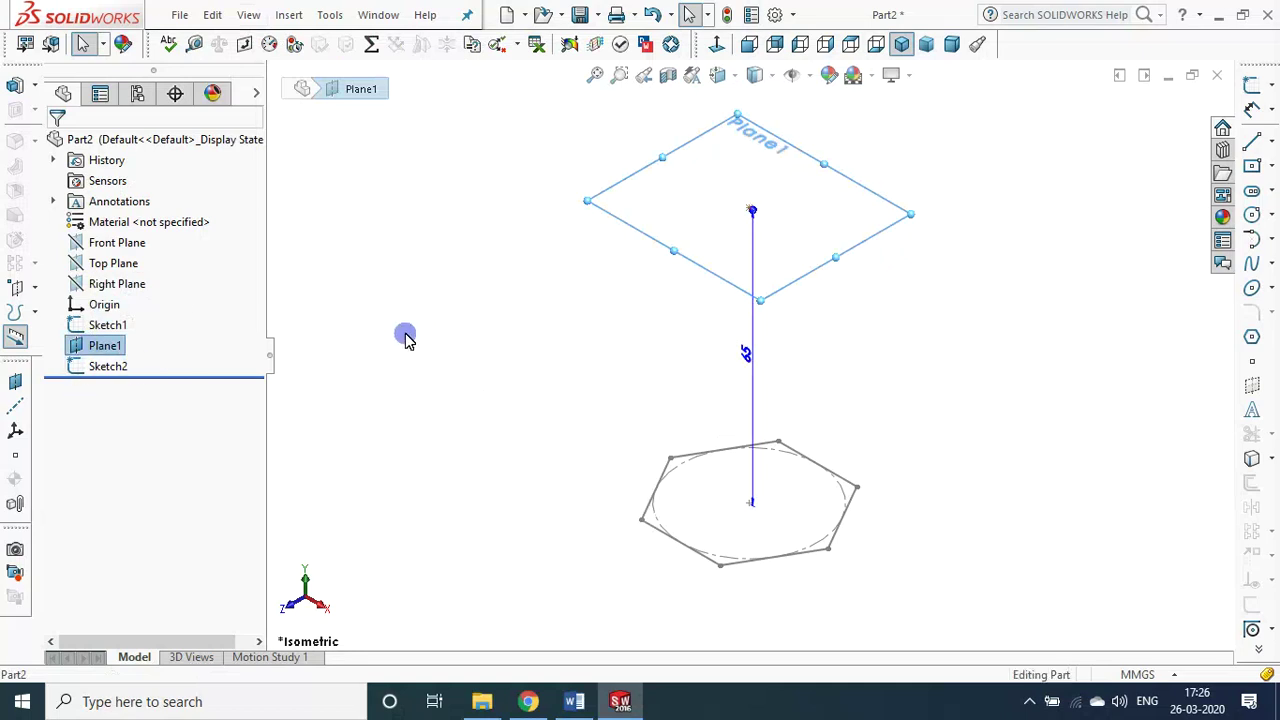
{"action": "left_click", "coordinate": [406, 334]}
{"action": "left_click", "coordinate": [72, 345]}
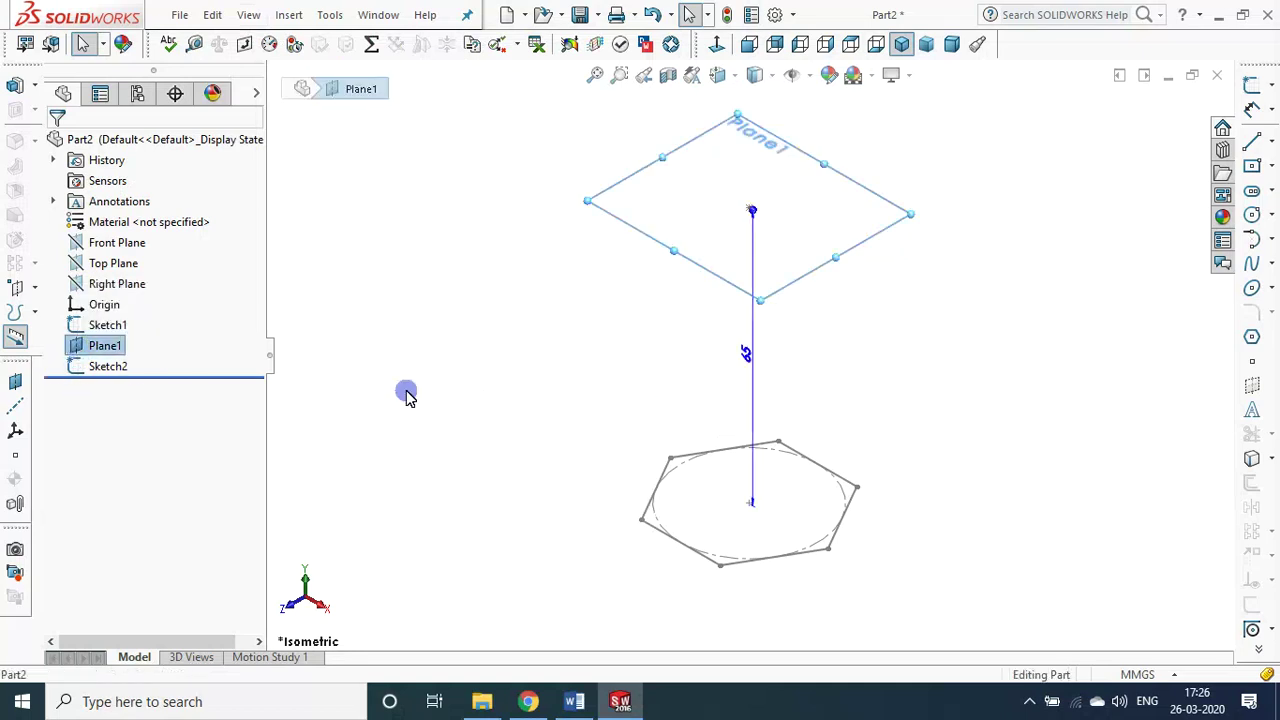
{"action": "left_click", "coordinate": [463, 368]}
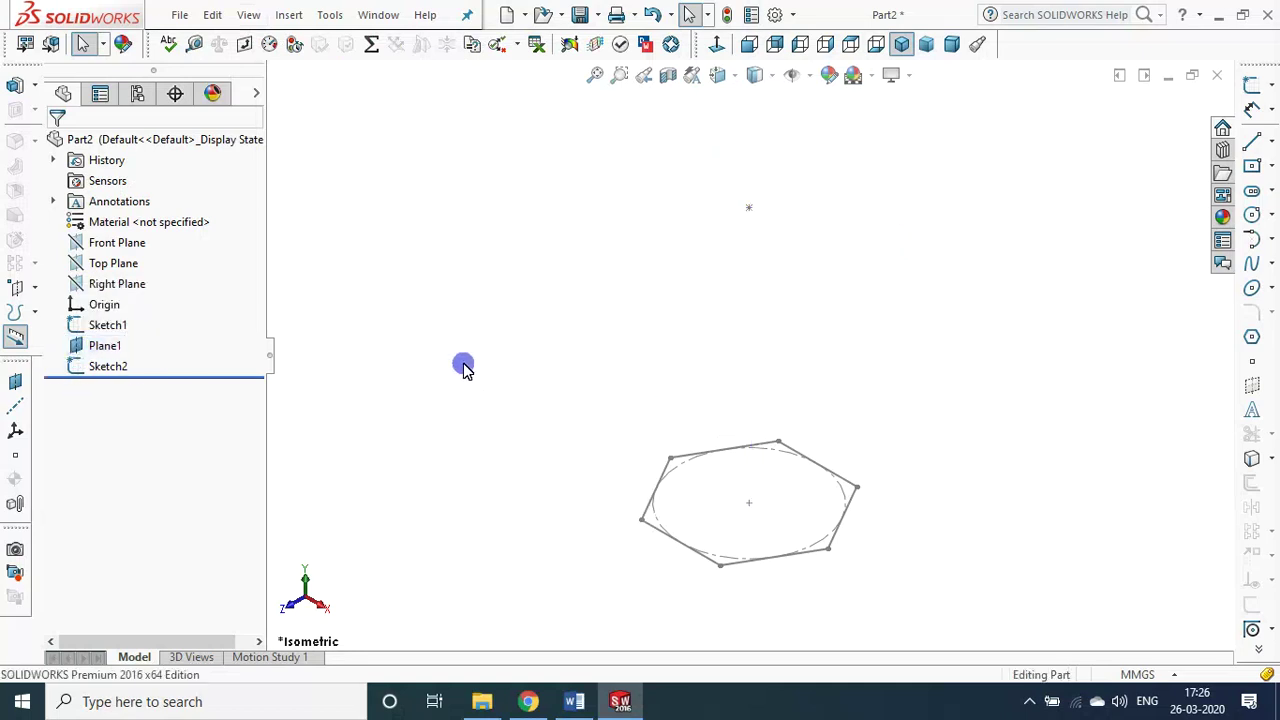
{"action": "left_click", "coordinate": [102, 345]}
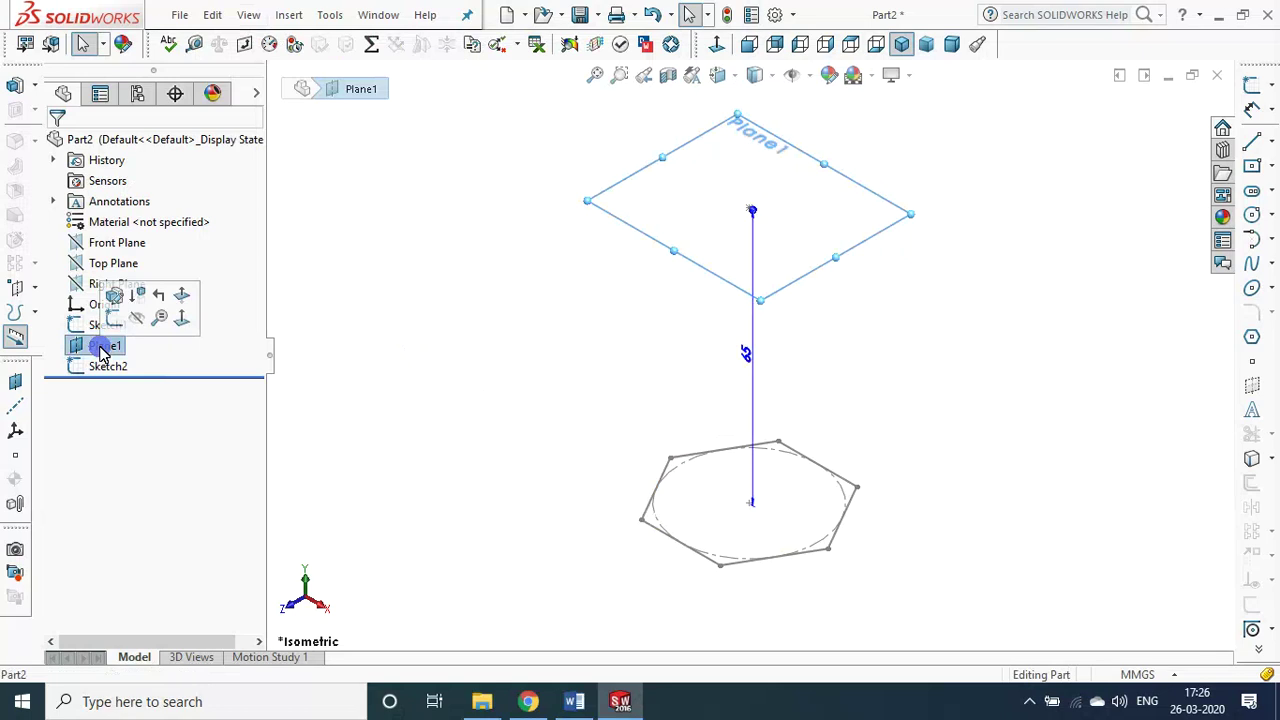
{"action": "left_click", "coordinate": [480, 338]}
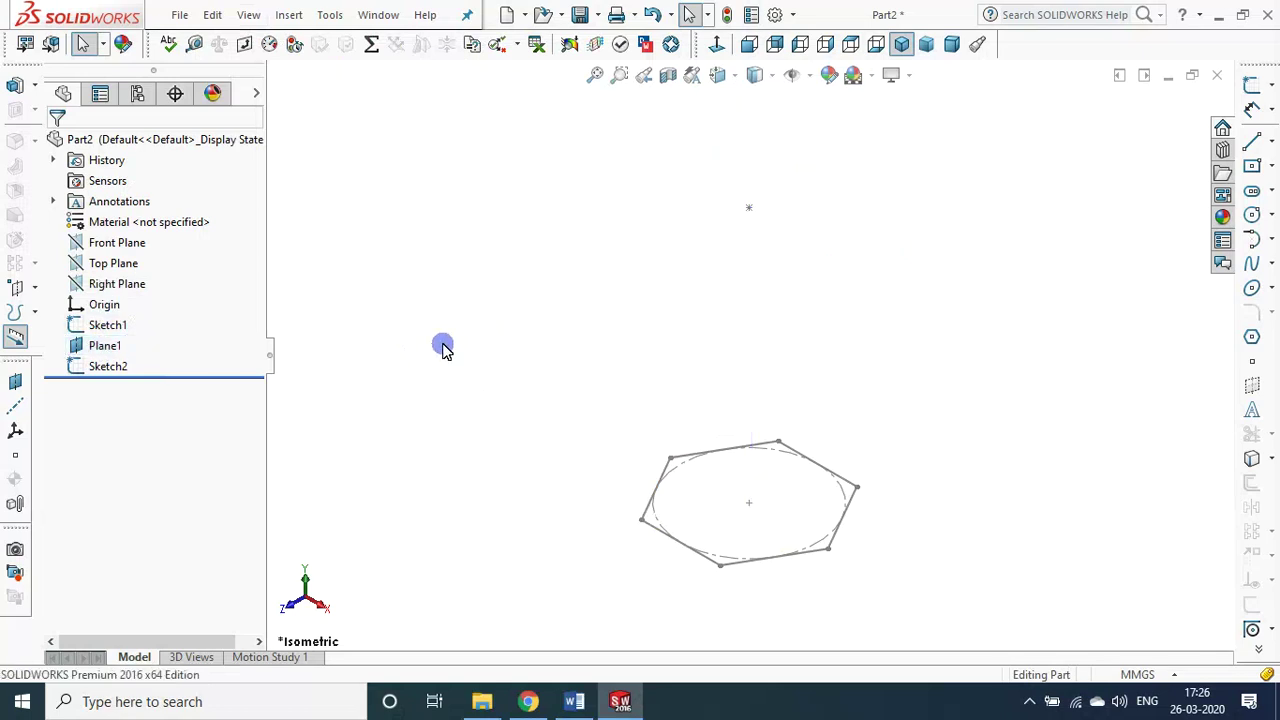
{"action": "left_click", "coordinate": [72, 347]}
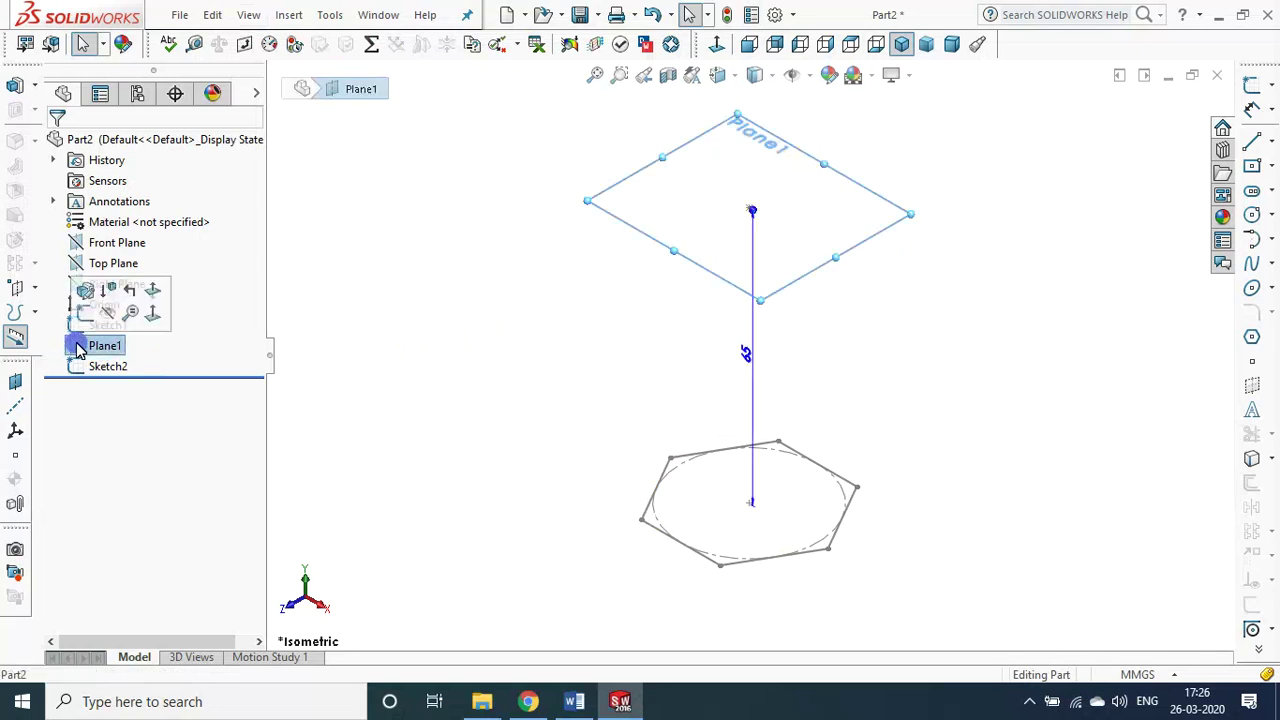
- Select Sketch2, Sketch1 and Plane1 to check the apex point, the 20 side length and the 65 offset, then clear the selection
{"action": "left_click", "coordinate": [85, 368]}
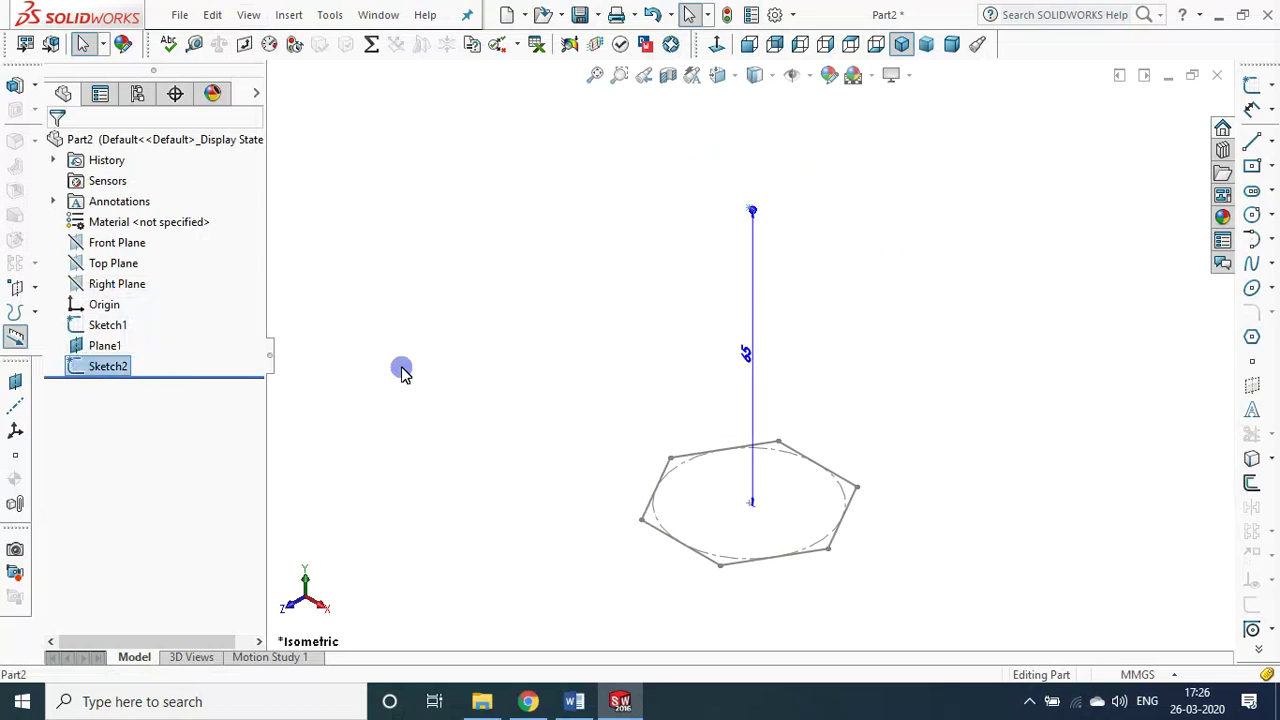
{"action": "left_click", "coordinate": [301, 375]}
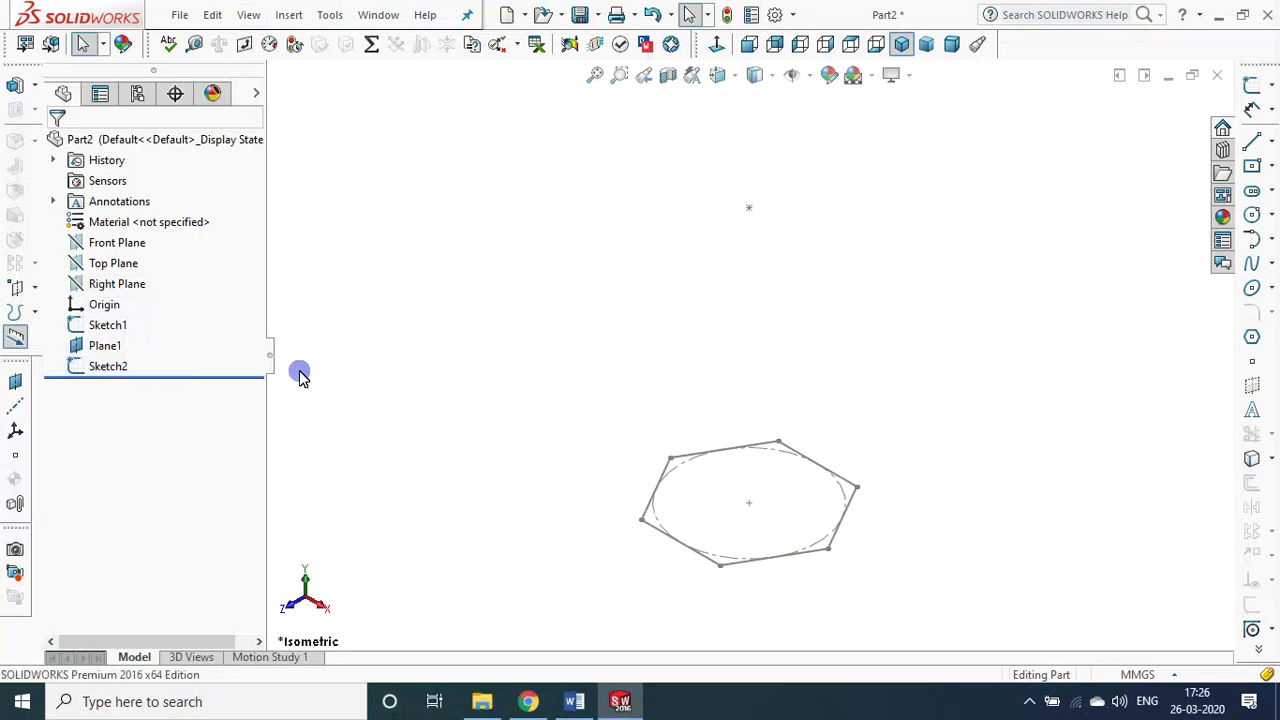
{"action": "left_click", "coordinate": [115, 329]}
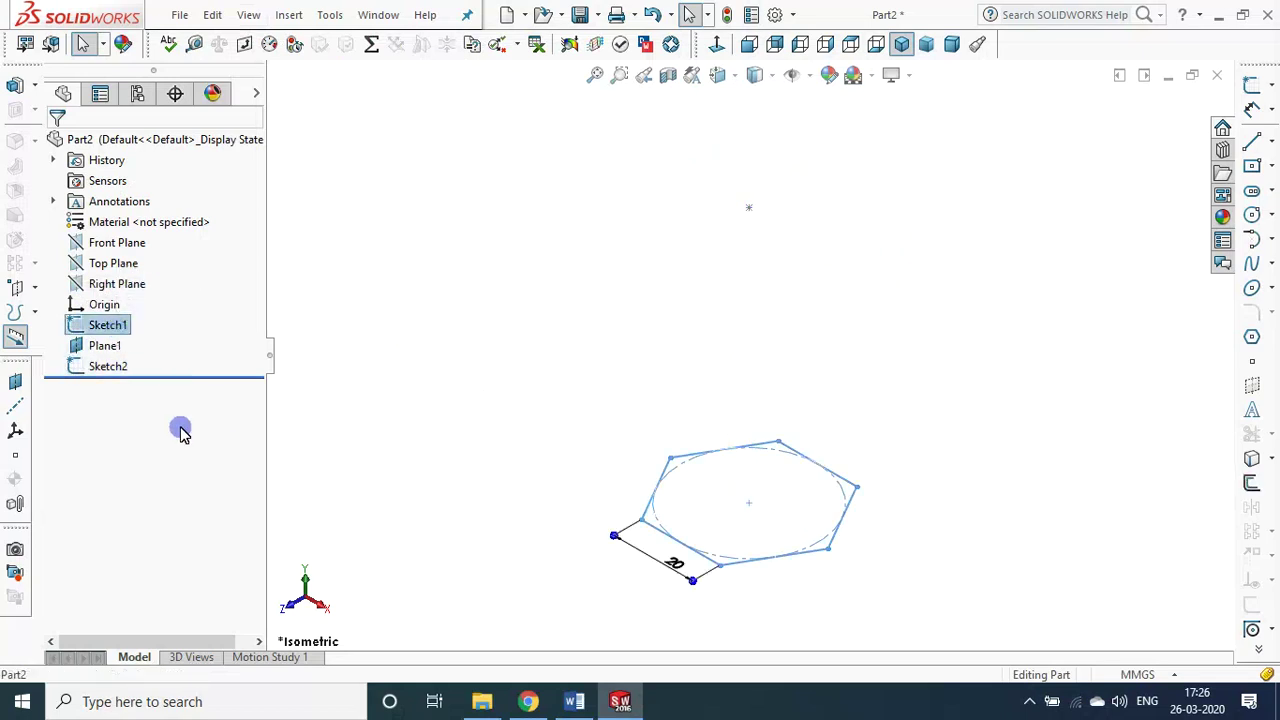
{"action": "left_click", "coordinate": [97, 347]}
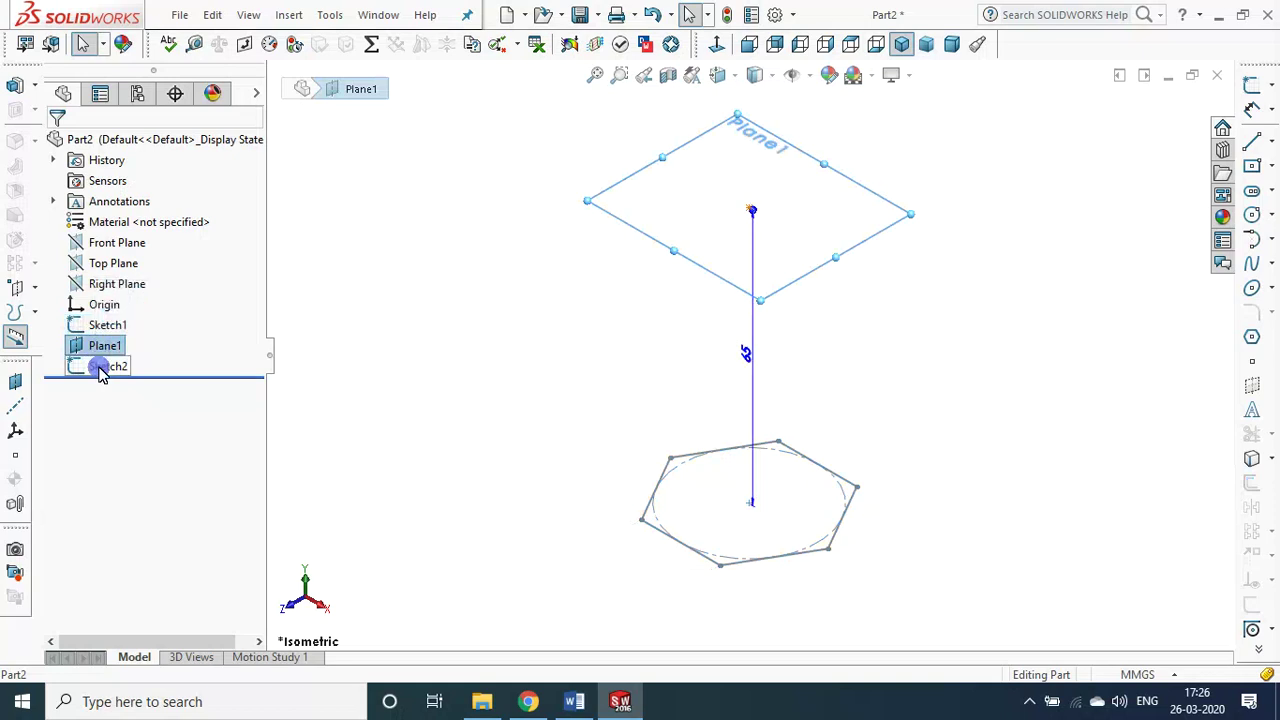
{"action": "left_click", "coordinate": [102, 368]}
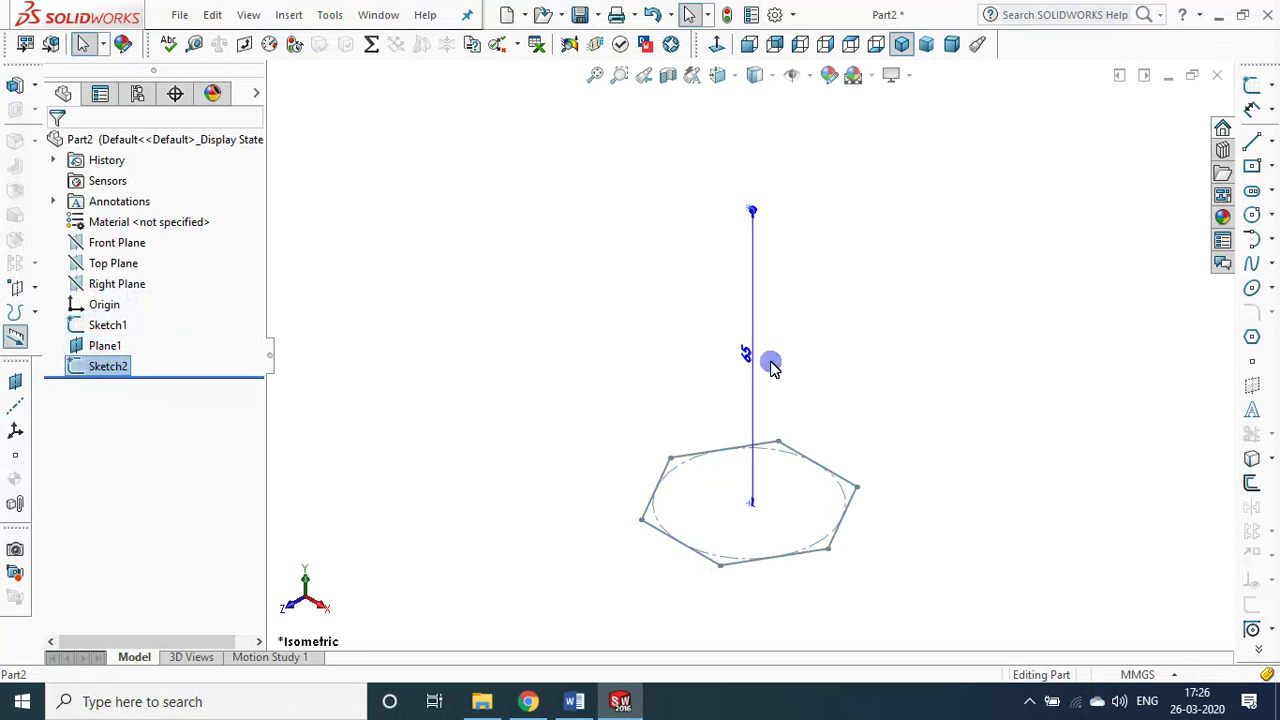
{"action": "left_click", "coordinate": [753, 362]}
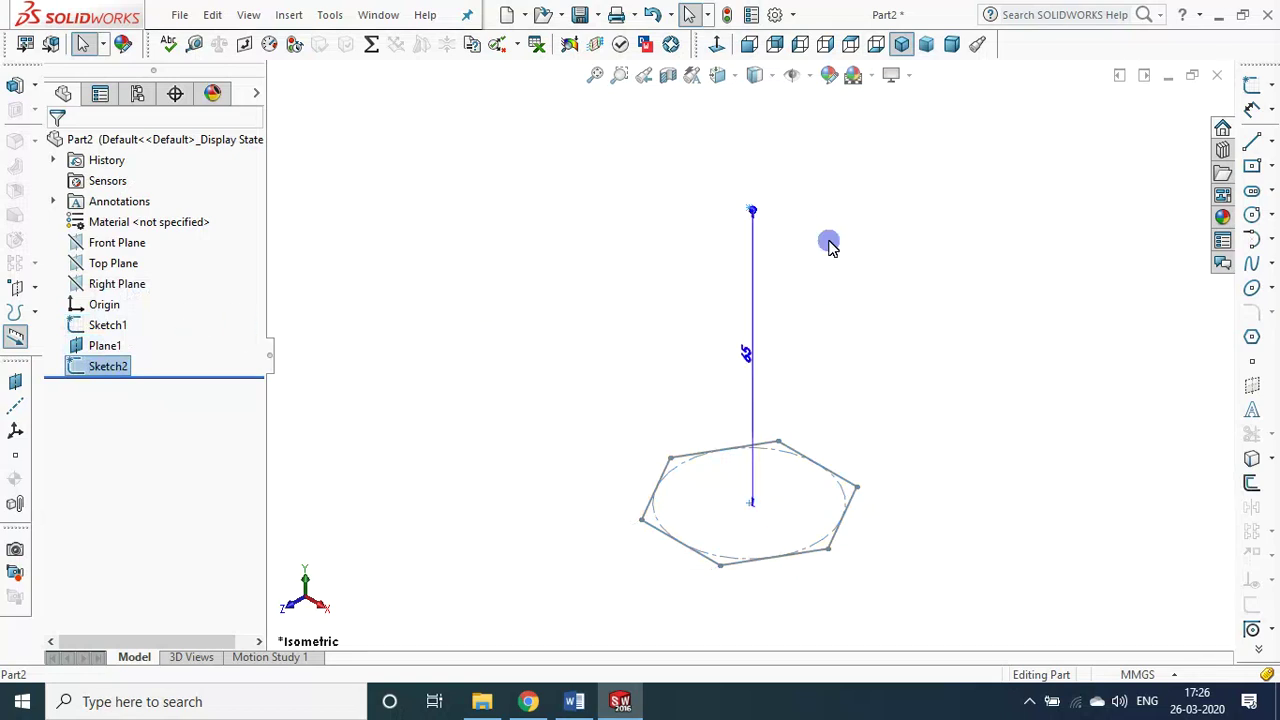
{"action": "key", "text": "Delete"}
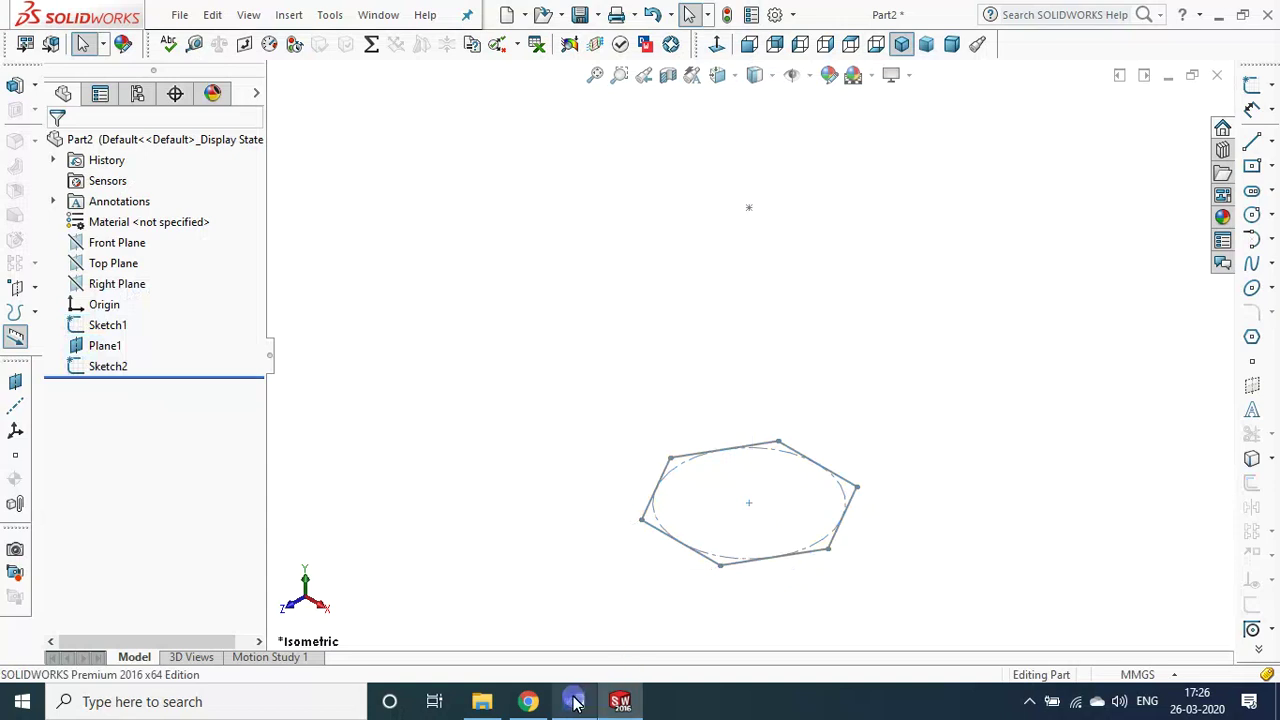
{"action": "left_click", "coordinate": [574, 701]}
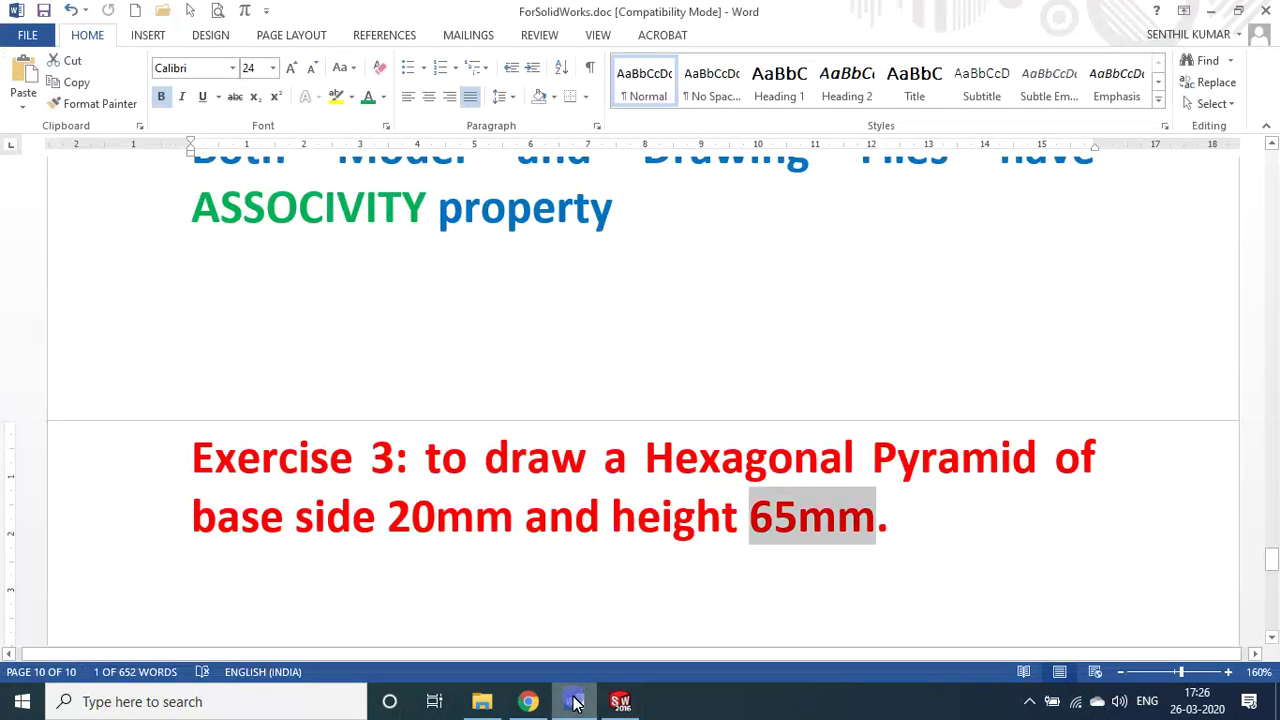
- Add a 'command: LOFT' line under Exercise 3 and color the word LOFT green
{"action": "left_click", "coordinate": [686, 580]}
{"action": "key", "text": "Return"}
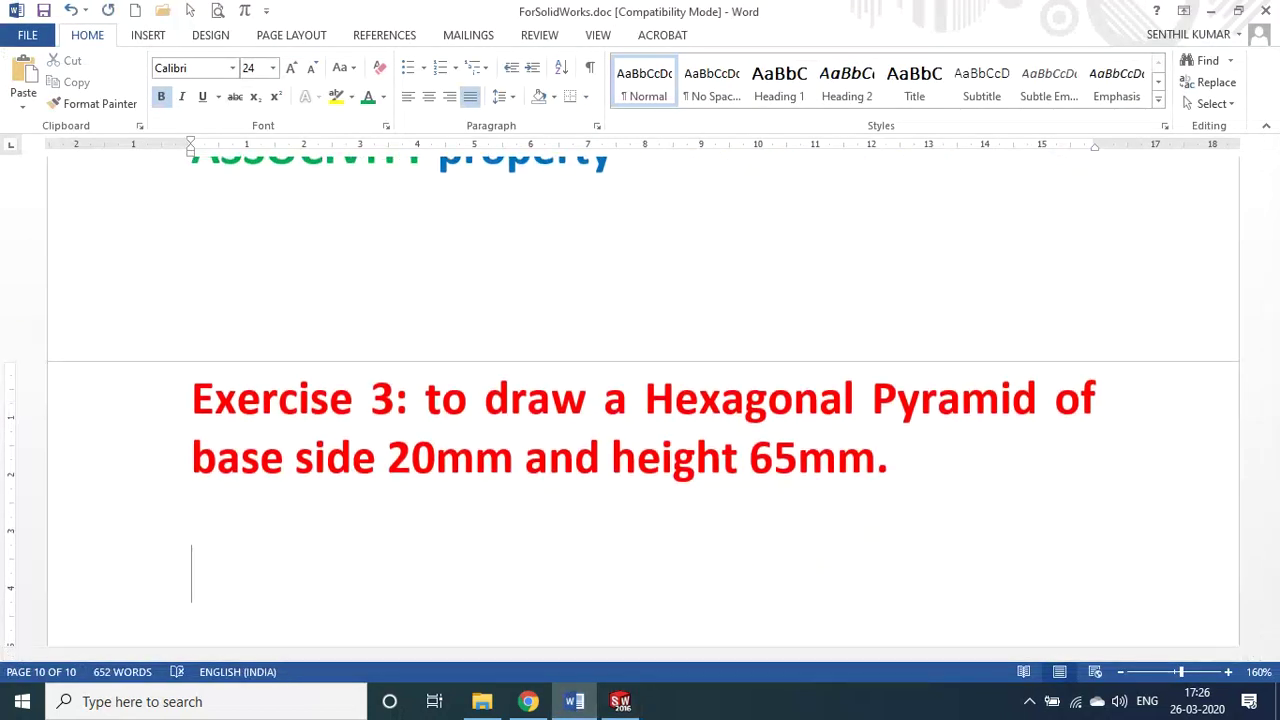
{"action": "type", "text": "command:  LOFT"}
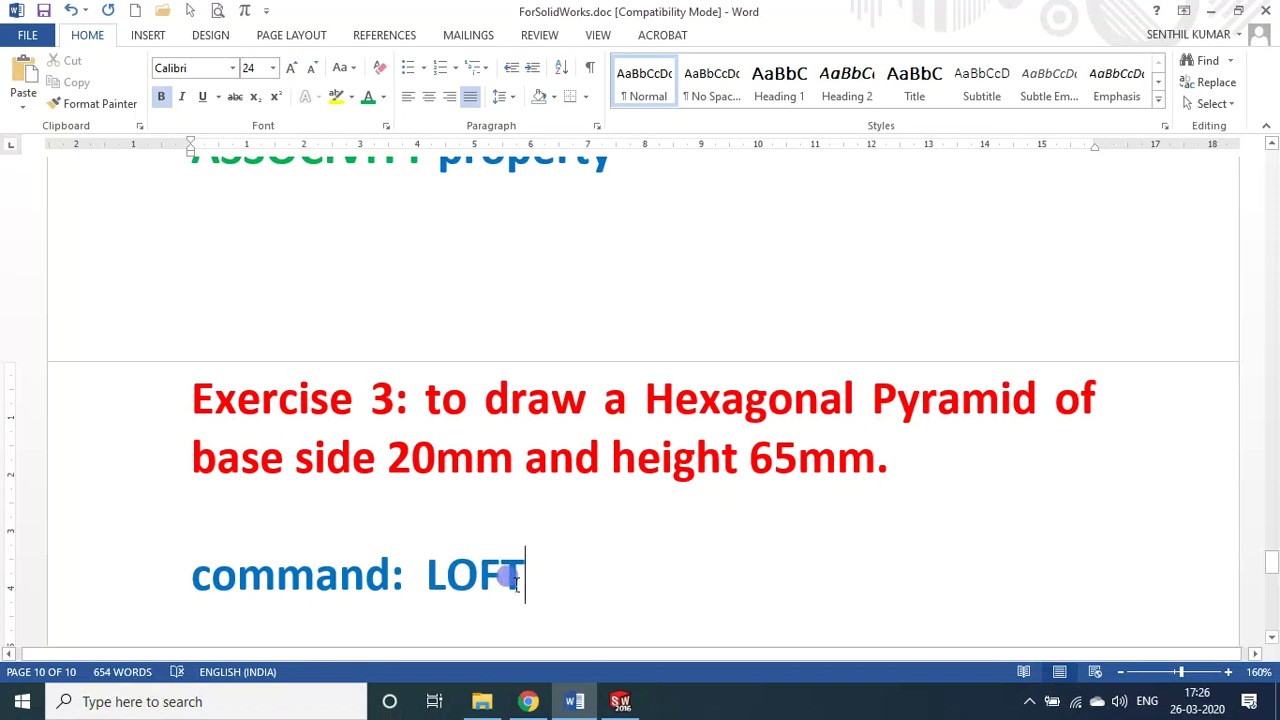
{"action": "double_click", "coordinate": [510, 575]}
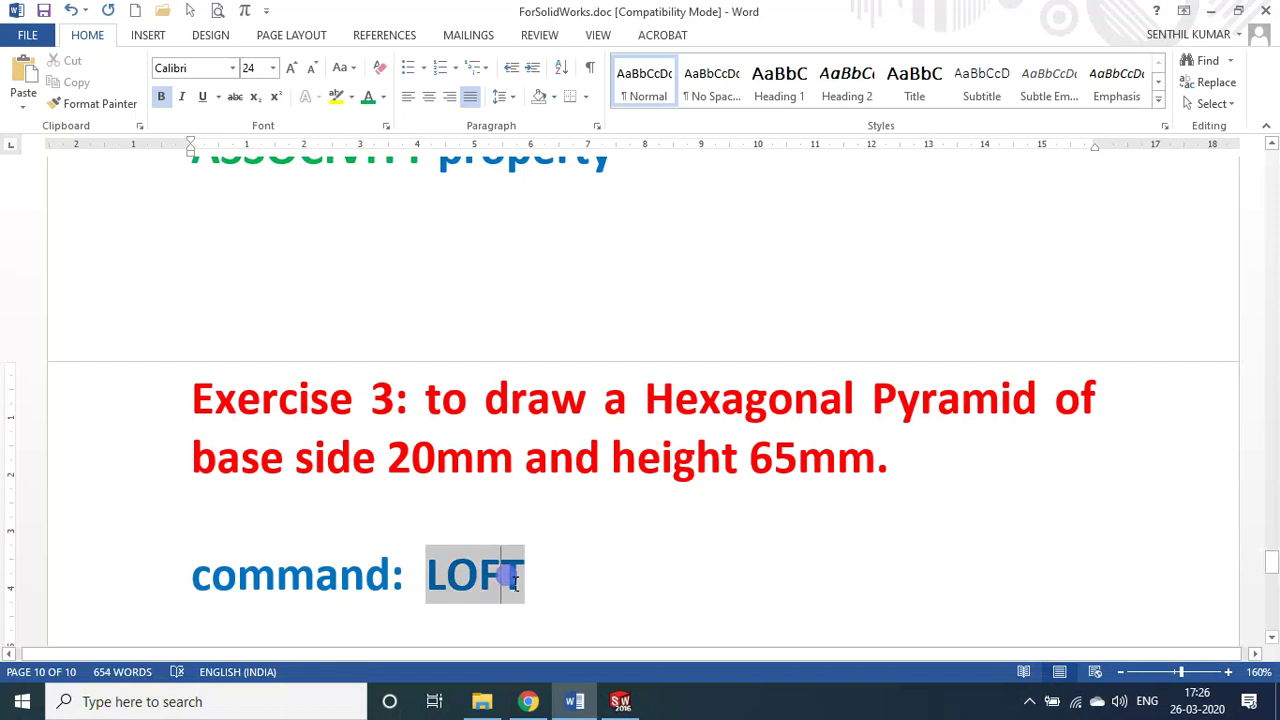
{"action": "left_click", "coordinate": [366, 105]}
{"action": "scroll", "coordinate": [371, 543], "scroll_direction": "down", "scroll_amount": 2}
{"action": "left_click", "coordinate": [294, 451]}
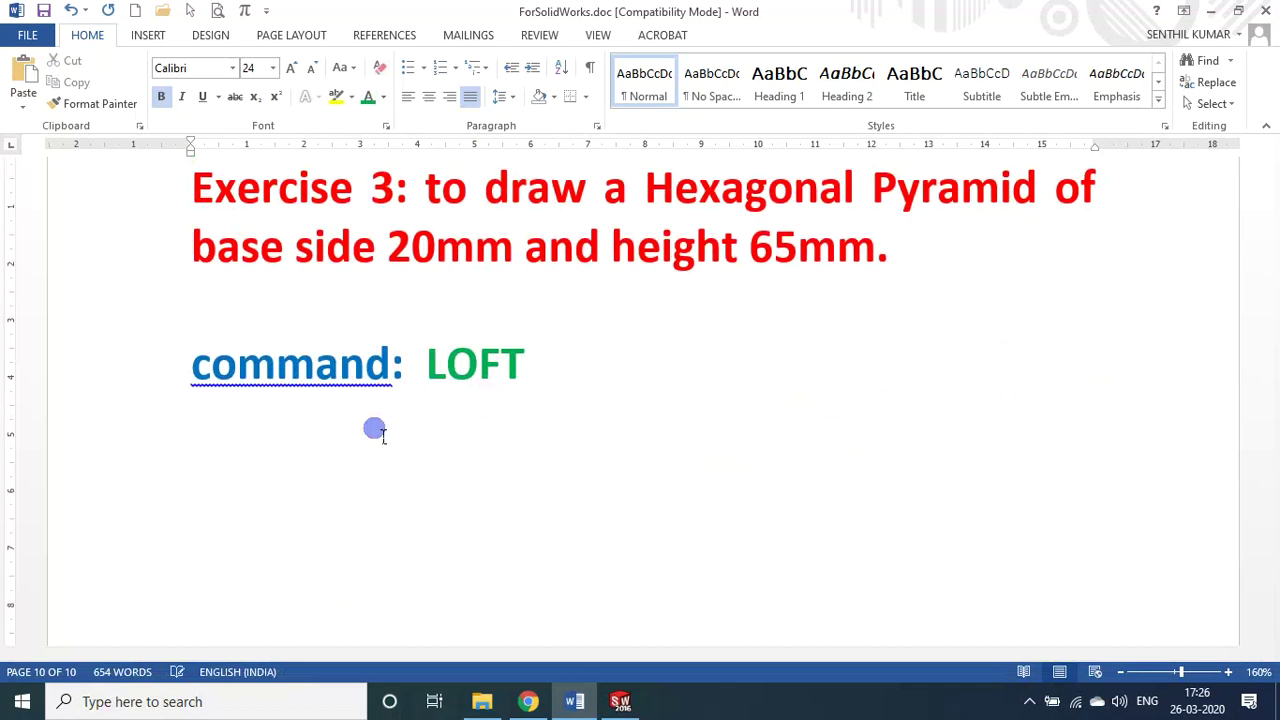
{"action": "key", "text": "alt+Tab"}
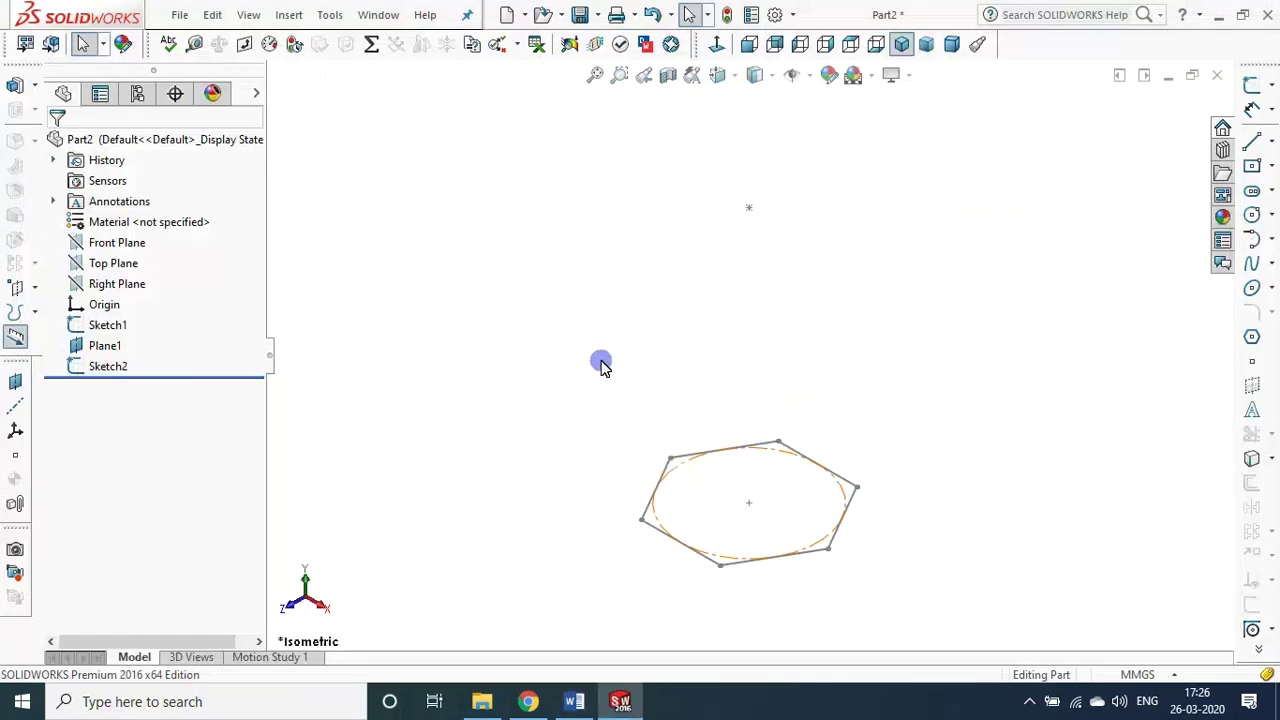
- Choose Lofted Boss/Base from the Boss/Base flyout on the Features toolbar
{"action": "left_click", "coordinate": [35, 87]}
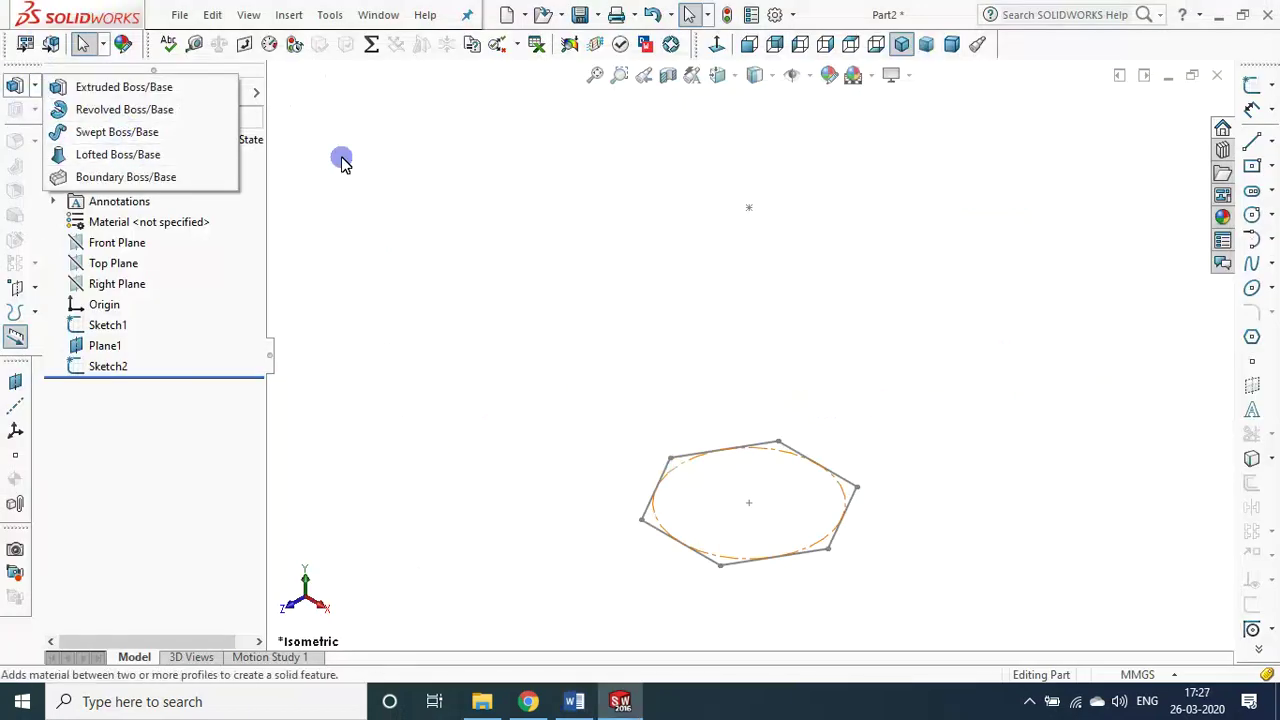
{"action": "left_click", "coordinate": [390, 152]}
{"action": "left_click", "coordinate": [280, 16]}
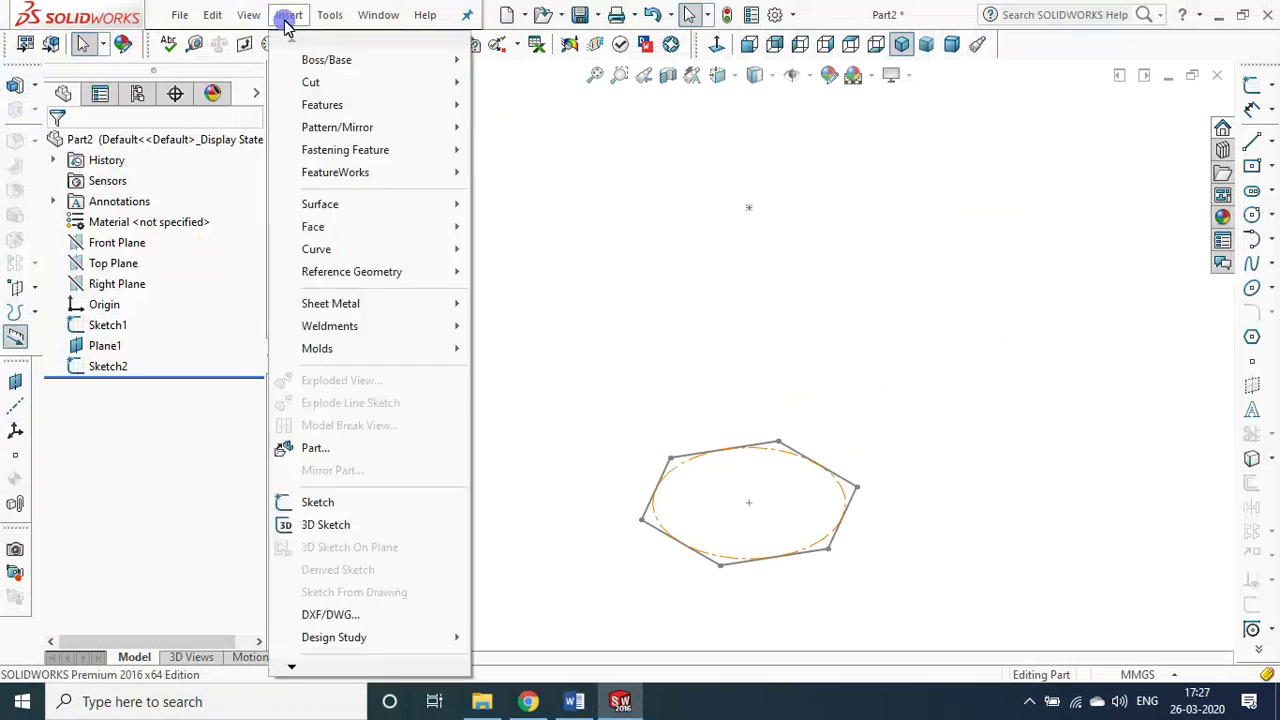
{"action": "mouse_move", "coordinate": [327, 60]}
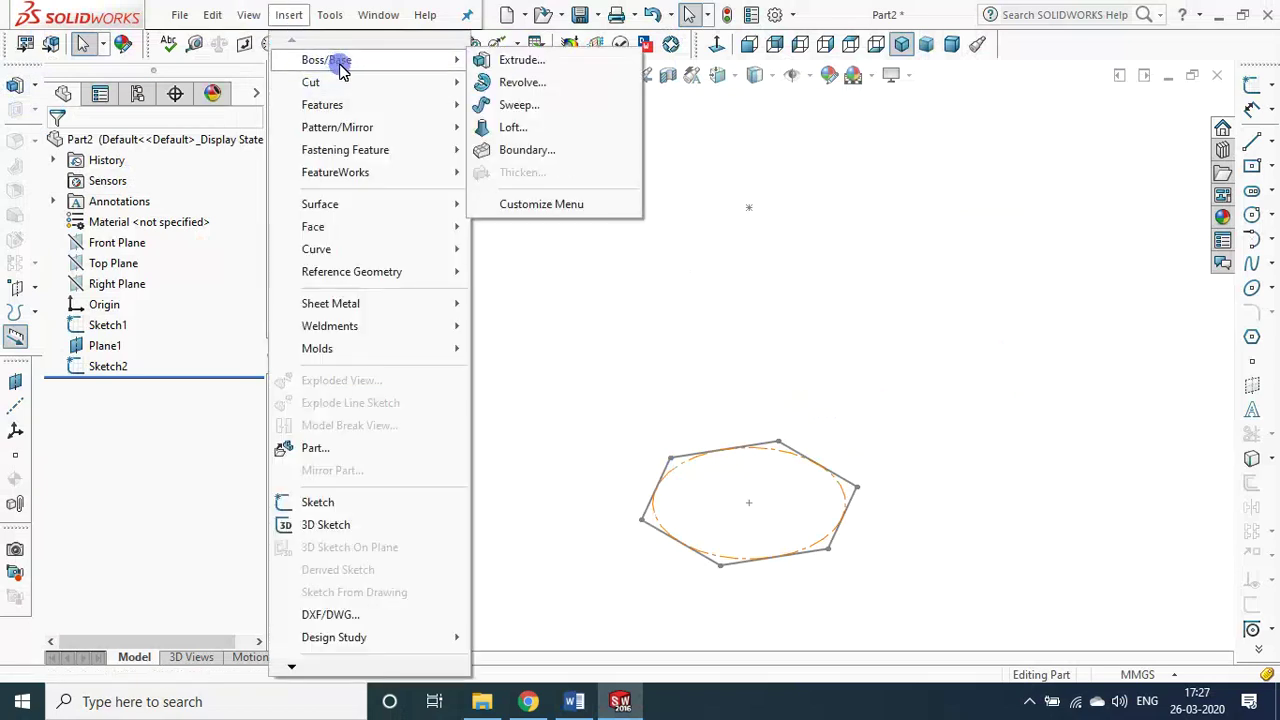
{"action": "left_click", "coordinate": [553, 315]}
{"action": "left_click", "coordinate": [36, 90]}
{"action": "mouse_move", "coordinate": [124, 109]}
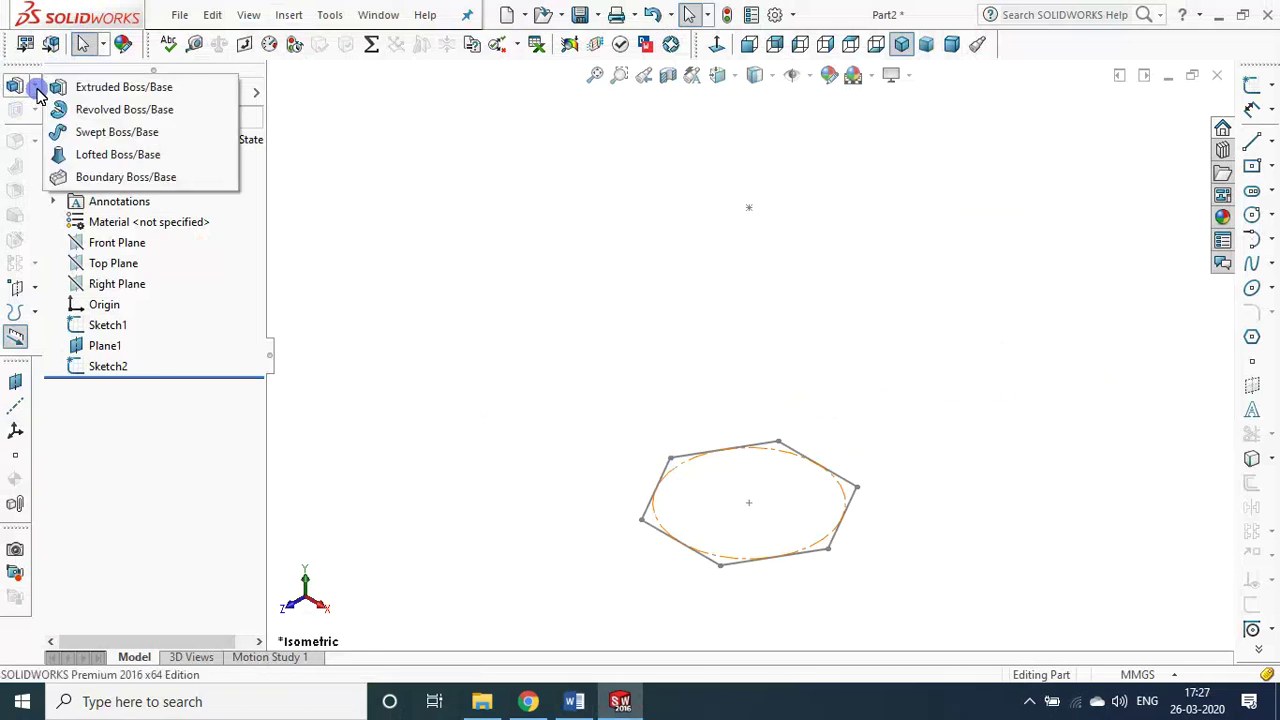
{"action": "left_click", "coordinate": [60, 153]}
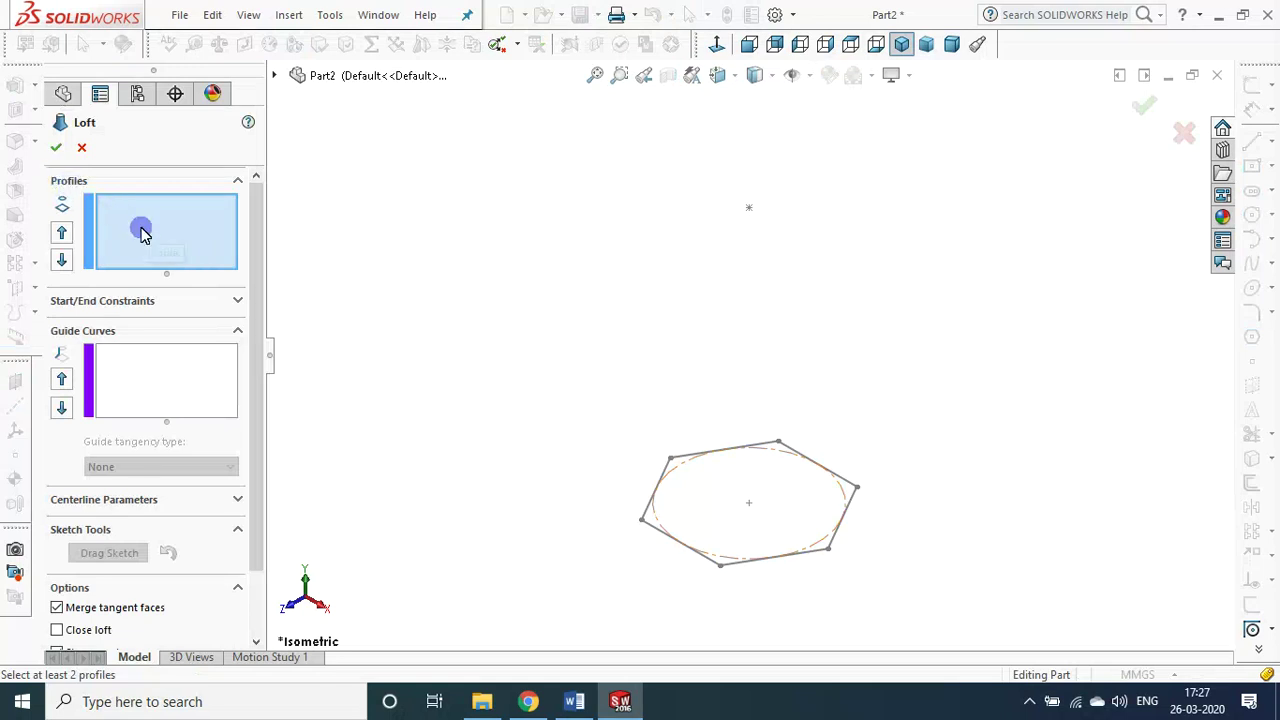
- Pick Sketch1 and Sketch2 as the loft profiles and confirm to create Loft1
{"action": "left_click", "coordinate": [278, 78]}
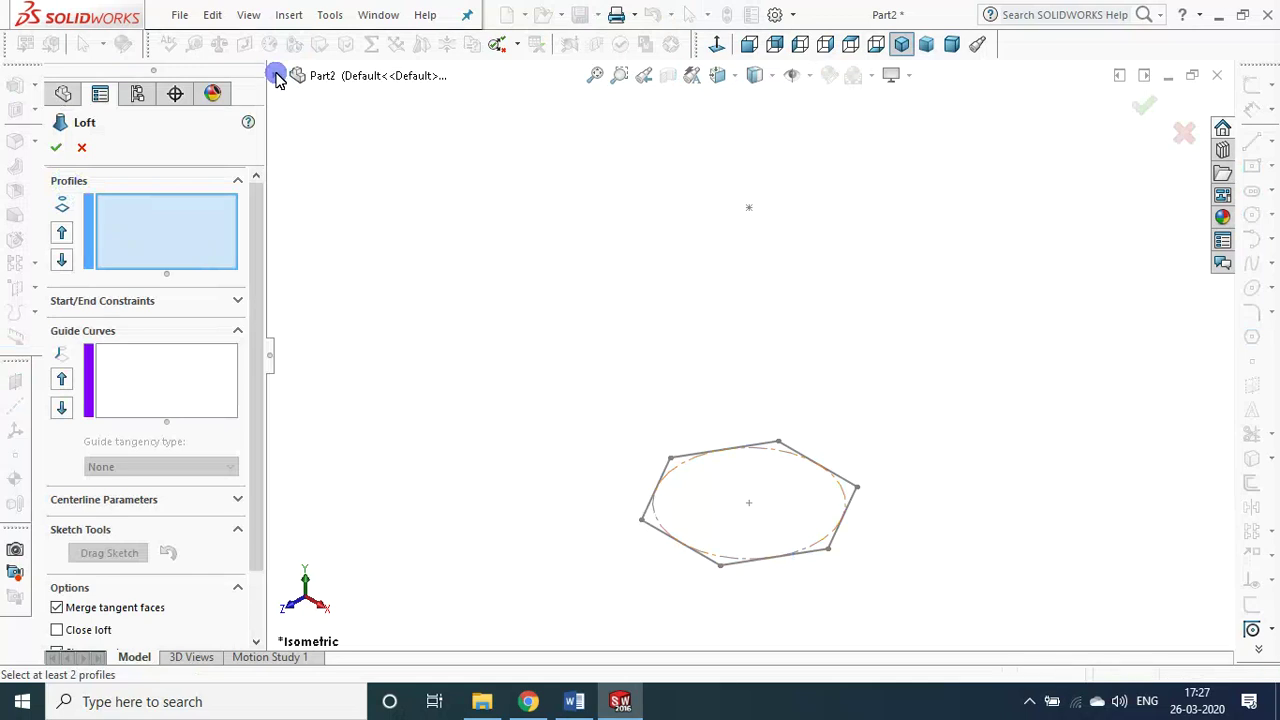
{"action": "left_click", "coordinate": [352, 263]}
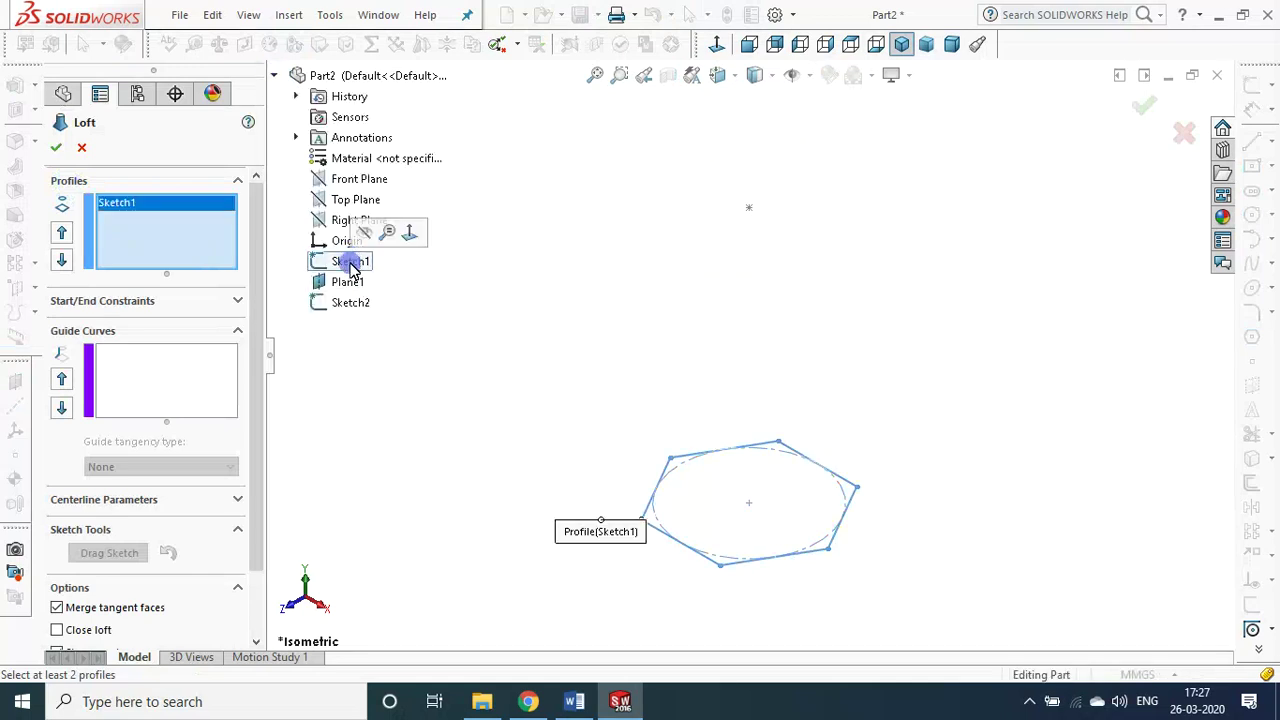
{"action": "left_click", "coordinate": [142, 205]}
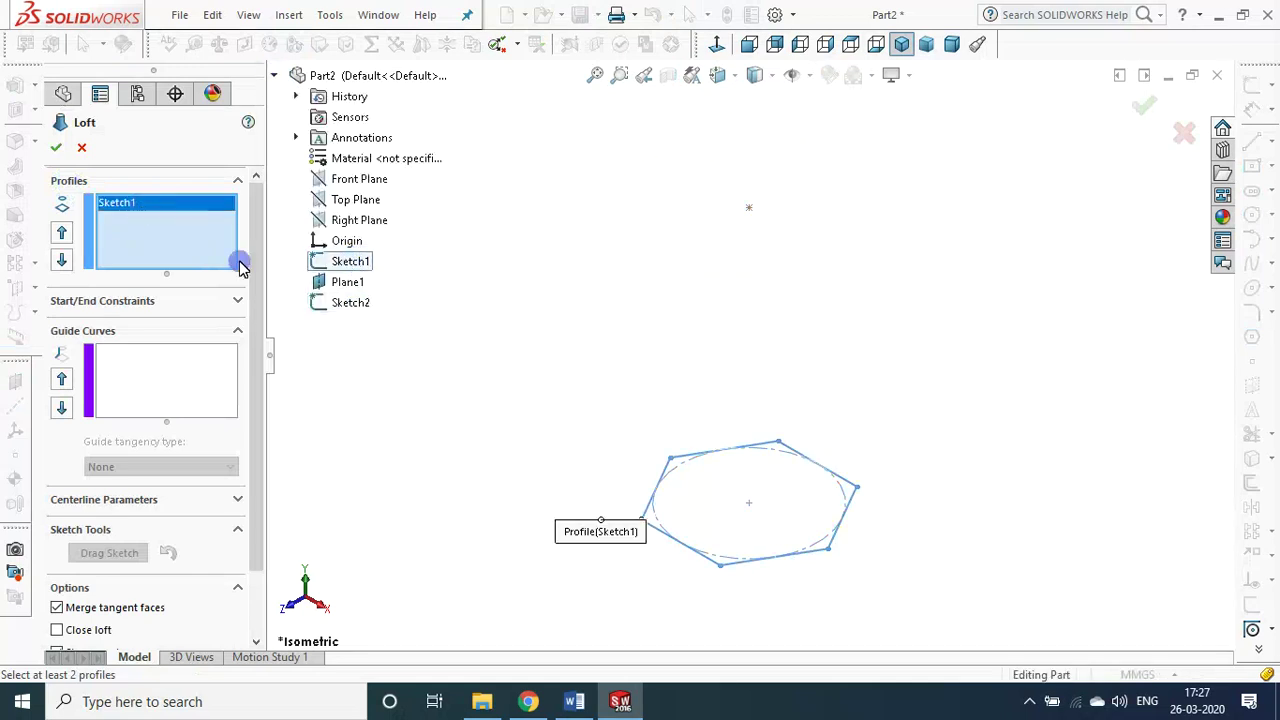
{"action": "left_click", "coordinate": [316, 305]}
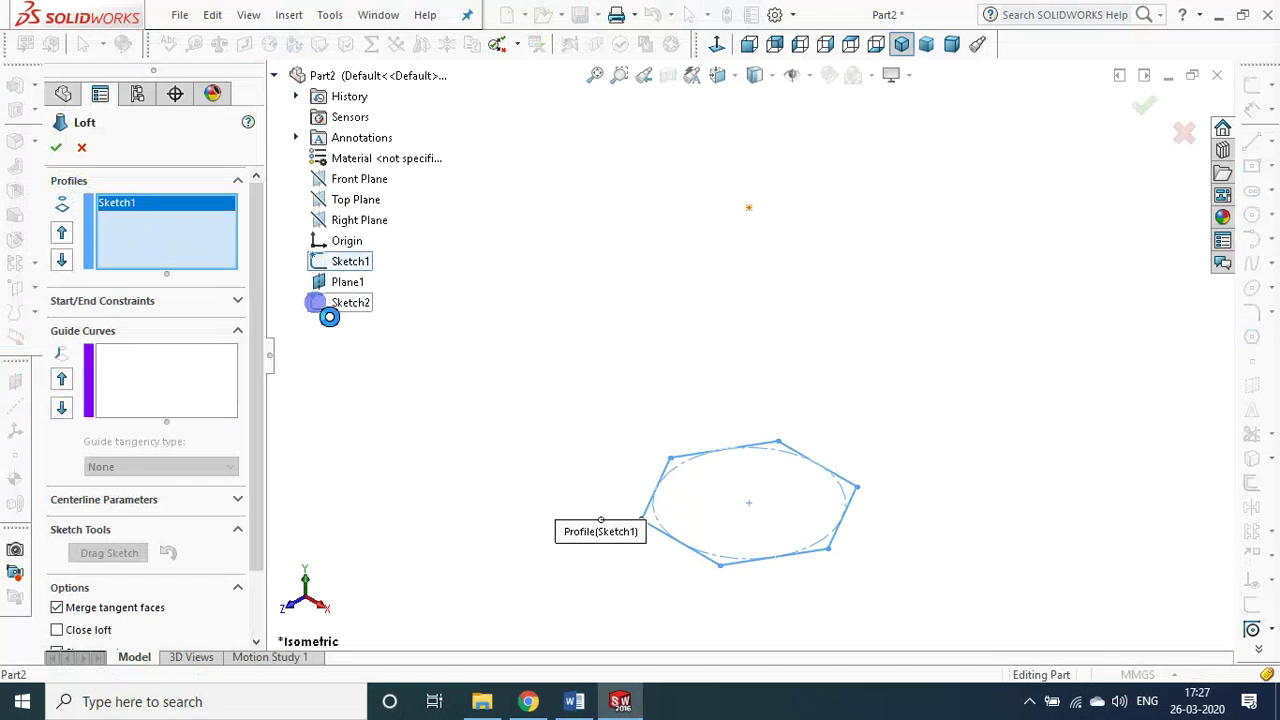
{"action": "left_click", "coordinate": [168, 263]}
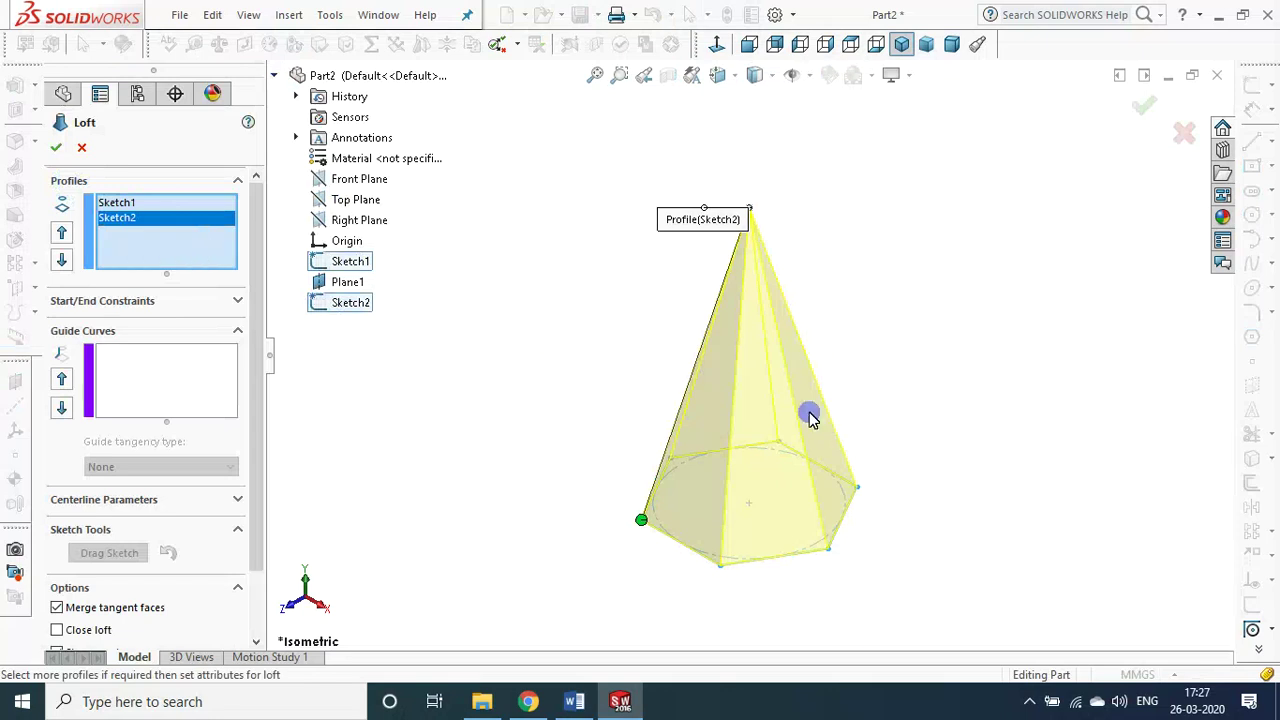
{"action": "left_click", "coordinate": [52, 150]}
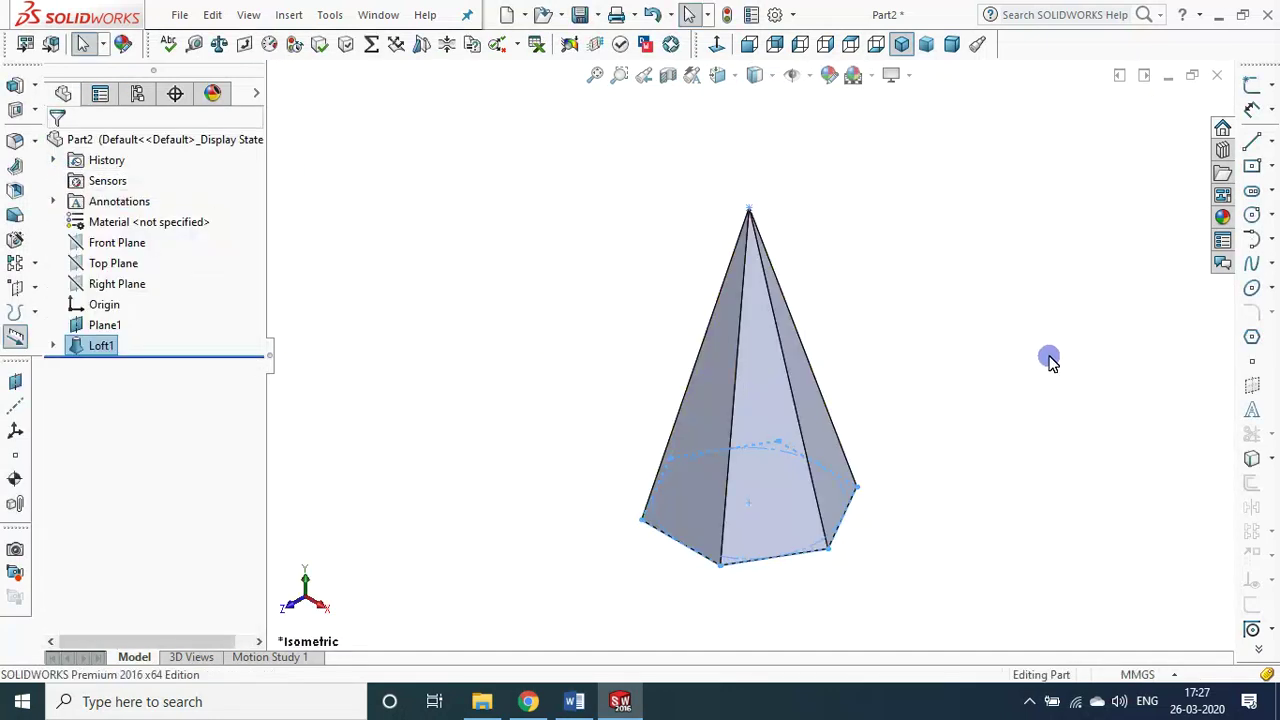
{"action": "mouse_move", "coordinate": [1050, 360]}
{"action": "middle_mouse_down"}
{"action": "mouse_move", "coordinate": [1094, 236]}
{"action": "mouse_move", "coordinate": [1006, 363]}
{"action": "mouse_move", "coordinate": [995, 350]}
{"action": "middle_mouse_up"}
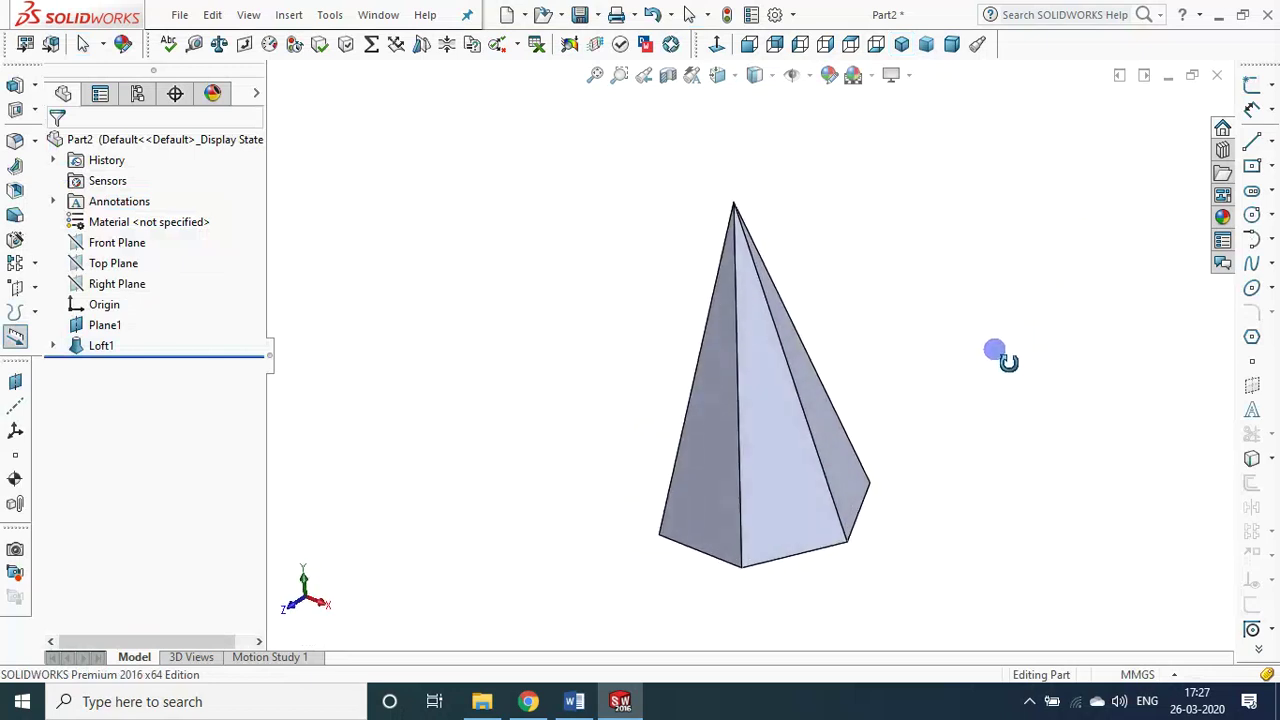
{"action": "left_click", "coordinate": [749, 44]}
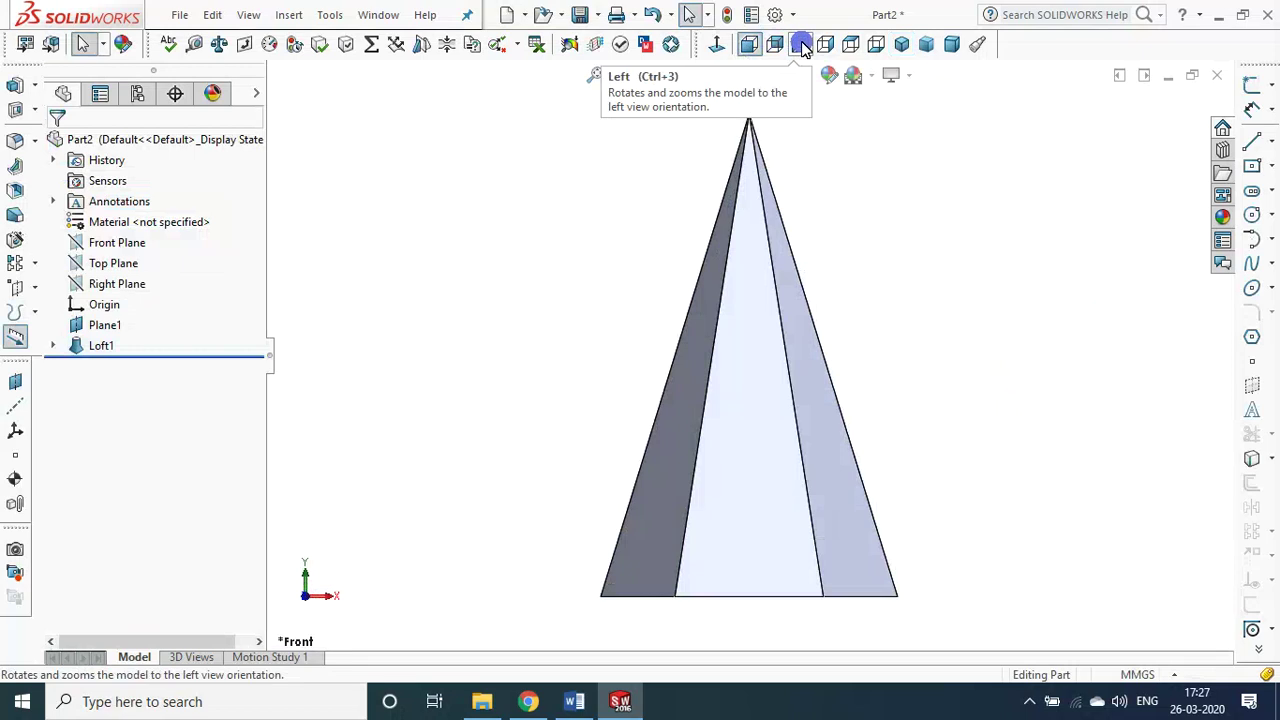
{"action": "left_click", "coordinate": [801, 45]}
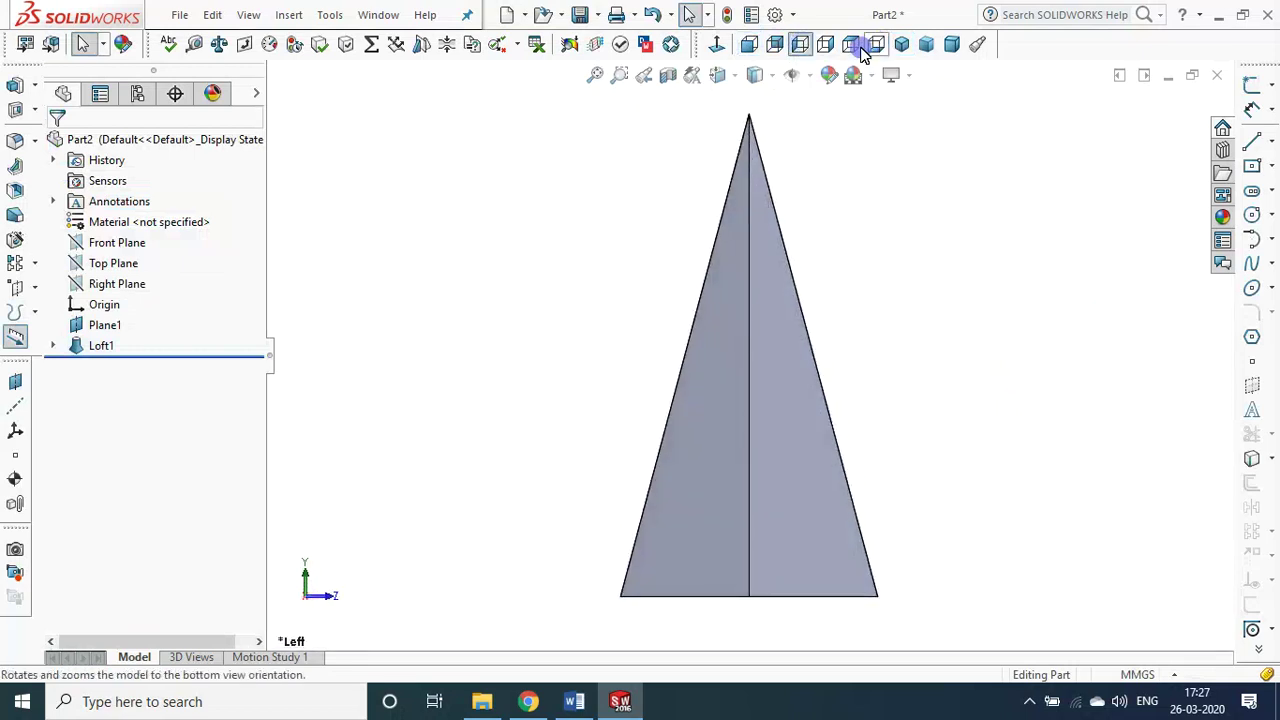
{"action": "left_click", "coordinate": [850, 45]}
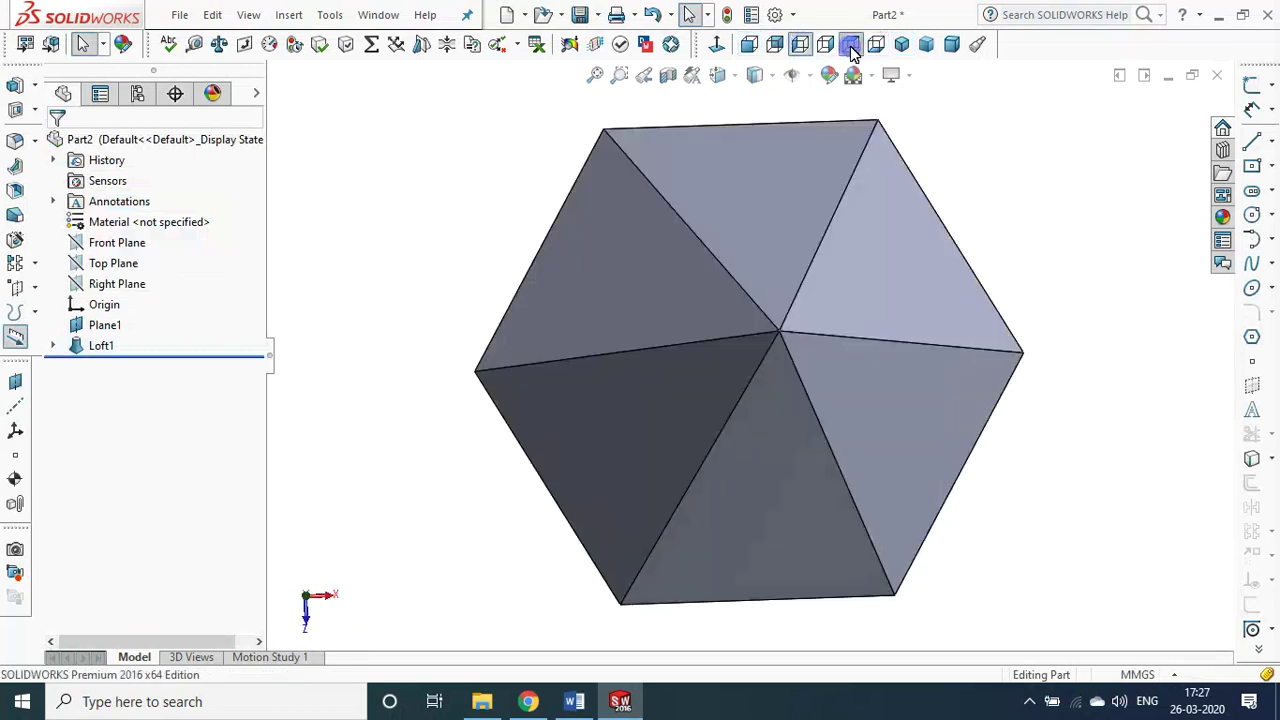
{"action": "left_click", "coordinate": [902, 44]}
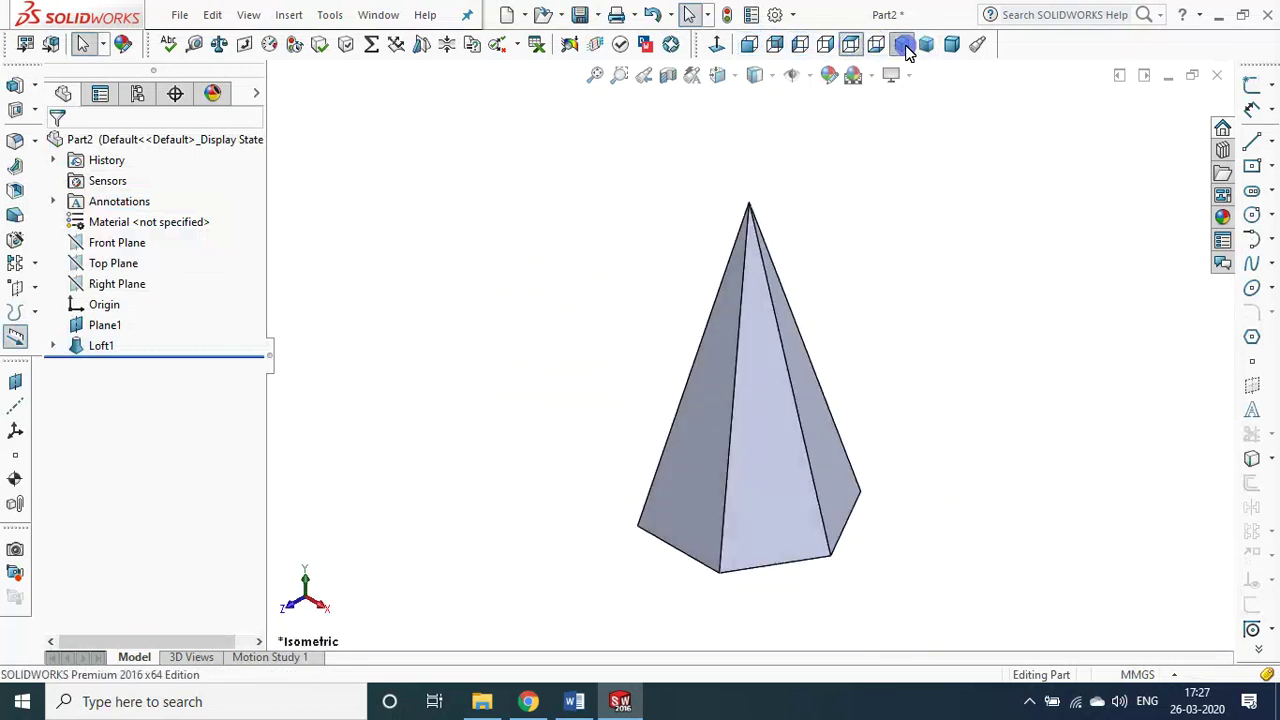
{"action": "left_click", "coordinate": [758, 80]}
{"action": "left_click", "coordinate": [749, 177]}
{"action": "left_click", "coordinate": [747, 45]}
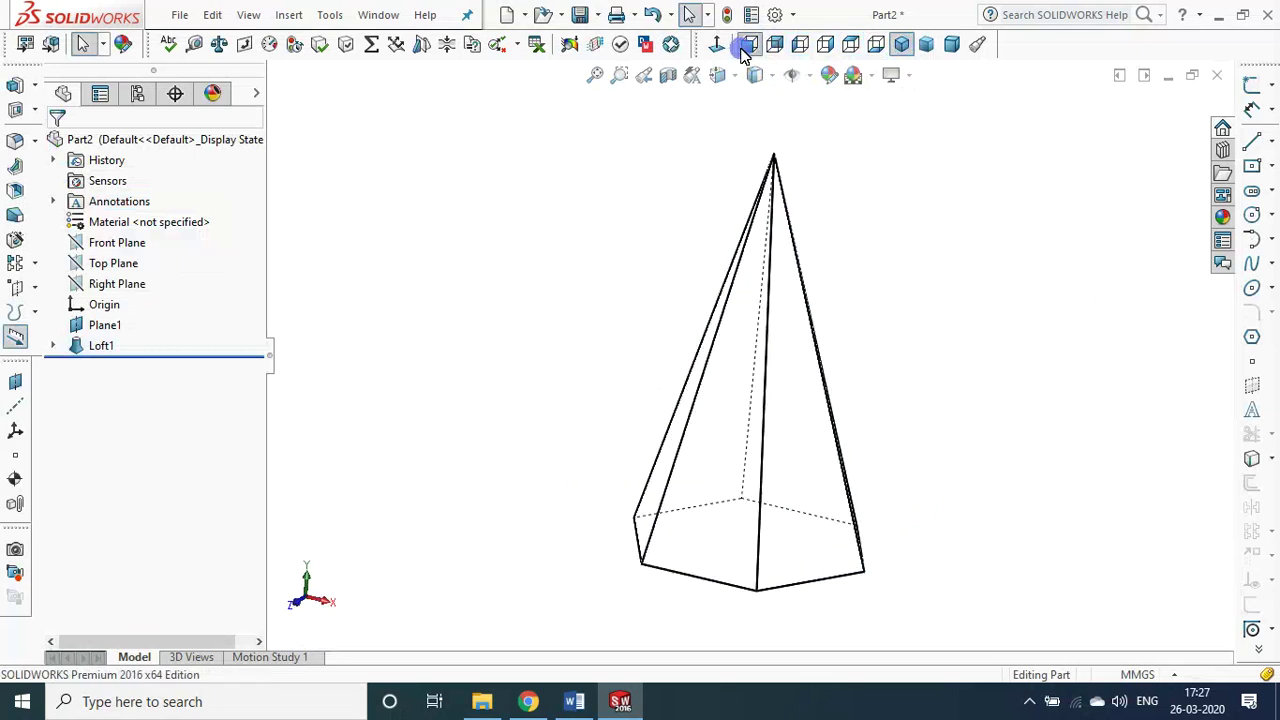
{"action": "left_click", "coordinate": [800, 45]}
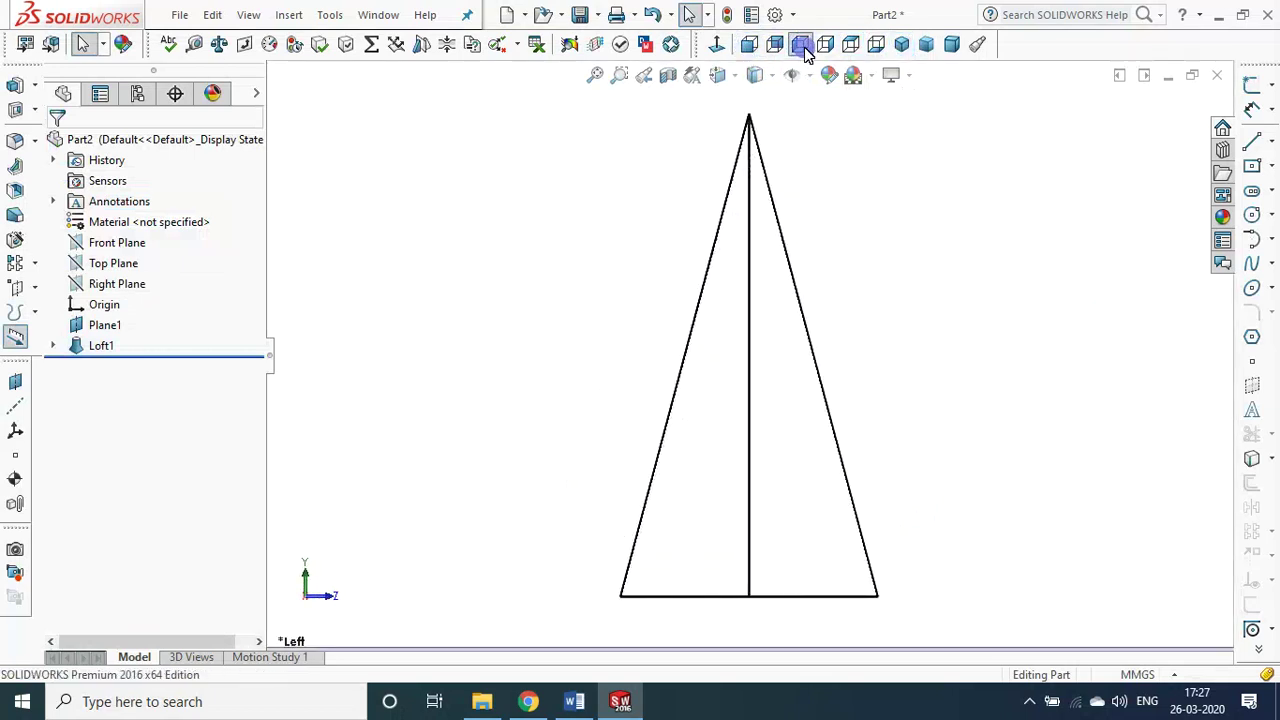
{"action": "left_click", "coordinate": [851, 45]}
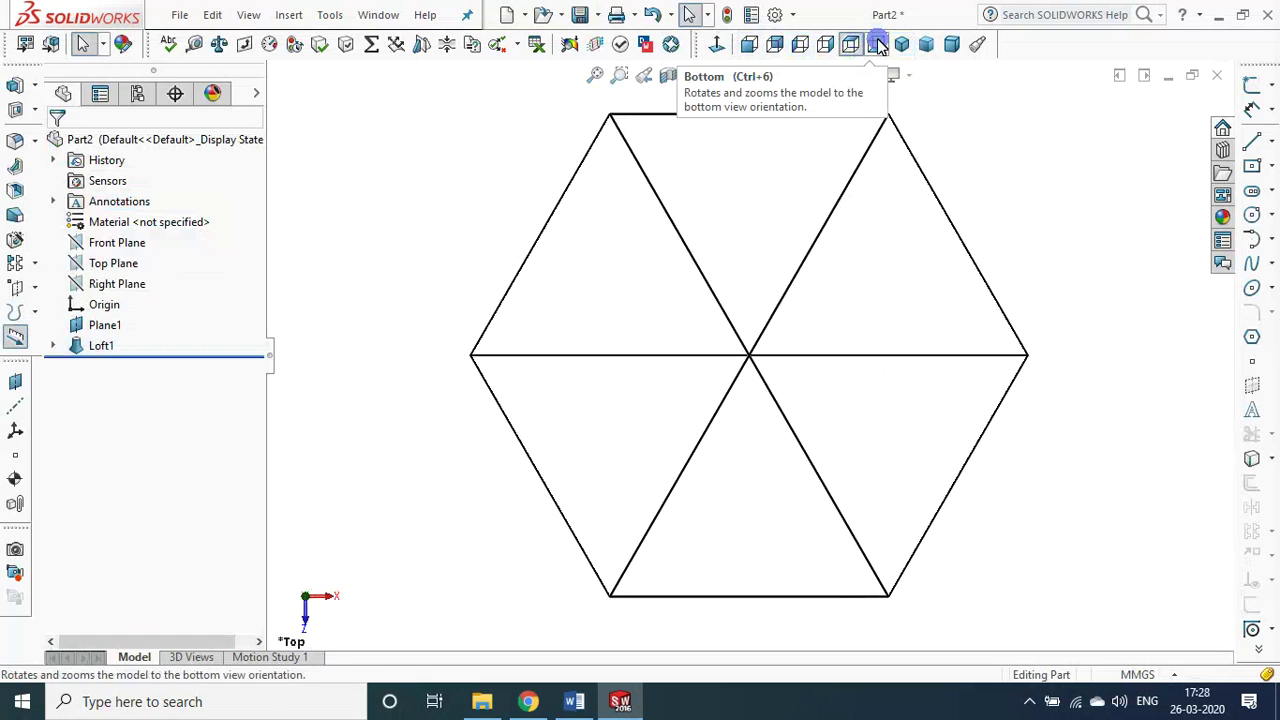
{"action": "left_click", "coordinate": [877, 45]}
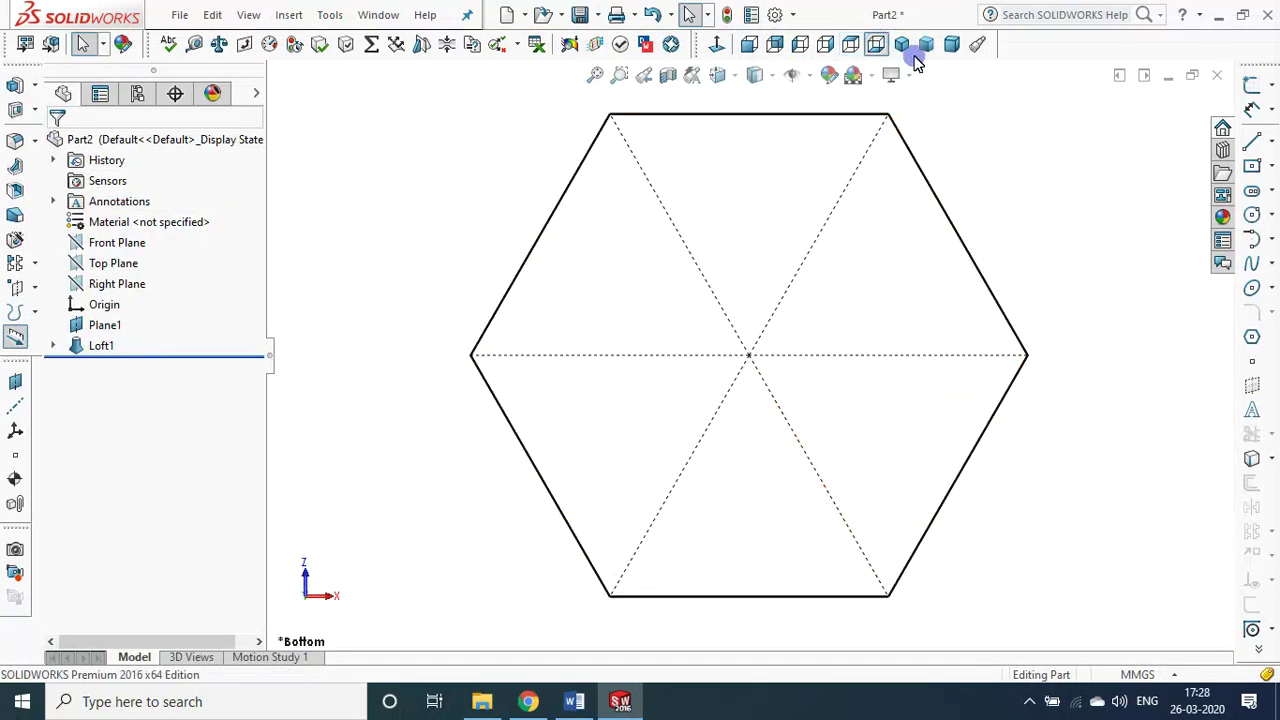
{"action": "left_click", "coordinate": [902, 45]}
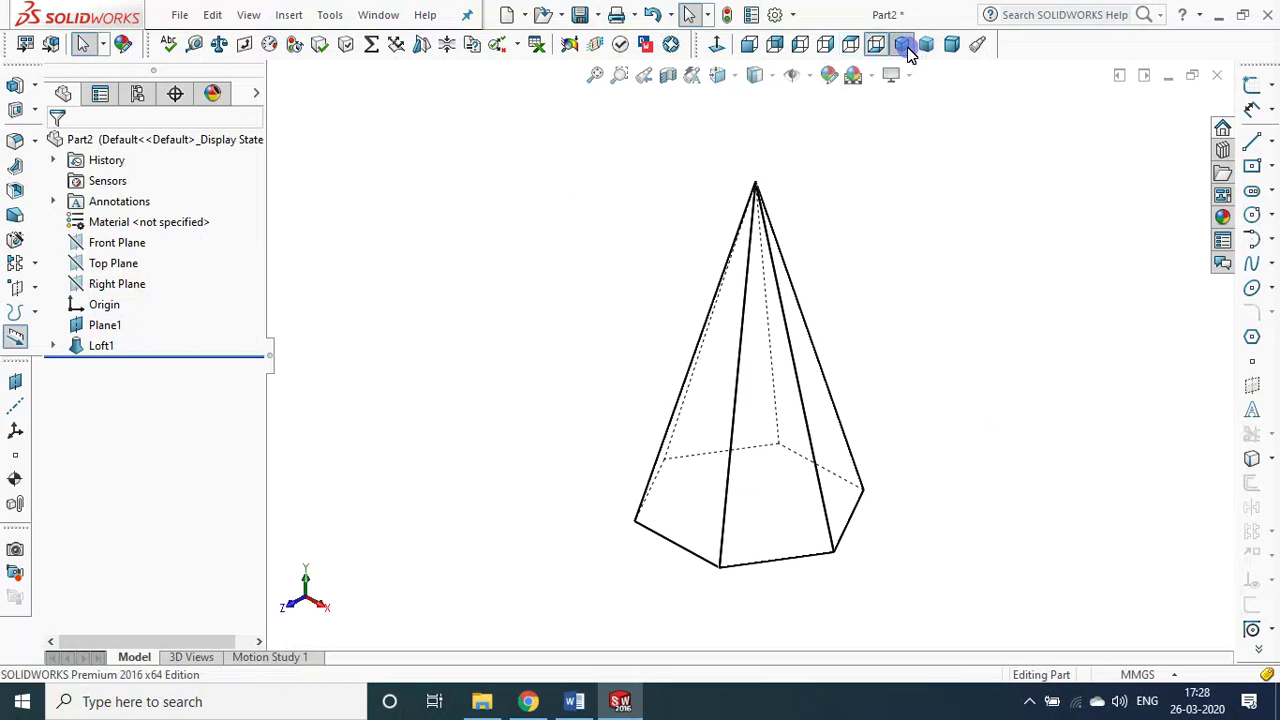
{"action": "left_click", "coordinate": [762, 76]}
{"action": "left_click", "coordinate": [761, 95]}
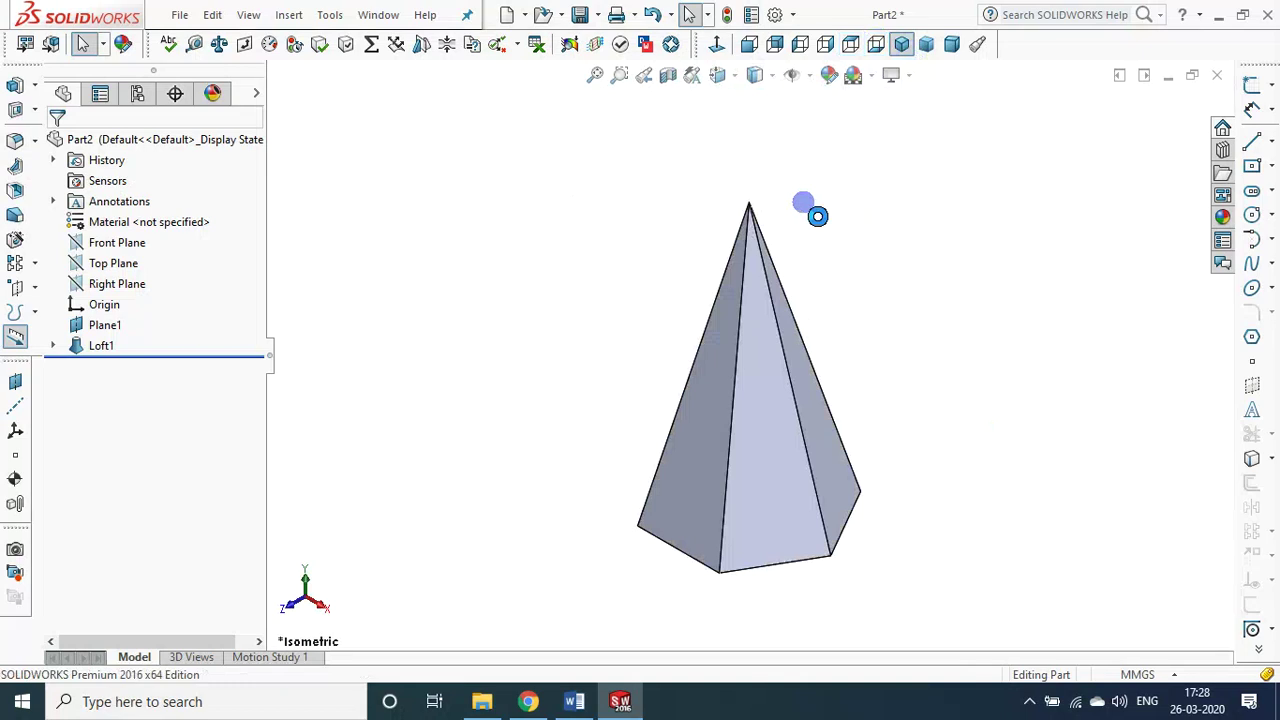
{"action": "key", "text": "ctrl+s"}
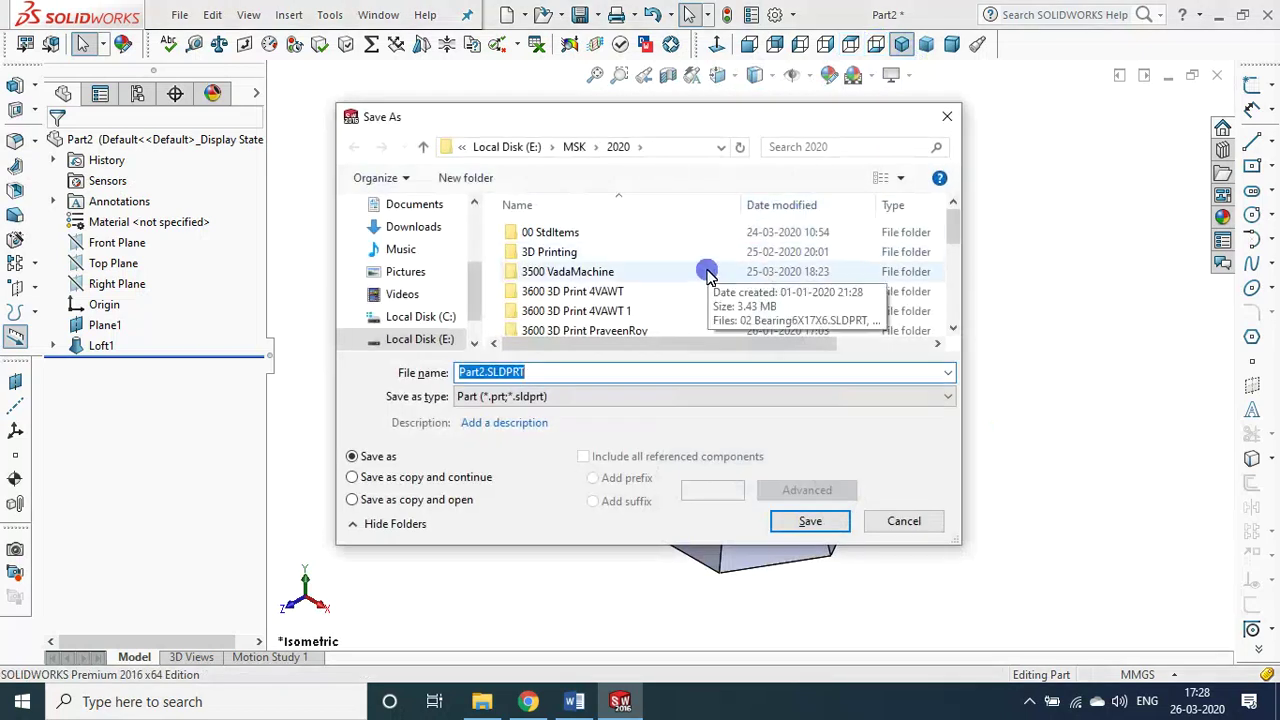
- Save the part as Ex3 and view the pyramid from the front
{"action": "type", "text": "Ex3"}
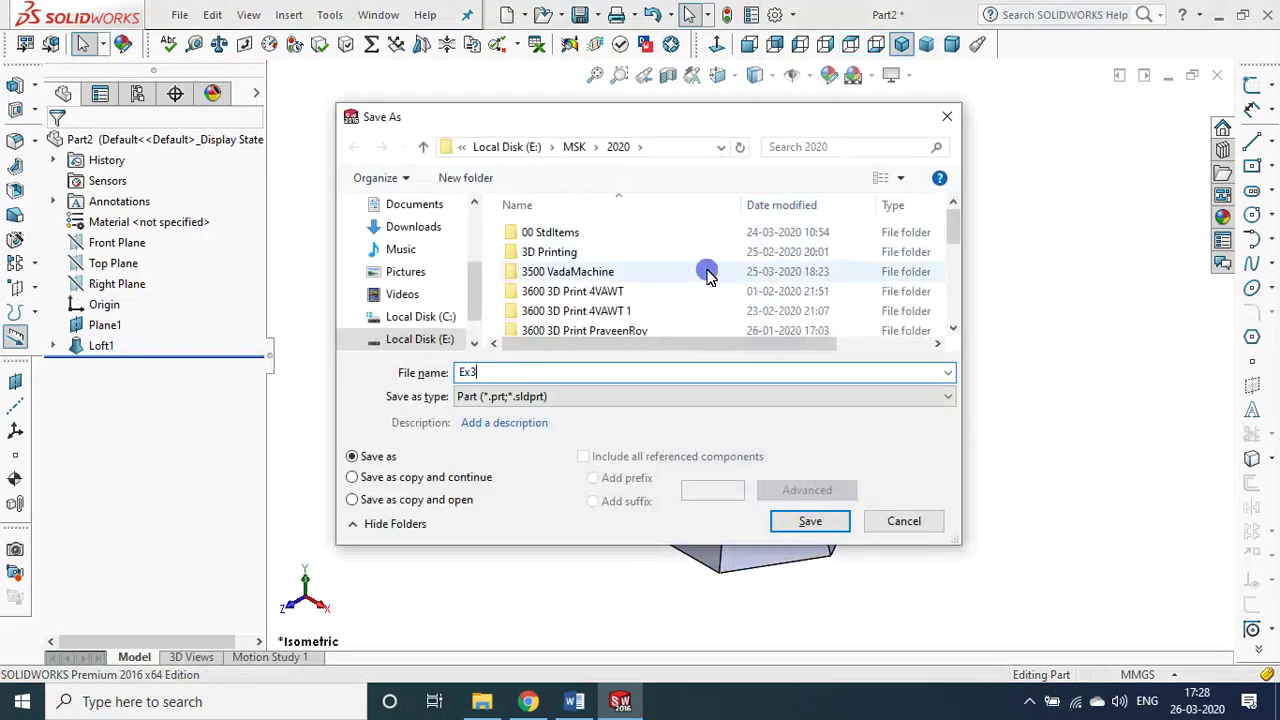
{"action": "key", "text": "Return"}
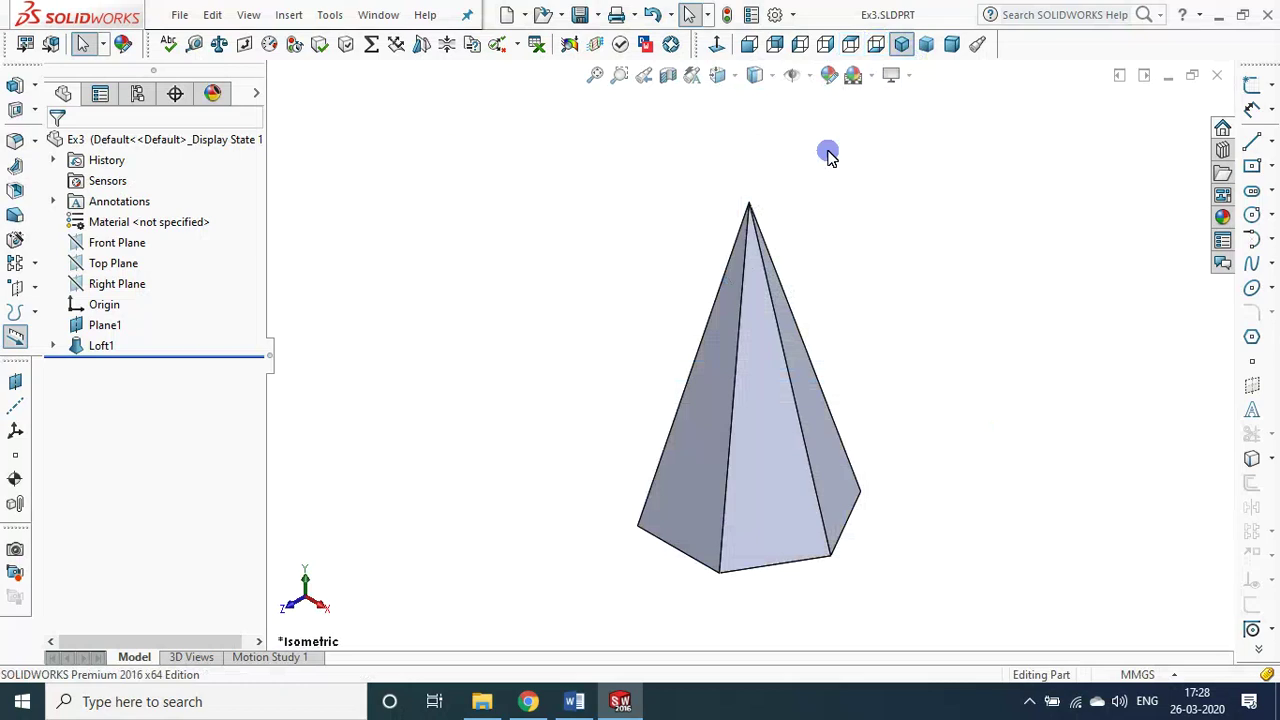
{"action": "left_click", "coordinate": [748, 44]}
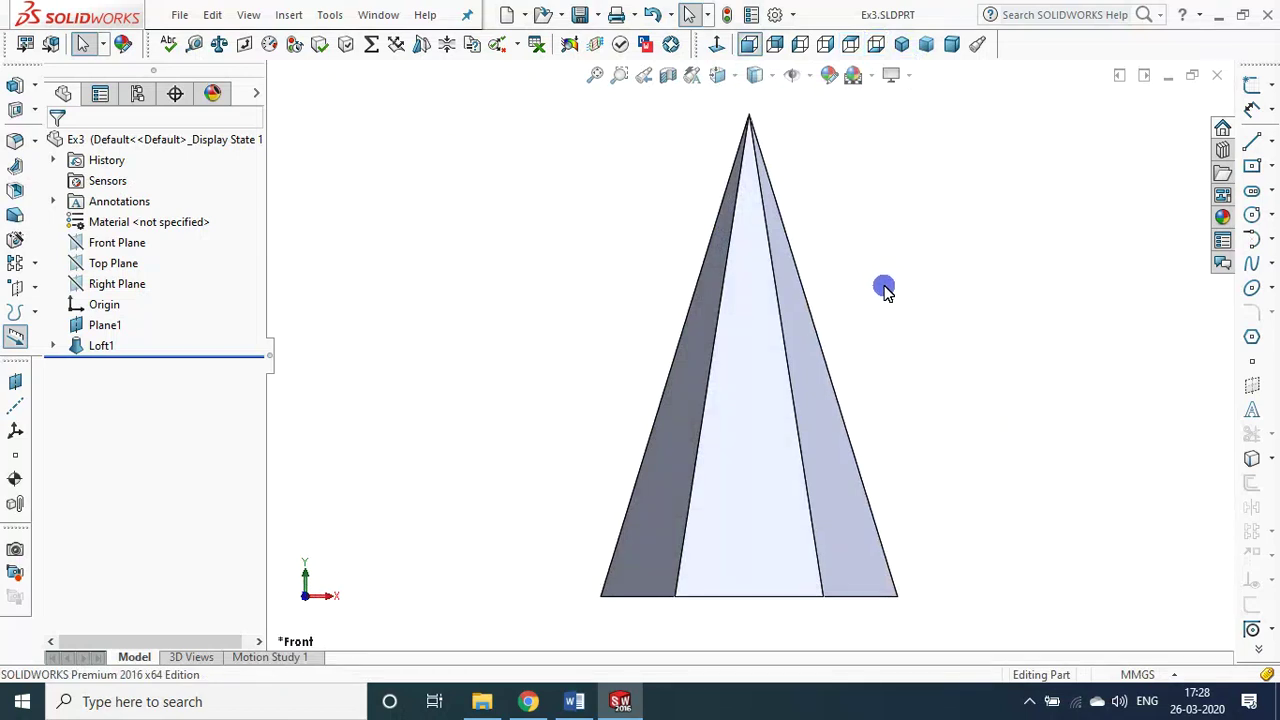
{"action": "left_click", "coordinate": [178, 17]}
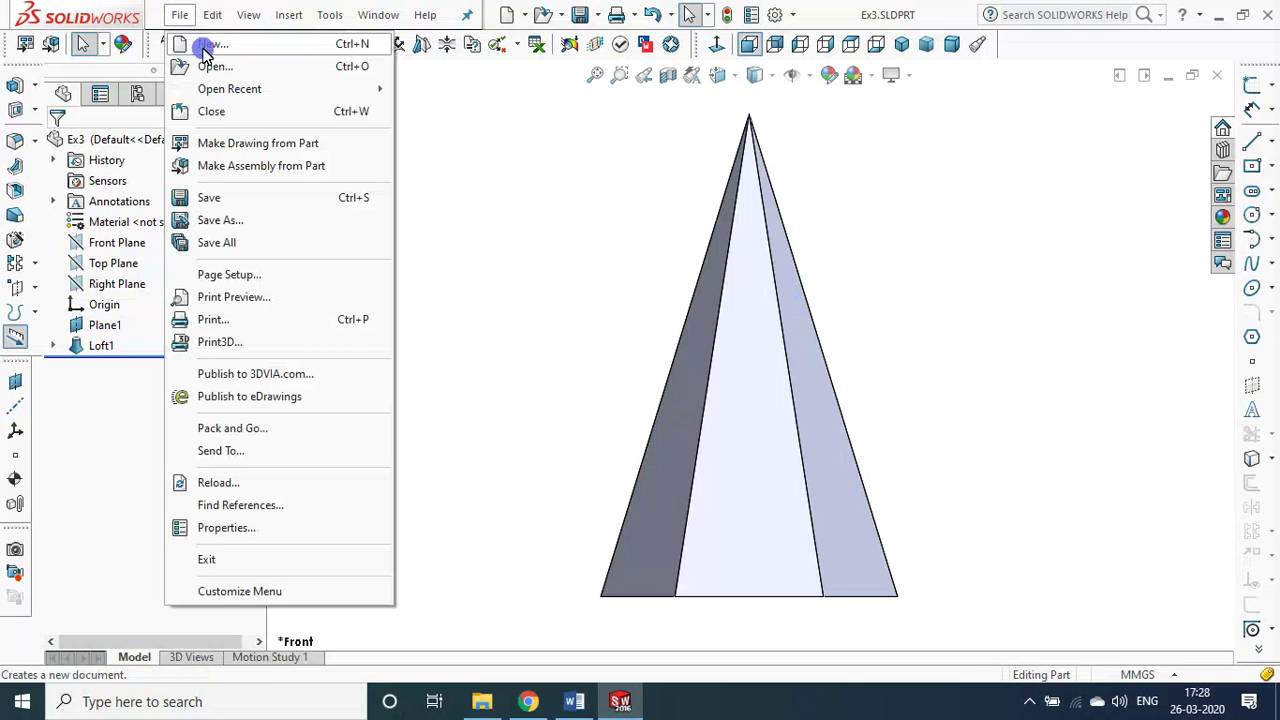
- Create a new drawing document with a custom sheet size
{"action": "left_click", "coordinate": [200, 45]}
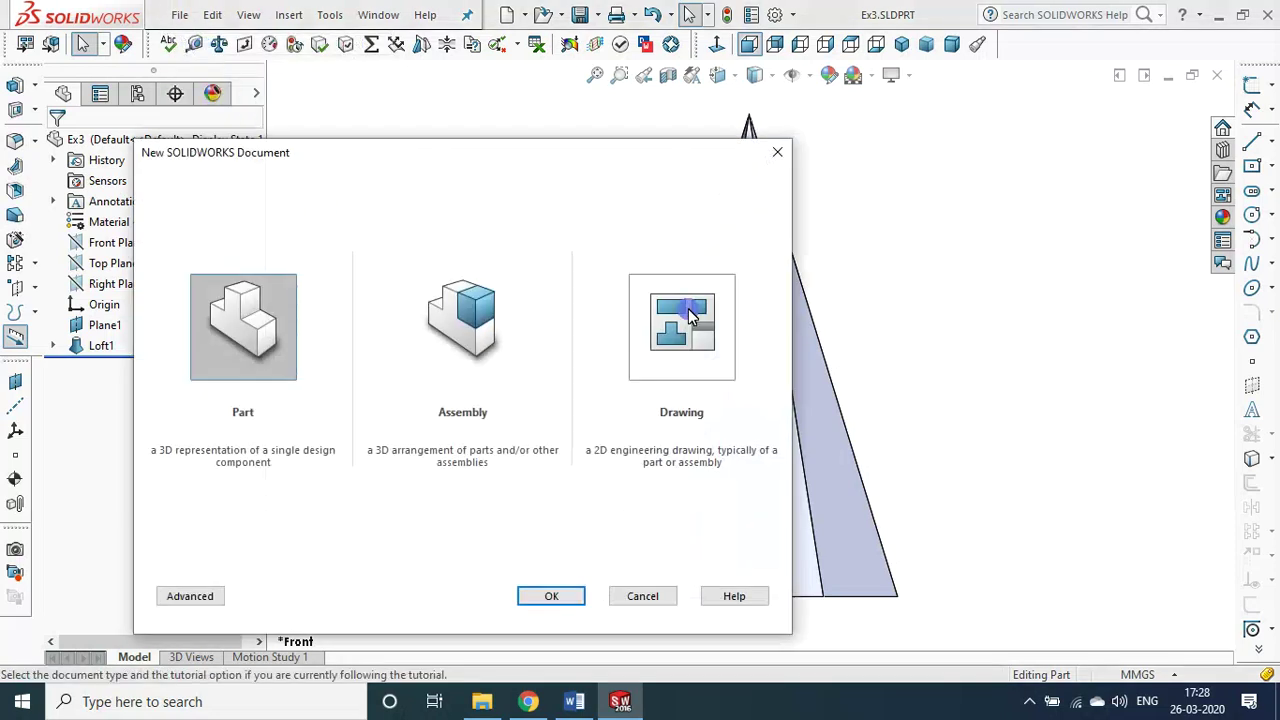
{"action": "left_click", "coordinate": [690, 316]}
{"action": "left_click", "coordinate": [551, 596]}
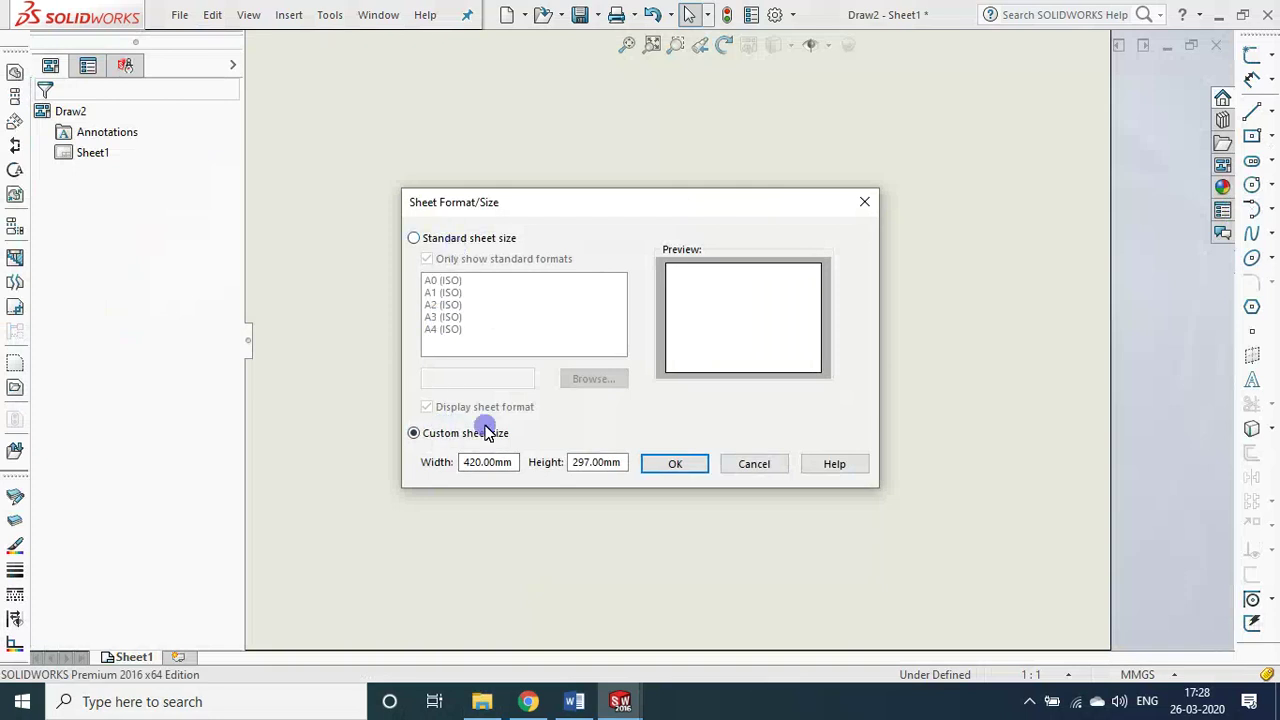
{"action": "left_click", "coordinate": [659, 478]}
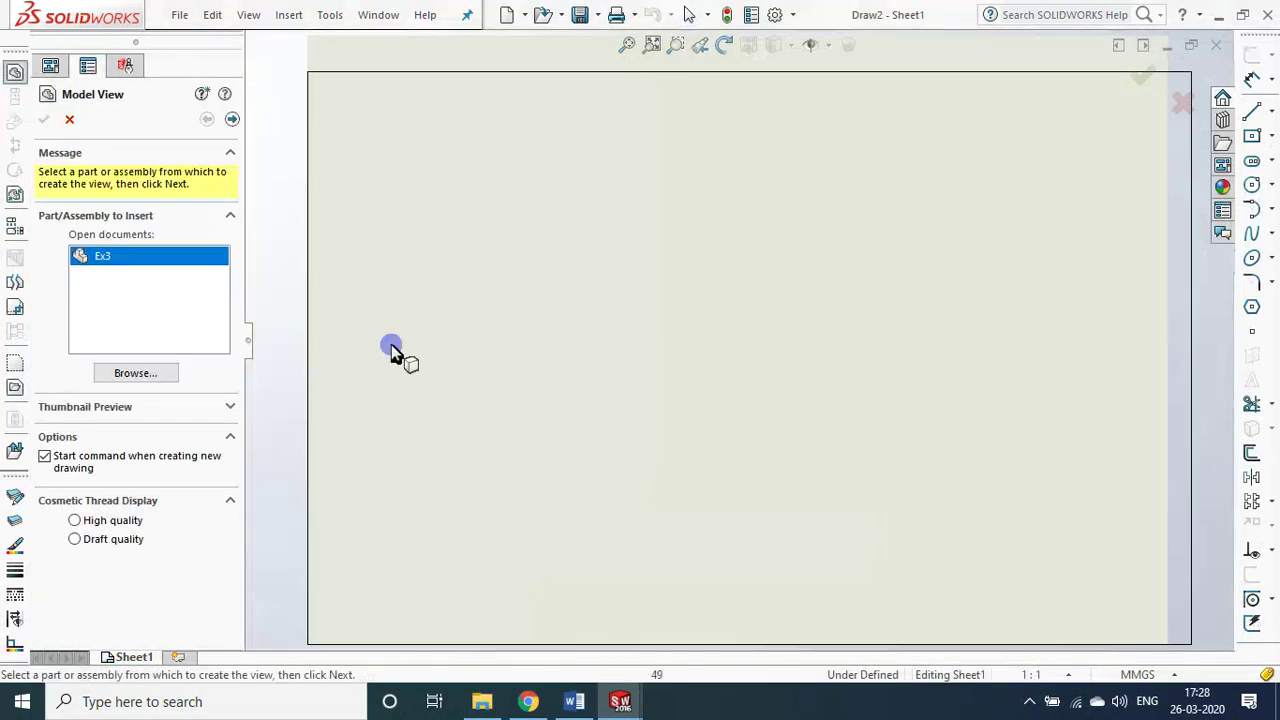
{"action": "key", "text": "Escape"}
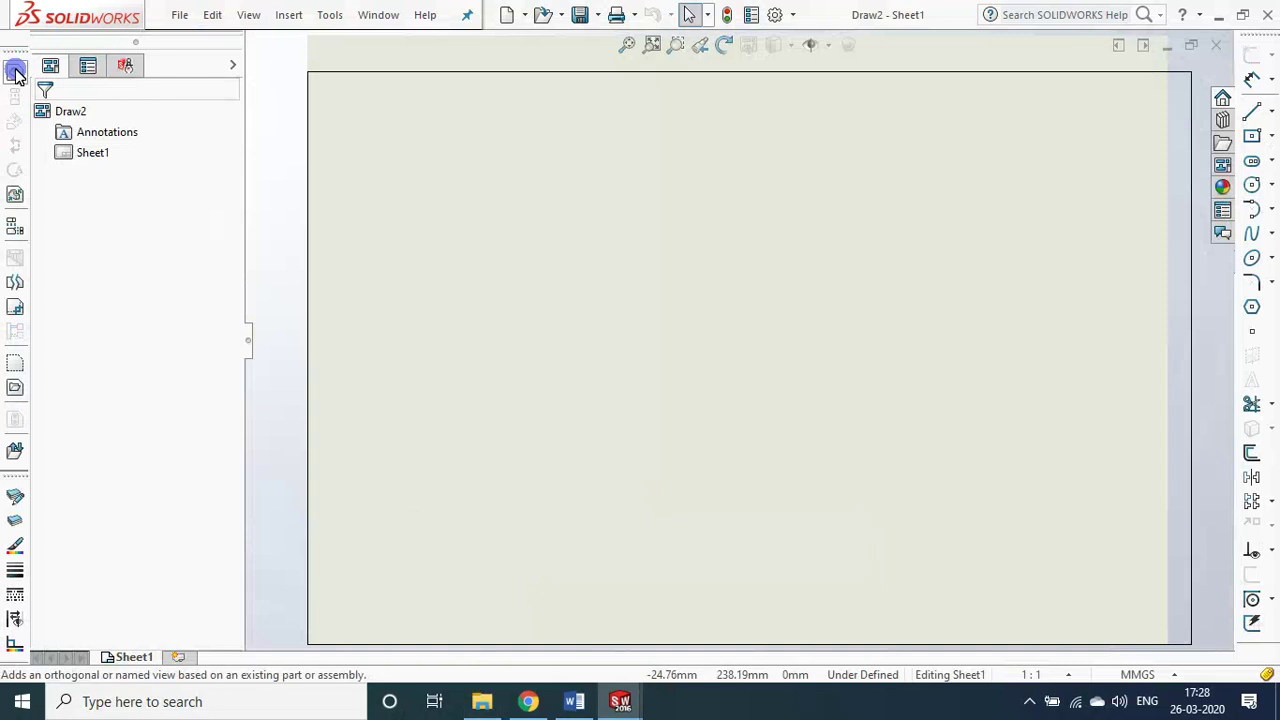
- Place a front model view of Ex3 with hidden lines visible at custom scale 1:1
{"action": "left_click", "coordinate": [15, 74]}
{"action": "left_click", "coordinate": [101, 255]}
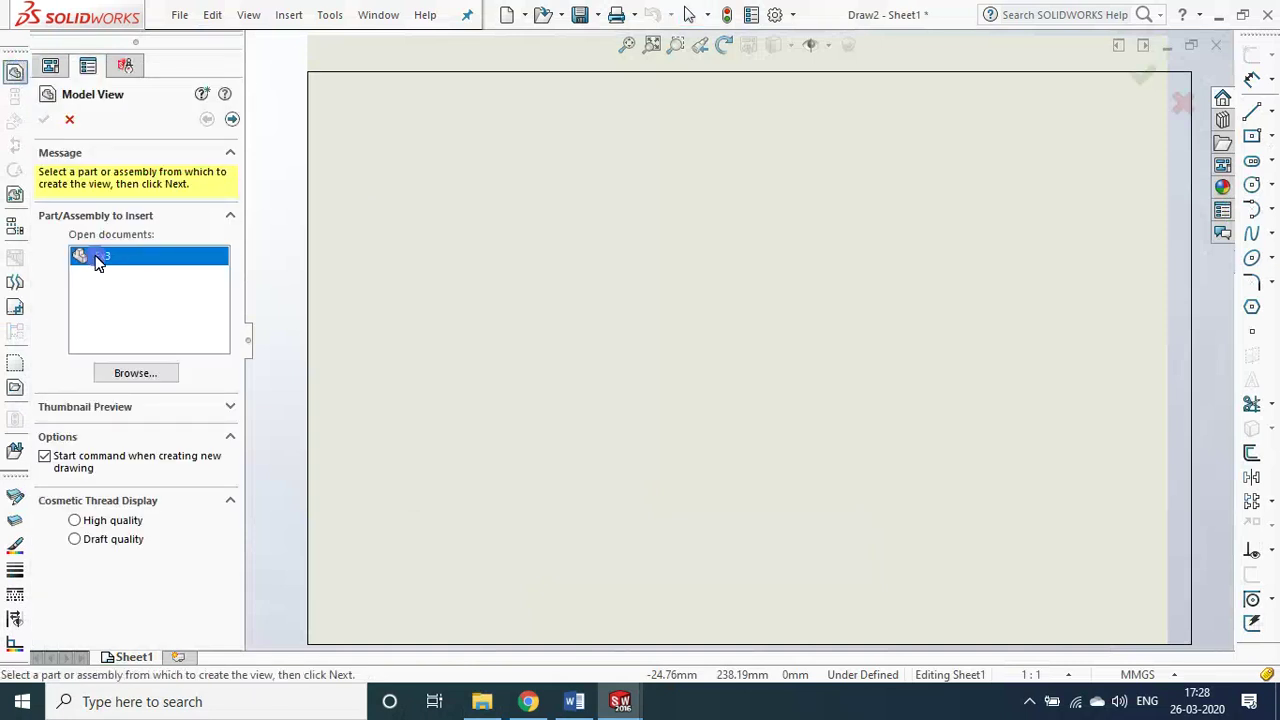
{"action": "left_click", "coordinate": [233, 120]}
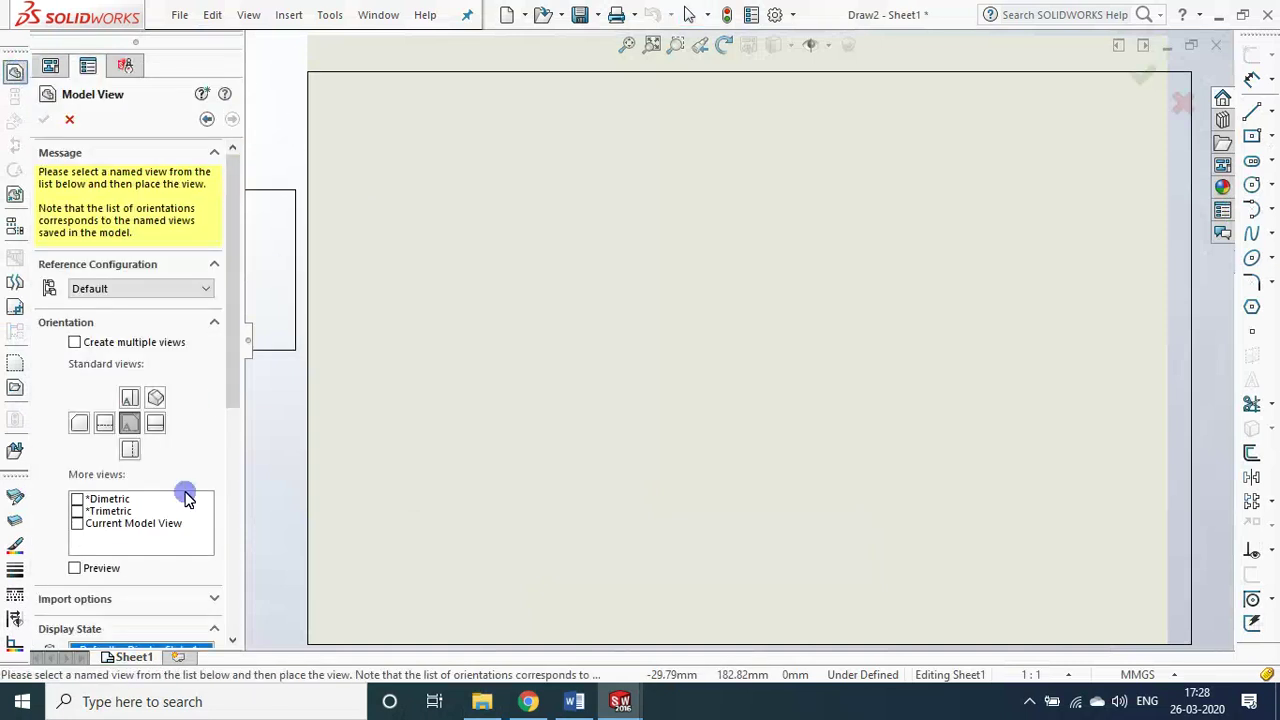
{"action": "left_click", "coordinate": [236, 440]}
{"action": "left_click", "coordinate": [103, 356]}
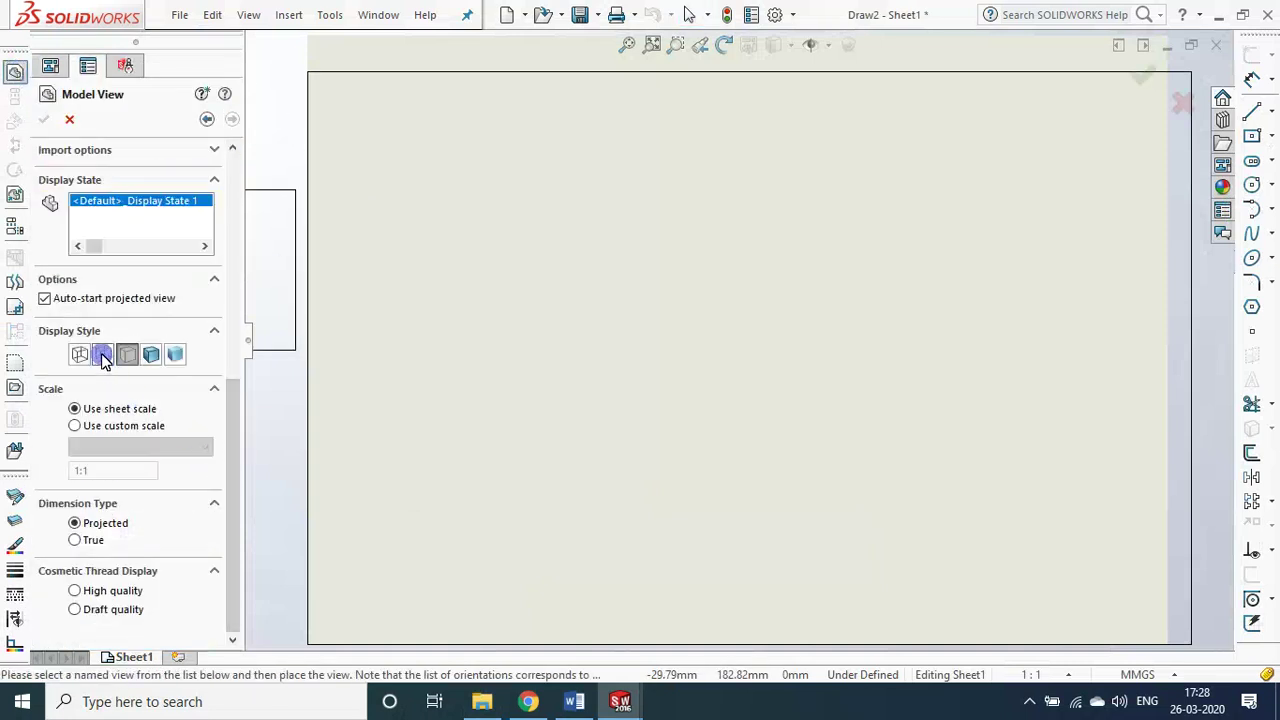
{"action": "left_click", "coordinate": [114, 434]}
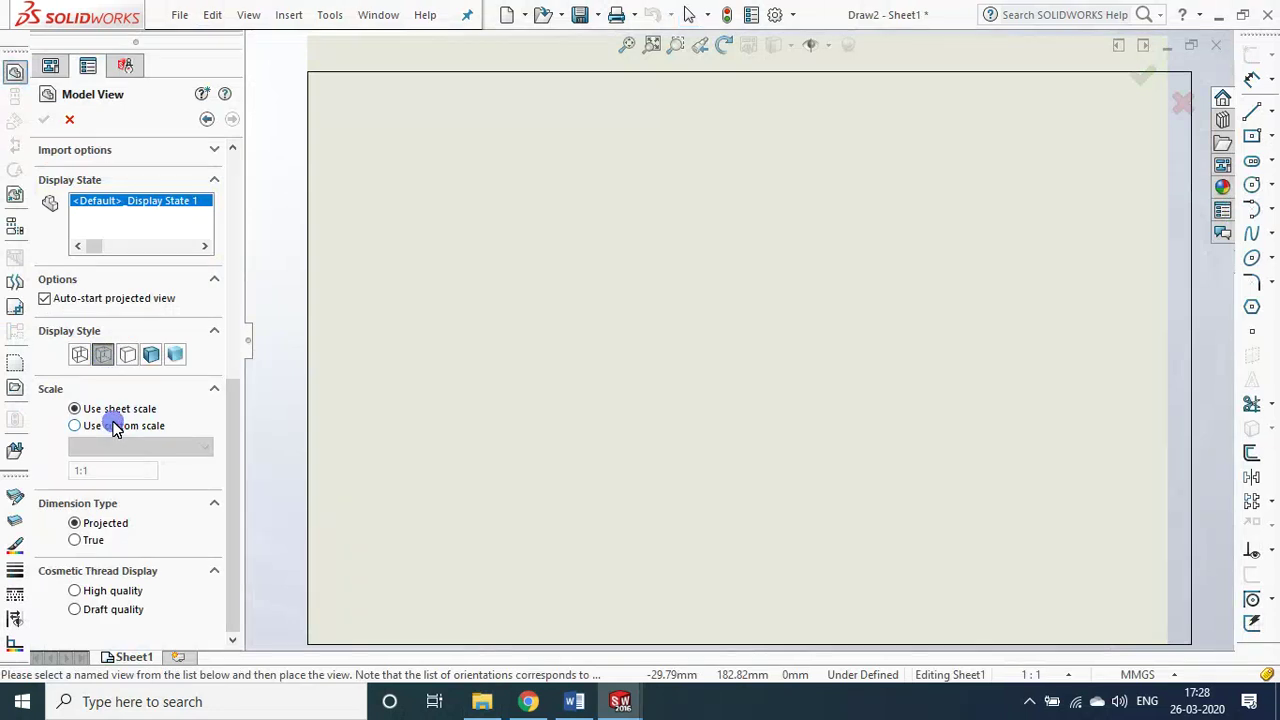
{"action": "left_click", "coordinate": [114, 446]}
{"action": "left_click", "coordinate": [88, 484]}
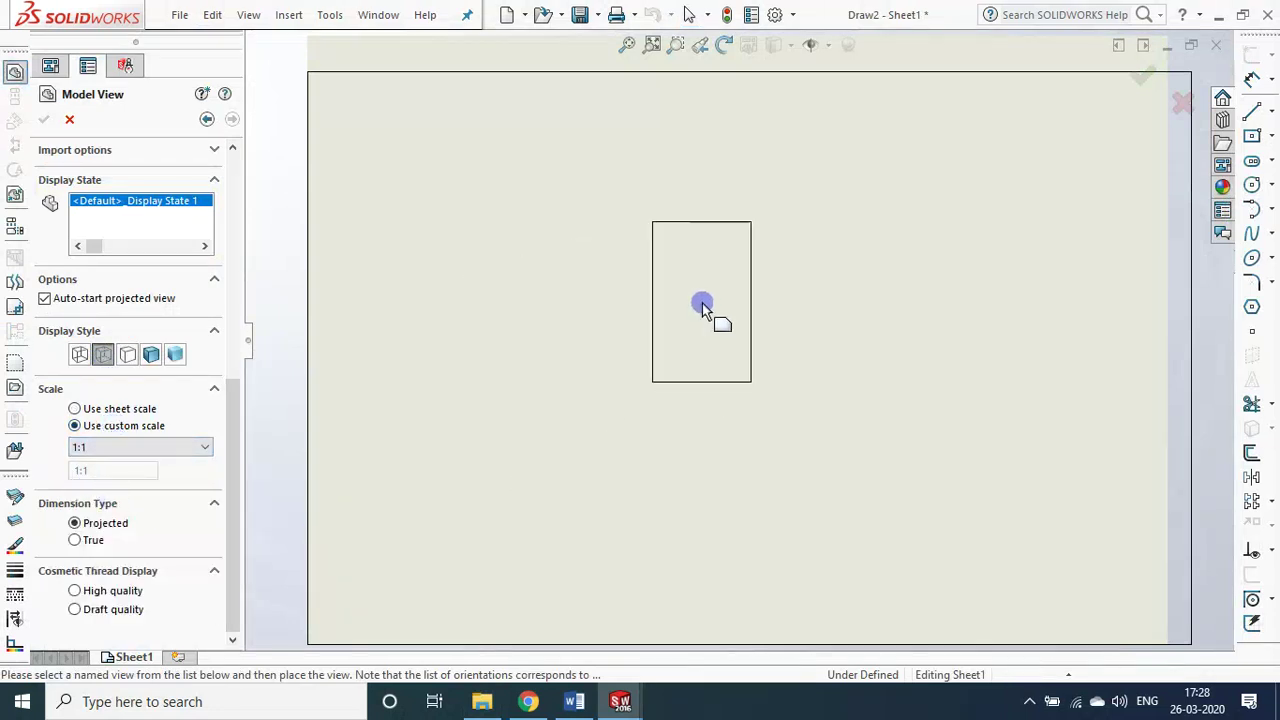
{"action": "left_click", "coordinate": [702, 308]}
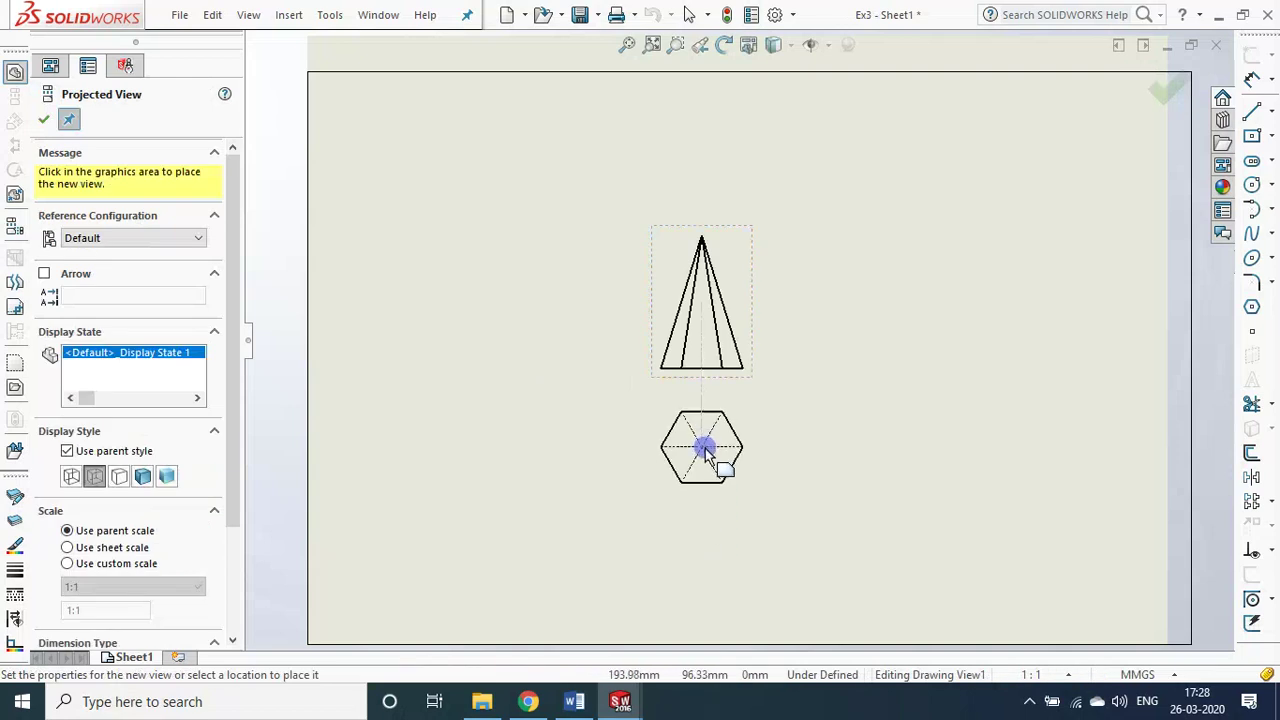
- Project top and side views from the front view, and position an isometric view beside the top view
{"action": "left_click", "coordinate": [705, 452]}
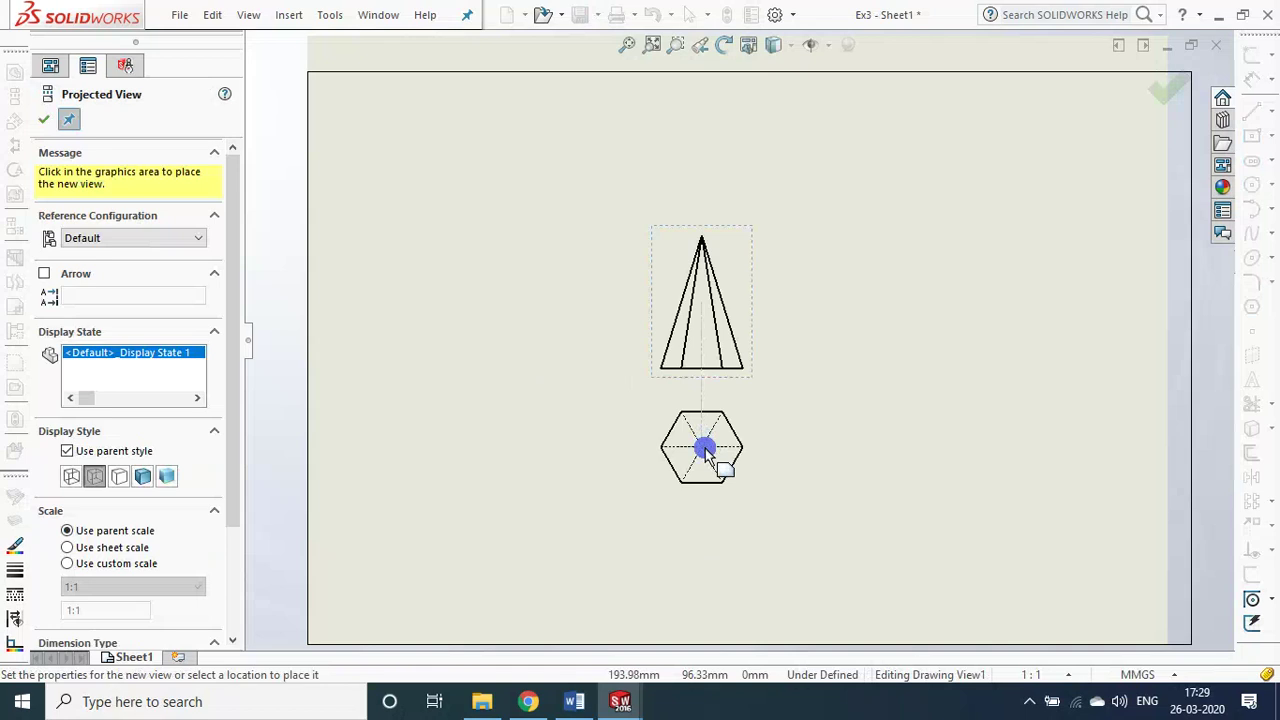
{"action": "left_click", "coordinate": [705, 452]}
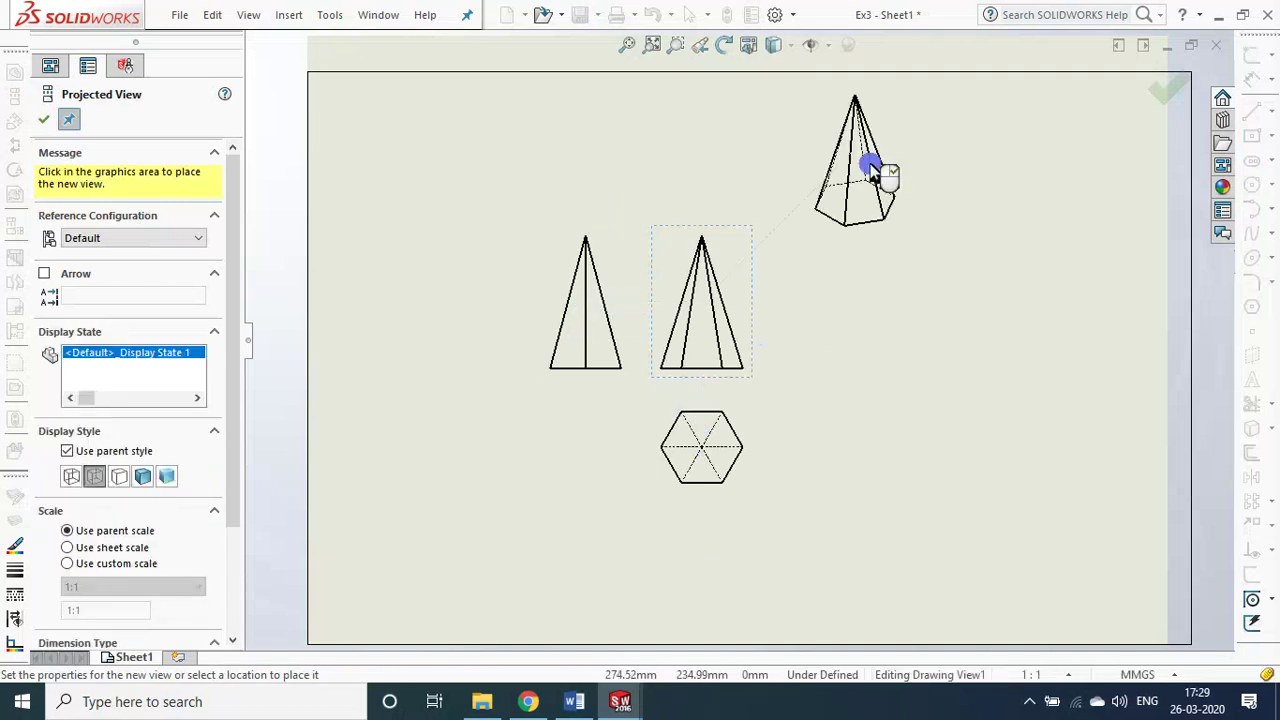
{"action": "left_click", "coordinate": [873, 172]}
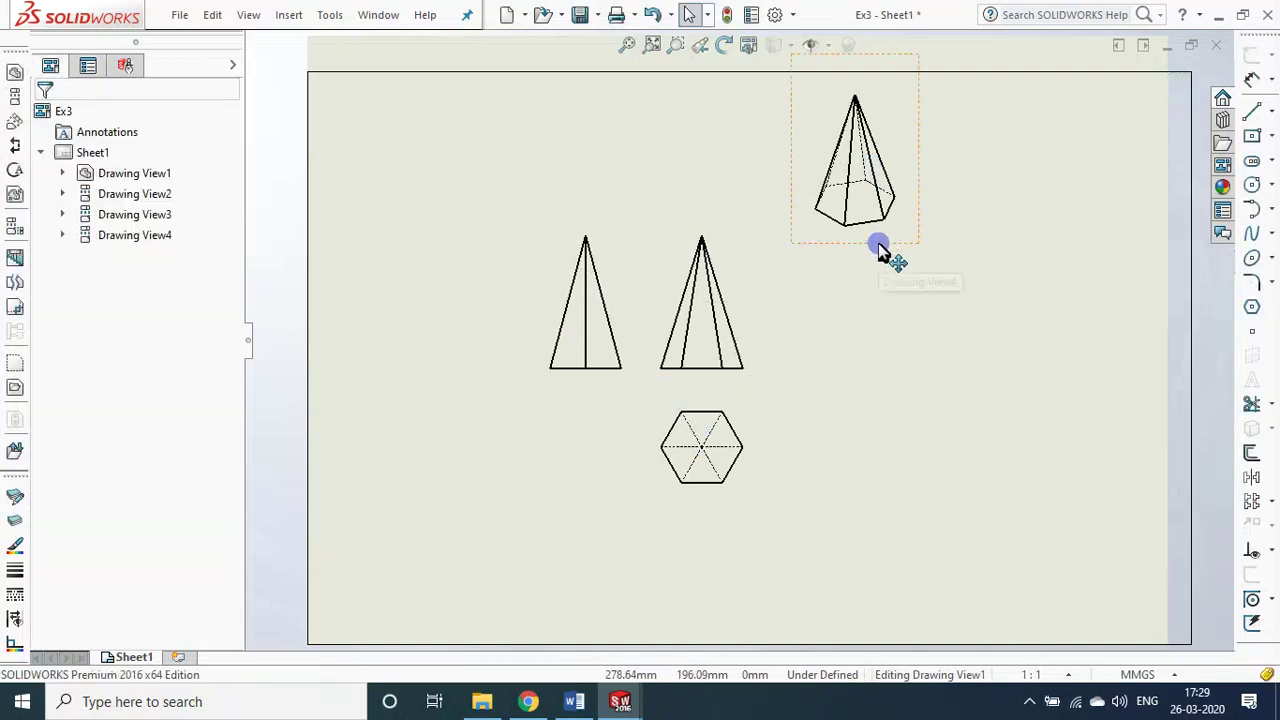
{"action": "left_click_drag", "start_coordinate": [880, 250], "coordinate": [872, 543]}
{"action": "left_click", "coordinate": [1019, 250]}
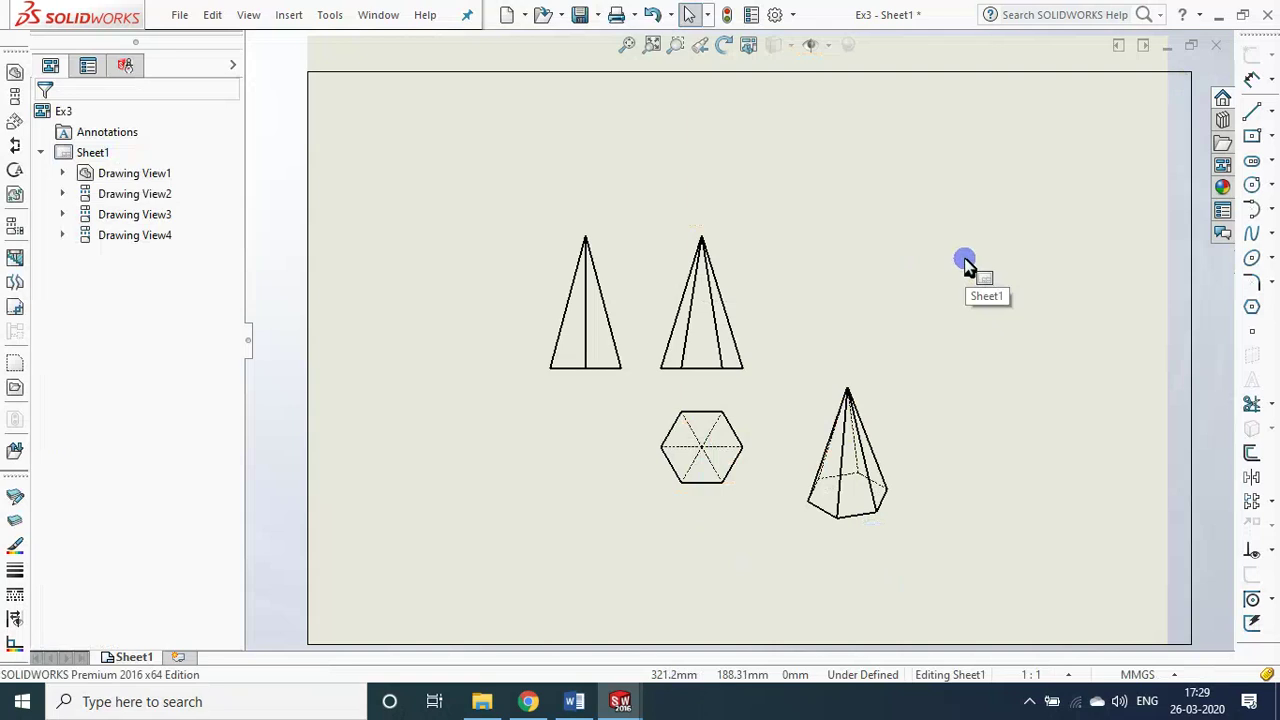
- Insert the model dimensions for all features and move the 65 height dimension outside the pyramid
{"action": "left_click", "coordinate": [280, 18]}
{"action": "left_click", "coordinate": [296, 45]}
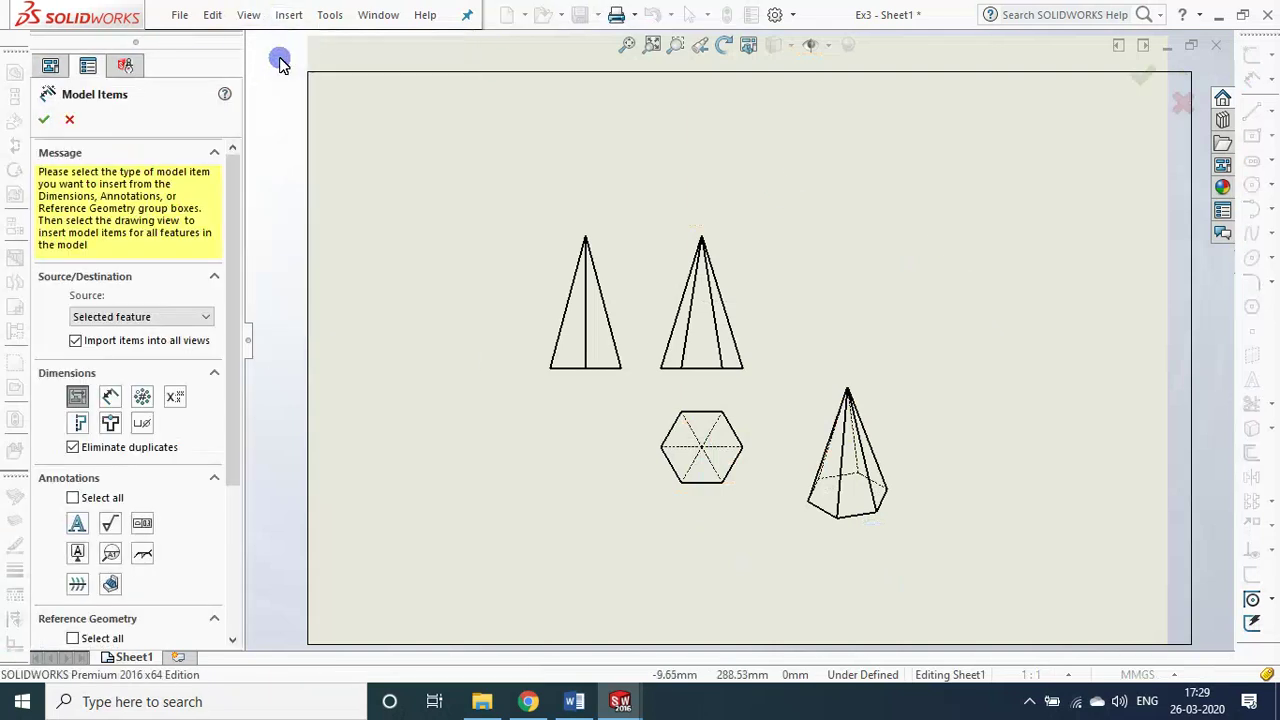
{"action": "left_click", "coordinate": [46, 126]}
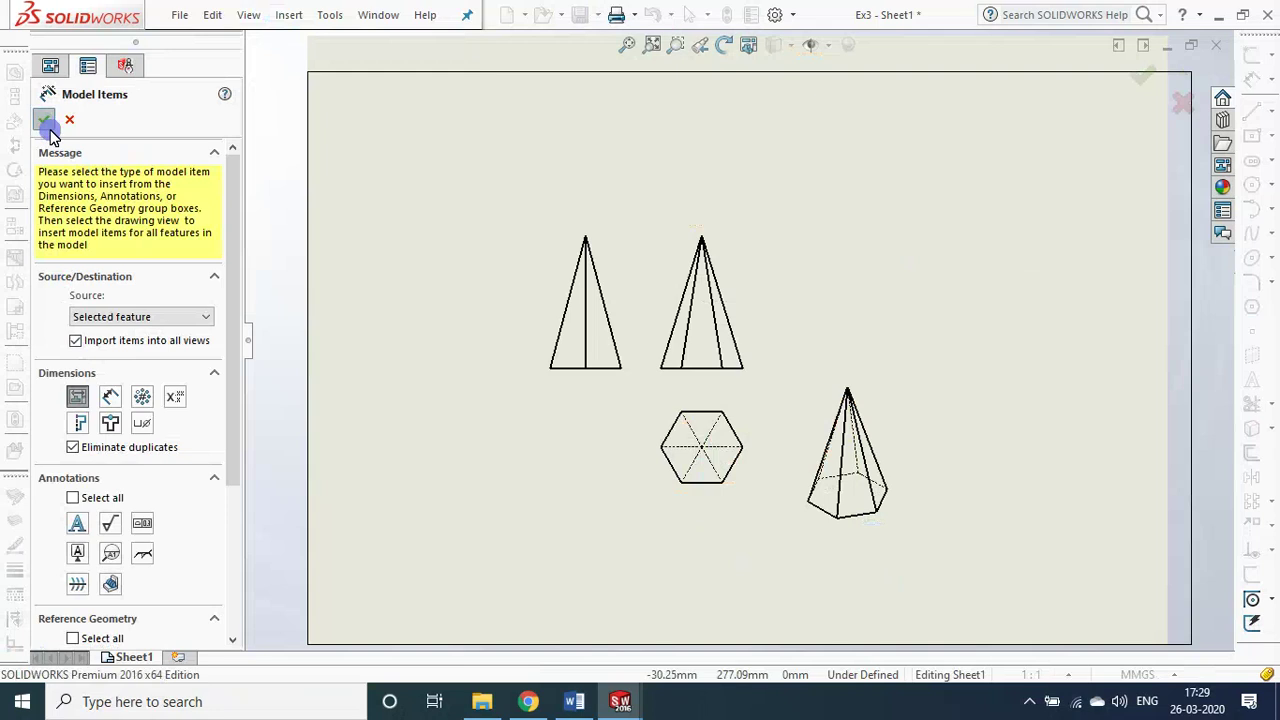
{"action": "left_click", "coordinate": [686, 356]}
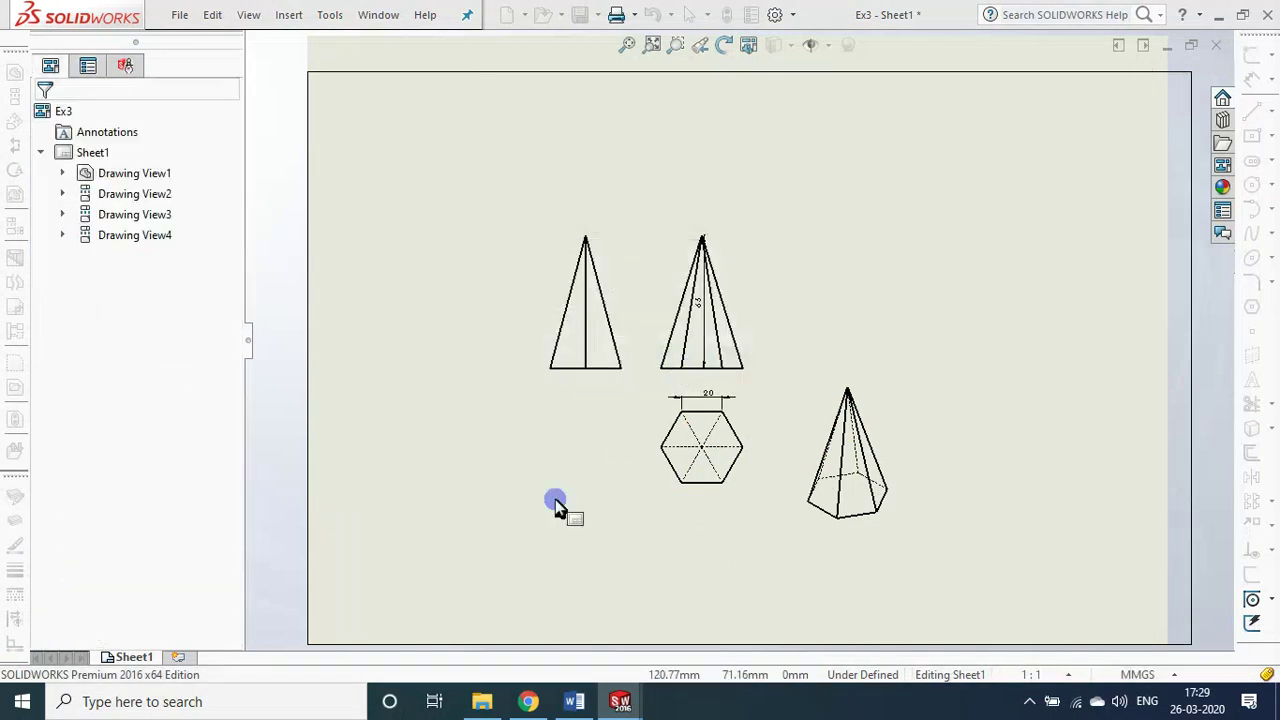
{"action": "scroll", "coordinate": [705, 370], "scroll_direction": "down", "scroll_amount": 2}
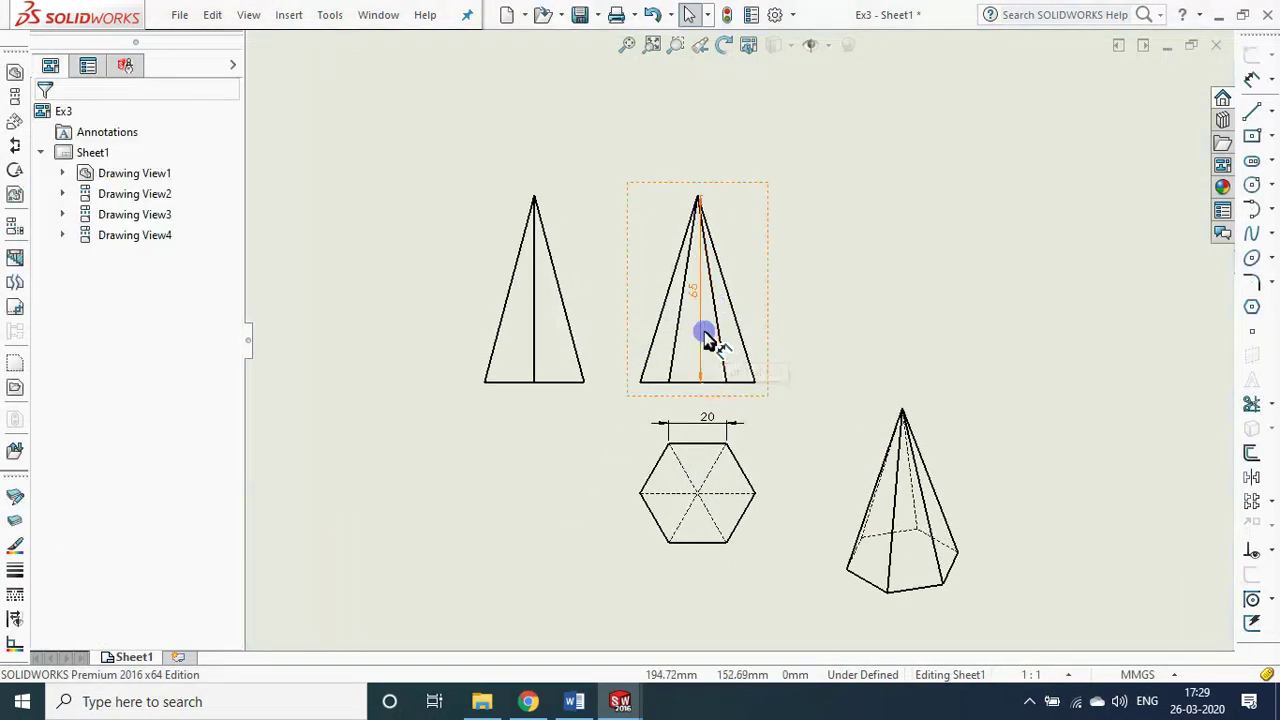
{"action": "left_click_drag", "start_coordinate": [705, 338], "coordinate": [795, 352]}
{"action": "left_click", "coordinate": [963, 237]}
- Save the drawing as Ex3.SLDDRW, close it, and return the part to isometric view
{"action": "key", "text": "ctrl+s"}
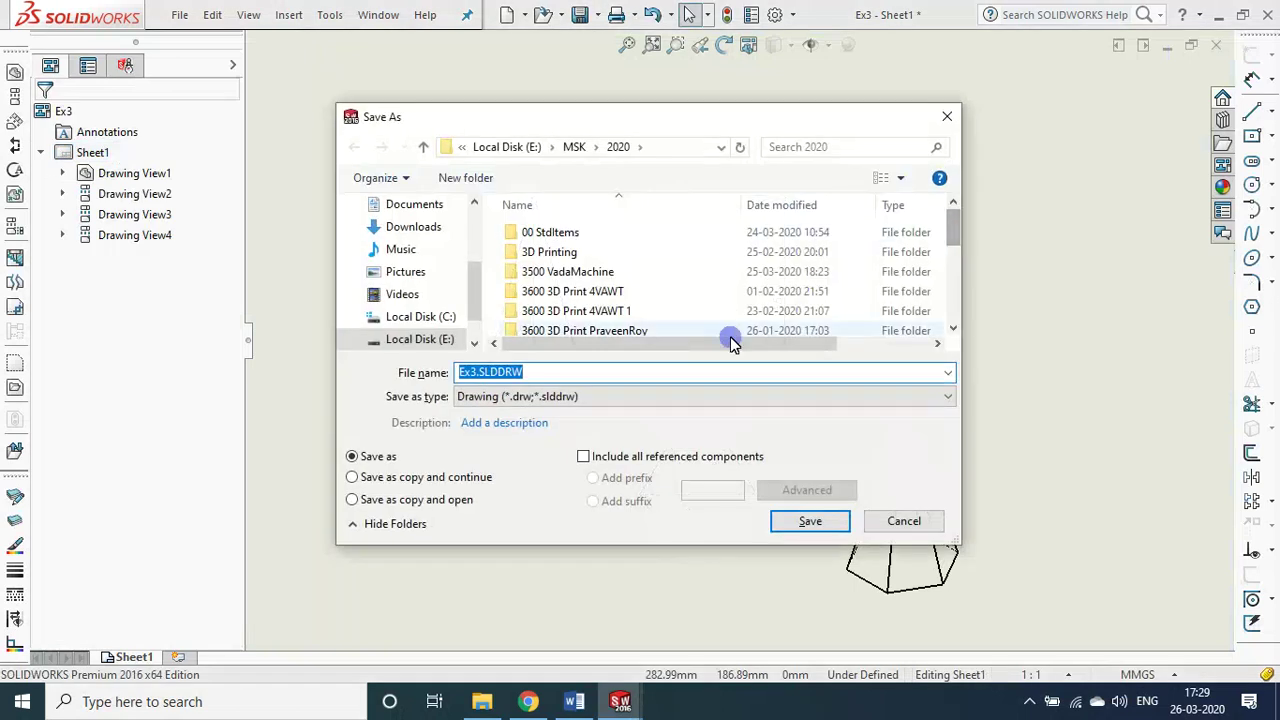
{"action": "left_click", "coordinate": [807, 524]}
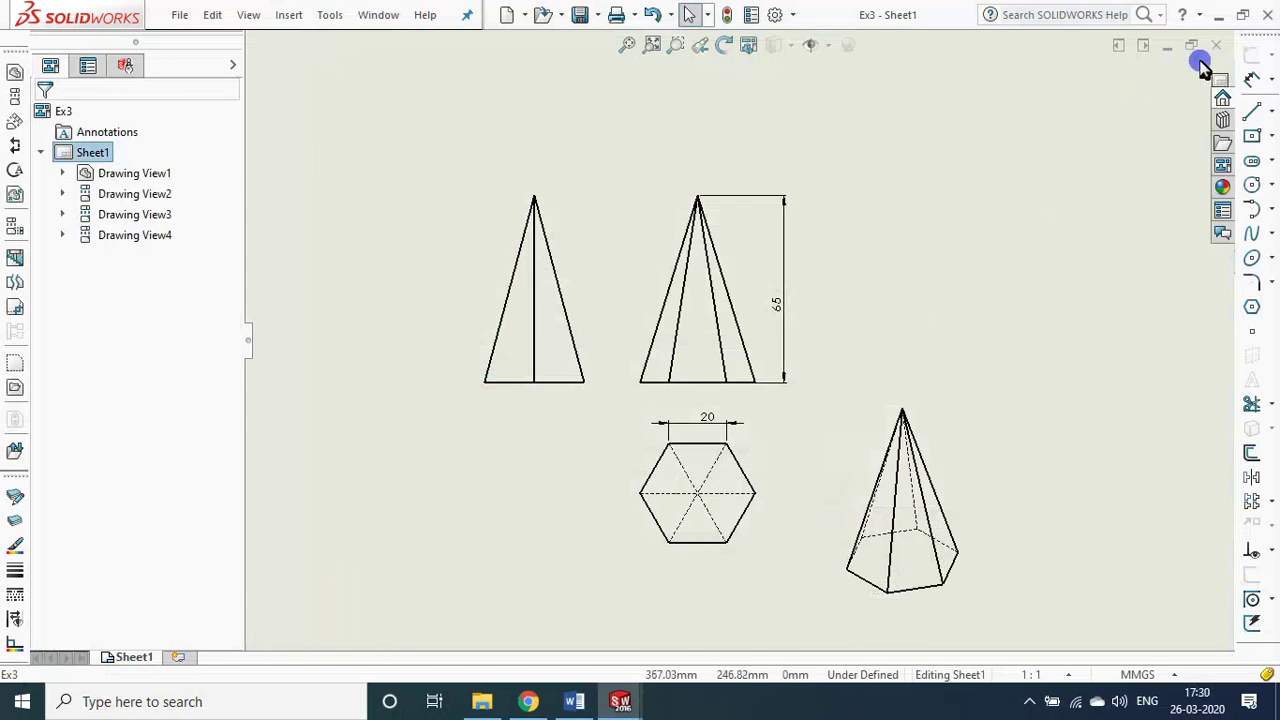
{"action": "left_click", "coordinate": [1215, 46]}
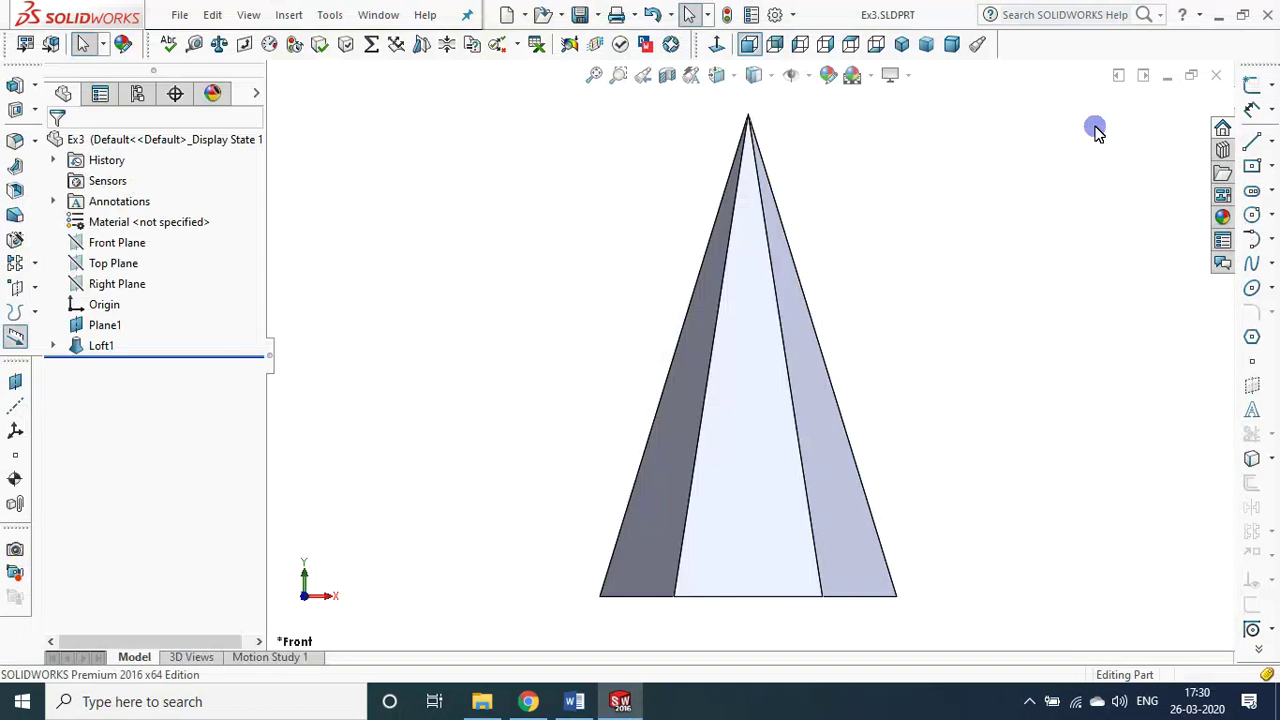
{"action": "left_click", "coordinate": [901, 44]}
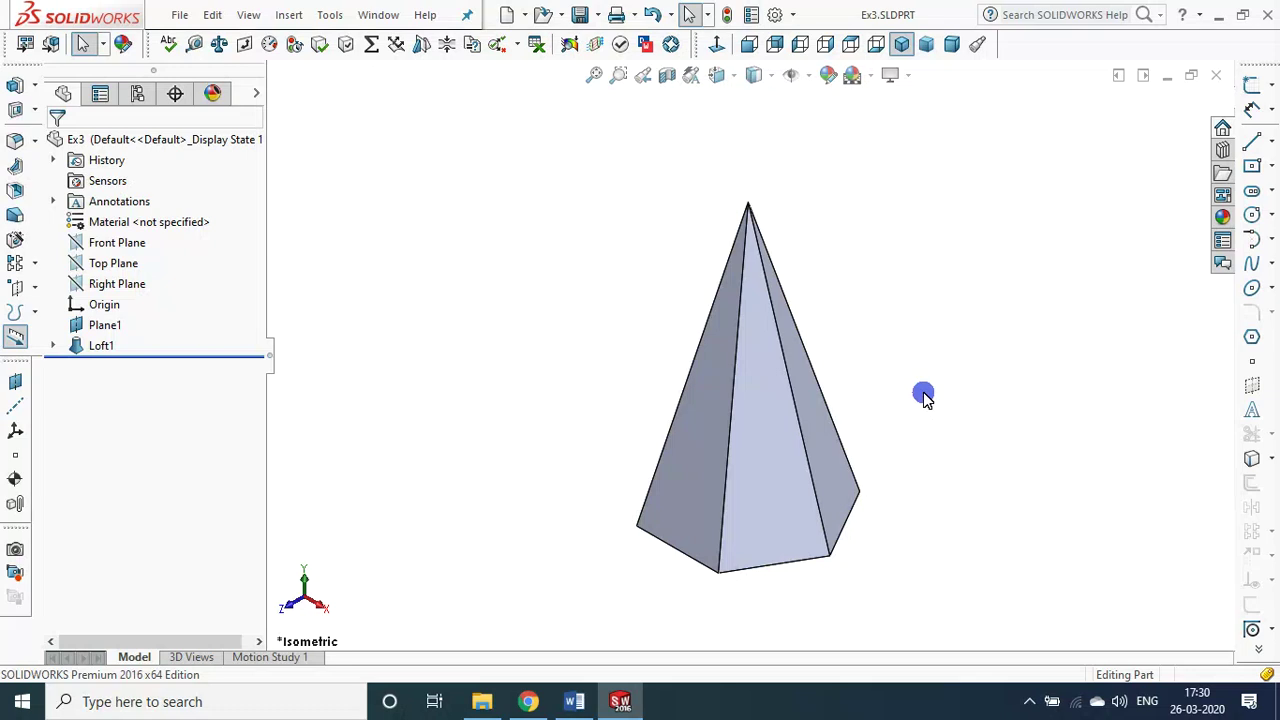
{"action": "left_click", "coordinate": [574, 701]}
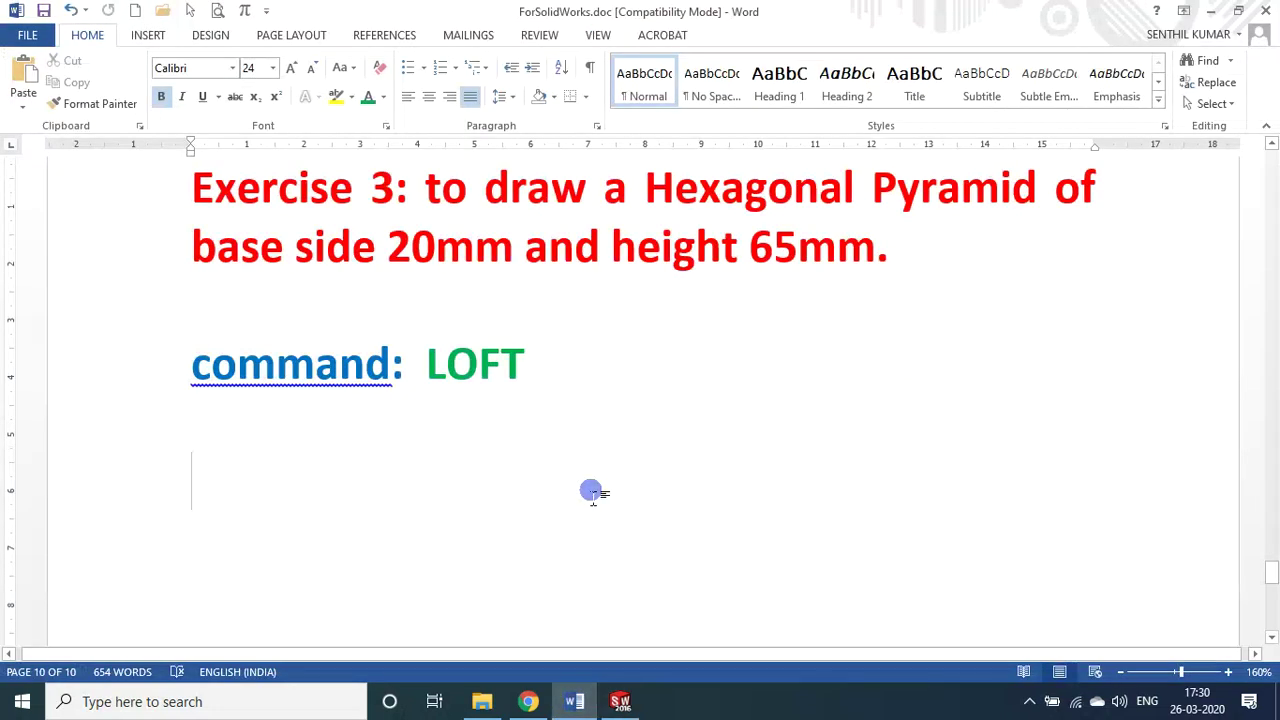
- Type the Word heading "Do's & Don't while drawing a SKETCH" on a new line
{"action": "key", "text": "Return"}
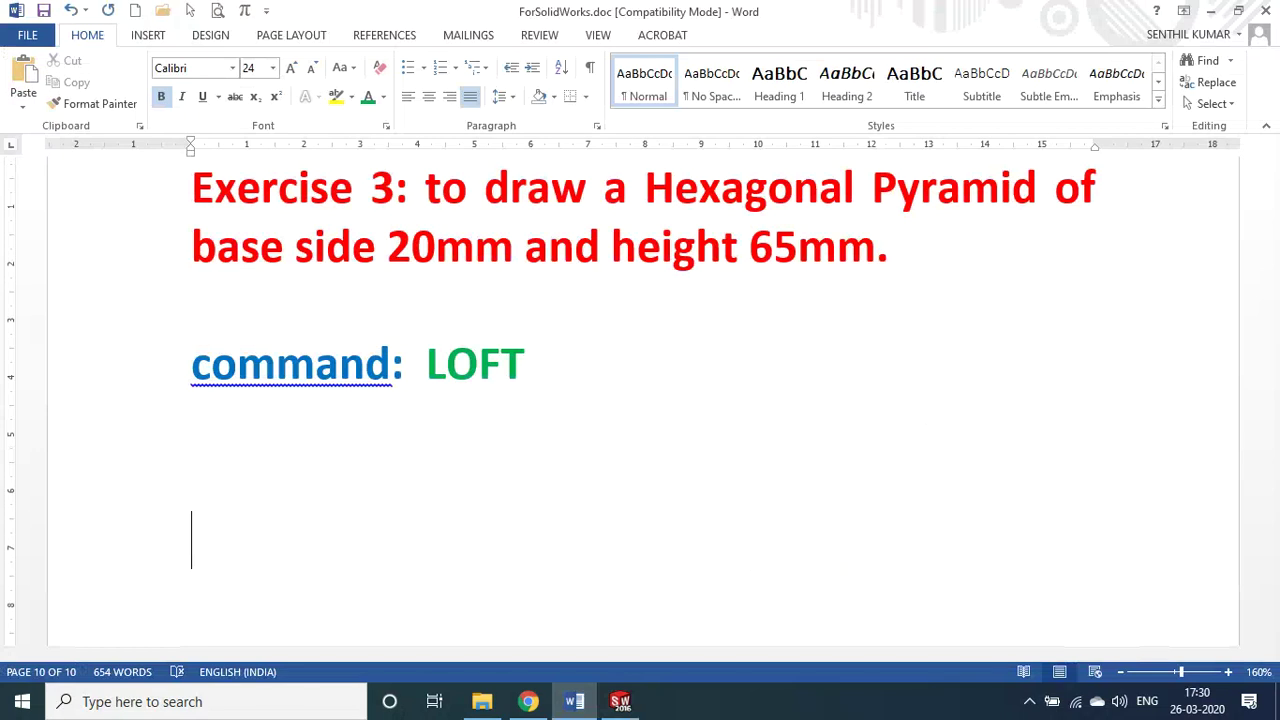
{"action": "type", "text": "Do’s "}
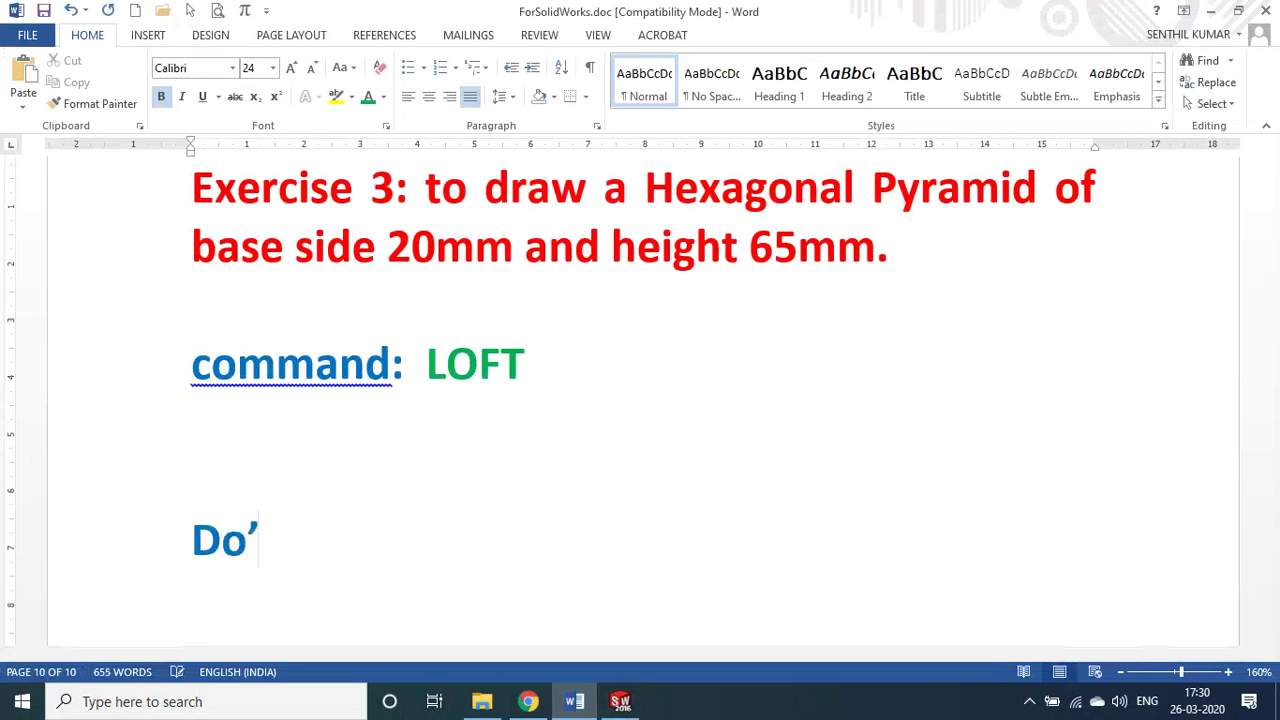
{"action": "type", "text": "& Dont"}
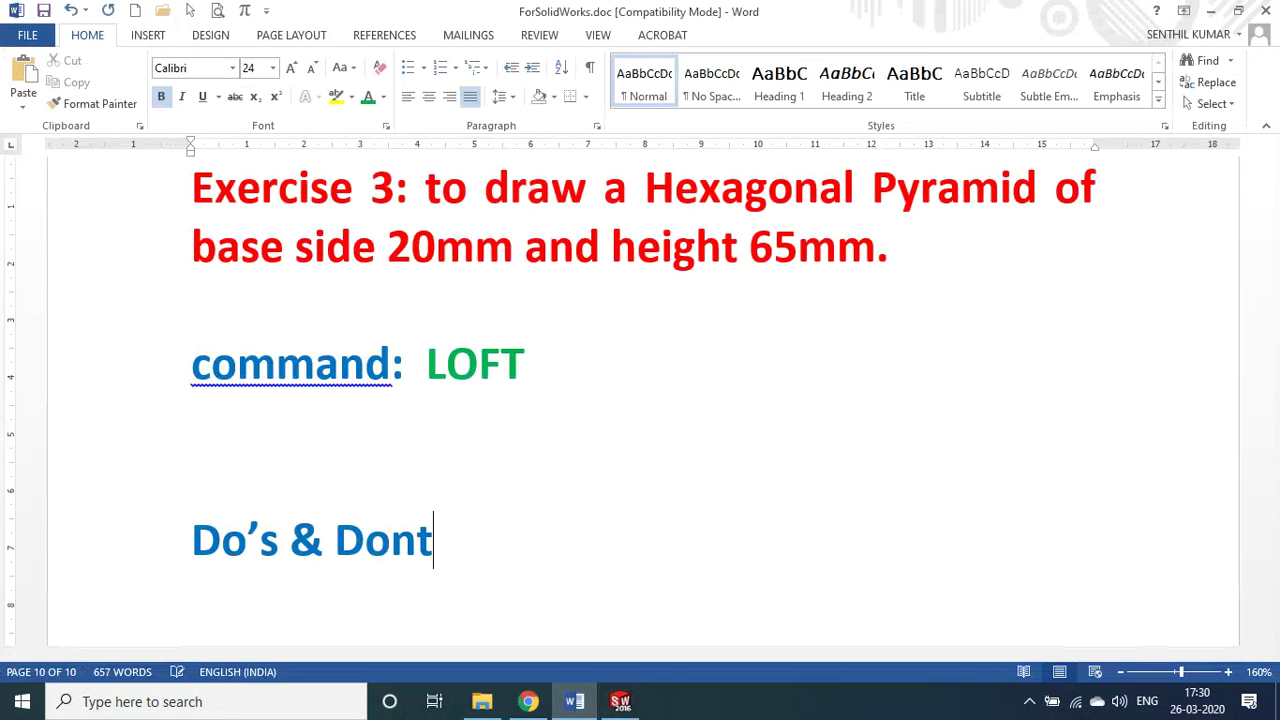
{"action": "key", "text": "BackSpace"}
{"action": "type", "text": "’t’s"}
{"action": "key", "text": "BackSpace"}
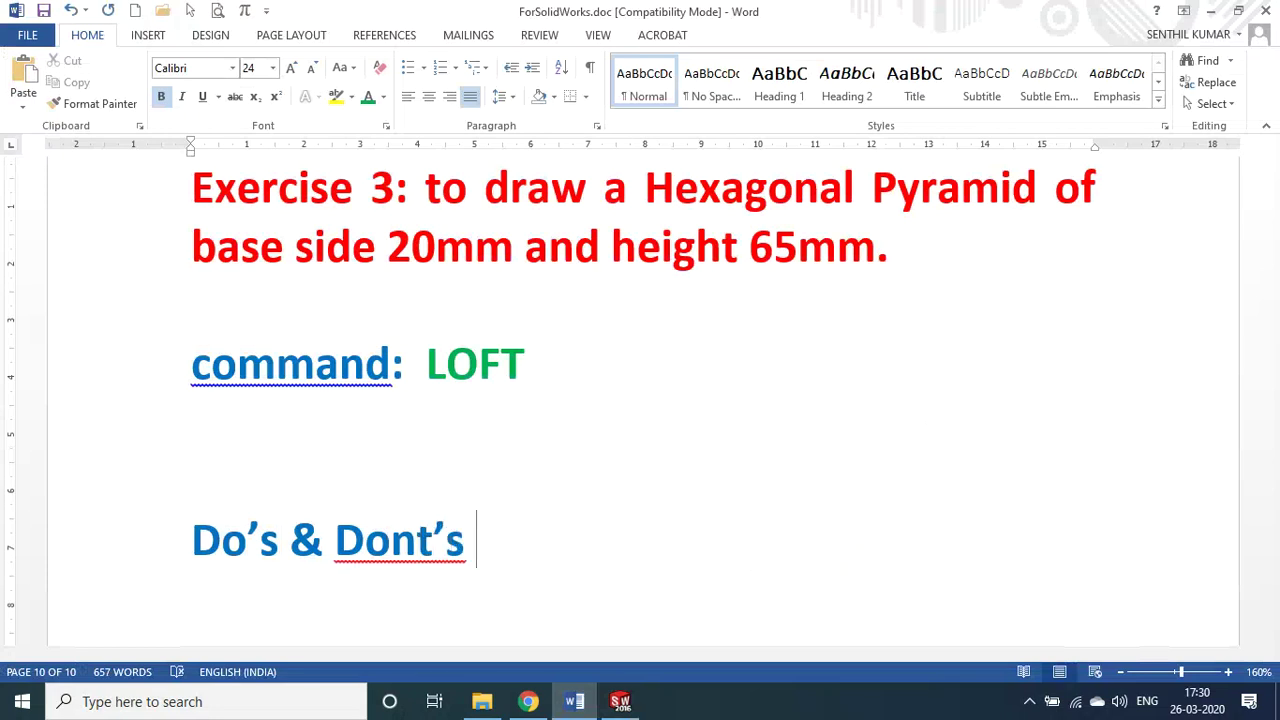
{"action": "key", "text": "BackSpace"}
{"action": "key", "text": "BackSpace"}
{"action": "key", "text": "BackSpace"}
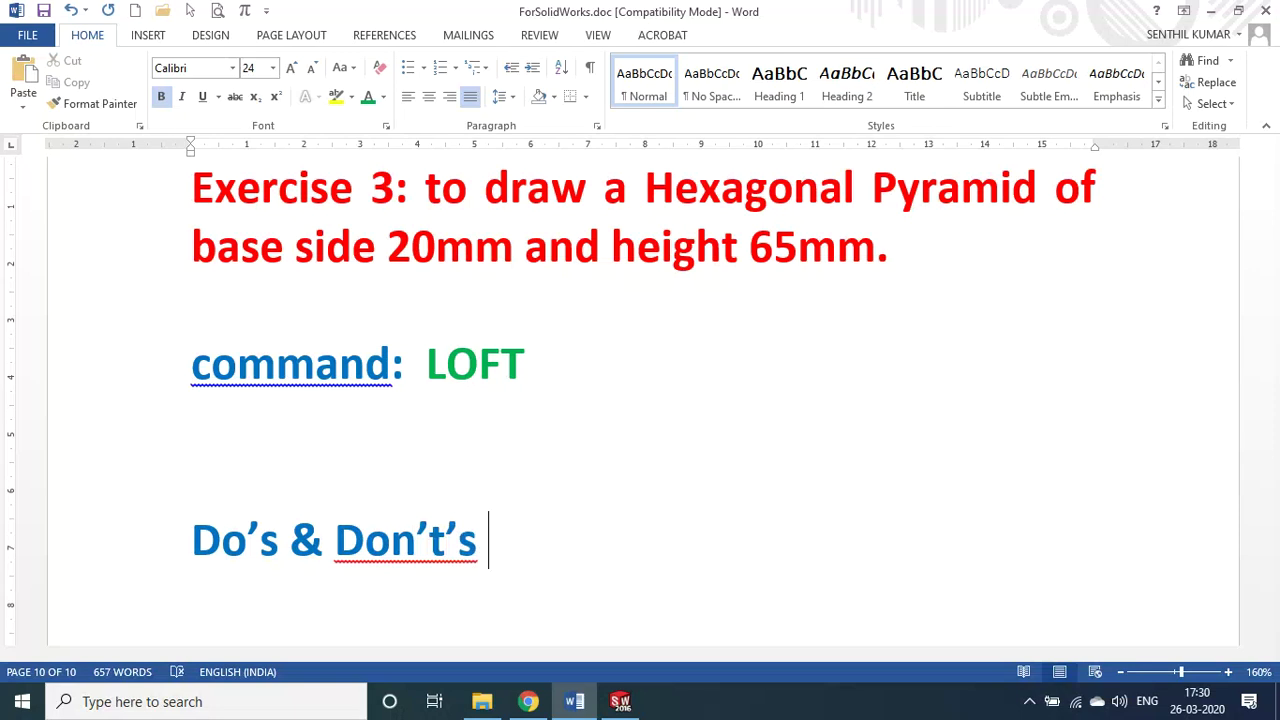
{"action": "key", "text": "BackSpace"}
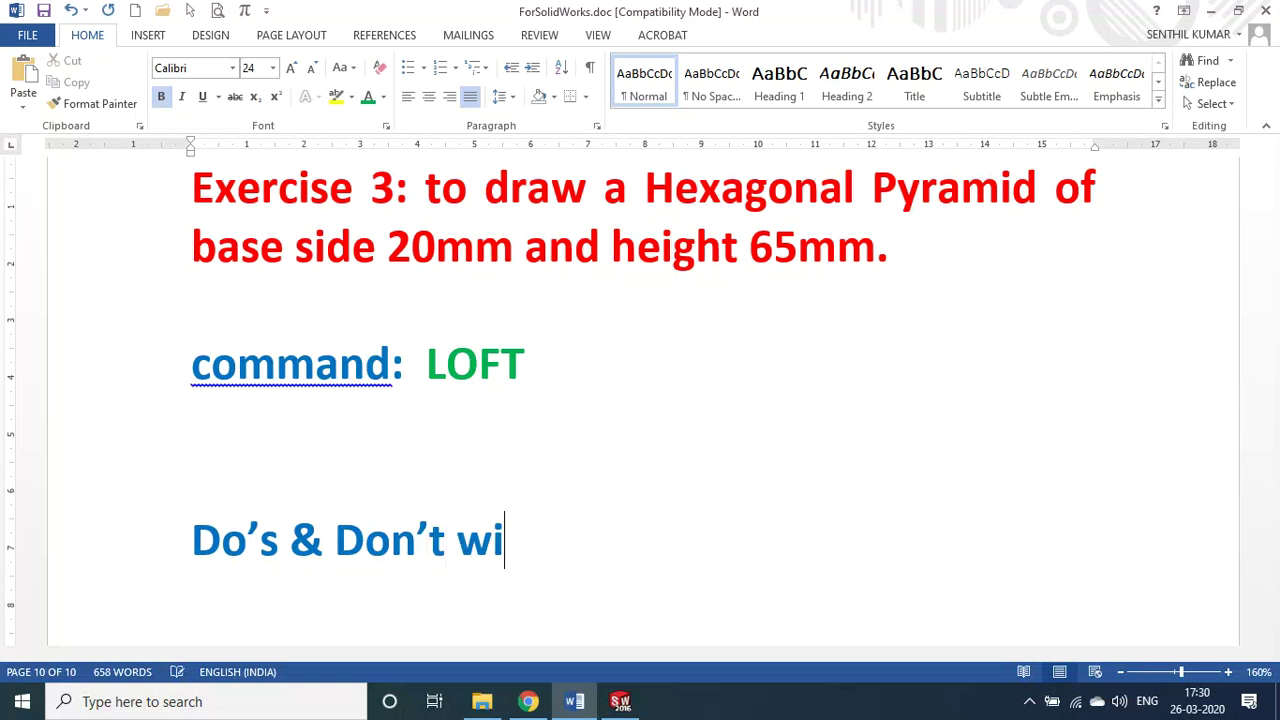
{"action": "type", "text": "hile "}
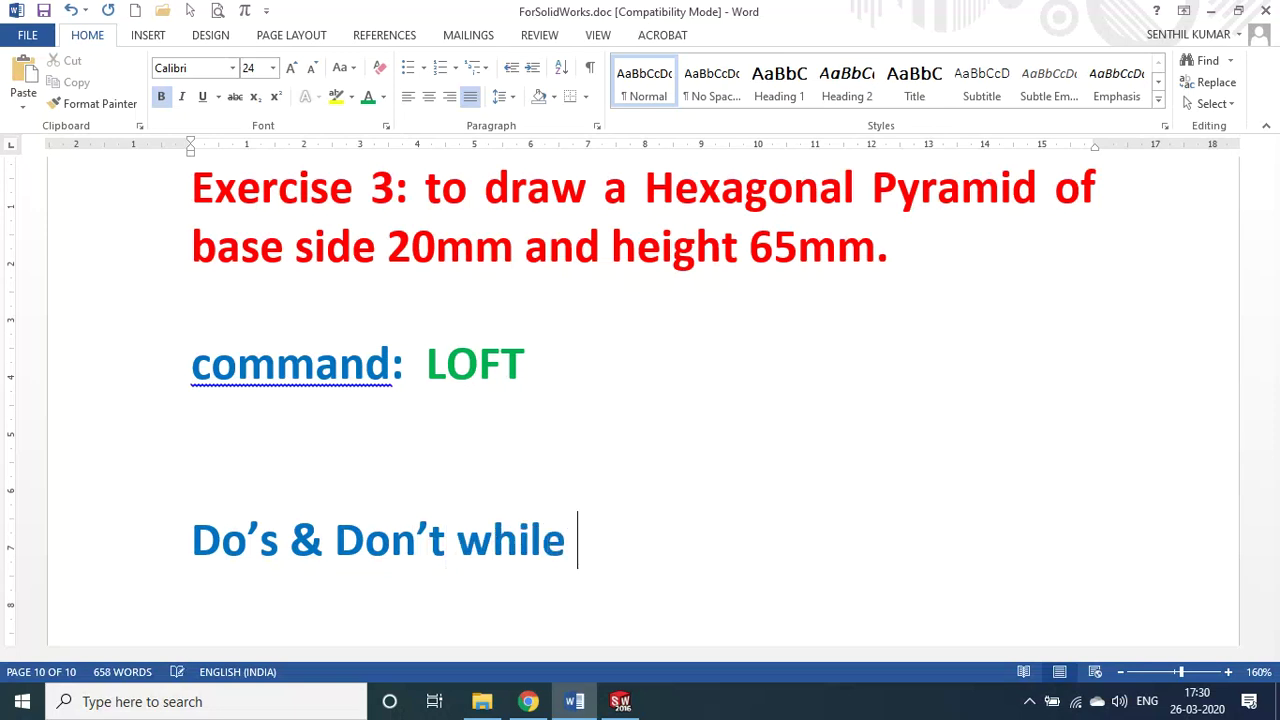
{"action": "type", "text": "drawing a "}
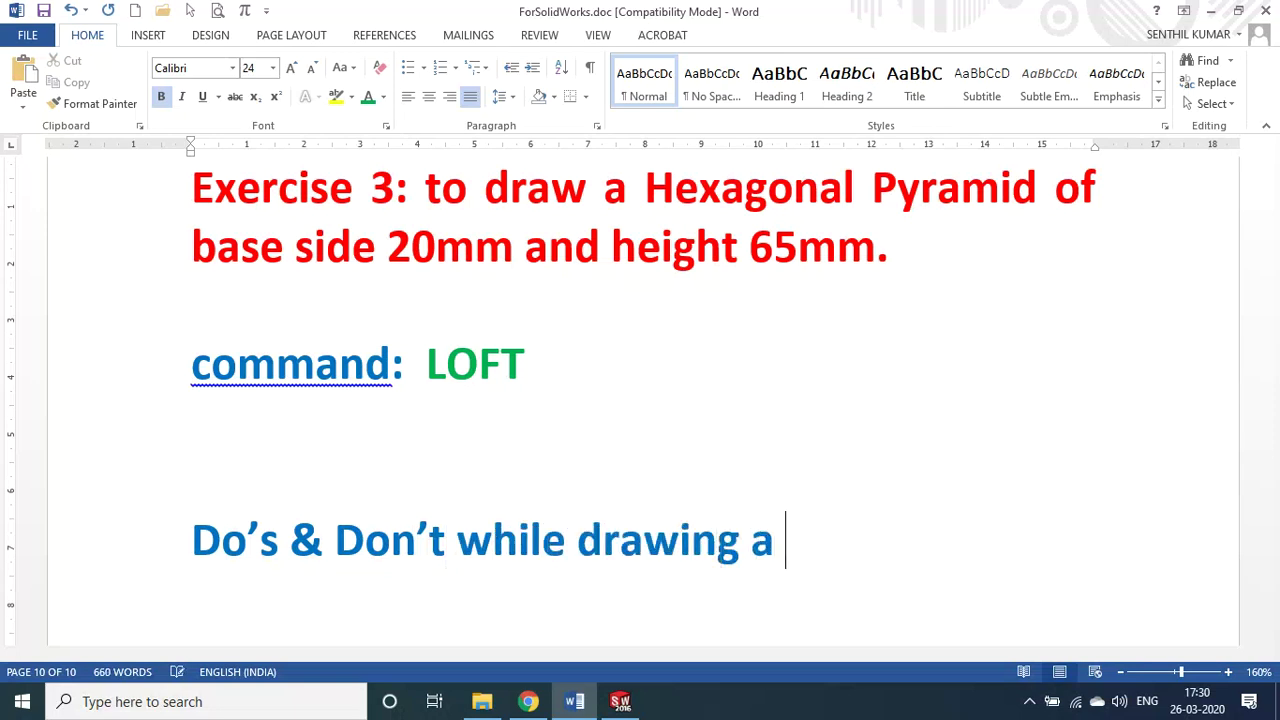
{"action": "type", "text": "SKETCH"}
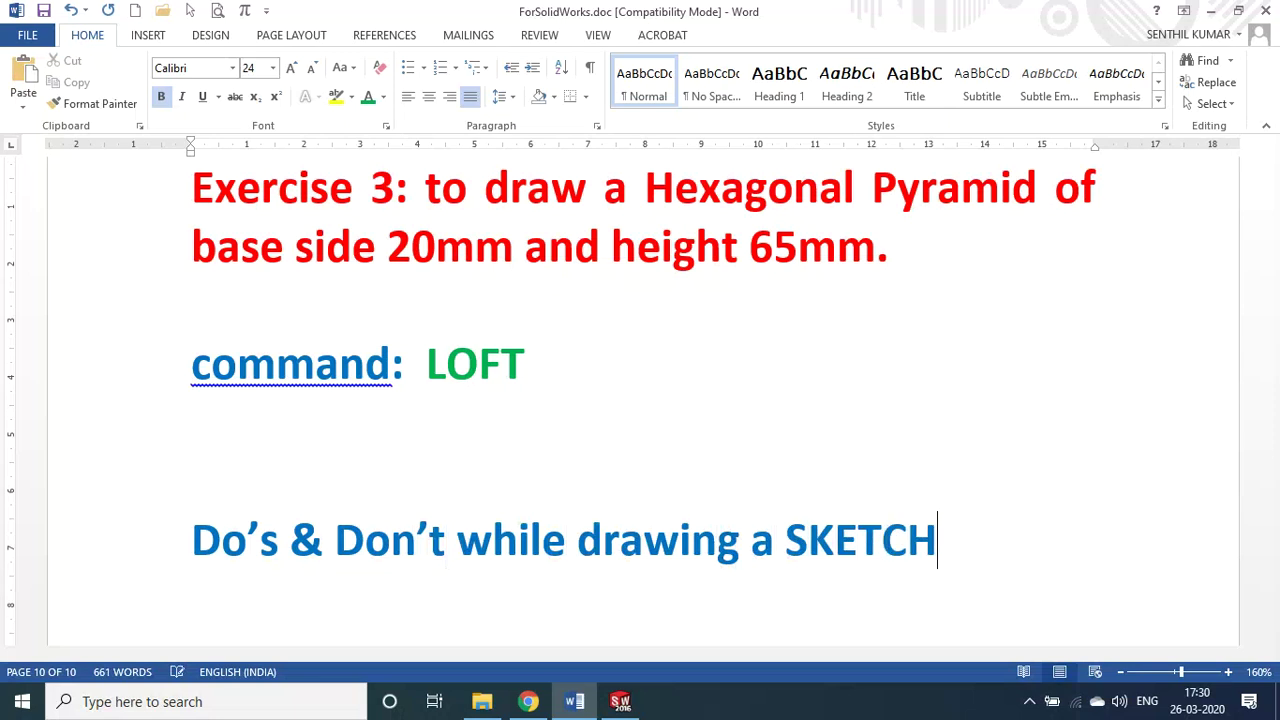
{"action": "key", "text": "Return"}
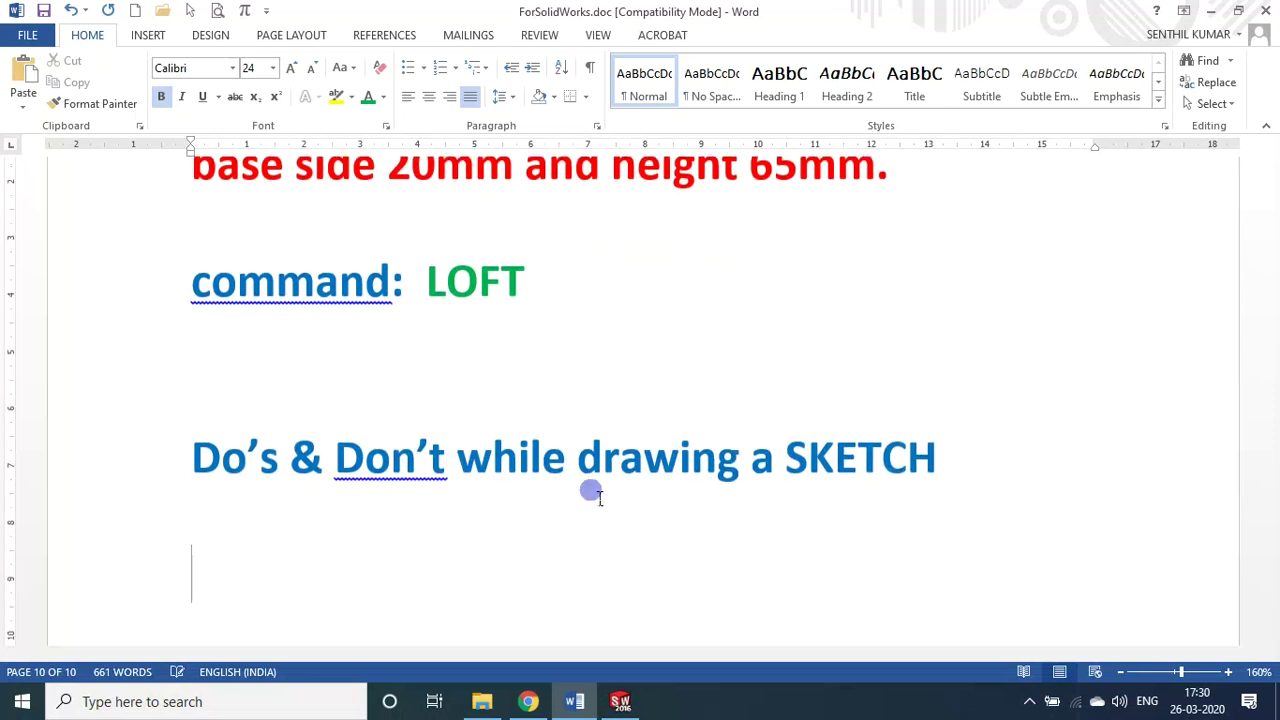
- In SOLIDWORKS, close the Ex3 pyramid part and start a new document
{"action": "left_click", "coordinate": [620, 701]}
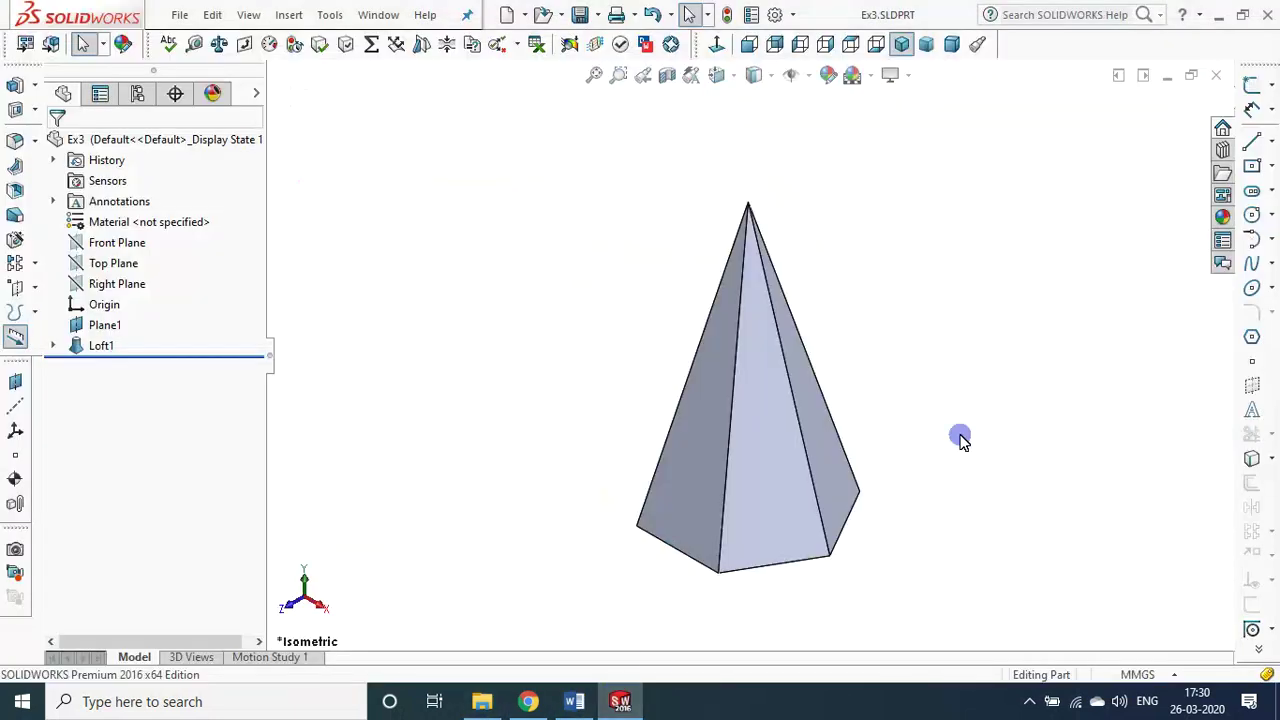
{"action": "left_click", "coordinate": [1217, 75]}
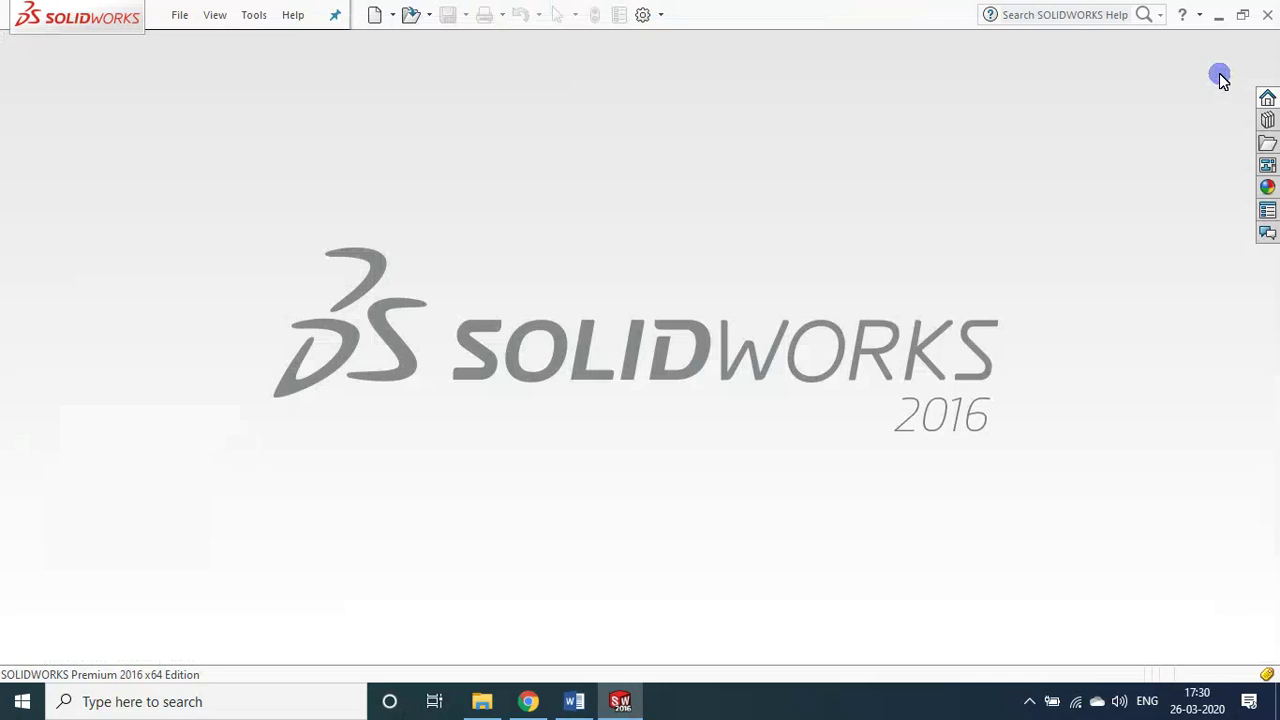
{"action": "left_click", "coordinate": [181, 17]}
{"action": "left_click", "coordinate": [166, 43]}
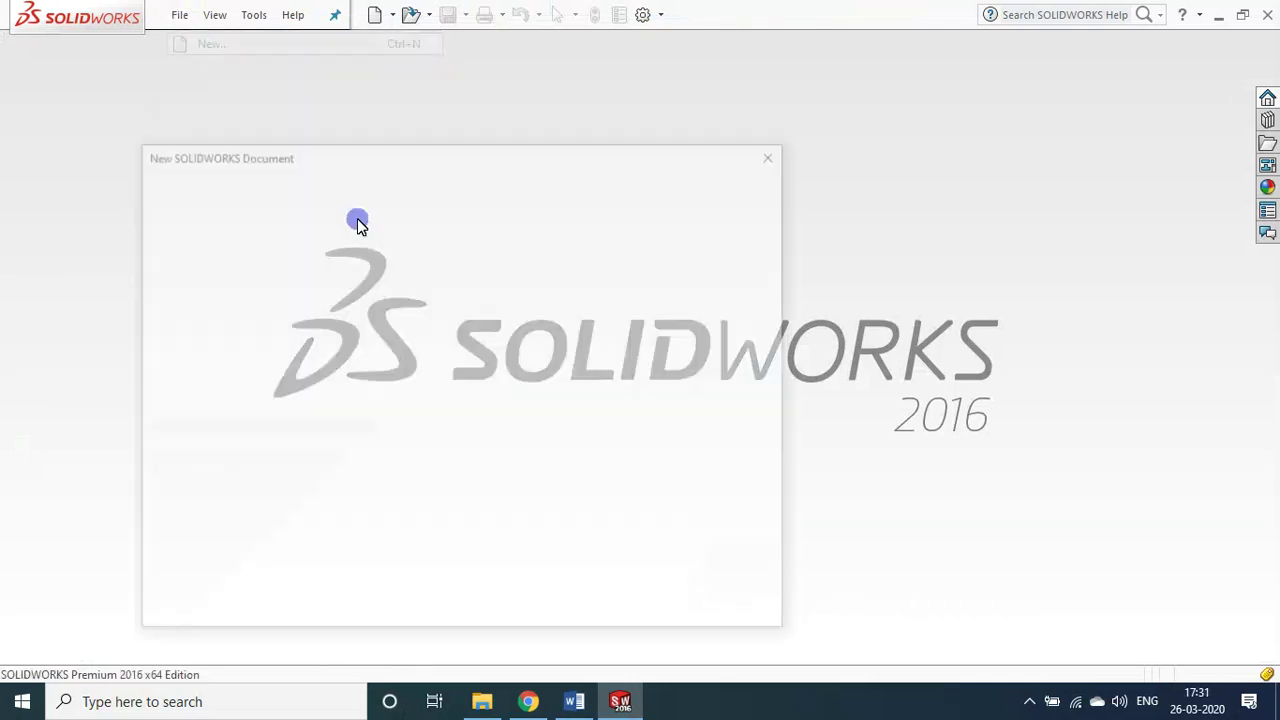
- Create a new part with a plain white background and start a sketch on the Top Plane
{"action": "left_click", "coordinate": [275, 357]}
{"action": "left_click", "coordinate": [543, 595]}
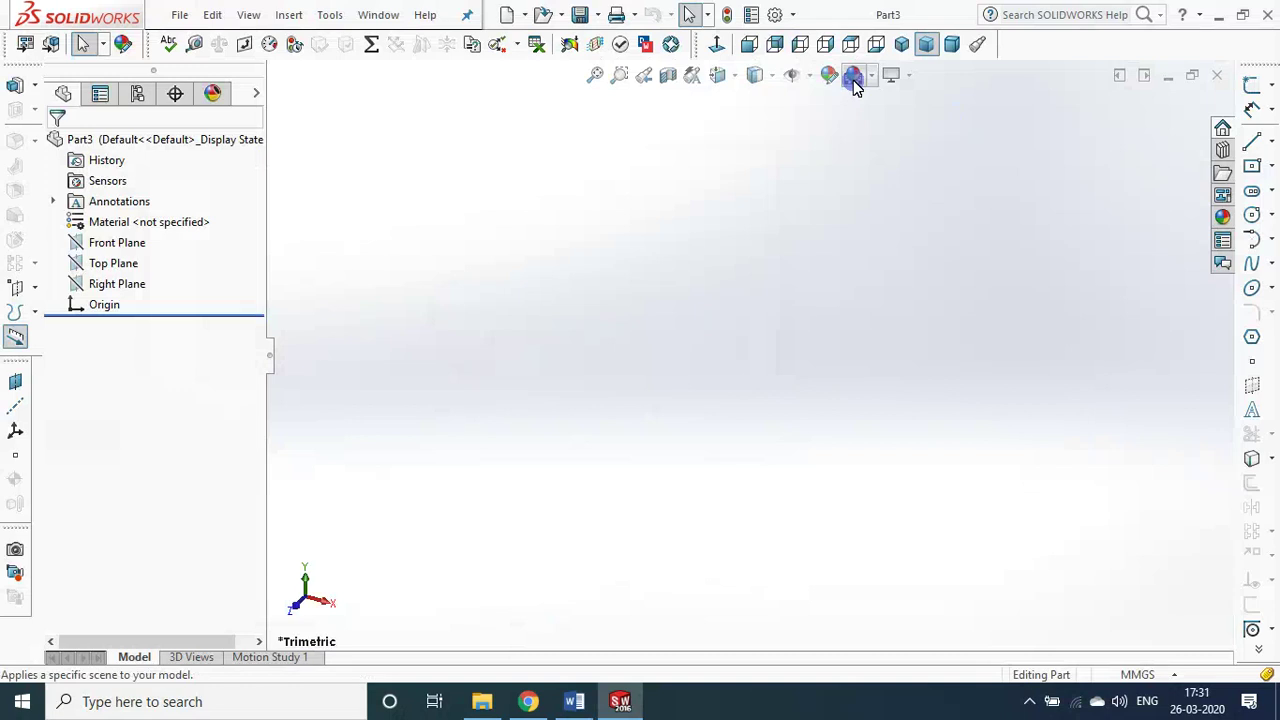
{"action": "left_click", "coordinate": [853, 78]}
{"action": "left_click", "coordinate": [876, 124]}
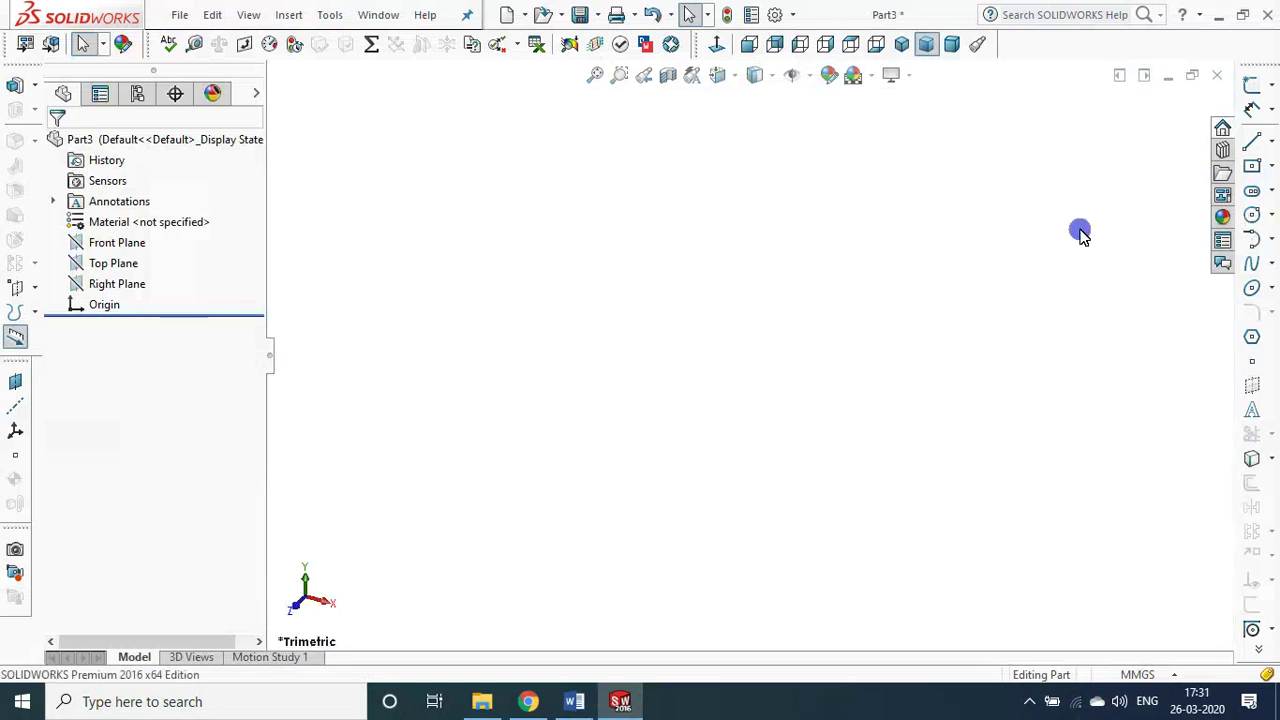
{"action": "left_click", "coordinate": [1249, 88]}
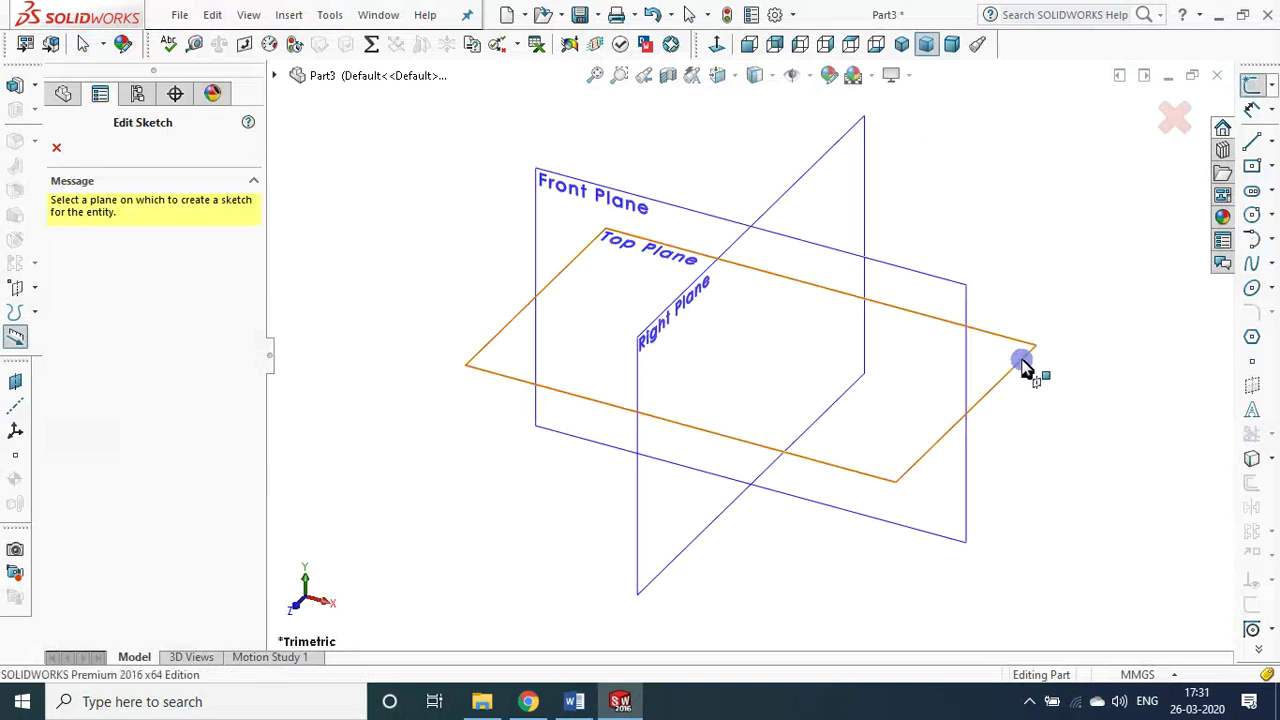
{"action": "left_click", "coordinate": [1022, 365]}
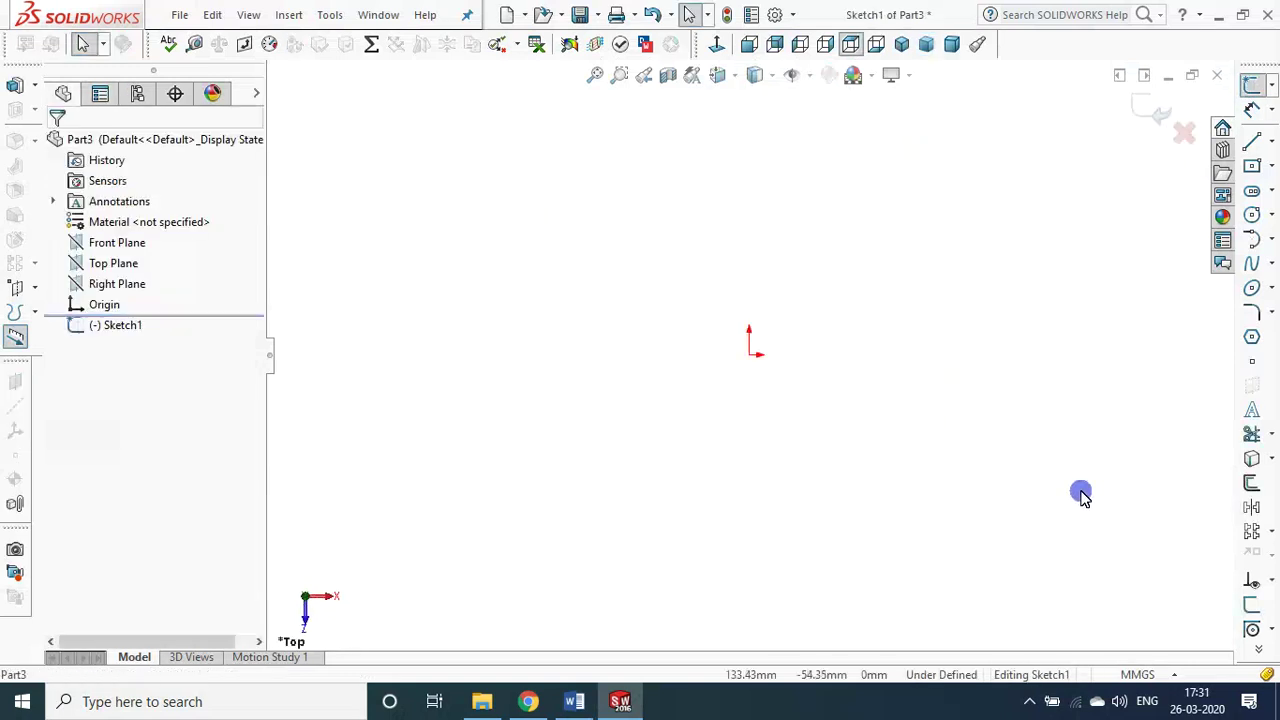
- Draw a closed ten-sided zigzag outline of lines, ready to extrude
{"action": "left_click", "coordinate": [1262, 143]}
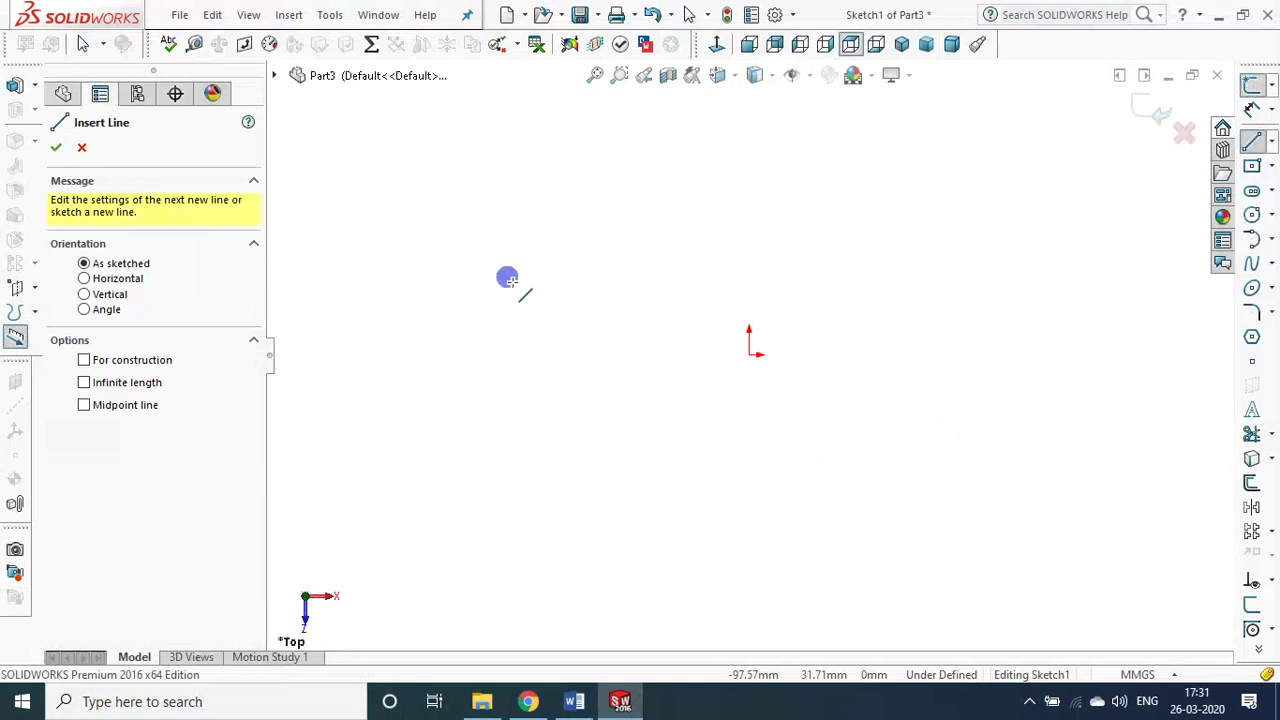
{"action": "left_click", "coordinate": [506, 277]}
{"action": "left_click", "coordinate": [424, 541]}
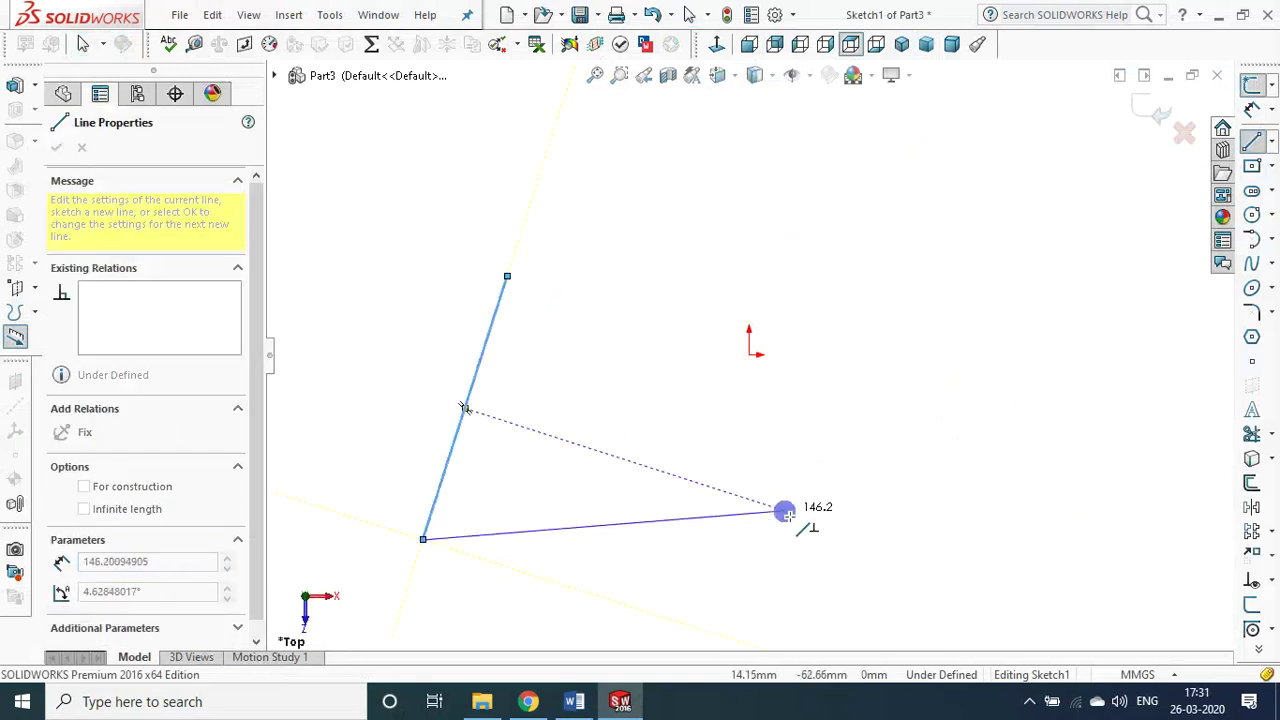
{"action": "left_click", "coordinate": [764, 478]}
{"action": "left_click", "coordinate": [918, 603]}
{"action": "left_click", "coordinate": [1014, 400]}
{"action": "left_click", "coordinate": [918, 192]}
{"action": "left_click", "coordinate": [829, 379]}
{"action": "left_click", "coordinate": [777, 242]}
{"action": "left_click", "coordinate": [594, 386]}
{"action": "left_click", "coordinate": [573, 259]}
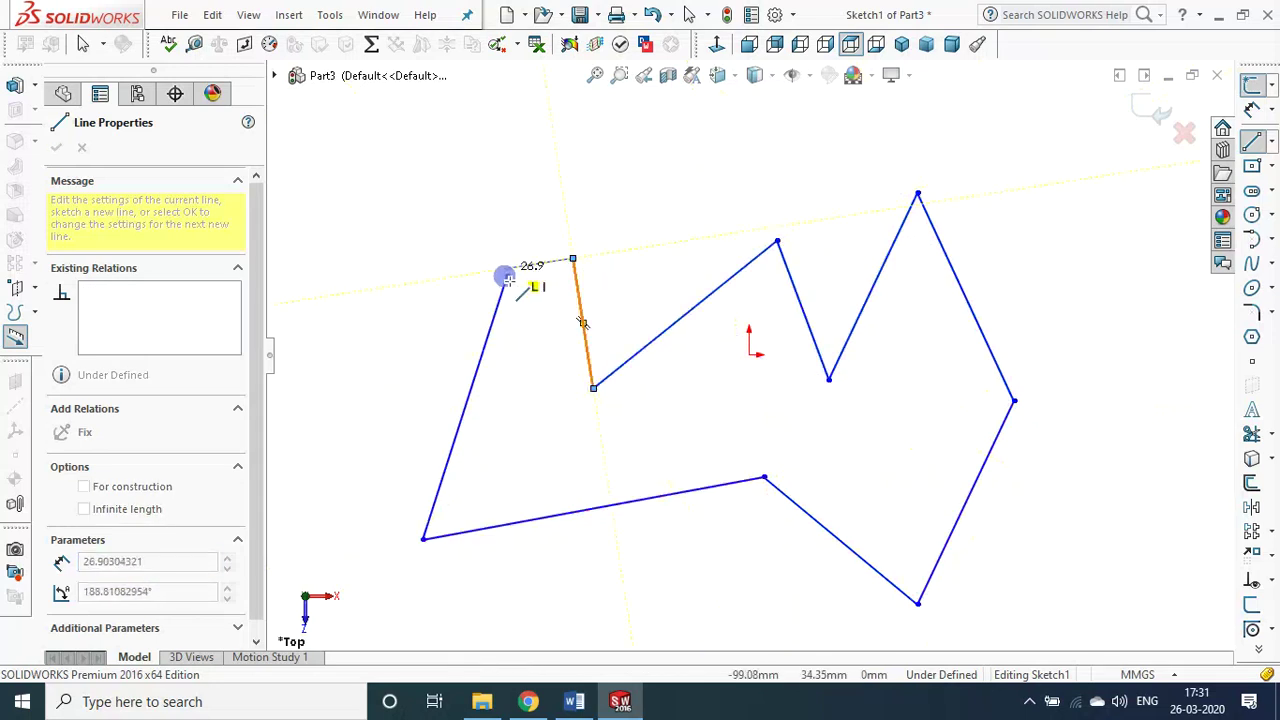
{"action": "left_click", "coordinate": [508, 277]}
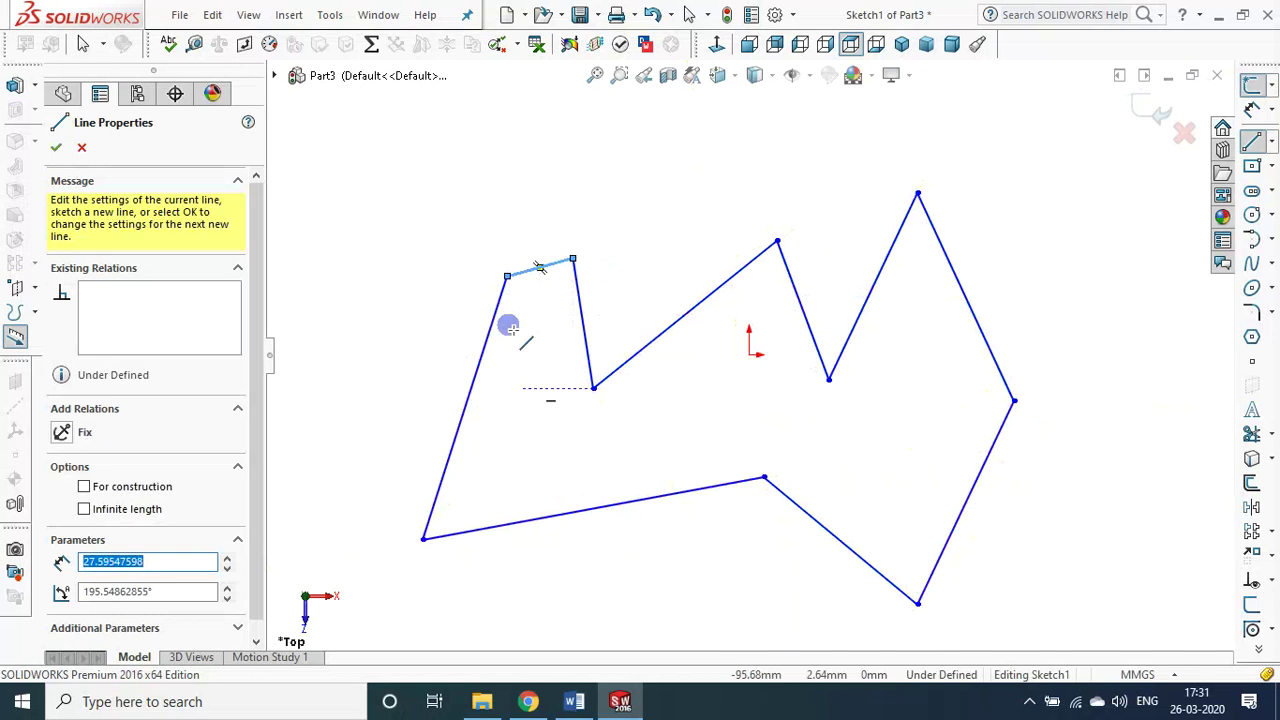
{"action": "left_click", "coordinate": [15, 121]}
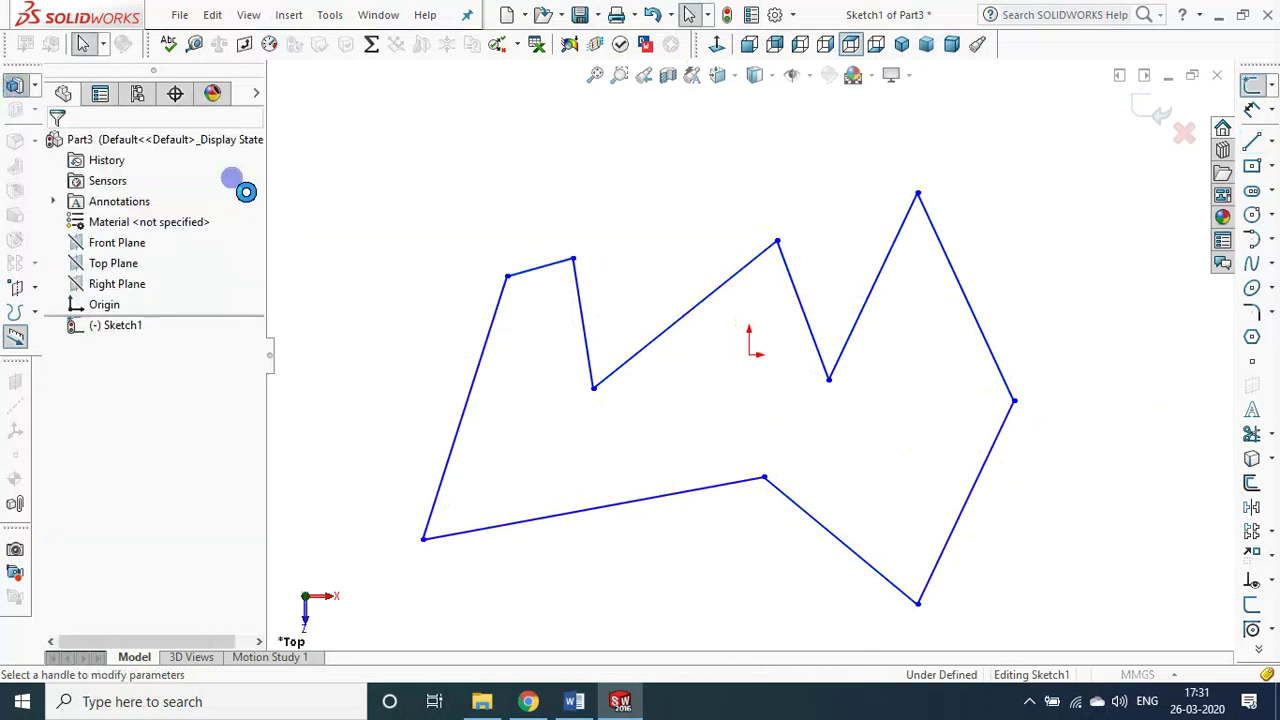
- Accept the 10 mm Boss-Extrude1, then expand it and open Sketch1 for editing
{"action": "left_click", "coordinate": [56, 148]}
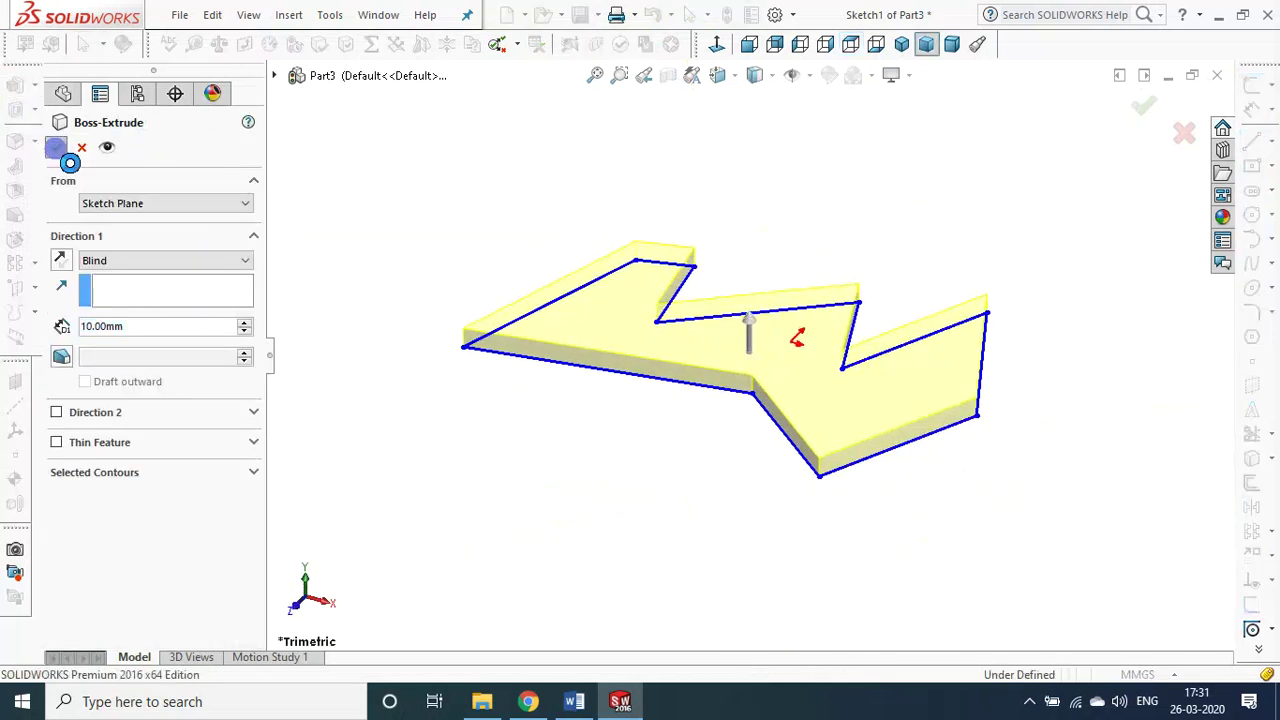
{"action": "mouse_move", "coordinate": [563, 154]}
{"action": "middle_mouse_down"}
{"action": "mouse_move", "coordinate": [600, 251]}
{"action": "mouse_move", "coordinate": [598, 287]}
{"action": "middle_mouse_up"}
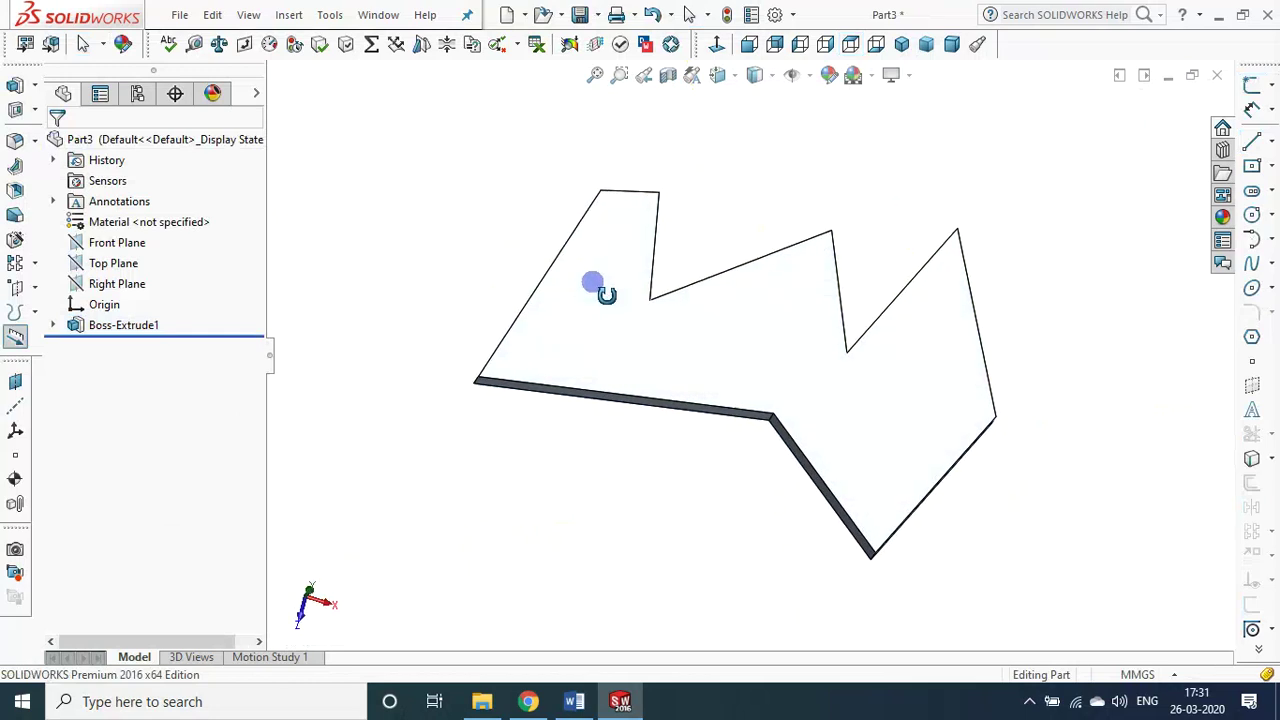
{"action": "left_click", "coordinate": [53, 325]}
{"action": "double_click", "coordinate": [105, 345]}
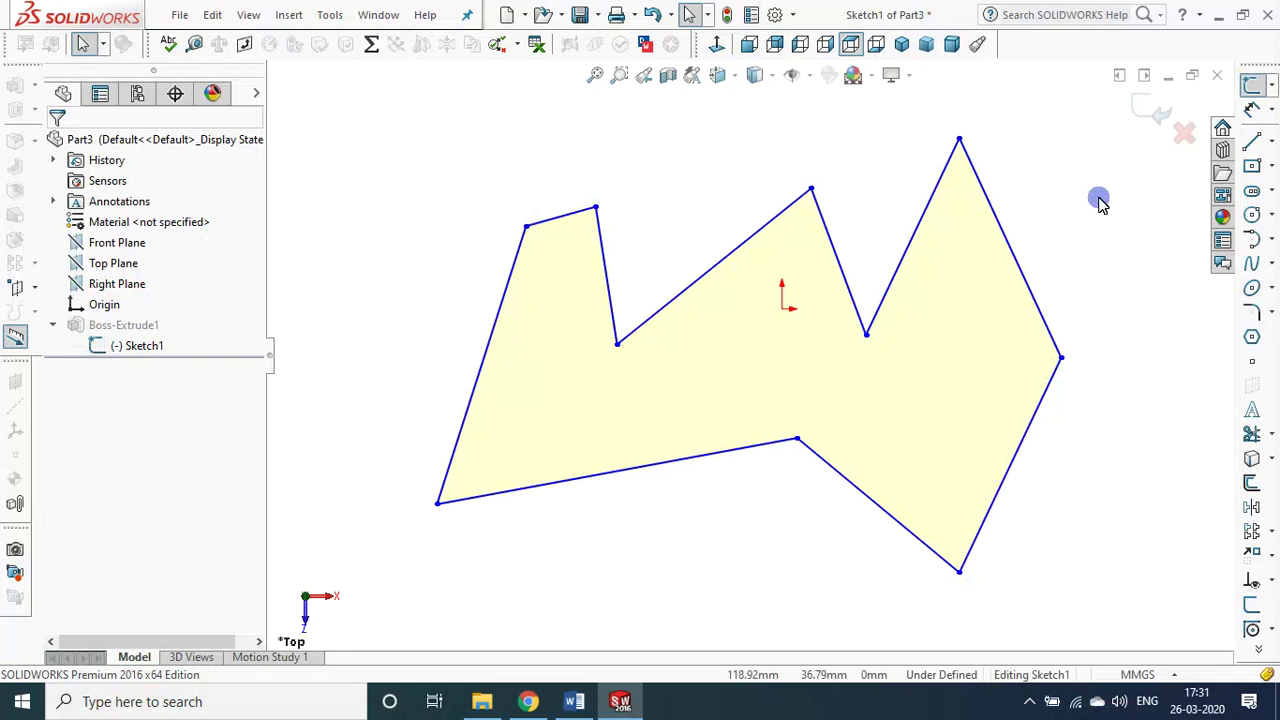
- Reopen Sketch1 and view it straight down from the top
{"action": "left_click", "coordinate": [1143, 108]}
{"action": "middle_click_drag", "start_coordinate": [1081, 446], "coordinate": [1064, 323]}
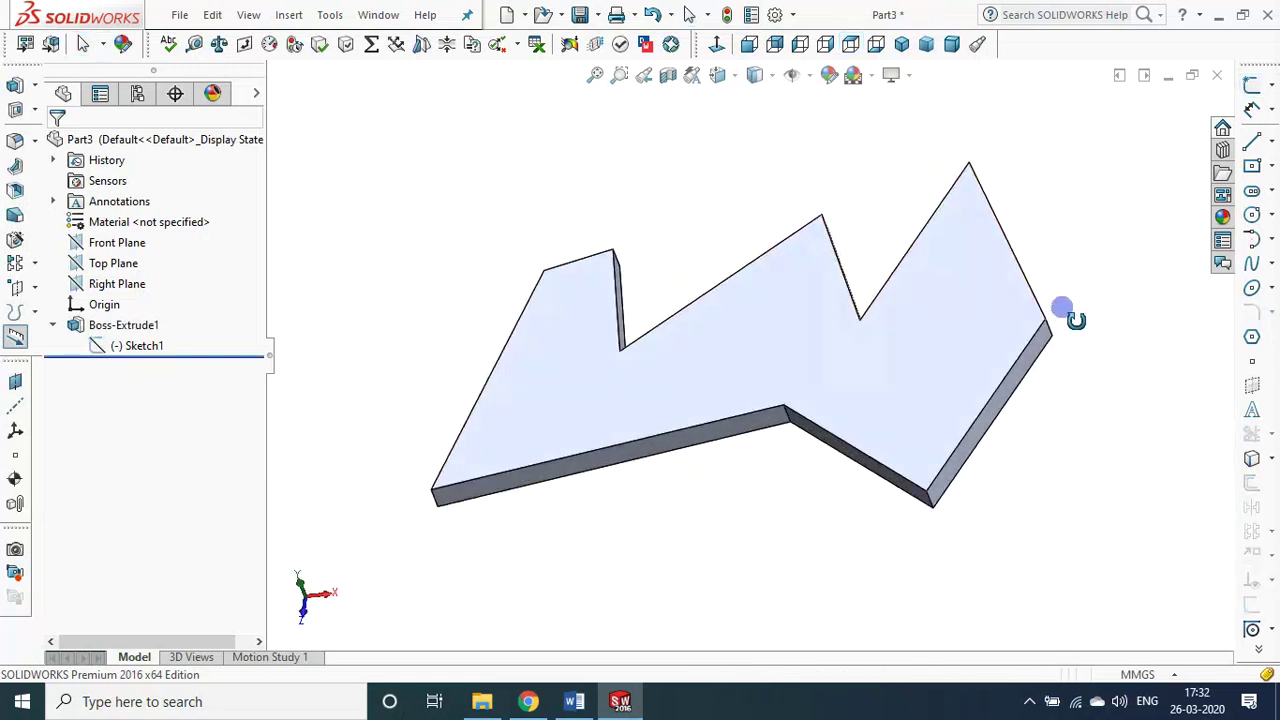
{"action": "left_click", "coordinate": [105, 347]}
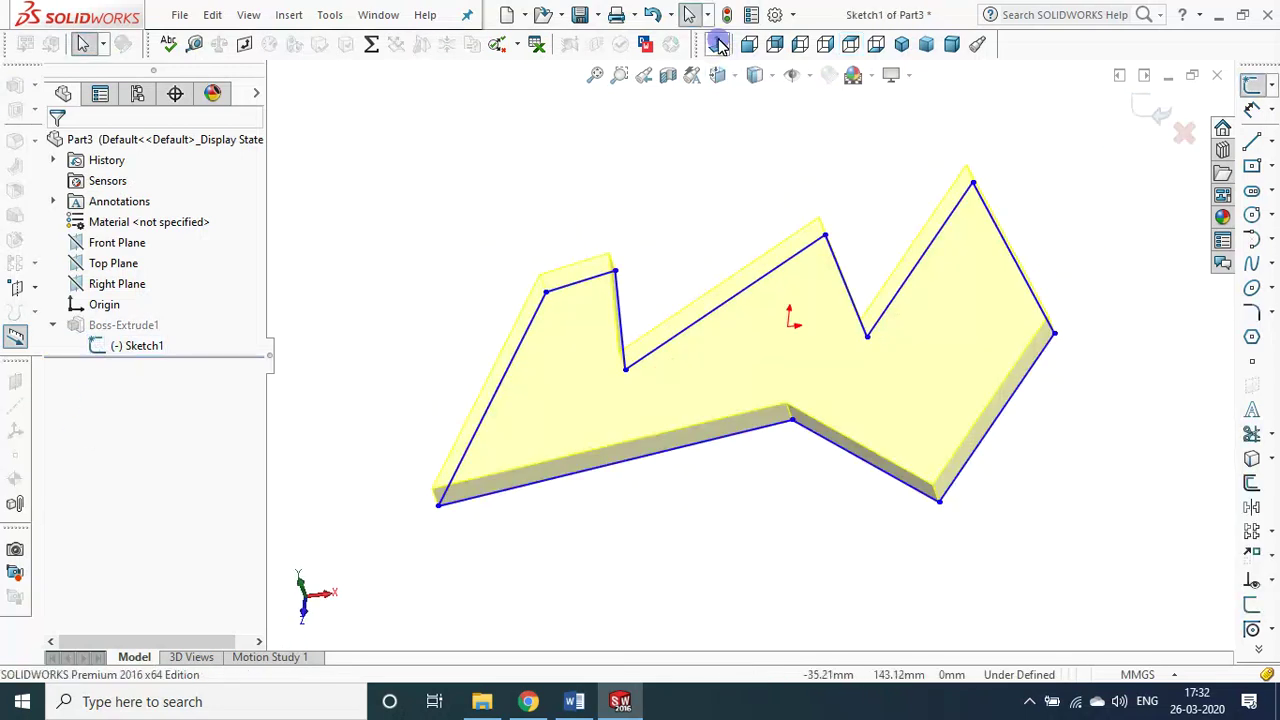
{"action": "left_click", "coordinate": [719, 46]}
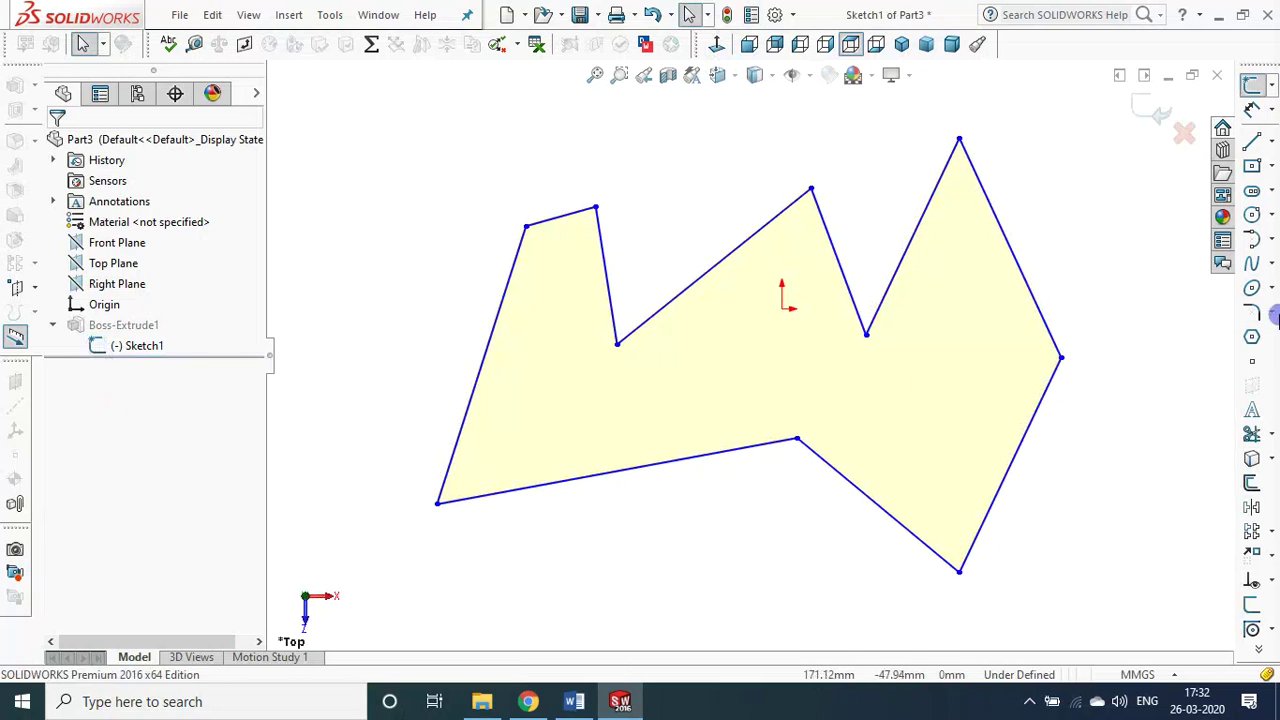
- Draw a circle, an ellipse and a hexagon inside the outline, then exit and reopen Sketch1
{"action": "left_click", "coordinate": [1252, 216]}
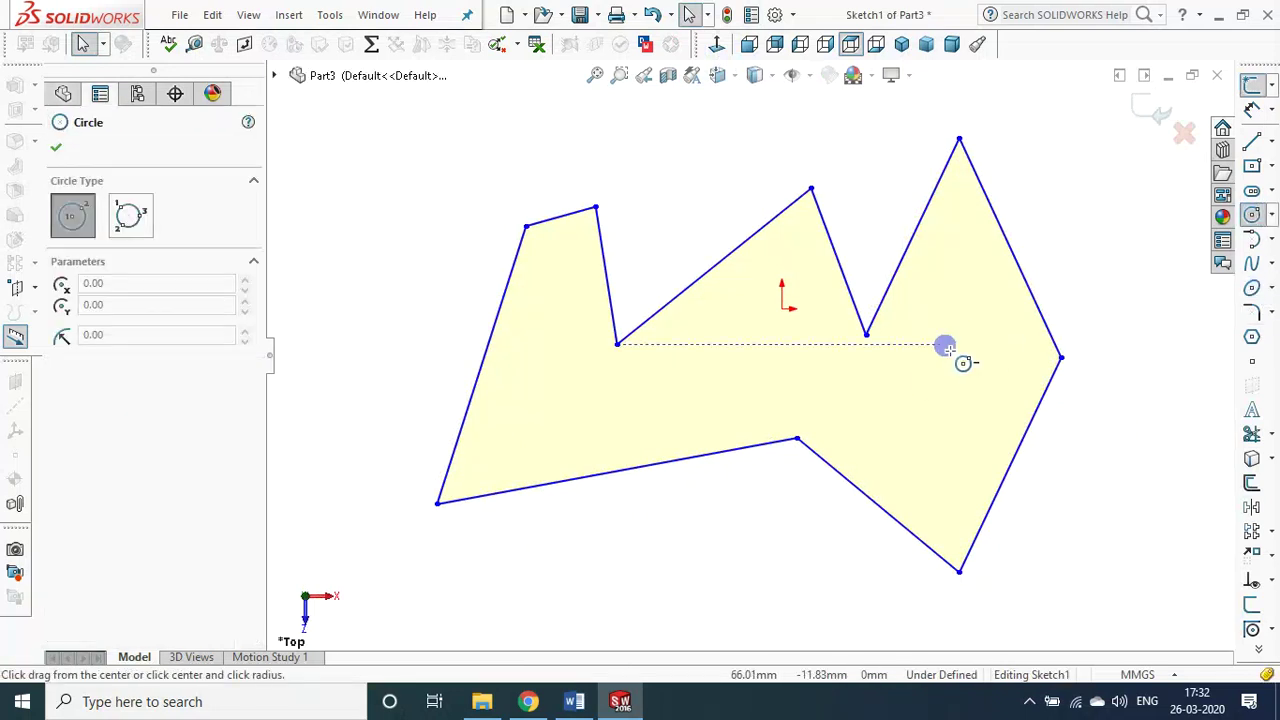
{"action": "left_click", "coordinate": [958, 358]}
{"action": "left_click", "coordinate": [983, 409]}
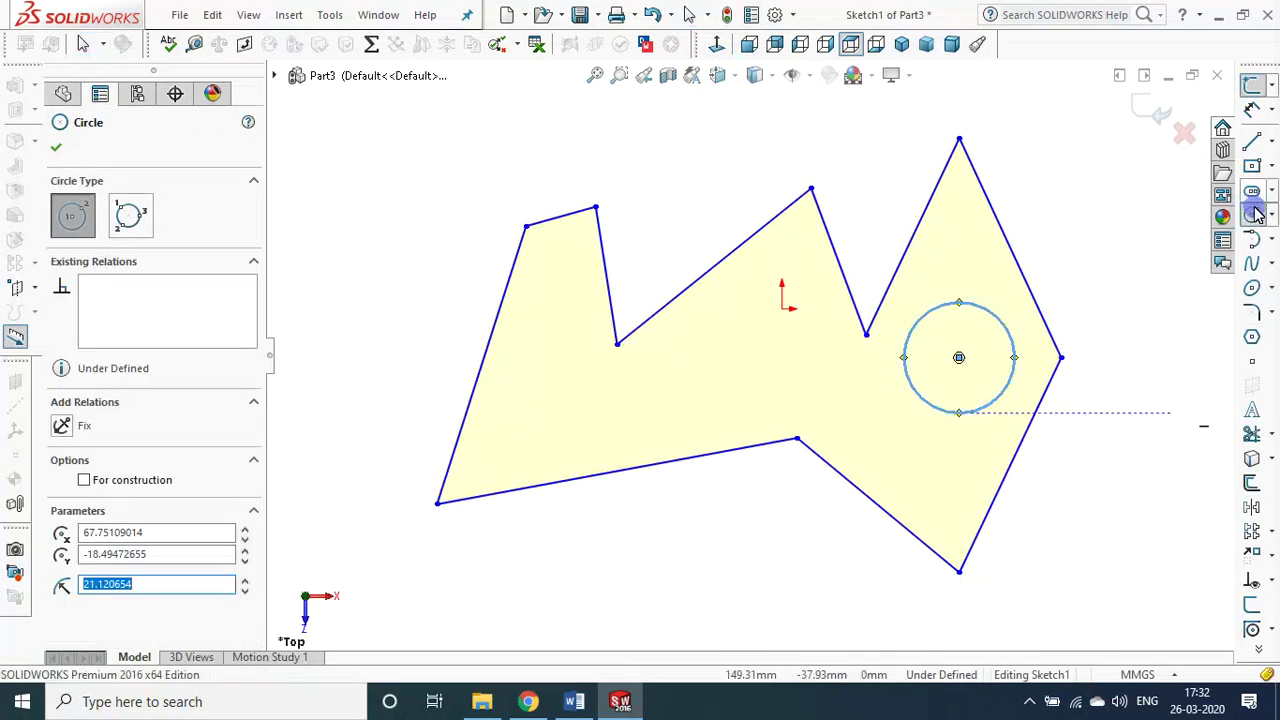
{"action": "left_click", "coordinate": [1252, 288]}
{"action": "left_click", "coordinate": [527, 424]}
{"action": "left_click", "coordinate": [568, 393]}
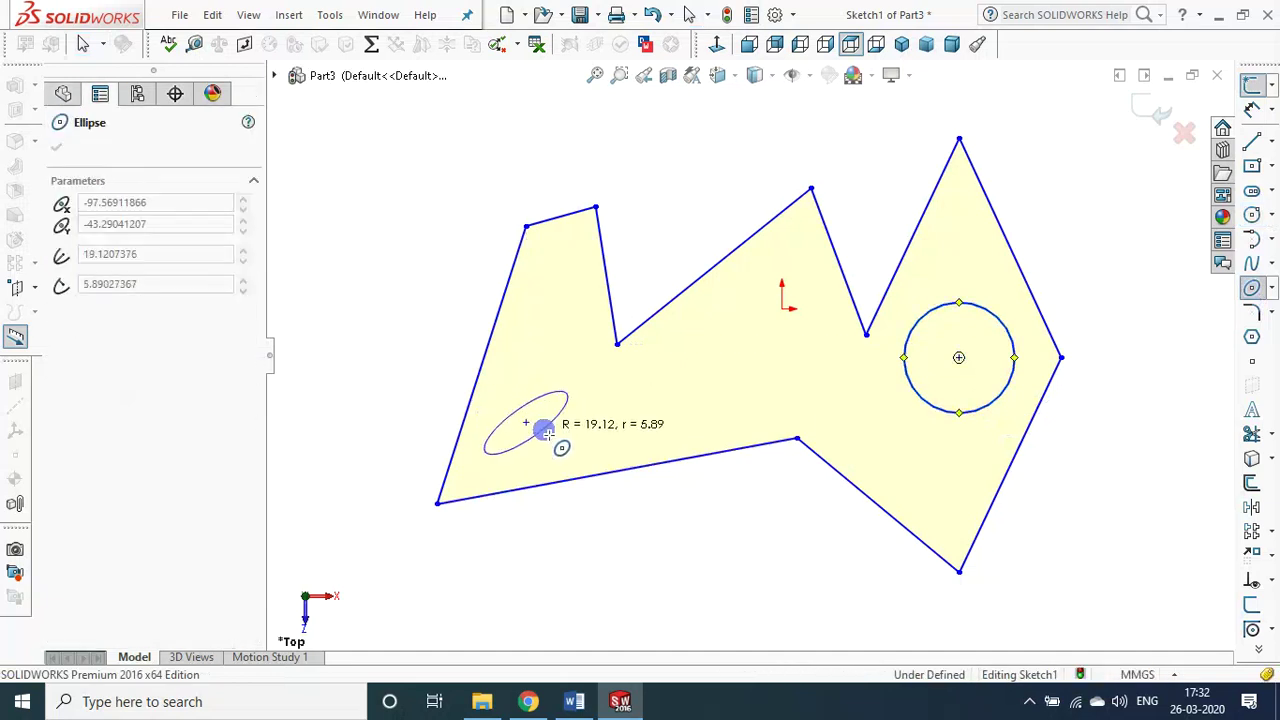
{"action": "left_click", "coordinate": [543, 430]}
{"action": "left_click", "coordinate": [1253, 337]}
{"action": "left_click", "coordinate": [711, 354]}
{"action": "left_click", "coordinate": [731, 381]}
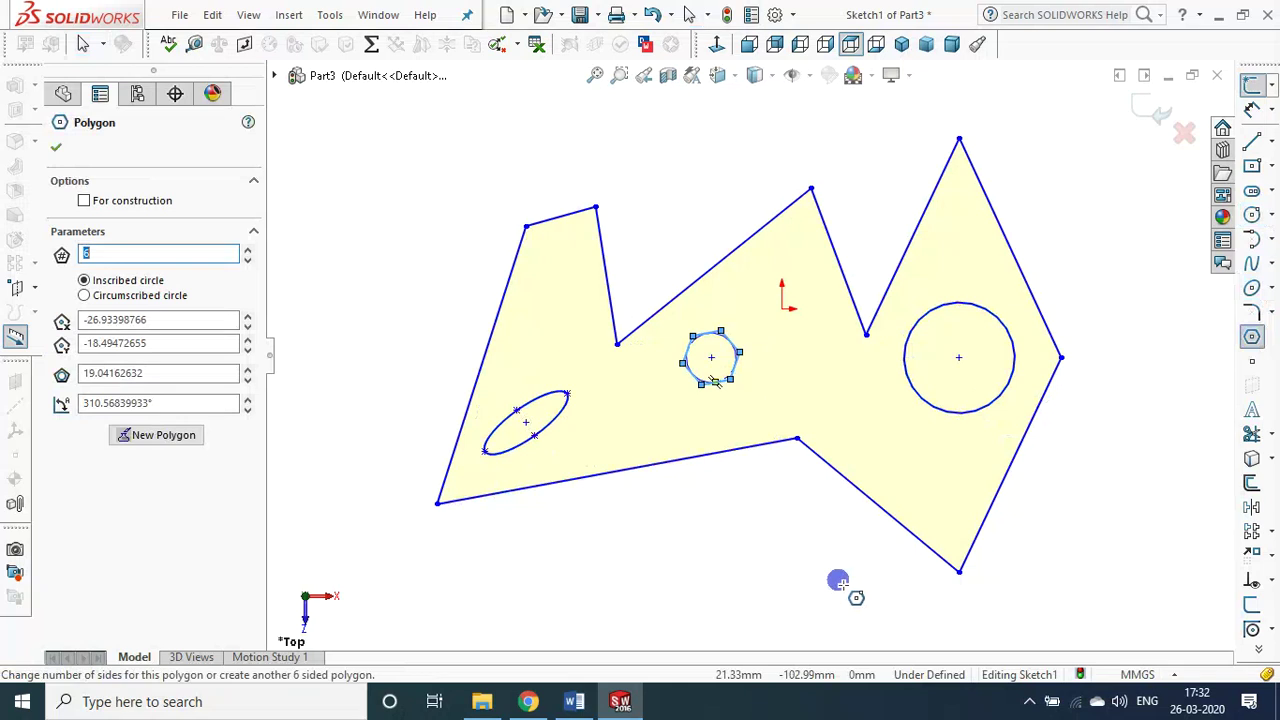
{"action": "key", "text": "Escape"}
{"action": "left_click", "coordinate": [1158, 104]}
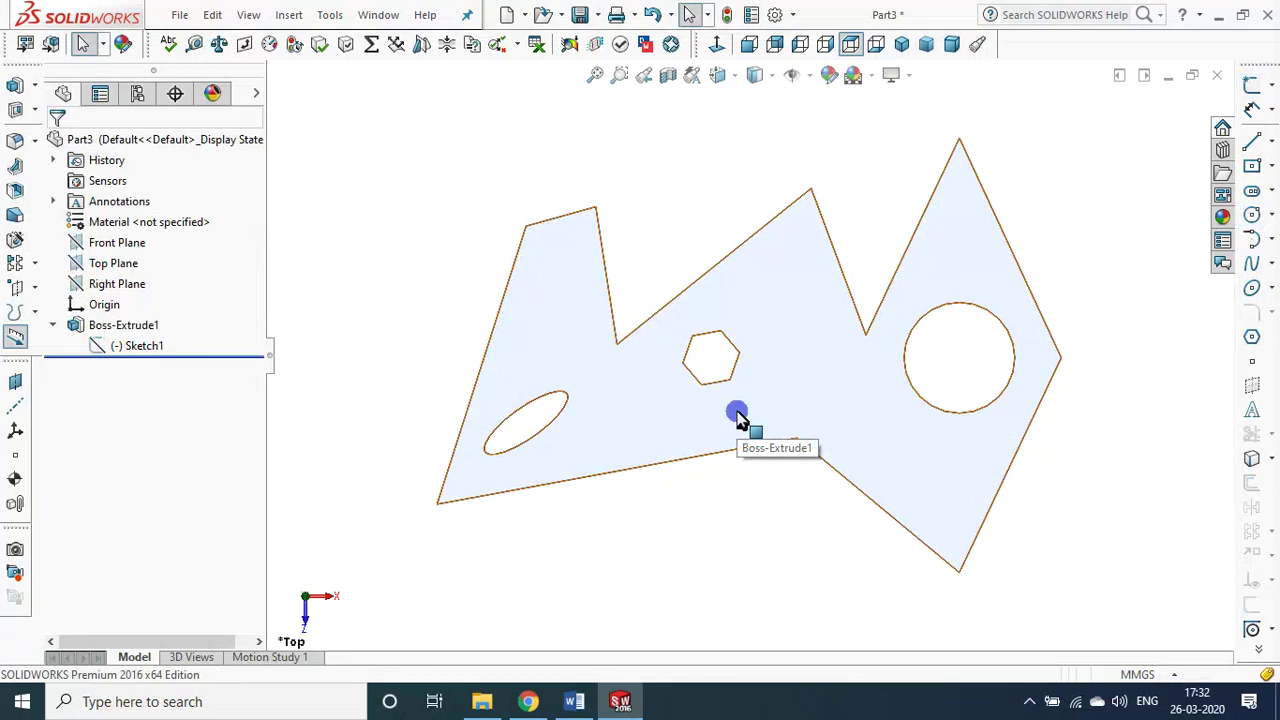
{"action": "double_click", "coordinate": [100, 347]}
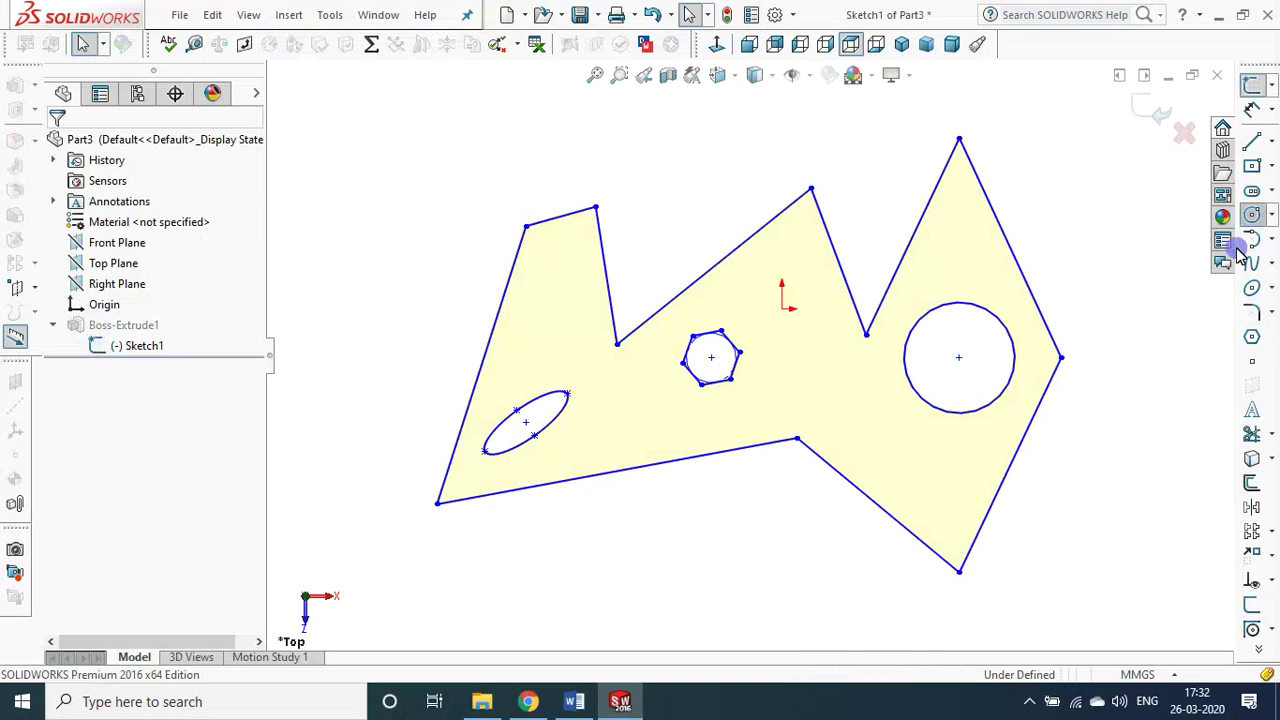
- Add a second circle crossing the lower-right edge, then try exiting the sketch, triggering a rebuild error
{"action": "left_click", "coordinate": [1252, 214]}
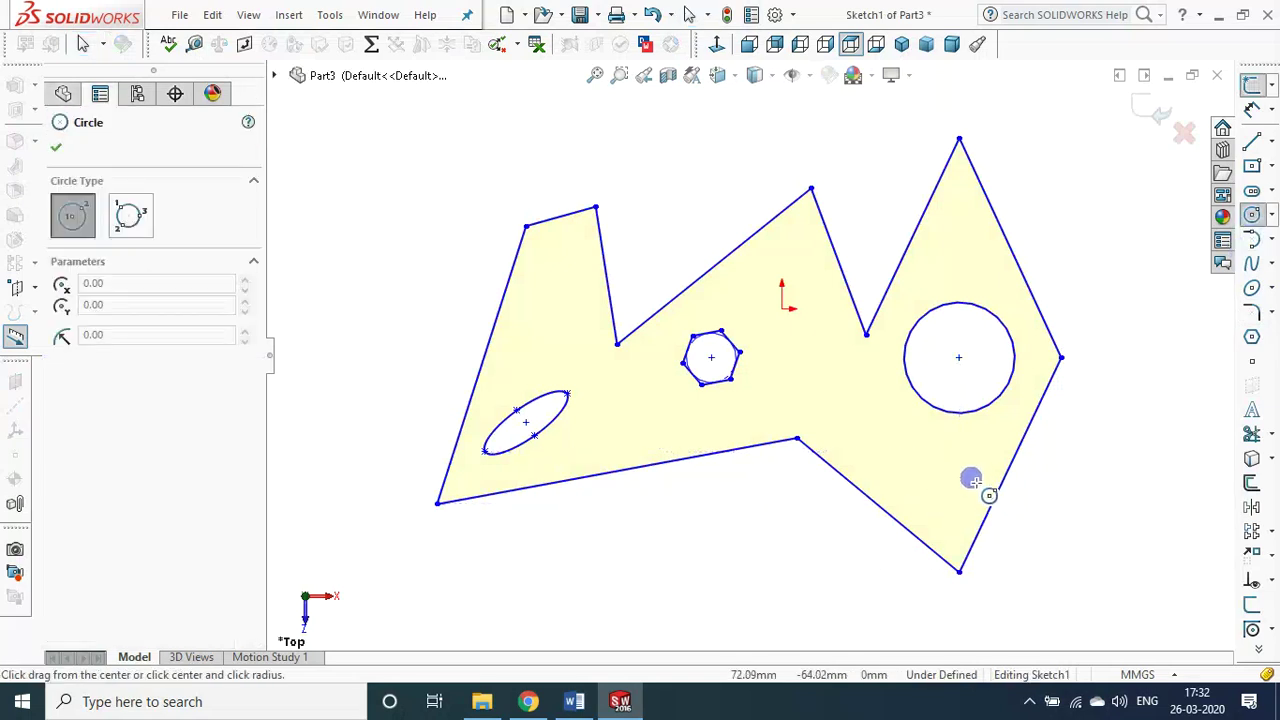
{"action": "left_click", "coordinate": [971, 477]}
{"action": "left_click", "coordinate": [1005, 514]}
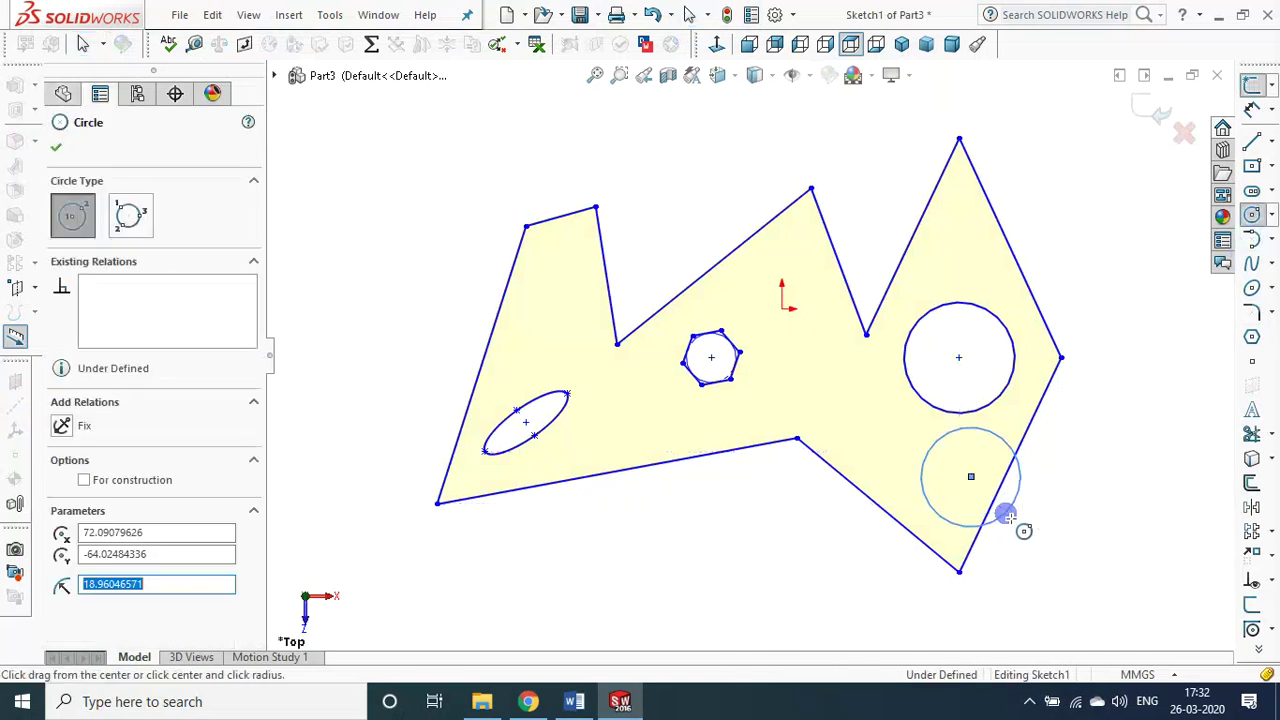
{"action": "key", "text": "Escape"}
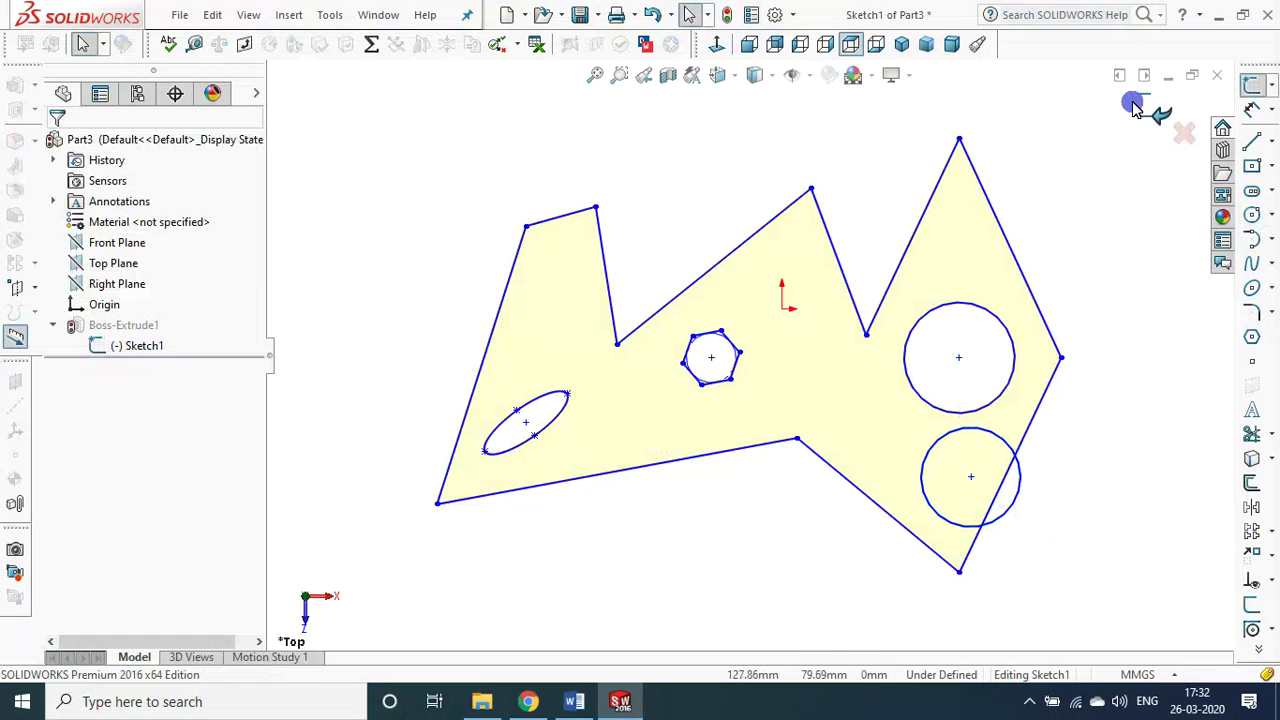
{"action": "left_click", "coordinate": [1135, 104]}
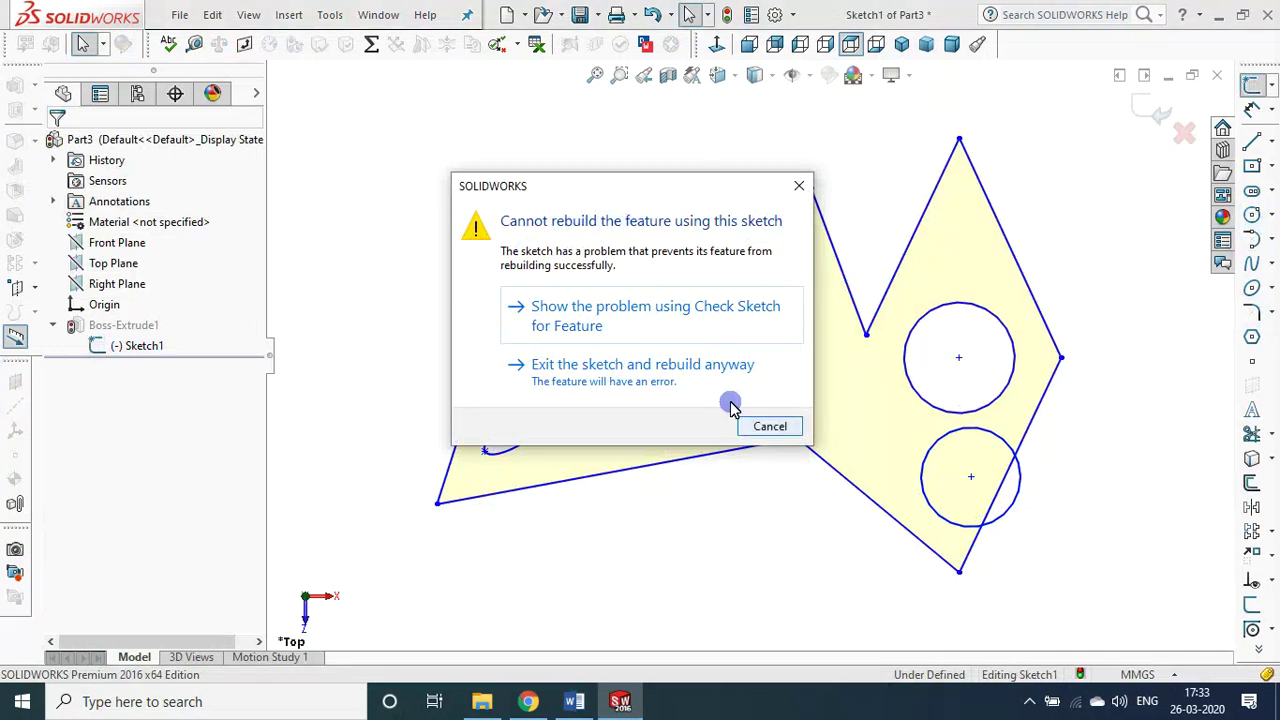
- Dismiss the rebuild error, then delete and restore the lower-right circle
{"action": "left_click", "coordinate": [768, 426]}
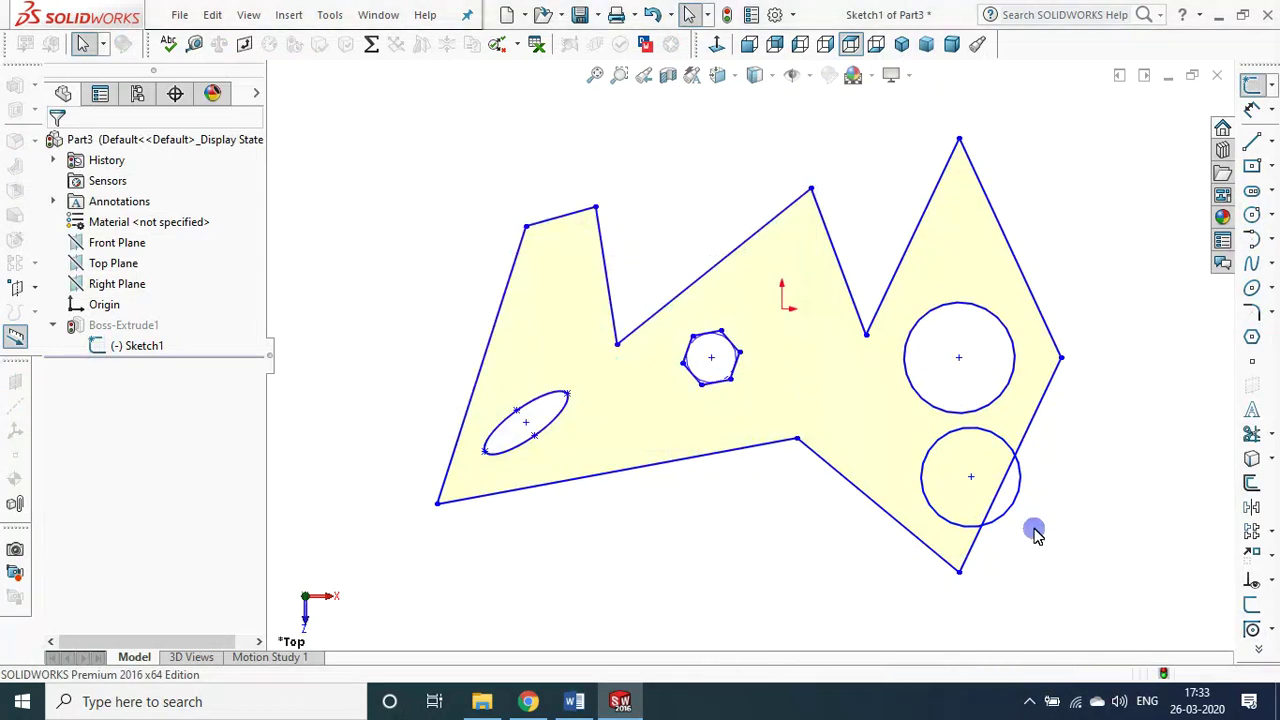
{"action": "scroll", "coordinate": [1022, 507], "scroll_direction": "down", "scroll_amount": 1}
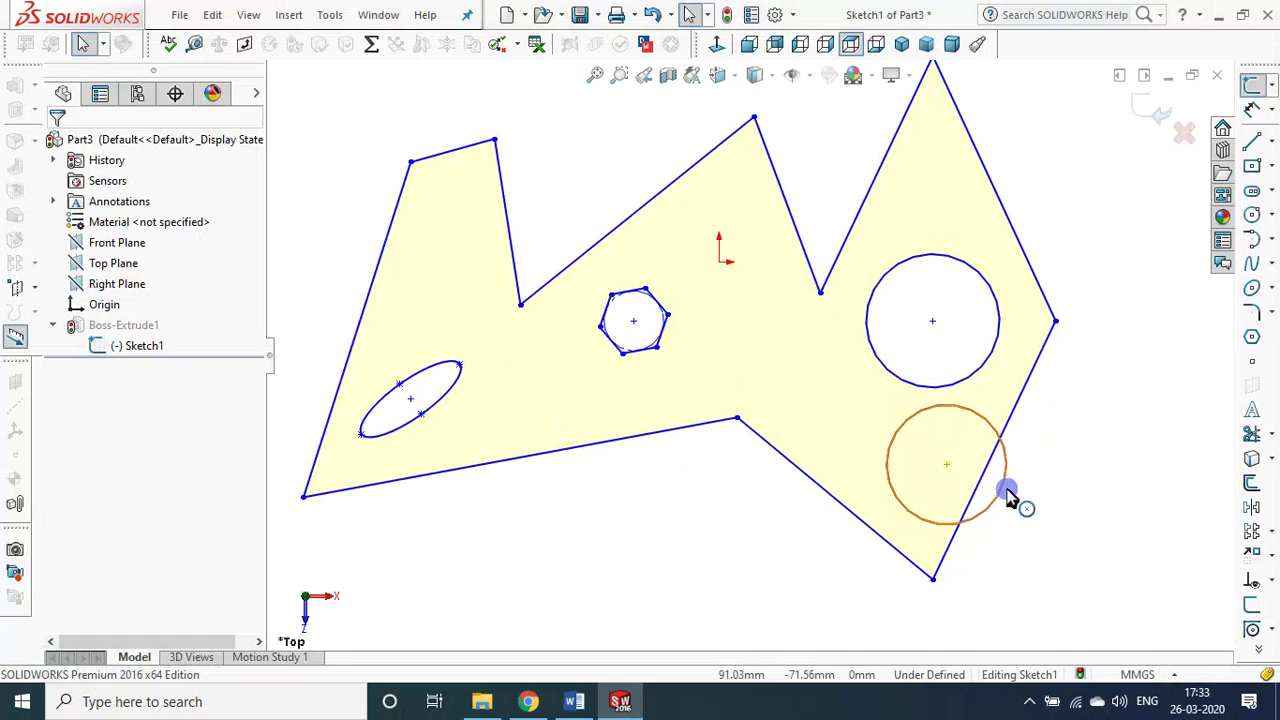
{"action": "left_click", "coordinate": [1008, 493]}
{"action": "key", "text": "Delete"}
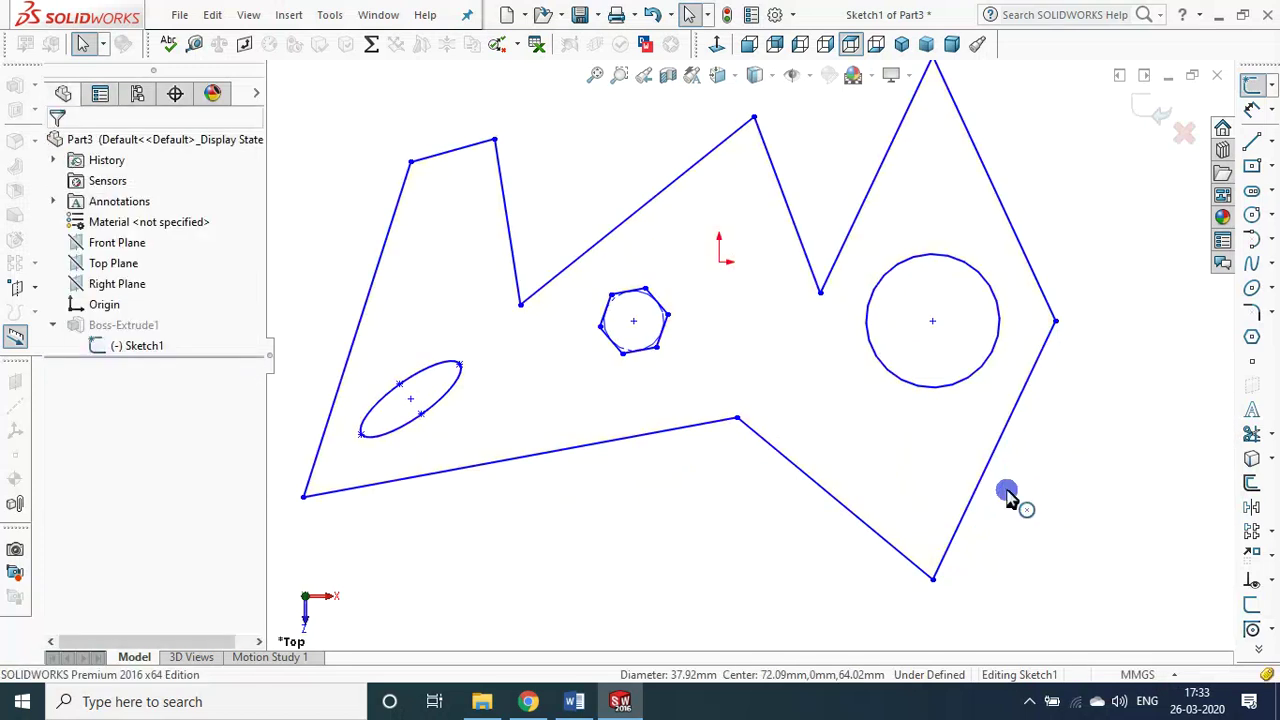
{"action": "key", "text": "ctrl+z"}
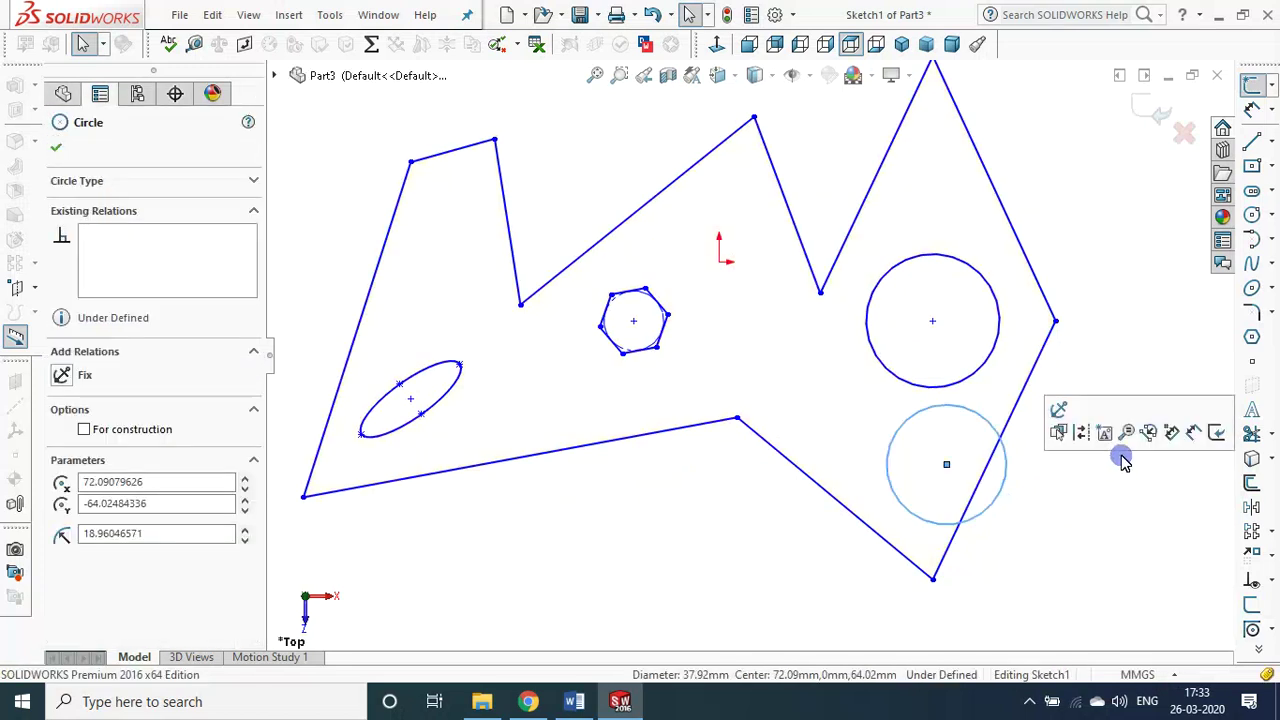
{"action": "left_click", "coordinate": [1090, 530]}
{"action": "scroll", "coordinate": [1092, 533], "scroll_direction": "down", "scroll_amount": 2}
{"action": "scroll", "coordinate": [1033, 507], "scroll_direction": "down", "scroll_amount": 2}
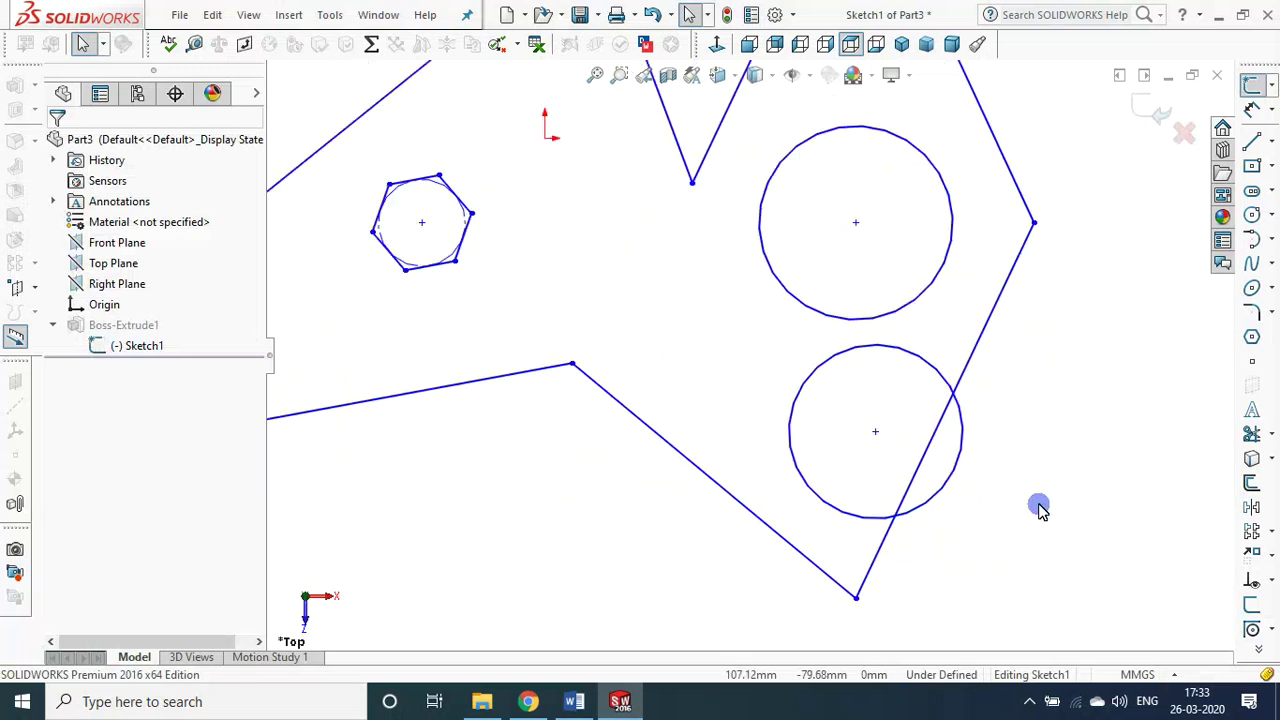
- Trim the circle arc outside the edge and the edge piece inside the circle
{"action": "left_click", "coordinate": [1252, 440]}
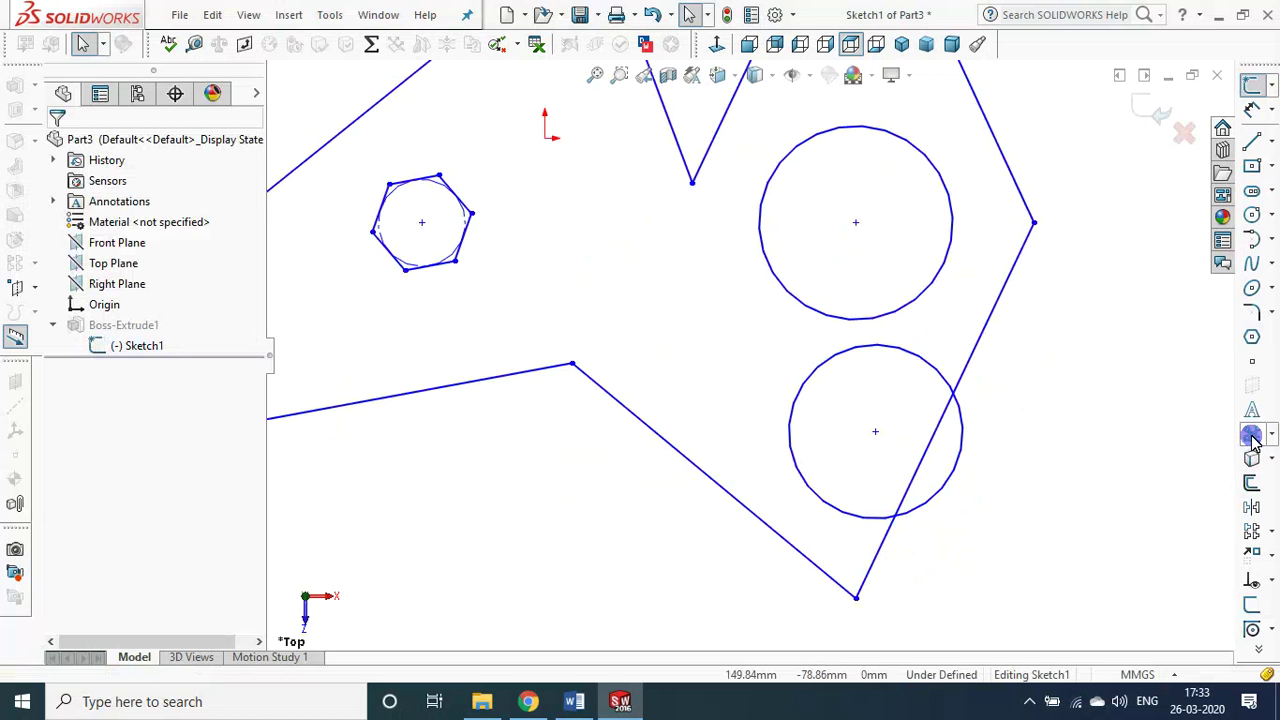
{"action": "left_click", "coordinate": [958, 470]}
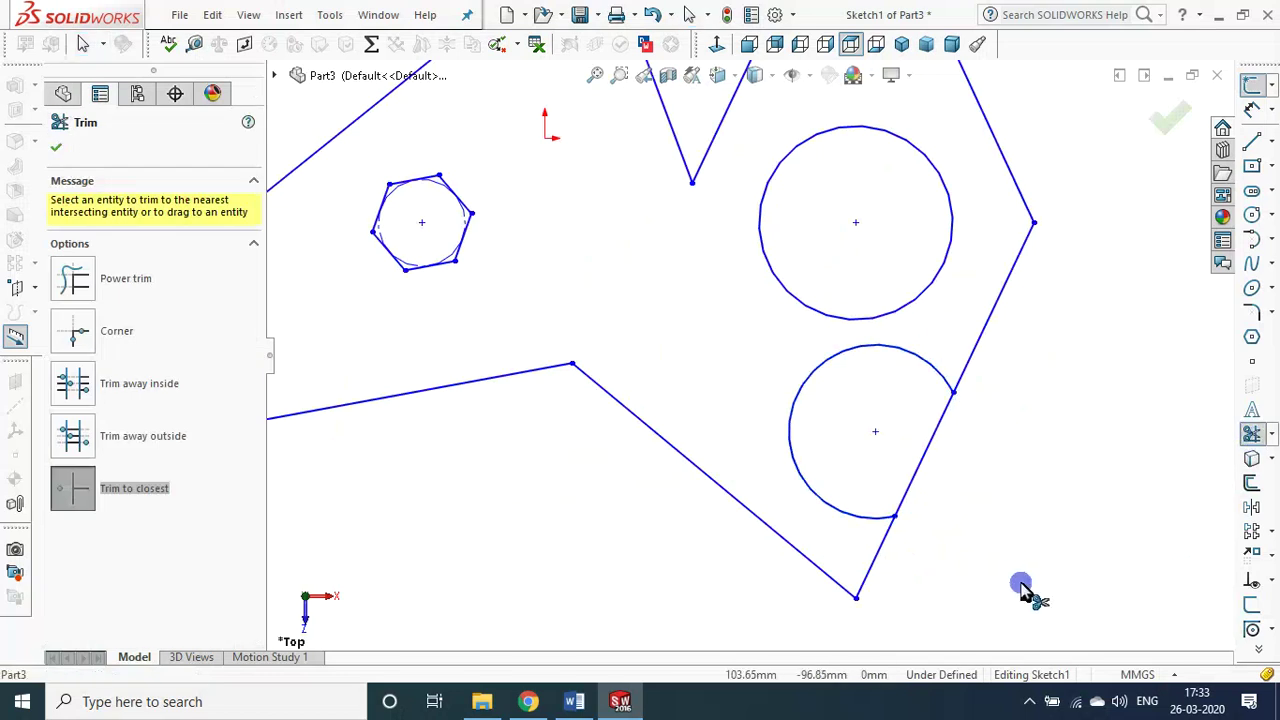
{"action": "left_click", "coordinate": [1022, 588]}
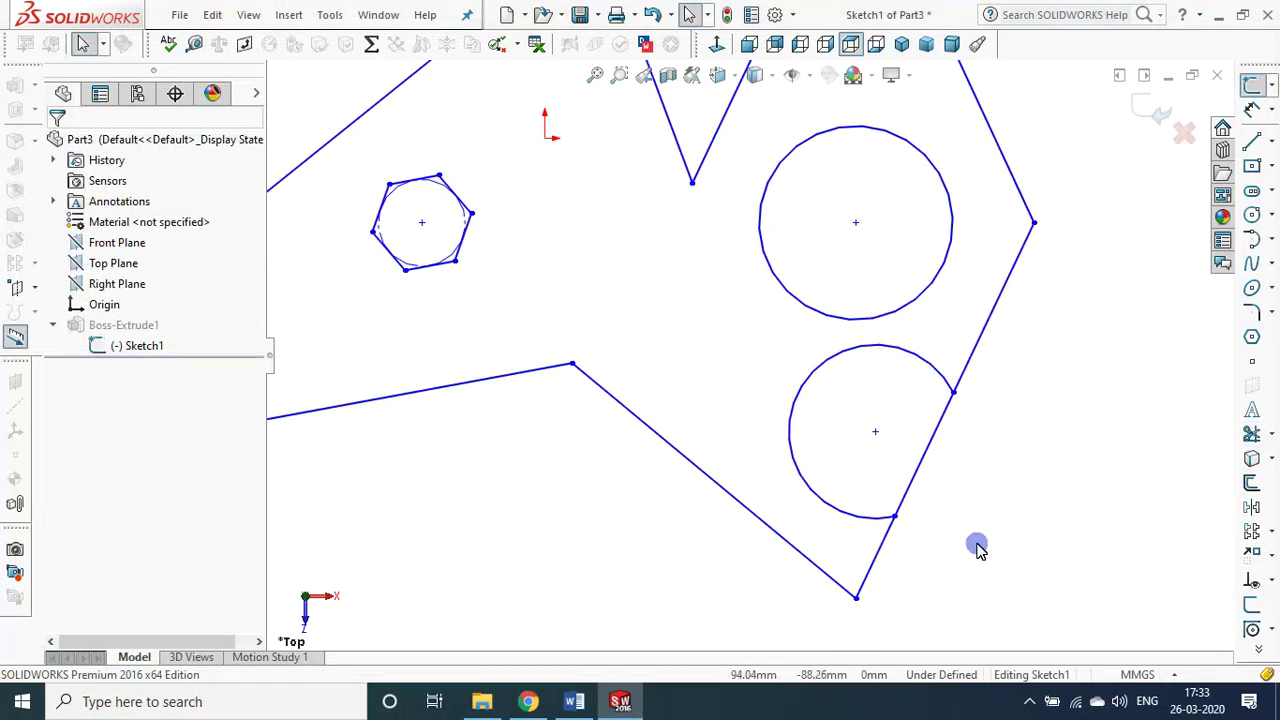
{"action": "left_click", "coordinate": [1152, 112]}
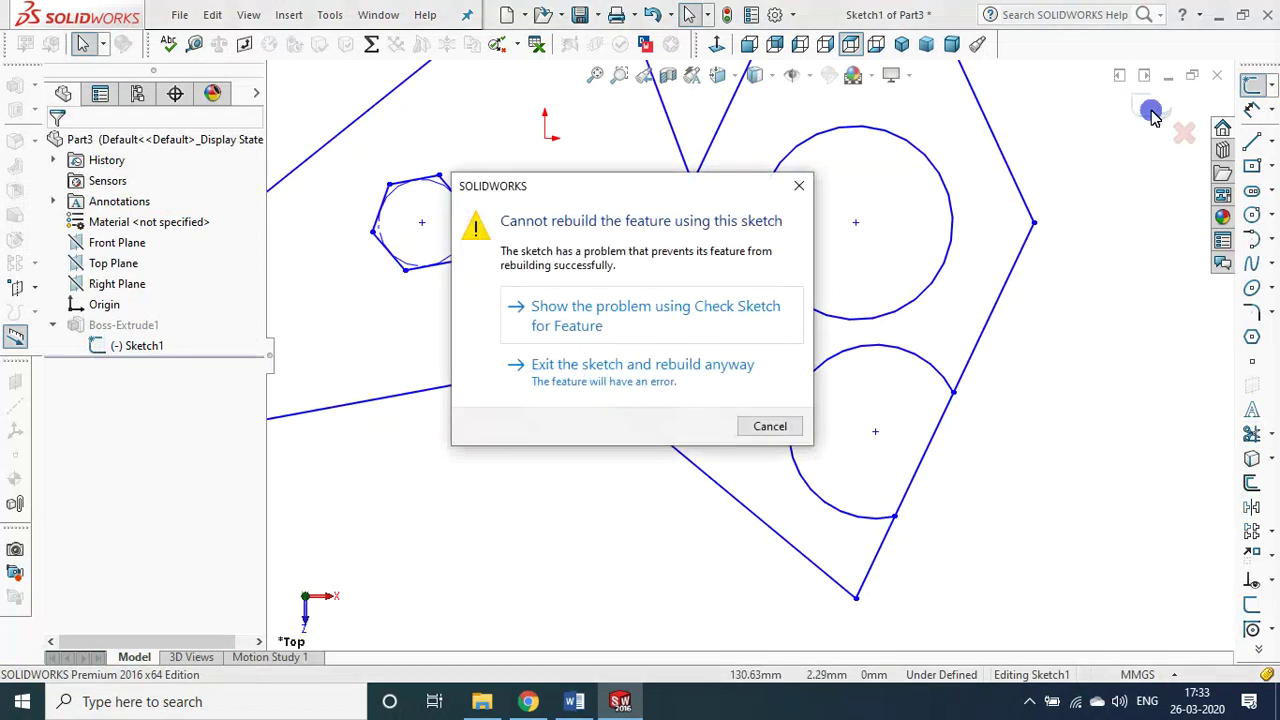
{"action": "key", "text": "Escape"}
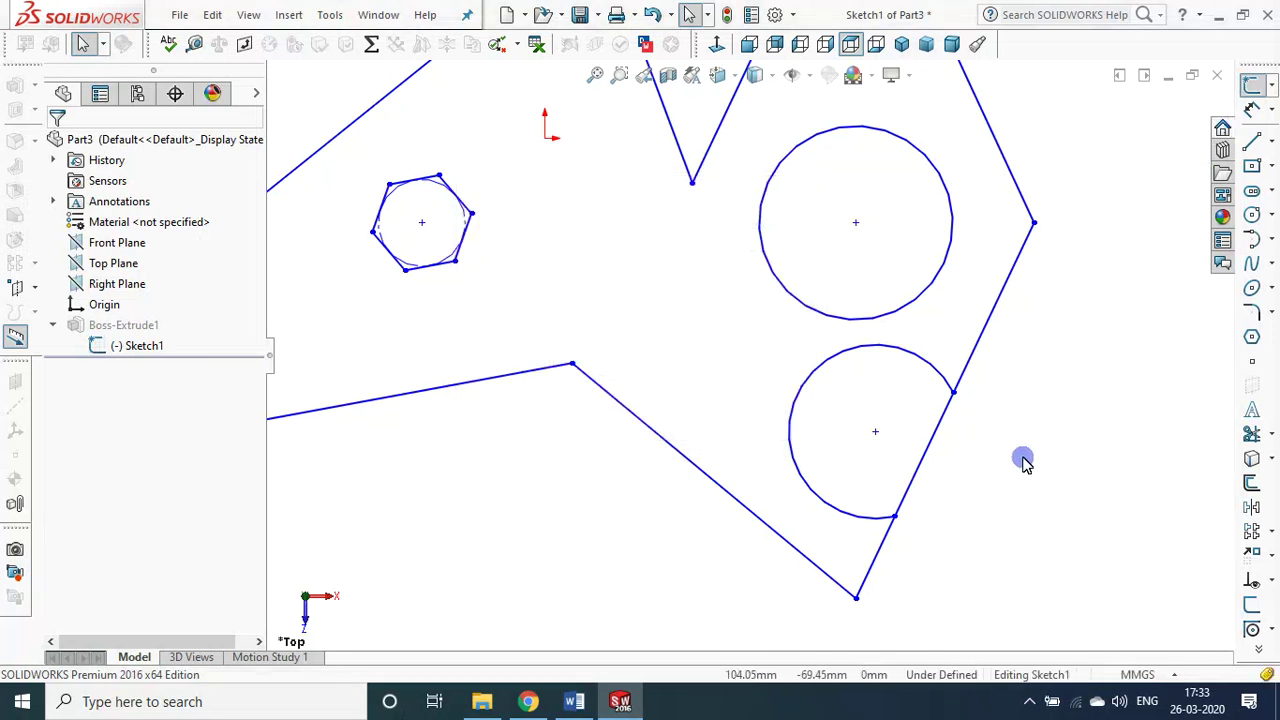
{"action": "left_click", "coordinate": [1252, 433]}
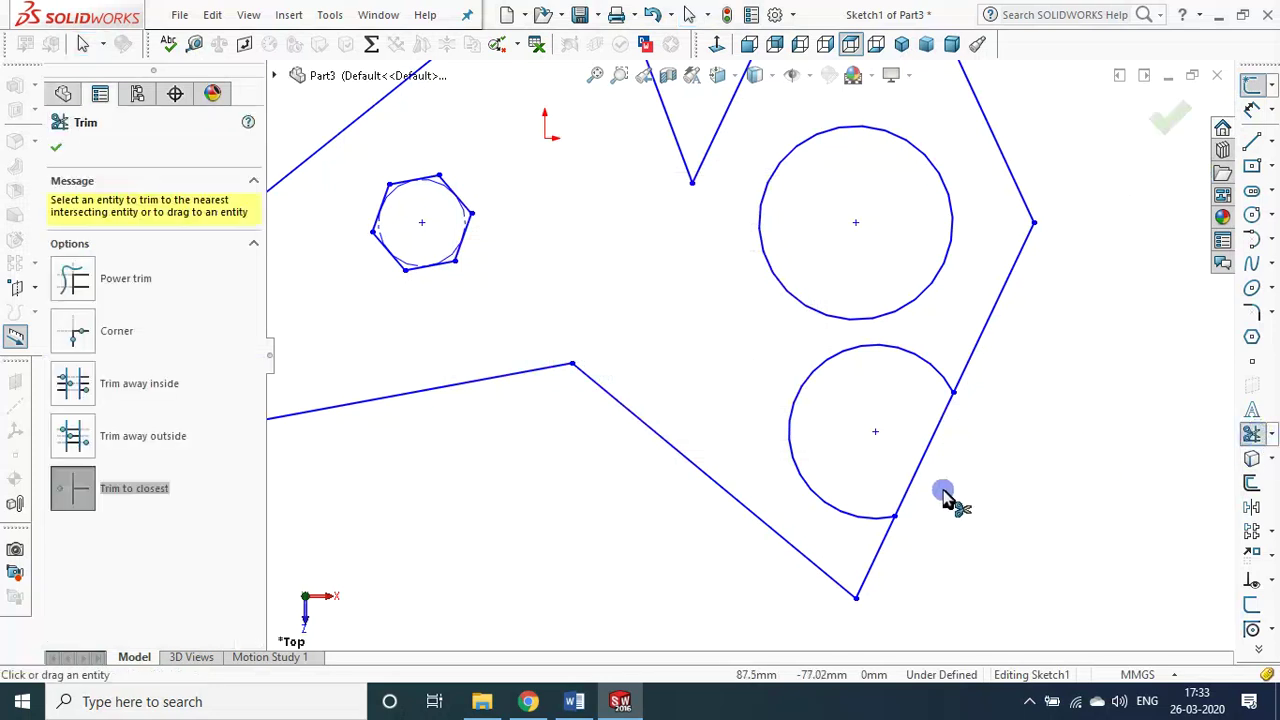
{"action": "left_click", "coordinate": [955, 413]}
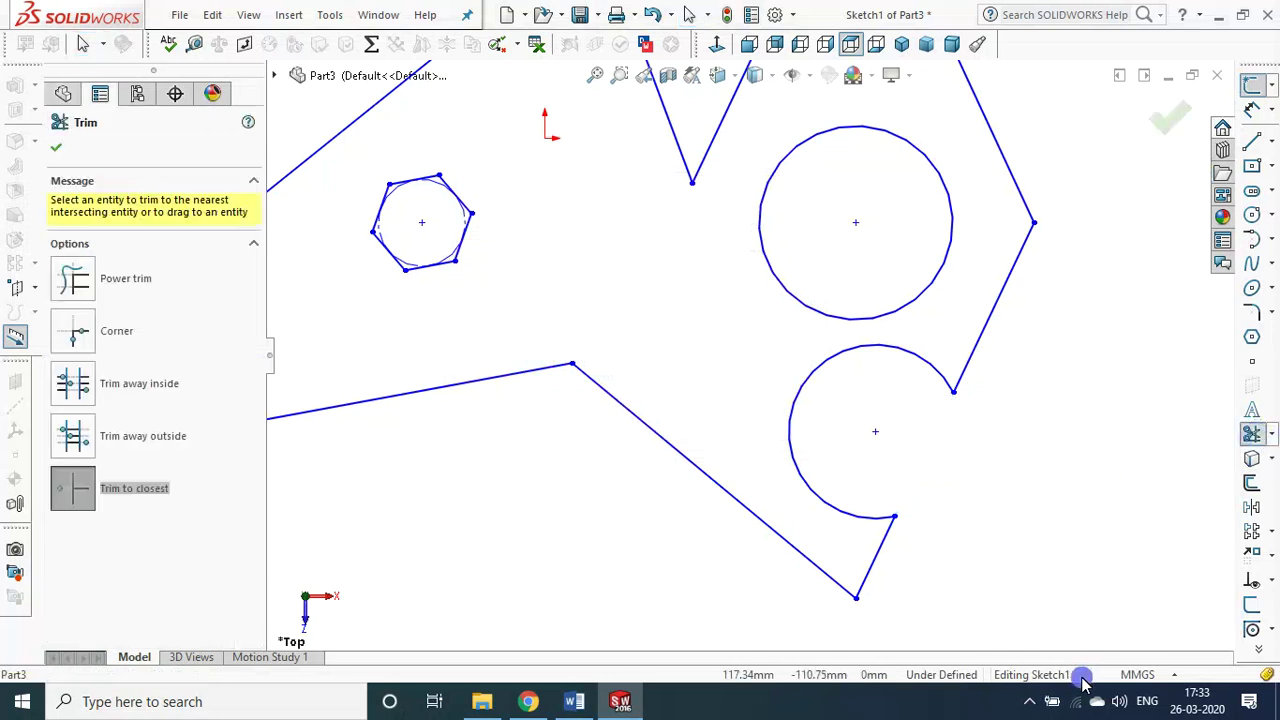
{"action": "key", "text": "Escape"}
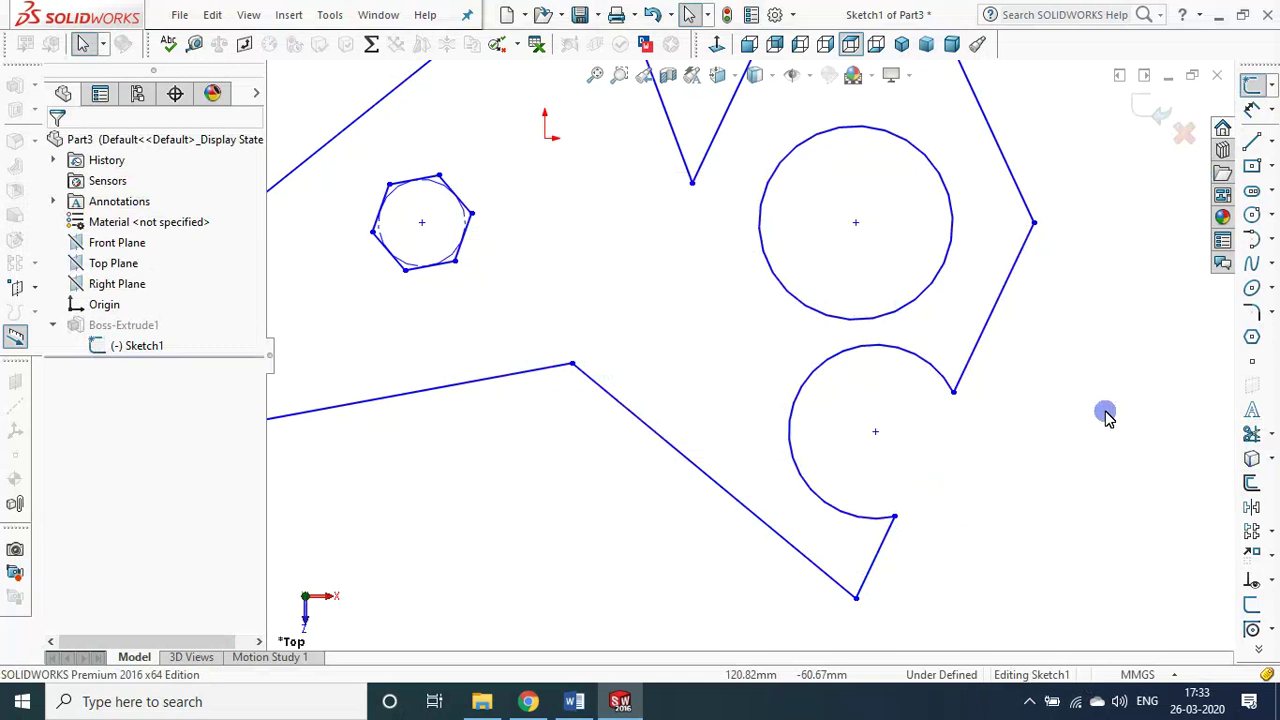
- Rebuild the holed, notched plate, inspect it, return to a zoomed-out Top view, and select Boss-Extrude1
{"action": "left_click", "coordinate": [1150, 117]}
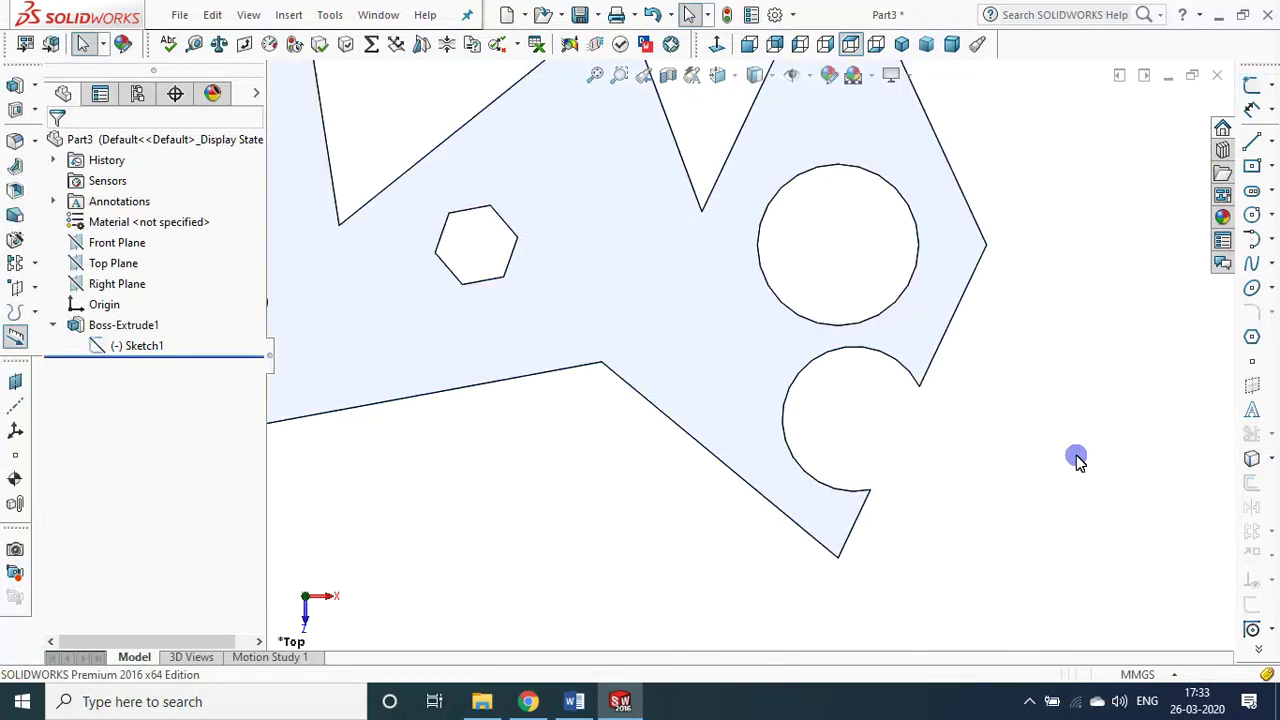
{"action": "middle_click_drag", "start_coordinate": [1020, 400], "coordinate": [1008, 253]}
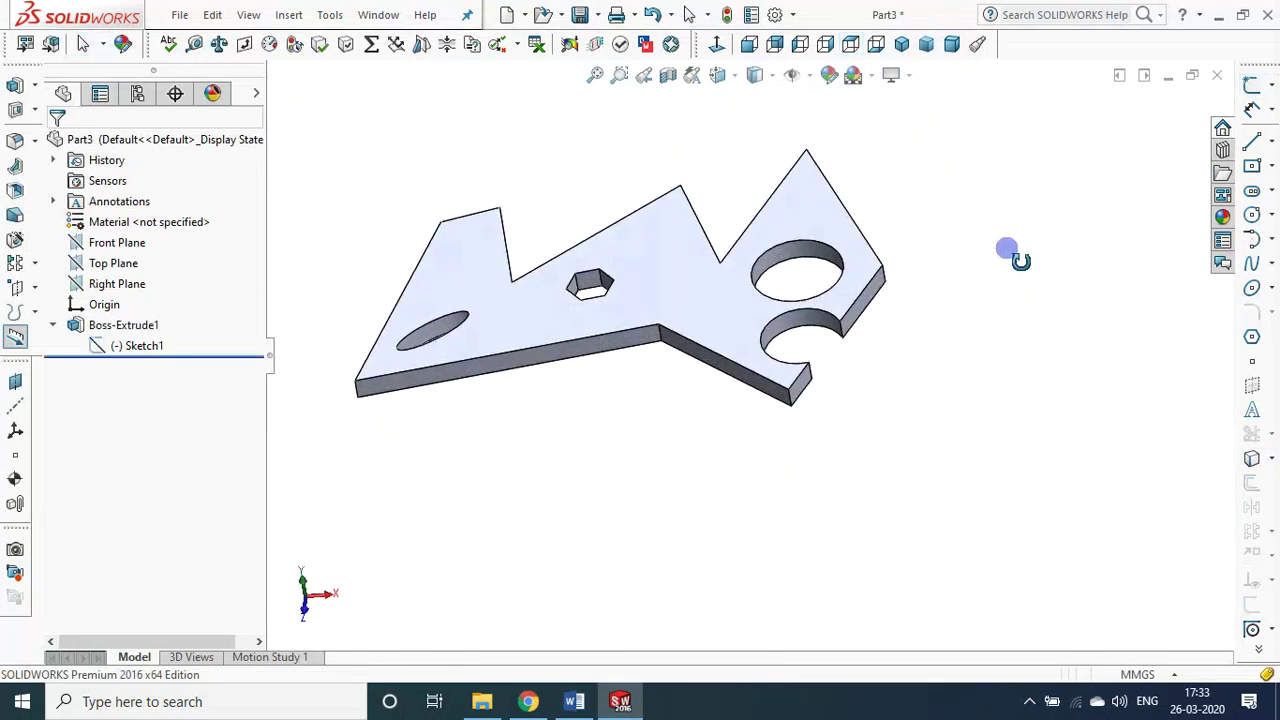
{"action": "left_click", "coordinate": [850, 44]}
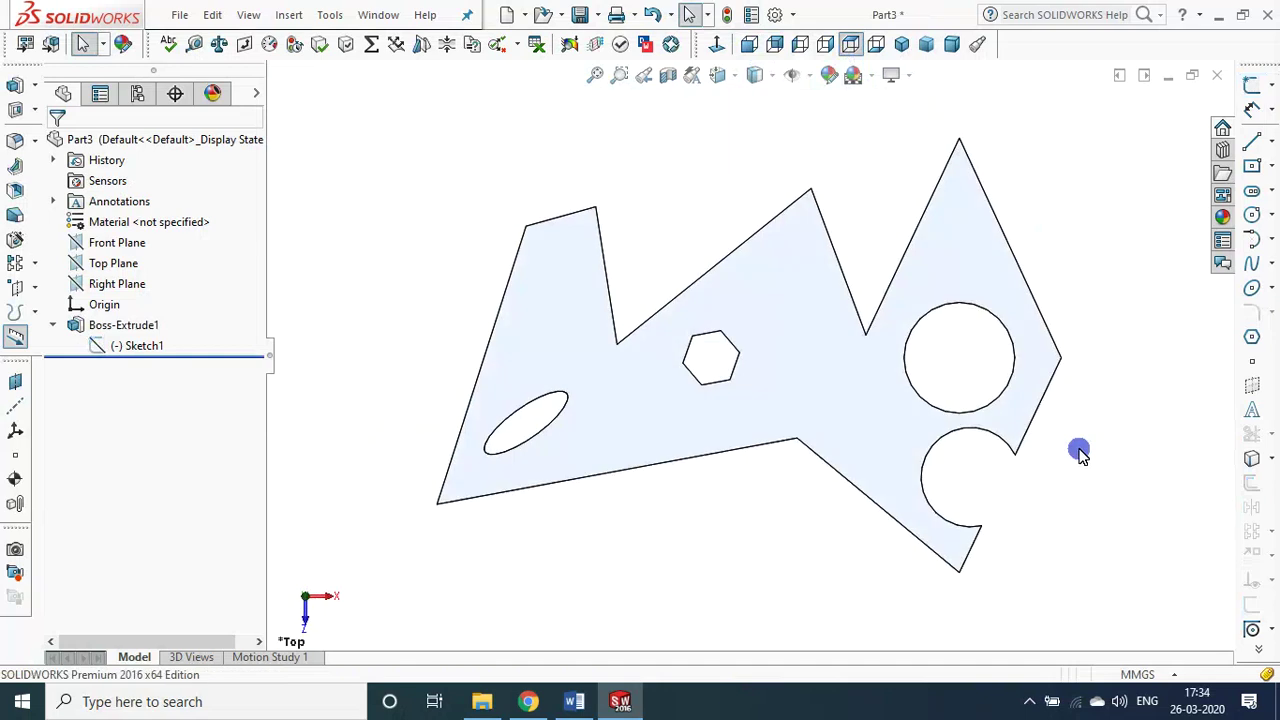
{"action": "key", "text": "z"}
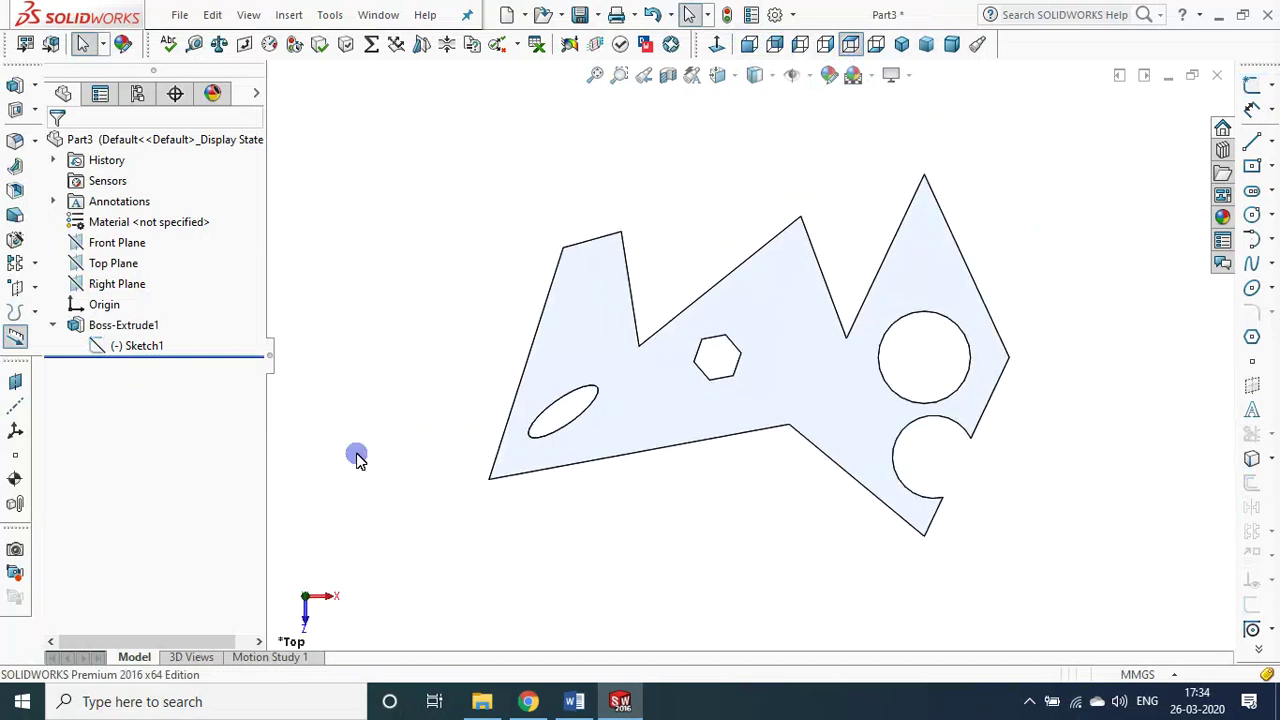
{"action": "left_click", "coordinate": [118, 327]}
- Delete Boss-Extrude1 and Sketch1
{"action": "key", "text": "Delete"}
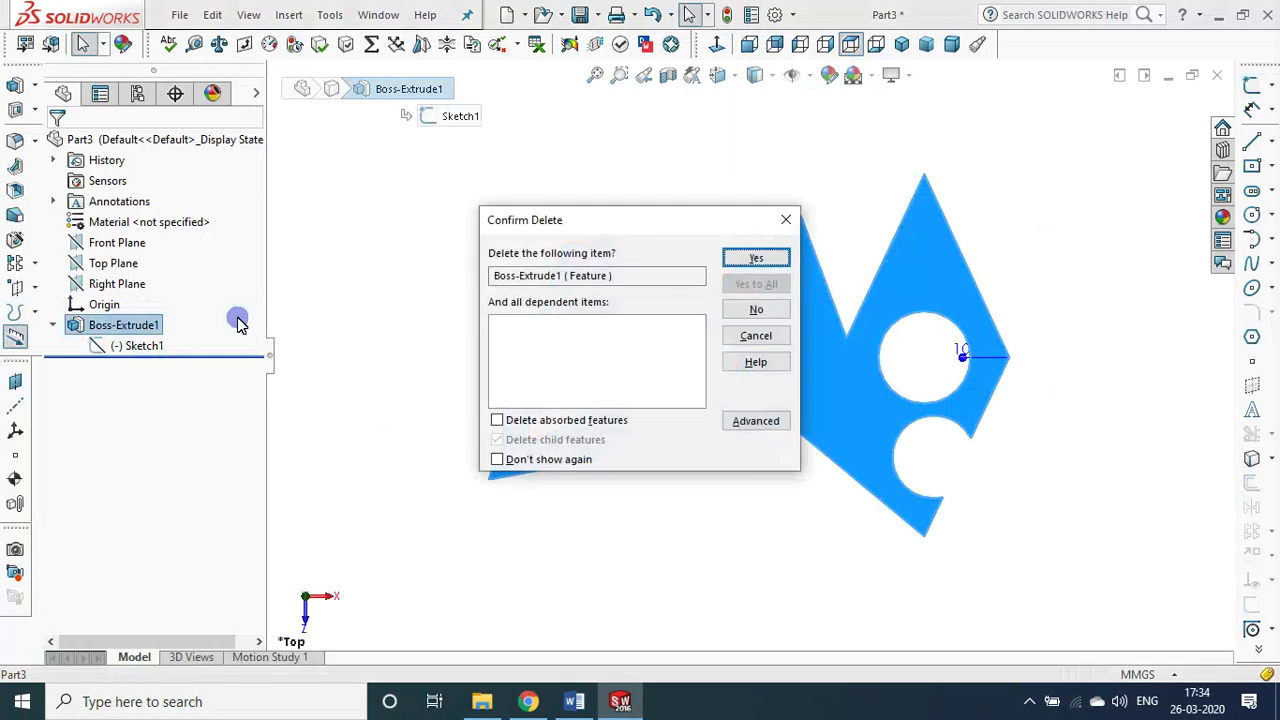
{"action": "left_click", "coordinate": [756, 259]}
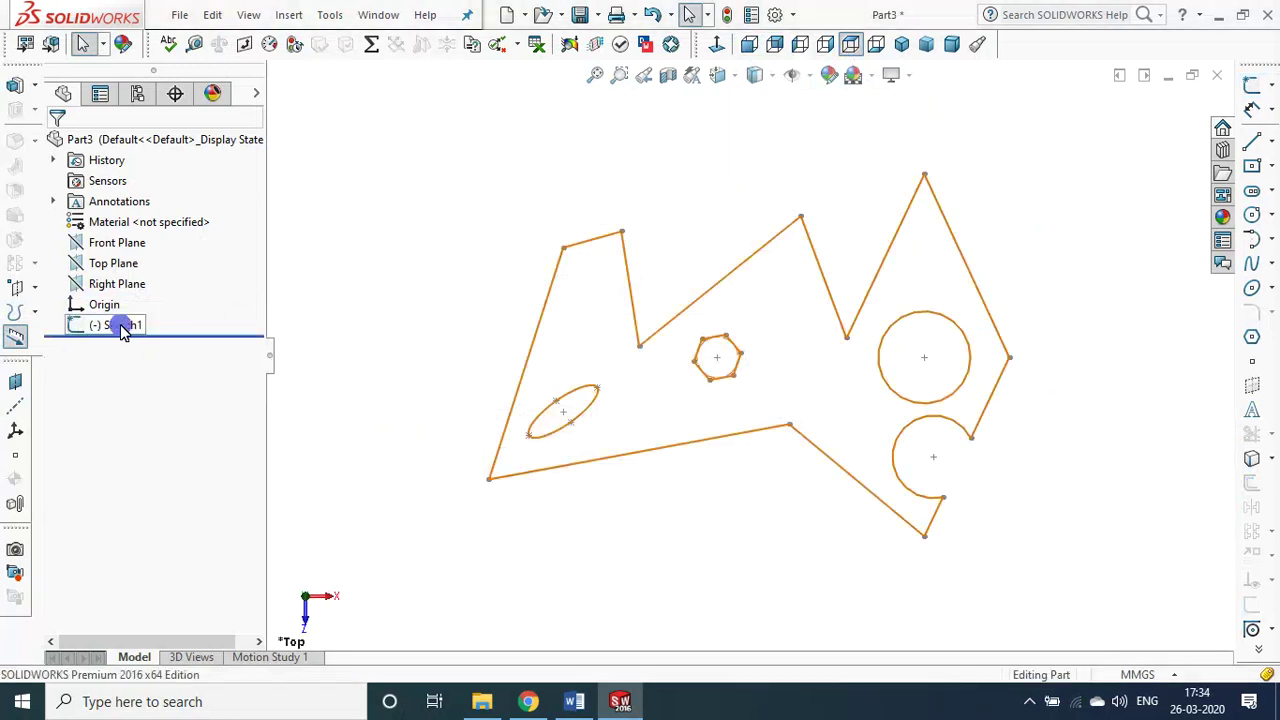
{"action": "left_click", "coordinate": [120, 326]}
{"action": "key", "text": "Delete"}
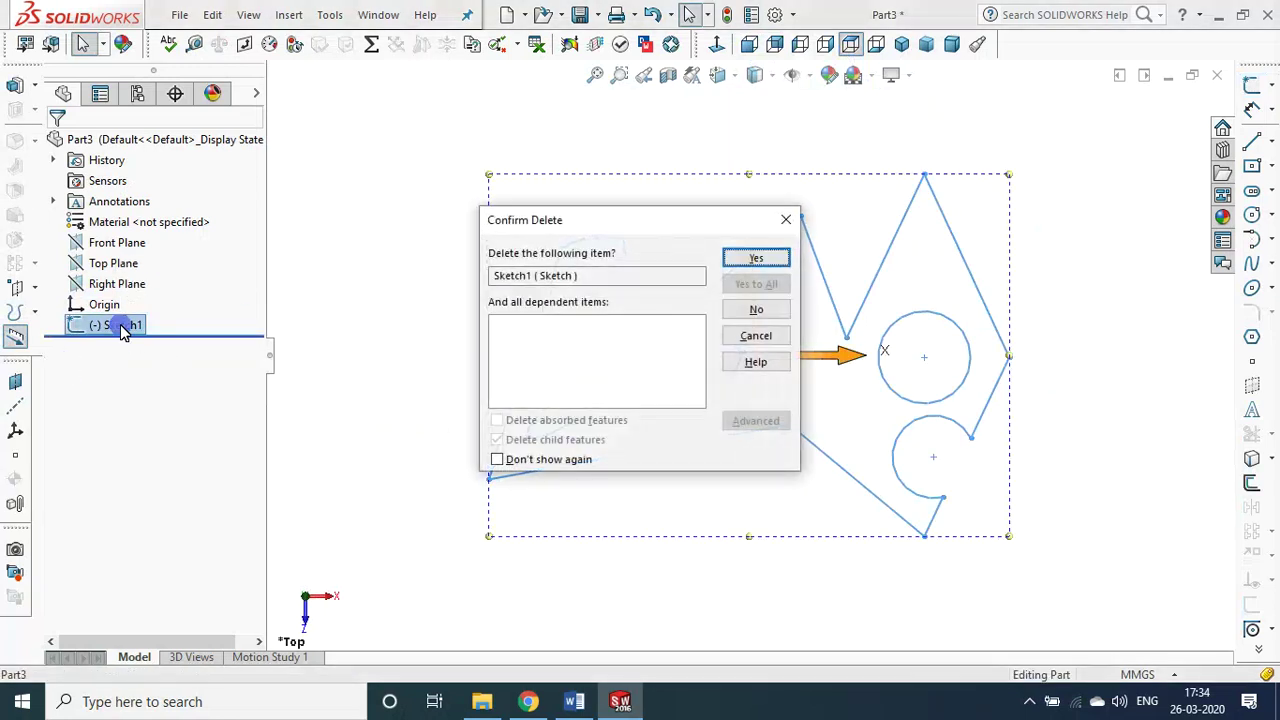
{"action": "key", "text": "Return"}
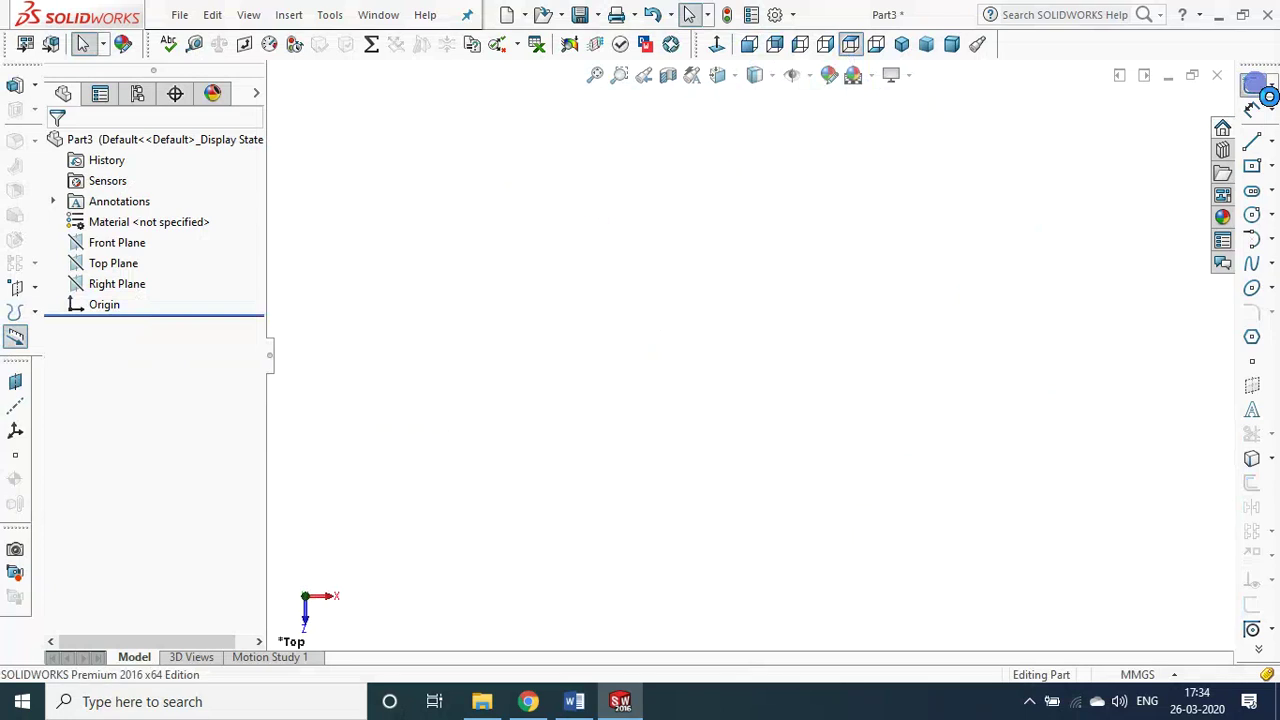
- Start a new sketch on the Top Plane and draw a seven-line chain ending near its start
{"action": "left_click", "coordinate": [1262, 90]}
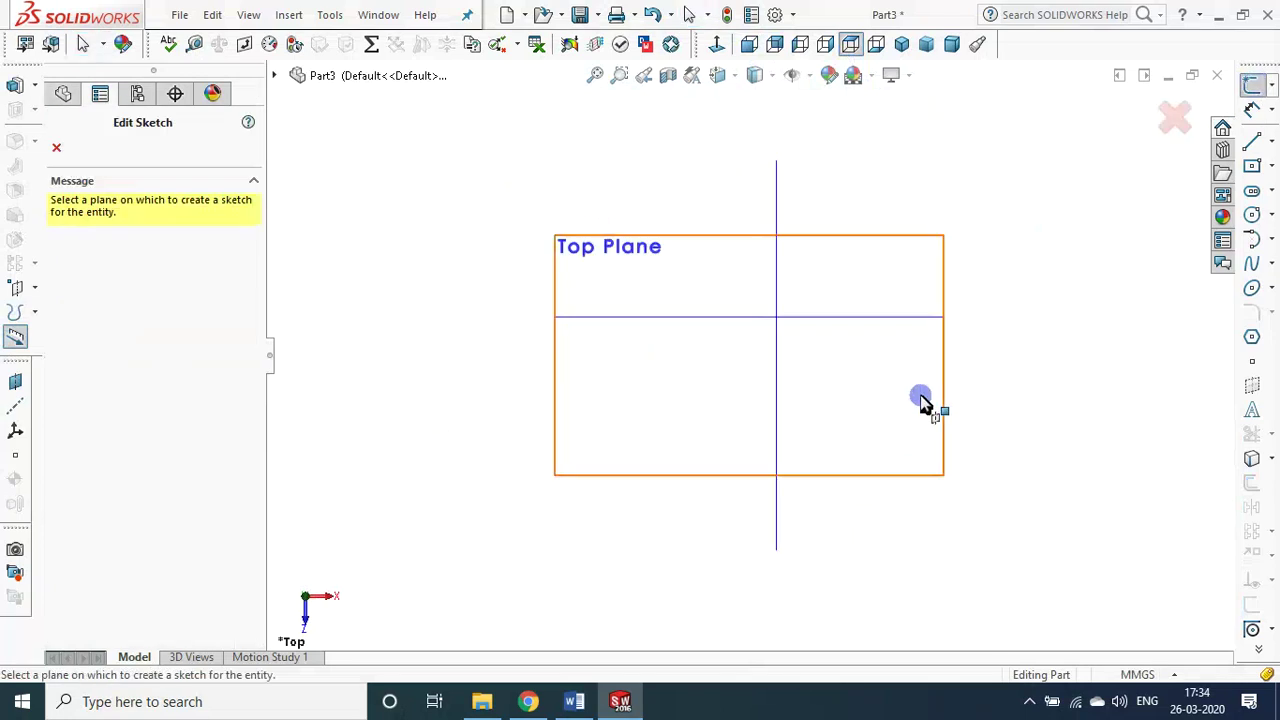
{"action": "left_click", "coordinate": [901, 44]}
{"action": "left_click", "coordinate": [948, 393]}
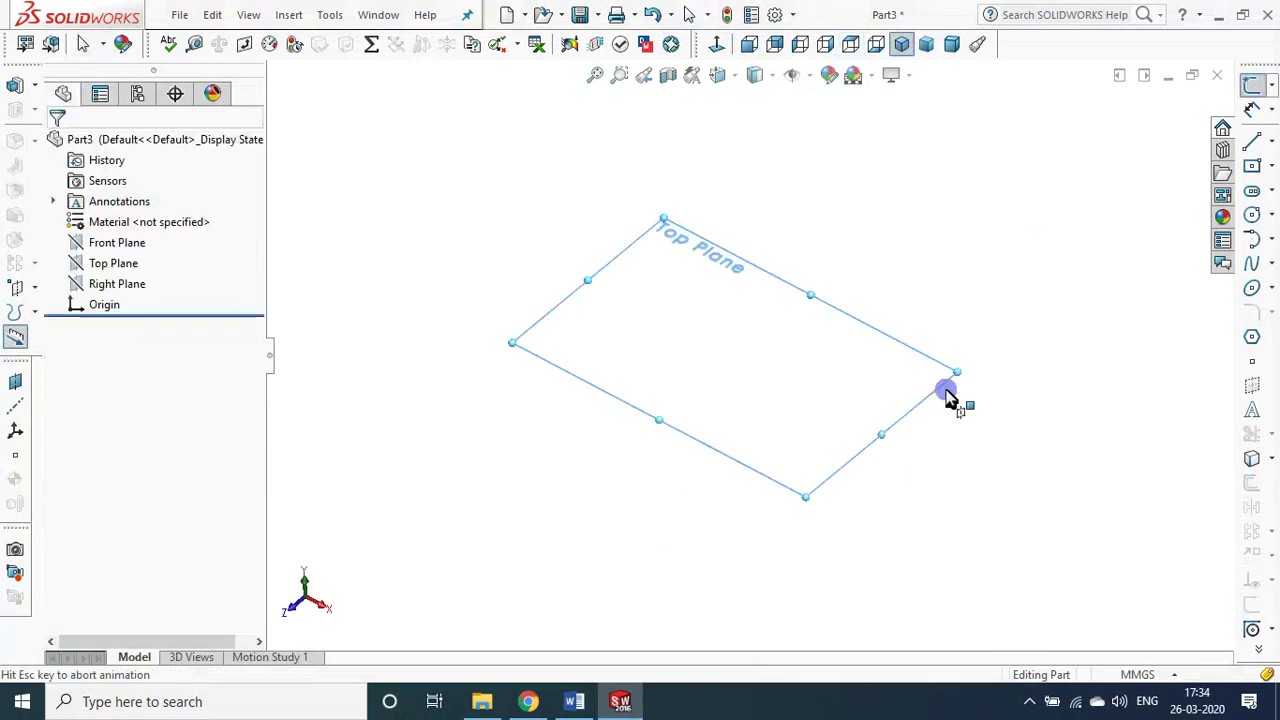
{"action": "left_click", "coordinate": [1252, 142]}
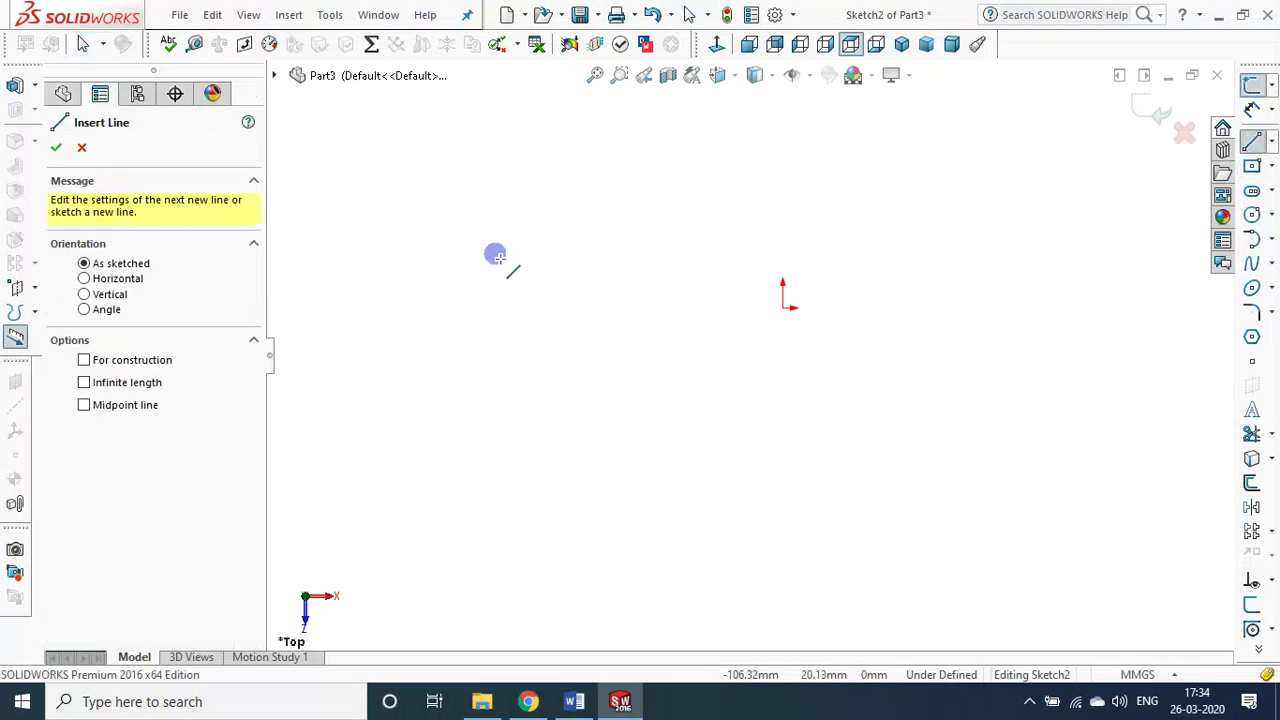
{"action": "left_click", "coordinate": [494, 254]}
{"action": "left_click", "coordinate": [506, 529]}
{"action": "left_click", "coordinate": [1011, 591]}
{"action": "left_click", "coordinate": [1003, 393]}
{"action": "left_click", "coordinate": [864, 473]}
{"action": "left_click", "coordinate": [742, 271]}
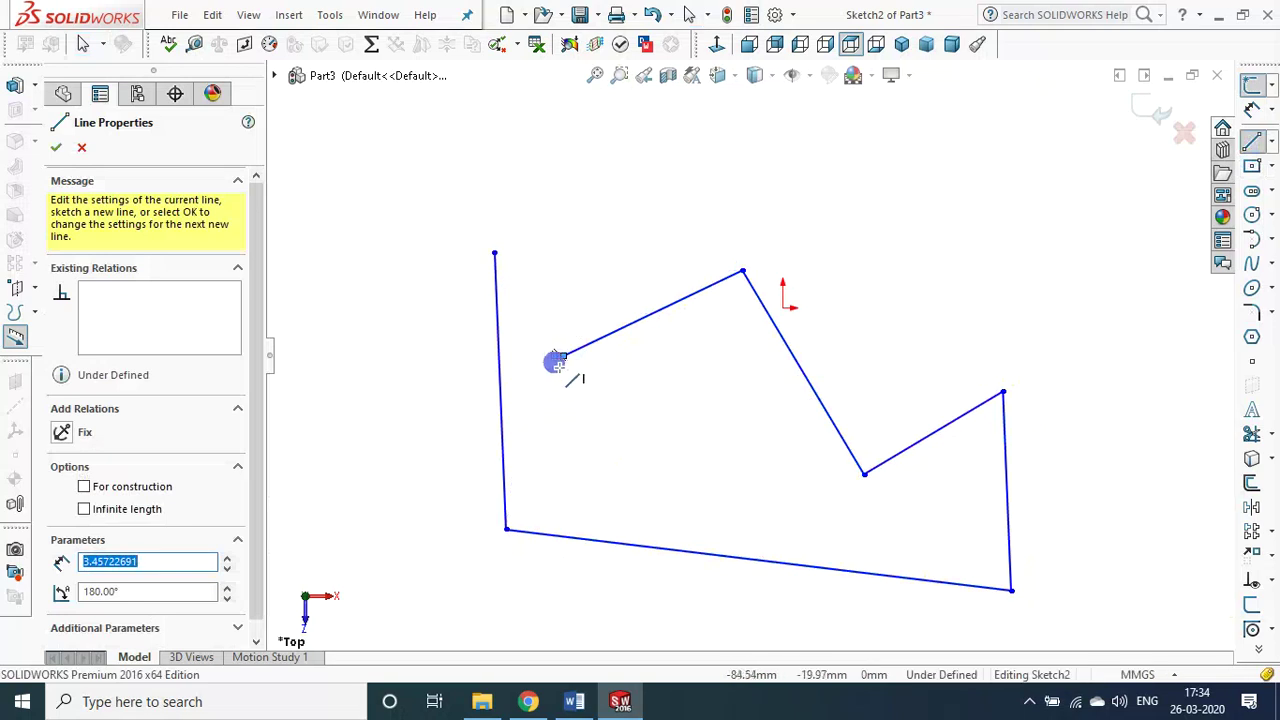
{"action": "left_click", "coordinate": [535, 296]}
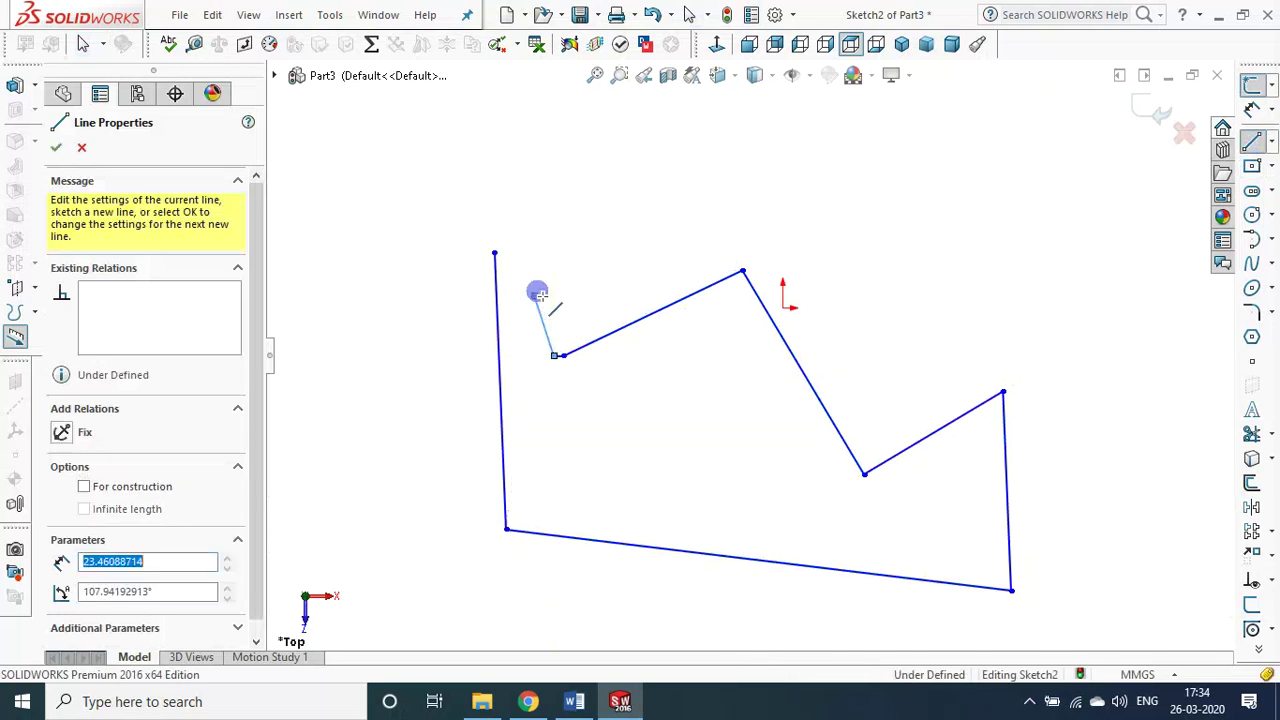
{"action": "left_click", "coordinate": [491, 254]}
{"action": "key", "text": "Escape"}
- Set up a 10.00 mm Blind boss extrusion of Sketch2
{"action": "scroll", "coordinate": [643, 463], "scroll_direction": "up", "scroll_amount": 3}
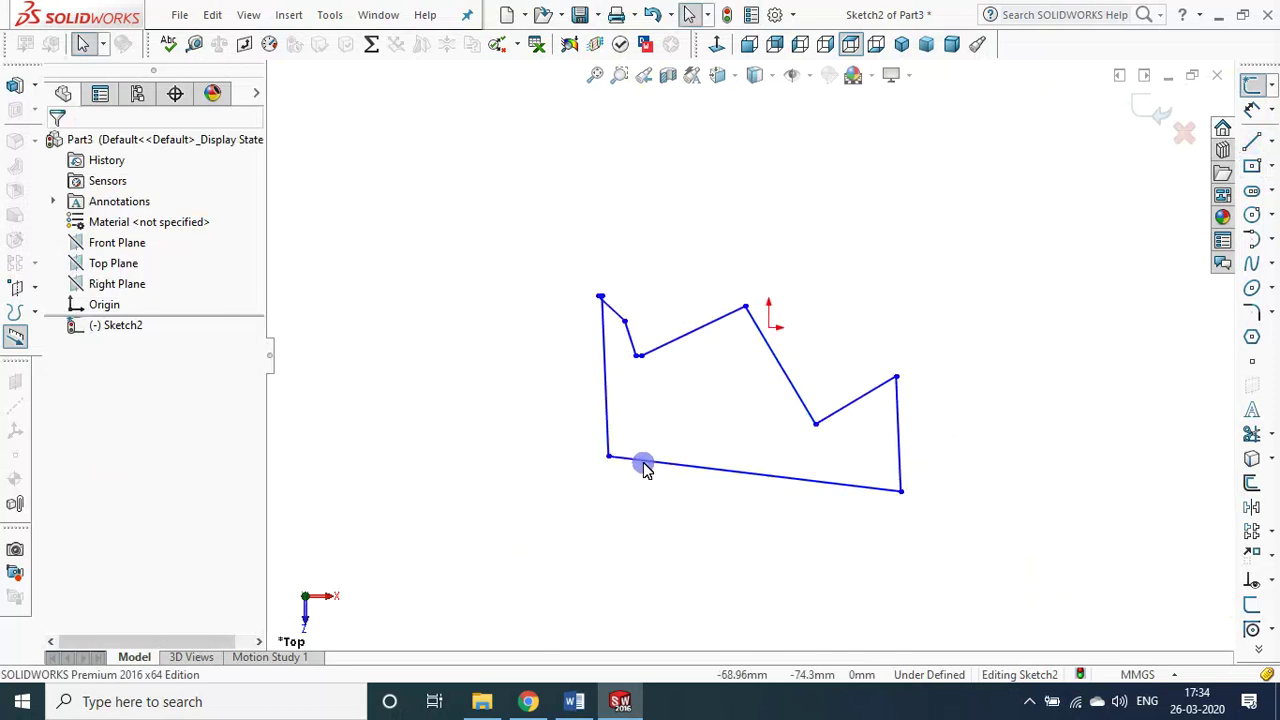
{"action": "scroll", "coordinate": [778, 438], "scroll_direction": "up", "scroll_amount": 2}
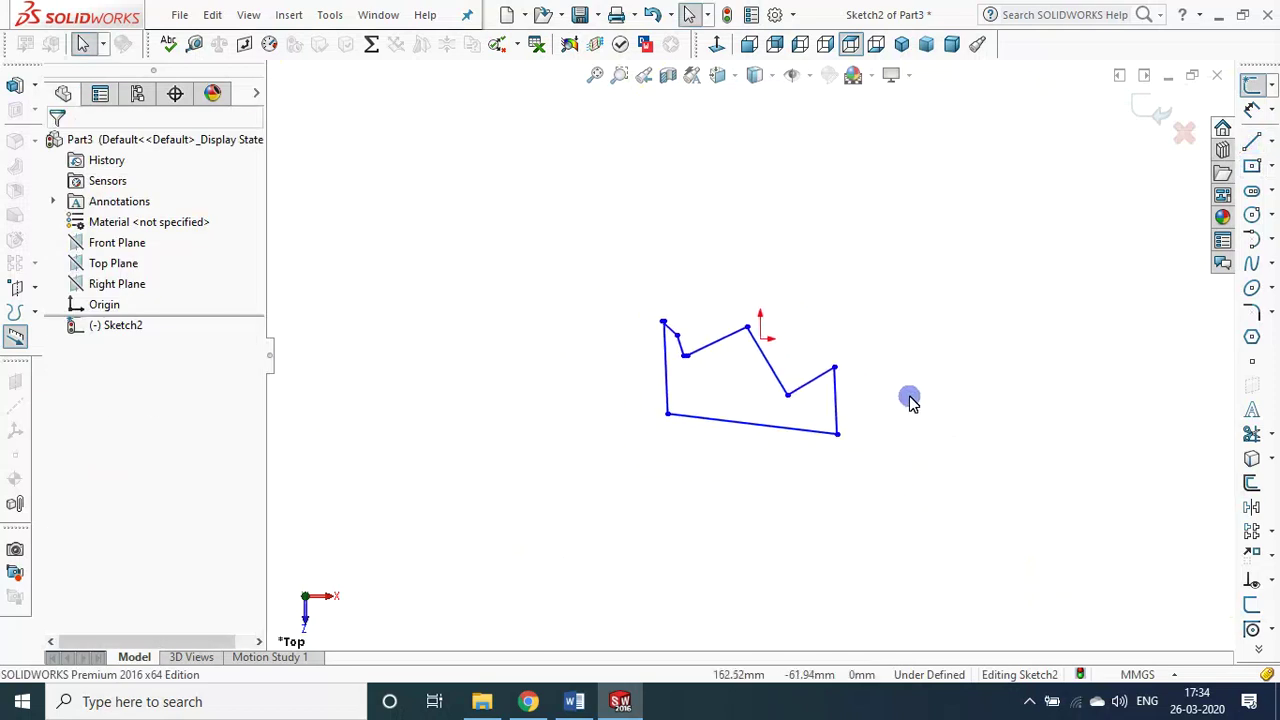
{"action": "scroll", "coordinate": [908, 397], "scroll_direction": "down", "scroll_amount": 1}
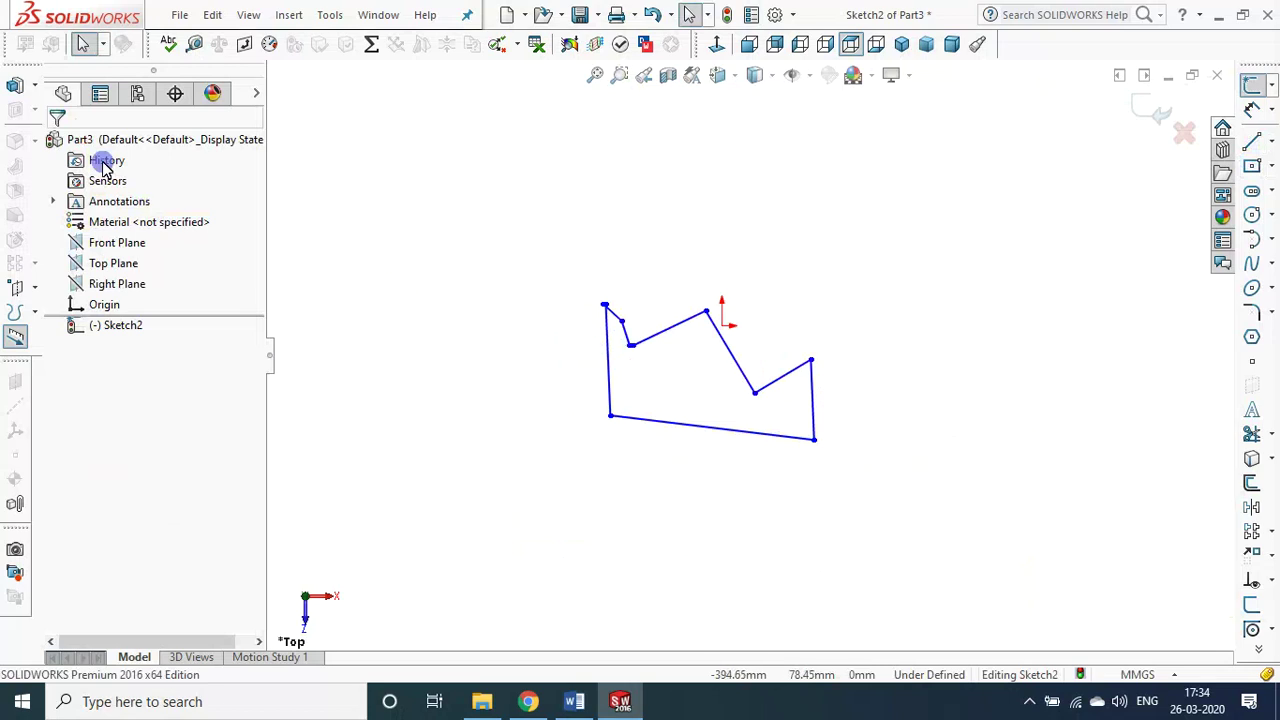
{"action": "left_click", "coordinate": [17, 80]}
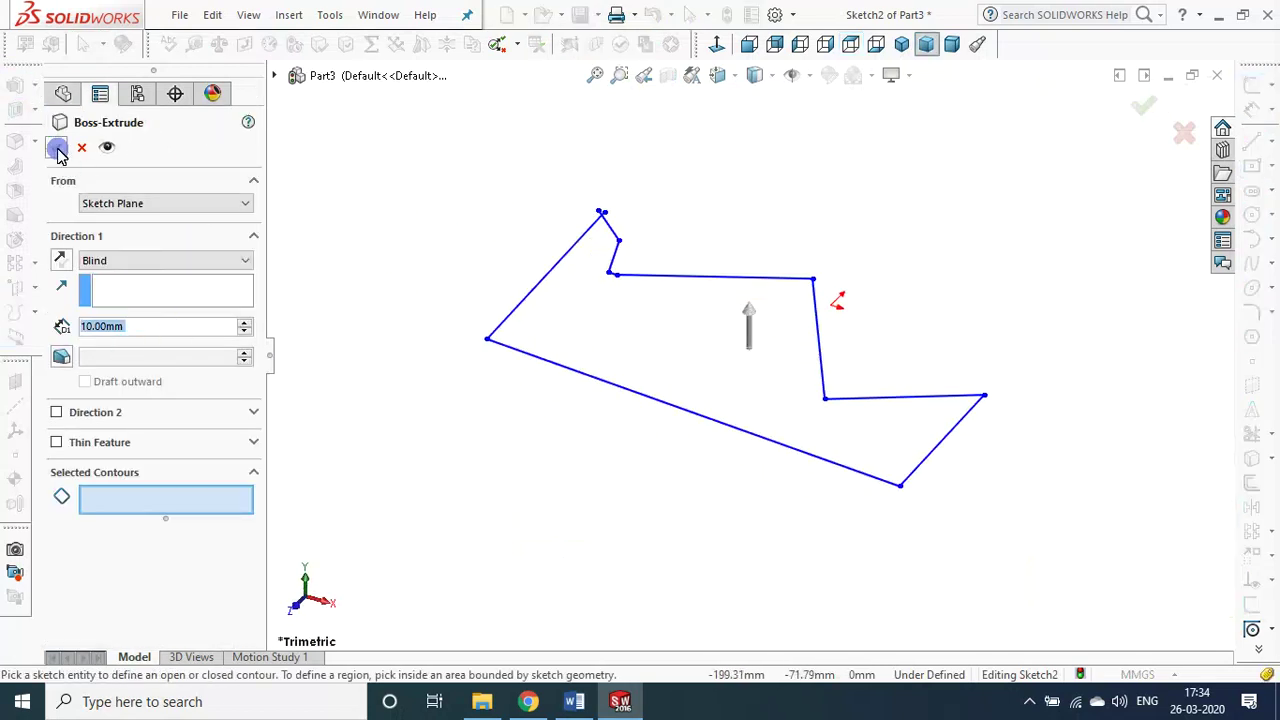
- Confirm the extrusion, dismiss the self-intersecting contour warning, cancel it, and return to Word
{"action": "left_click", "coordinate": [57, 149]}
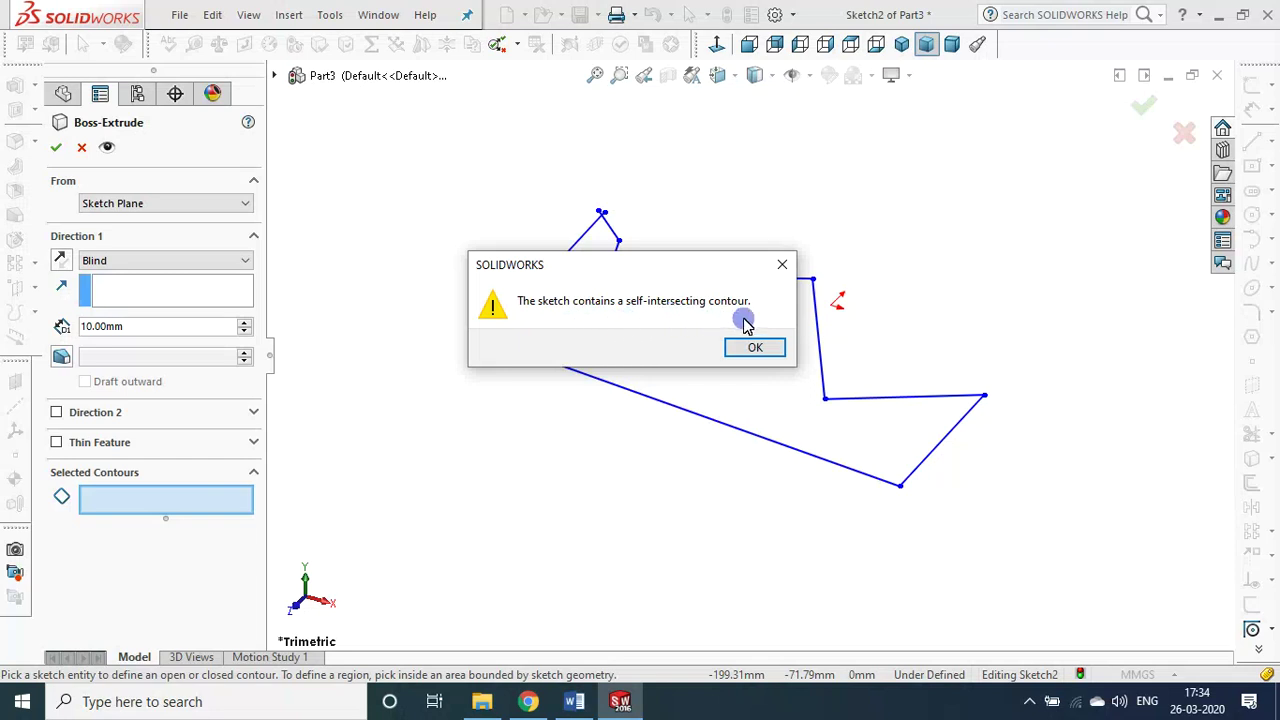
{"action": "left_click", "coordinate": [755, 347]}
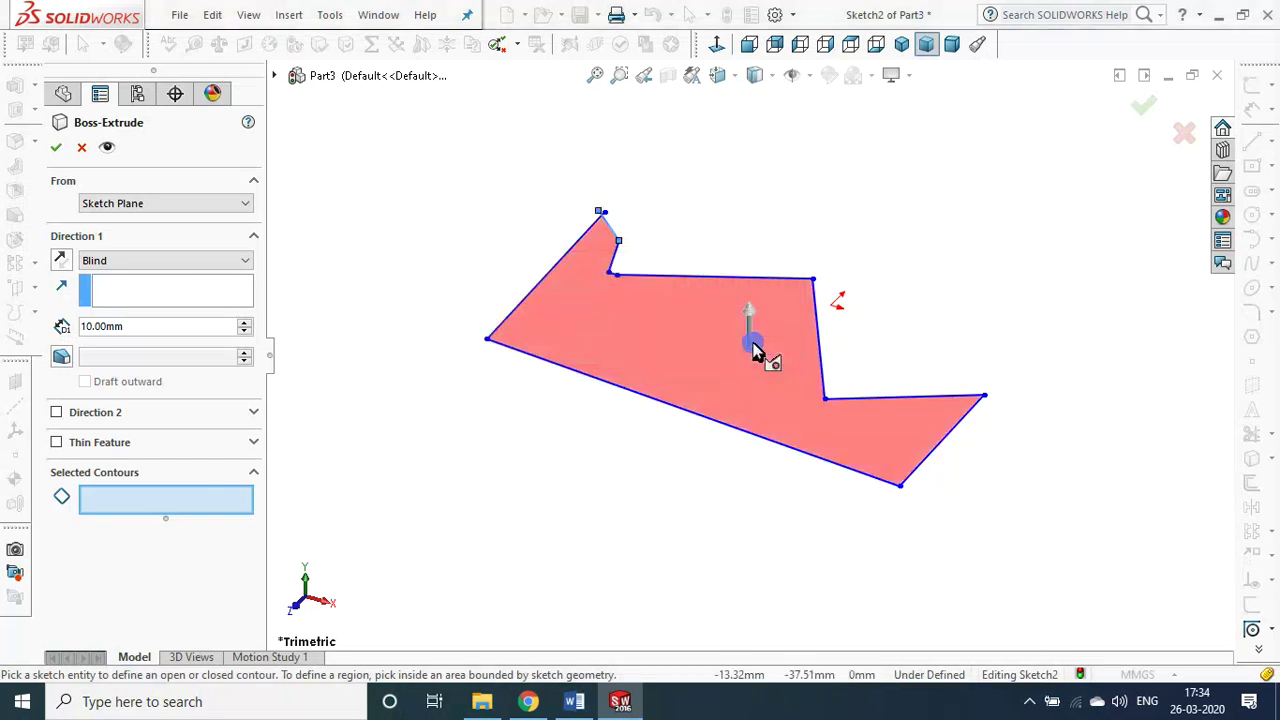
{"action": "key", "text": "Escape"}
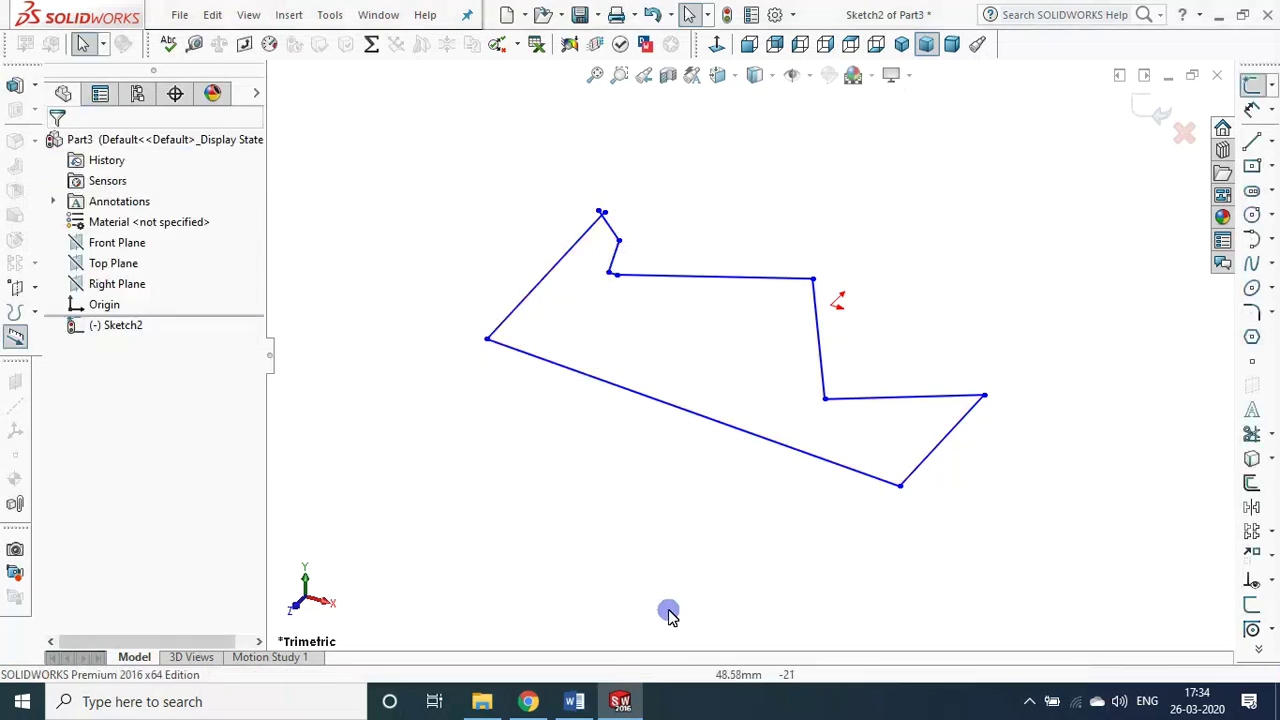
{"action": "left_click", "coordinate": [574, 701]}
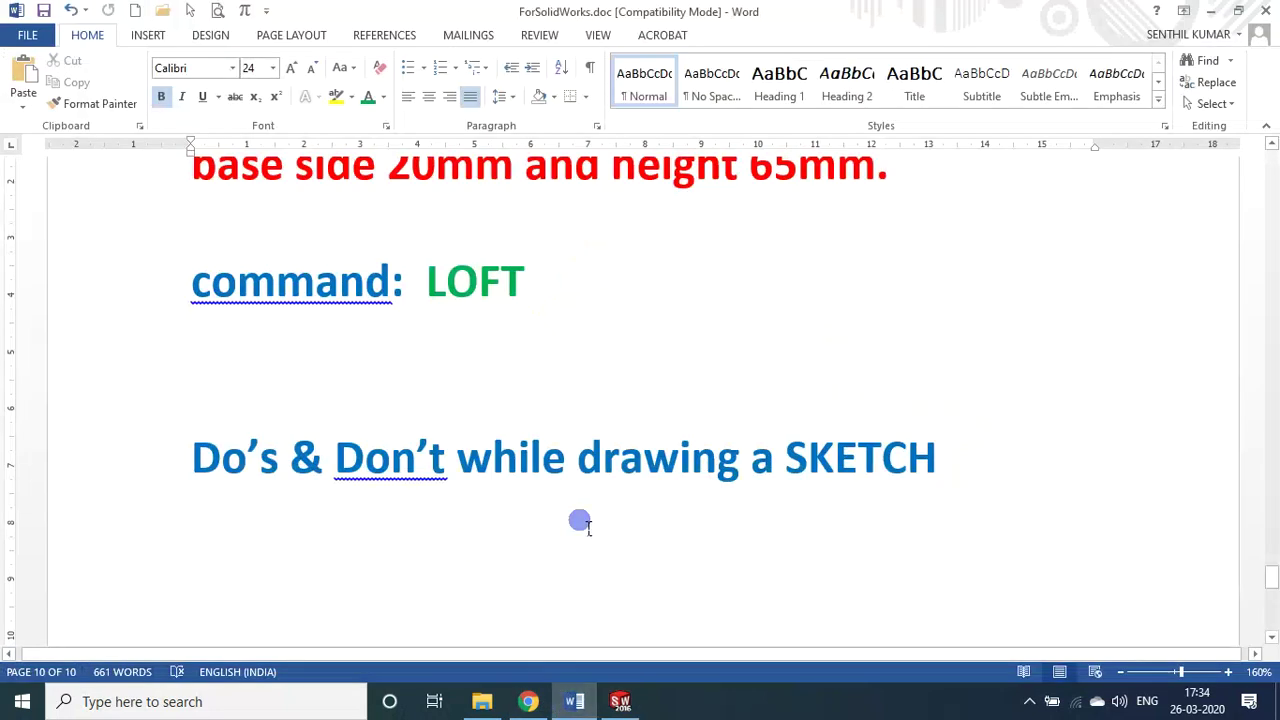
- Type the note 'sketch must be a closed profile' and add blank lines below
{"action": "type", "text": "sketch must be a cll"}
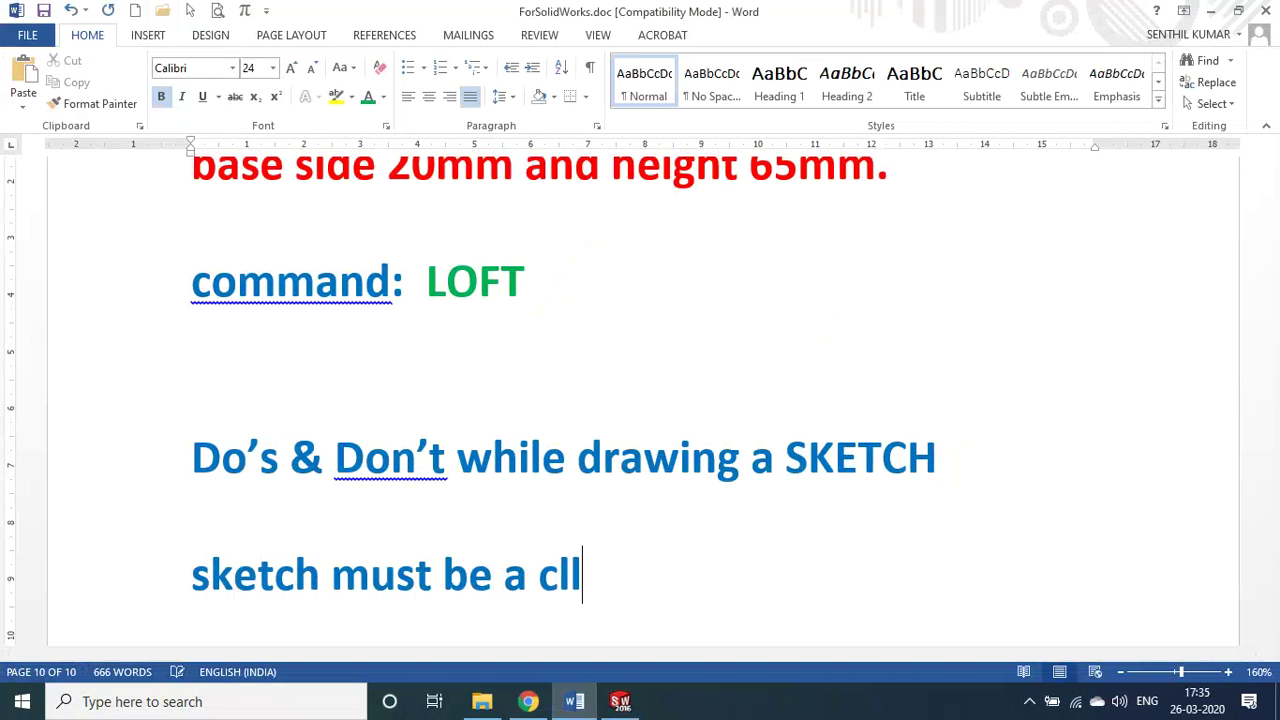
{"action": "key", "text": "BackSpace"}
{"action": "type", "text": "osed prov"}
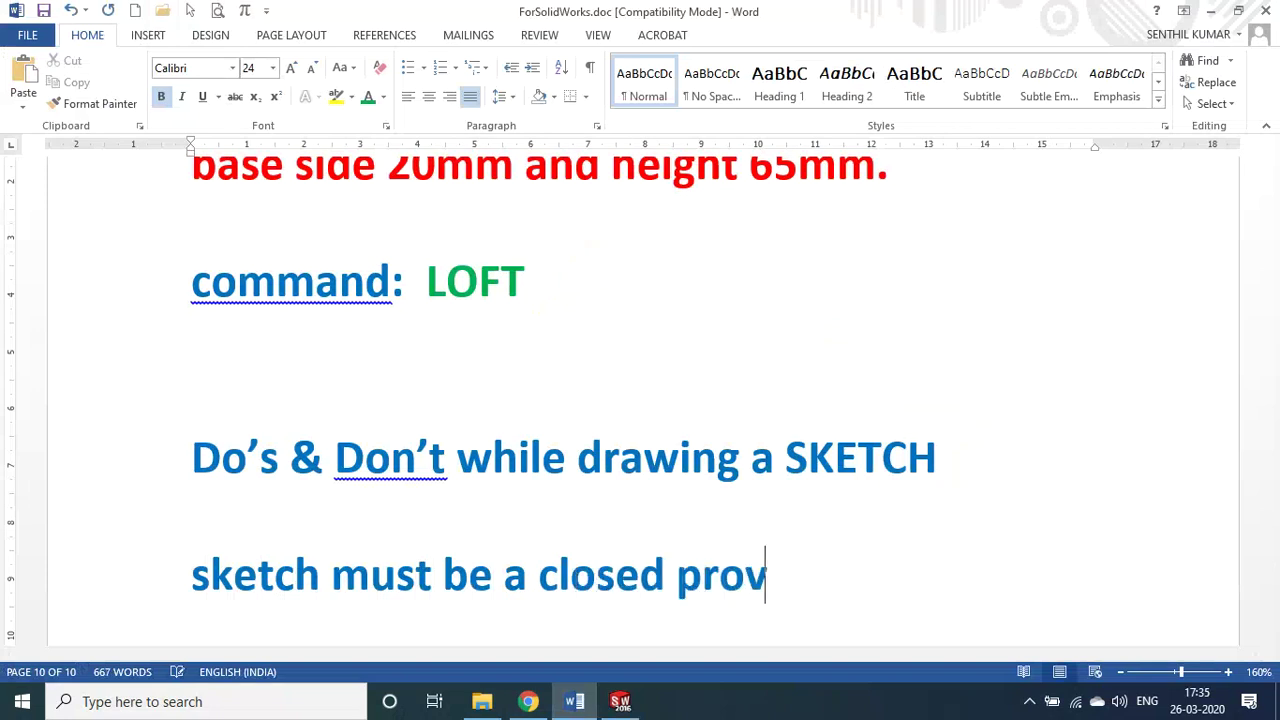
{"action": "type", "text": "file"}
{"action": "key", "text": "Return"}
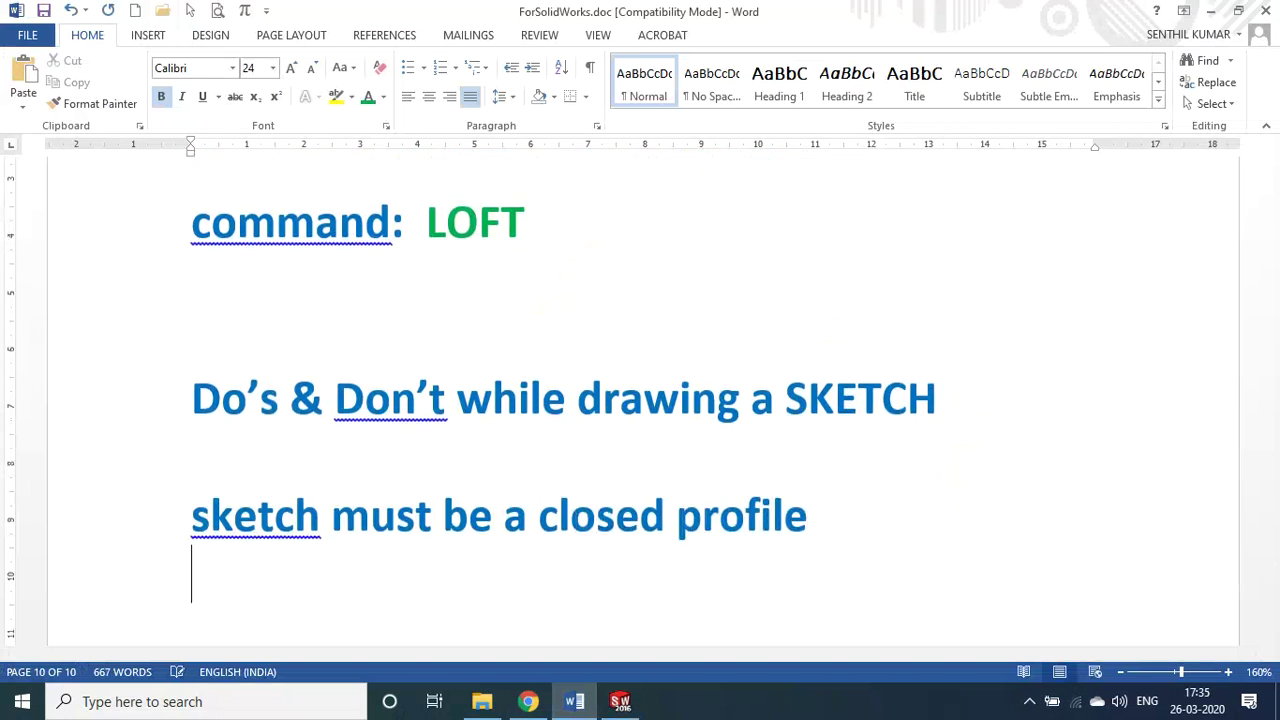
{"action": "key", "text": "Return"}
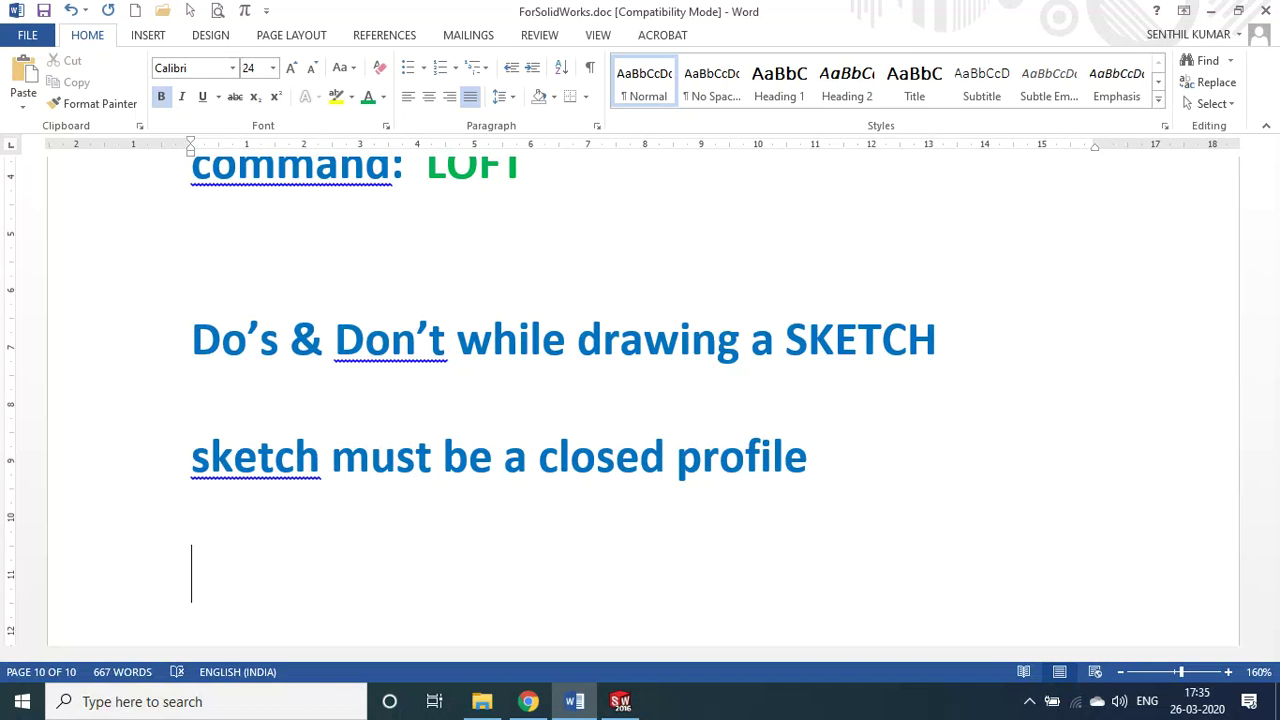
- Insert a Wingdings check mark after the note and begin the next note about crossed profiles
{"action": "left_click", "coordinate": [826, 456]}
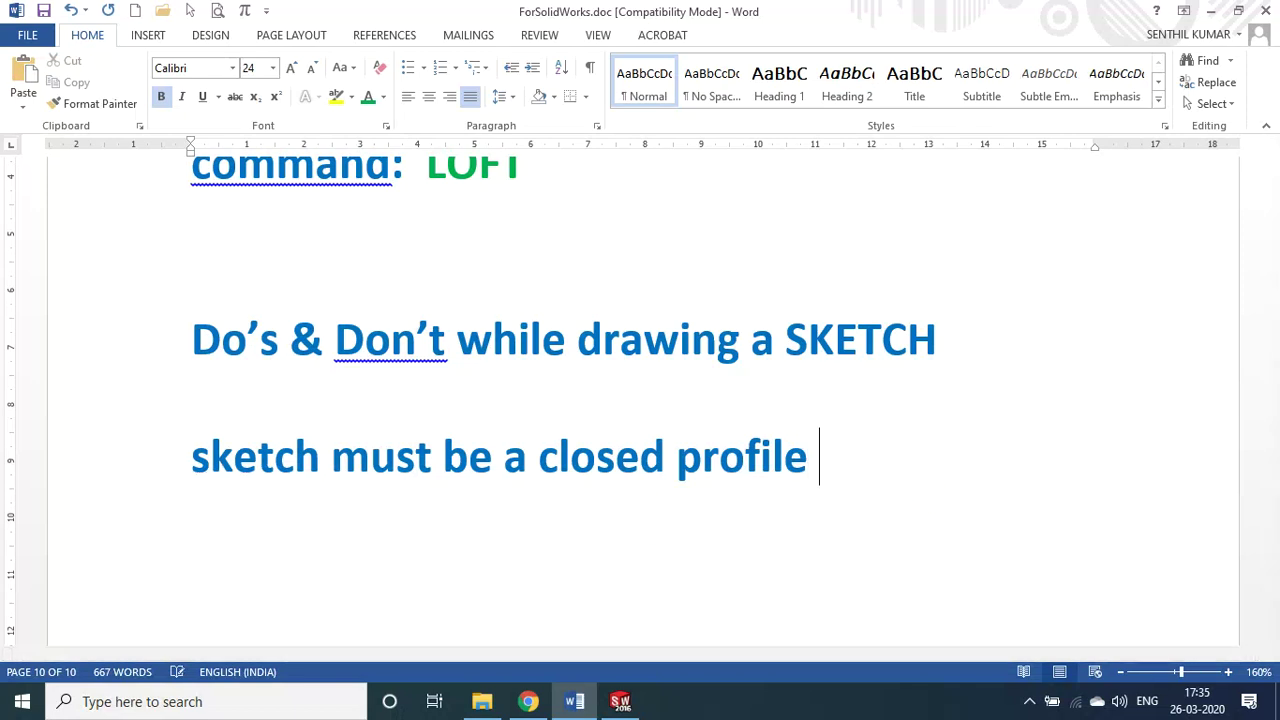
{"action": "key", "text": "alt+n"}
{"action": "key", "text": "u"}
{"action": "key", "text": "m"}
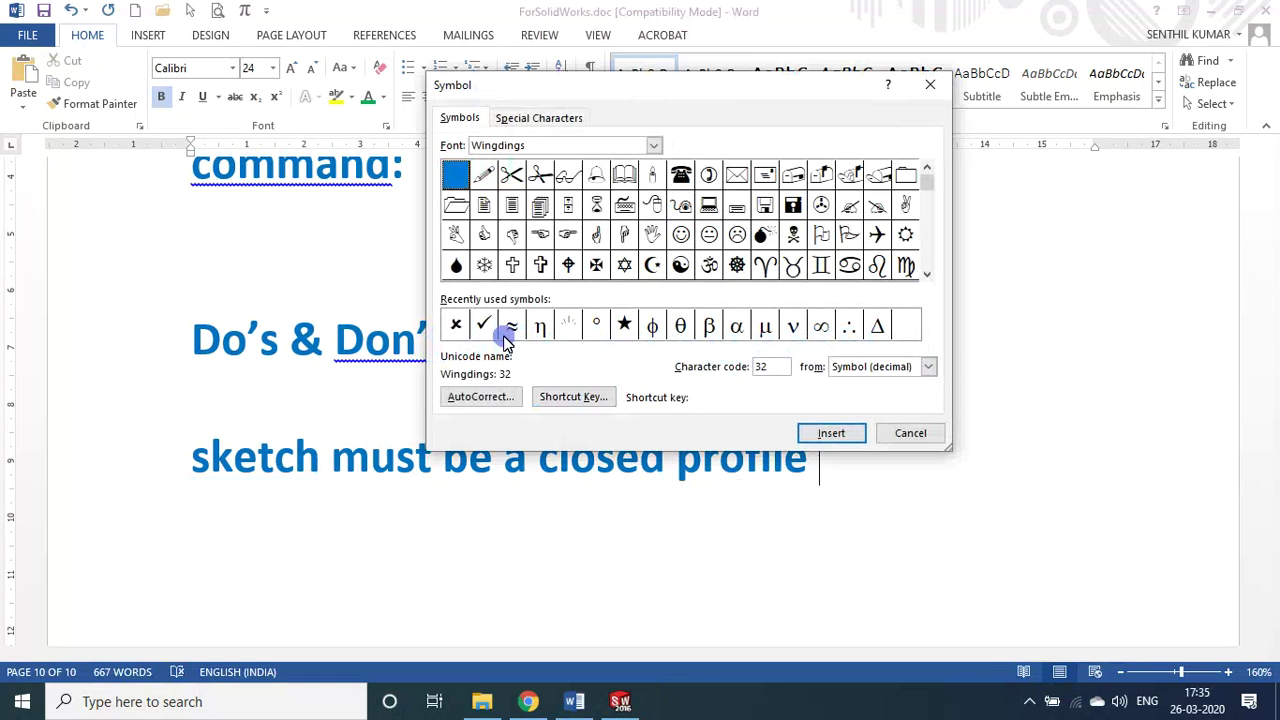
{"action": "double_click", "coordinate": [487, 326]}
{"action": "left_click", "coordinate": [910, 433]}
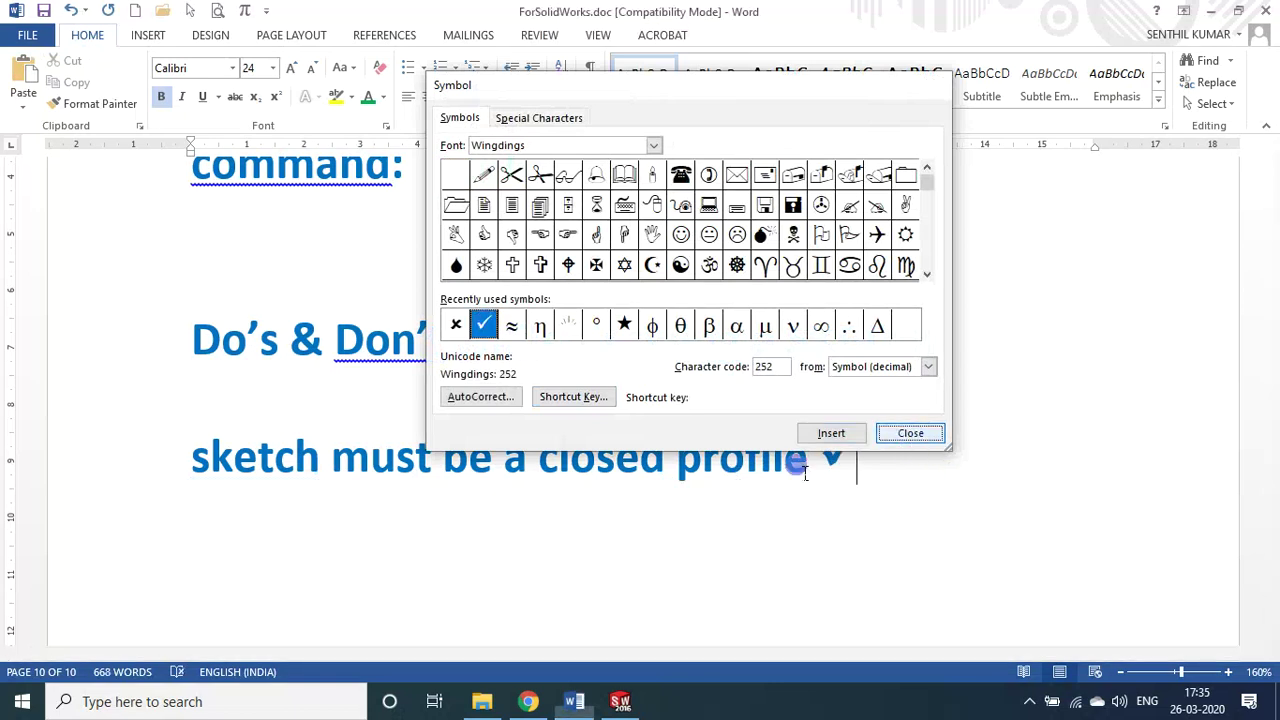
{"action": "key", "text": "Return"}
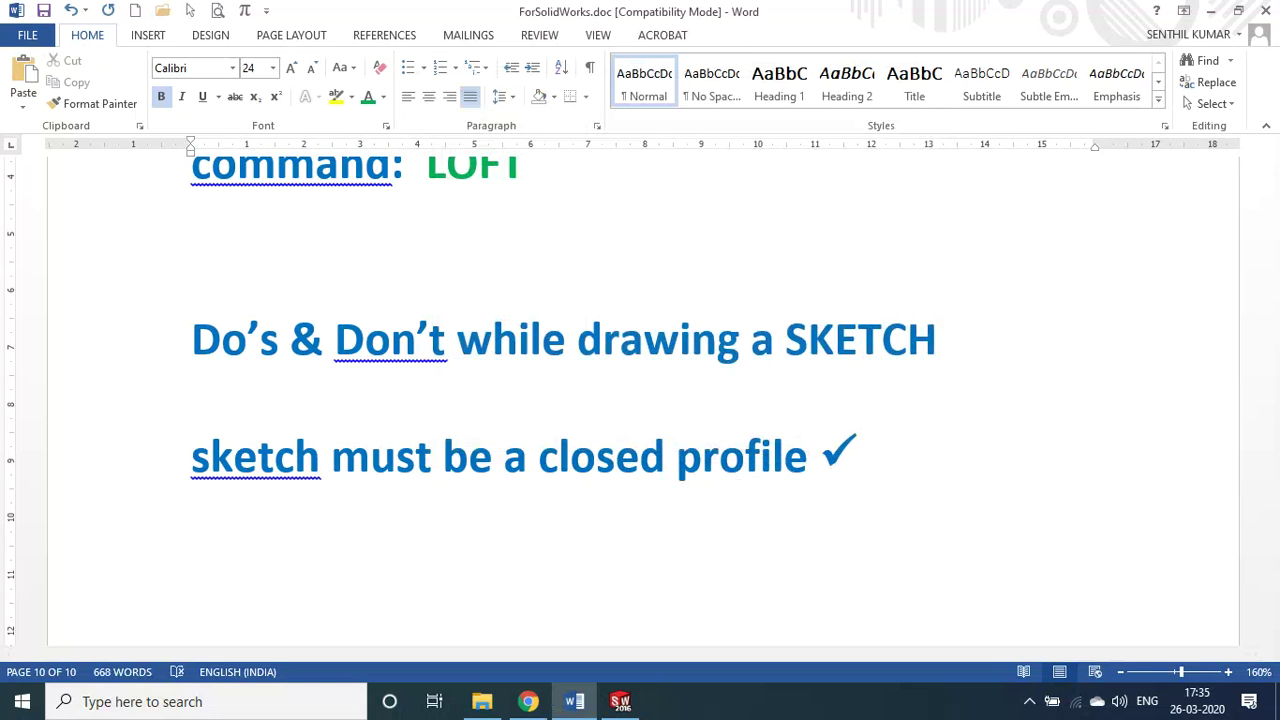
{"action": "type", "text": "crosed profi"}
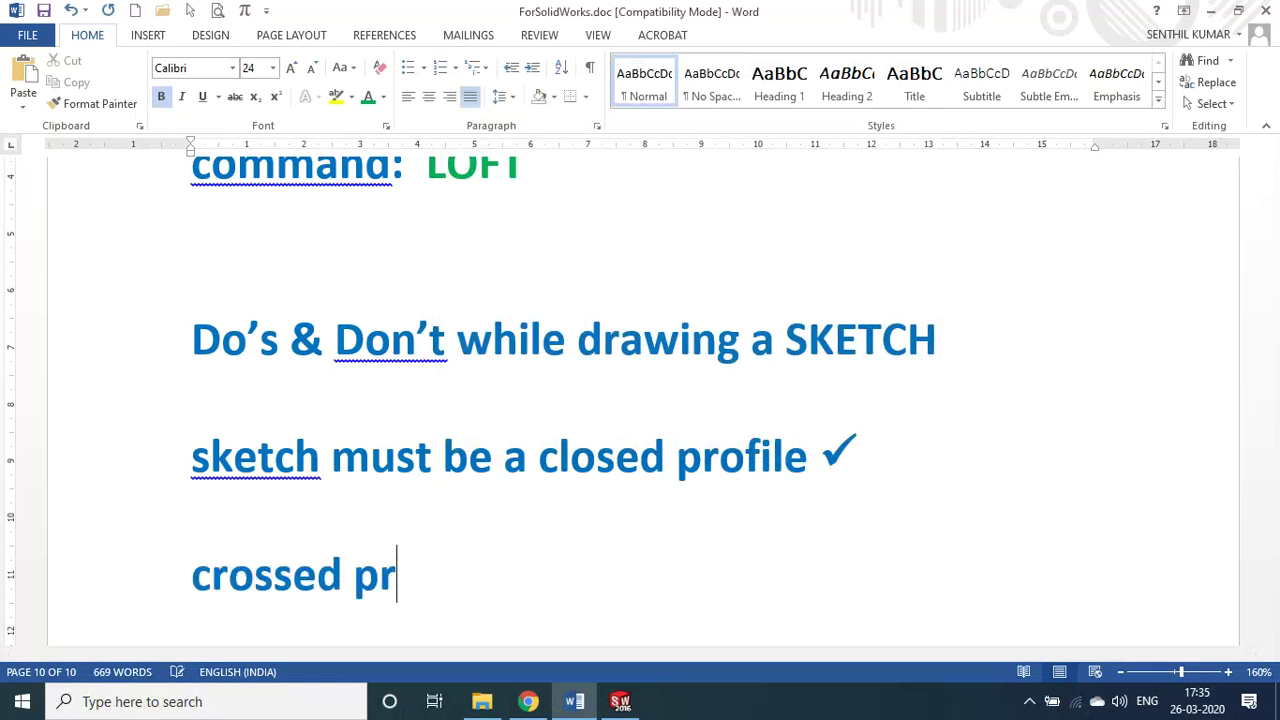
{"action": "type", "text": "le"}
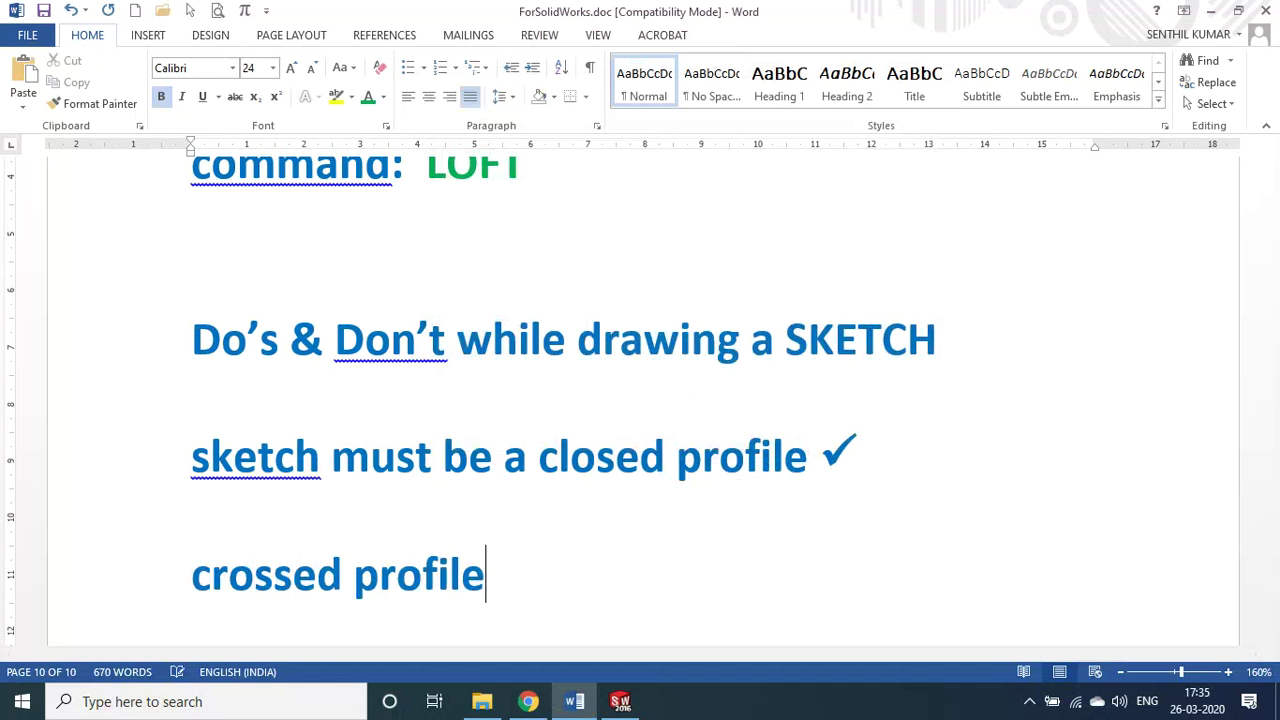
- Add an 'open profile' line and put a × after 'crossed profile'
{"action": "key", "text": "Return"}
{"action": "type", "text": "open"}
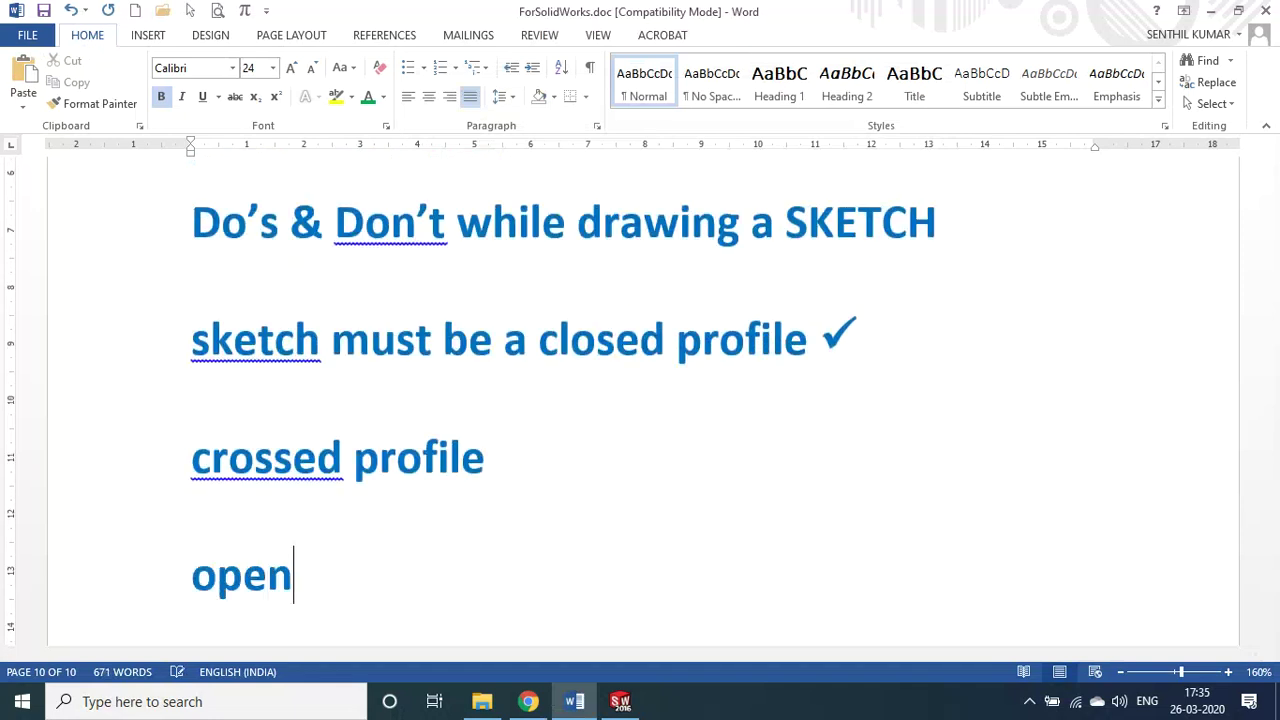
{"action": "type", "text": " profile"}
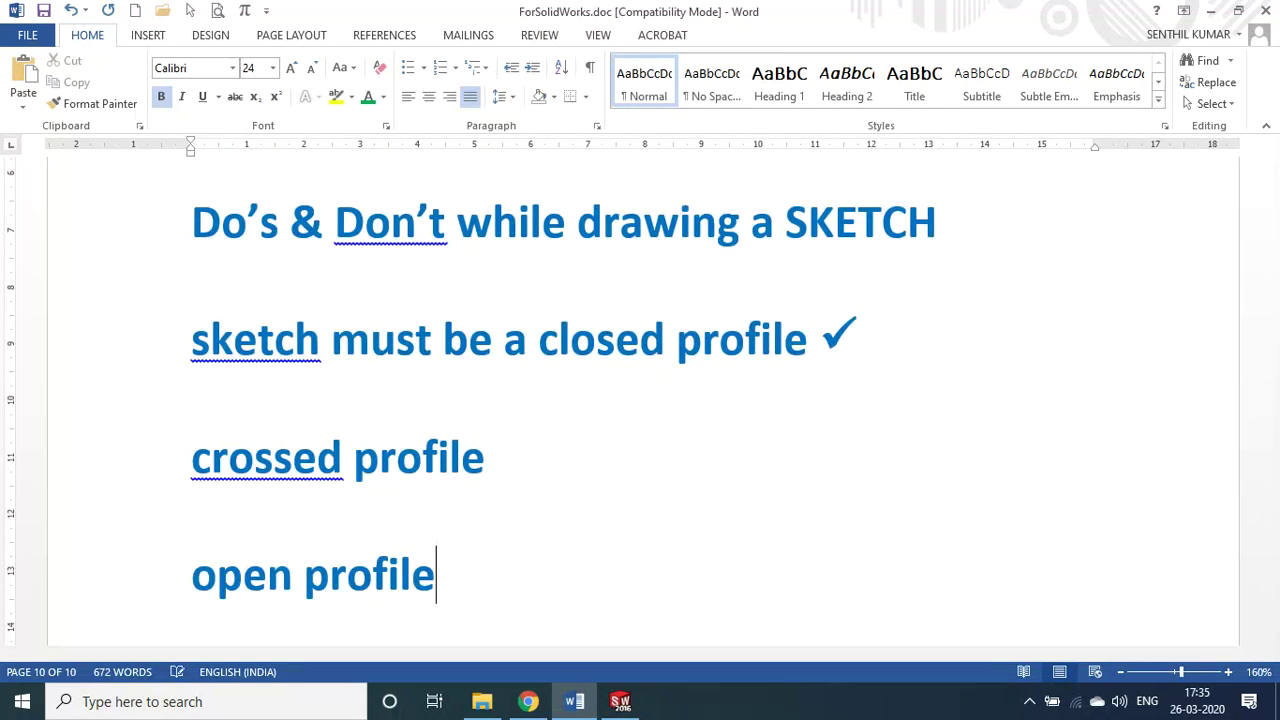
{"action": "left_click", "coordinate": [416, 608]}
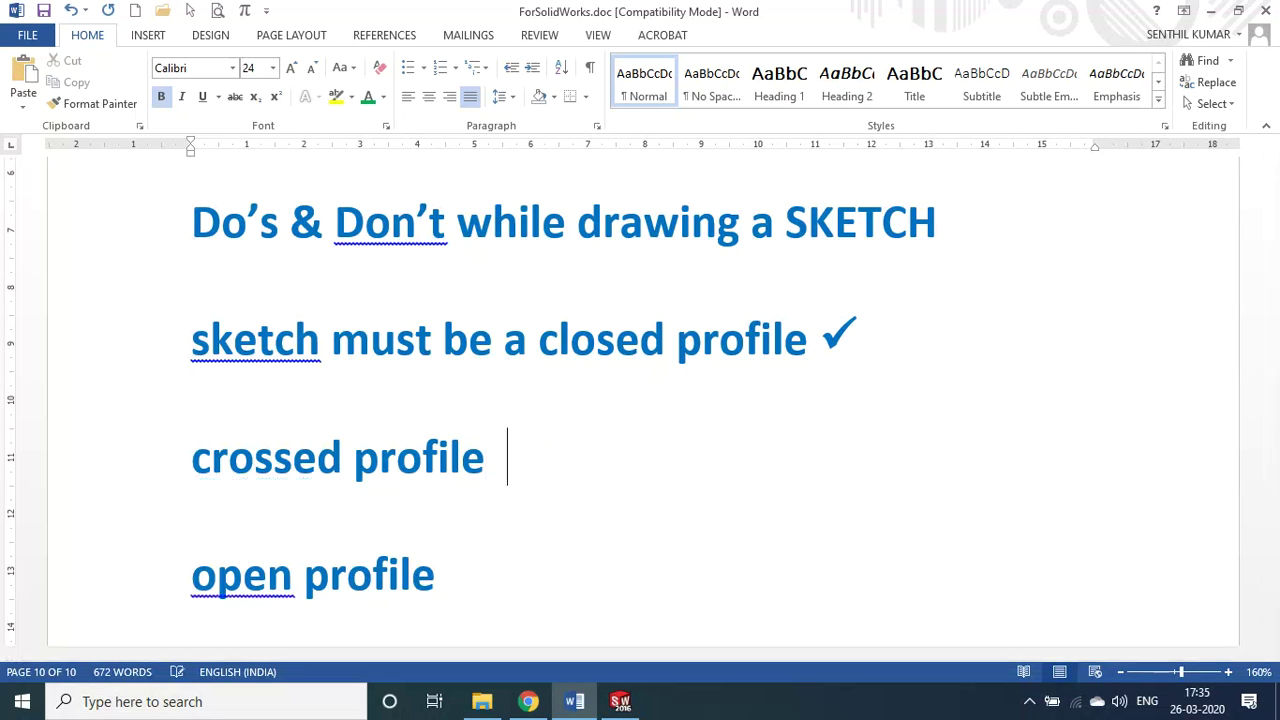
{"action": "key", "text": "alt+i"}
{"action": "key", "text": "s"}
{"action": "left_click", "coordinate": [486, 322]}
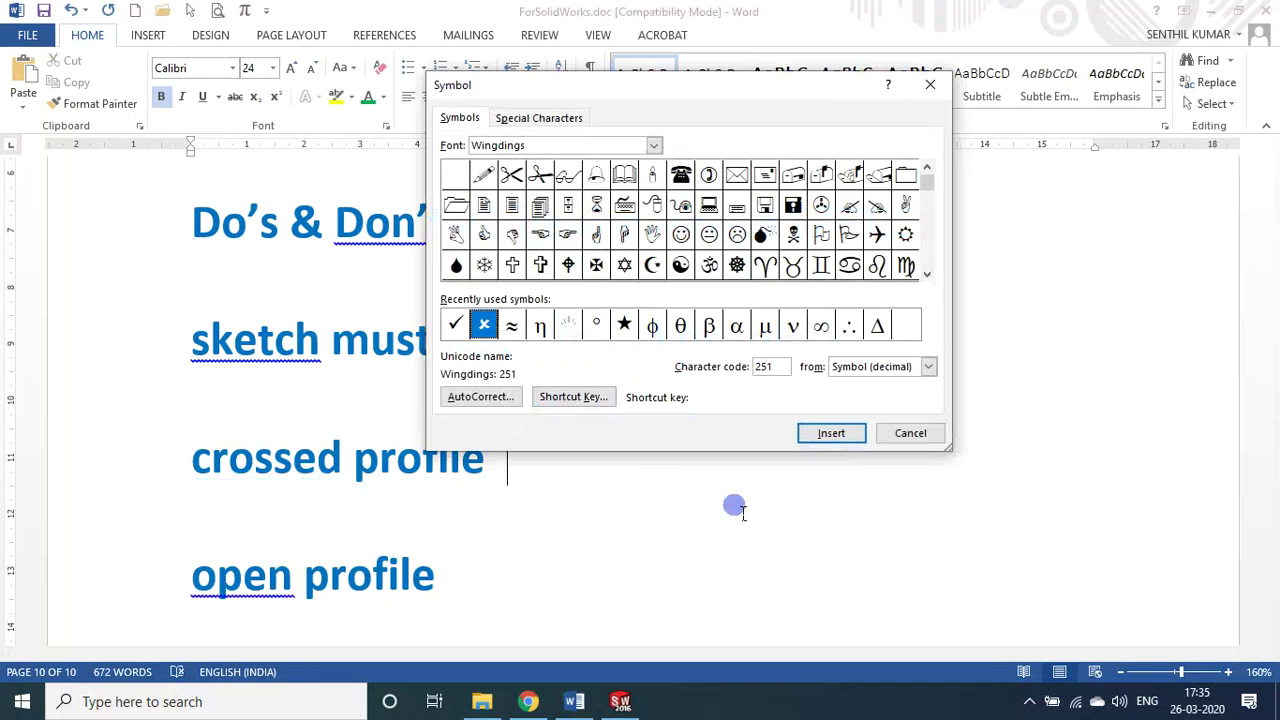
{"action": "left_click", "coordinate": [829, 435]}
{"action": "left_click", "coordinate": [505, 565]}
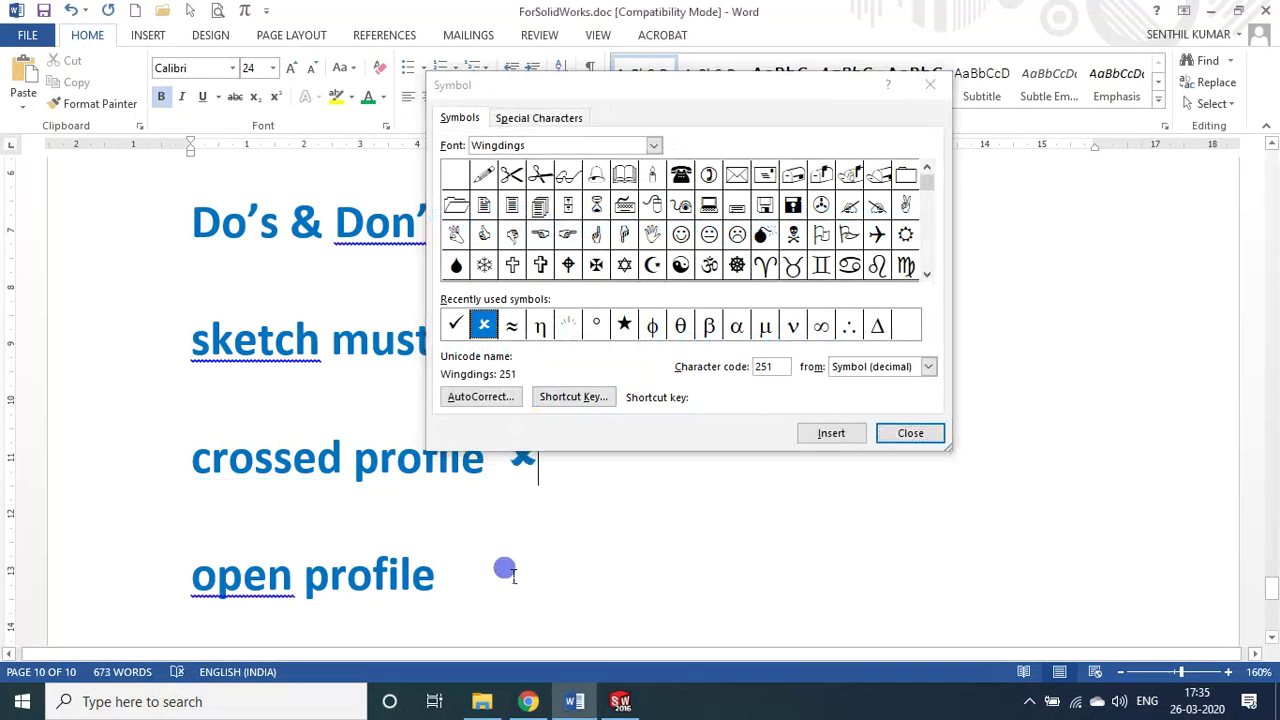
{"action": "left_click", "coordinate": [909, 432]}
- Mark 'open profile' with × / ✓ using the recent symbols
{"action": "left_click", "coordinate": [498, 578]}
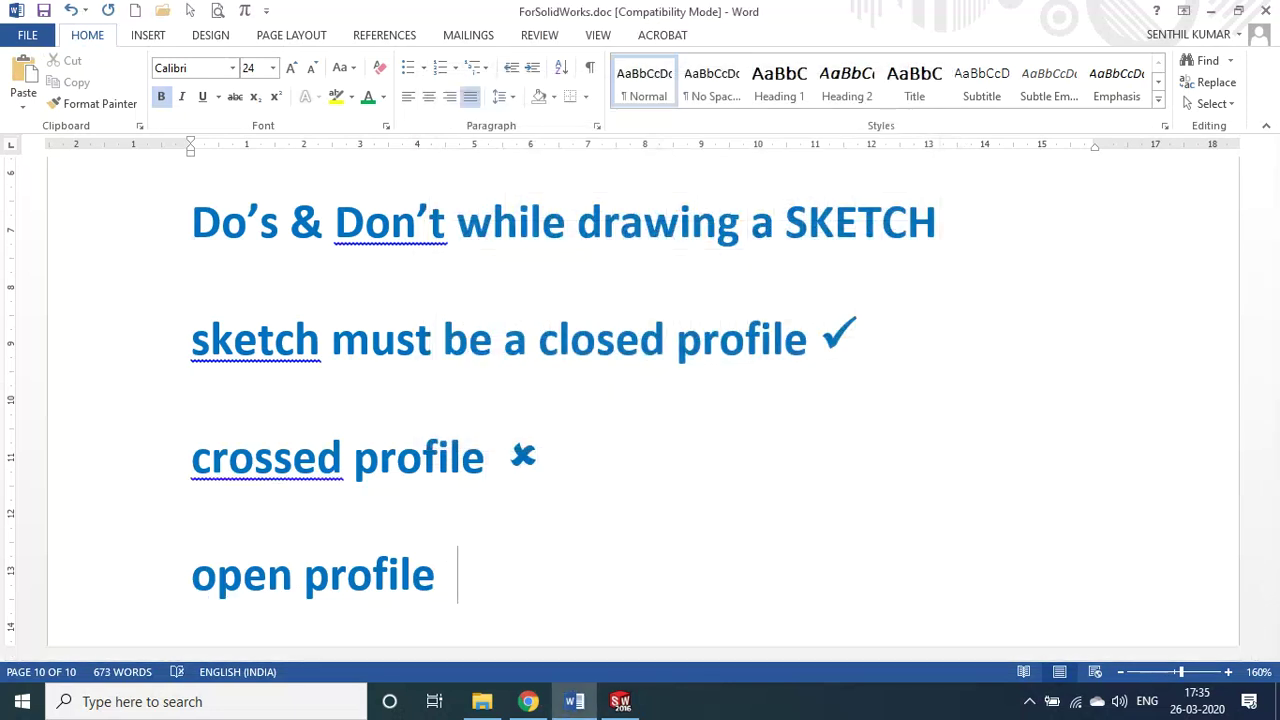
{"action": "key", "text": "alt+i"}
{"action": "key", "text": "s"}
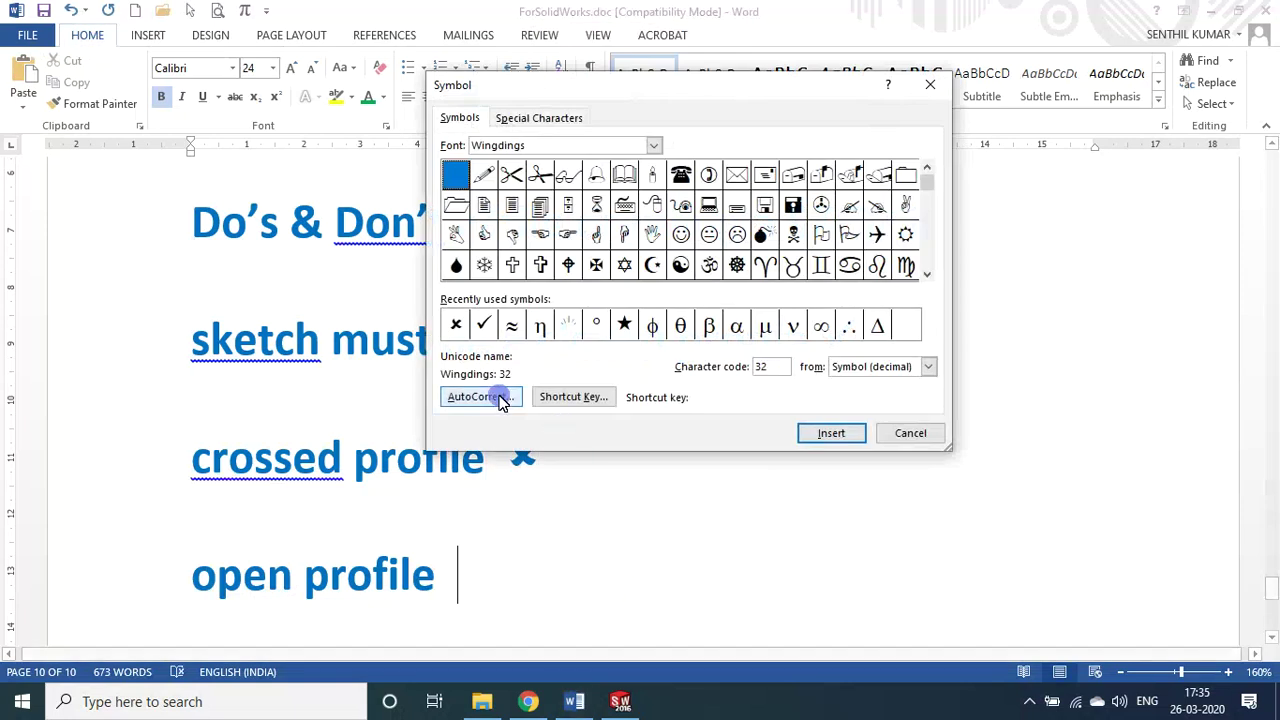
{"action": "left_click", "coordinate": [455, 325]}
{"action": "left_click", "coordinate": [831, 433]}
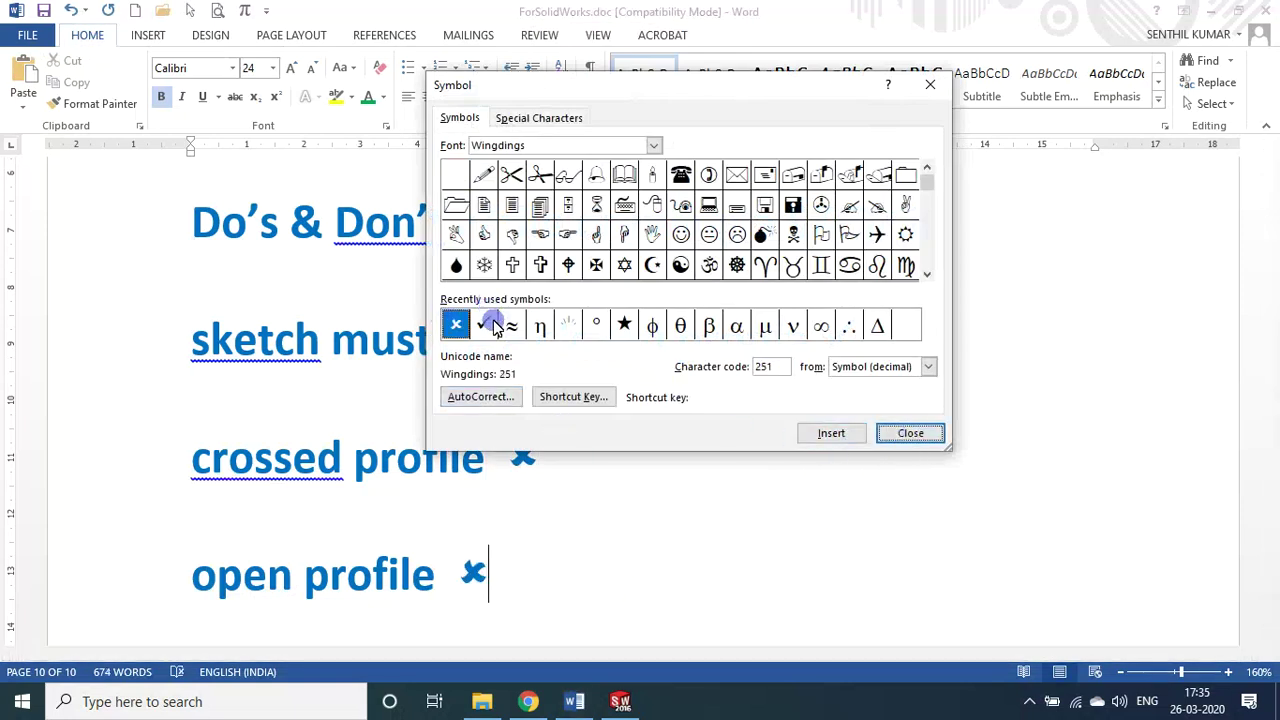
{"action": "left_click", "coordinate": [905, 434]}
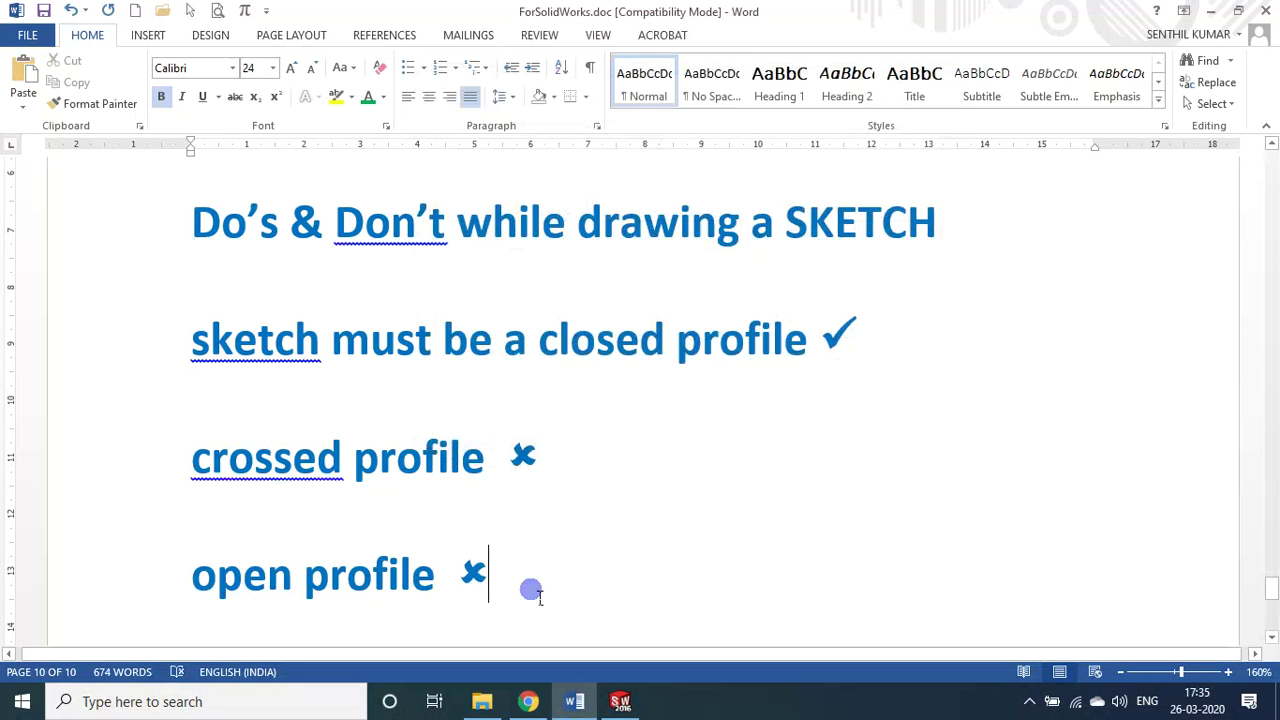
{"action": "left_click", "coordinate": [511, 585]}
{"action": "type", "text": "/"}
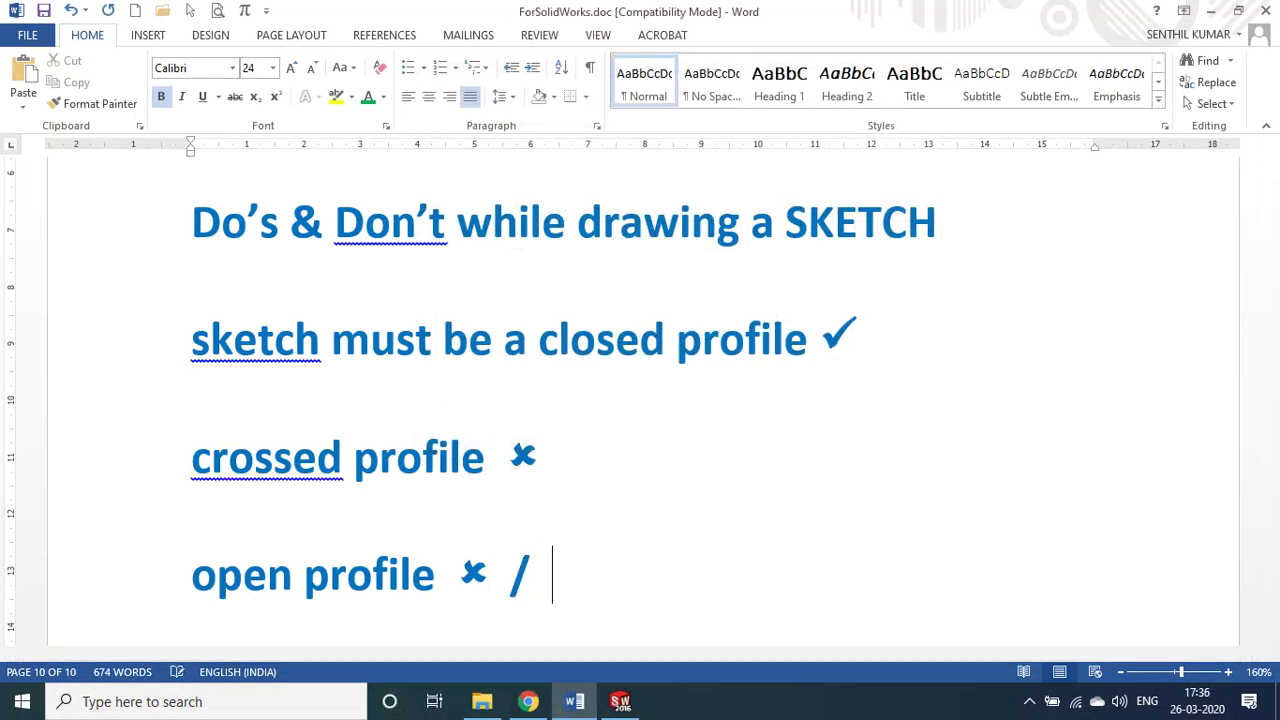
{"action": "key", "text": "alt+i"}
{"action": "key", "text": "s"}
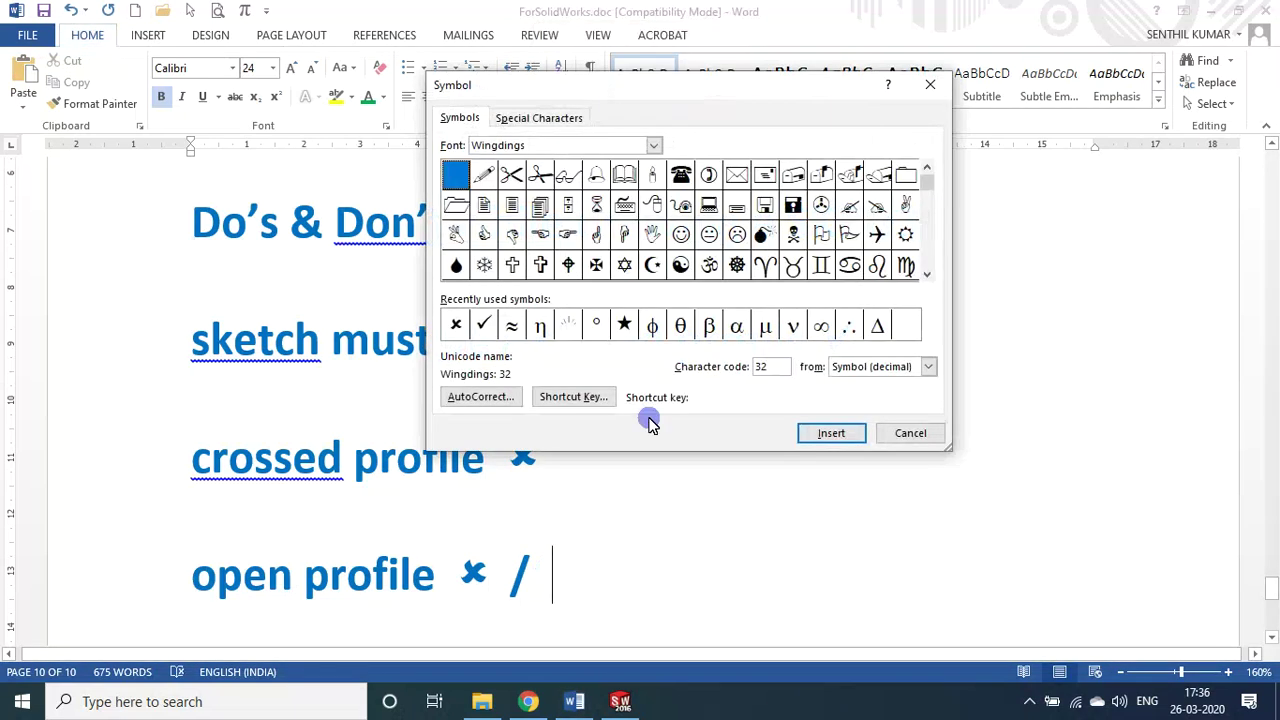
{"action": "left_click", "coordinate": [483, 325]}
{"action": "left_click", "coordinate": [822, 436]}
{"action": "left_click", "coordinate": [905, 433]}
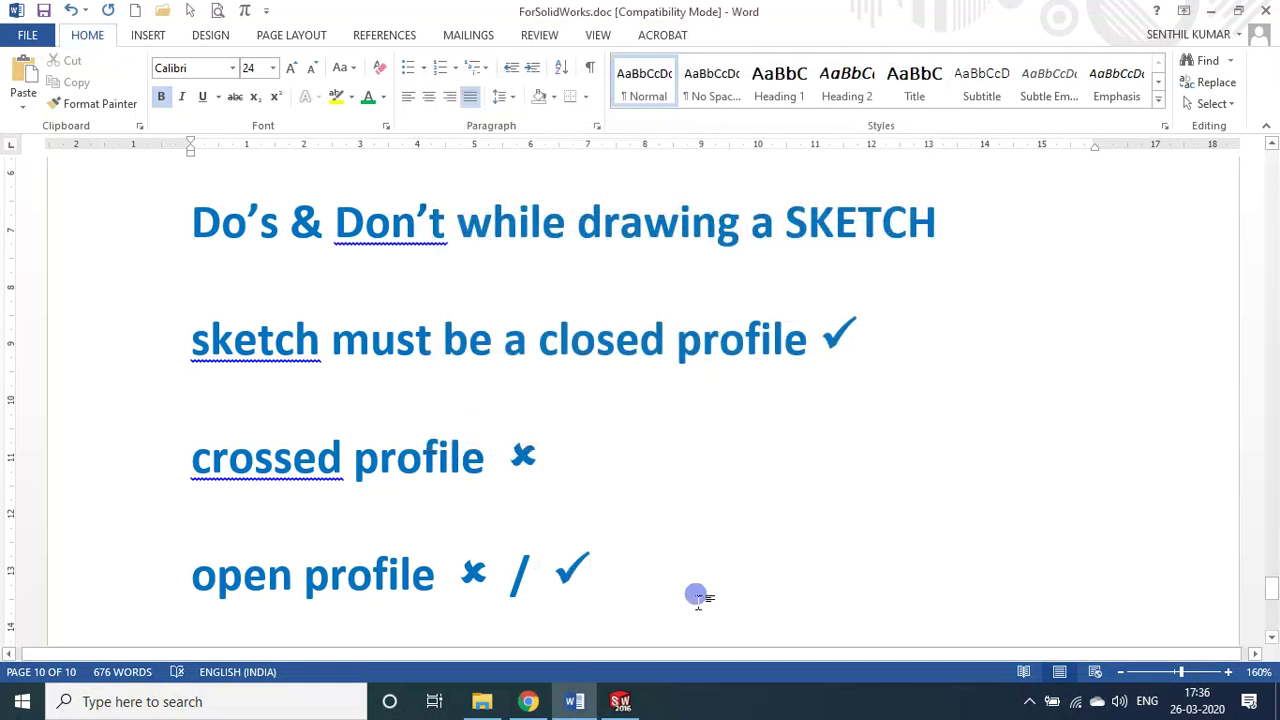
- Highlight the closed-profile requirement, then return to Sketch2 in SOLIDWORKS
{"action": "scroll", "coordinate": [497, 470], "scroll_direction": "down", "scroll_amount": 2}
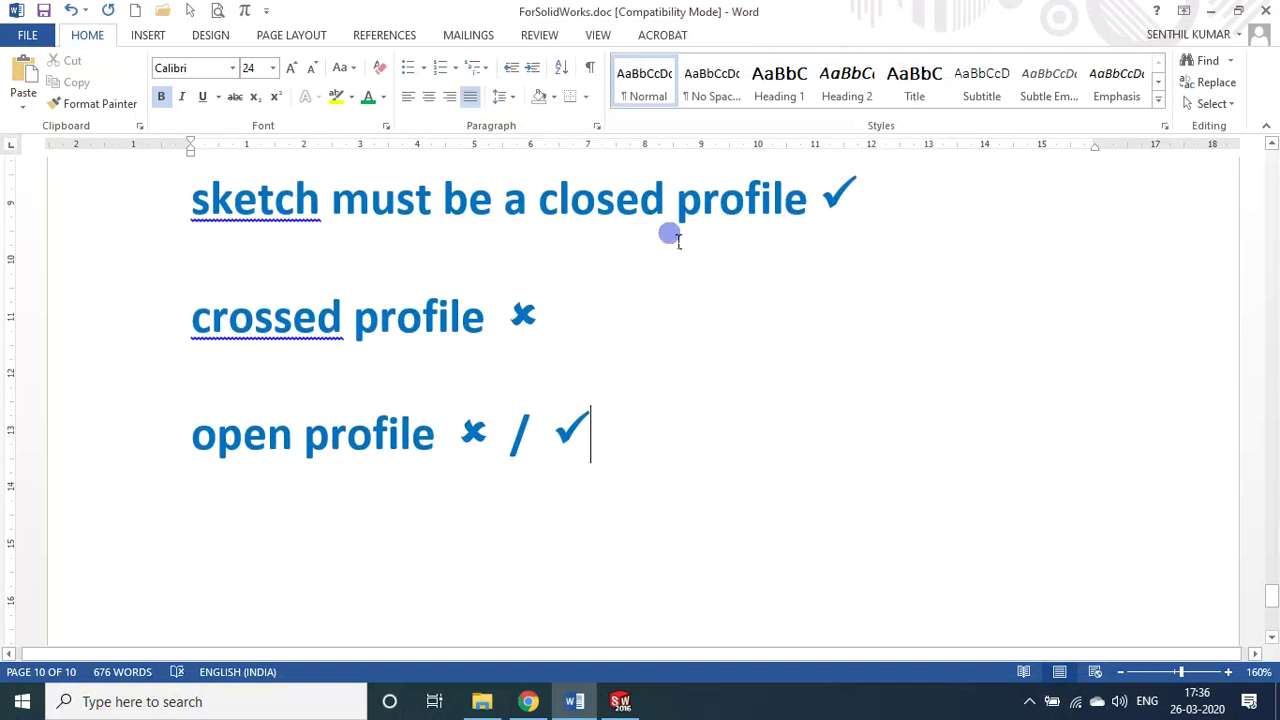
{"action": "scroll", "coordinate": [770, 190], "scroll_direction": "up", "scroll_amount": 2}
{"action": "left_click", "coordinate": [165, 335]}
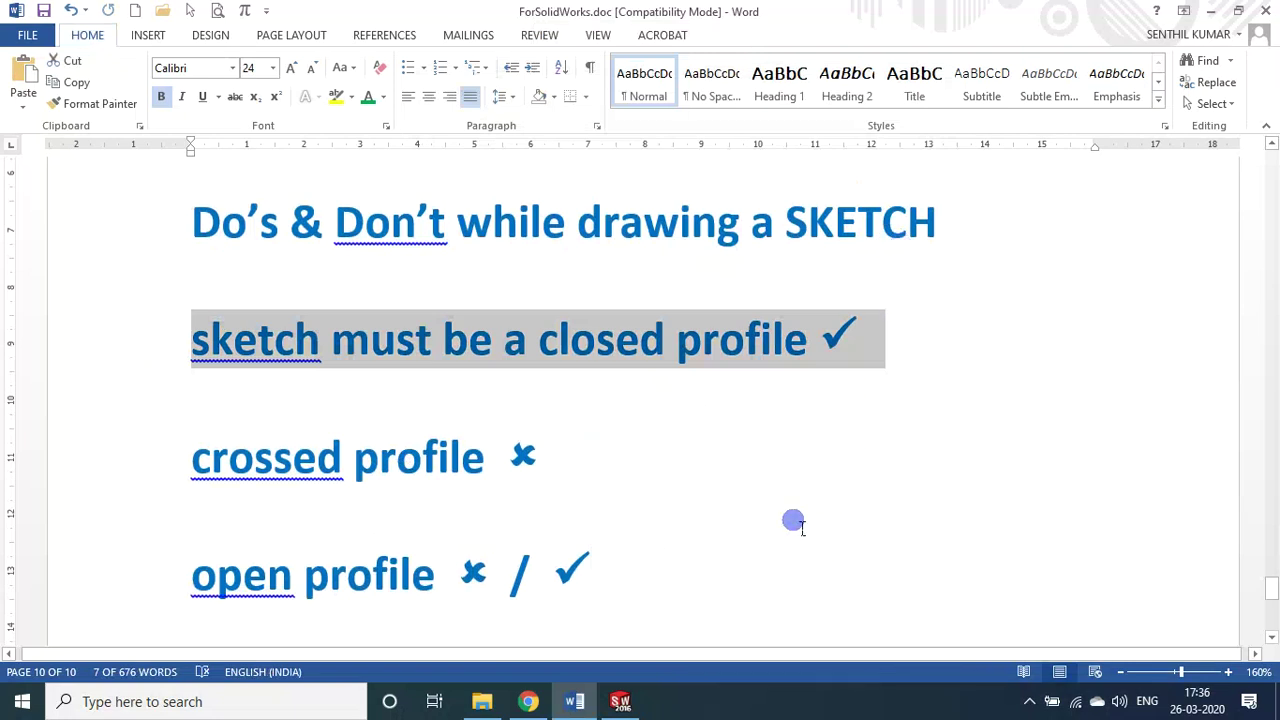
{"action": "key", "text": "alt+Tab"}
{"action": "scroll", "coordinate": [608, 237], "scroll_direction": "down", "scroll_amount": 2}
{"action": "scroll", "coordinate": [660, 237], "scroll_direction": "down", "scroll_amount": 3}
{"action": "scroll", "coordinate": [817, 277], "scroll_direction": "down", "scroll_amount": 2}
- Bring the sketch's top corner into view and check its two loose endpoints
{"action": "key", "text": "ctrl+Right"}
{"action": "key", "text": "ctrl+Down"}
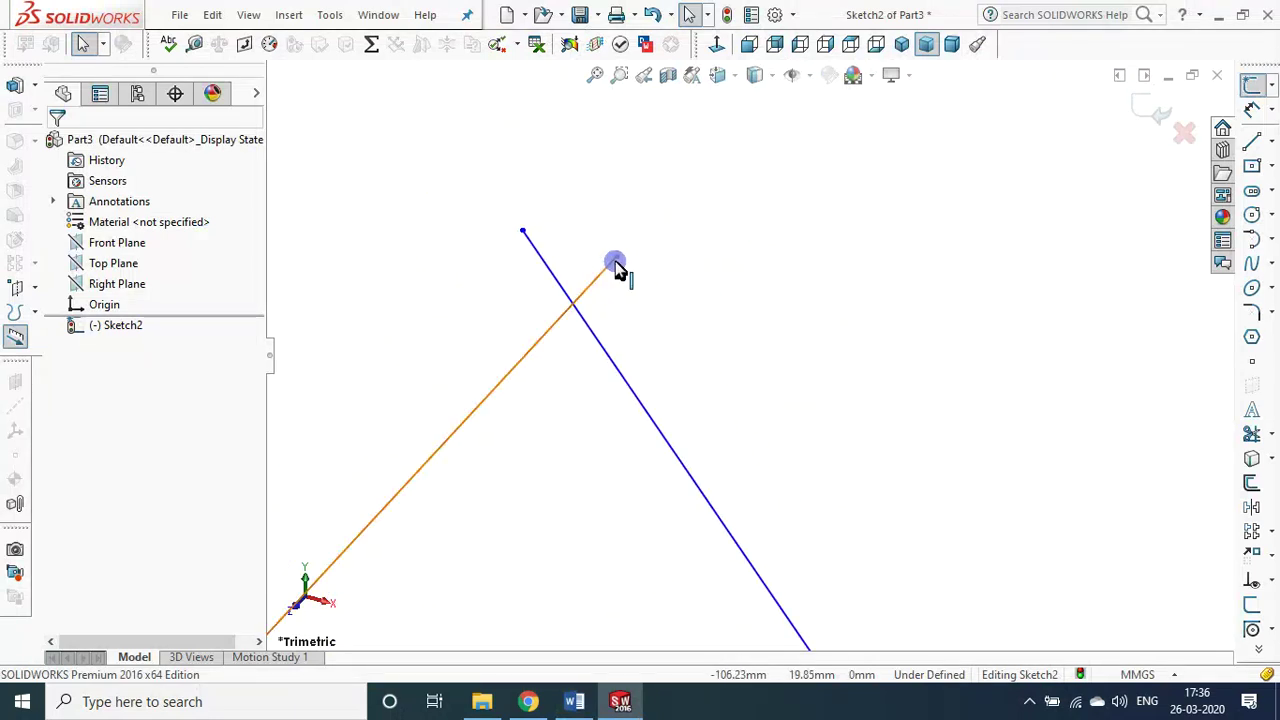
{"action": "left_click", "coordinate": [617, 259]}
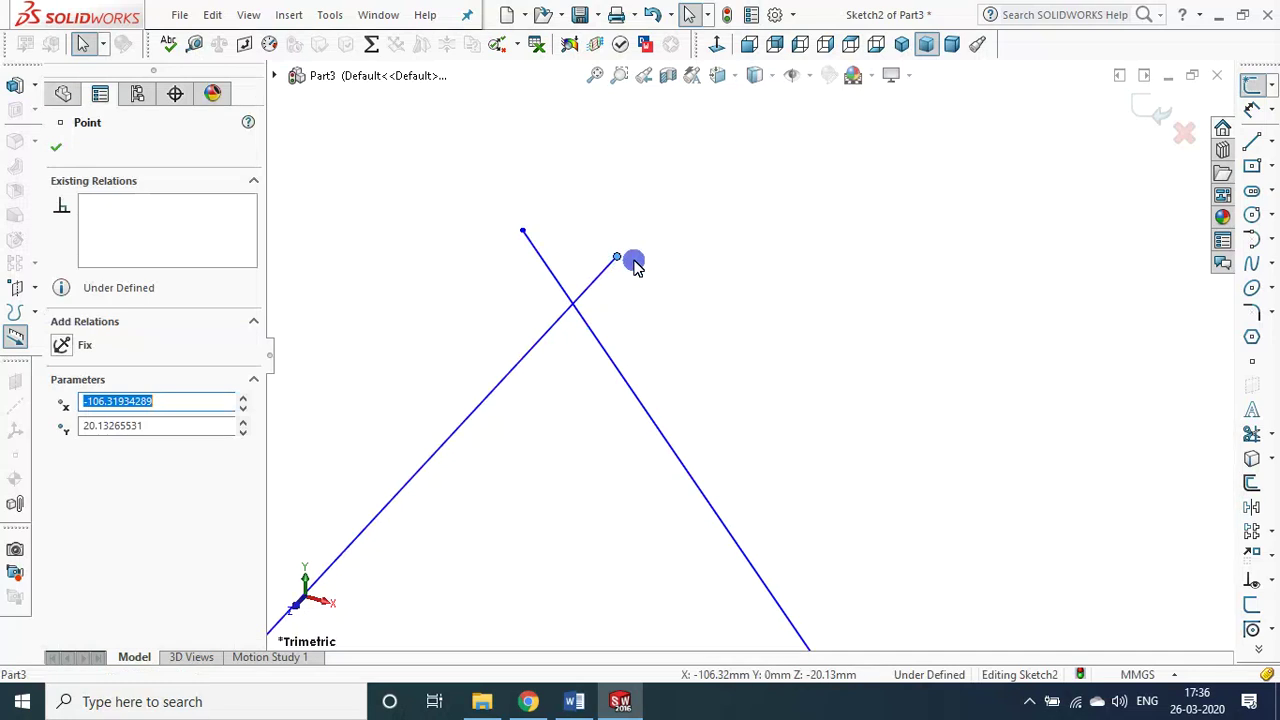
{"action": "left_click", "coordinate": [527, 233], "text": "ctrl"}
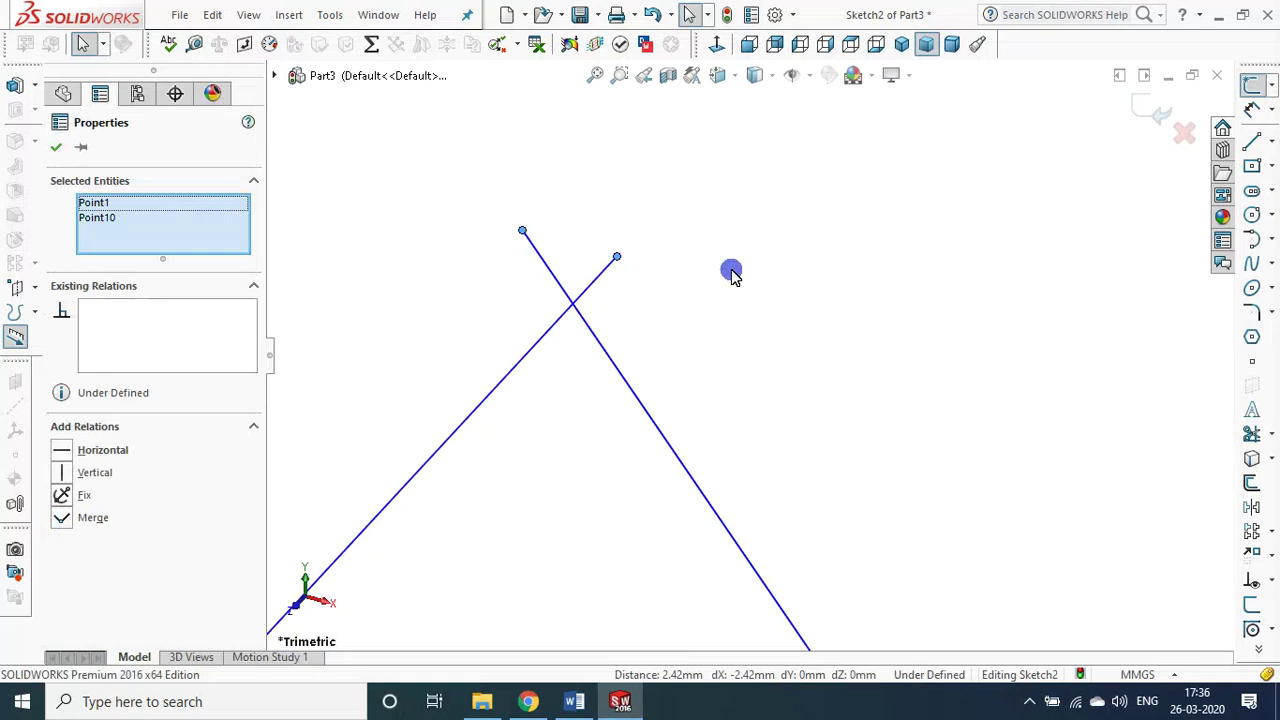
{"action": "left_click", "coordinate": [782, 304]}
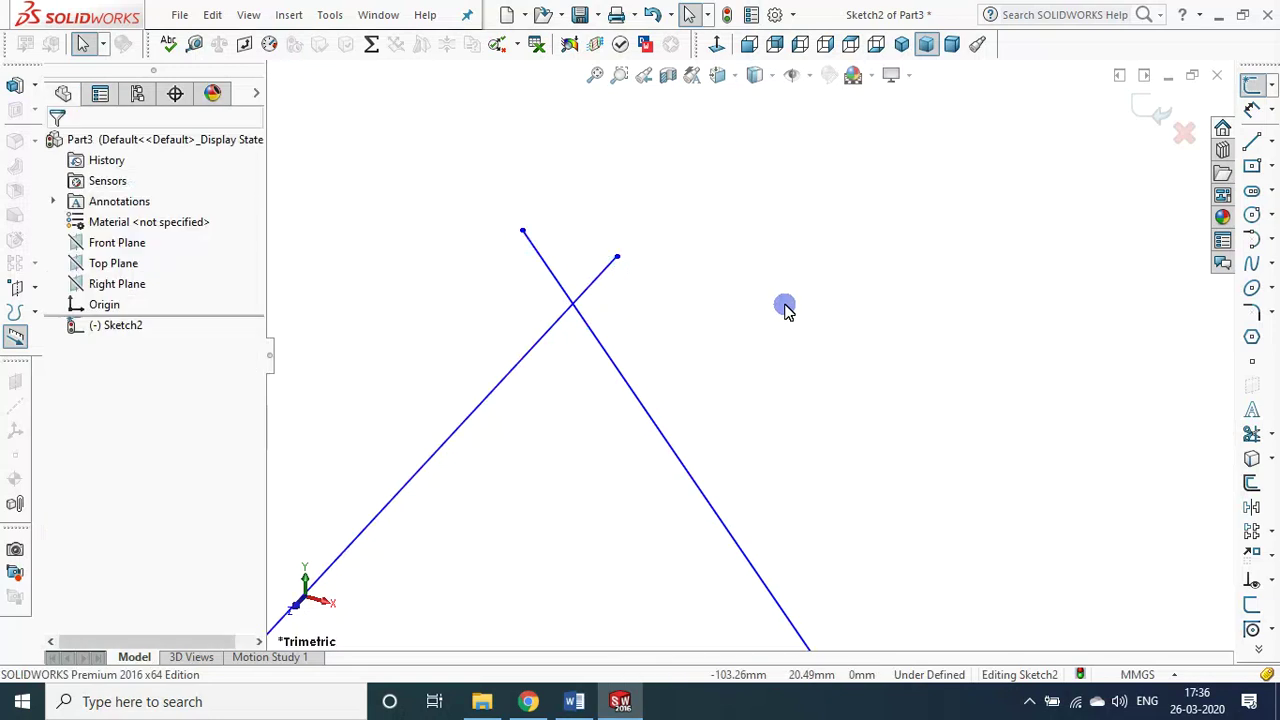
- Trim both overlapping stubs at the top corner, then test an extrusion and undo it
{"action": "left_click", "coordinate": [1250, 433]}
{"action": "left_click", "coordinate": [600, 274]}
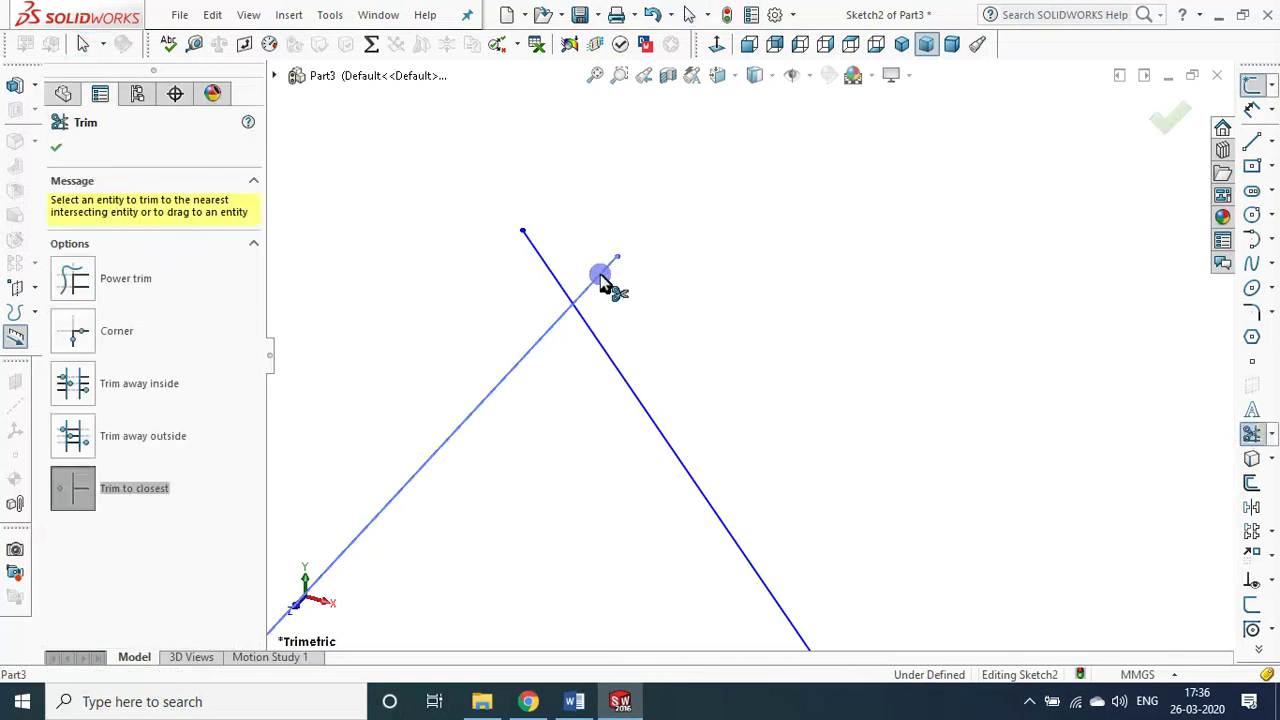
{"action": "left_click", "coordinate": [540, 262]}
{"action": "key", "text": "Escape"}
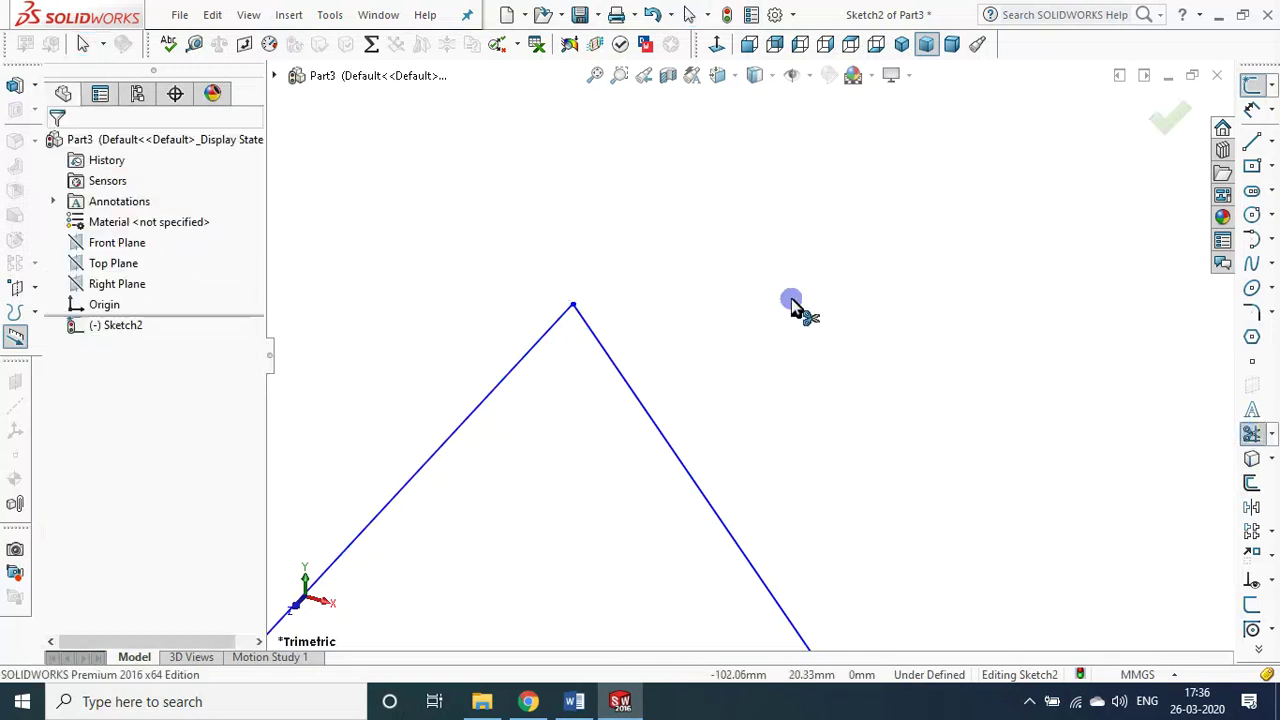
{"action": "scroll", "coordinate": [803, 363], "scroll_direction": "up", "scroll_amount": 2}
{"action": "scroll", "coordinate": [697, 434], "scroll_direction": "up", "scroll_amount": 3}
{"action": "scroll", "coordinate": [634, 323], "scroll_direction": "down", "scroll_amount": 3}
{"action": "scroll", "coordinate": [782, 393], "scroll_direction": "down", "scroll_amount": 2}
{"action": "scroll", "coordinate": [782, 393], "scroll_direction": "down", "scroll_amount": 1}
{"action": "scroll", "coordinate": [820, 392], "scroll_direction": "up", "scroll_amount": 5}
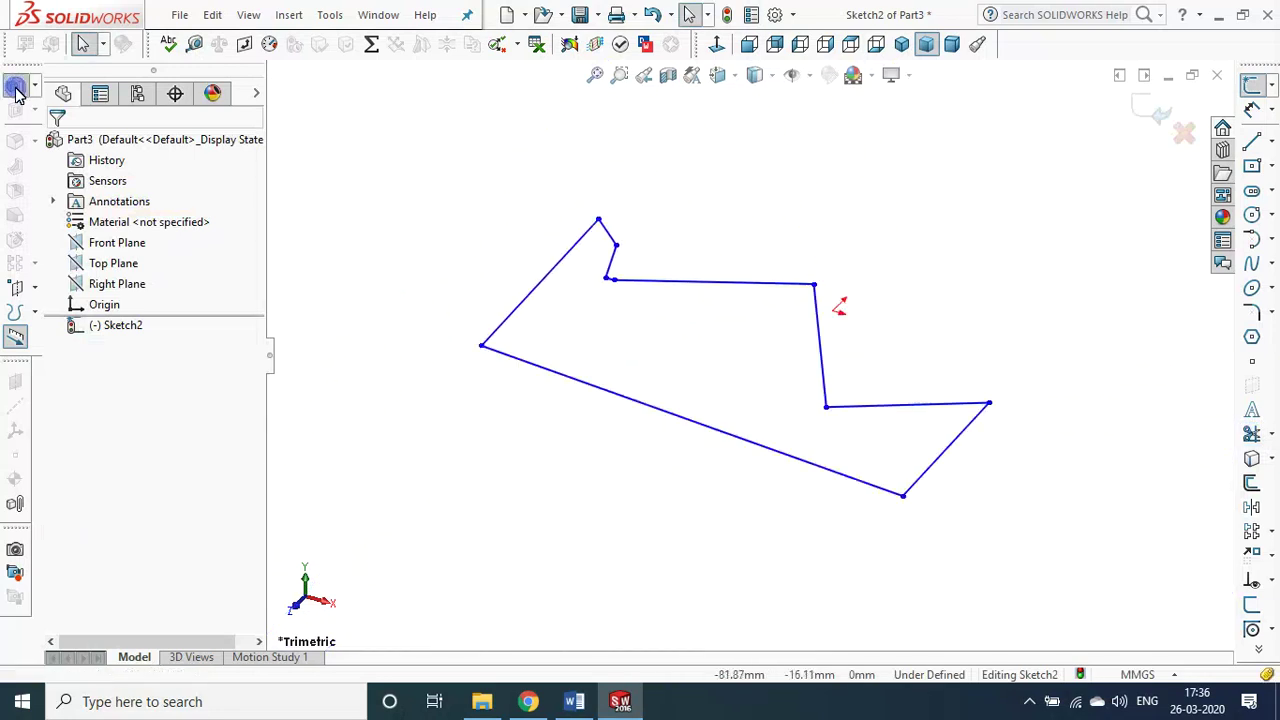
{"action": "right_click", "coordinate": [449, 200]}
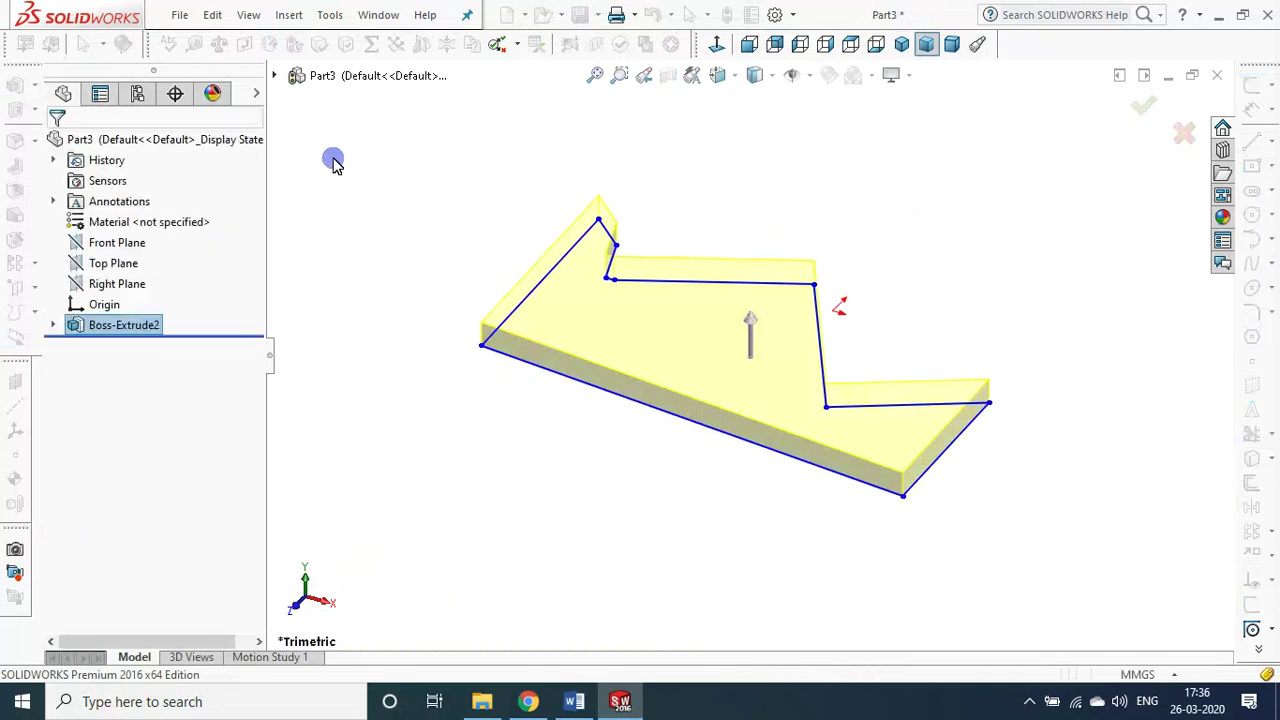
{"action": "key", "text": "ctrl+z"}
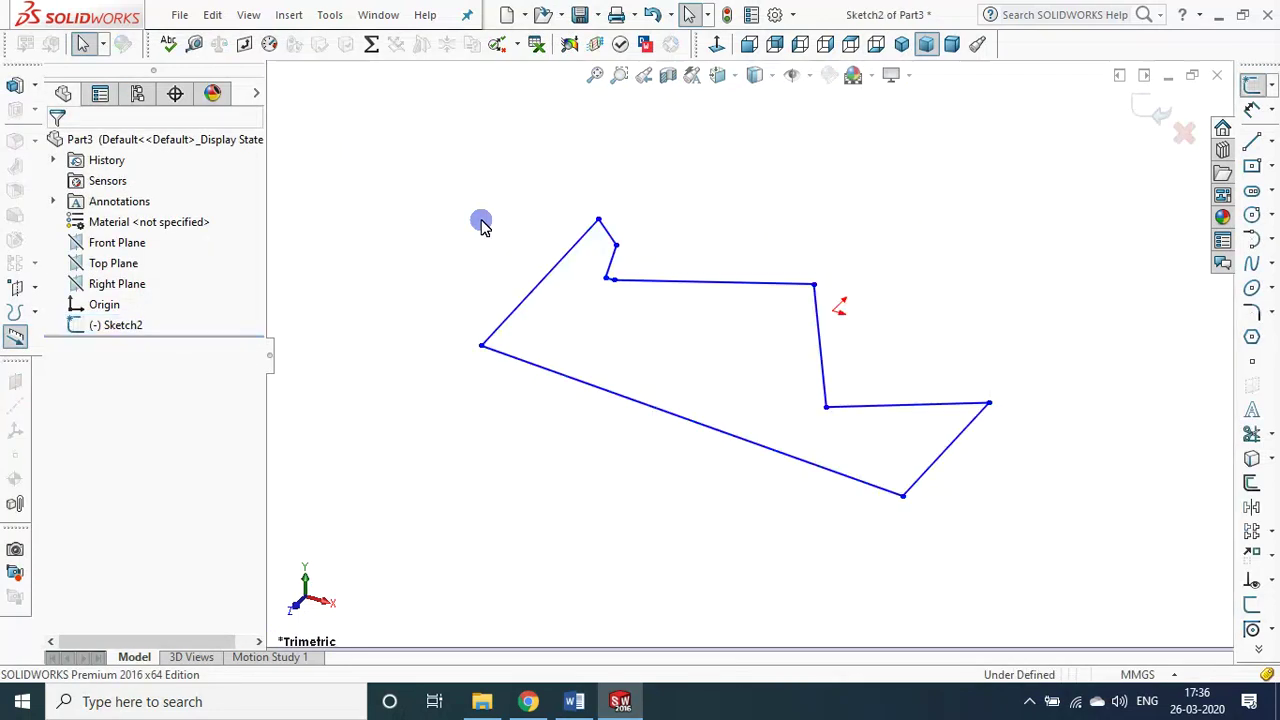
{"action": "key", "text": "alt+Tab"}
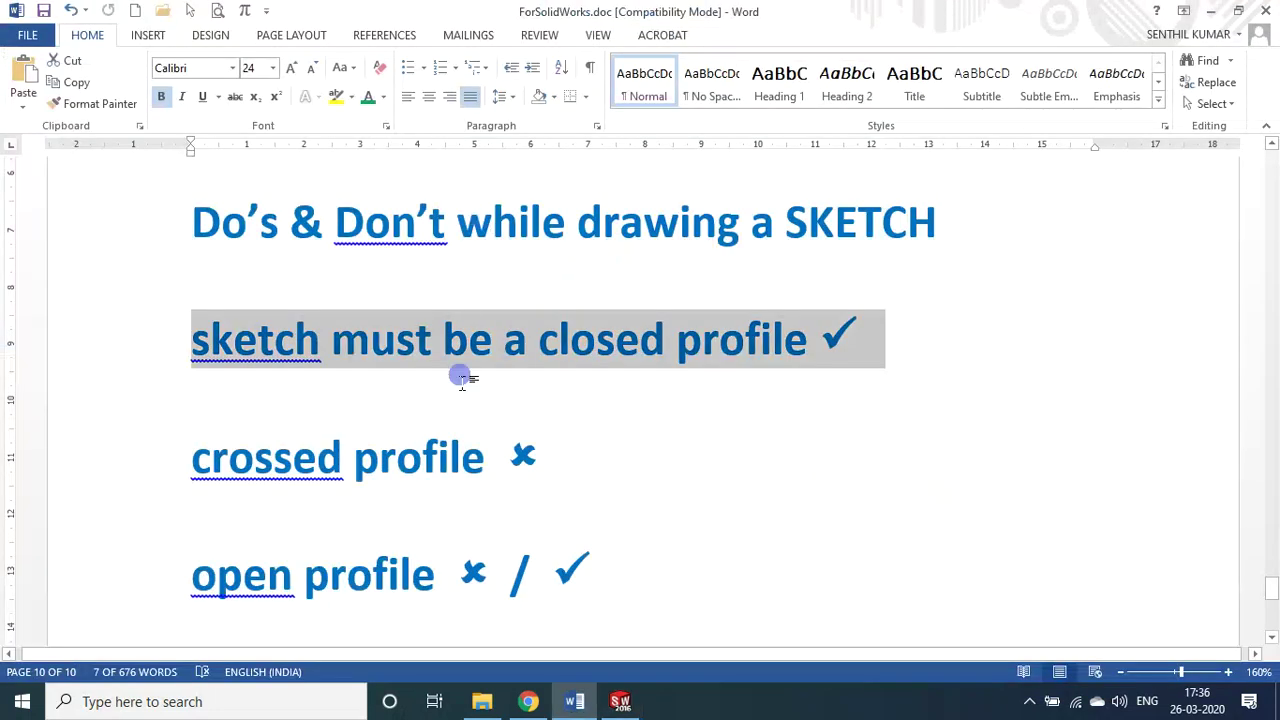
{"action": "left_click", "coordinate": [498, 342]}
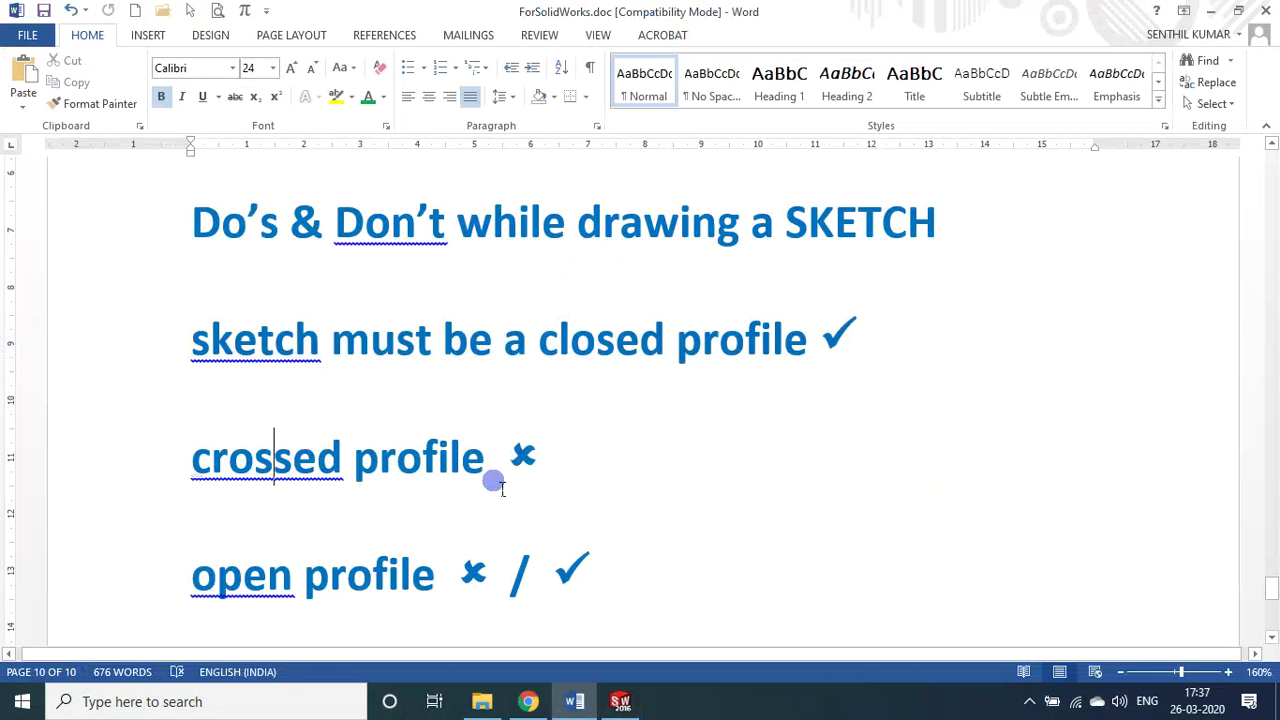
{"action": "scroll", "coordinate": [518, 578], "scroll_direction": "down", "scroll_amount": 2}
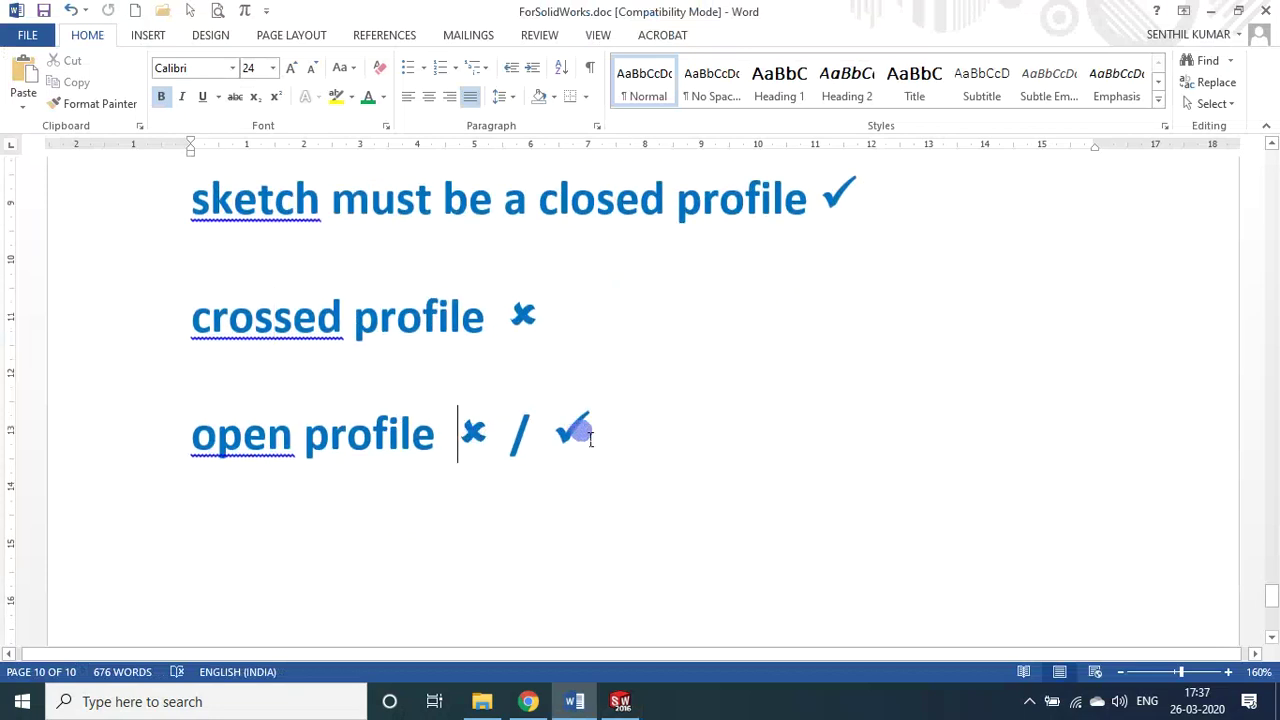
{"action": "key", "text": "alt+Tab"}
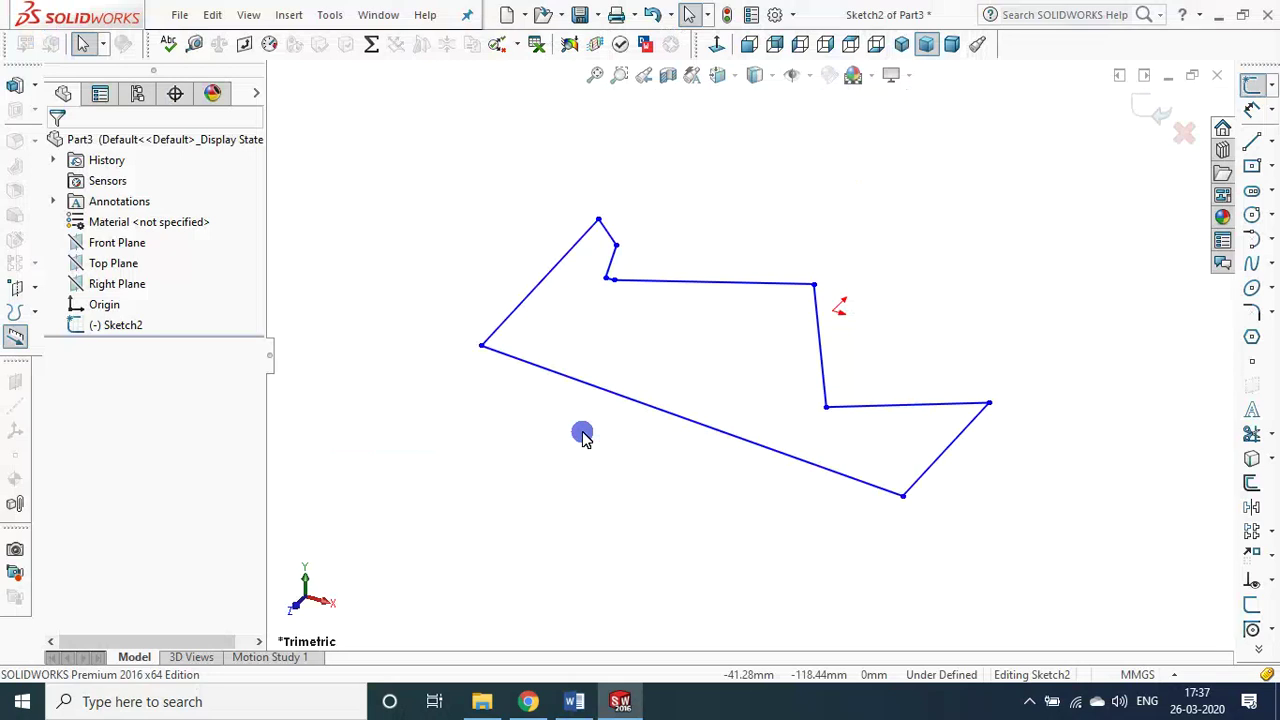
- Turn Sketch2 normal to the view and zoom into its upper-left corner
{"action": "left_click", "coordinate": [146, 325]}
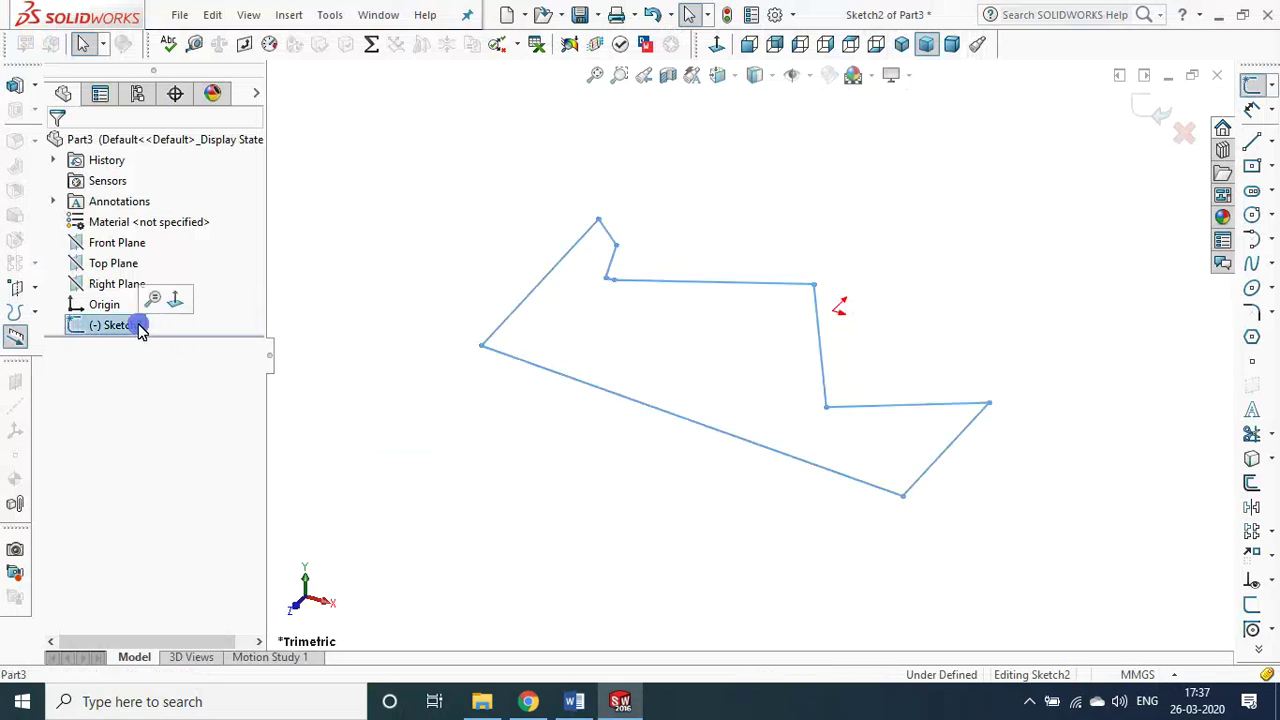
{"action": "left_click", "coordinate": [72, 330]}
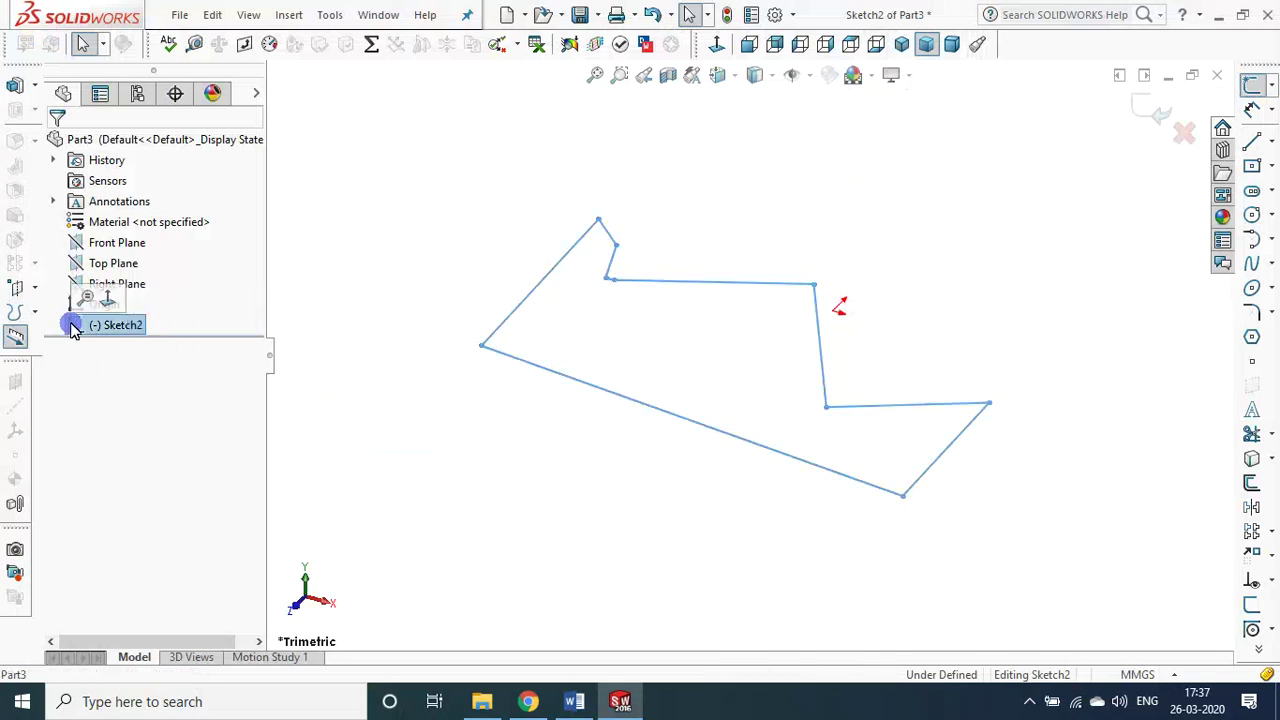
{"action": "left_click", "coordinate": [905, 280]}
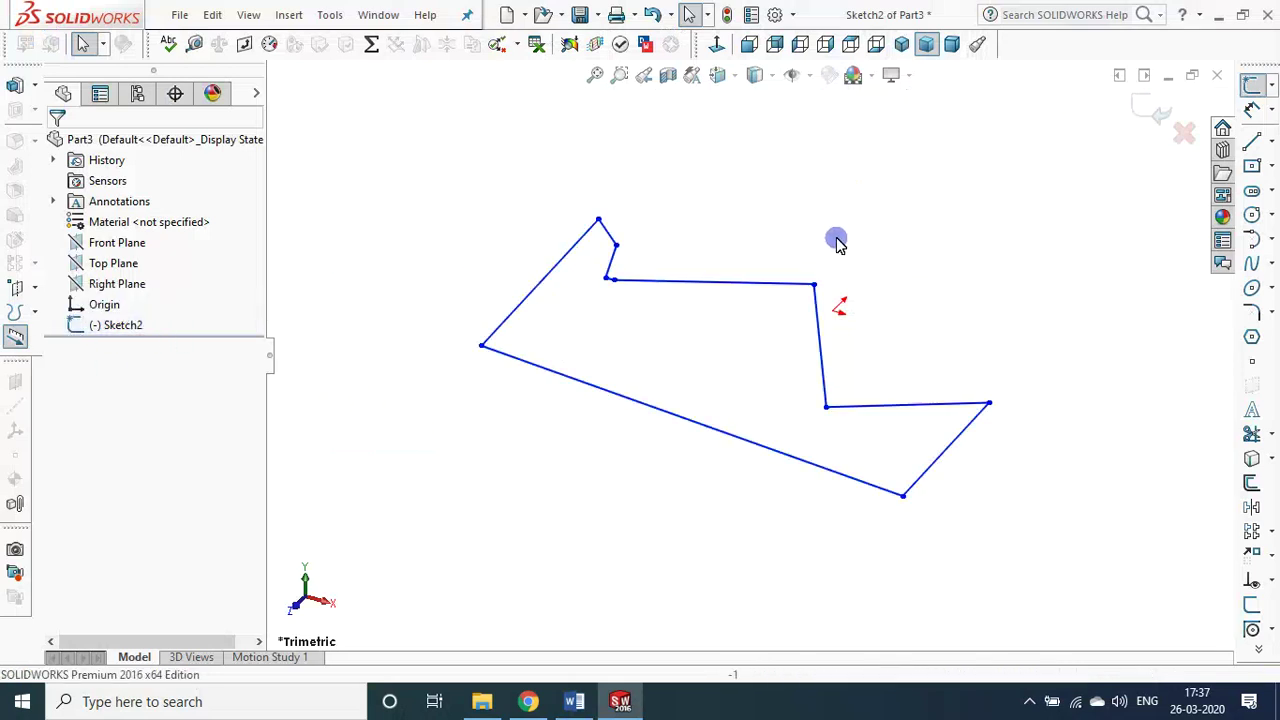
{"action": "left_click", "coordinate": [716, 46]}
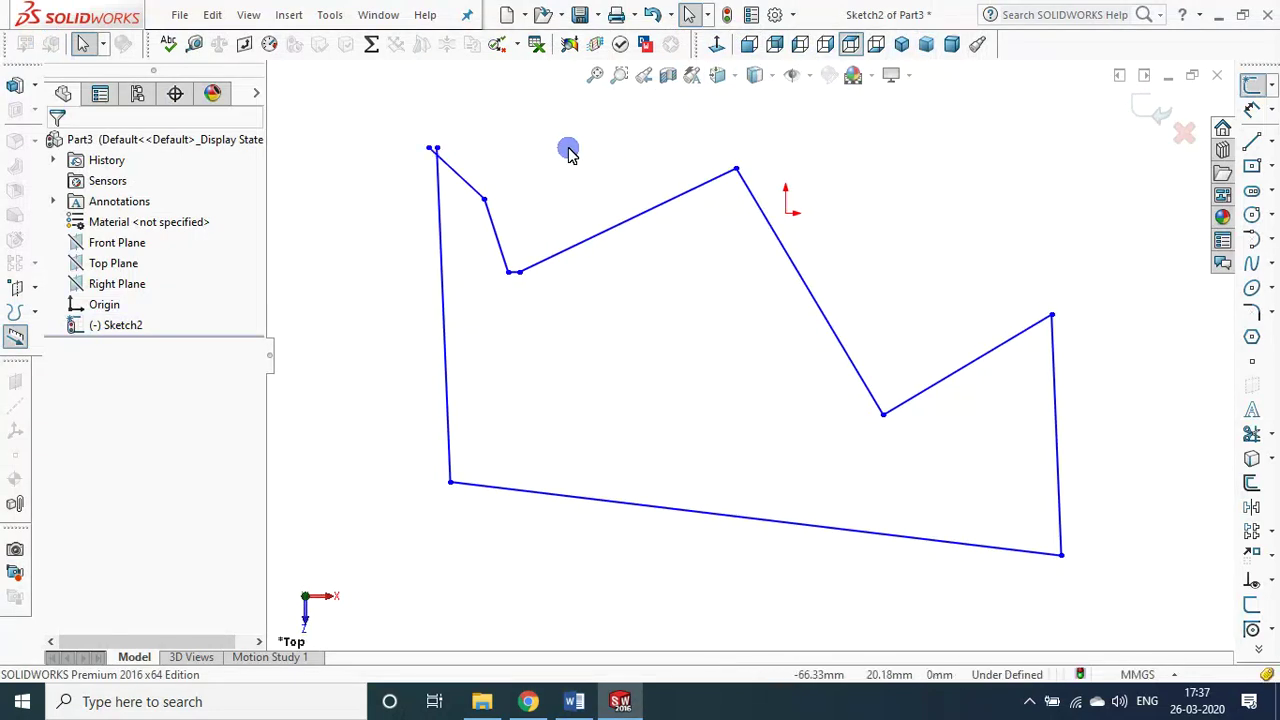
{"action": "scroll", "coordinate": [443, 154], "scroll_direction": "down", "scroll_amount": 3}
{"action": "scroll", "coordinate": [523, 200], "scroll_direction": "down", "scroll_amount": 2}
{"action": "scroll", "coordinate": [523, 200], "scroll_direction": "down", "scroll_amount": 2}
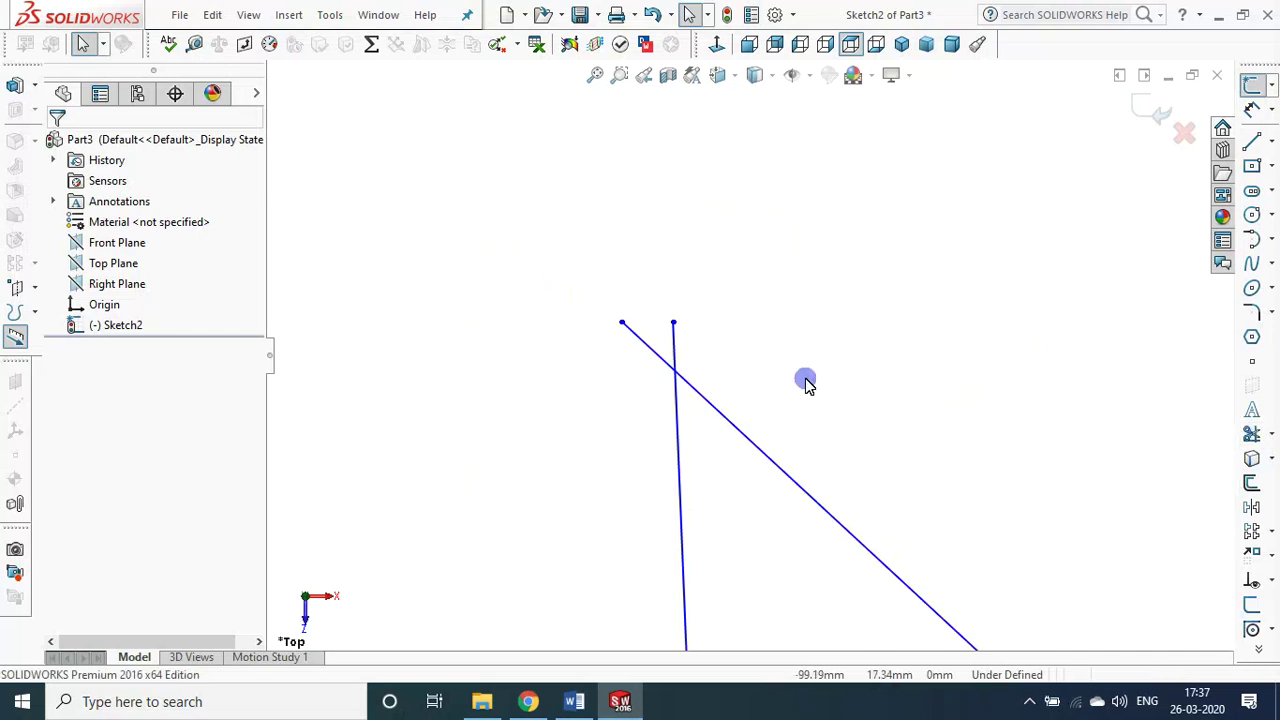
{"action": "scroll", "coordinate": [637, 312], "scroll_direction": "down", "scroll_amount": 1}
{"action": "scroll", "coordinate": [637, 311], "scroll_direction": "down", "scroll_amount": 1}
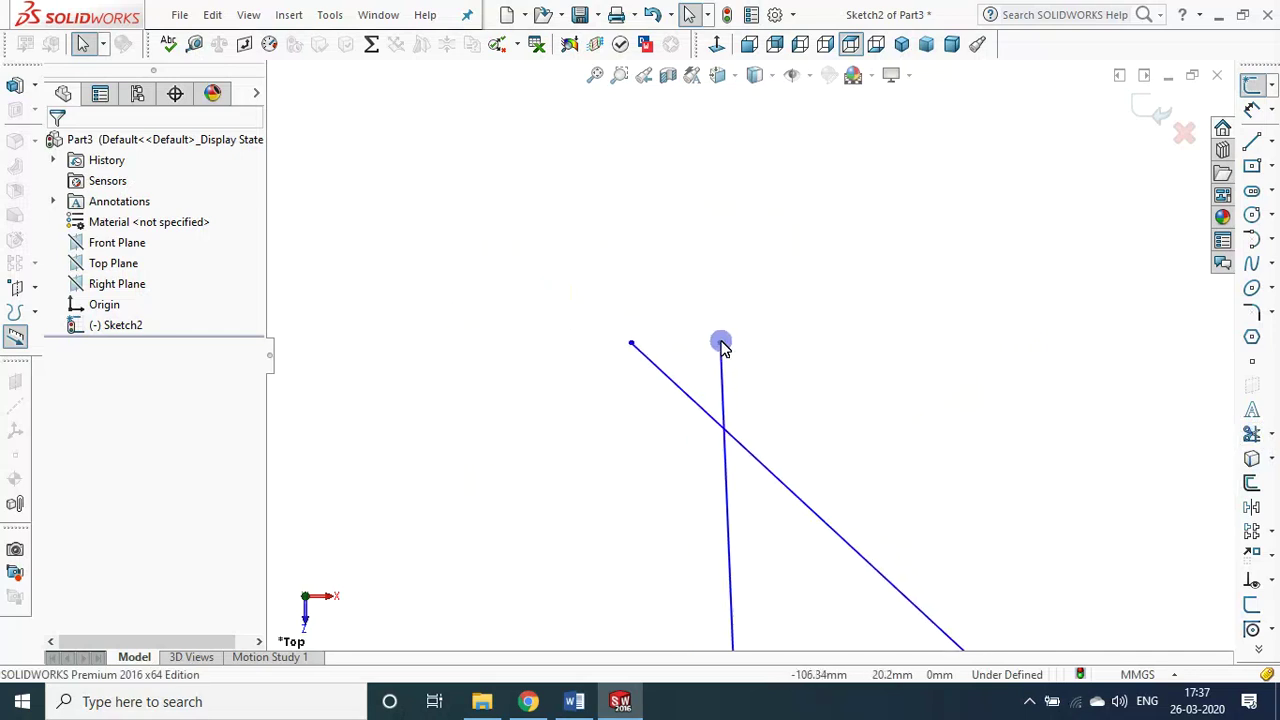
- Merge the two upper-left corner endpoints into a single point
{"action": "left_click", "coordinate": [722, 344]}
{"action": "left_click", "coordinate": [631, 343], "text": "ctrl"}
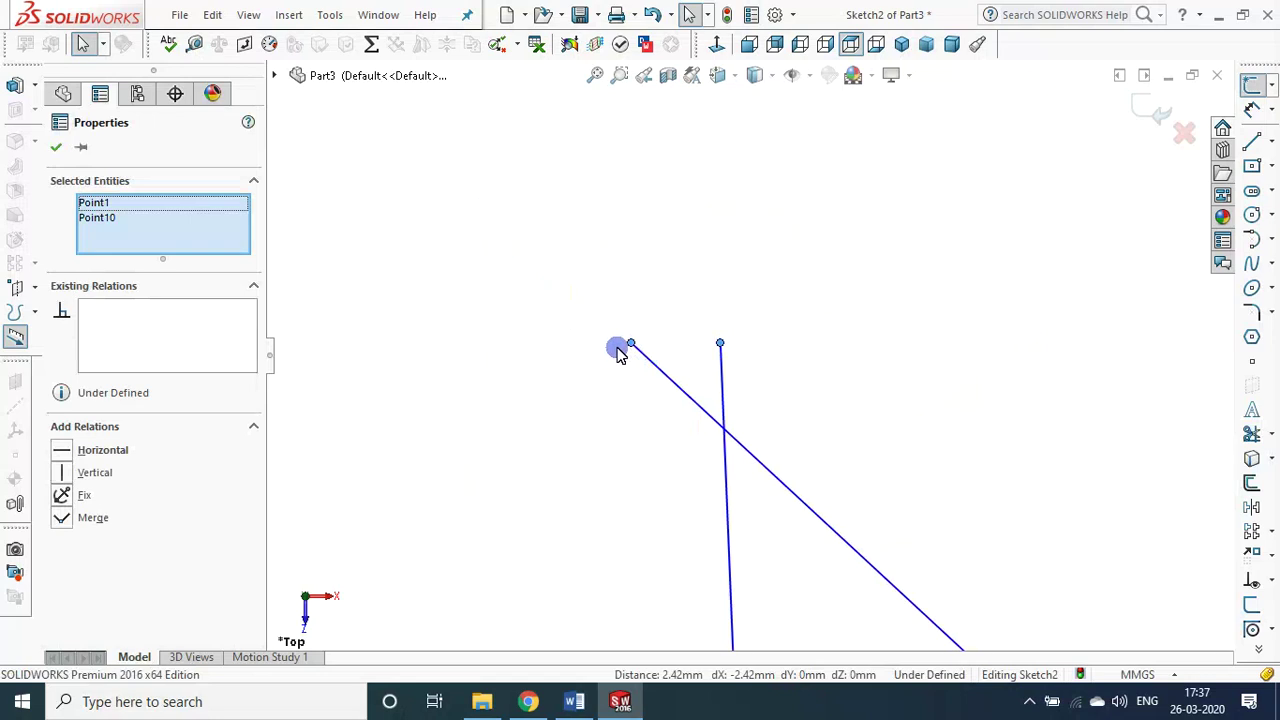
{"action": "left_click", "coordinate": [60, 518]}
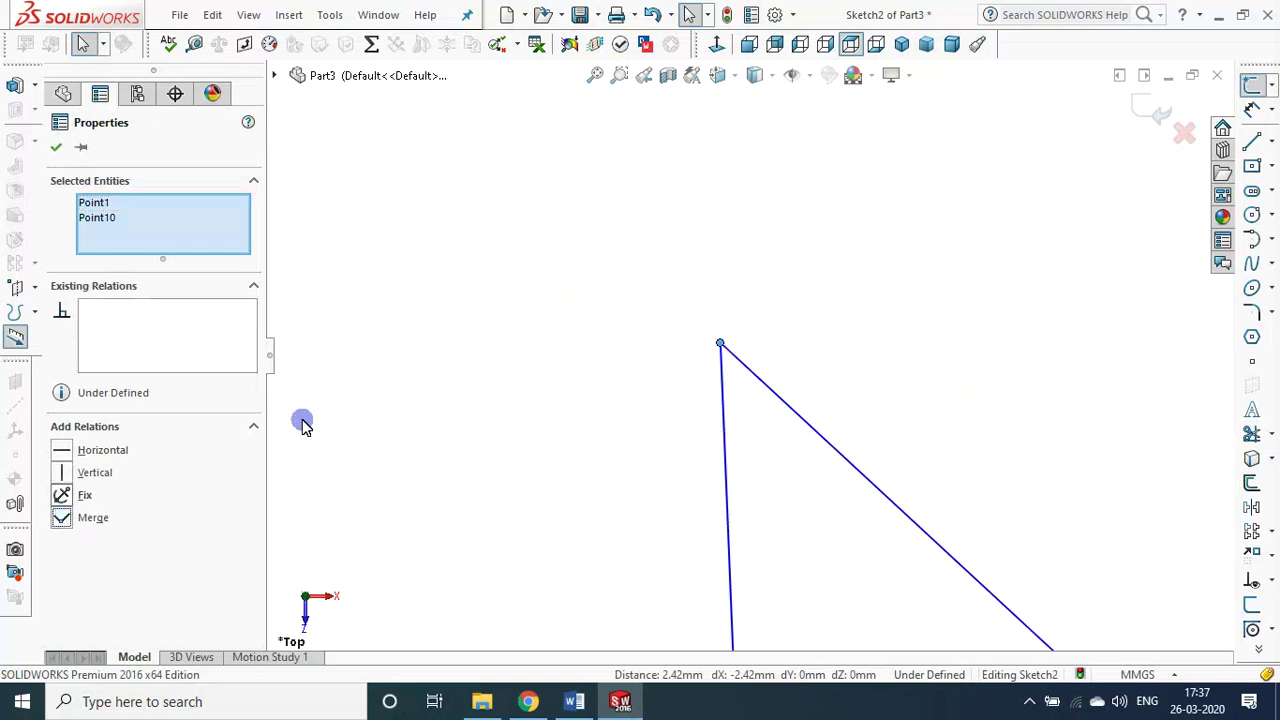
{"action": "left_click", "coordinate": [460, 260]}
{"action": "scroll", "coordinate": [430, 320], "scroll_direction": "up", "scroll_amount": 2}
{"action": "scroll", "coordinate": [415, 360], "scroll_direction": "up", "scroll_amount": 3}
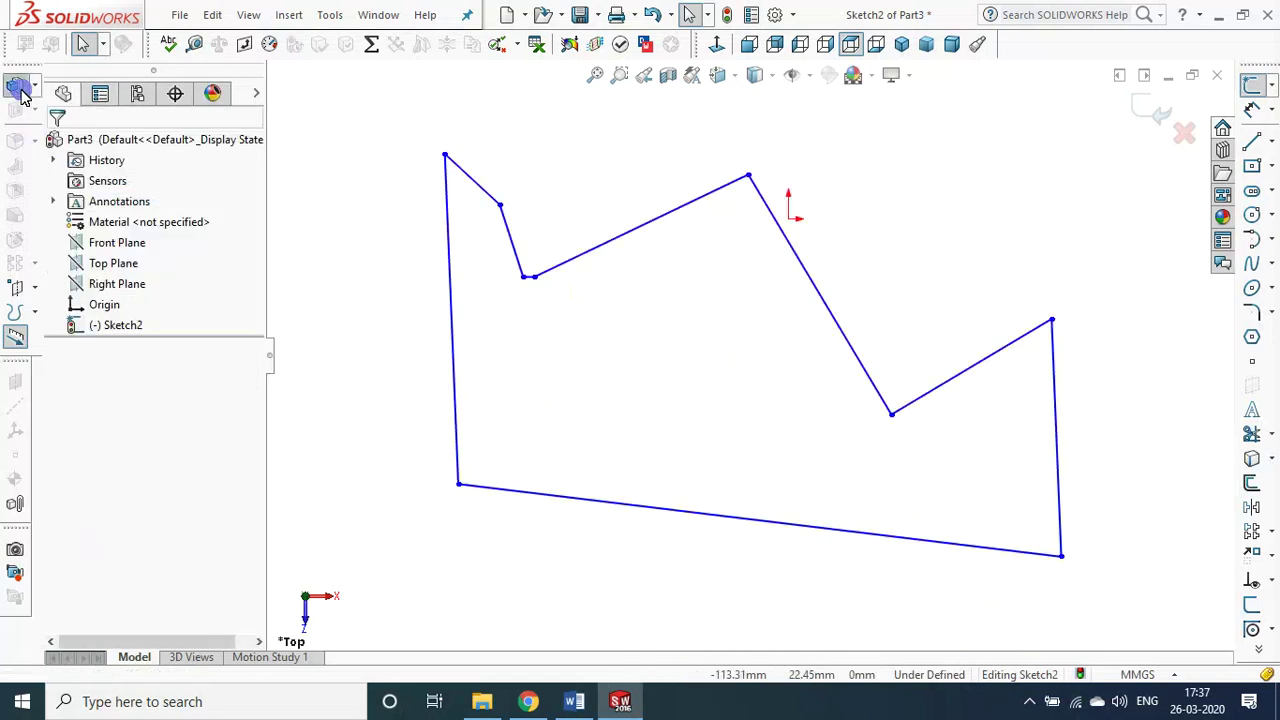
{"action": "key", "text": "e"}
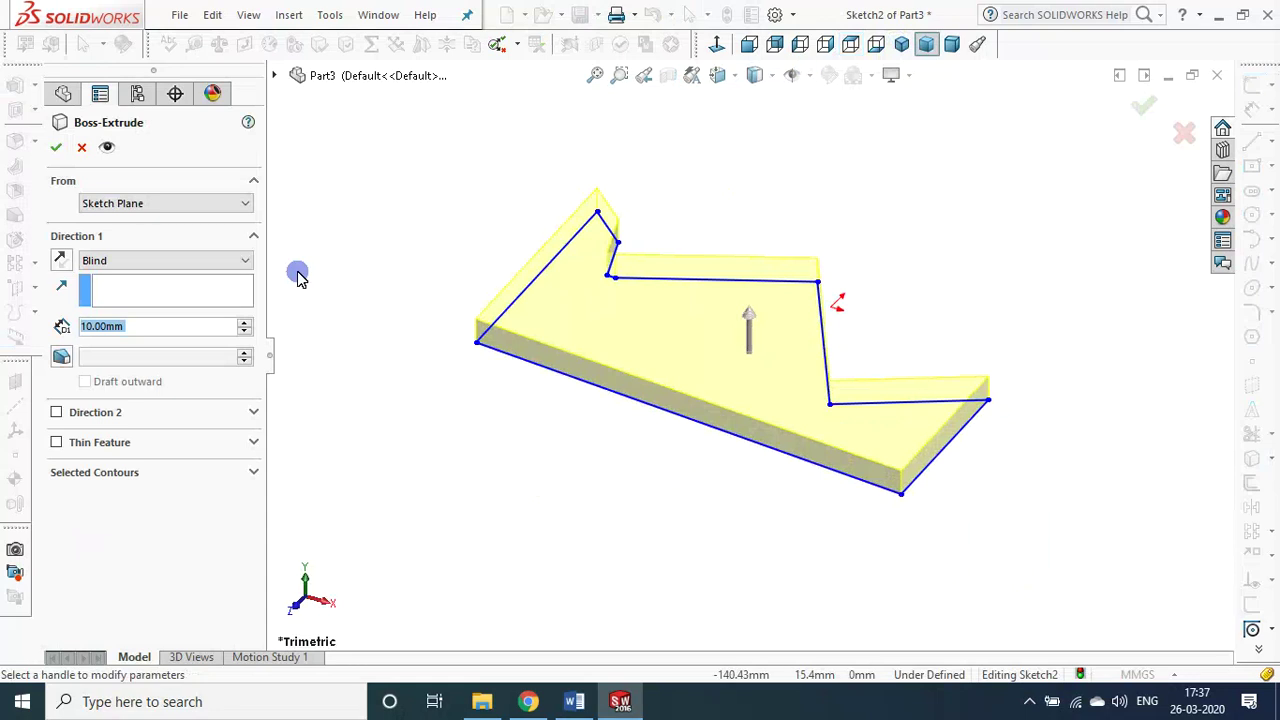
- Build the 10 mm extrusion from the closed sketch, then undo it
{"action": "left_click", "coordinate": [57, 147]}
{"action": "left_click", "coordinate": [511, 192]}
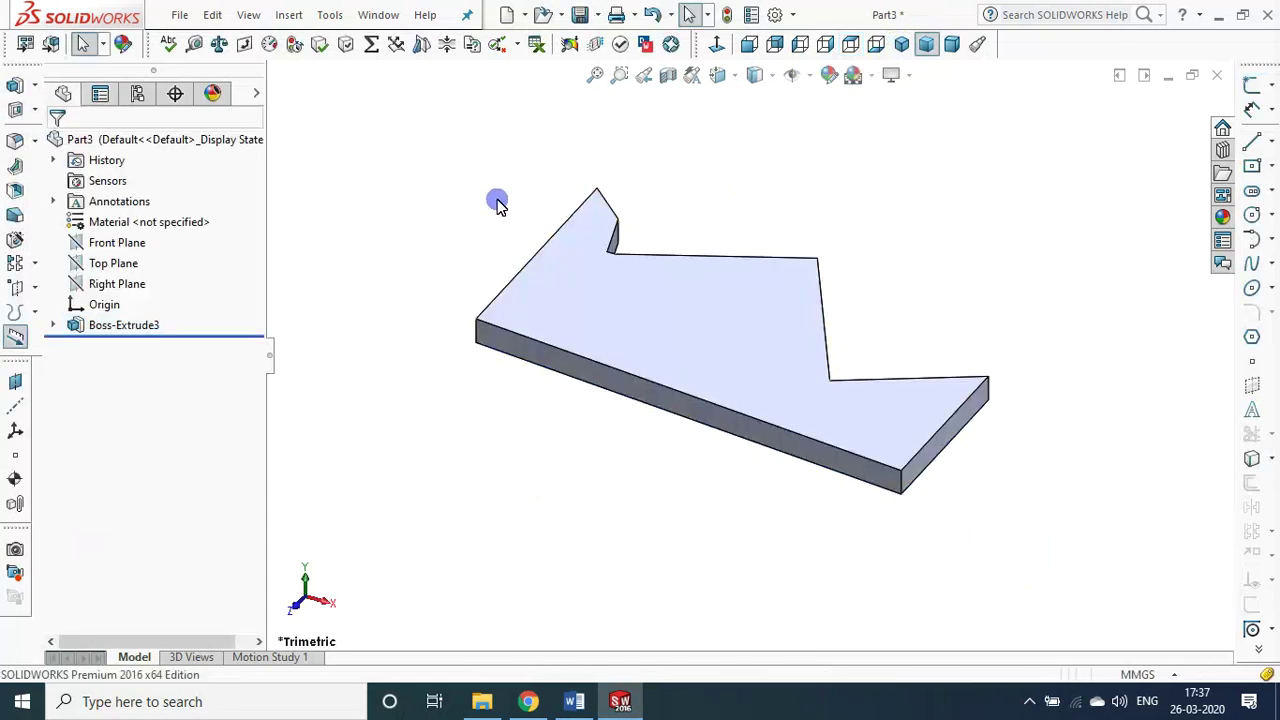
{"action": "key", "text": "ctrl+z"}
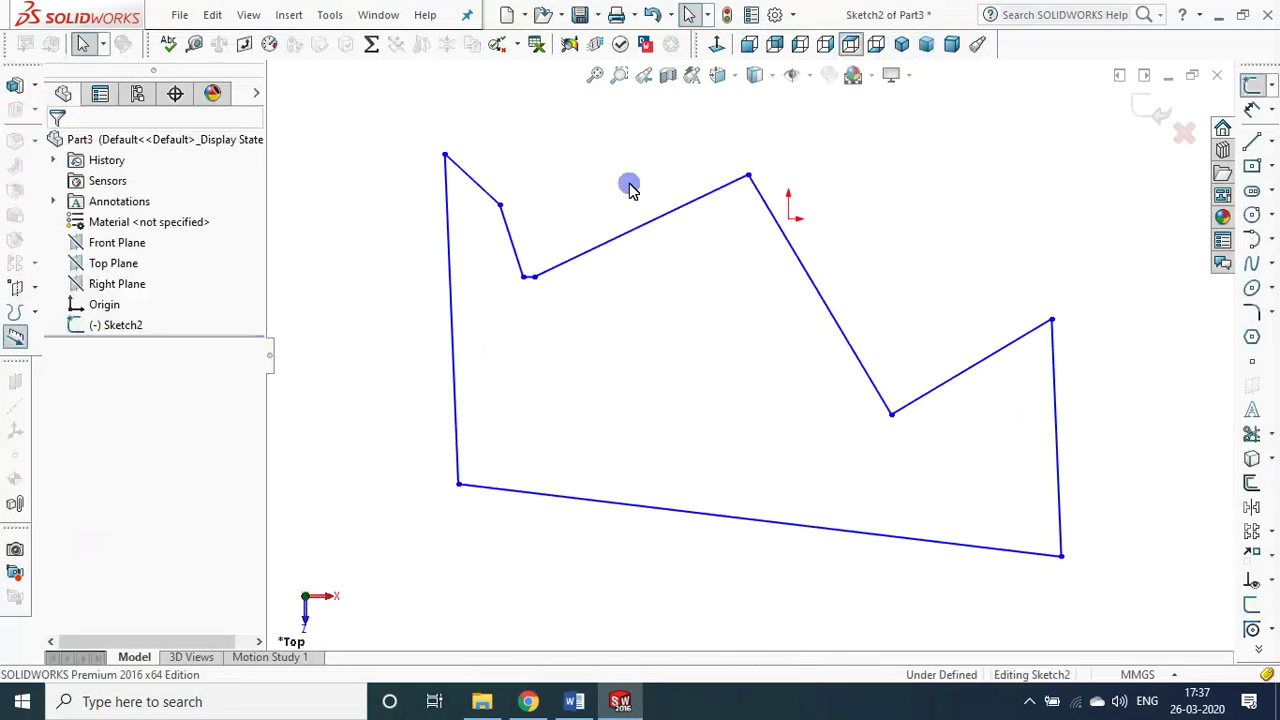
- Delete every line in Sketch2 and switch to the Word notes
{"action": "left_click_drag", "start_coordinate": [344, 112], "coordinate": [1143, 621]}
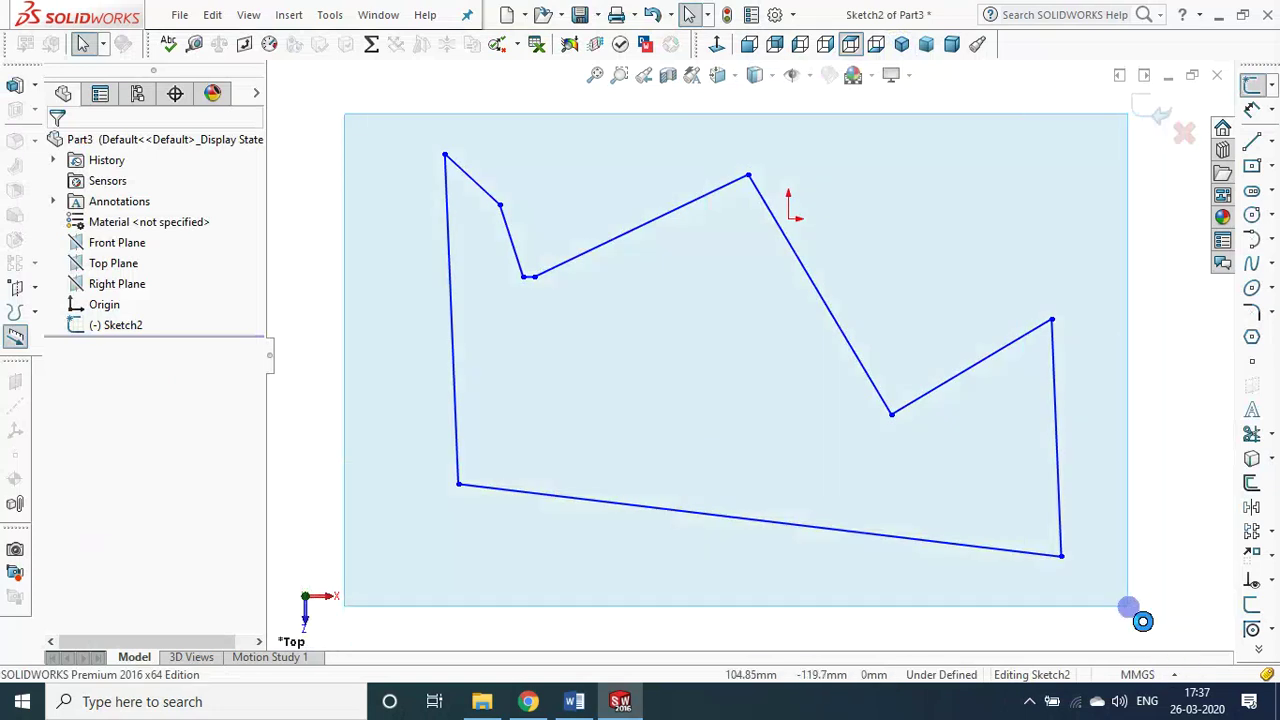
{"action": "key", "text": "Delete"}
{"action": "key", "text": "alt+Tab"}
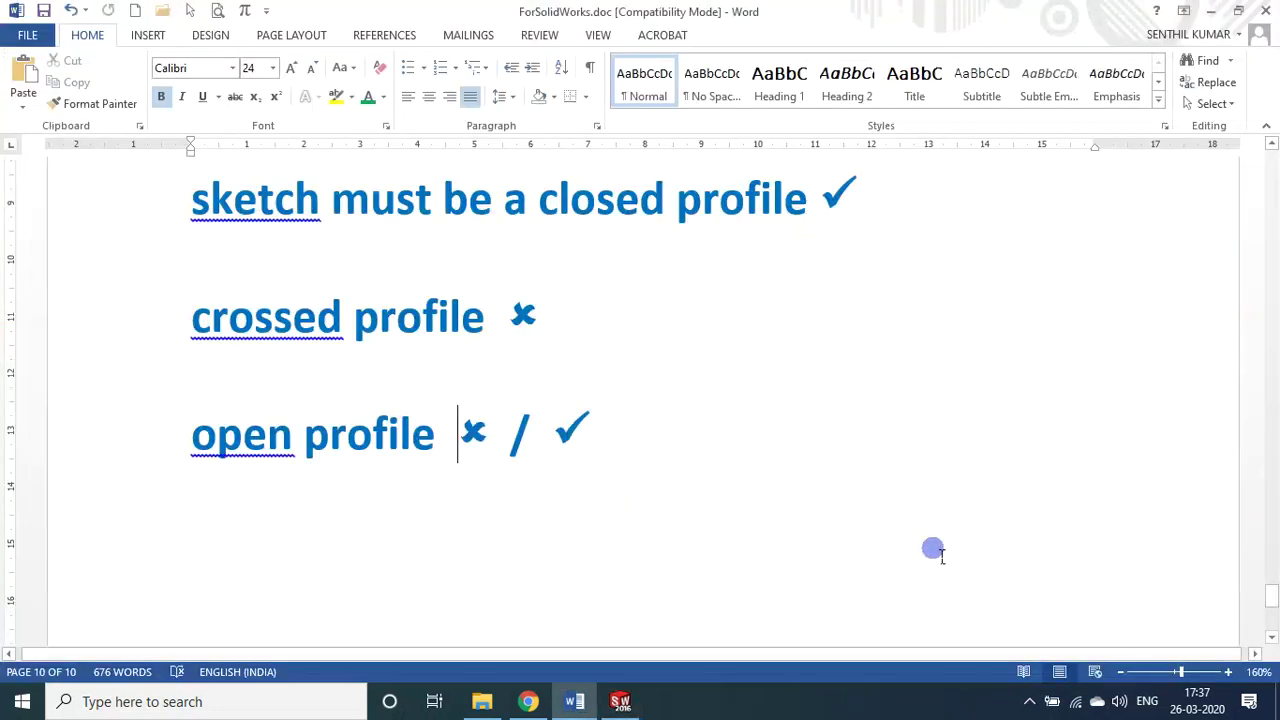
- Select the closed, crossed and open profile notes in turn, then return to SOLIDWORKS
{"action": "scroll", "coordinate": [822, 322], "scroll_direction": "up", "scroll_amount": 1}
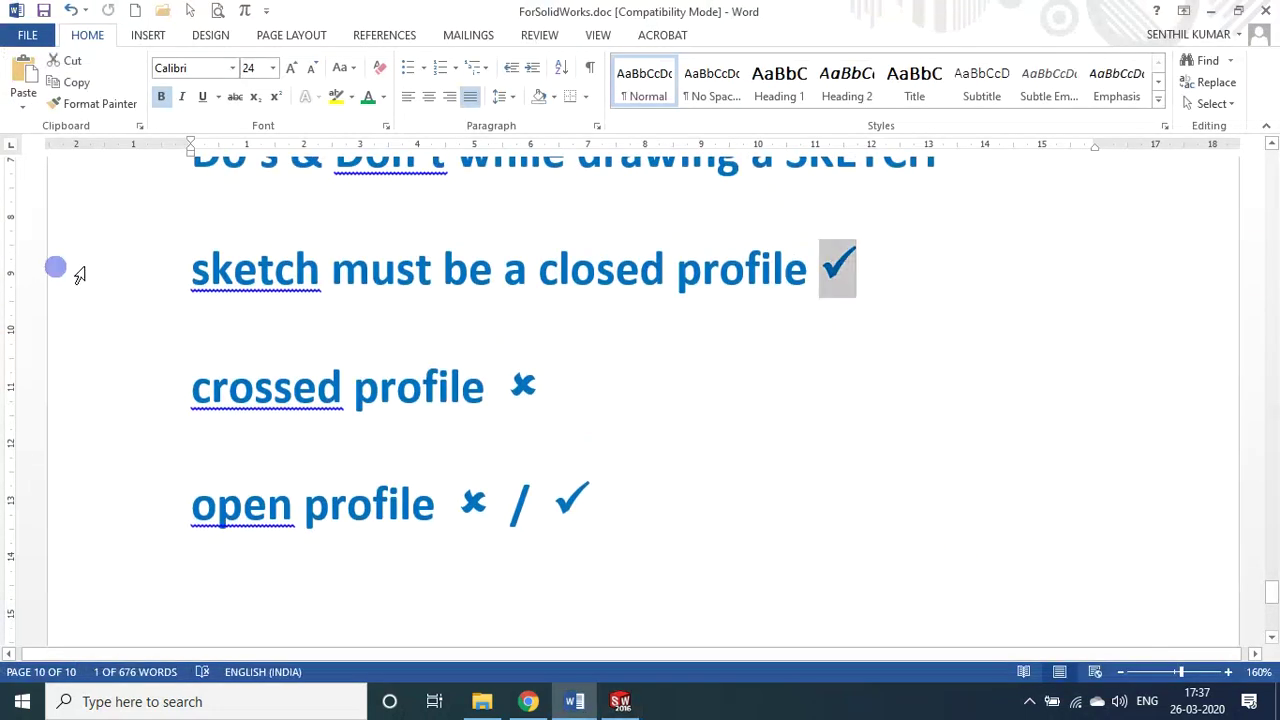
{"action": "left_click_drag", "start_coordinate": [131, 271], "coordinate": [145, 392]}
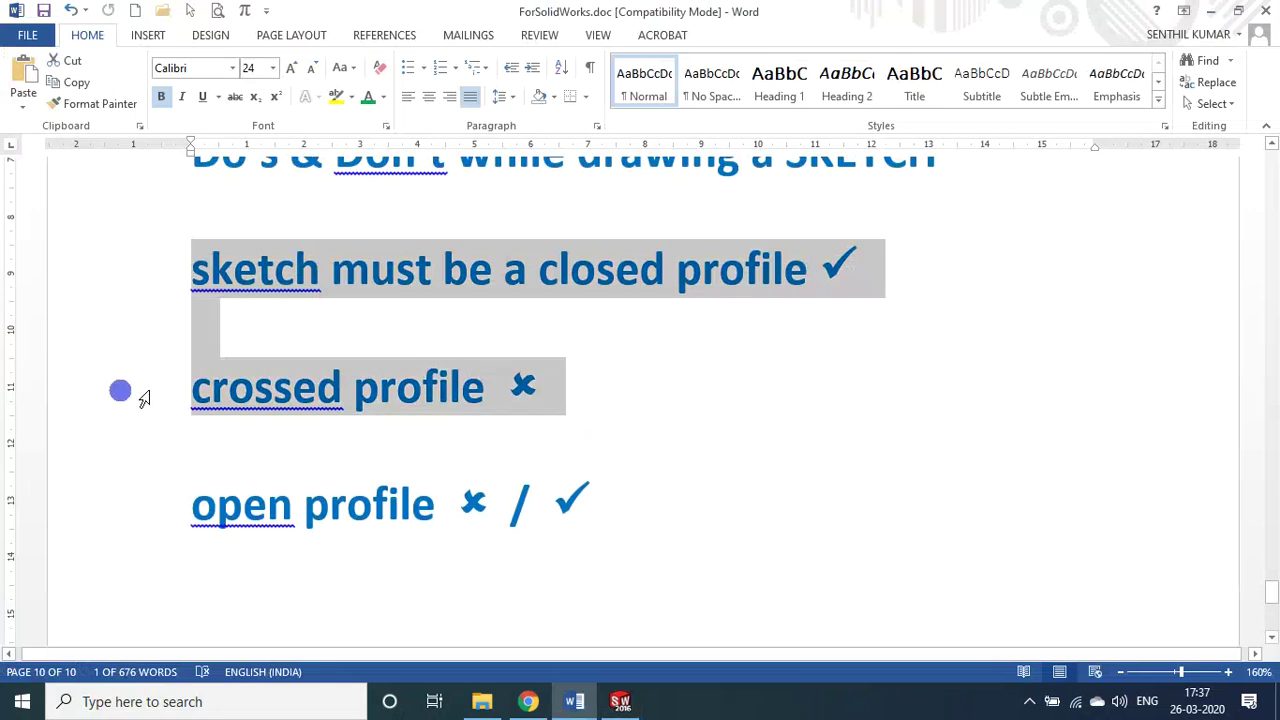
{"action": "left_click", "coordinate": [786, 305]}
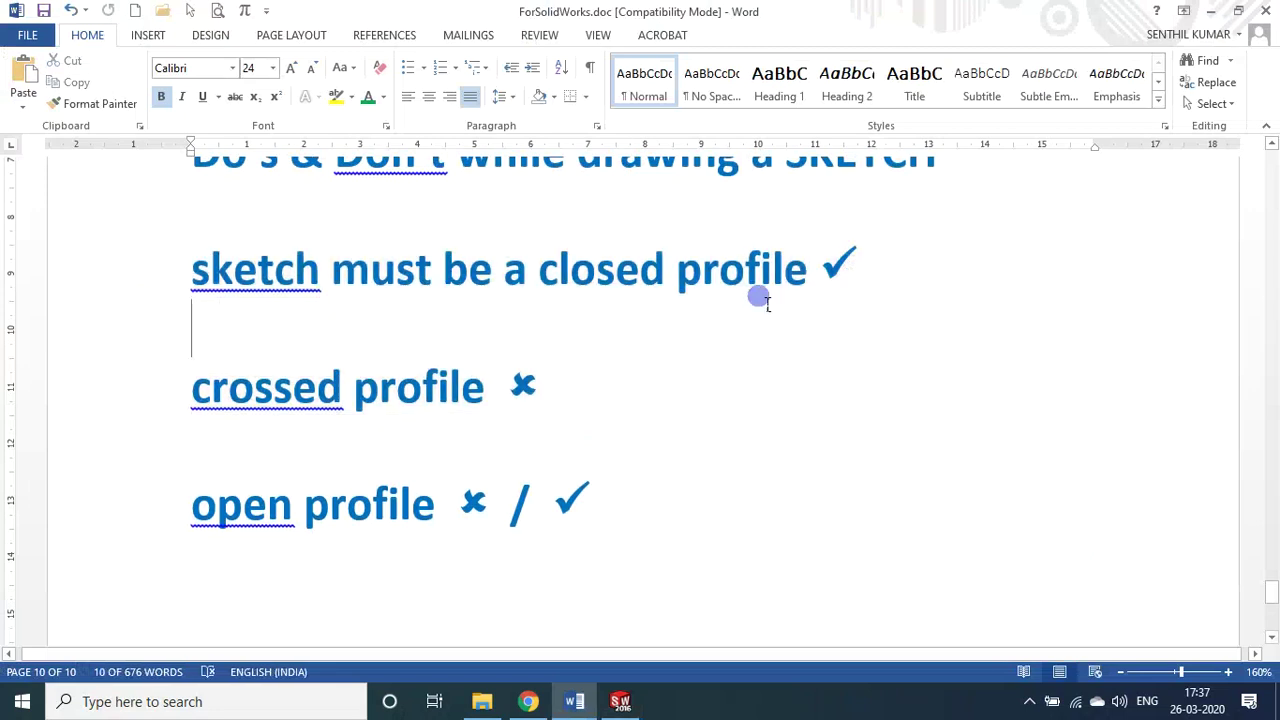
{"action": "left_click", "coordinate": [150, 274]}
{"action": "left_click", "coordinate": [172, 388]}
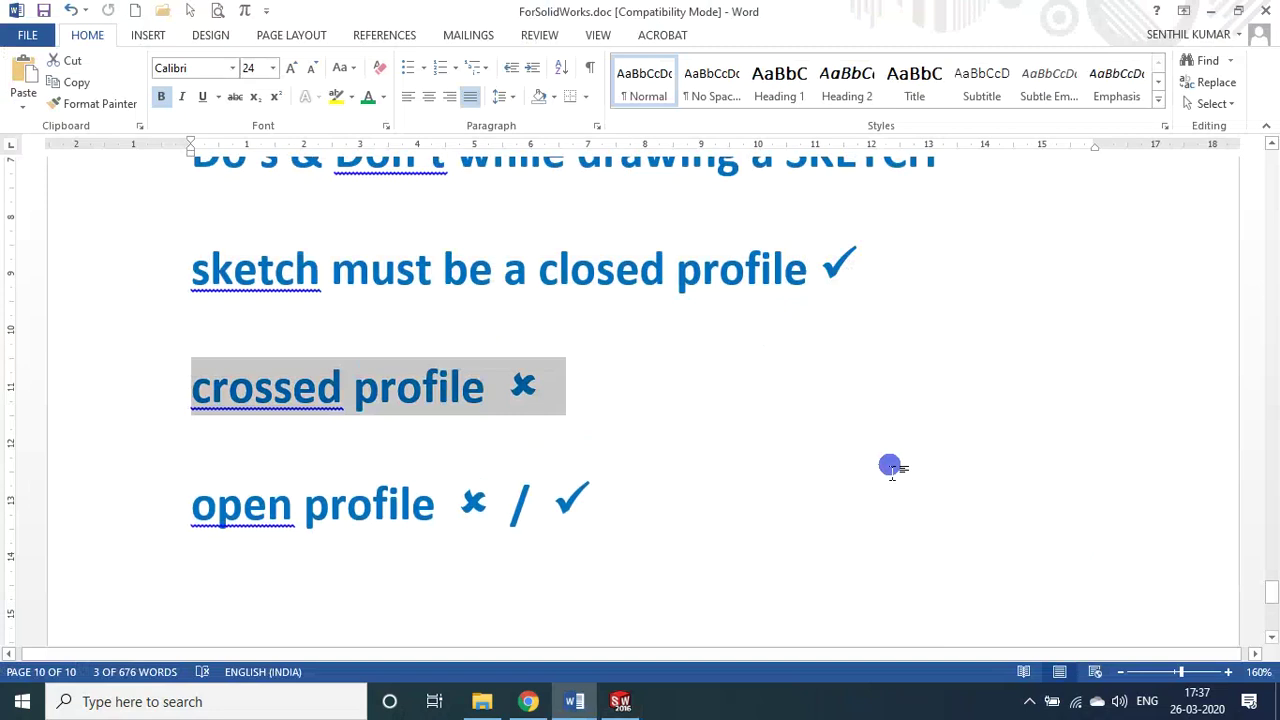
{"action": "left_click", "coordinate": [148, 531]}
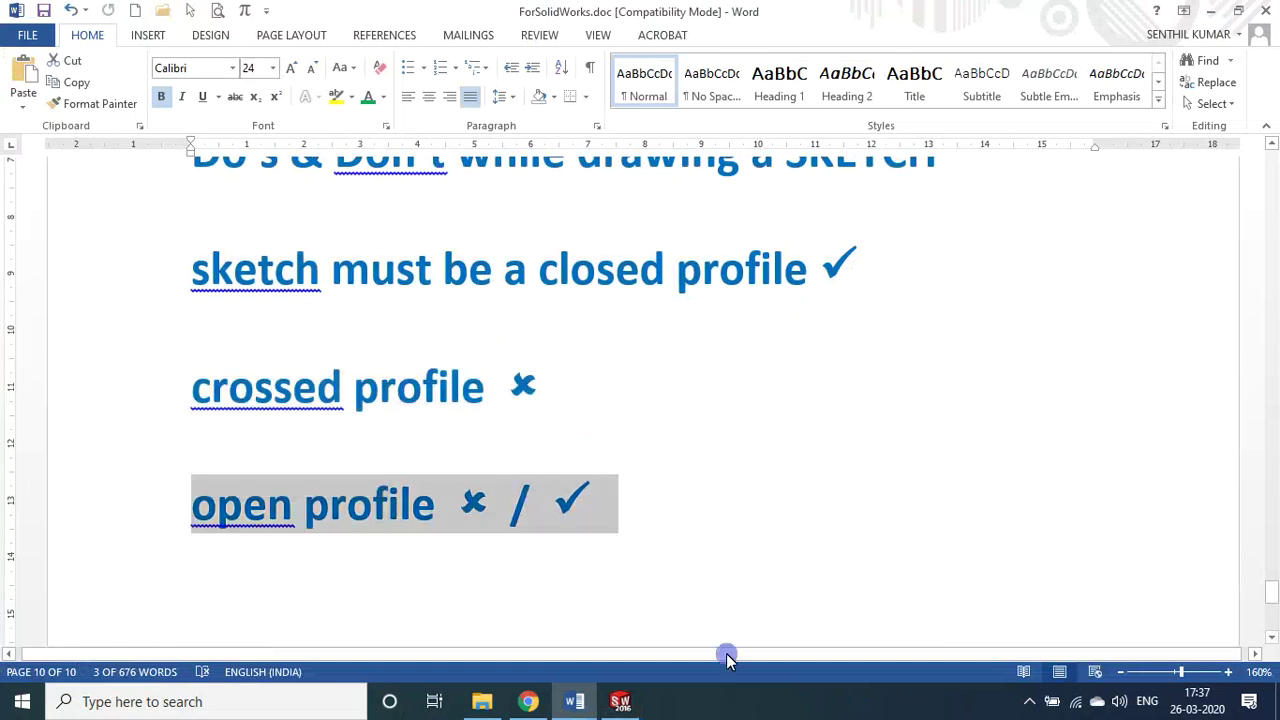
{"action": "key", "text": "alt+Tab"}
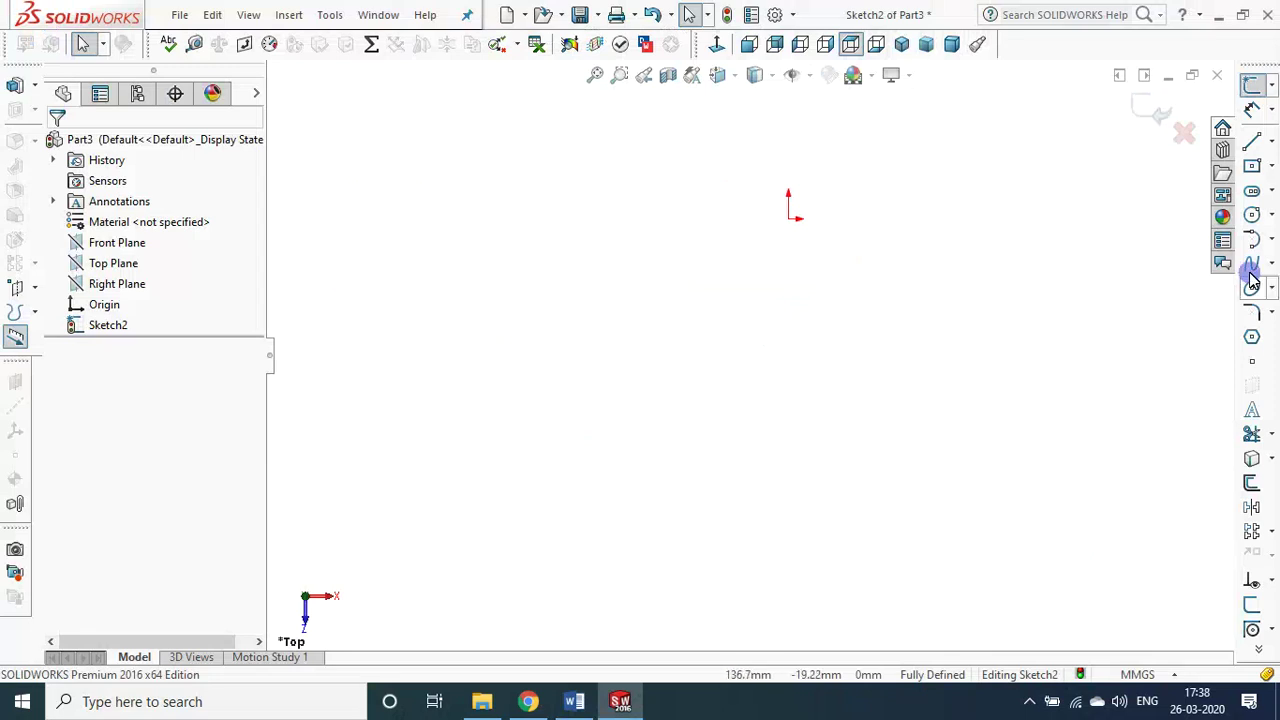
- Remove a stray short line accidentally drawn in Sketch2
{"action": "left_click", "coordinate": [1251, 141]}
{"action": "left_click_drag", "start_coordinate": [726, 262], "coordinate": [706, 266]}
{"action": "key", "text": "Escape"}
{"action": "left_click_drag", "start_coordinate": [610, 218], "coordinate": [908, 400]}
{"action": "key", "text": "Delete"}
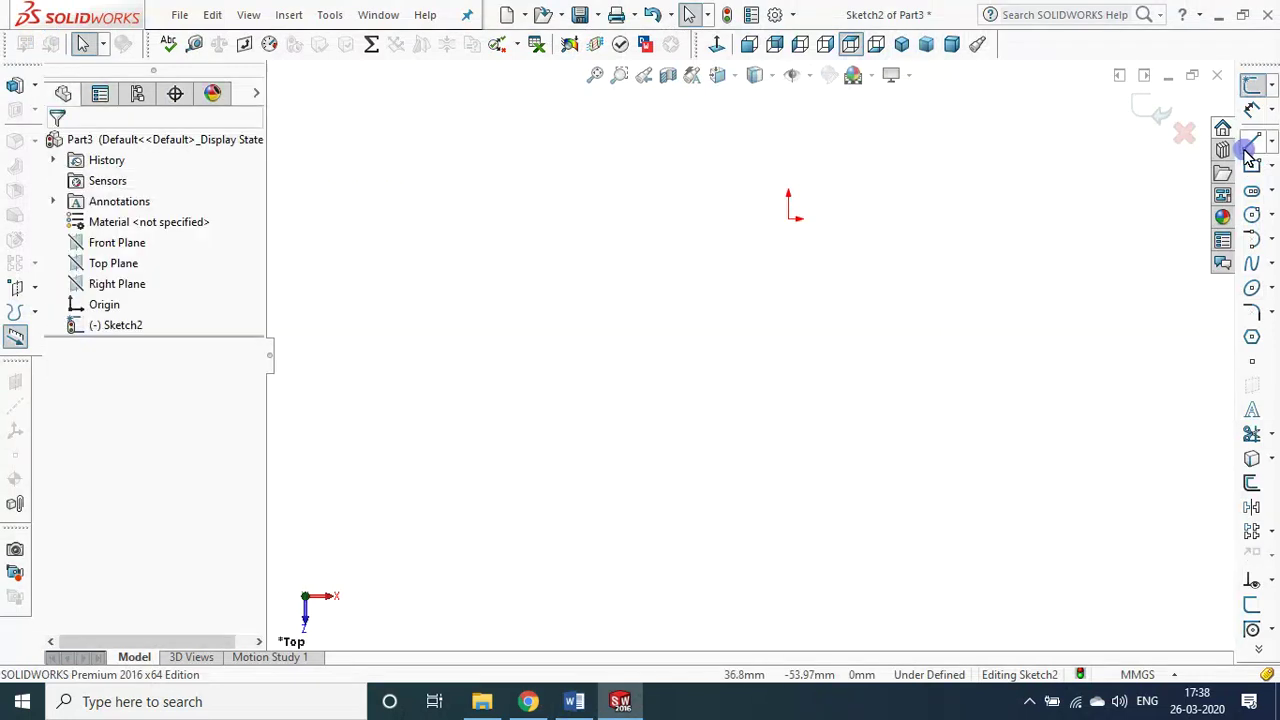
- Draw an open three-line profile from top to left corner, bottom point and right
{"action": "left_click", "coordinate": [1251, 141]}
{"action": "left_click", "coordinate": [735, 235]}
{"action": "left_click", "coordinate": [421, 377]}
{"action": "left_click", "coordinate": [613, 624]}
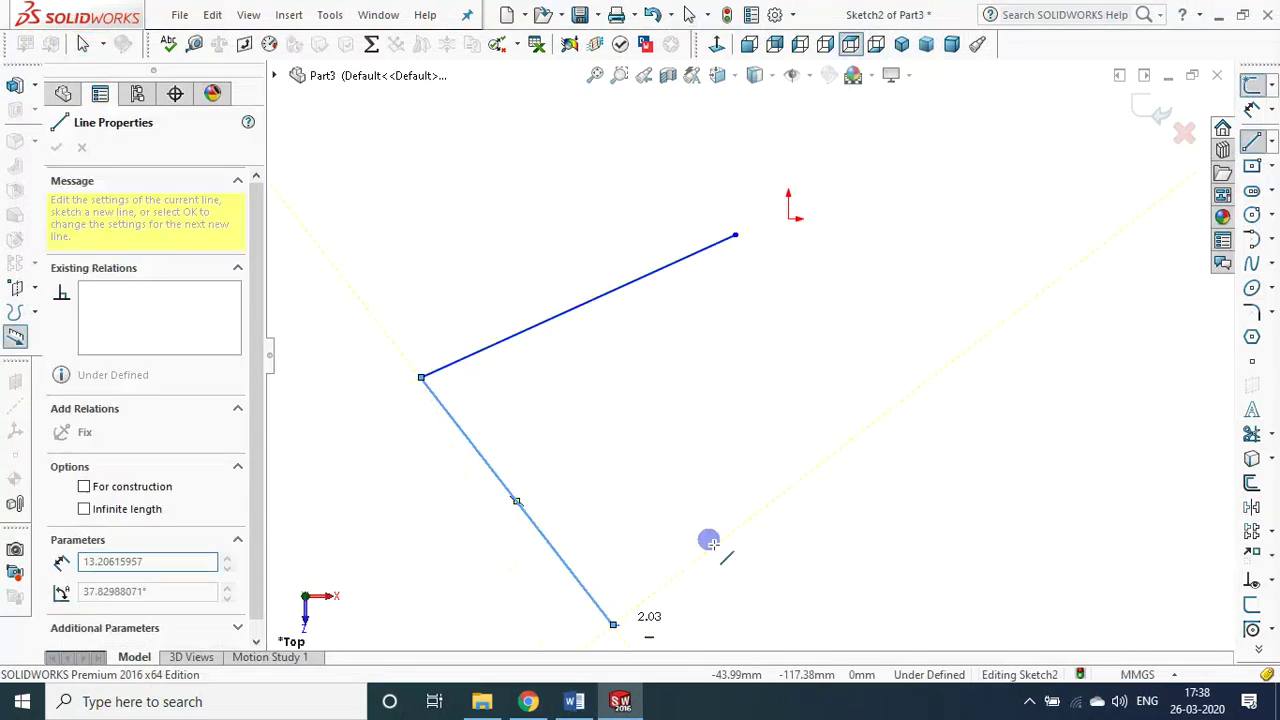
{"action": "left_click", "coordinate": [811, 320]}
{"action": "key", "text": "Escape"}
{"action": "key", "text": "z"}
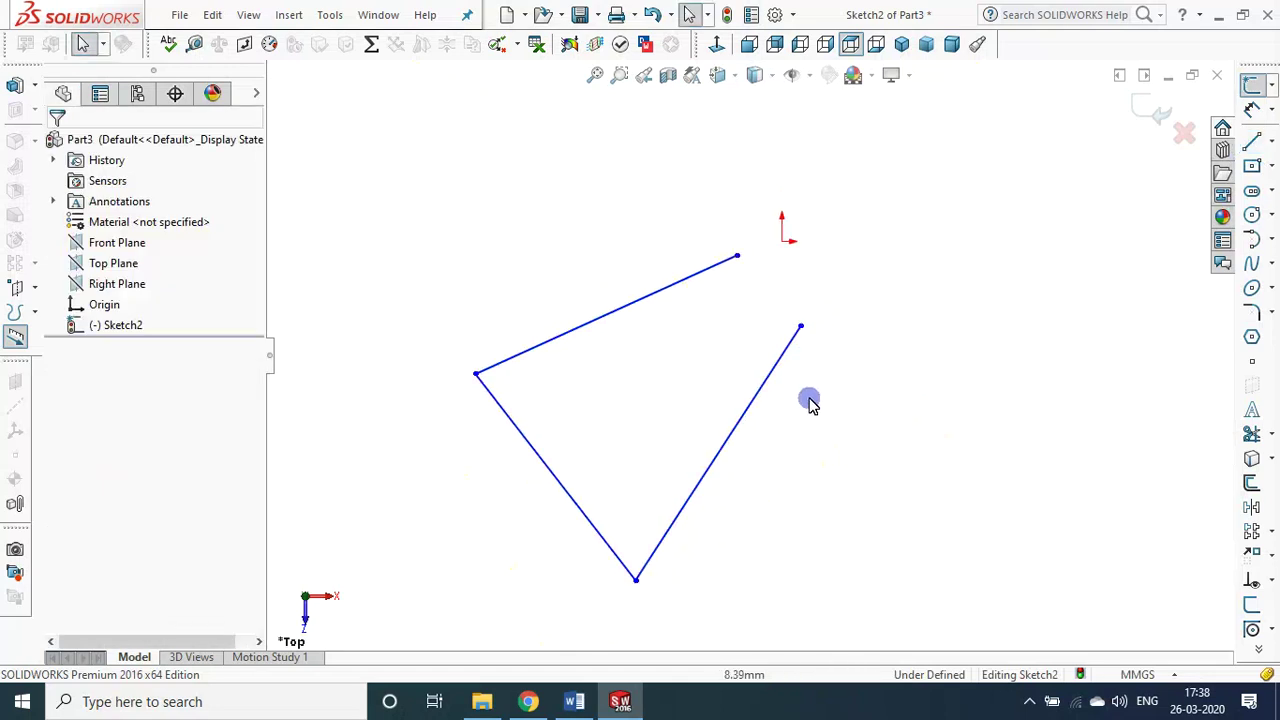
- Exit the sketch and preview Sketch2 as a 10 mm thin-feature boss extrusion
{"action": "left_click", "coordinate": [1156, 113]}
{"action": "left_click", "coordinate": [124, 324]}
{"action": "left_click", "coordinate": [14, 86]}
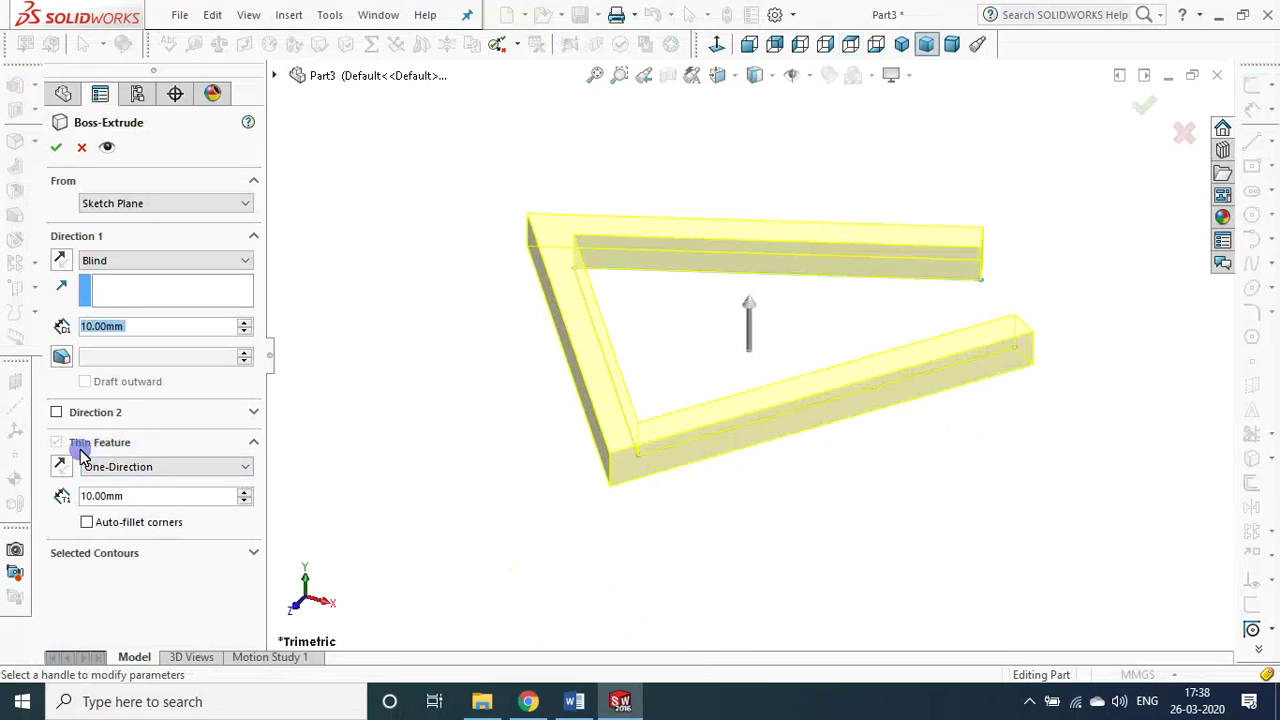
{"action": "left_click", "coordinate": [568, 702]}
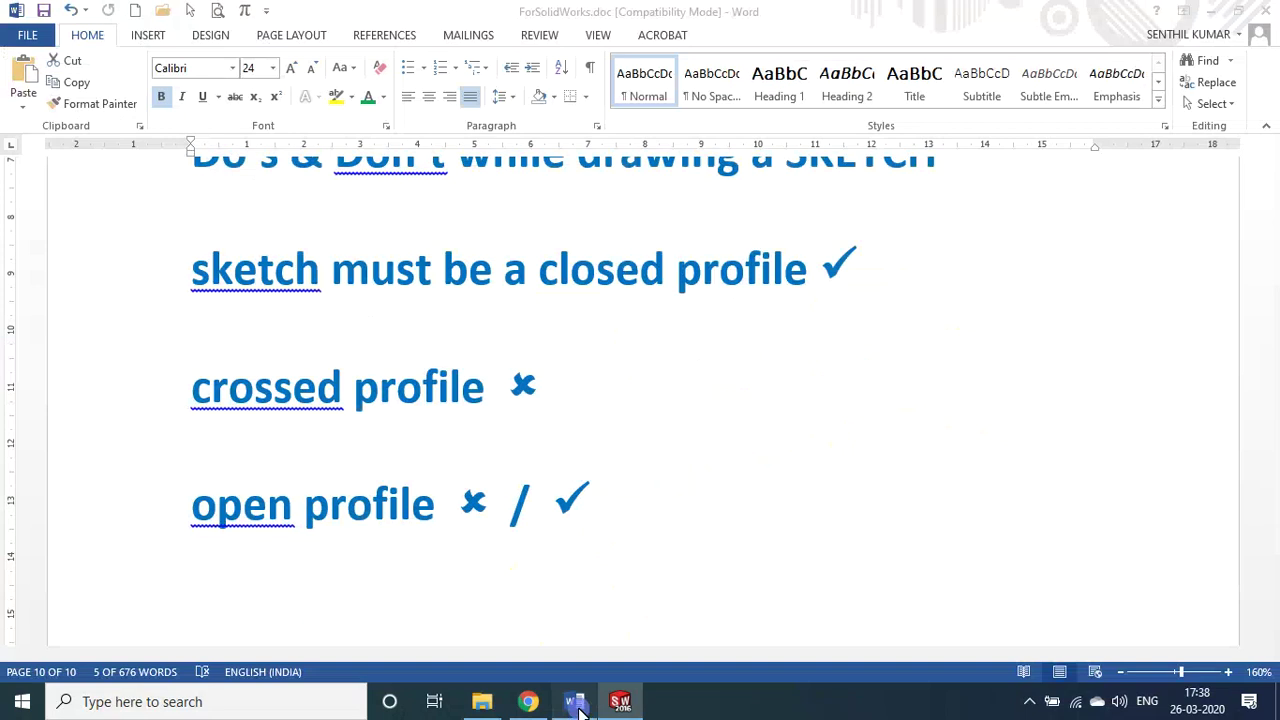
- Append '--- thin feature' to the 'open profile ✗ / ✓' note and return to SOLIDWORKS
{"action": "left_click", "coordinate": [488, 508]}
{"action": "left_click", "coordinate": [600, 503]}
{"action": "type", "text": "---"}
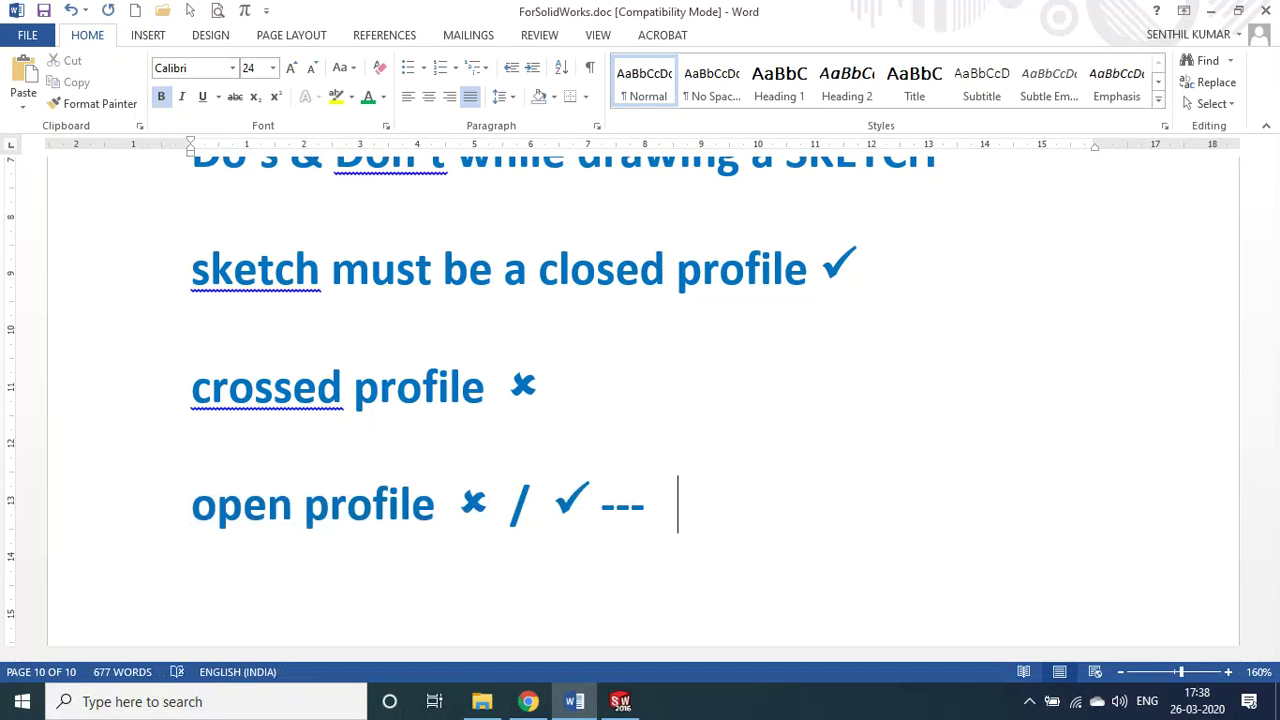
{"action": "type", "text": "th"}
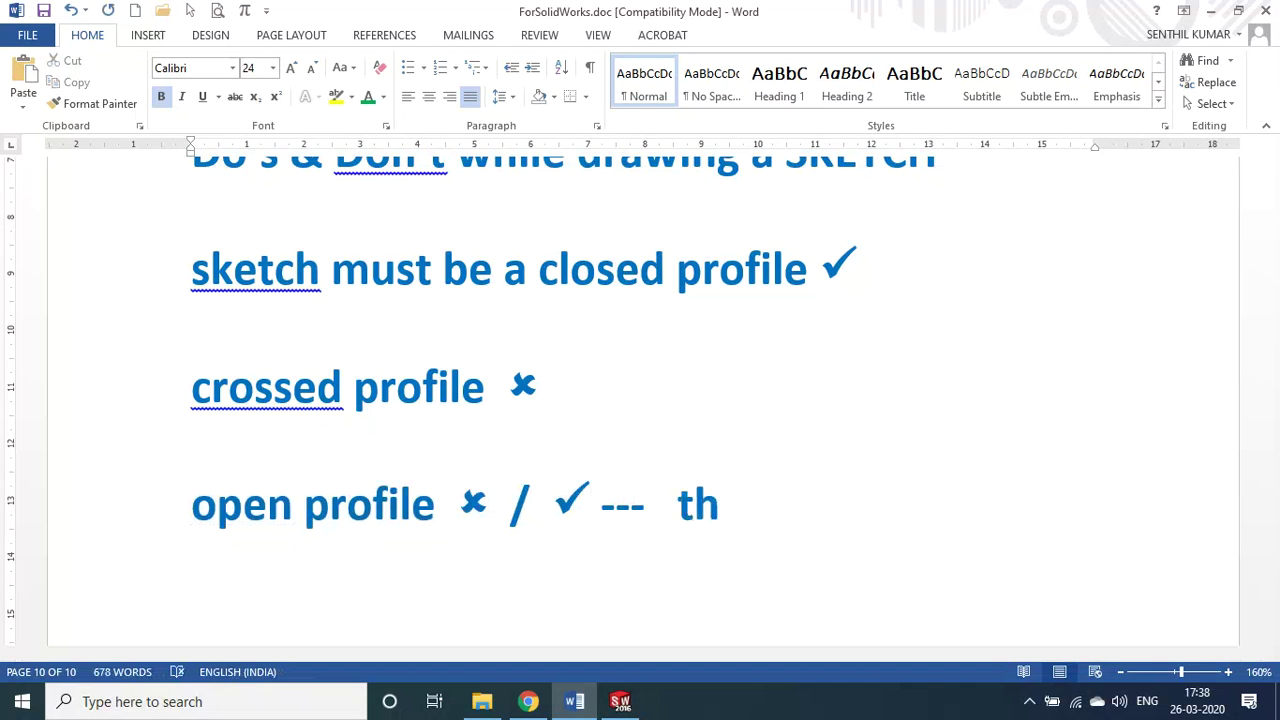
{"action": "type", "text": "in feature"}
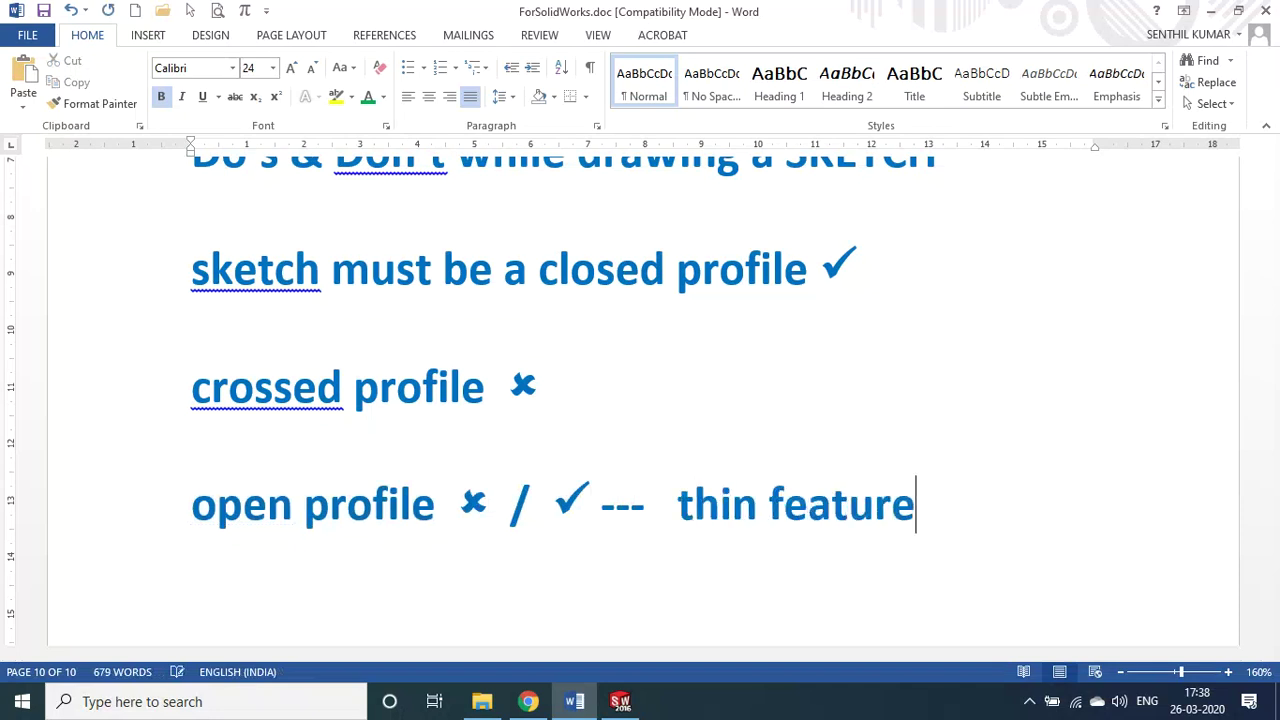
{"action": "key", "text": "alt+Tab"}
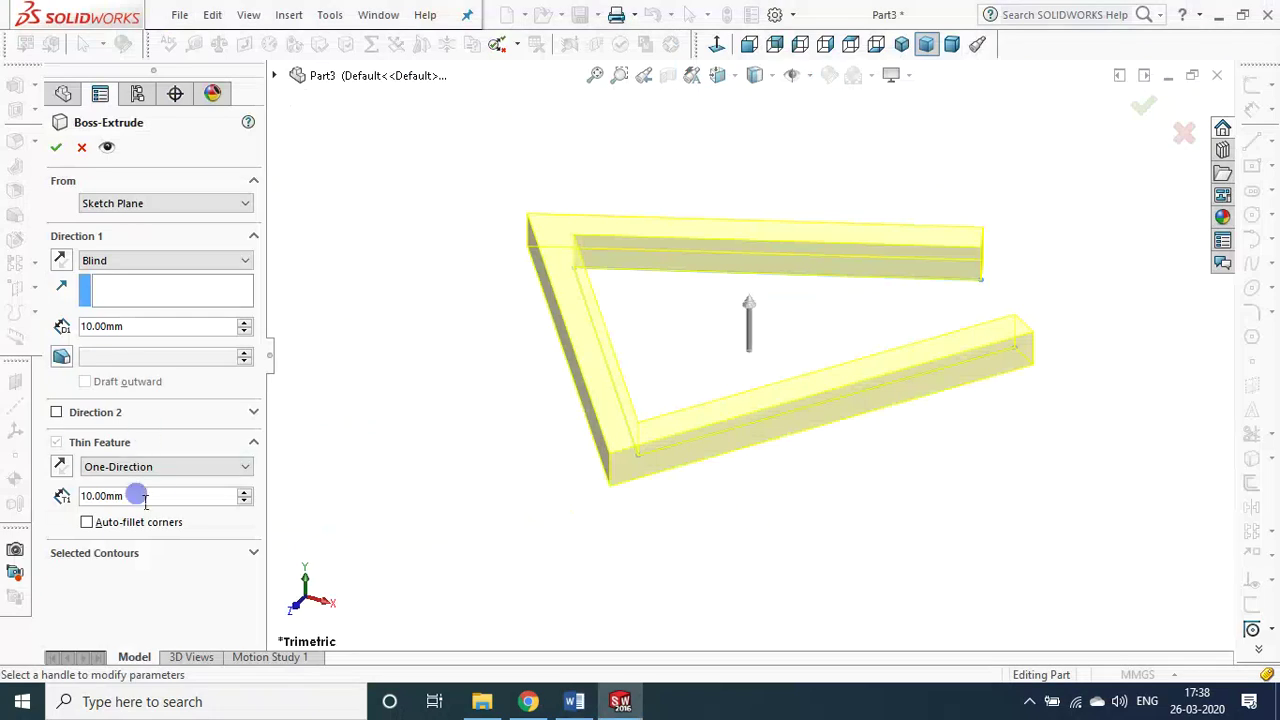
- Set the thin-feature wall thickness to 1 mm and finish Extrude-Thin1
{"action": "left_click_drag", "start_coordinate": [145, 497], "coordinate": [62, 495]}
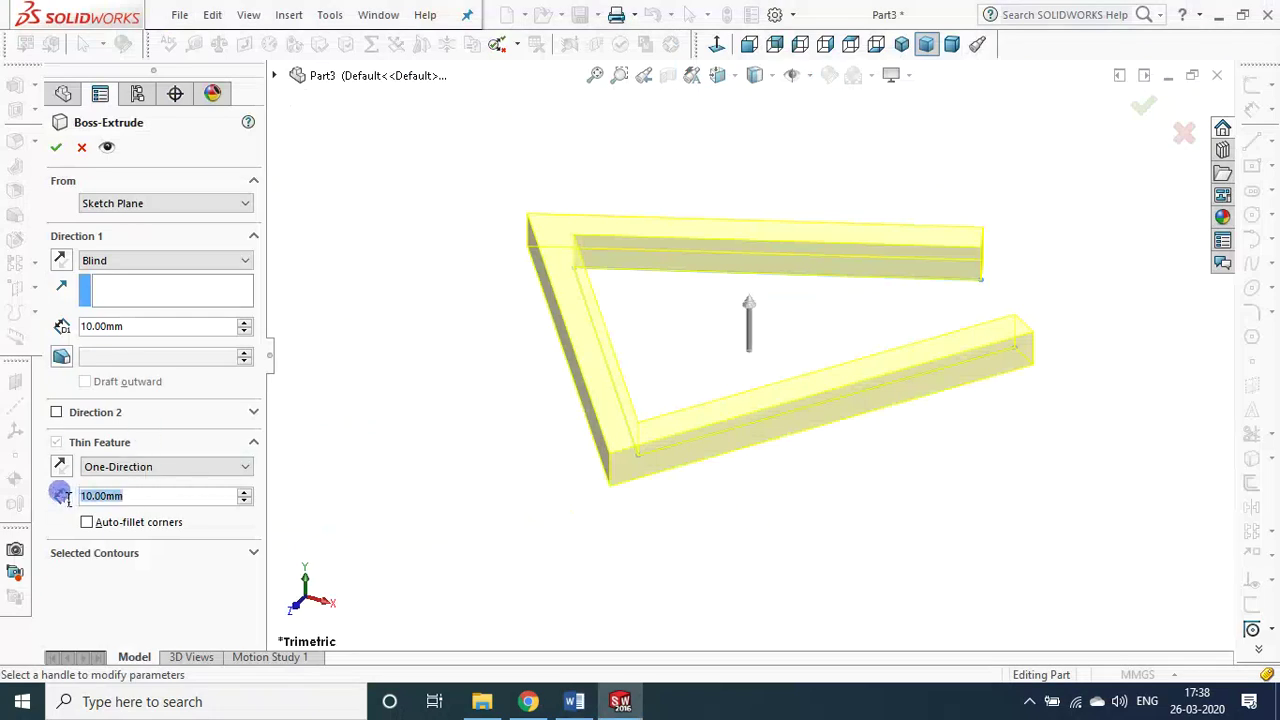
{"action": "type", "text": "1"}
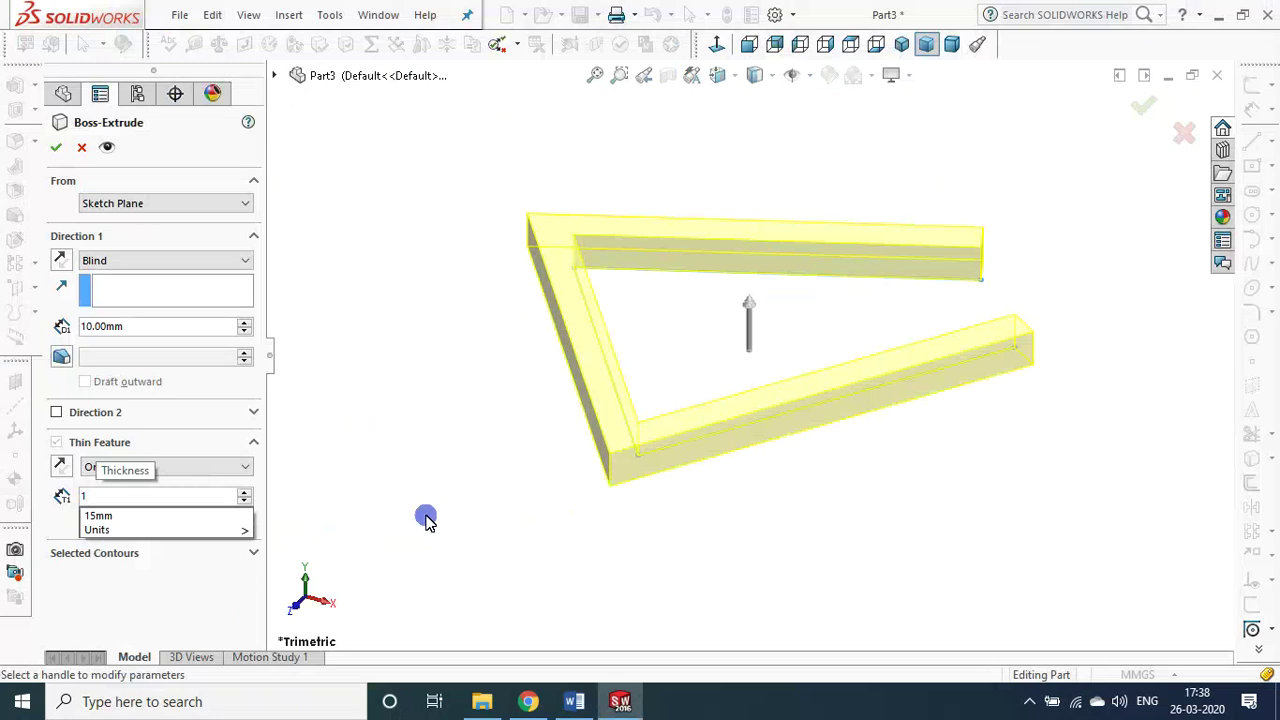
{"action": "key", "text": "Return"}
{"action": "left_click", "coordinate": [56, 147]}
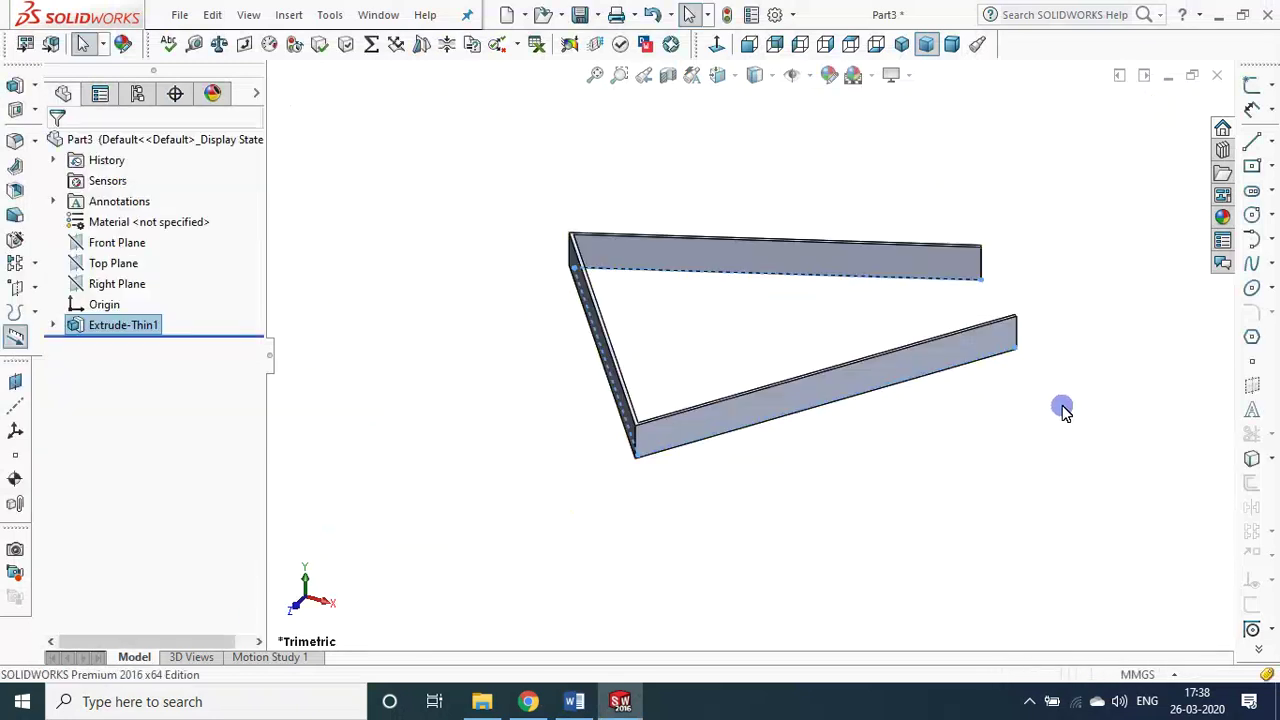
{"action": "mouse_move", "coordinate": [1057, 418]}
{"action": "middle_mouse_down"}
{"action": "mouse_move", "coordinate": [1088, 460]}
{"action": "mouse_move", "coordinate": [1081, 509]}
{"action": "mouse_move", "coordinate": [1046, 443]}
{"action": "mouse_move", "coordinate": [1017, 457]}
{"action": "mouse_move", "coordinate": [1017, 510]}
{"action": "mouse_move", "coordinate": [1074, 503]}
{"action": "middle_mouse_up"}
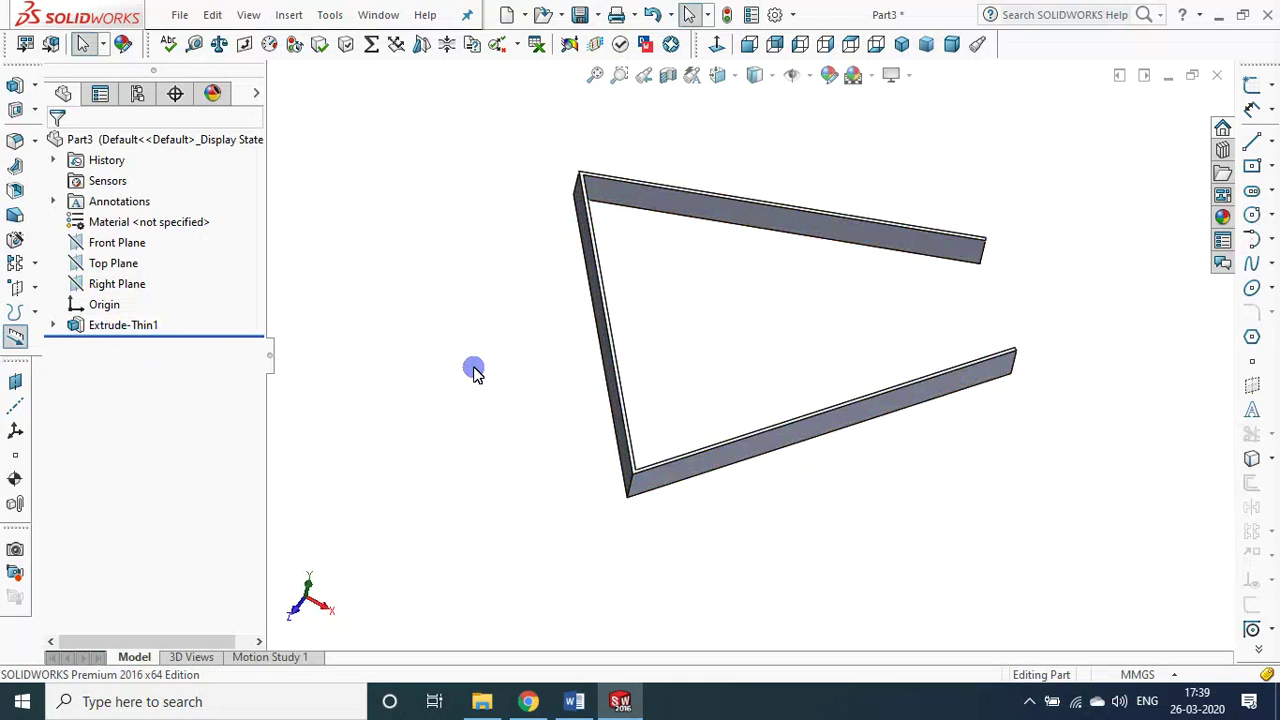
- Copy the ✓ after 'closed profile' and paste a second one beside it
{"action": "key", "text": "alt+Tab"}
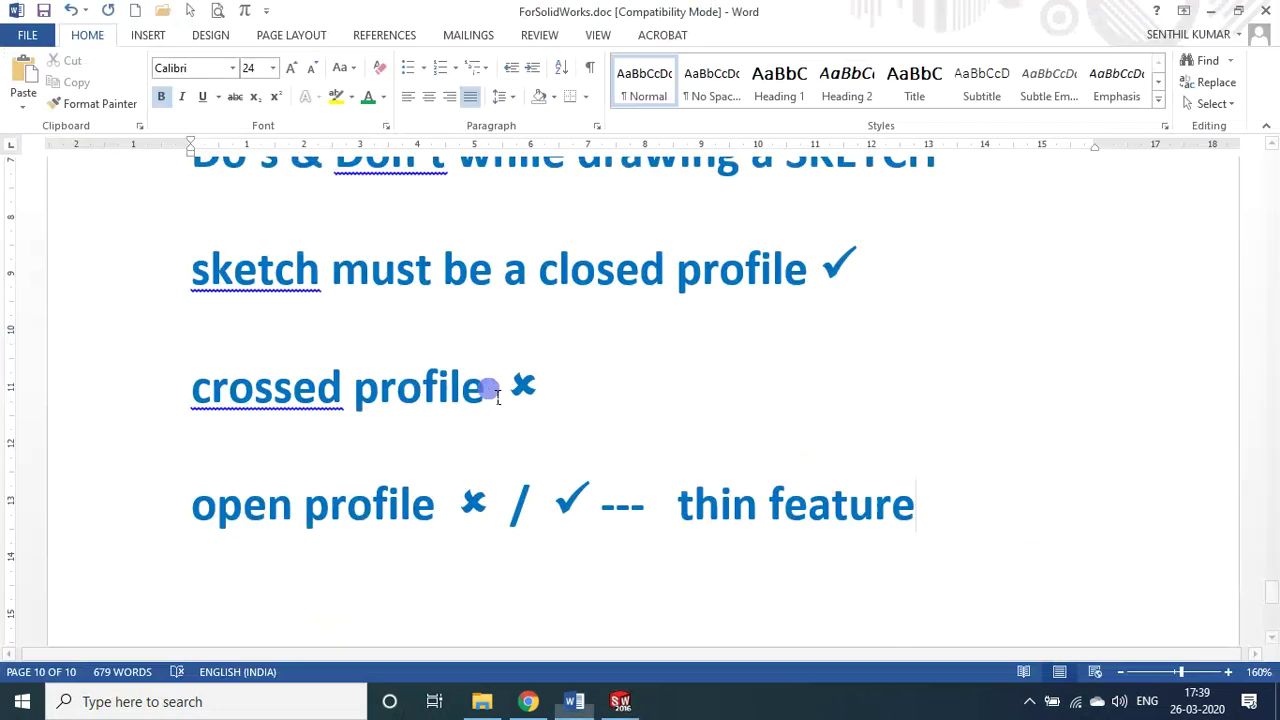
{"action": "left_click", "coordinate": [562, 500]}
{"action": "left_click", "coordinate": [588, 508], "text": "shift"}
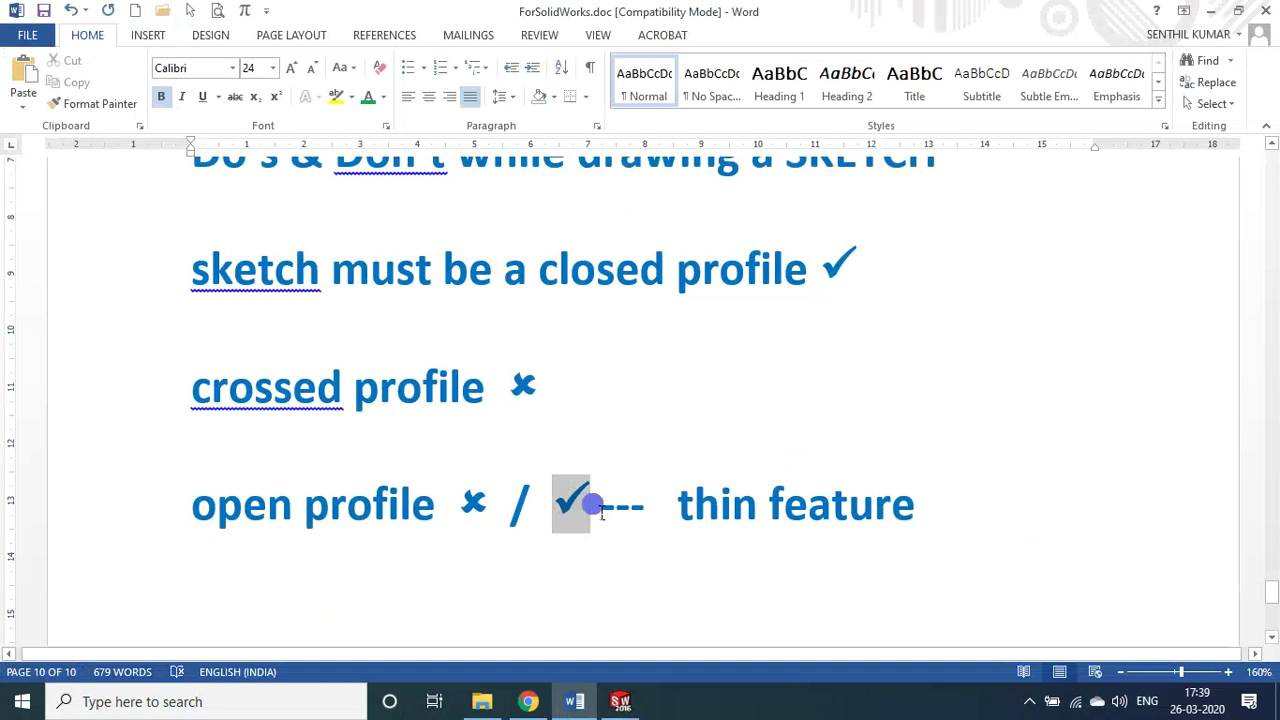
{"action": "left_click_drag", "start_coordinate": [458, 502], "coordinate": [487, 518]}
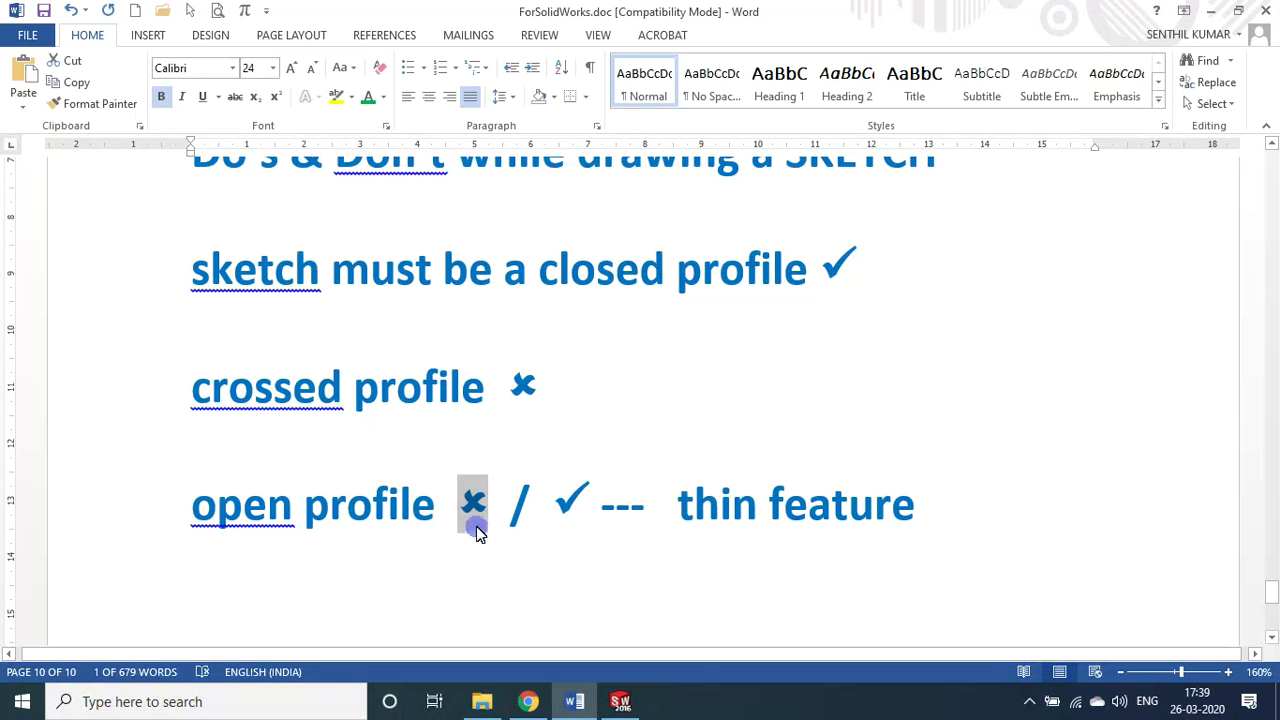
{"action": "left_click", "coordinate": [146, 270]}
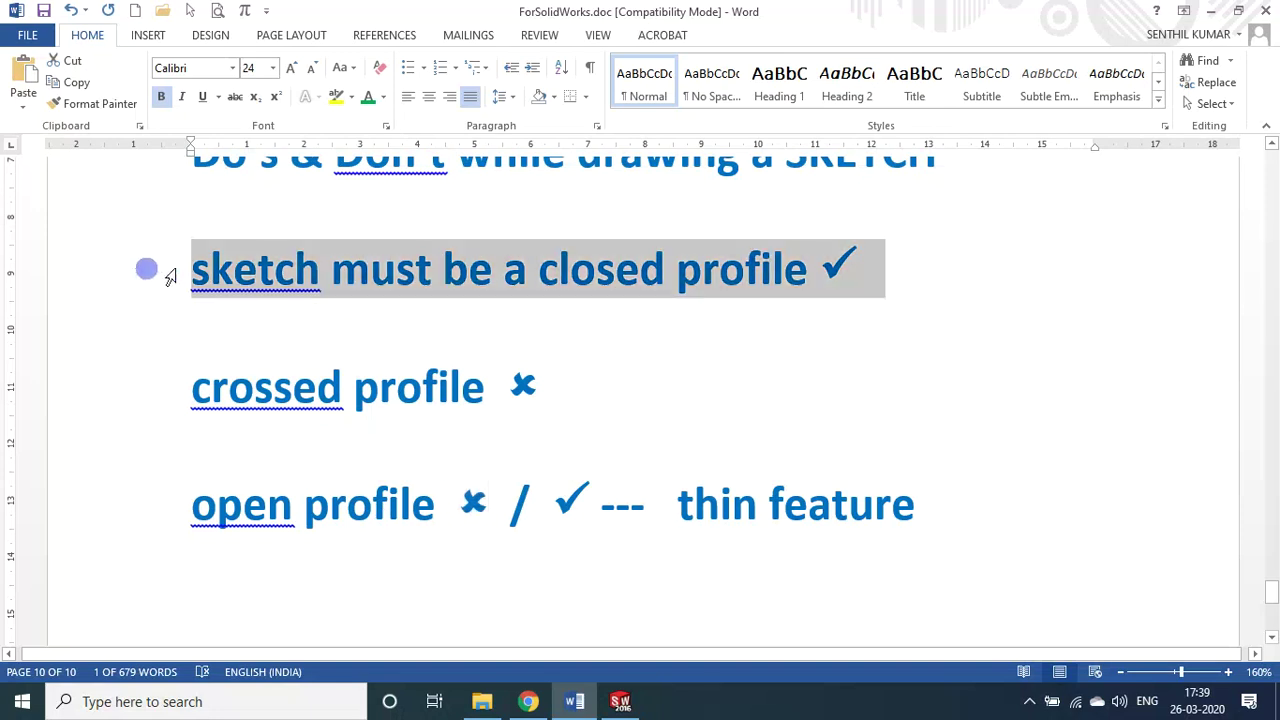
{"action": "left_click", "coordinate": [845, 268]}
{"action": "key", "text": "shift+Left"}
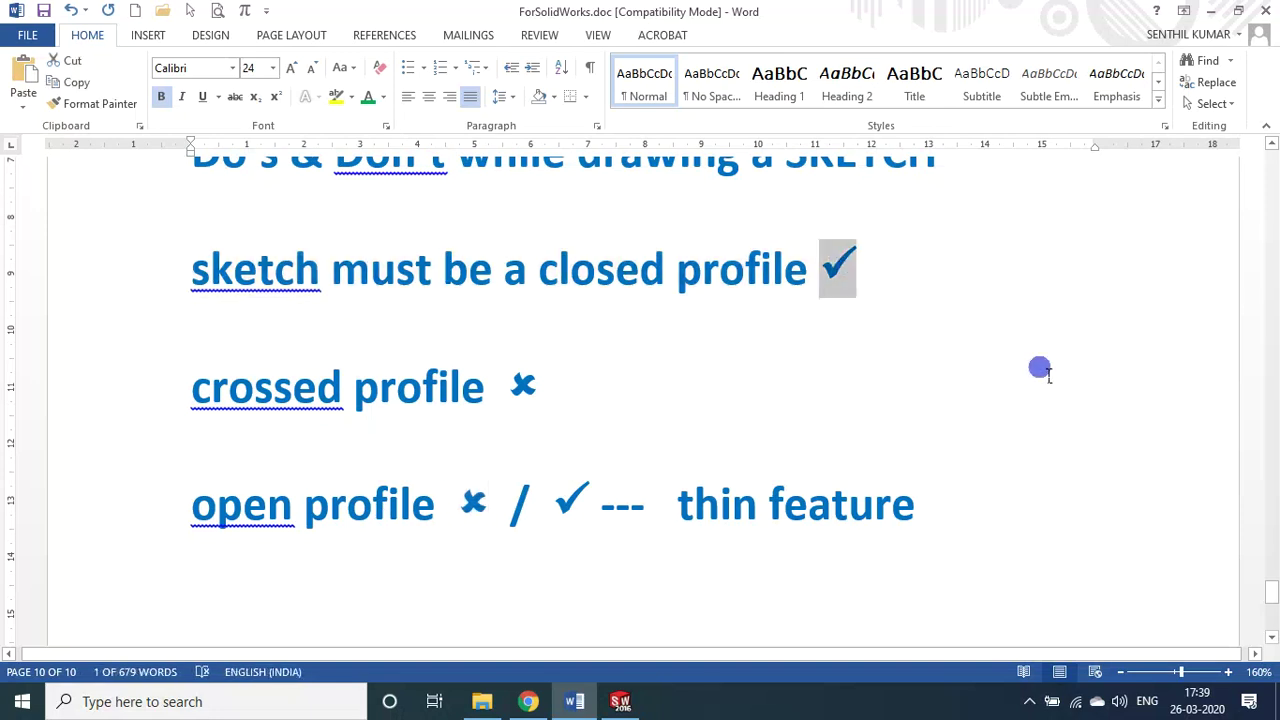
{"action": "key", "text": "ctrl+c"}
{"action": "key", "text": "ctrl+v"}
{"action": "key", "text": "ctrl+v"}
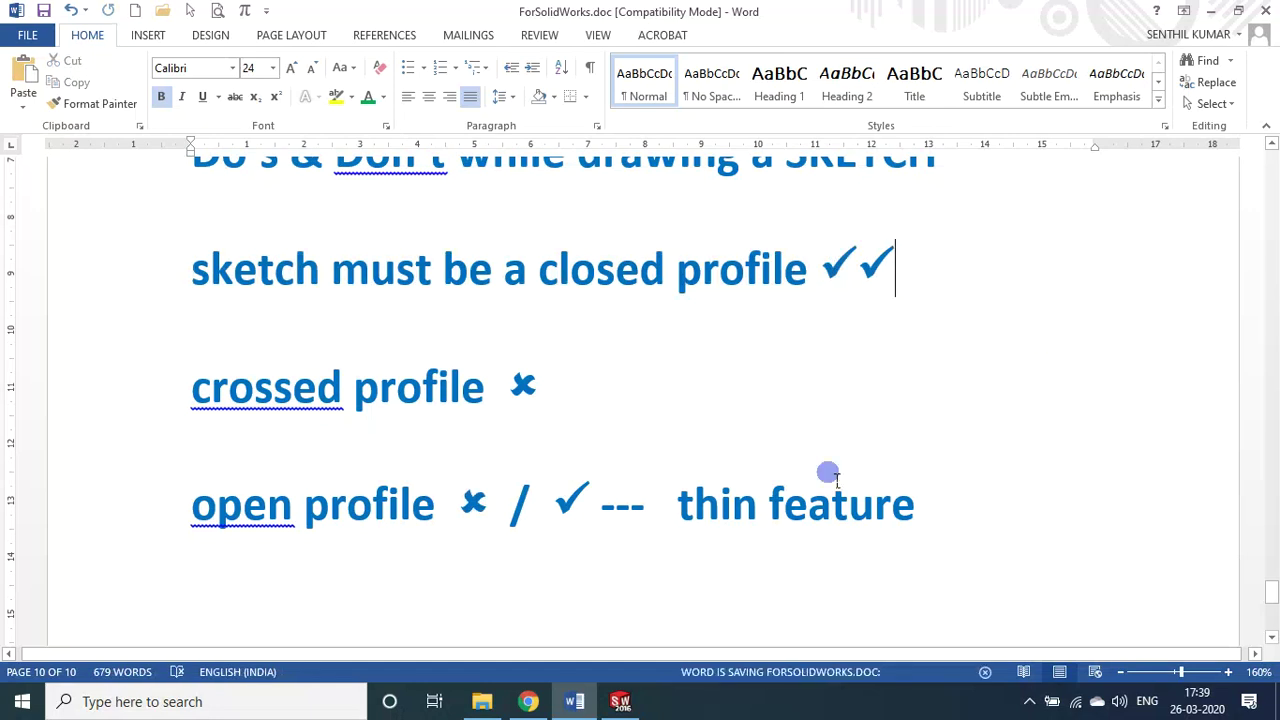
- Review the three profile notes, save the document and return to SOLIDWORKS
{"action": "left_click", "coordinate": [560, 507]}
{"action": "key", "text": "shift+Right"}
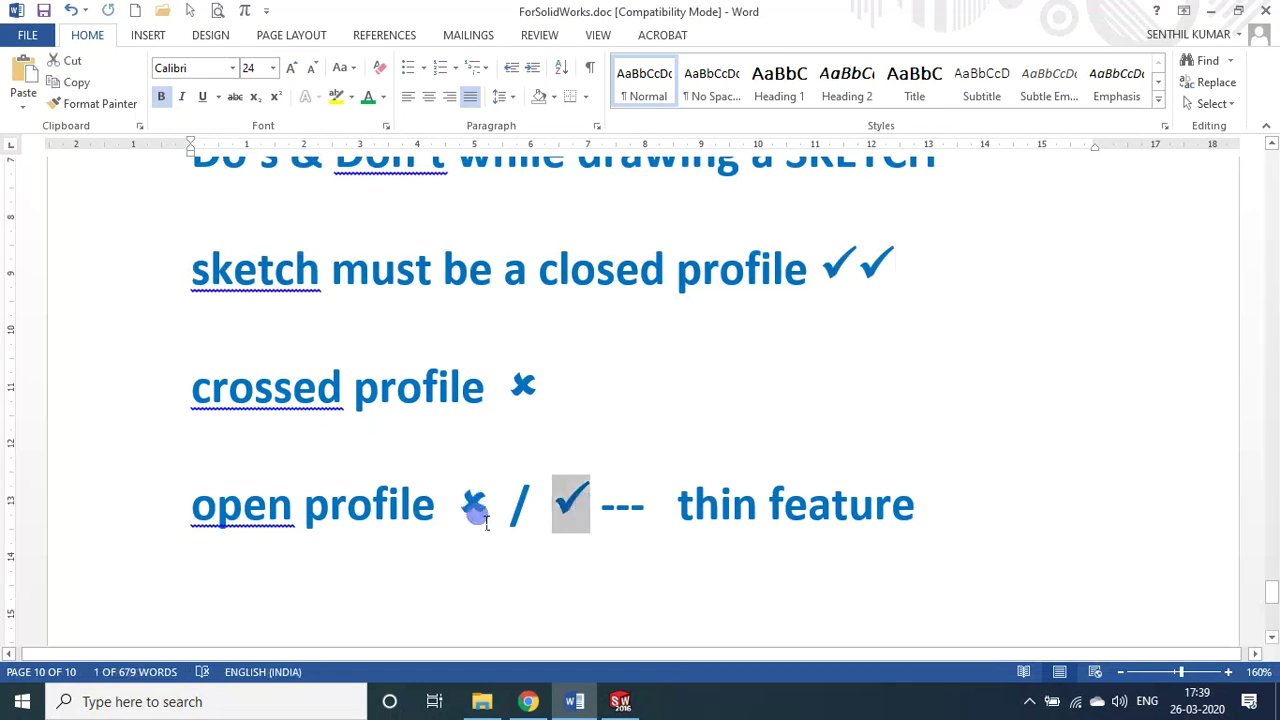
{"action": "left_click", "coordinate": [143, 280]}
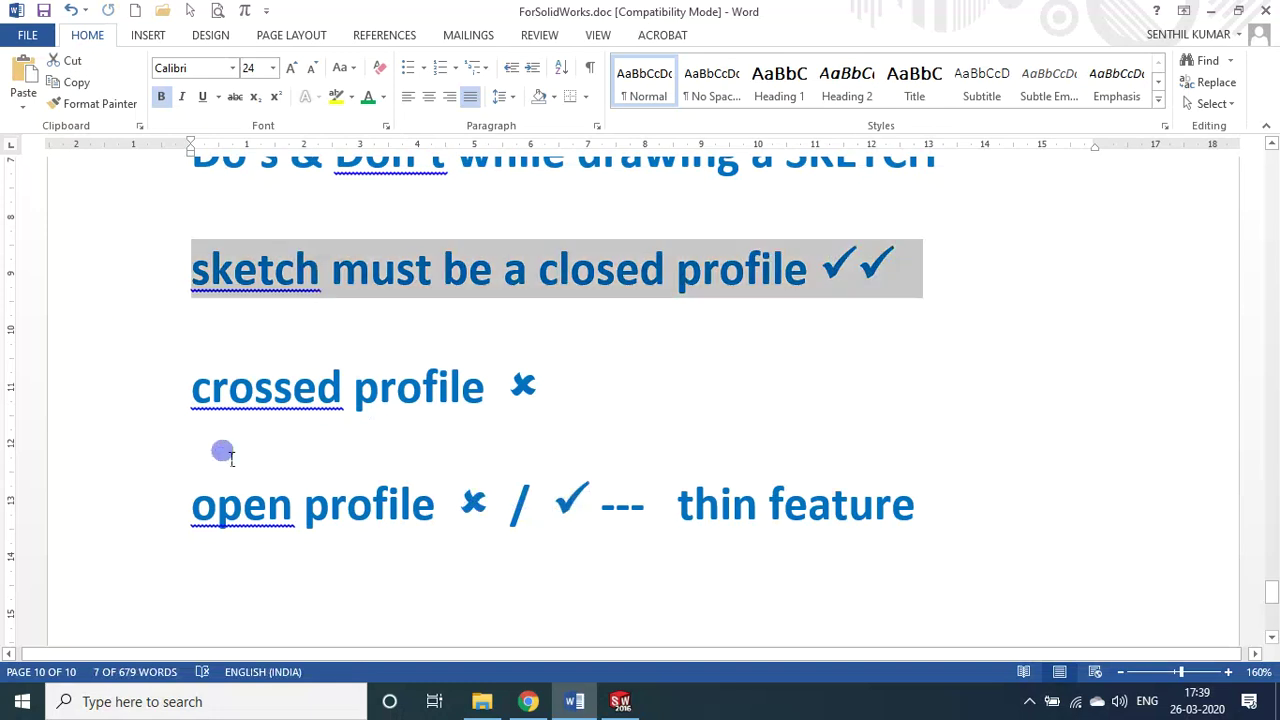
{"action": "left_click", "coordinate": [178, 395]}
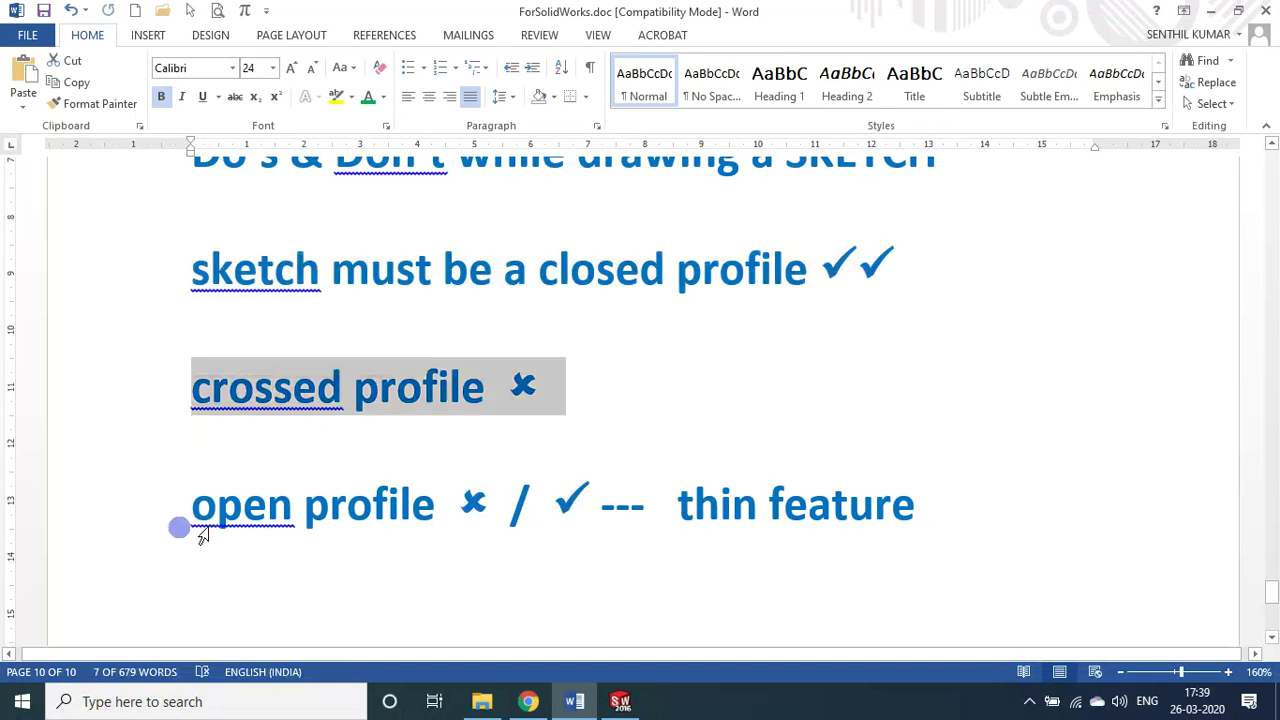
{"action": "left_click", "coordinate": [168, 512]}
{"action": "left_click", "coordinate": [641, 565]}
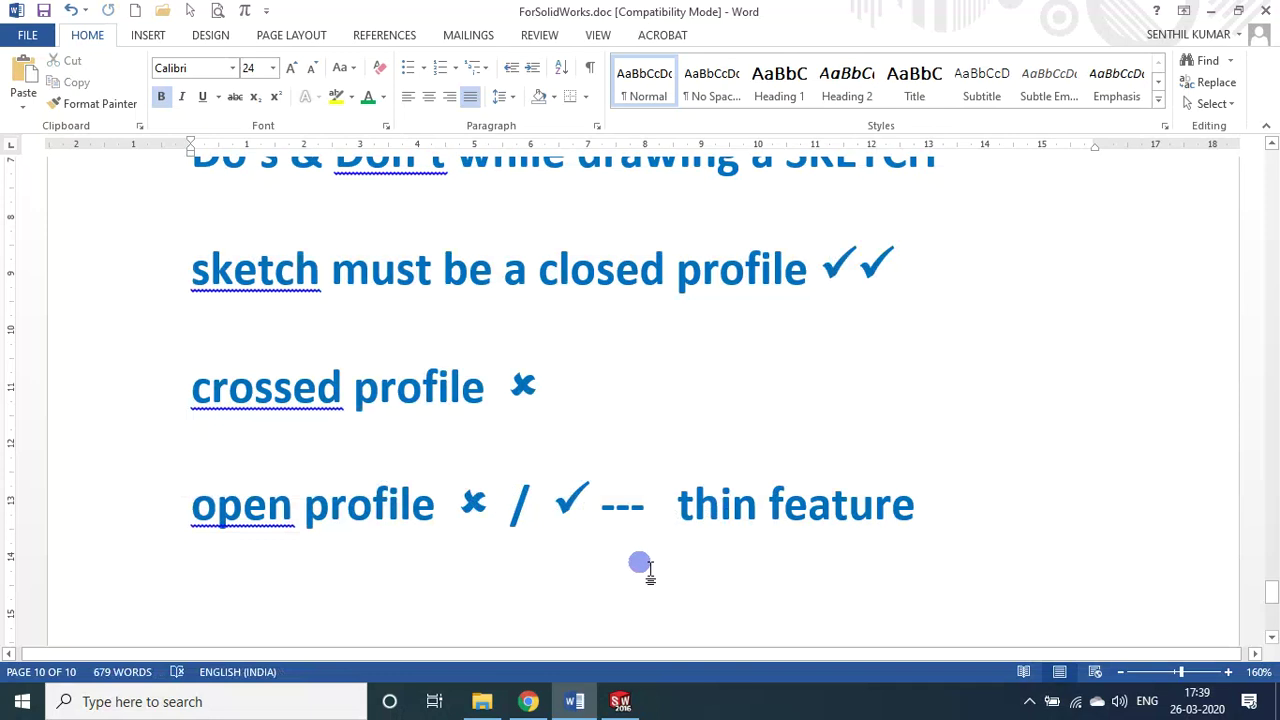
{"action": "key", "text": "ctrl+s"}
{"action": "key", "text": "alt+Tab"}
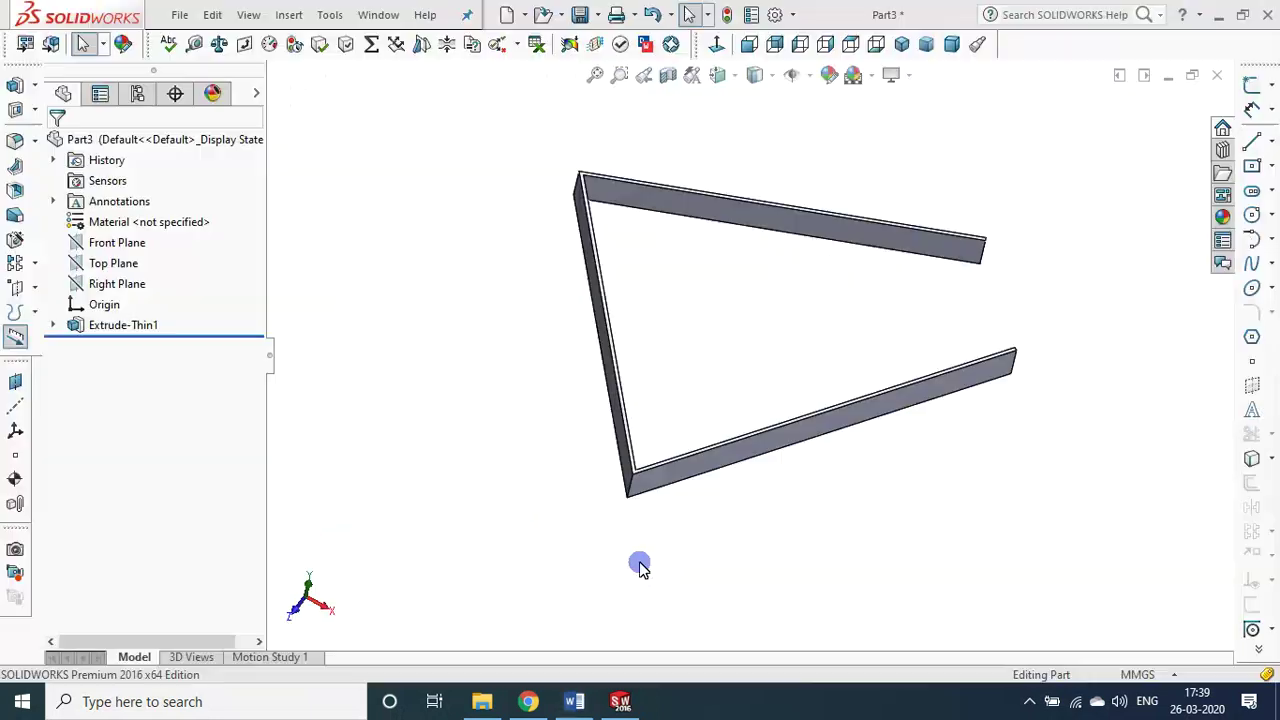